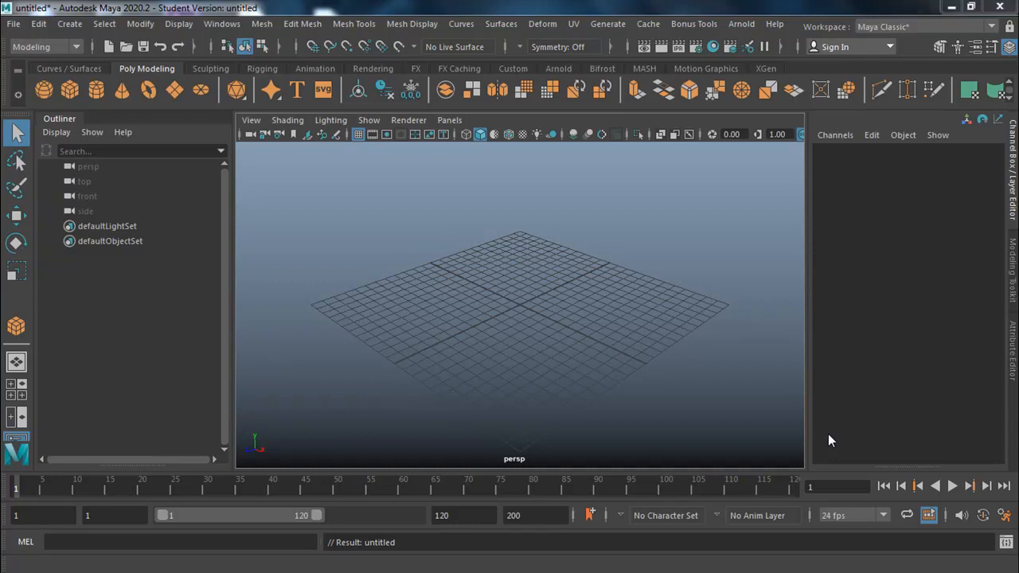
Draw a polygon cube on the grid about 18.3 wide, 6 deep and 4 high
left_click(68, 90)
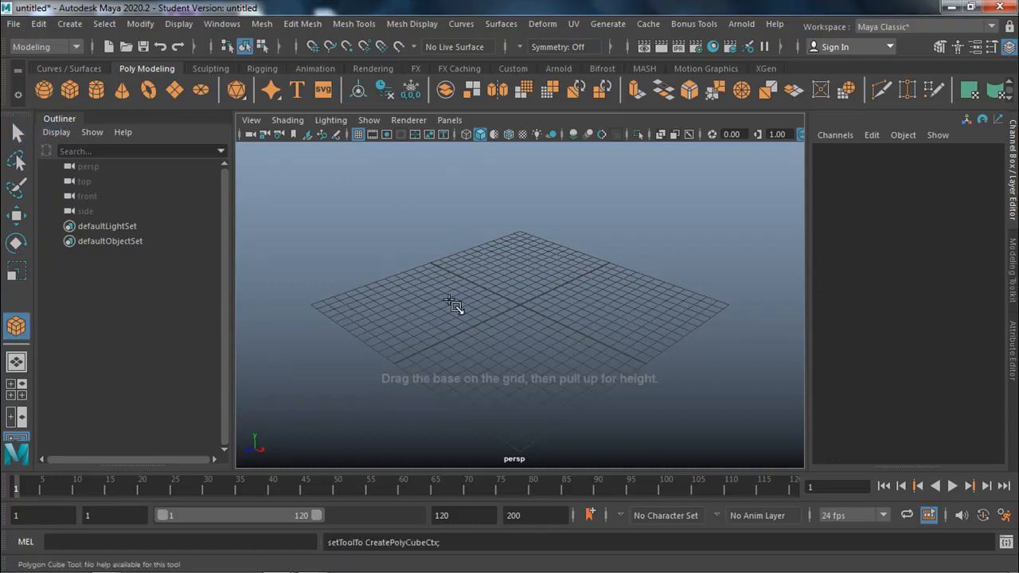
left_click_drag(455, 287, 578, 407)
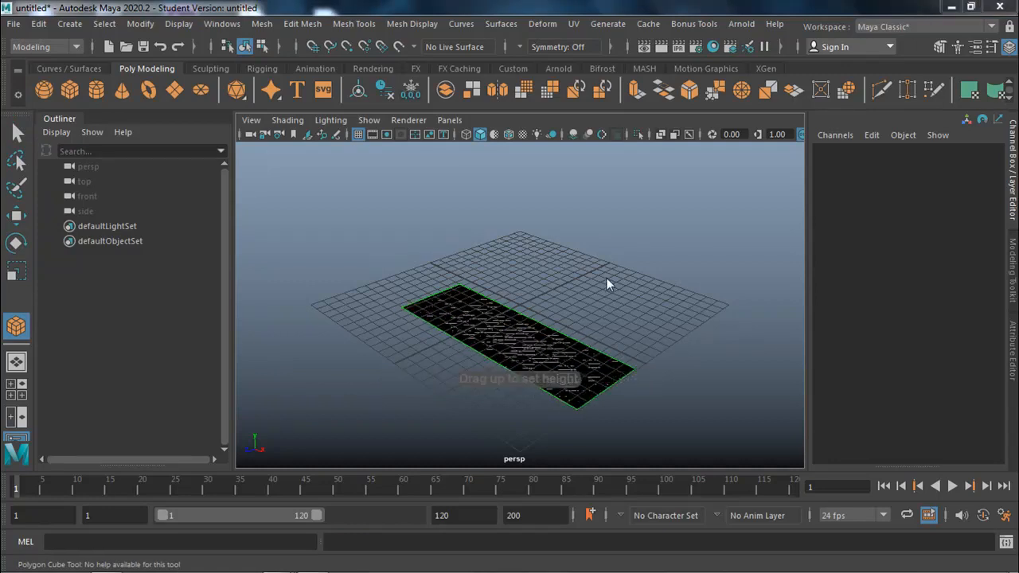
left_click_drag(568, 352, 582, 277)
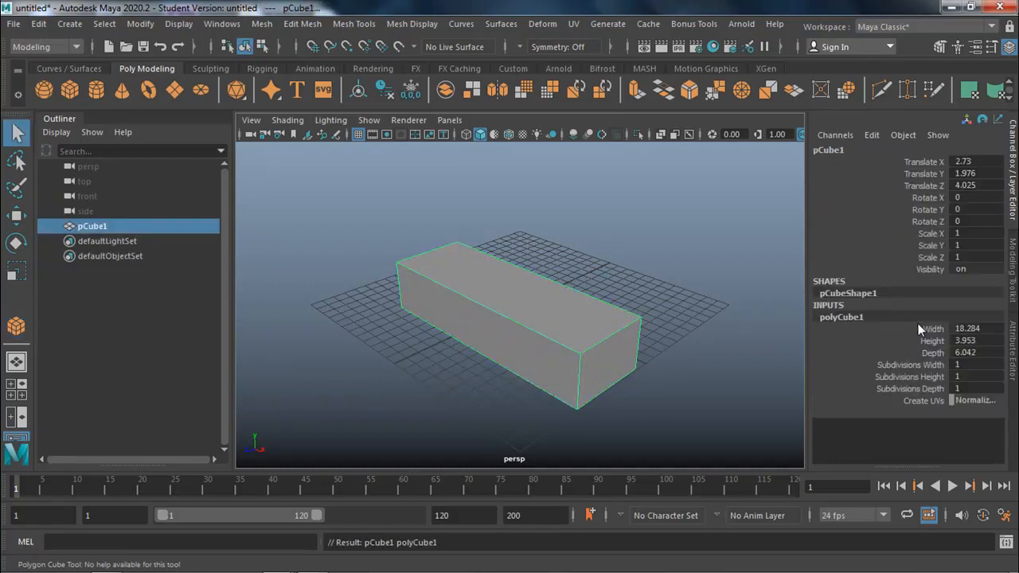
Set the cube's height to 4, depth to 4 and width to 14
double_click(970, 341)
type("4")
left_click(972, 352)
type("4")
left_click(973, 329)
type("14")
key("Return")
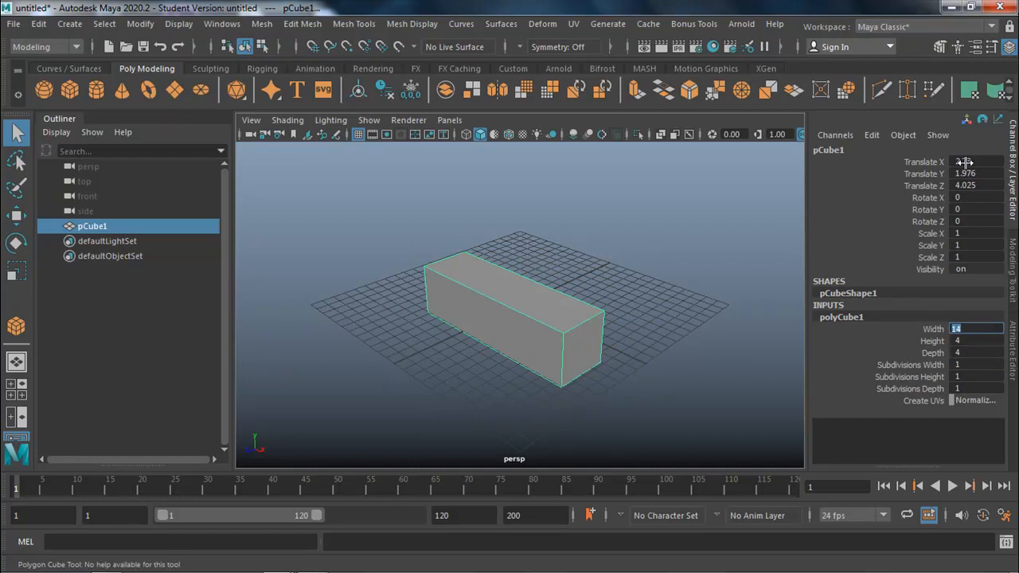
Position the box with Translate X at 0, Translate Y at 2 and Translate Z at 0
left_click_drag(965, 162, 968, 185)
type("0")
key("Return")
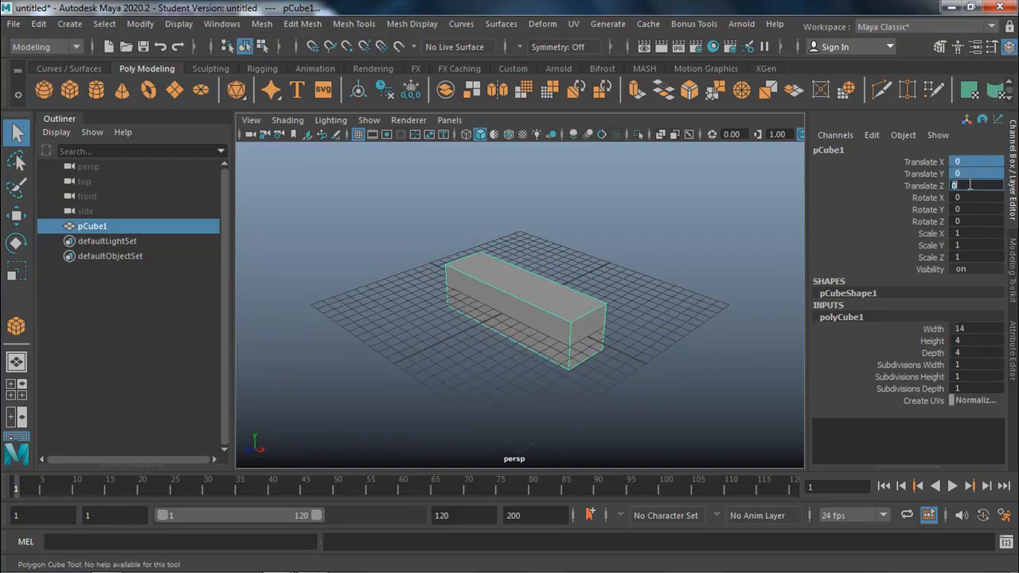
left_click(970, 173)
type("2")
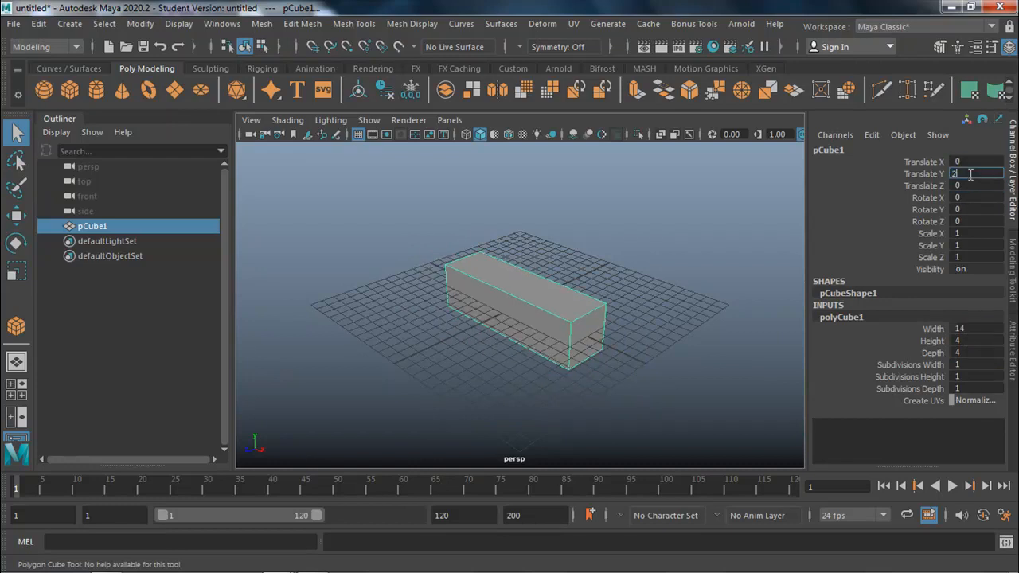
key("Return")
key("BackSpace")
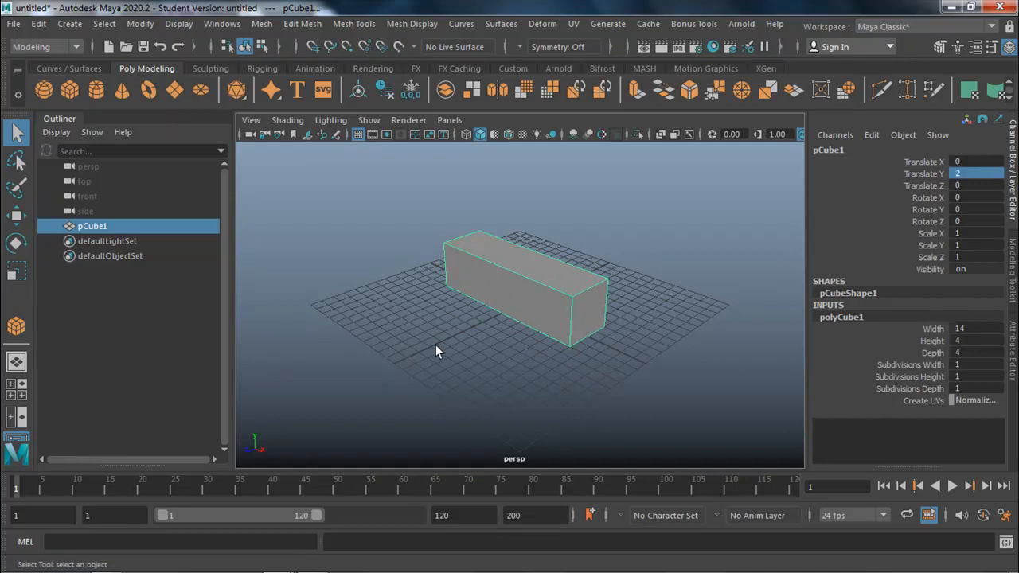
In the front view, move the box's pivot to the centre of its base using grid snapping
key("space")
key("space")
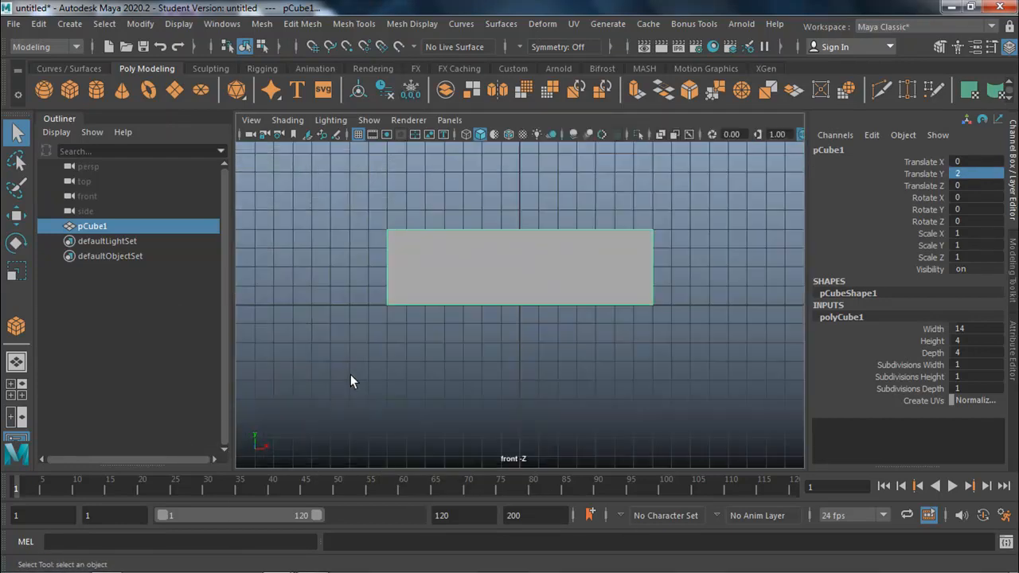
key("w")
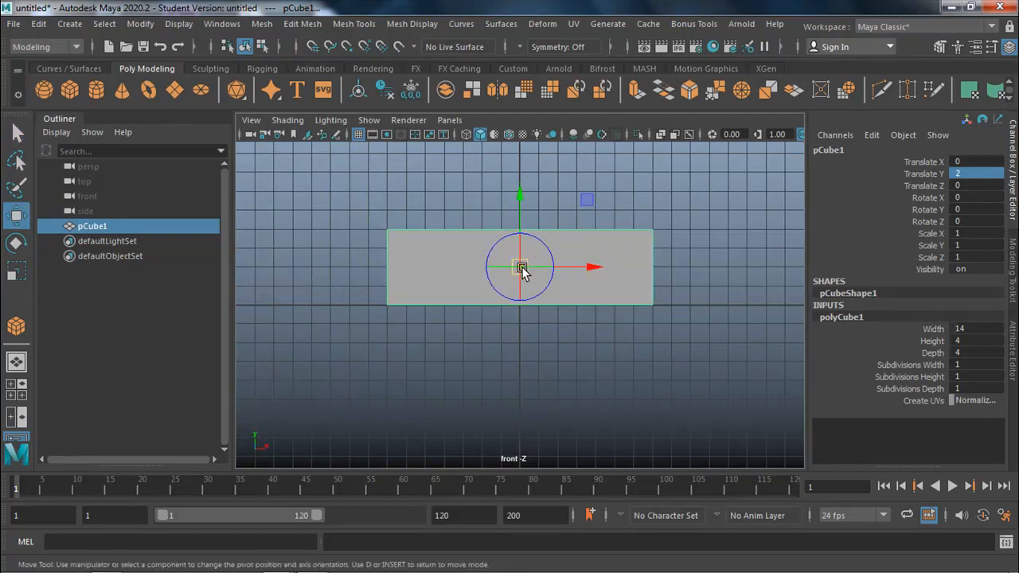
left_click(313, 46)
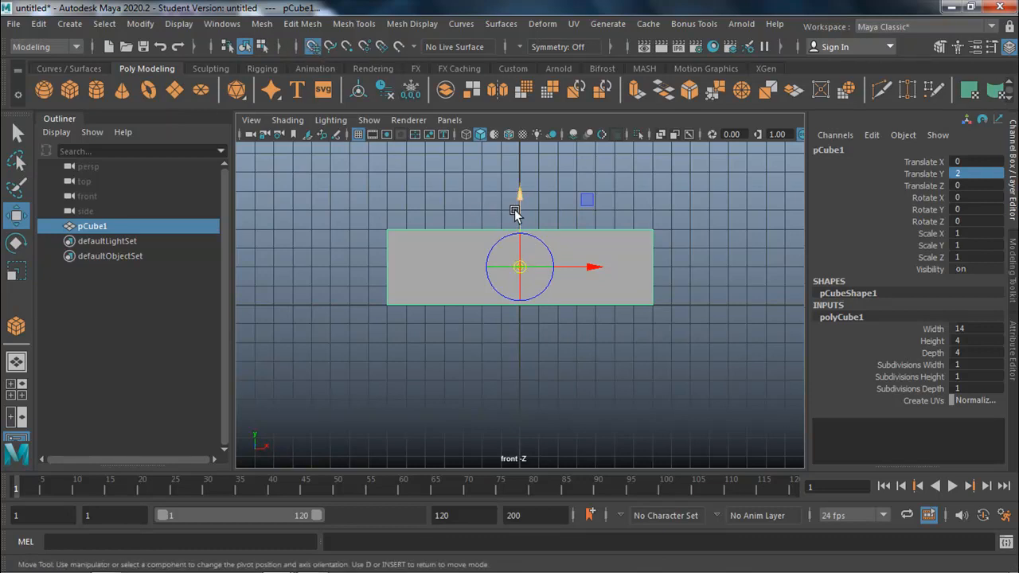
left_click_drag(521, 228, 519, 304)
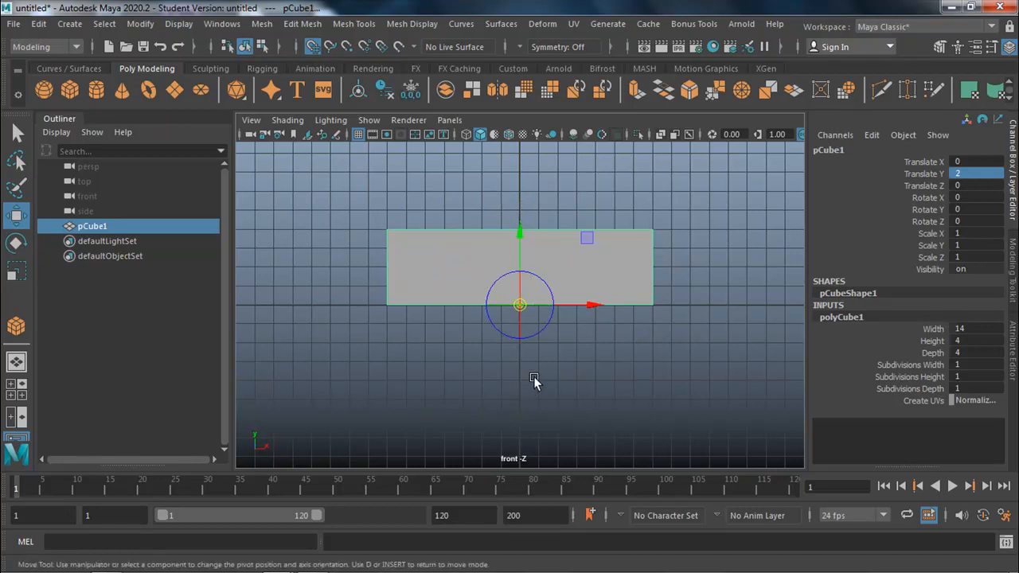
key("space")
key("Insert")
key("space")
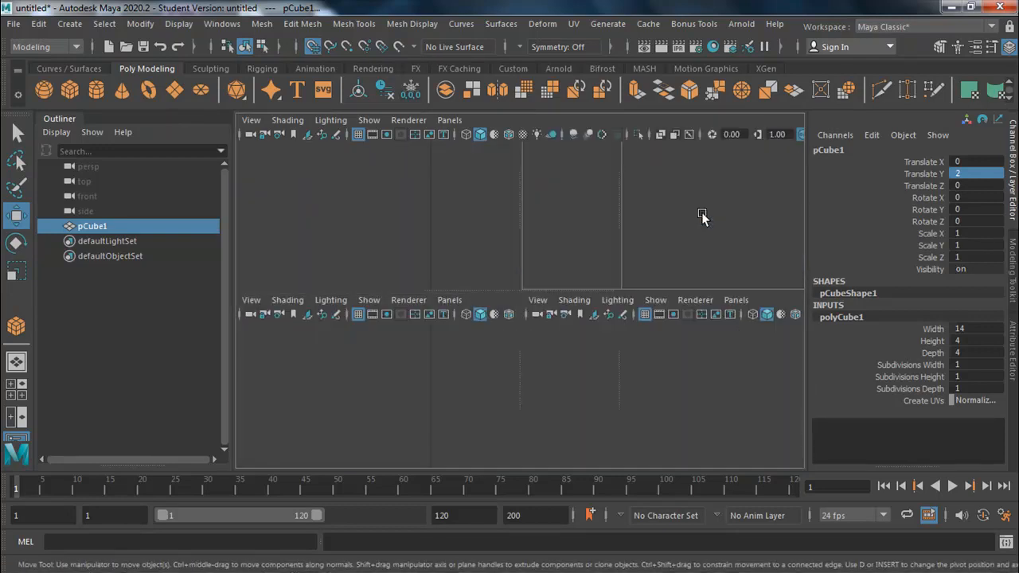
Set the box's scale to 0 on all three axes and key it at frame 1
right_click_drag(451, 356, 562, 326, "alt")
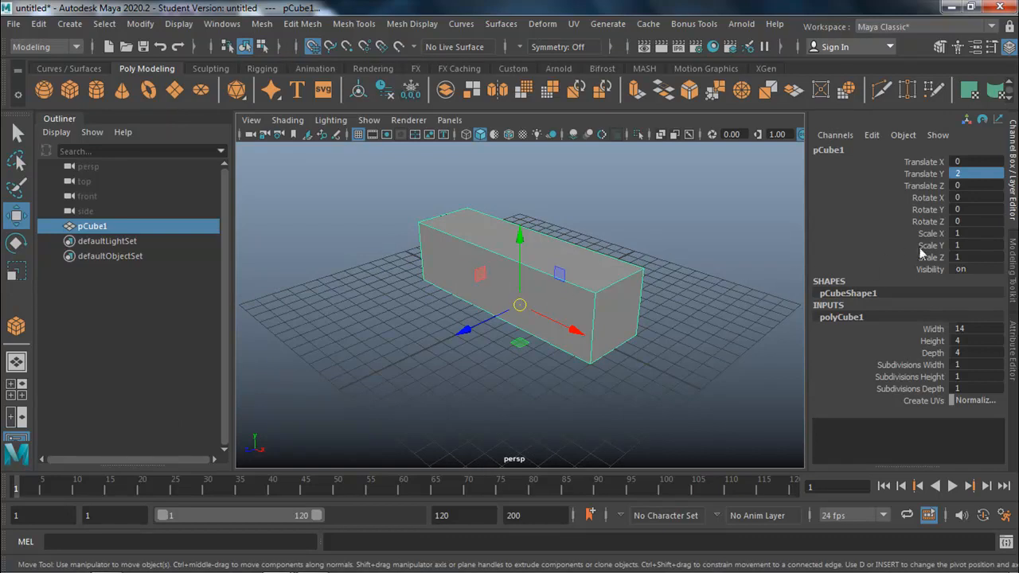
left_click_drag(957, 236, 956, 257)
type("0")
key("Return")
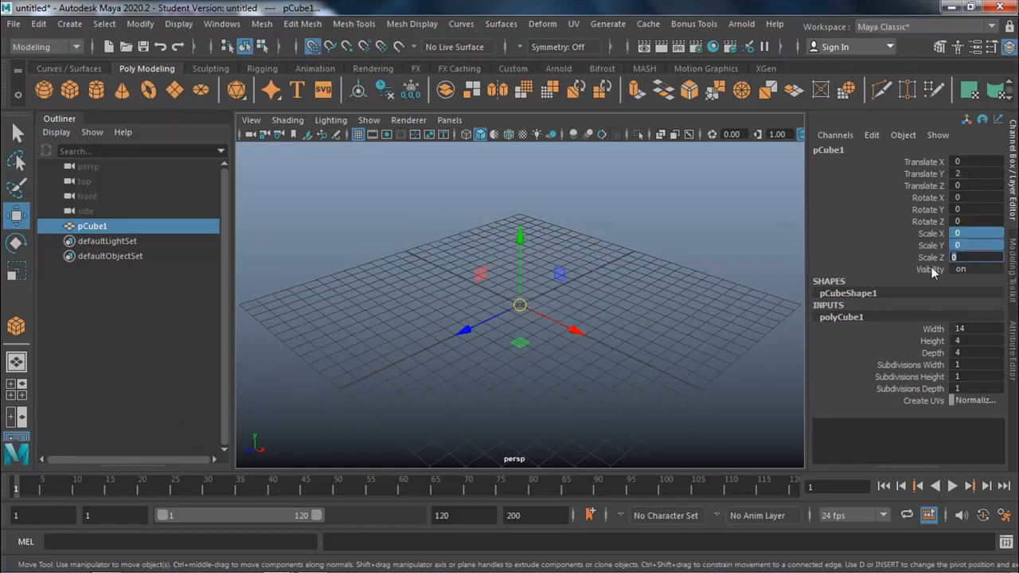
type("s")
key("Return")
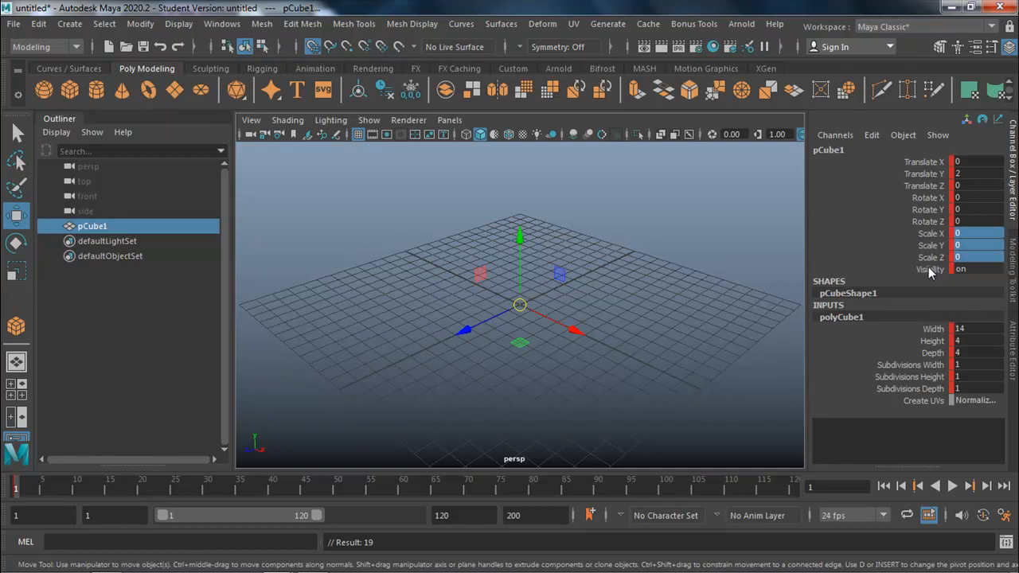
left_click_drag(913, 328, 928, 400)
right_click(930, 395)
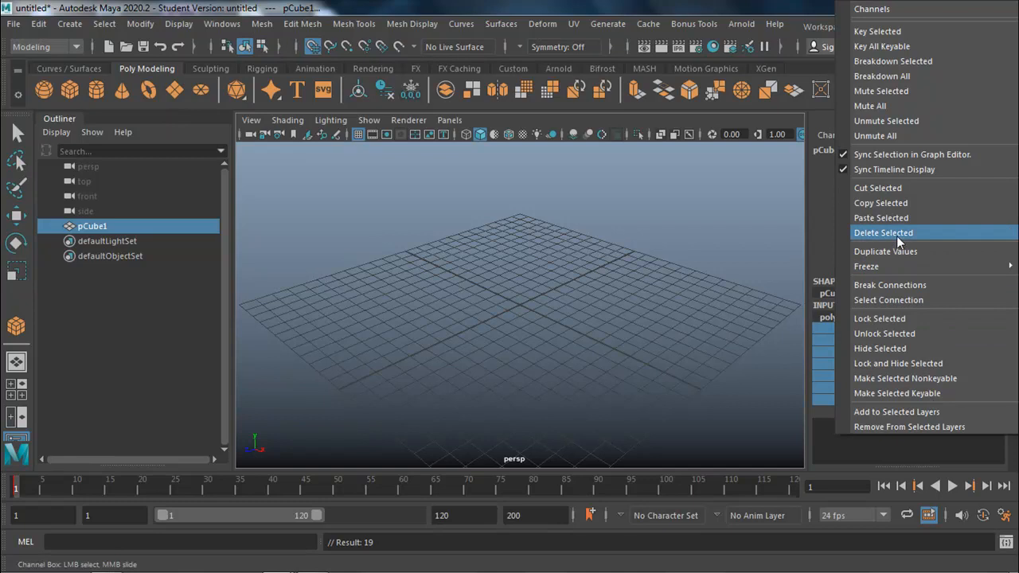
left_click(796, 275)
left_click(759, 297)
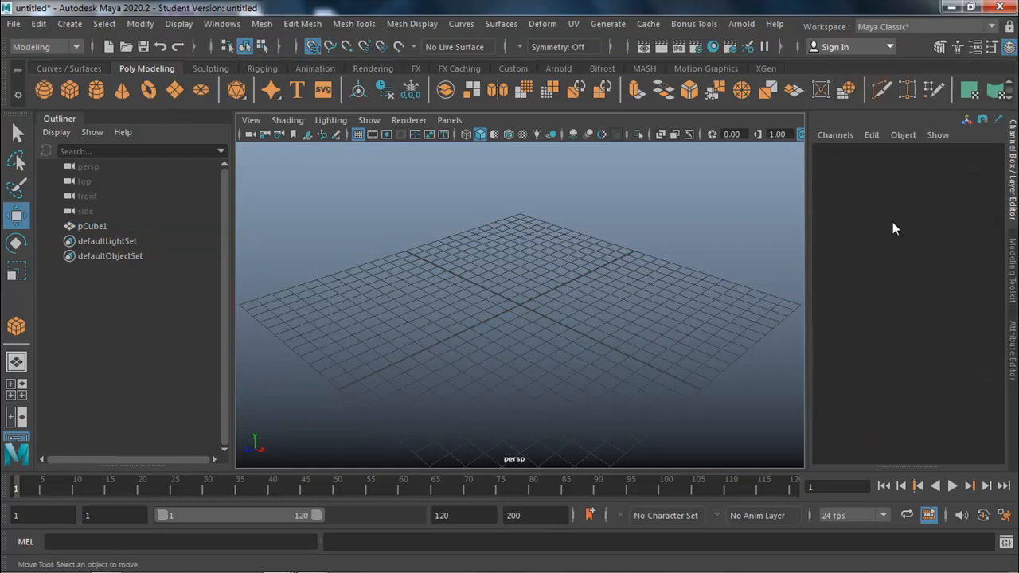
Reselect the scaled-down box, go to frame 25 and set its scale to 1 on all three axes
left_click_drag(586, 246, 439, 409)
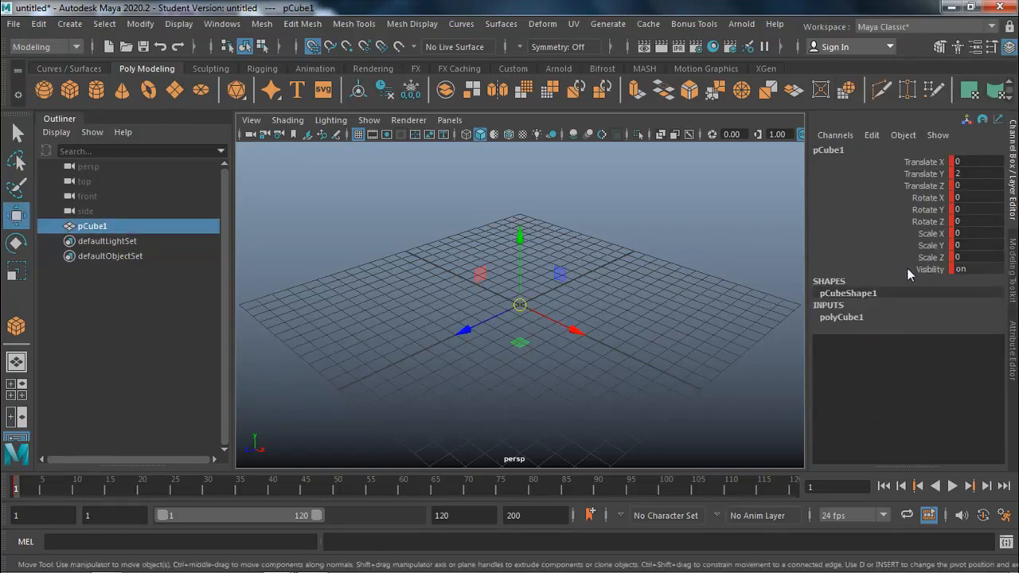
left_click_drag(90, 487, 171, 498)
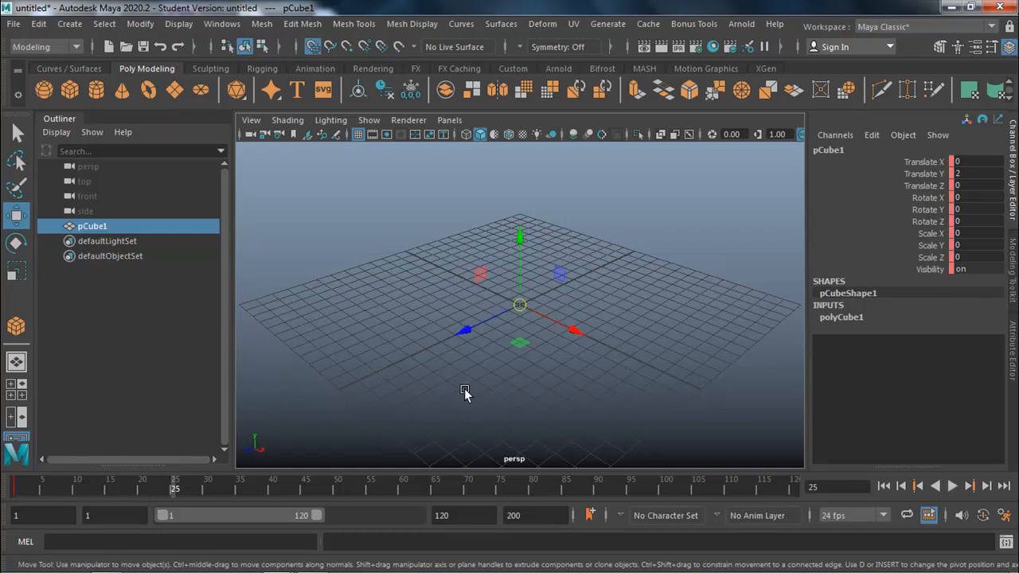
left_click(961, 233)
left_click_drag(961, 234, 964, 257)
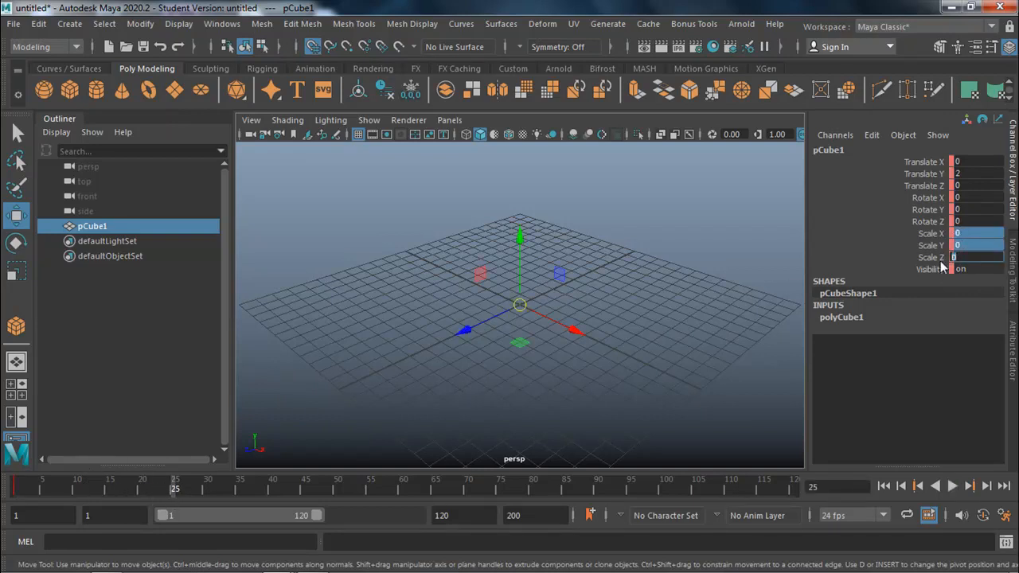
type("1")
key("Return")
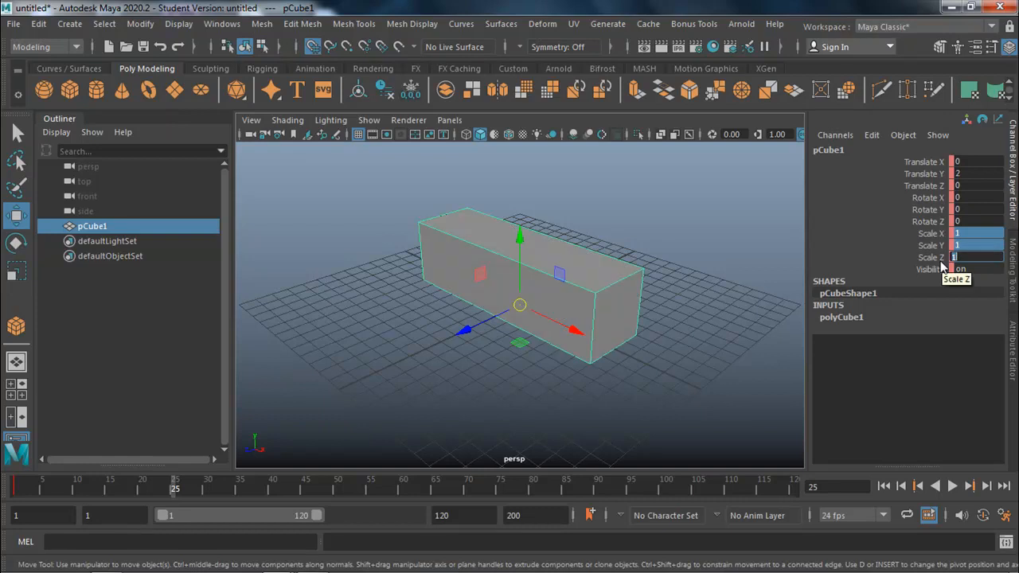
Key the box's full size at frame 25 and play the growing animation
left_click(17, 135)
left_click(384, 275)
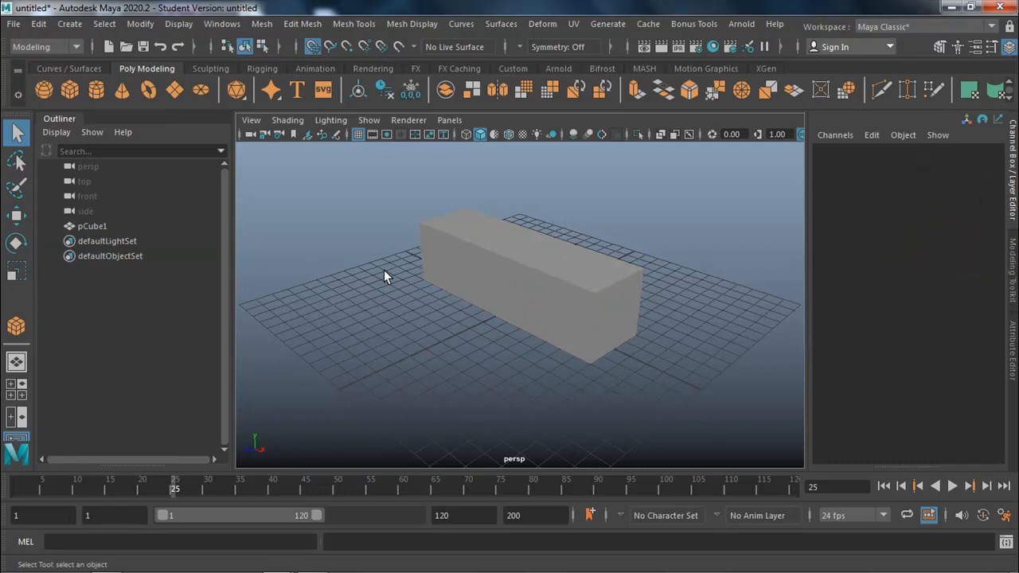
left_click(439, 268)
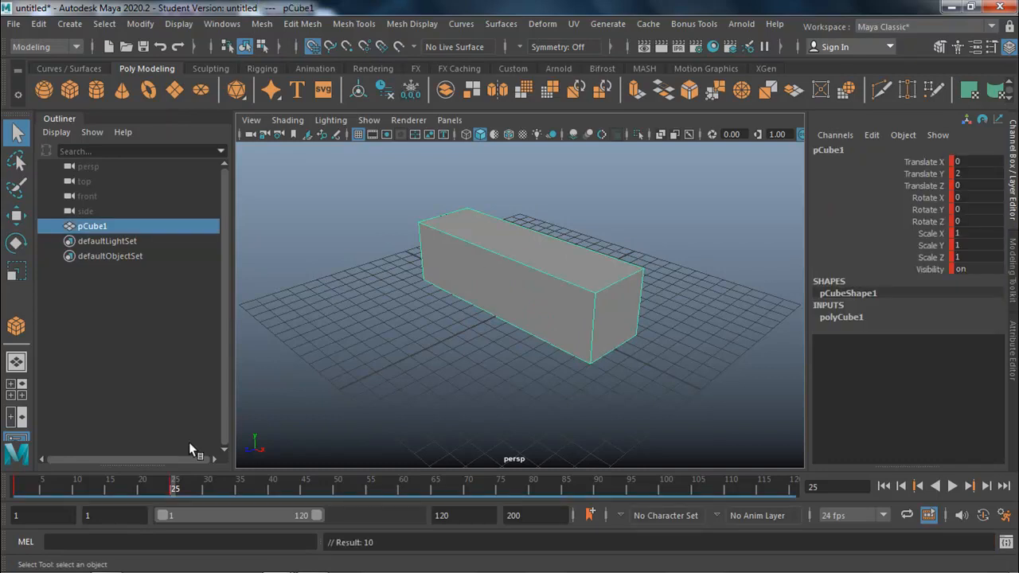
key("alt+v")
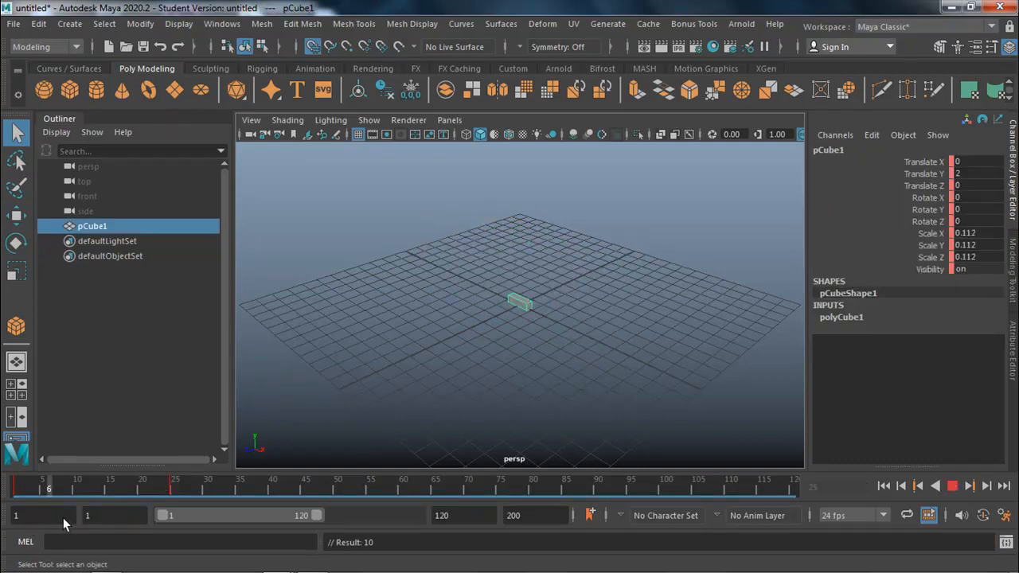
key("alt+v")
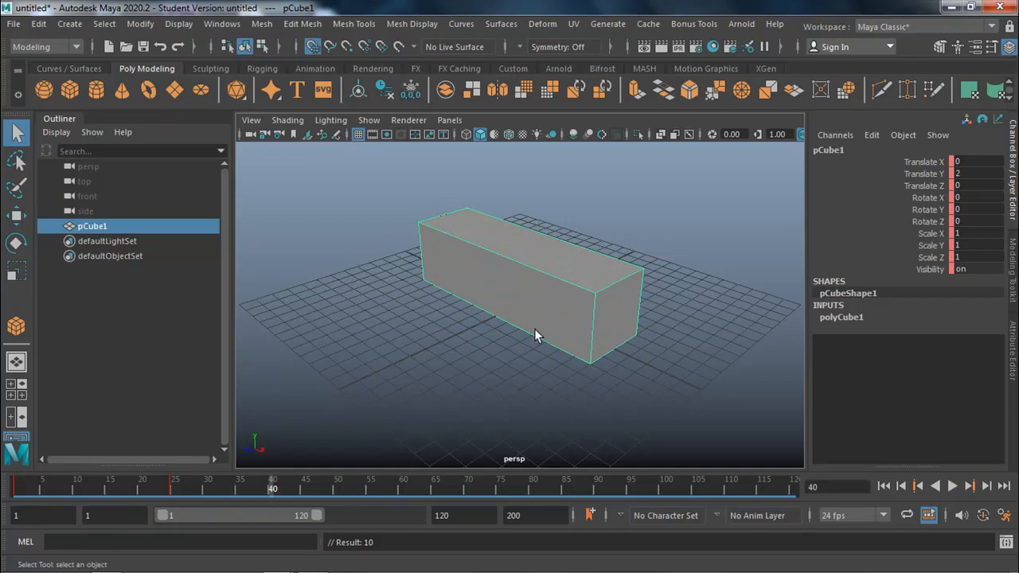
Duplicate the box along the Z axis, placing the copy at Translate Z -9
left_click_drag(560, 311, 349, 323, "alt")
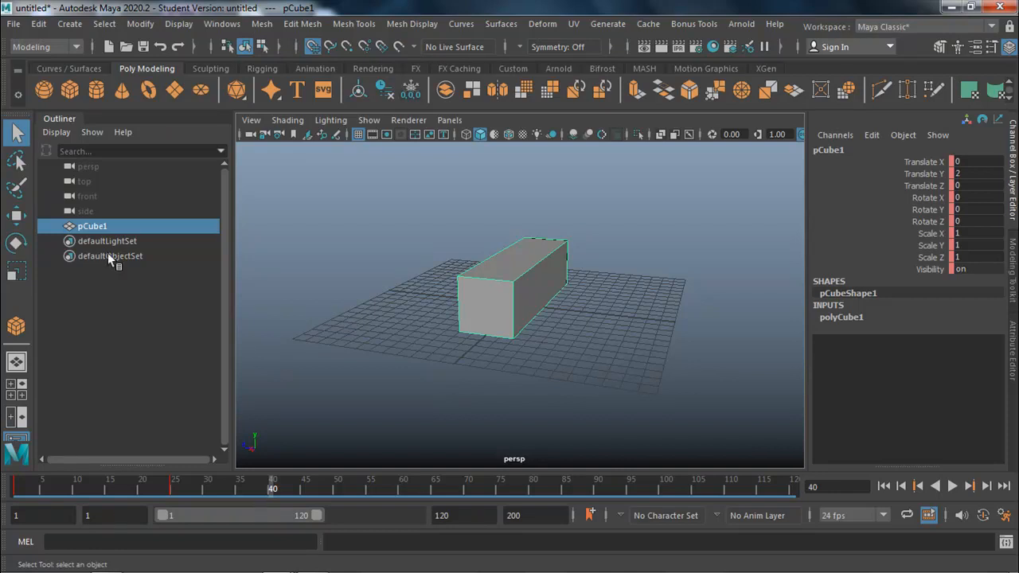
left_click(17, 215)
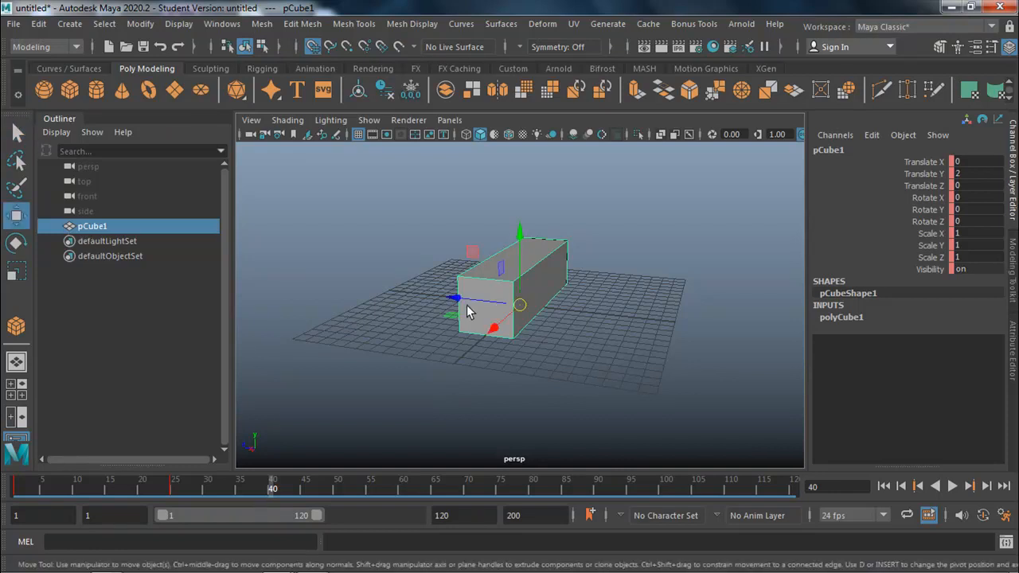
left_click_drag(471, 300, 587, 313, "shift")
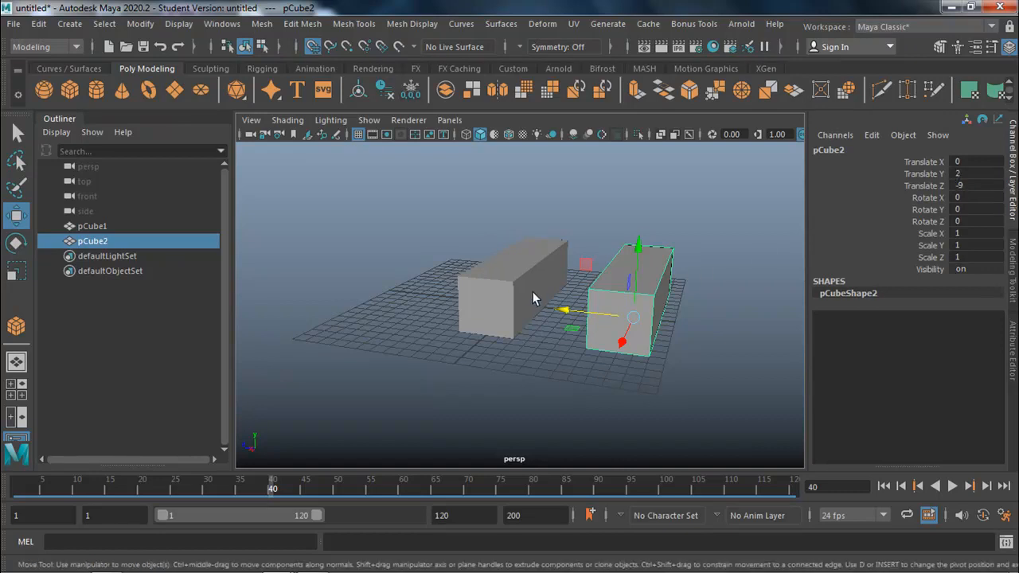
Copy the original box's keyframes over the range from frame 1 to 28
left_click(504, 300)
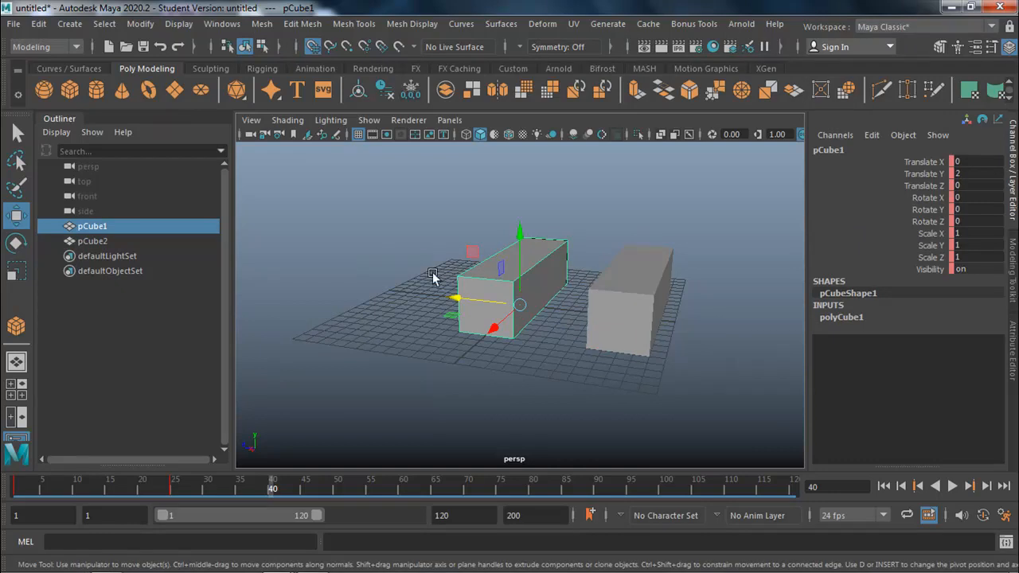
left_click_drag(46, 490, 259, 491)
left_click_drag(184, 486, 14, 503, "shift")
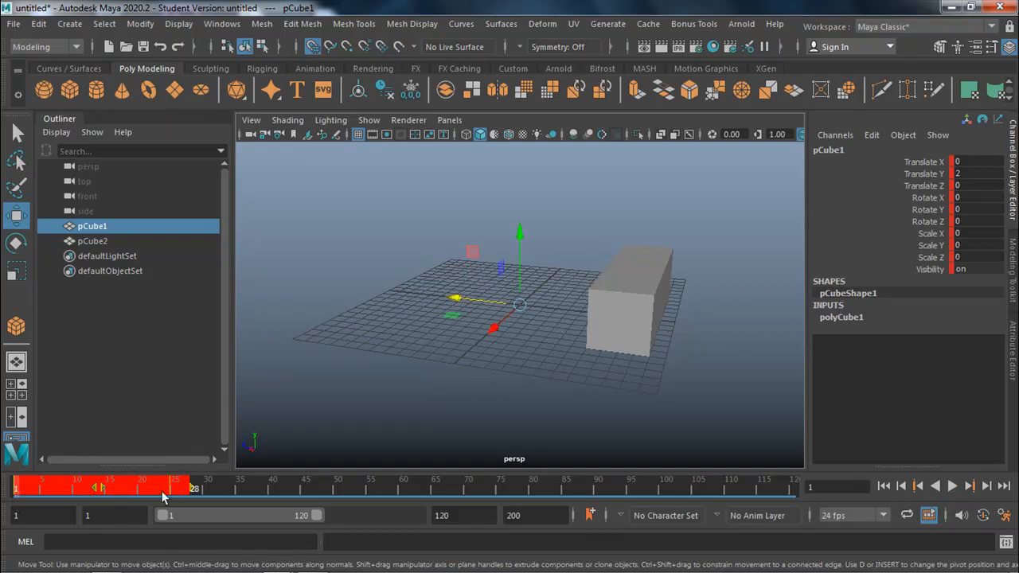
right_click(117, 487)
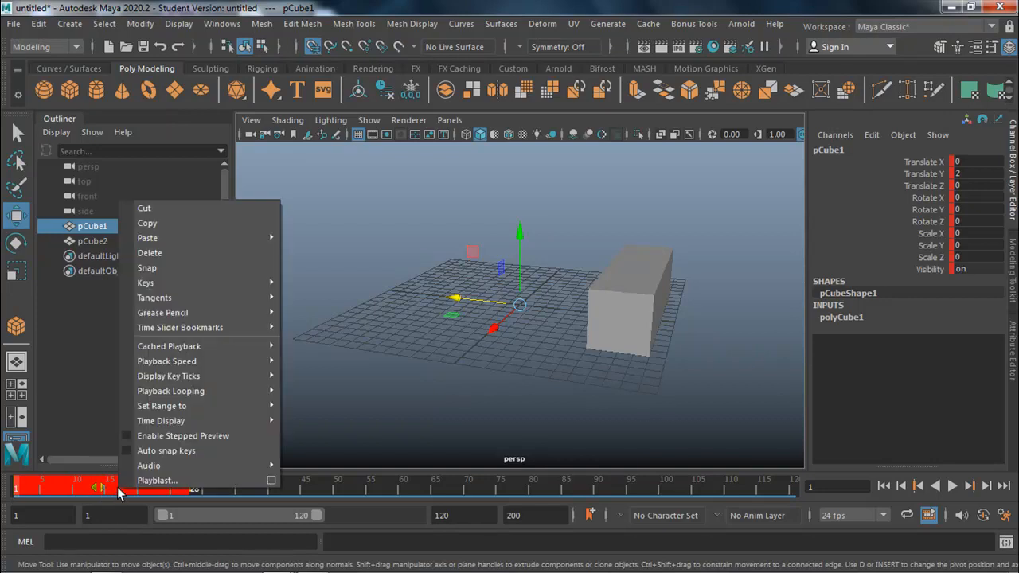
left_click(188, 225)
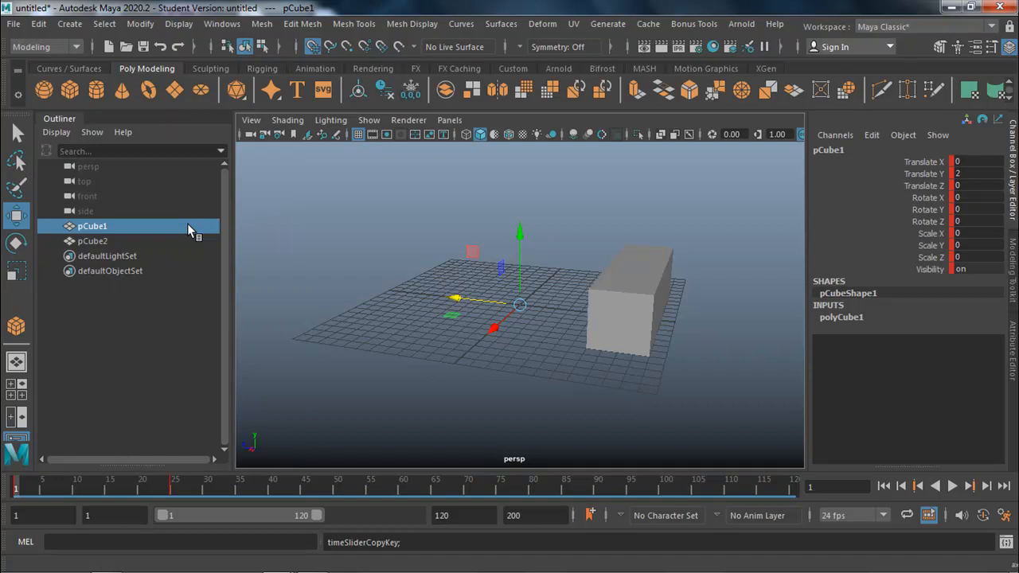
Paste the copied keyframes onto the duplicate box at frame 1
left_click(647, 308)
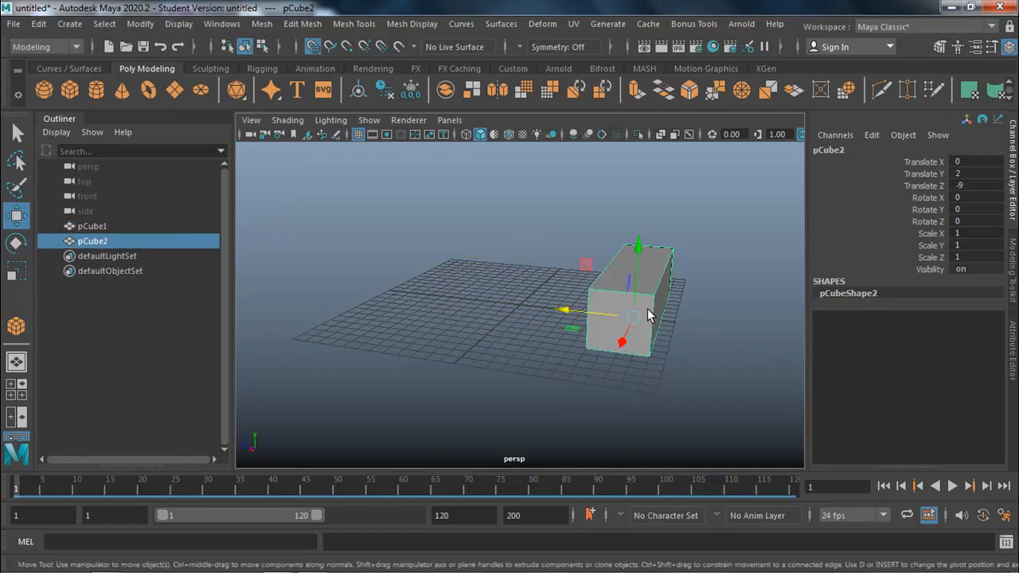
right_click(16, 489)
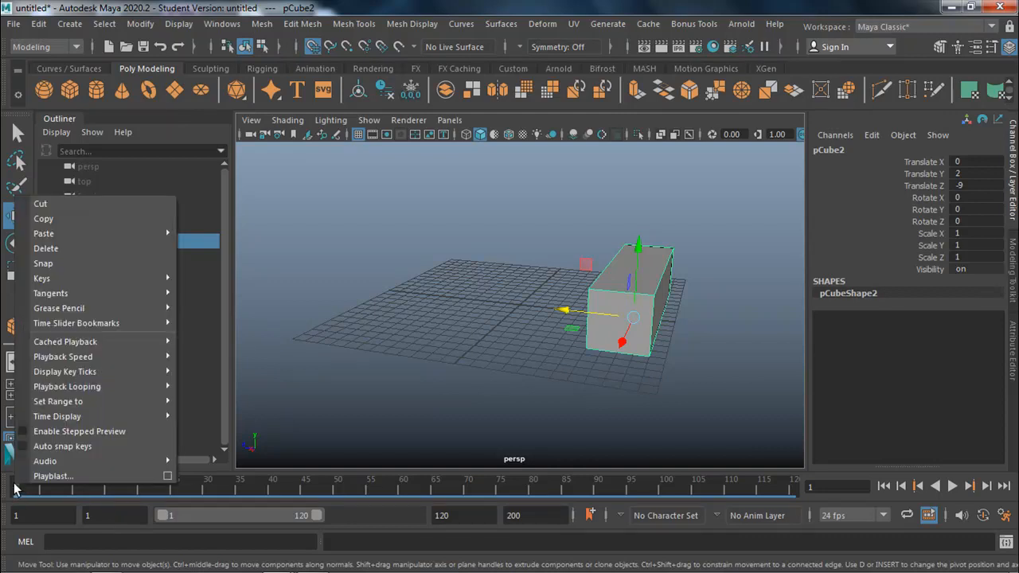
mouse_move(98, 236)
left_click(215, 235)
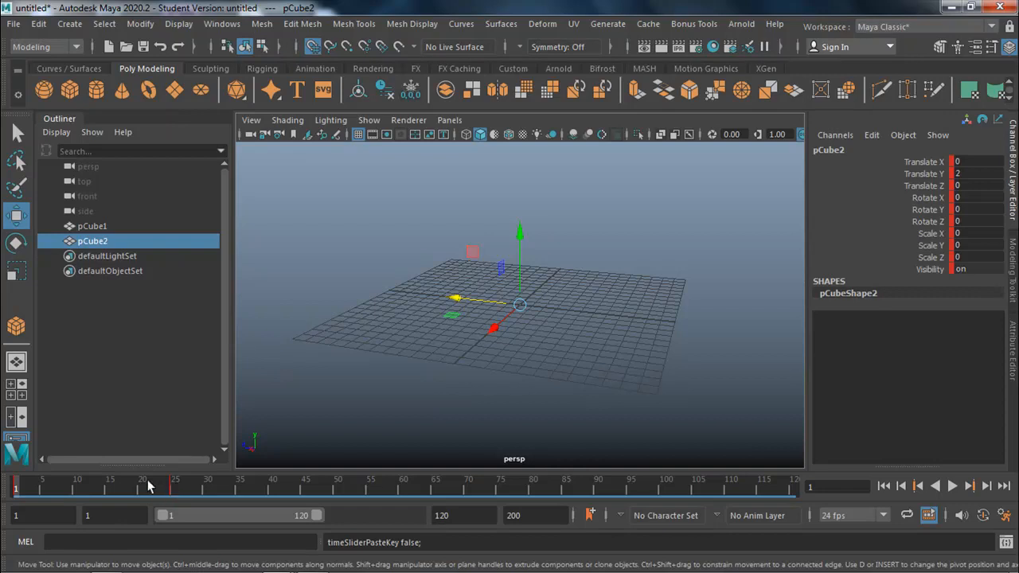
Play the animation and select each of the two boxes in turn to compare their positions
key("alt+v")
mouse_move(150, 489)
left_mouse_down()
mouse_move(257, 490)
mouse_move(0, 476)
left_mouse_up()
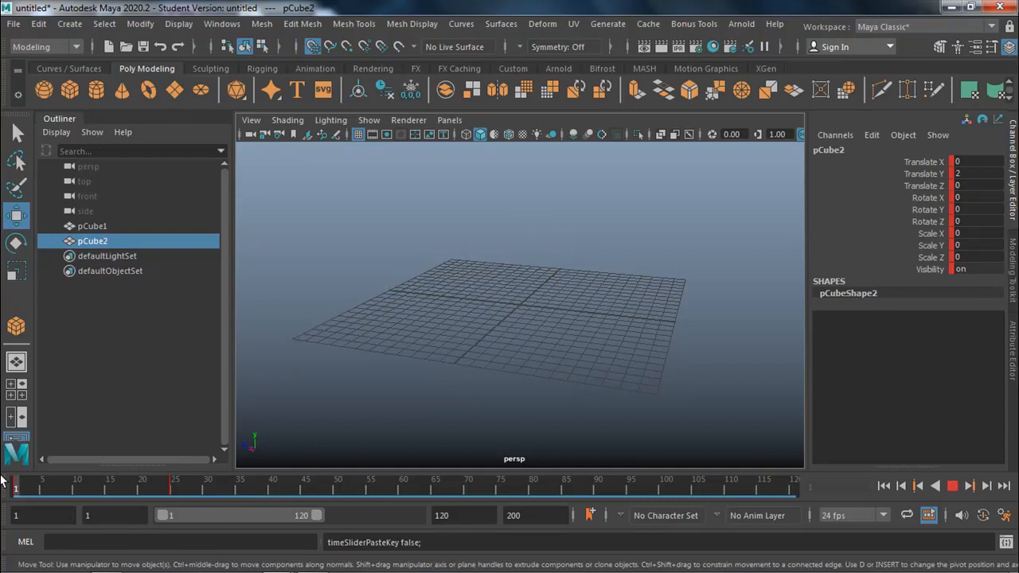
key("alt+v")
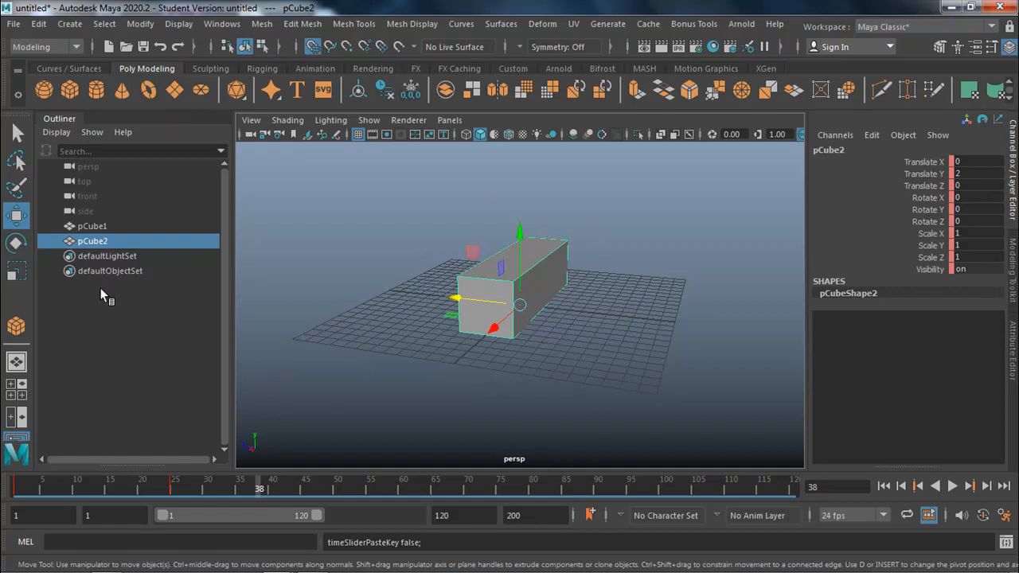
middle_click_drag(94, 240, 96, 230)
left_click(93, 240)
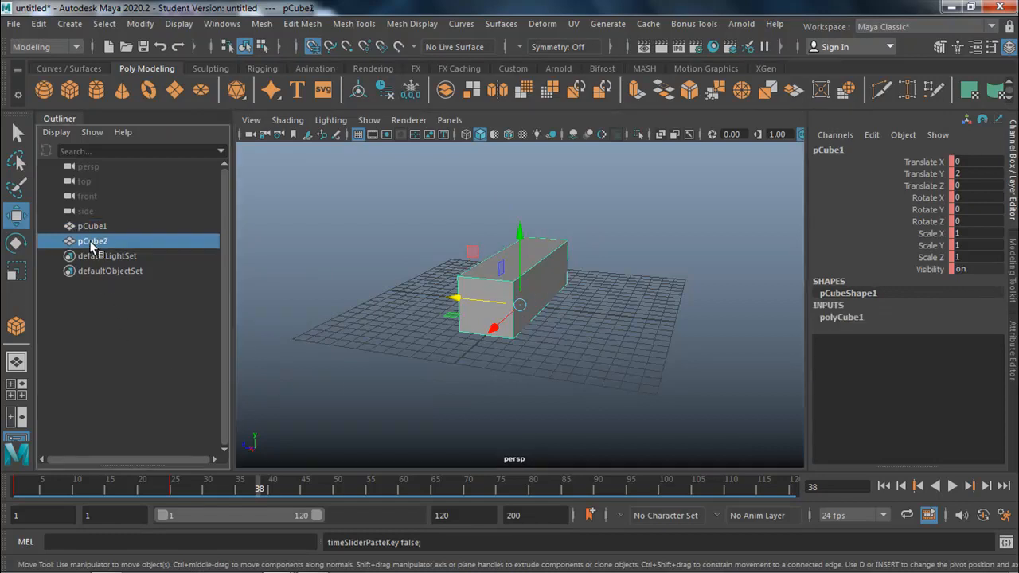
left_click(102, 226)
left_click(91, 241)
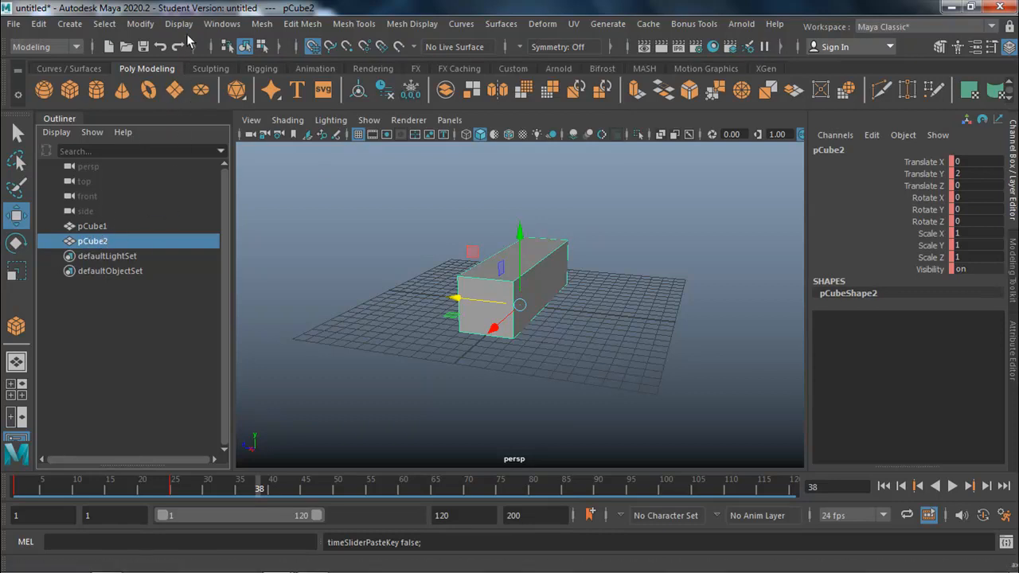
Open the Graph Editor for the duplicate box pCube2 and select both keys on its Translate Z curve
left_click(217, 24)
mouse_move(281, 113)
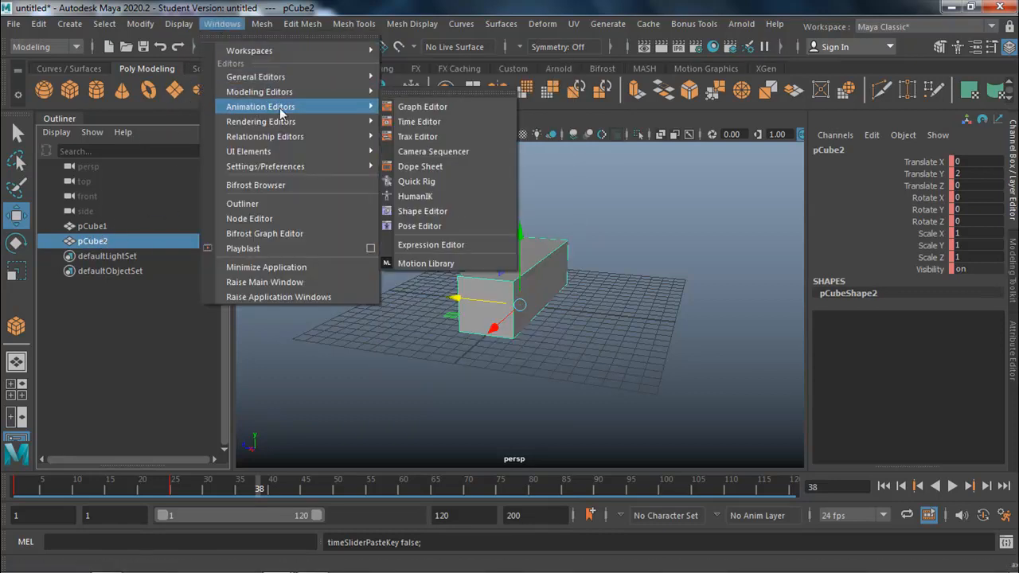
left_click(404, 108)
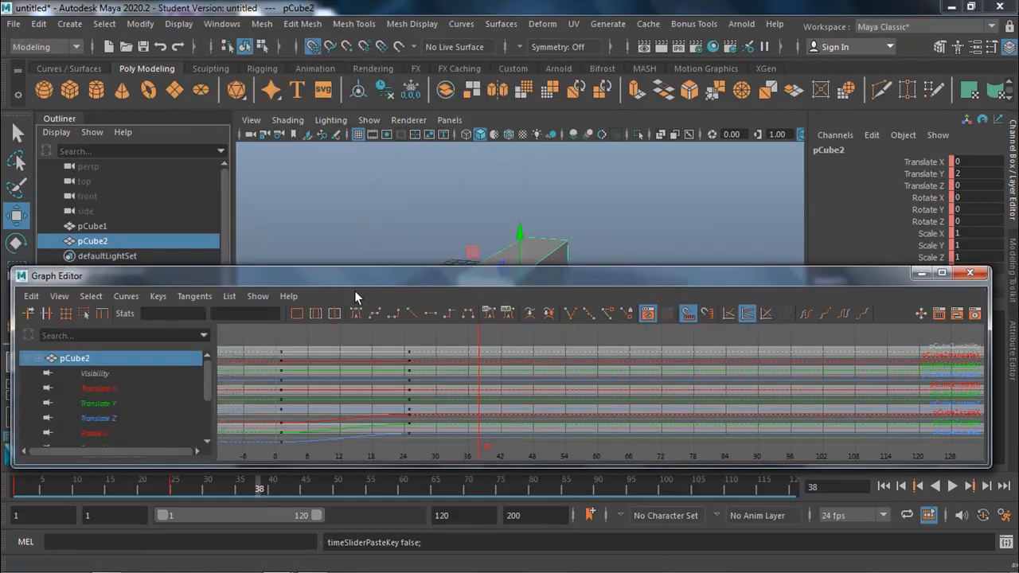
left_click_drag(376, 289, 378, 373)
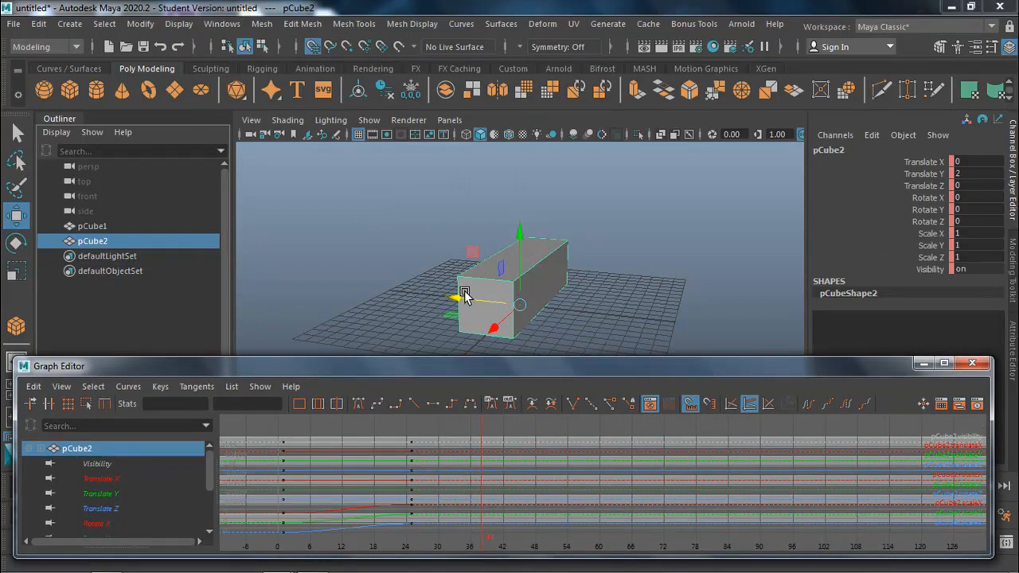
left_click(98, 508)
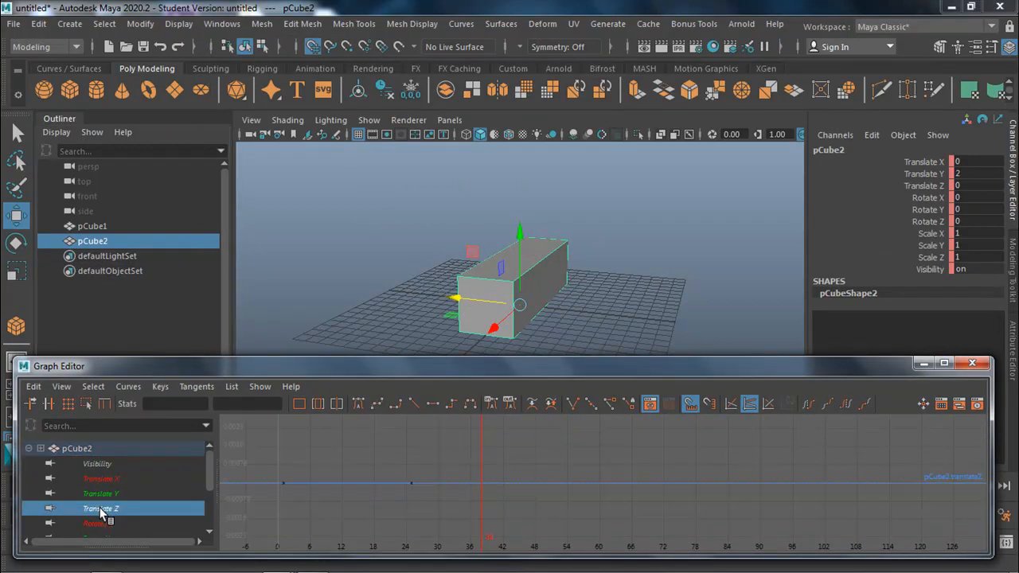
left_click_drag(325, 488, 257, 511)
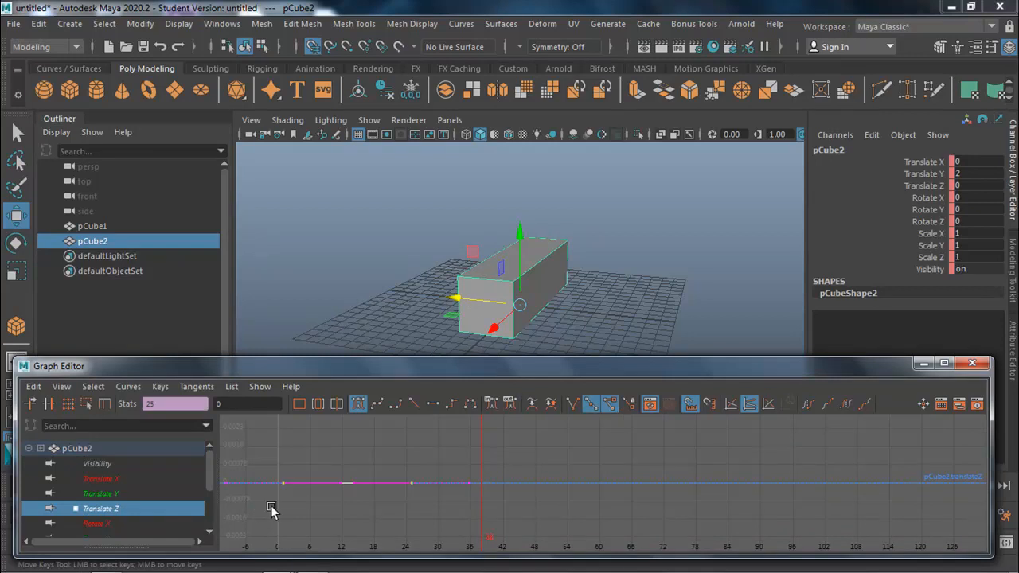
Try values of 20 and -20 for the duplicate box's selected Translate Z keys
left_click(231, 404)
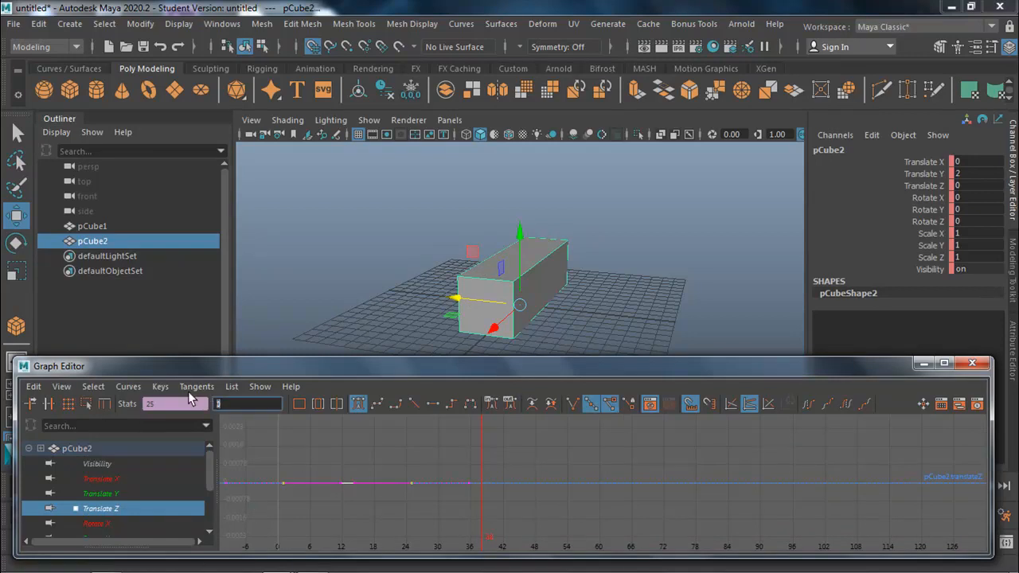
type("20")
key("Return")
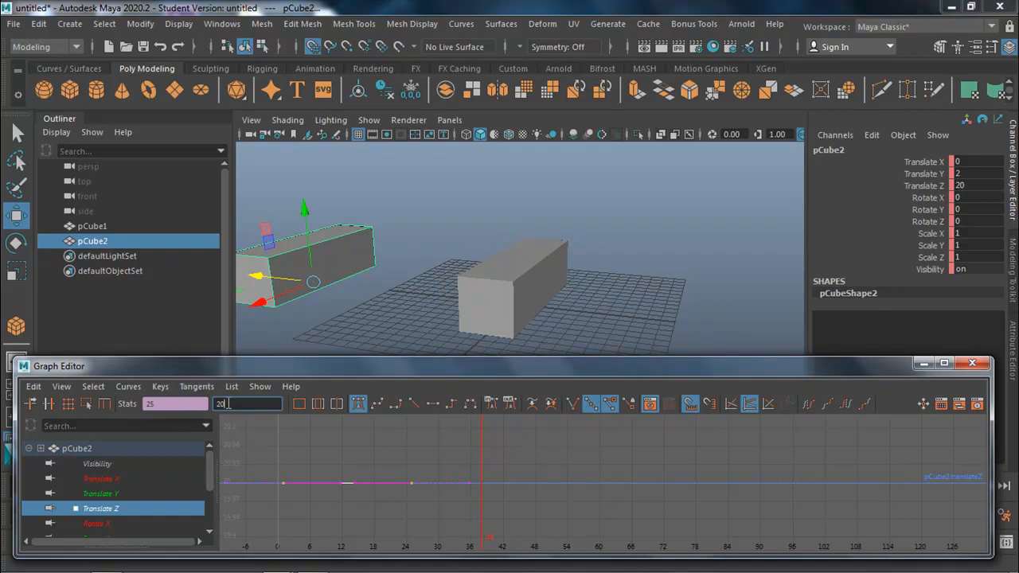
left_click_drag(229, 404, 187, 392)
type("-20")
key("Return")
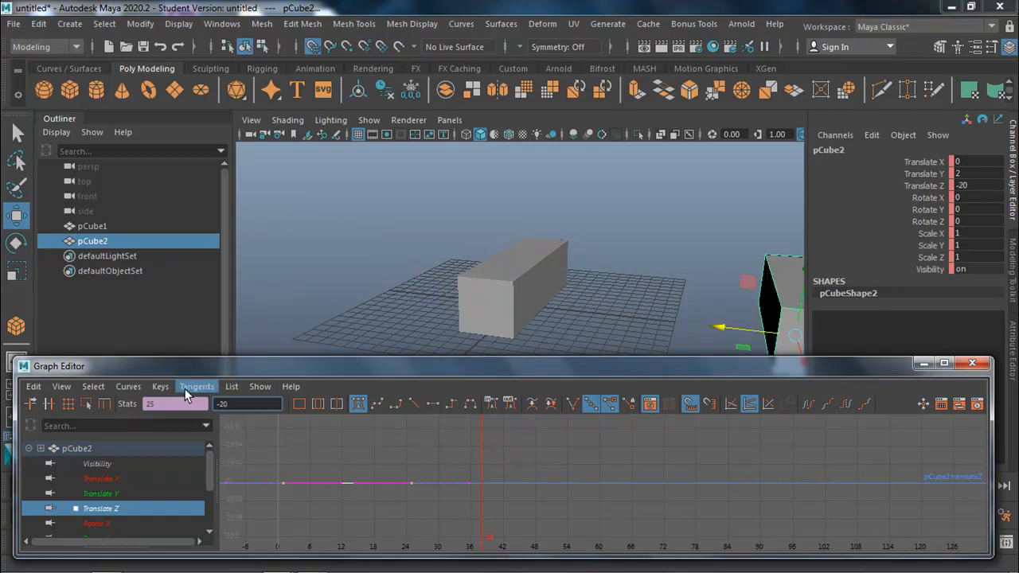
Set the duplicate box's Translate Z keys to -10, close the Graph Editor and play the animation
key("BackSpace")
type("10")
key("Return")
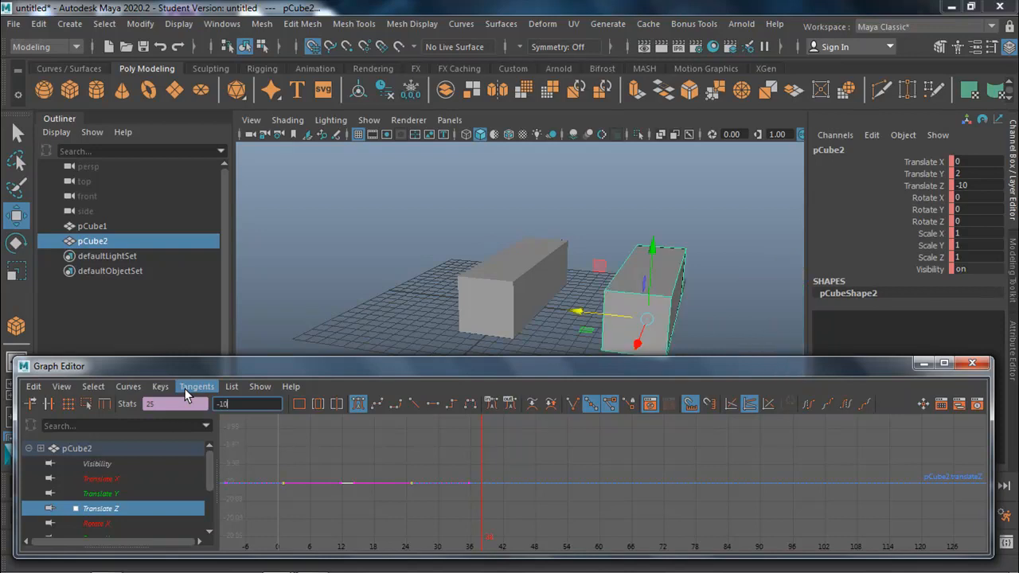
left_click_drag(406, 517, 434, 464)
left_click_drag(310, 456, 278, 510)
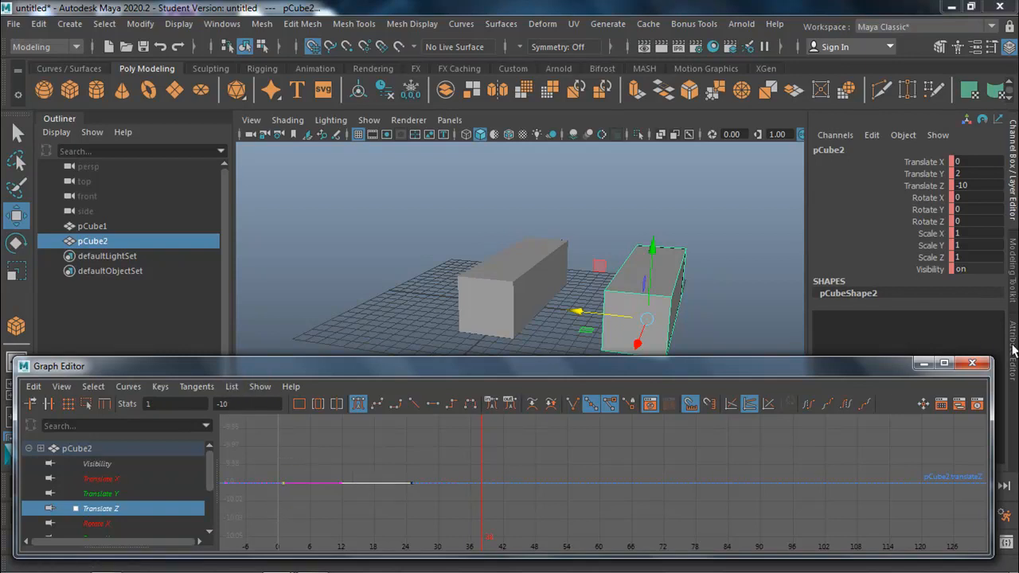
left_click(985, 368)
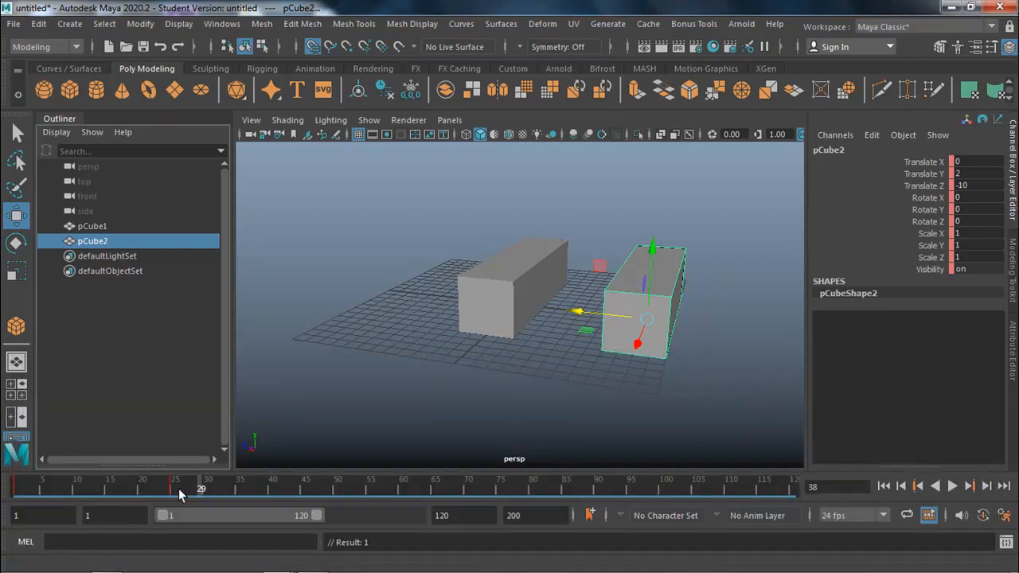
key("alt+v")
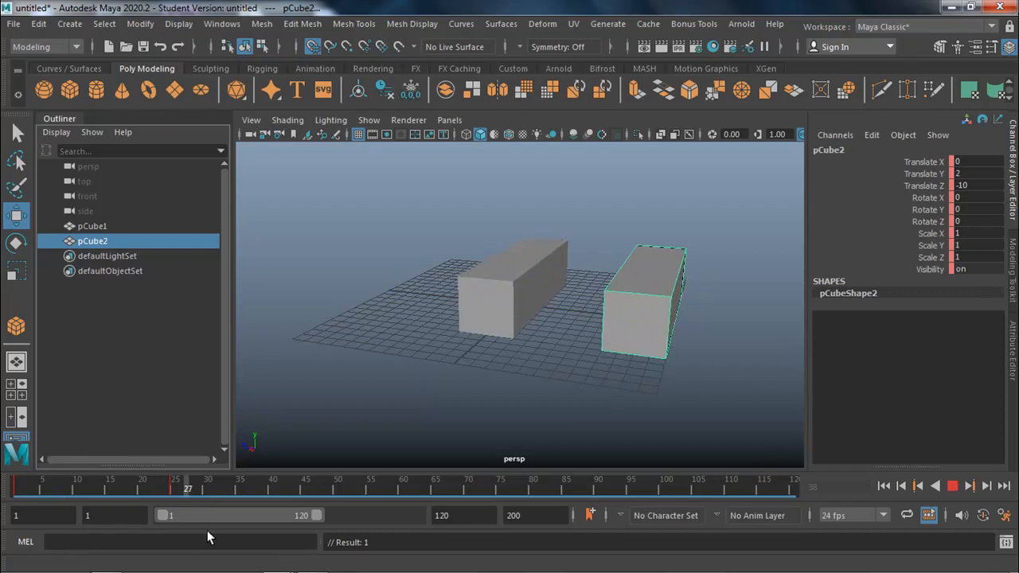
left_click(206, 487)
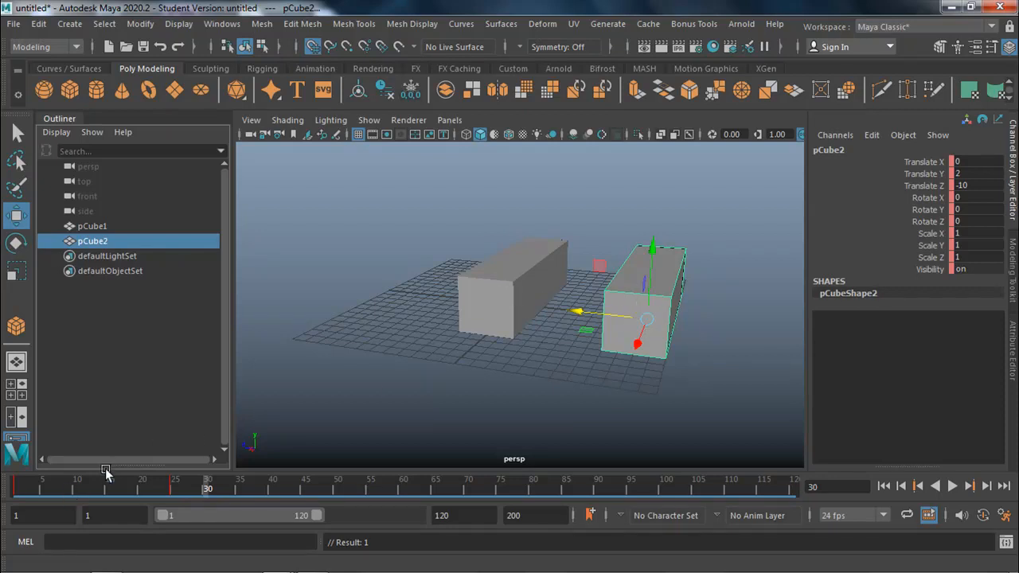
Delete the duplicate box pCube2 from the scene
left_click(500, 292)
left_click(646, 287)
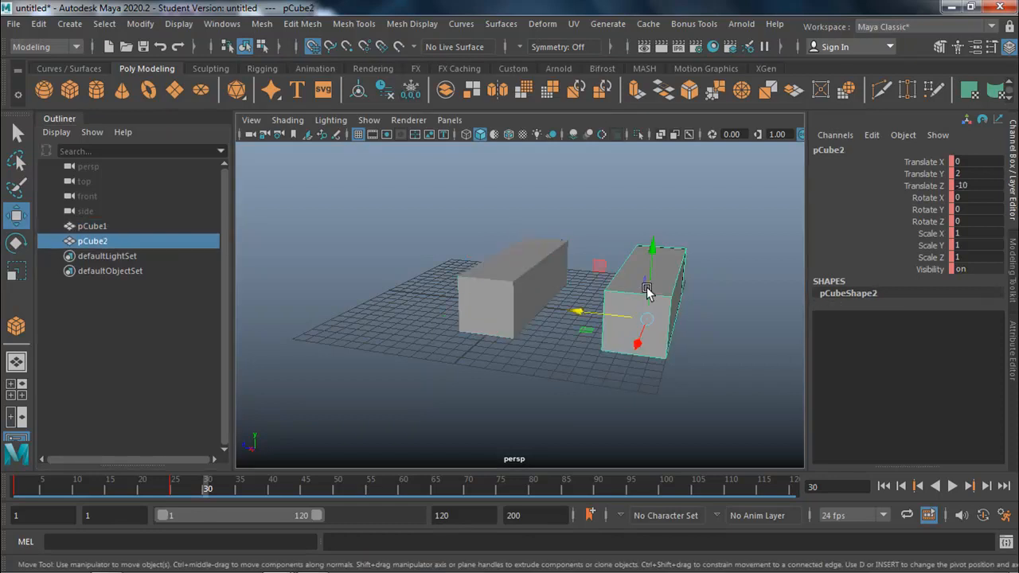
key("Delete")
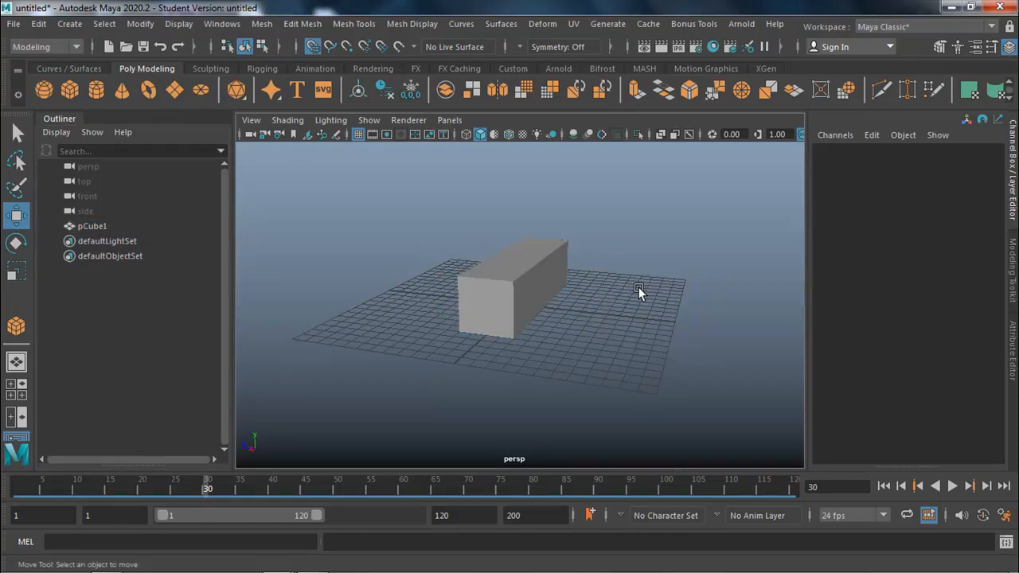
Open the Duplicate Special options for the original box and reset them to their default settings
left_click(528, 301)
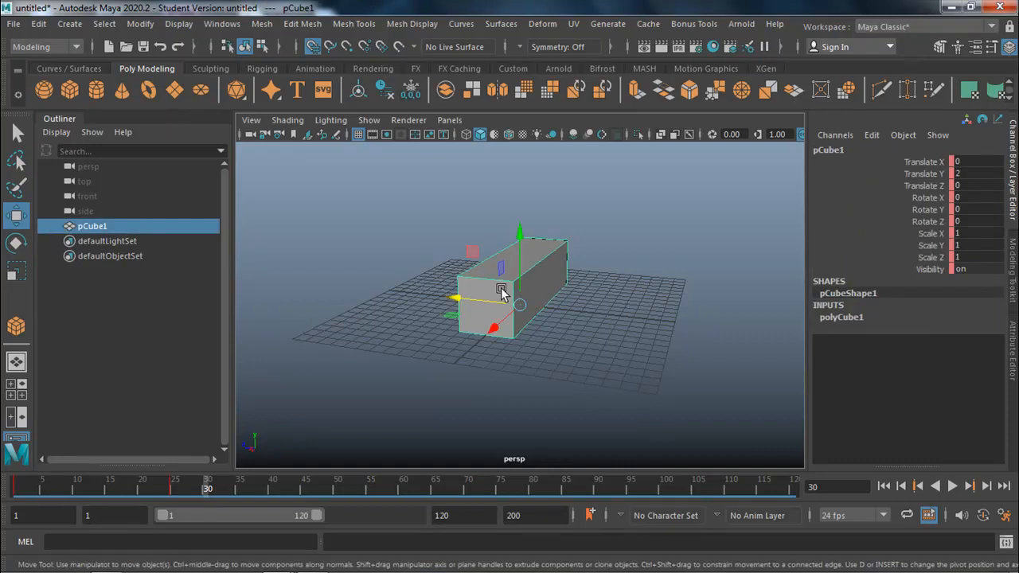
left_click(49, 26)
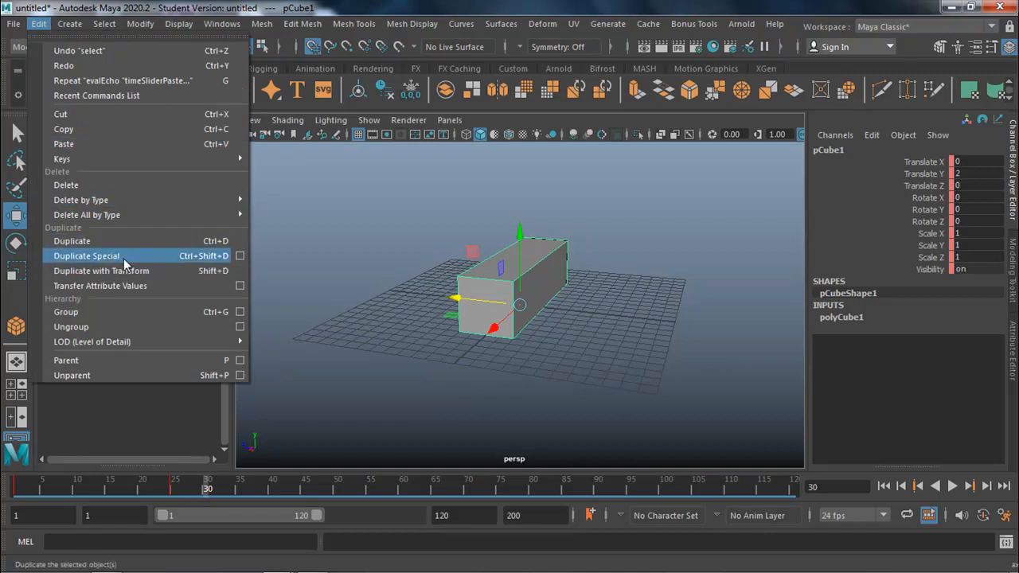
left_click(239, 257)
left_click(108, 158)
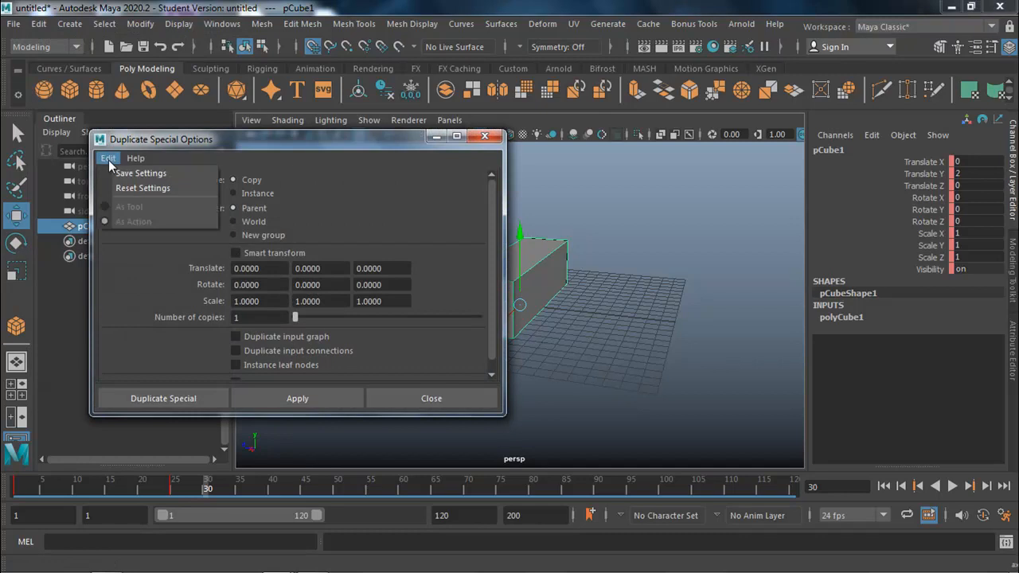
left_click(121, 188)
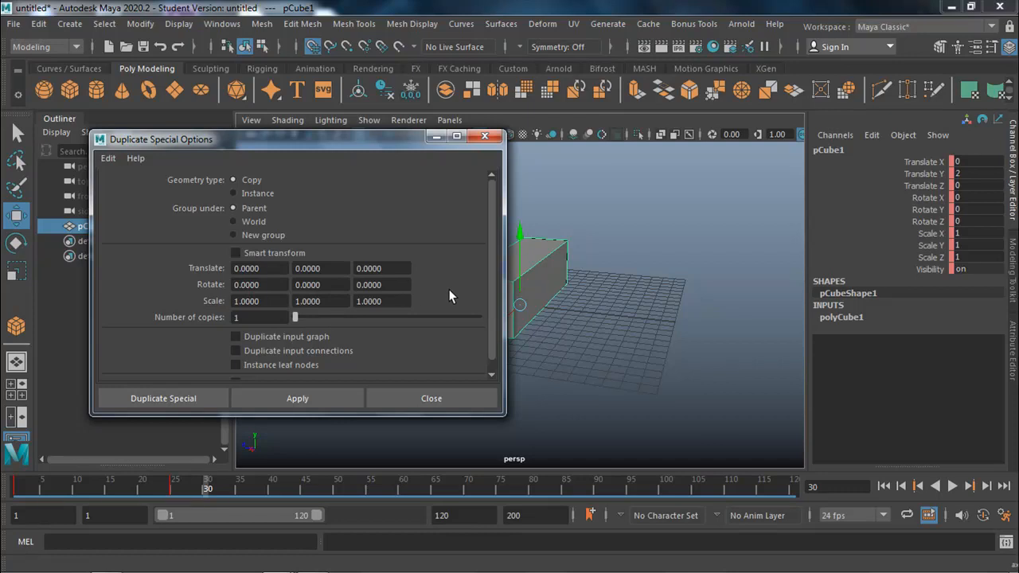
Make one copy of the original box with Duplicate input graph enabled, and play the animation
left_click(236, 336)
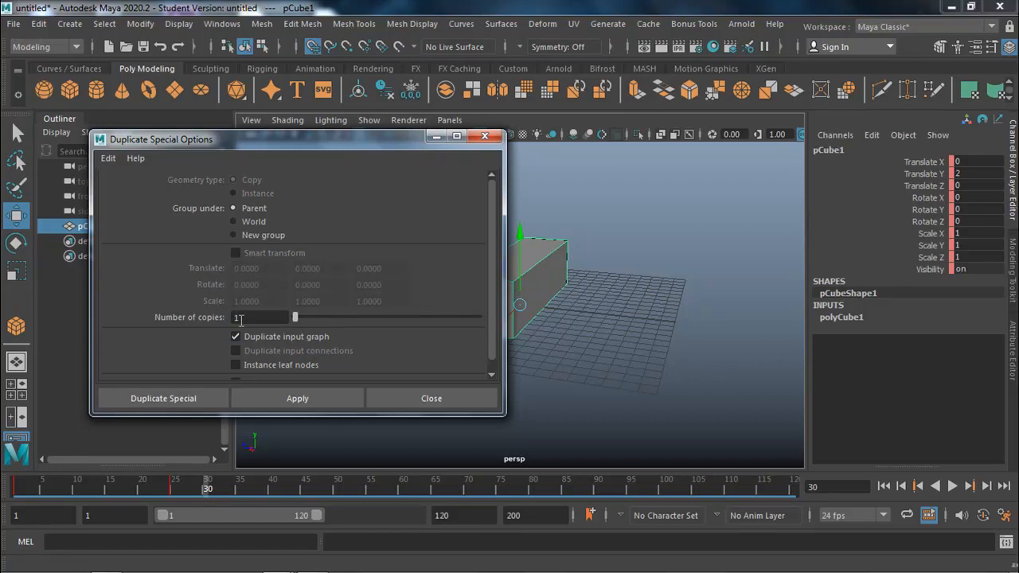
left_click_drag(315, 320, 292, 318)
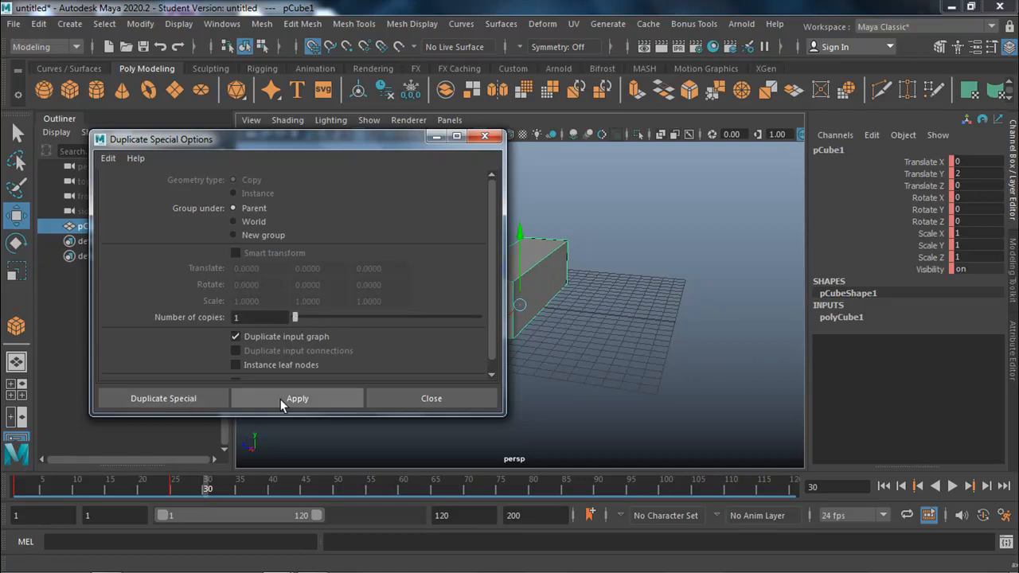
left_click(315, 398)
left_click(433, 397)
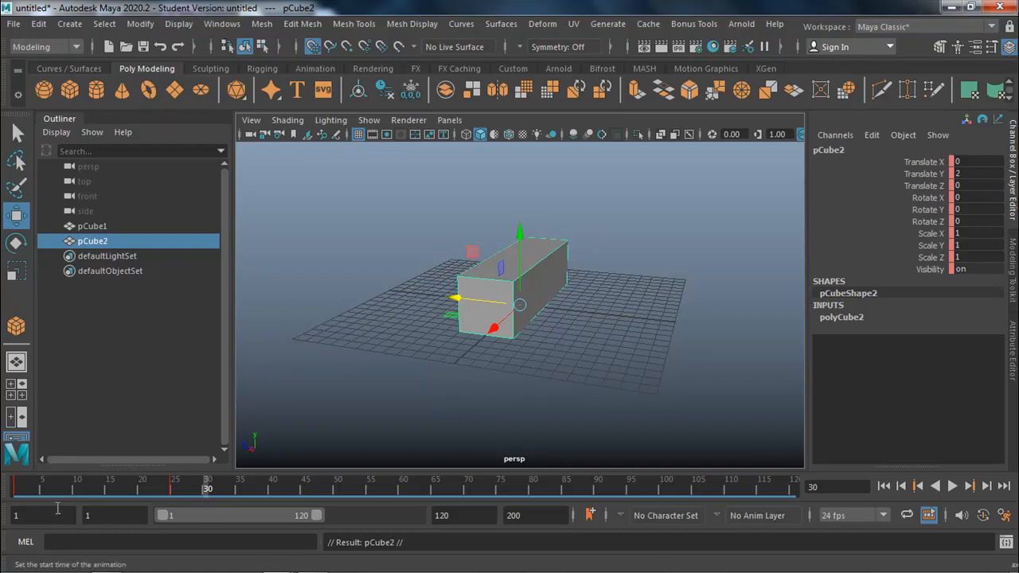
key("alt+v")
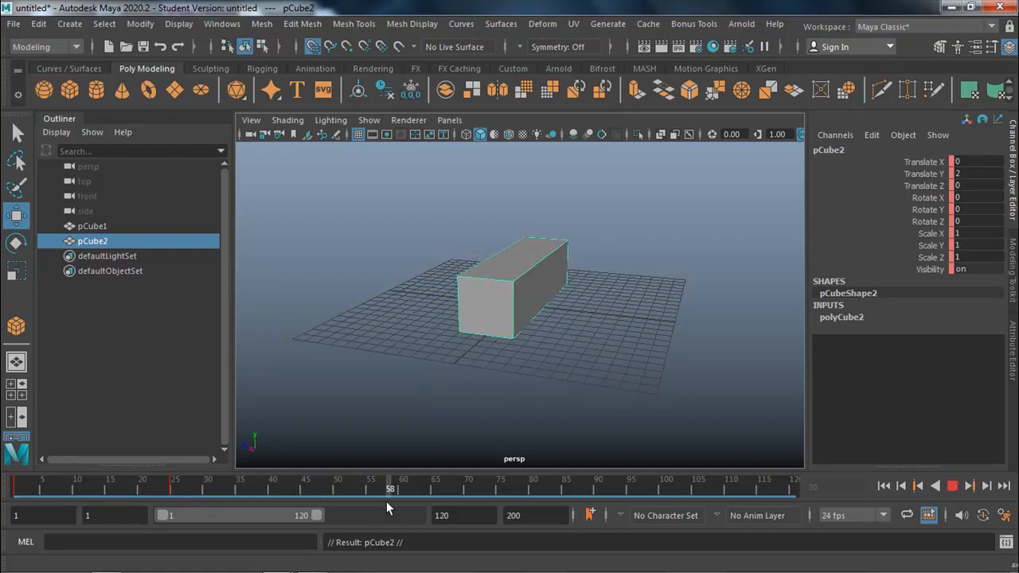
left_click(300, 487)
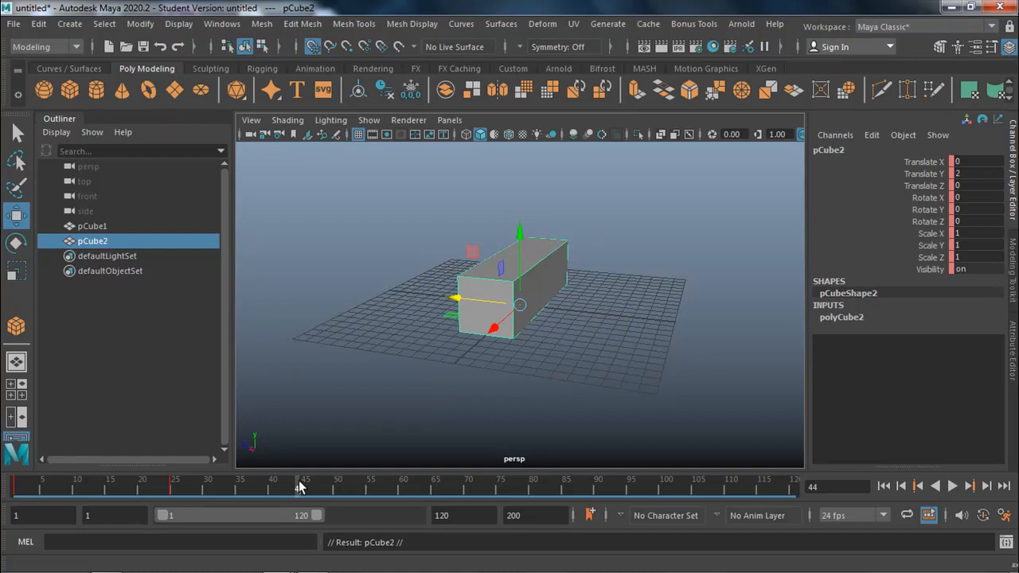
Bring up the new copy's animation curves in the Graph Editor and select both Translate Z keys
left_click(226, 23)
mouse_move(246, 107)
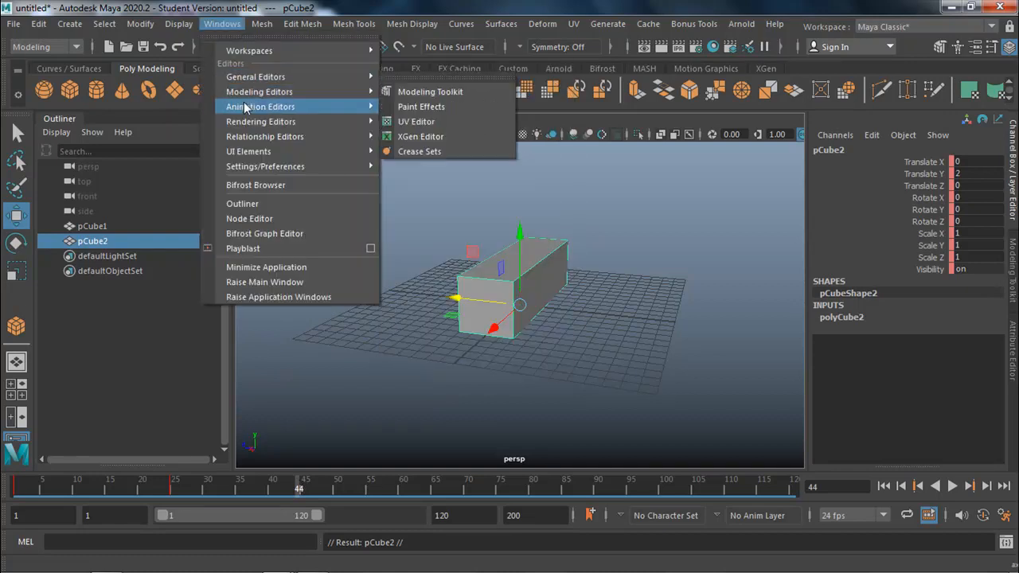
left_click(408, 106)
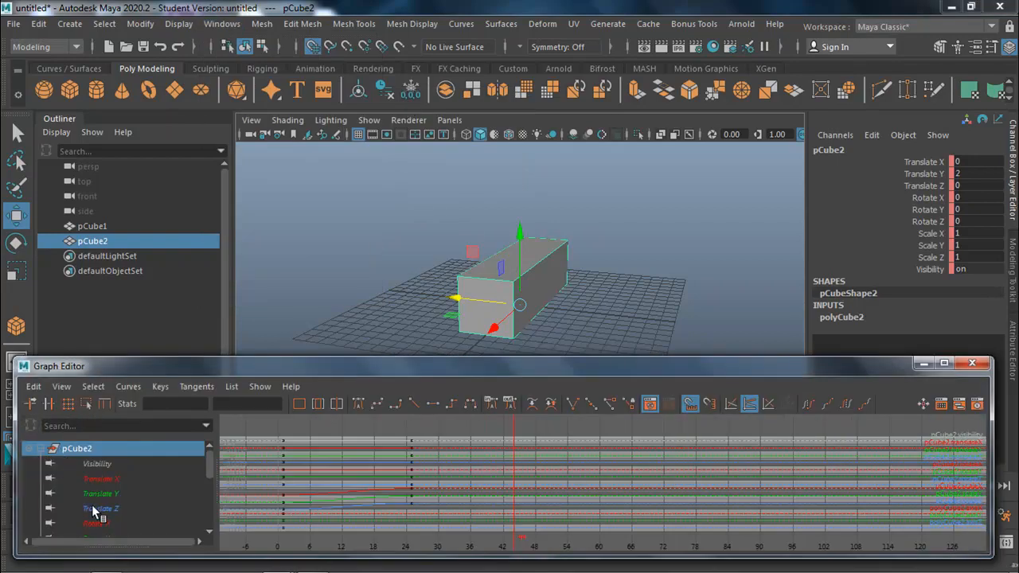
left_click(94, 509)
left_click_drag(310, 464, 273, 505)
left_click_drag(436, 458, 266, 513)
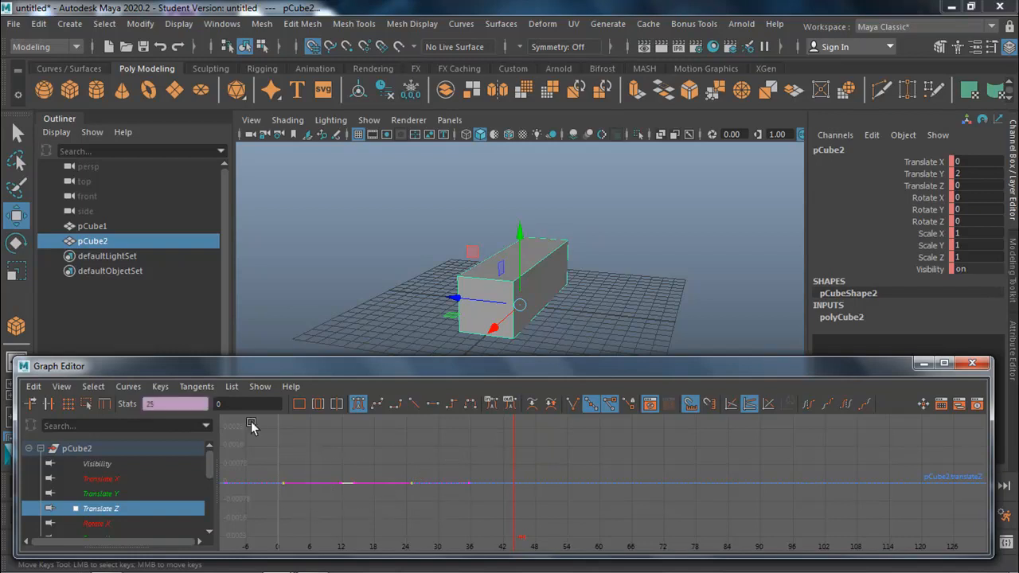
Set the new copy's Translate Z keys to -10, close the Graph Editor and play both boxes' growth
left_click(247, 405)
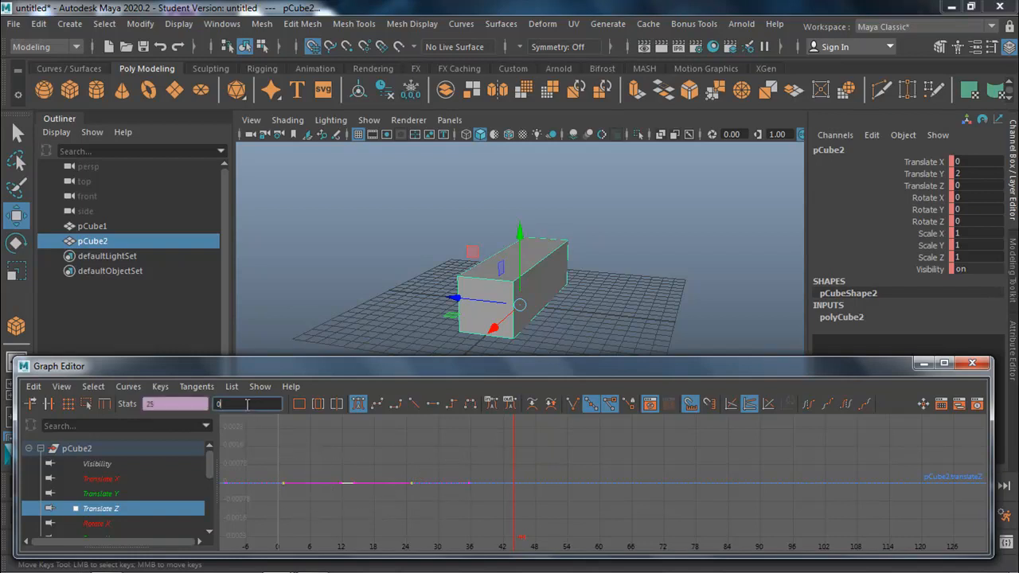
type("-10")
key("Return")
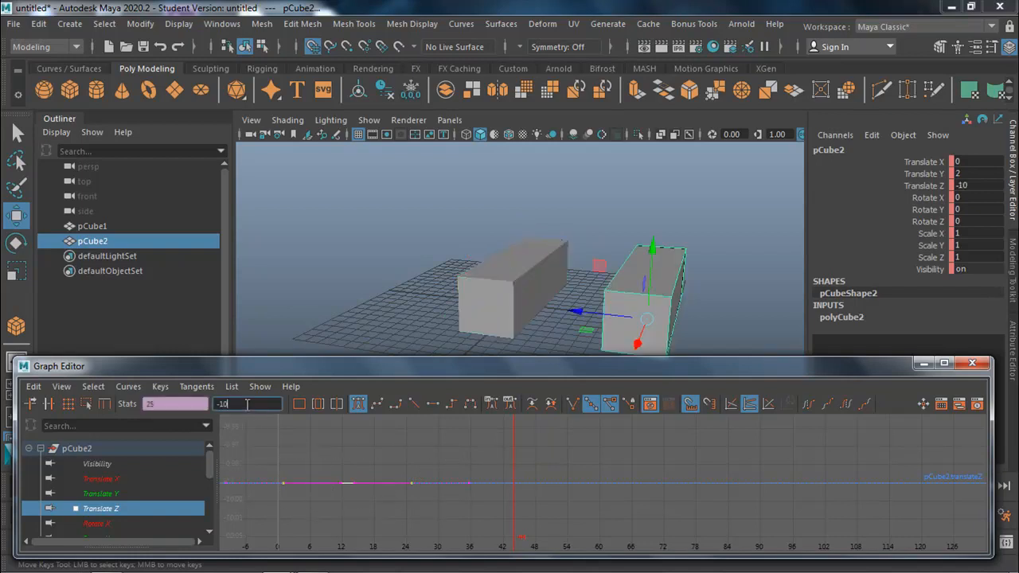
left_click(972, 363)
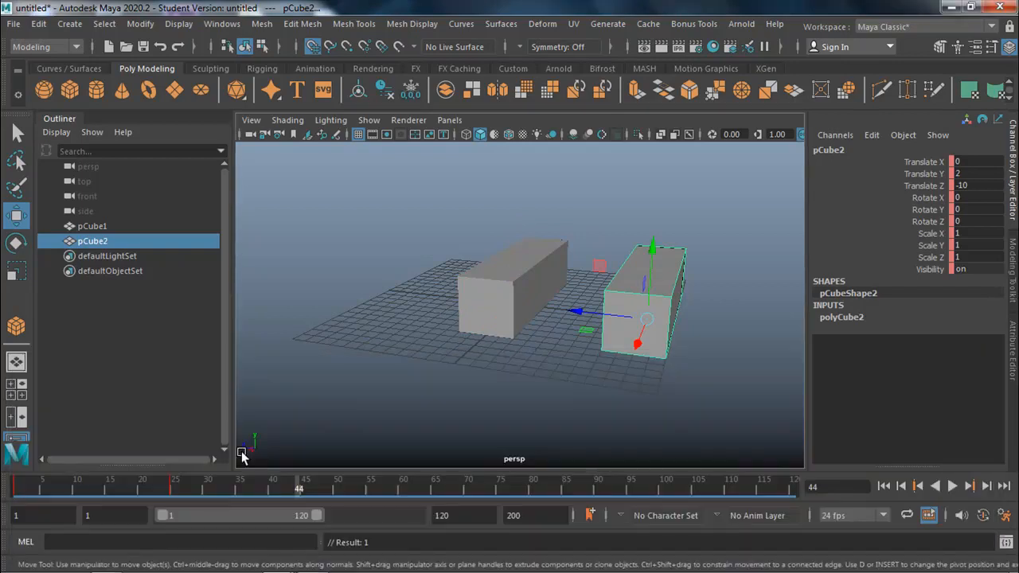
key("alt+v")
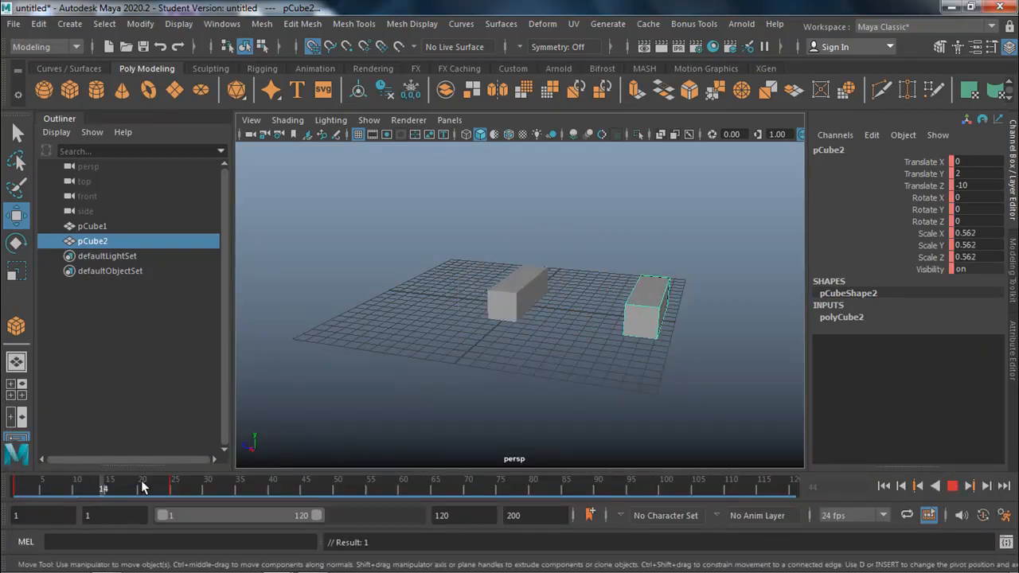
Stop the playback at frame 41 and delete the duplicated box
left_click(276, 484)
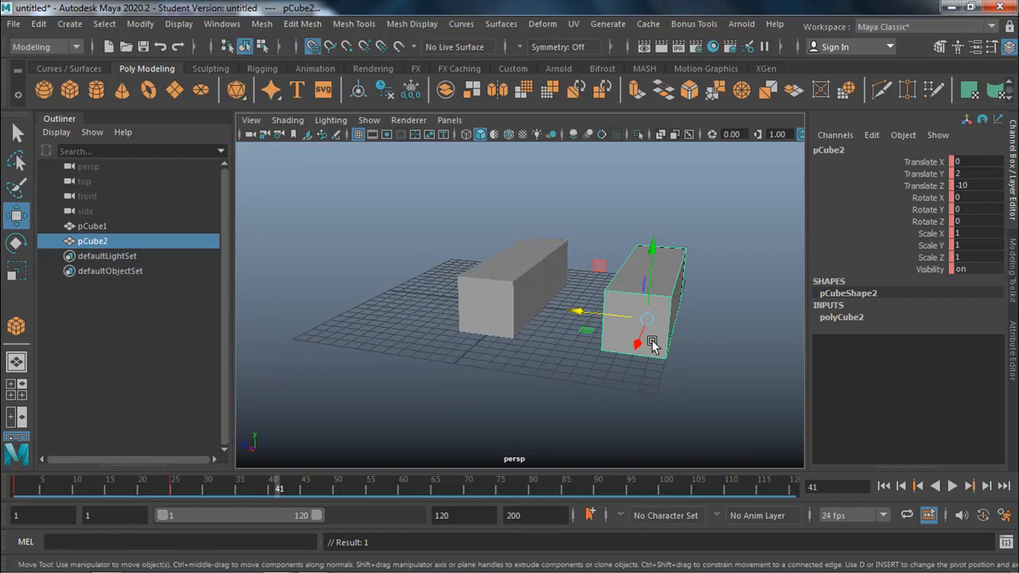
key("Delete")
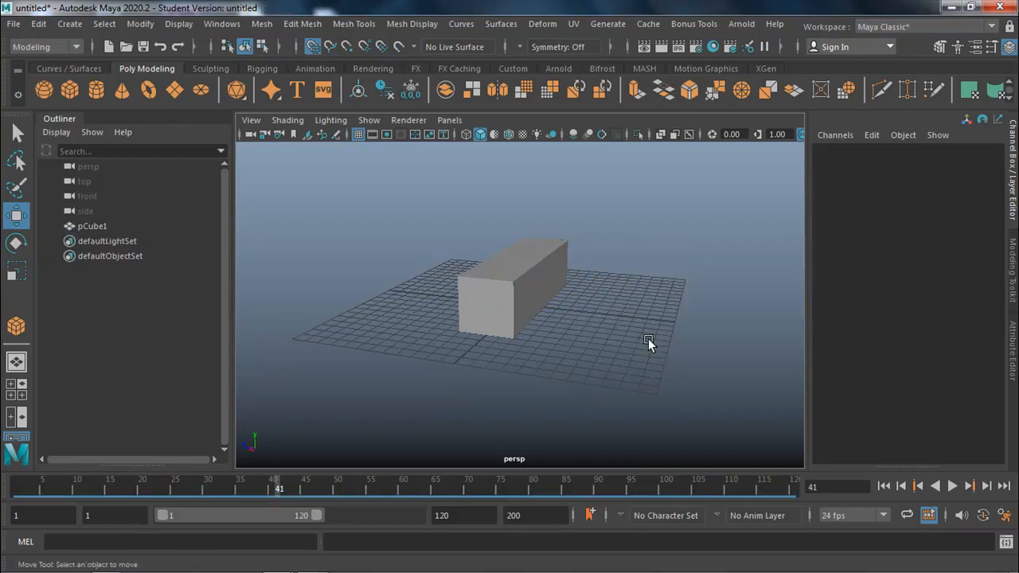
left_click(546, 324)
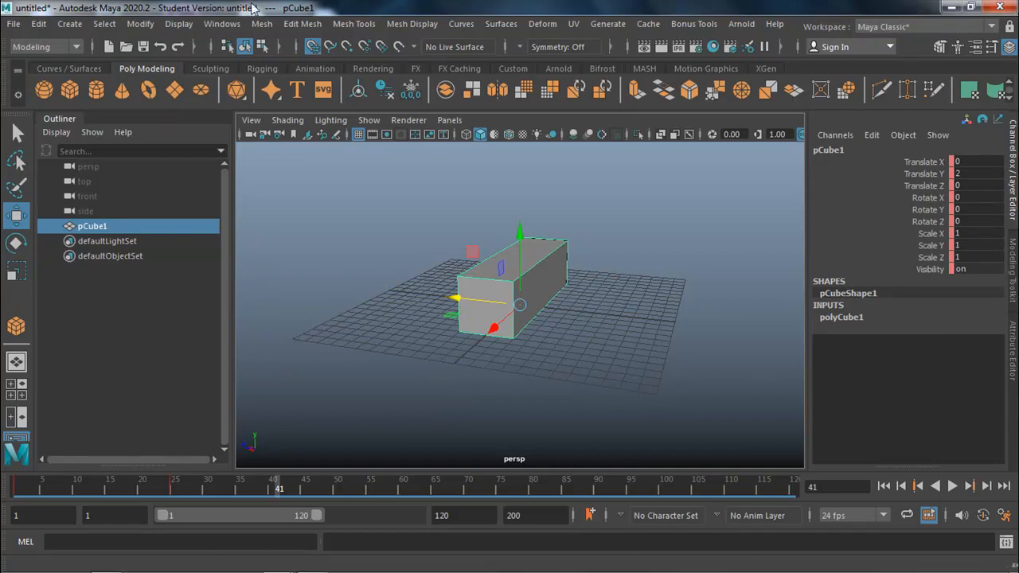
left_click(222, 24)
mouse_move(234, 106)
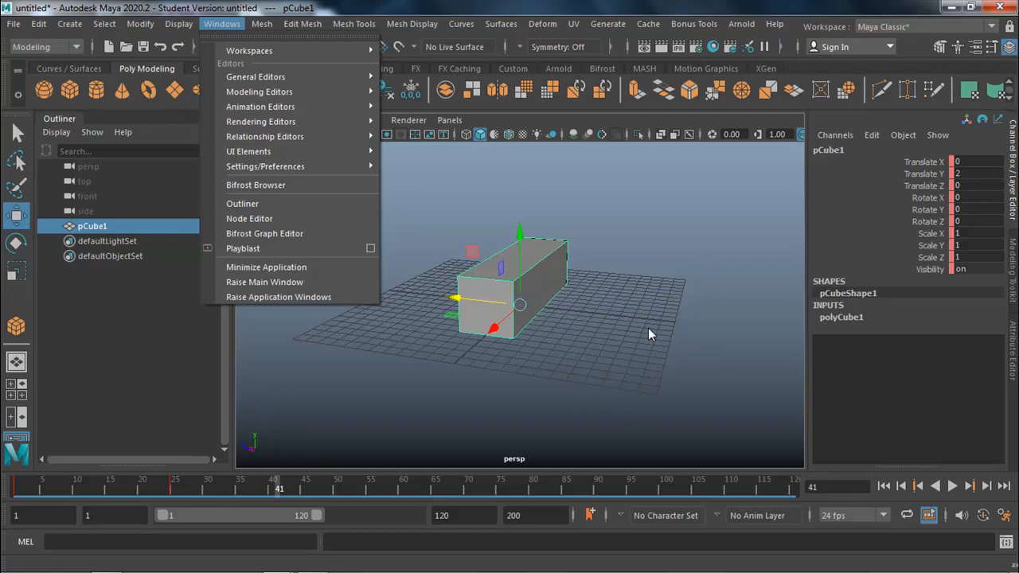
left_click(568, 282)
Draw a NURBS circle on the grid around the remaining box and set its Translate X, Y and Z to 0
left_click_drag(566, 282, 544, 244, "alt")
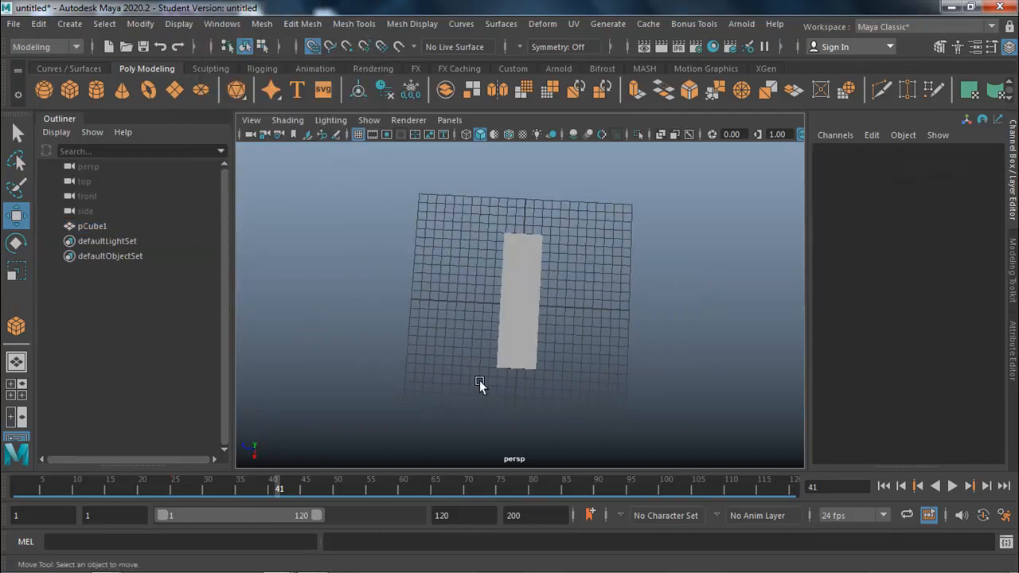
left_click(68, 70)
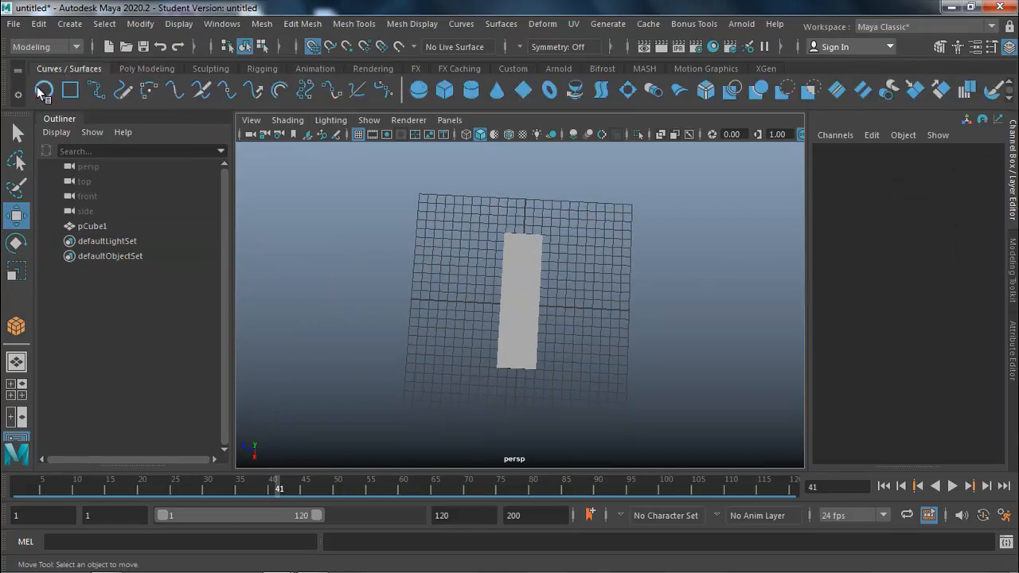
left_click(43, 90)
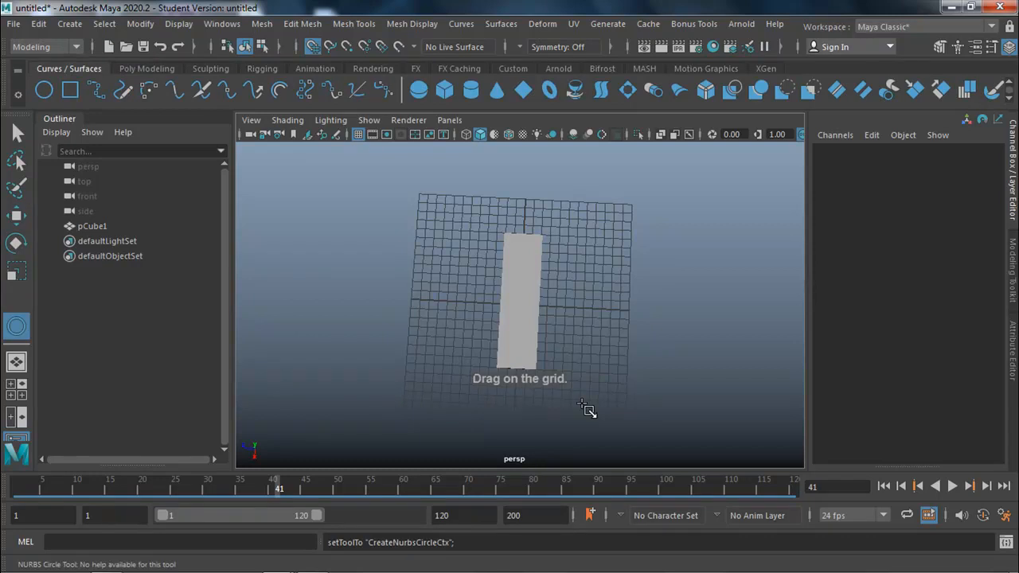
left_click_drag(521, 304, 571, 387)
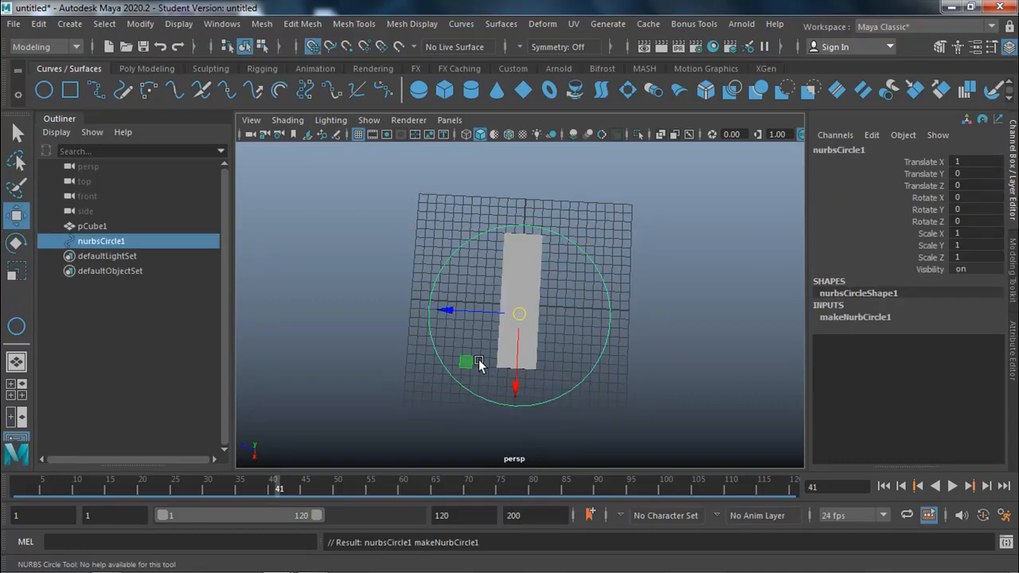
left_click_drag(974, 163, 979, 185)
type("0")
key("Return")
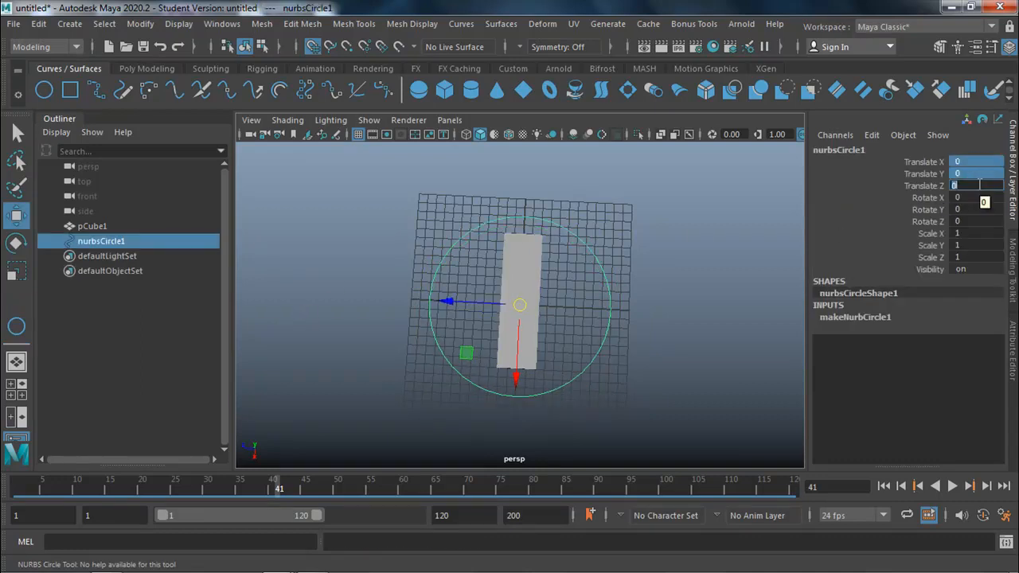
Flatten both X ends of the circle by scaling each end's three control vertices to 0 along X
left_click(16, 133)
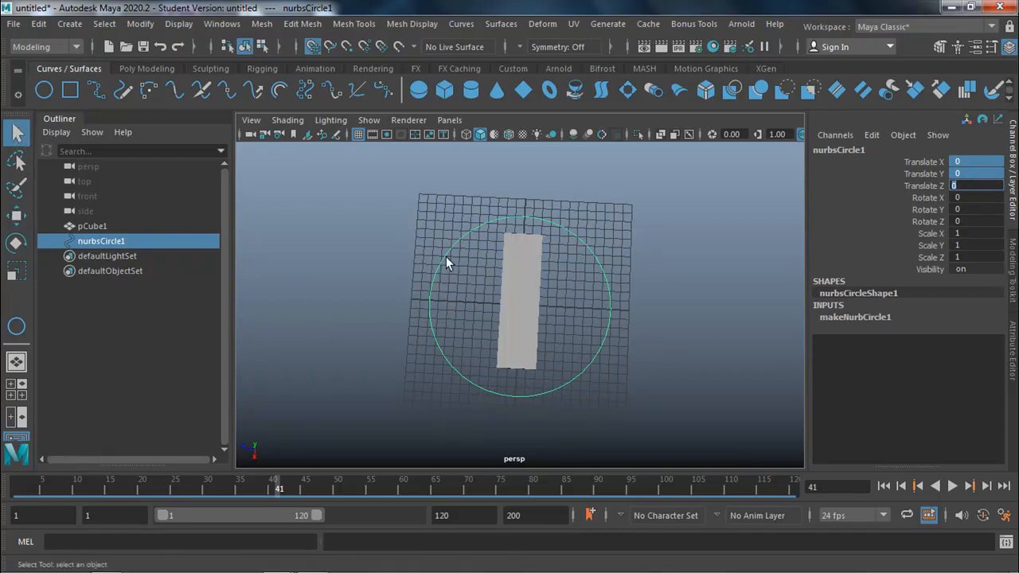
right_click_drag(443, 254, 358, 190)
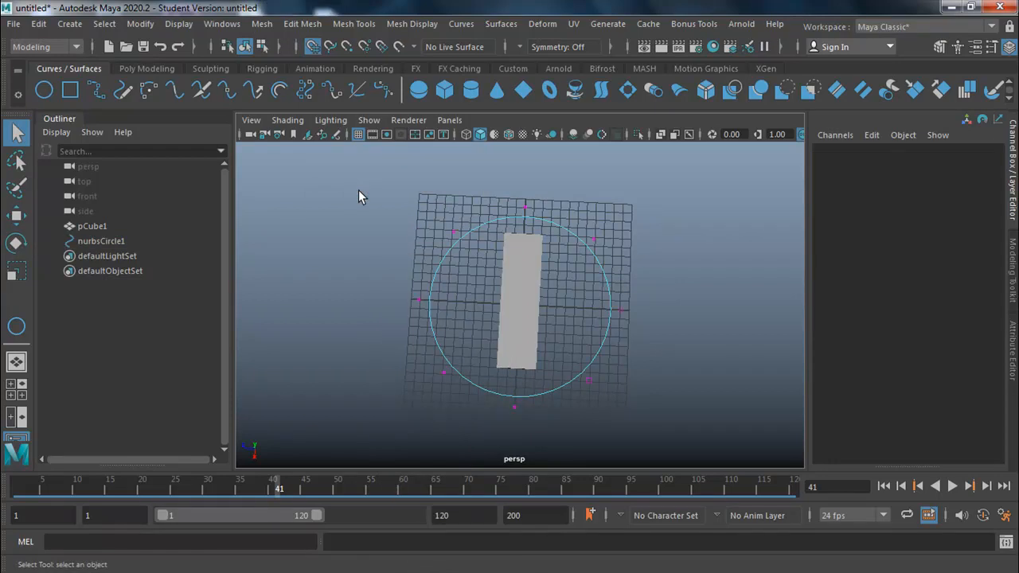
left_click_drag(444, 205, 630, 260)
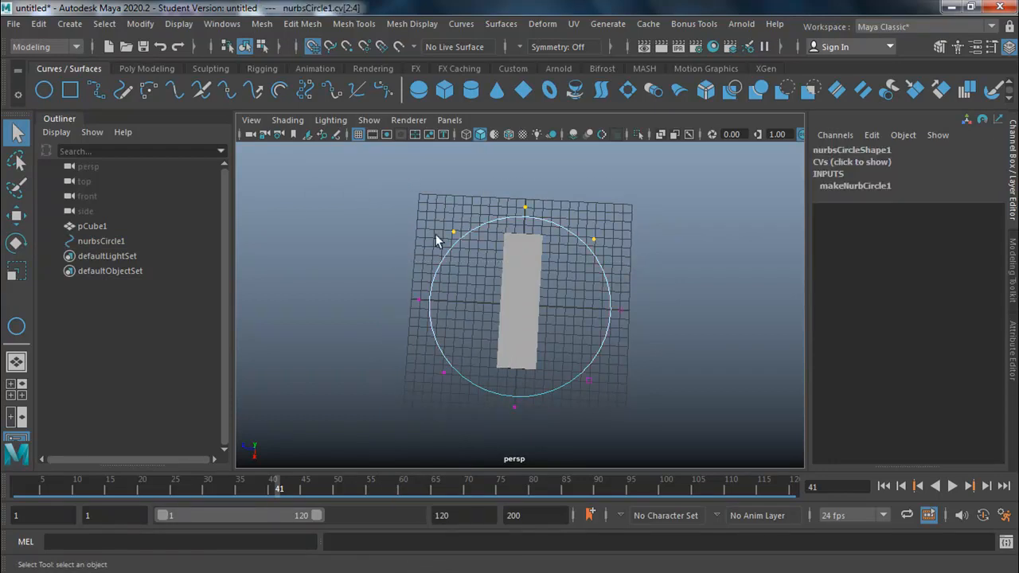
left_click(15, 276)
left_click_drag(521, 287, 526, 187)
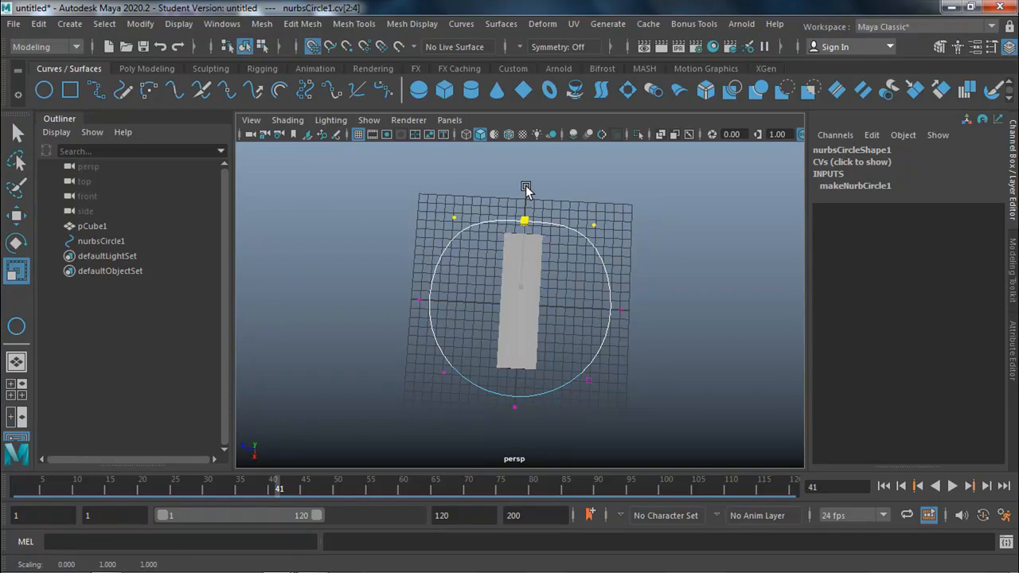
left_click_drag(437, 359, 621, 438)
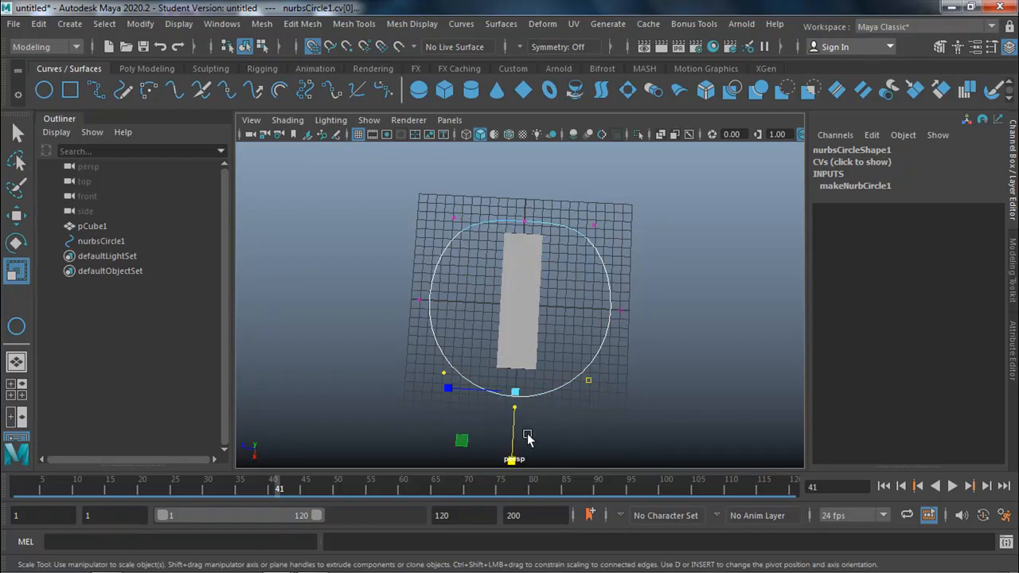
left_click_drag(511, 461, 531, 353)
Straighten the circle's two long sides by scaling each side's control vertices along Z, and return to object mode
left_click_drag(358, 161, 455, 422)
left_click_drag(368, 299, 608, 320)
left_click_drag(682, 221, 578, 416)
left_click_drag(540, 307, 694, 322)
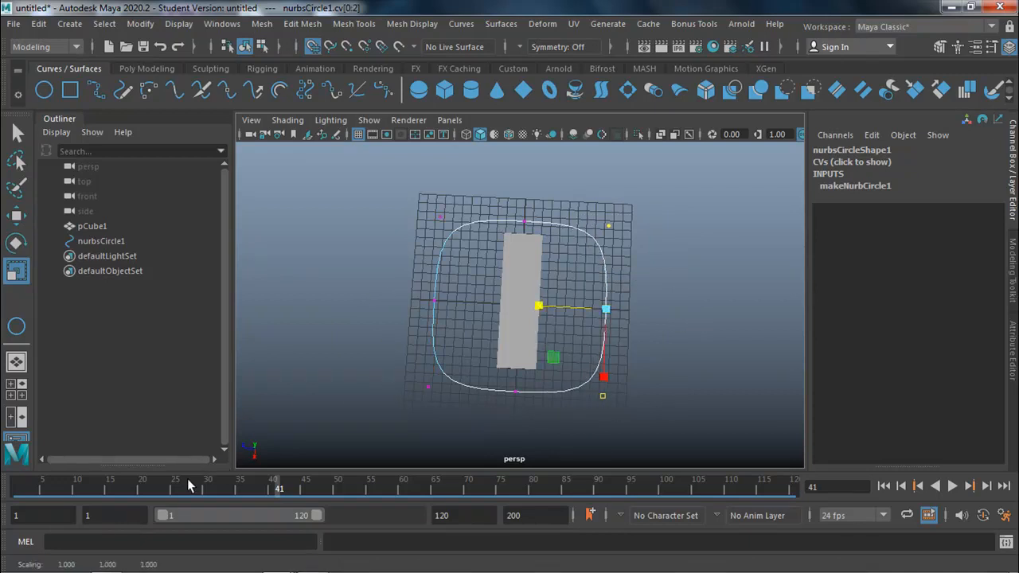
right_click_drag(455, 274, 532, 176)
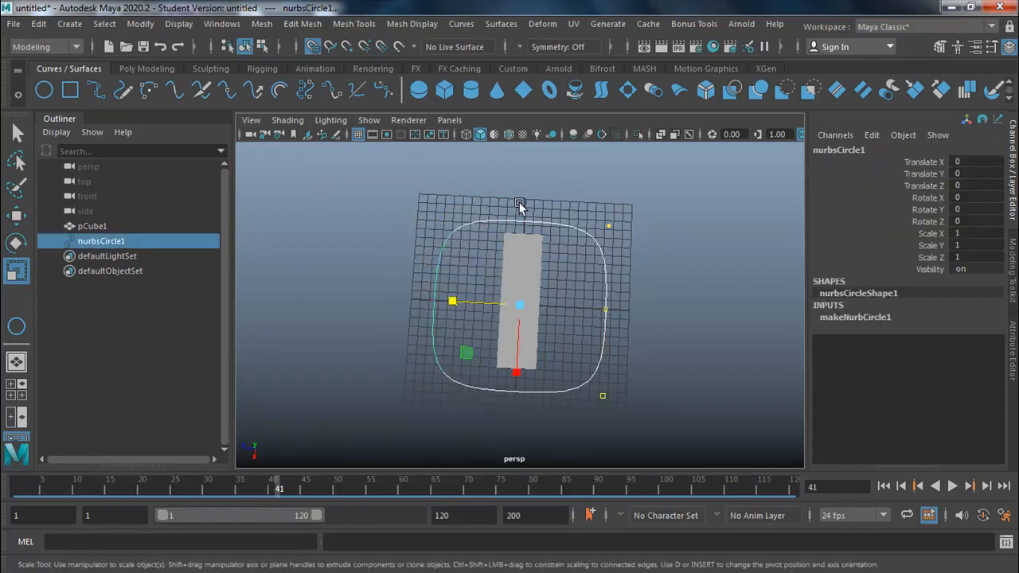
left_click(400, 330)
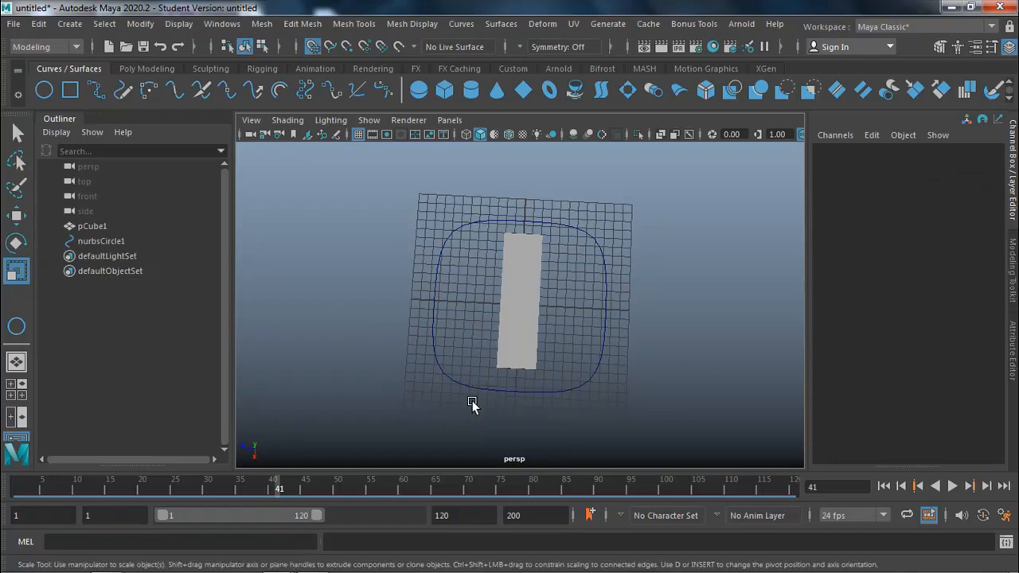
Scale the curve to about 0.39 in Z and 0.923 in X so that it closely surrounds the box
left_click(427, 317)
left_click(411, 284)
left_click(435, 294)
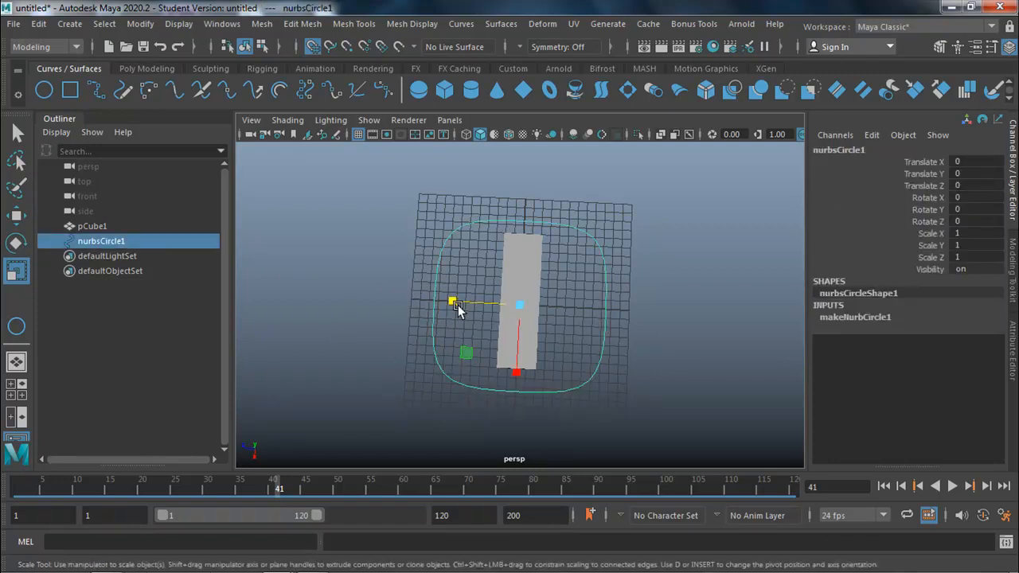
left_click_drag(453, 302, 495, 303)
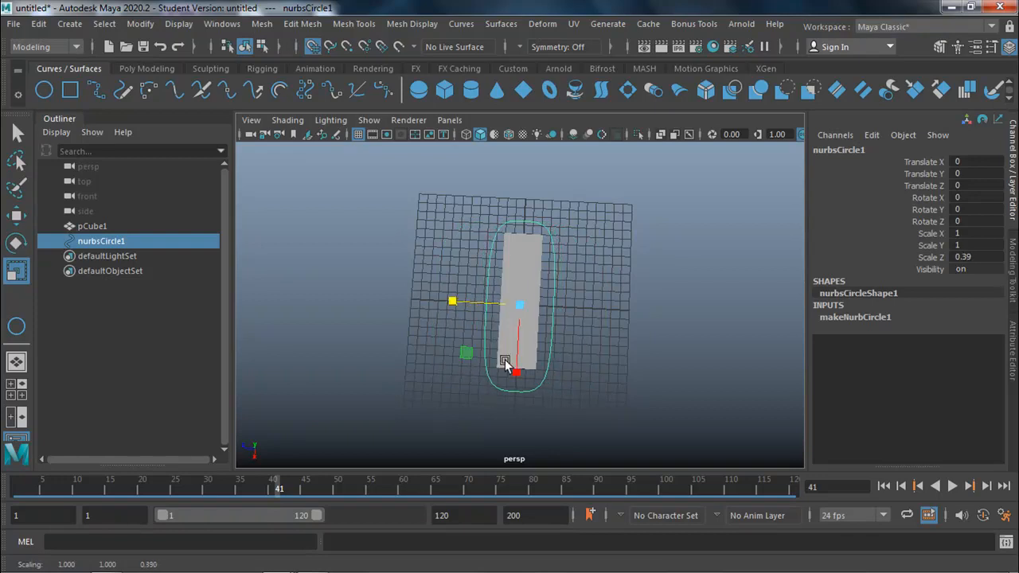
left_click_drag(516, 372, 521, 371)
left_click(414, 399)
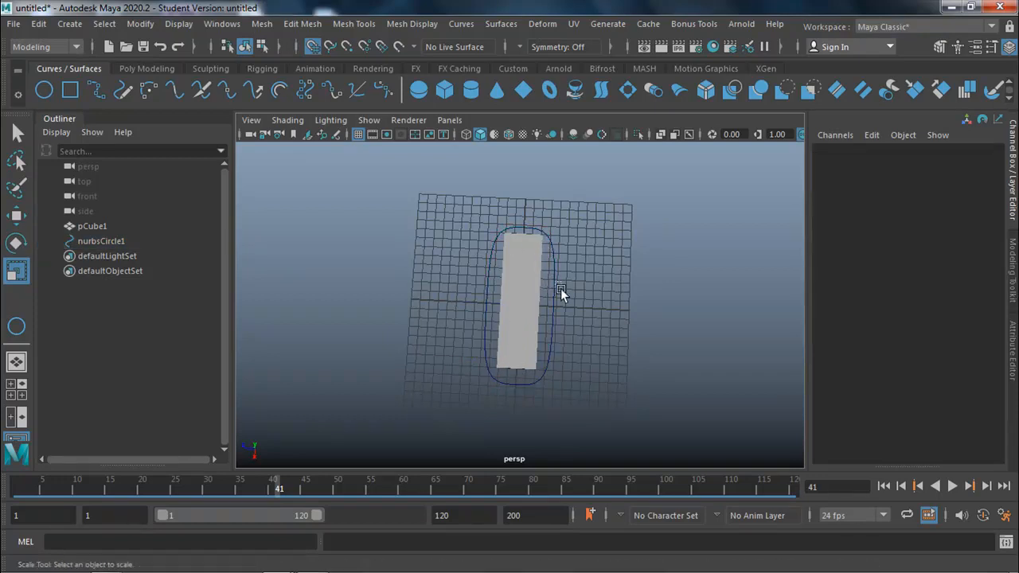
Delete the curve's construction history and freeze its transformations
left_click(130, 239)
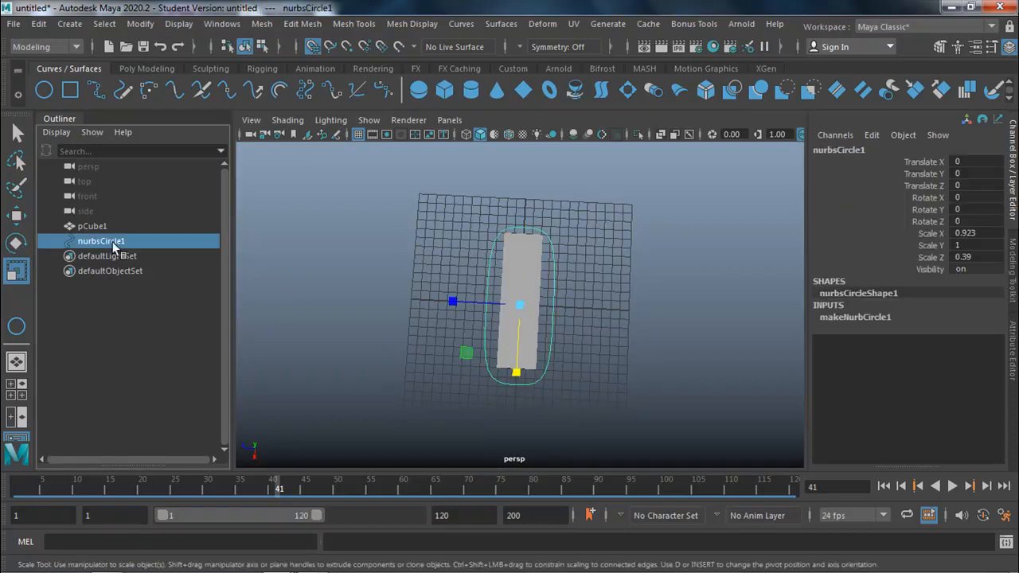
left_click(155, 71)
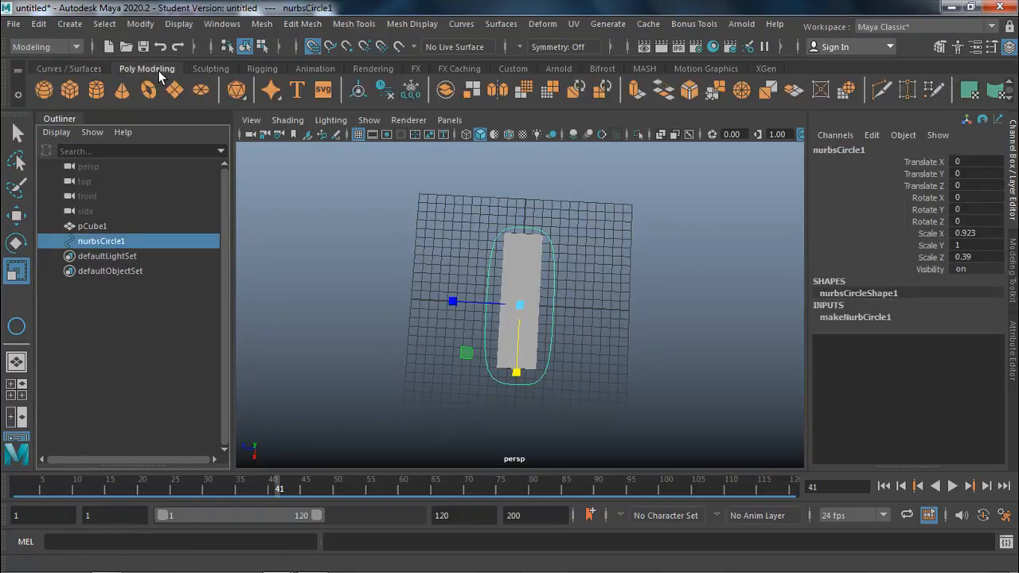
left_click(385, 92)
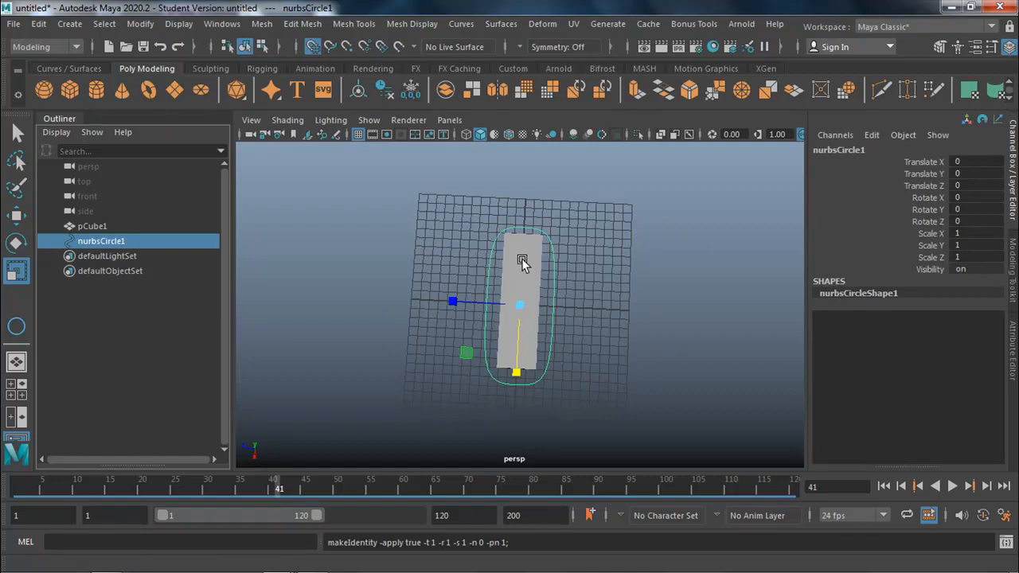
Parent the box under the NURBS curve and scrub the timeline to frame 55 to check the box's animation
left_click_drag(452, 359, 456, 317, "alt")
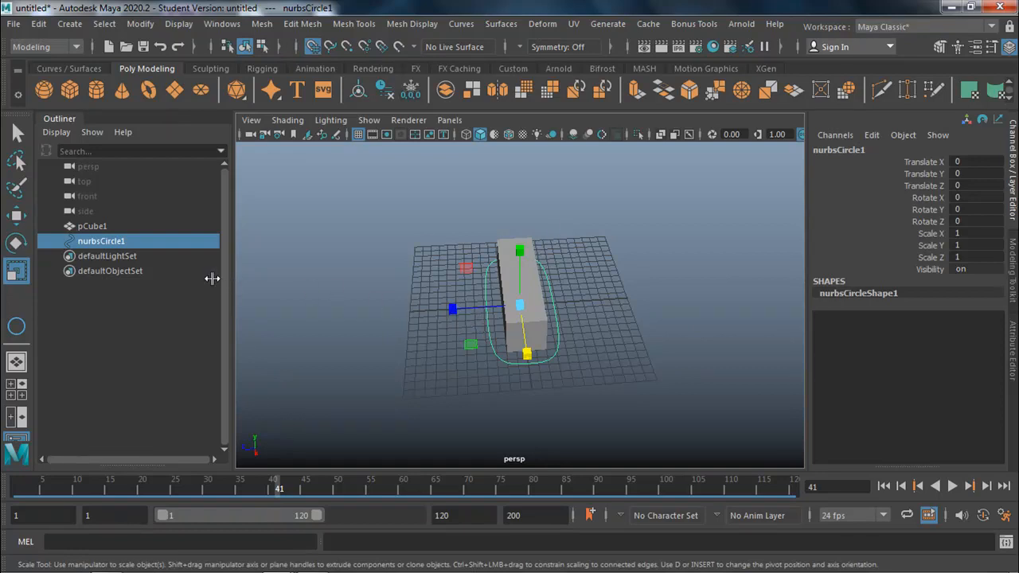
left_click(88, 228)
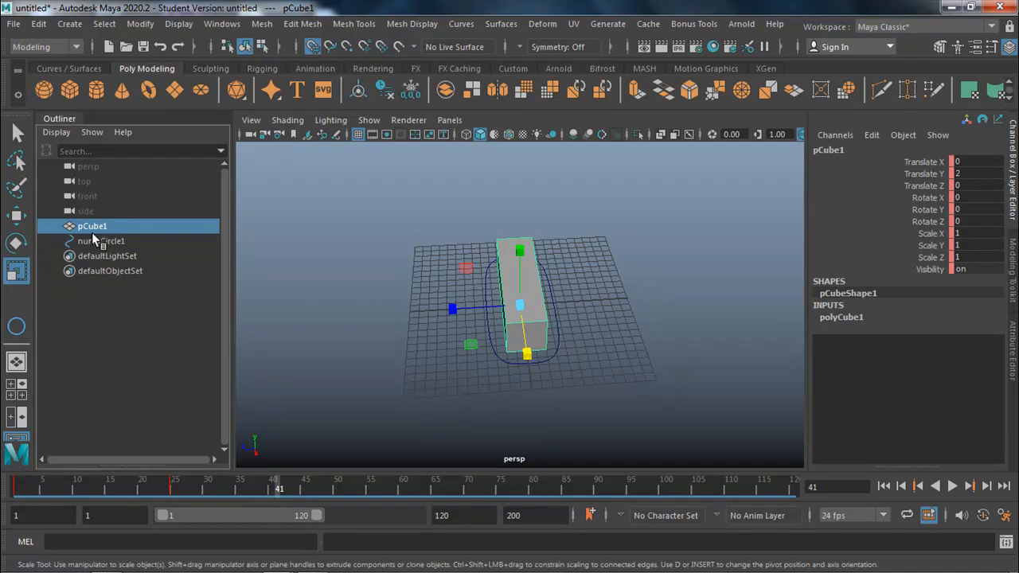
left_click(94, 241, "ctrl")
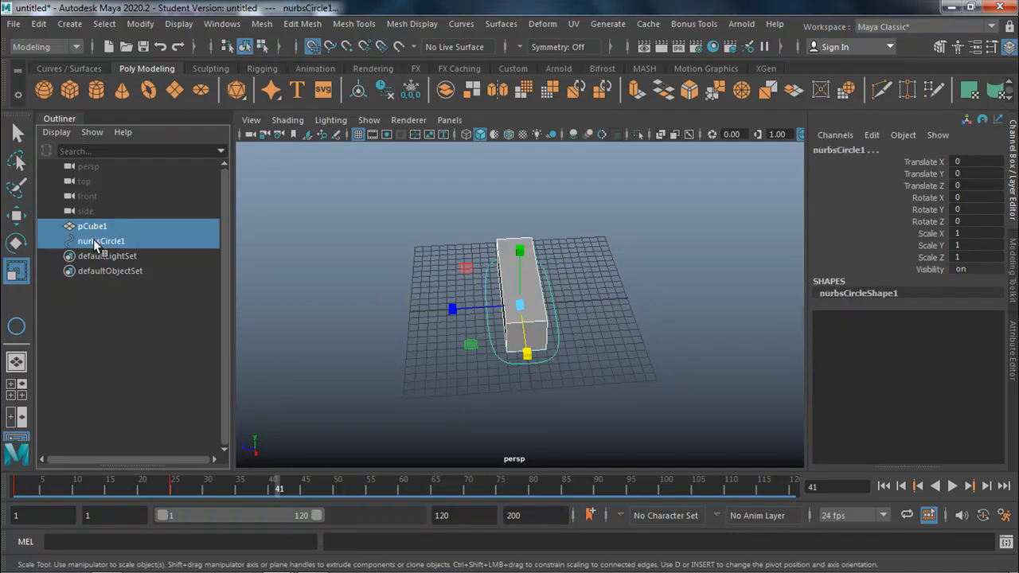
key("p")
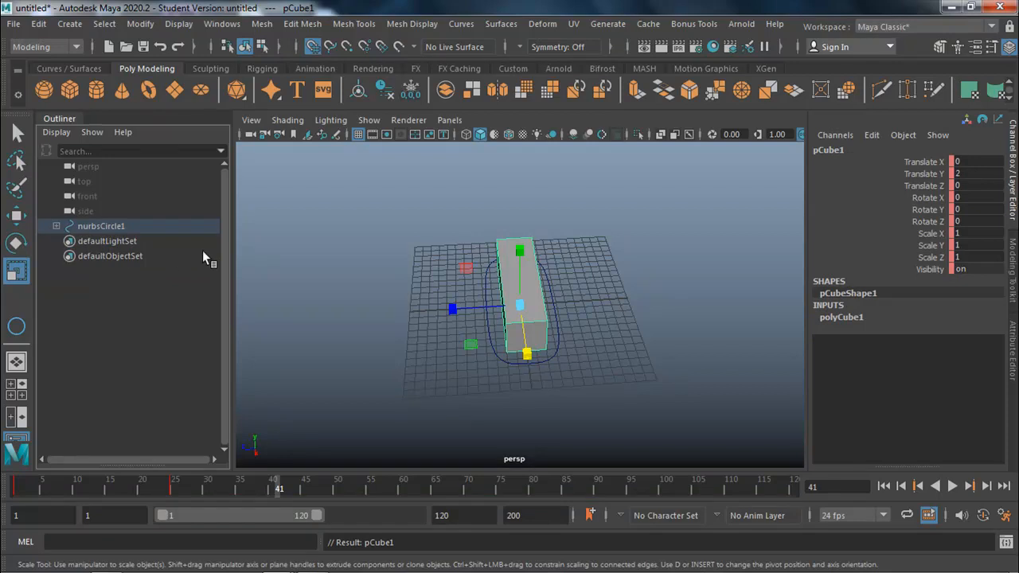
left_click_drag(45, 485, 370, 494)
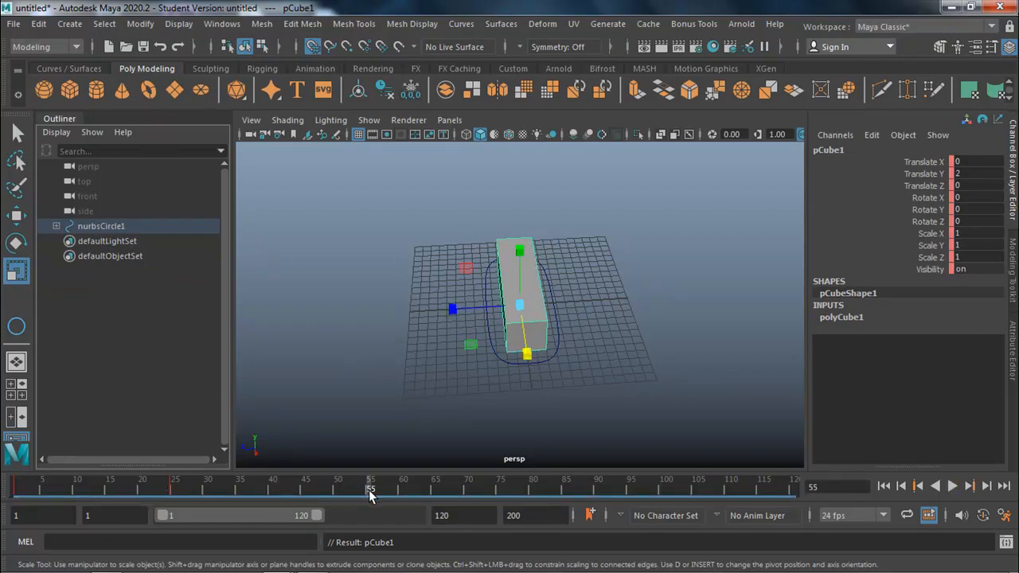
Rename the NURBS curve as CRTL_BOX
left_click(93, 222)
double_click(94, 226)
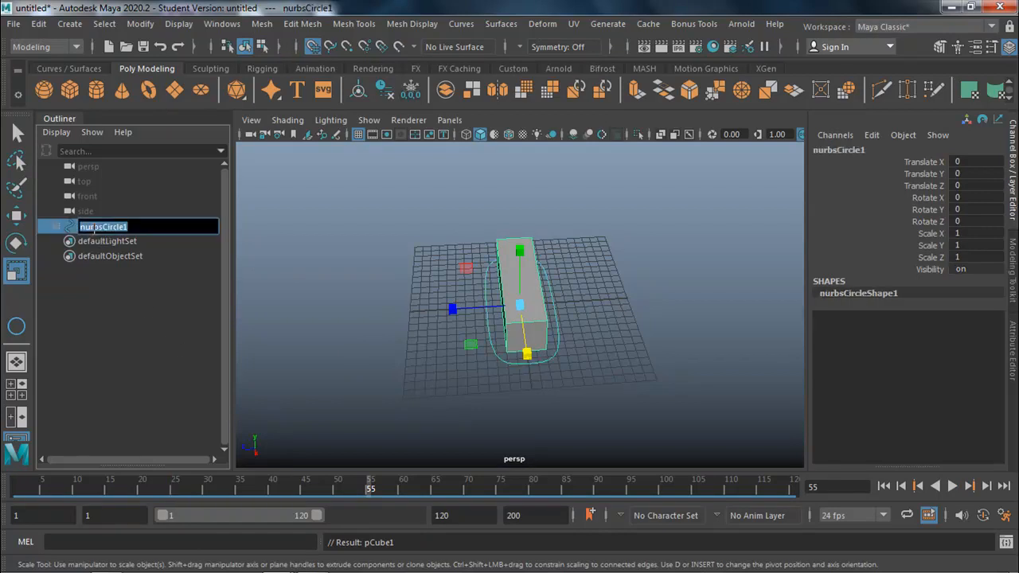
type("c")
key("Return")
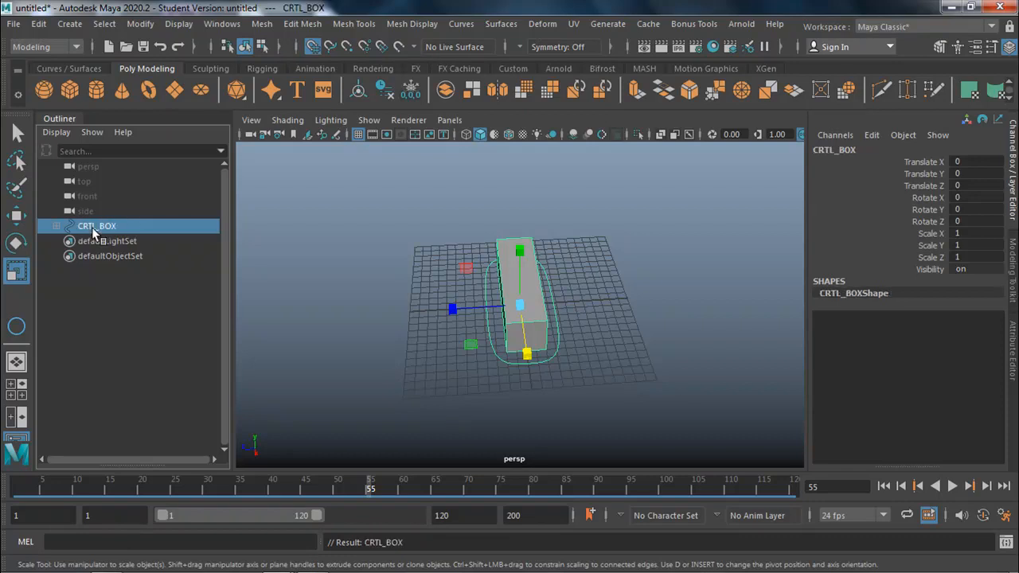
Expand the control curve's hierarchy and rename the child box as BOX_01
left_click(56, 227)
left_click(112, 242)
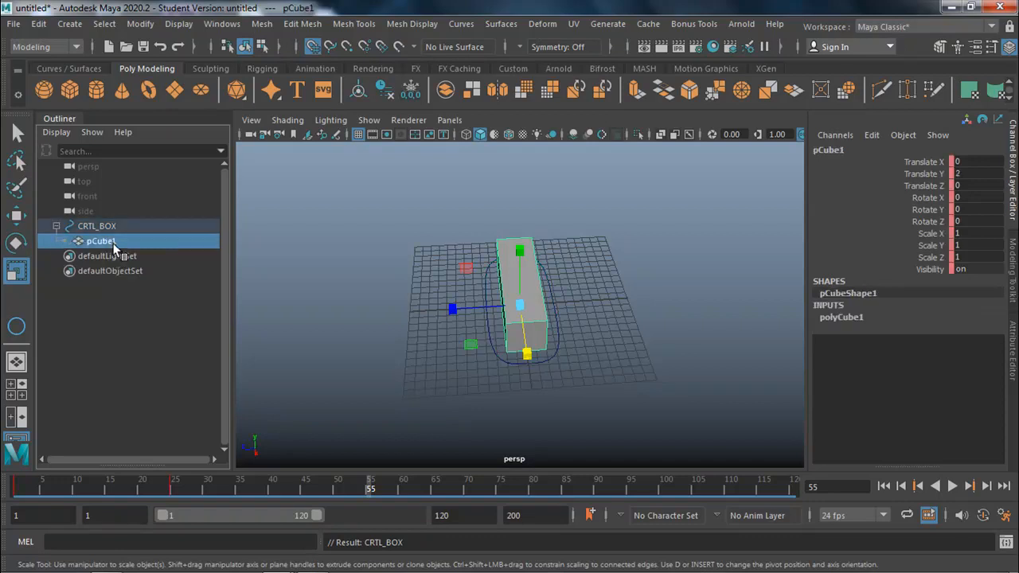
double_click(114, 243)
type("BOX_")
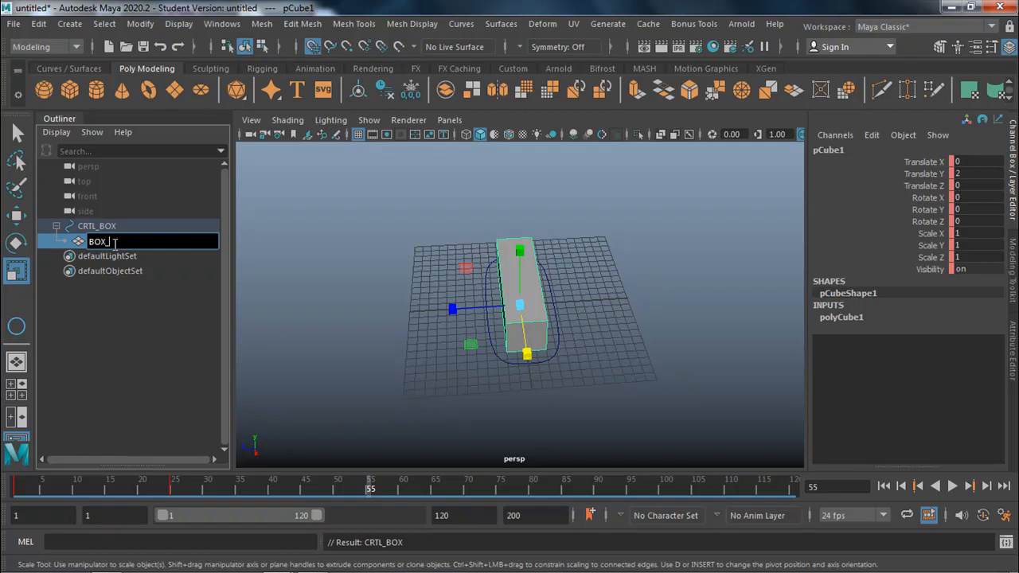
type("01")
key("Return")
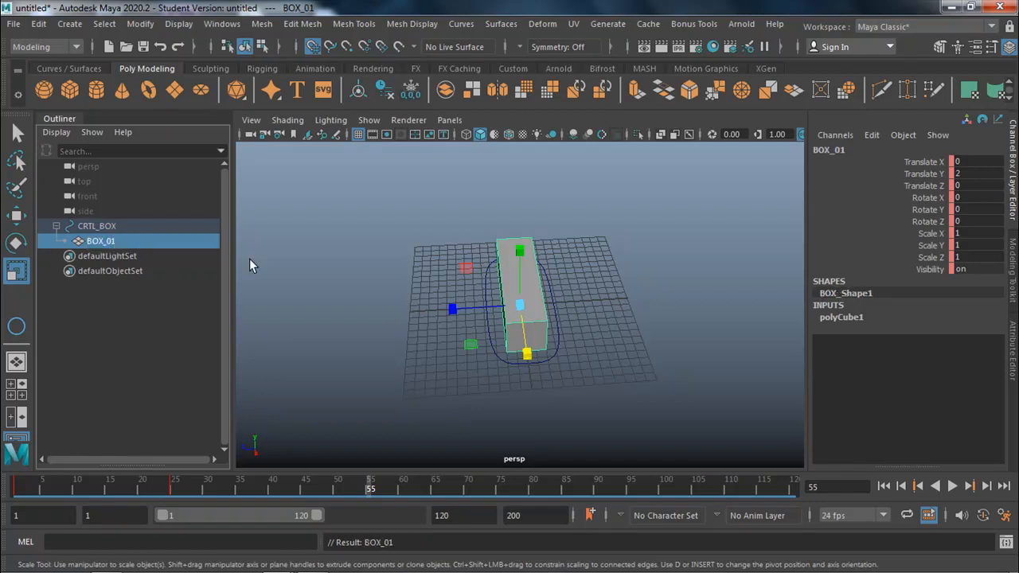
Try moving the CRTL_BOX control curve to Translate Z 28 and playing the animation, and undo the move
left_click(361, 222)
left_click(19, 134)
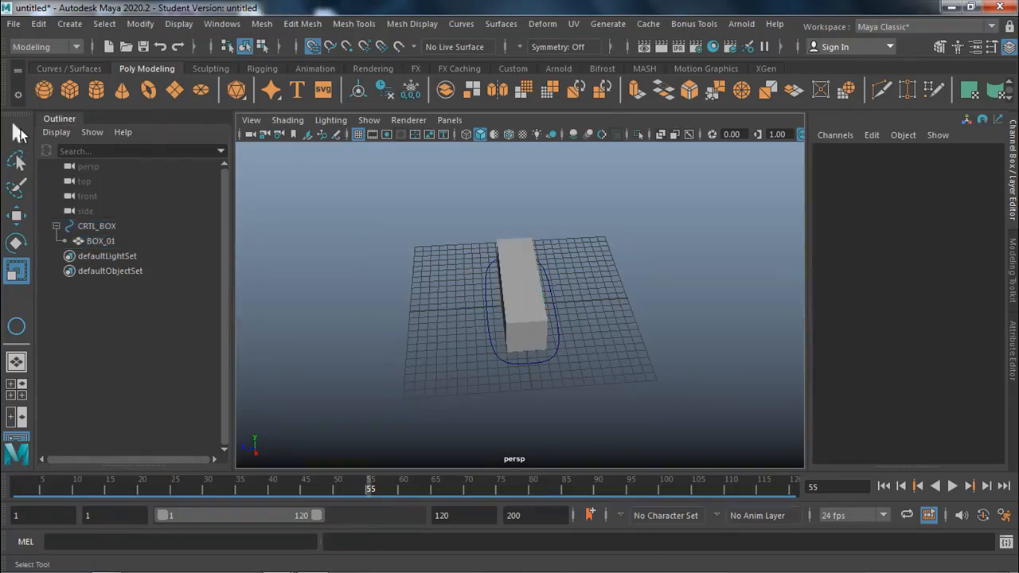
left_click(18, 133)
left_click(485, 320)
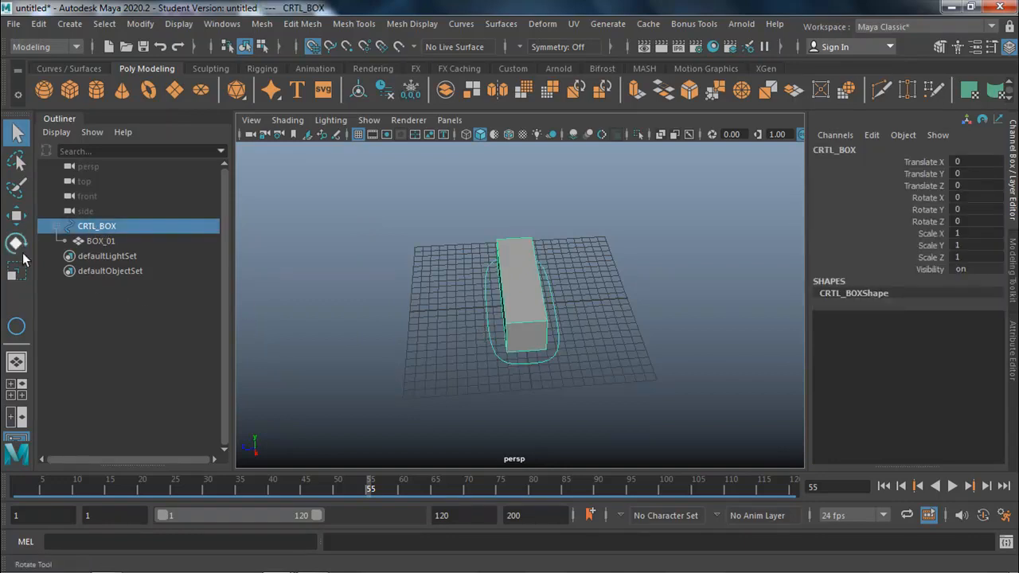
left_click(18, 217)
left_click_drag(458, 309, 256, 315)
key("alt+v")
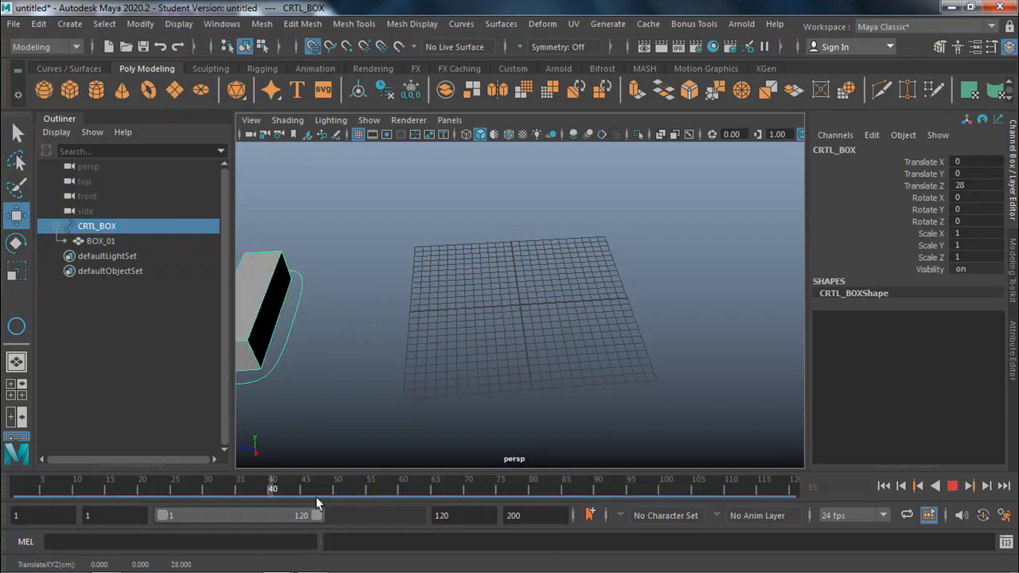
left_click(305, 475)
key("ctrl+z")
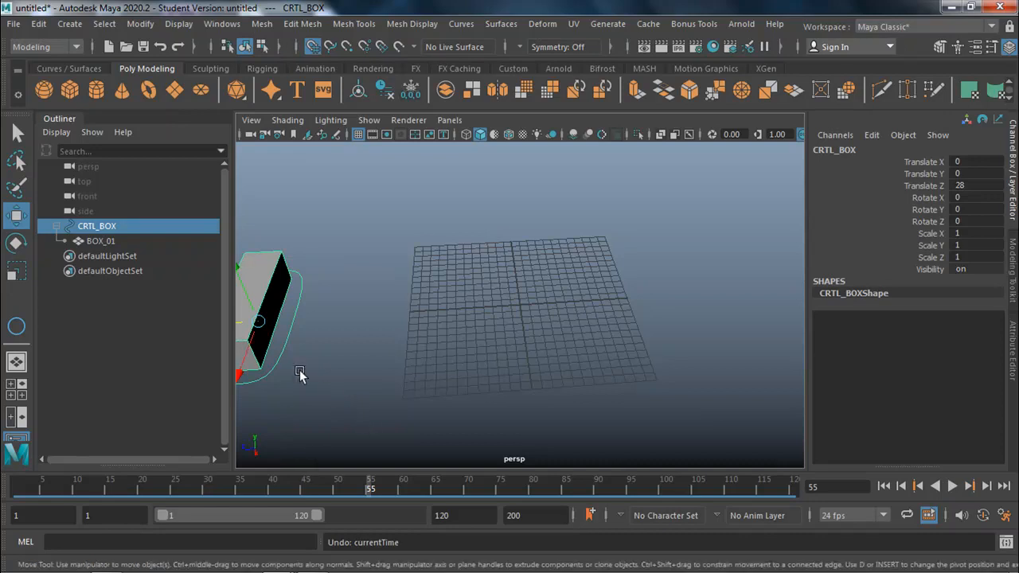
key("ctrl+z")
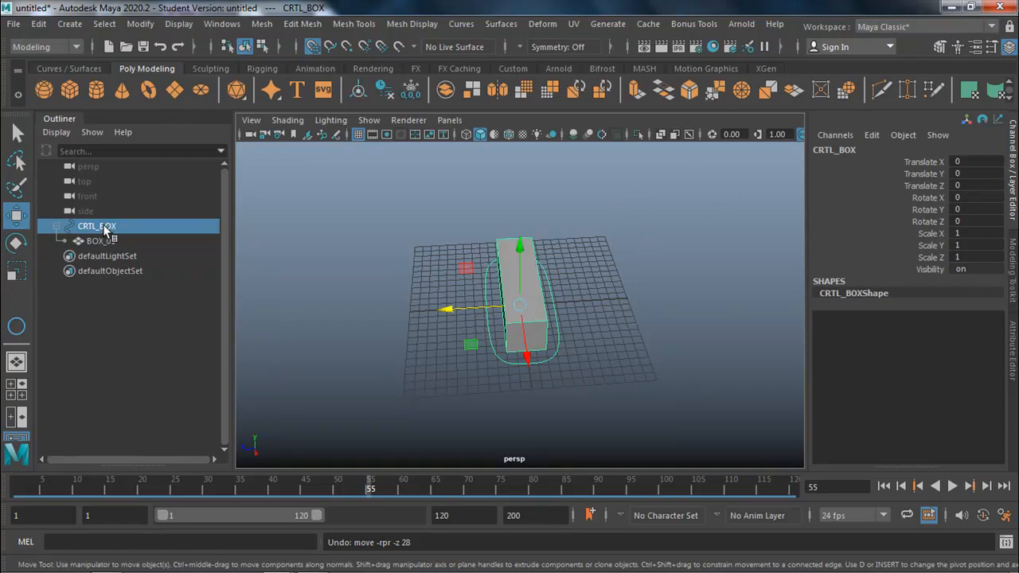
Duplicate the CRTL_BOX curve with its box, place the copy without grid snapping at about -14.75 in Z, and scrub to frame 76
left_click_drag(477, 307, 585, 318)
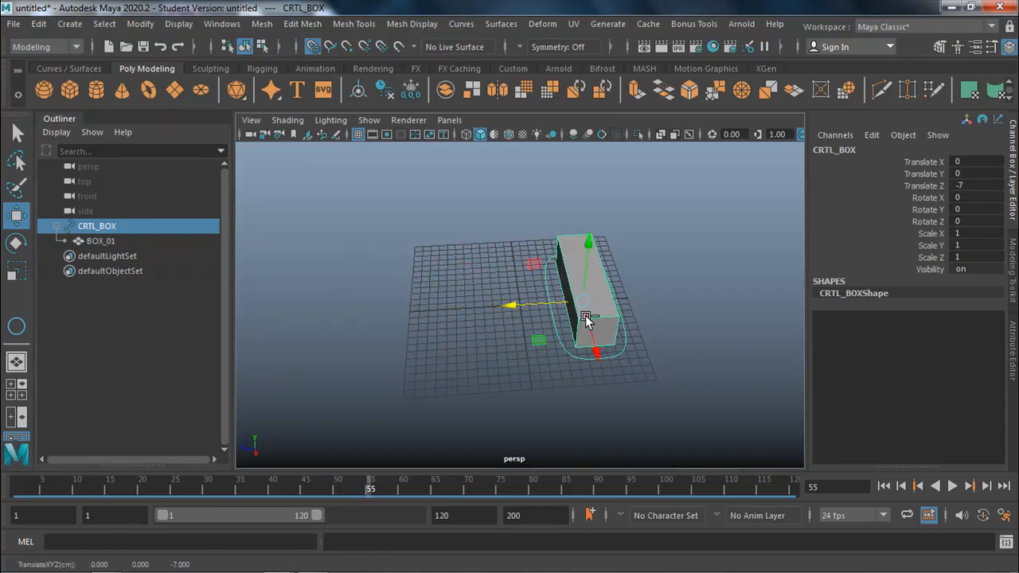
key("ctrl+z")
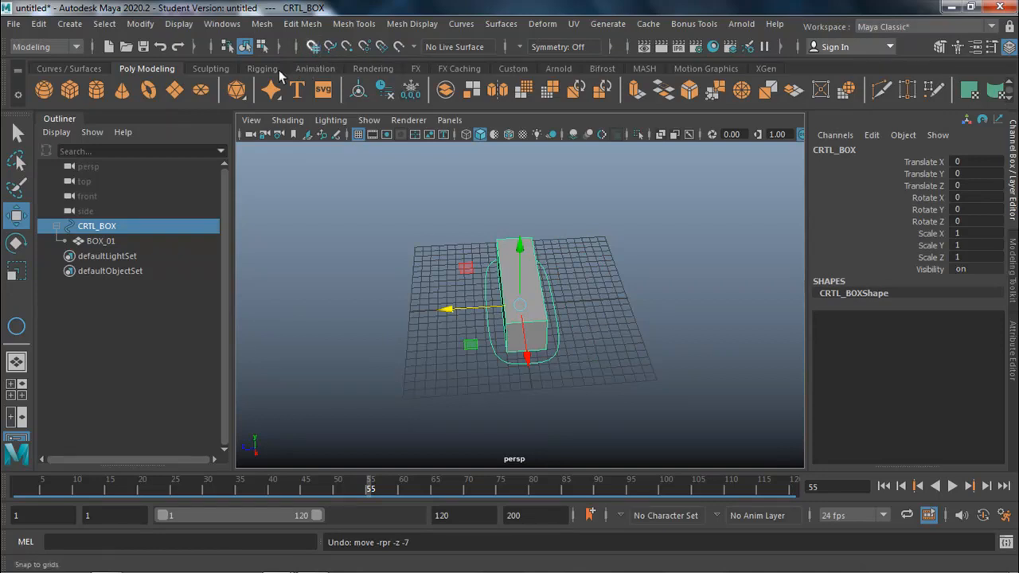
left_click(102, 227)
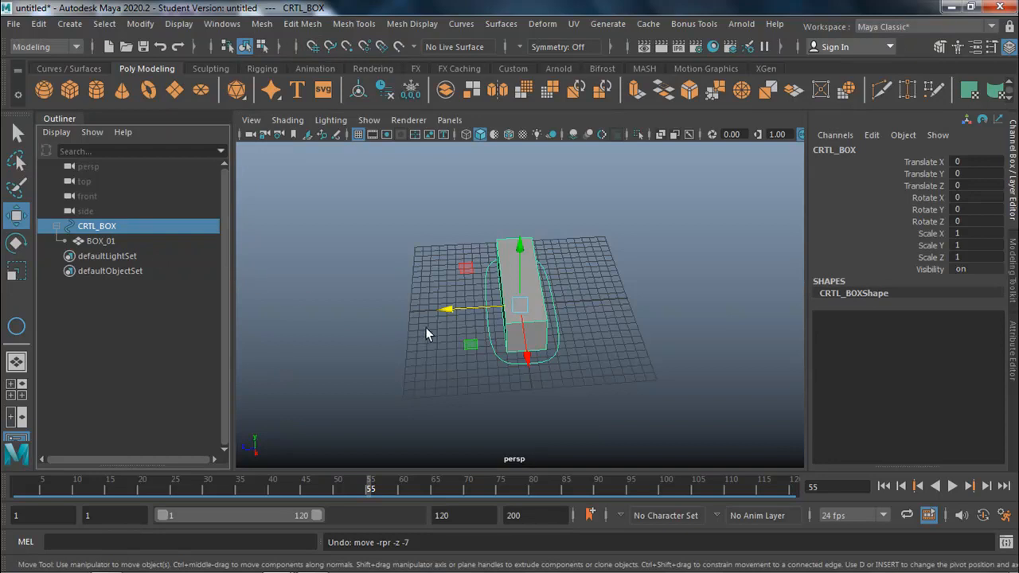
left_click_drag(457, 310, 581, 297, "shift")
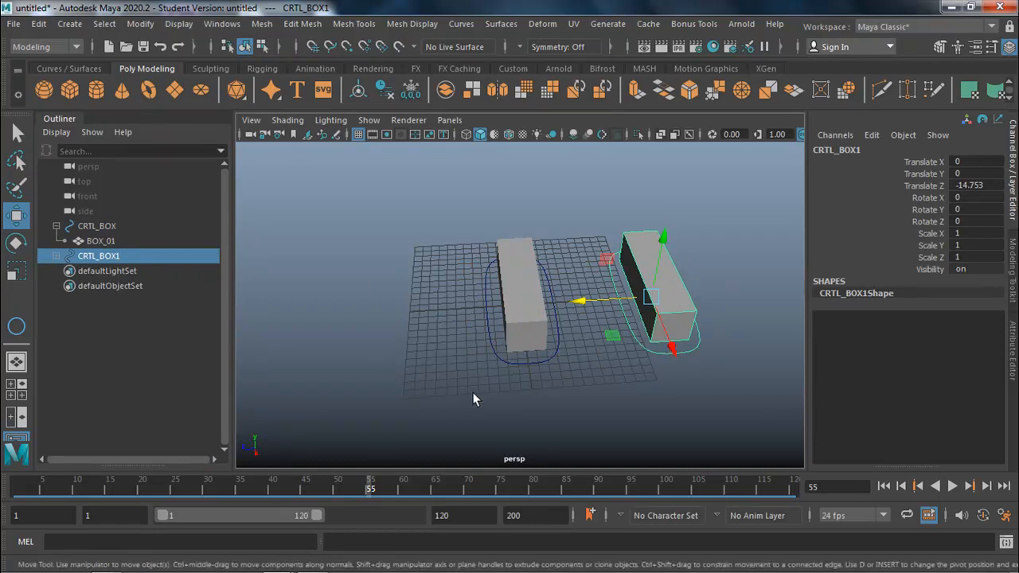
left_click_drag(137, 487, 508, 488)
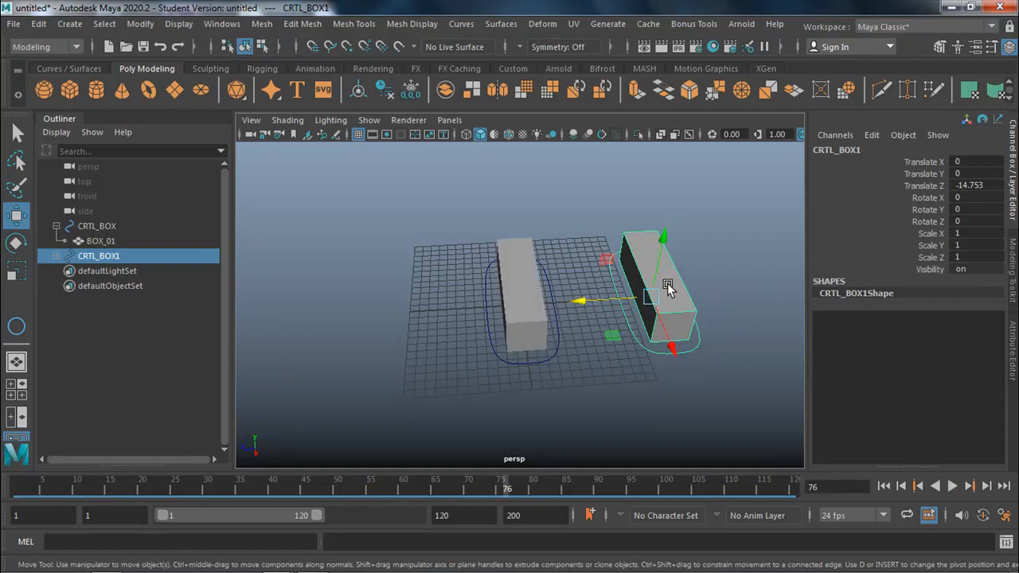
Copy the original BOX_01's keyframes across frames 1 to 27 of the timeline
left_click(525, 317)
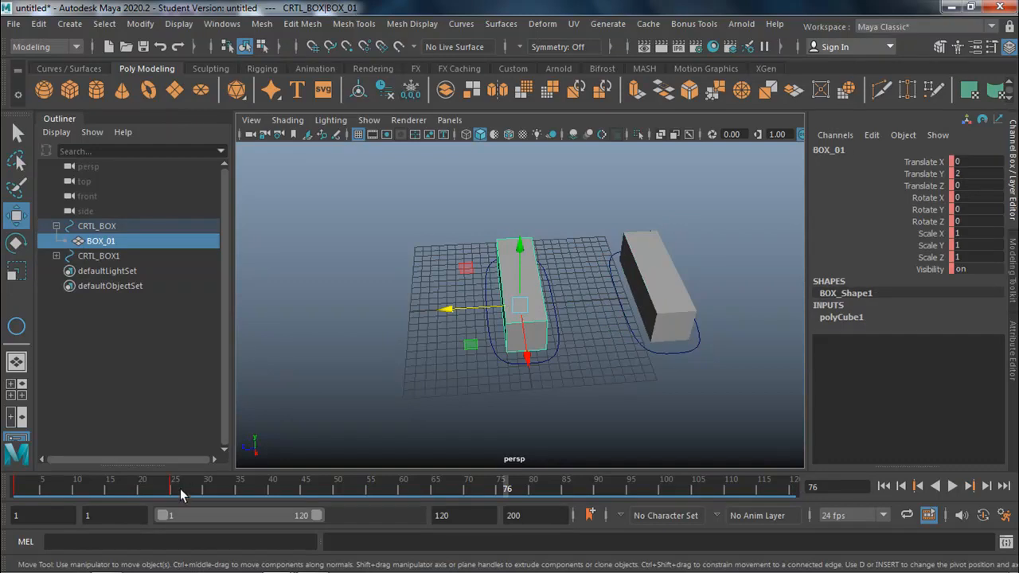
left_click_drag(162, 493, 14, 489, "shift")
right_click(65, 489)
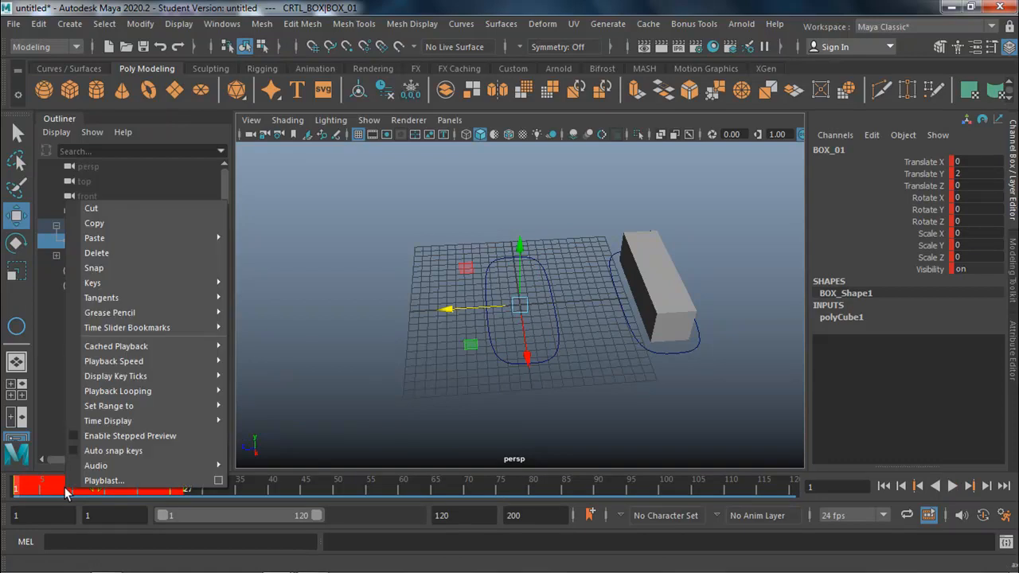
left_click(147, 223)
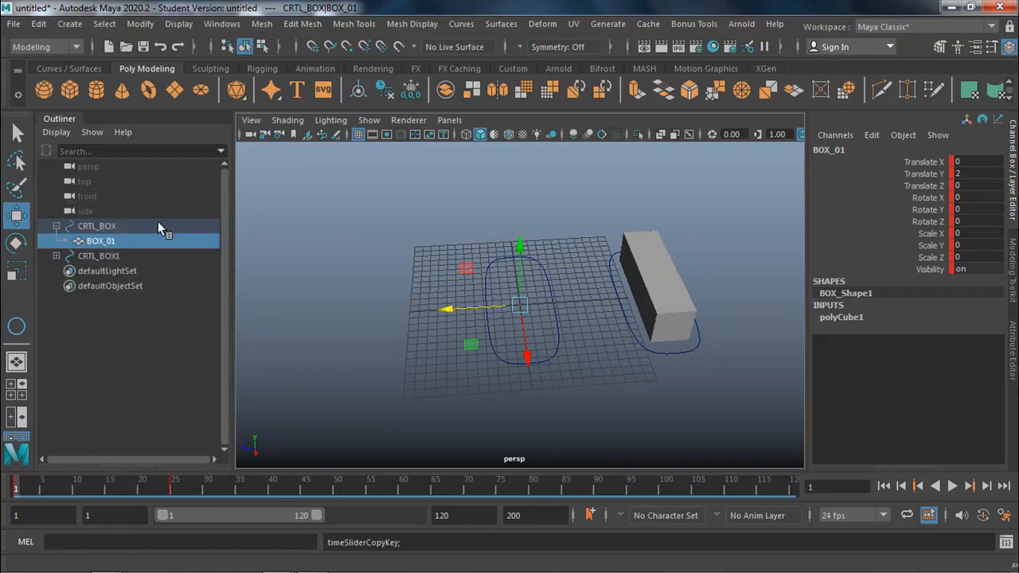
Paste the copied keyframes onto the duplicated box at frame 1 and play the animation to check both boxes
left_click(660, 299)
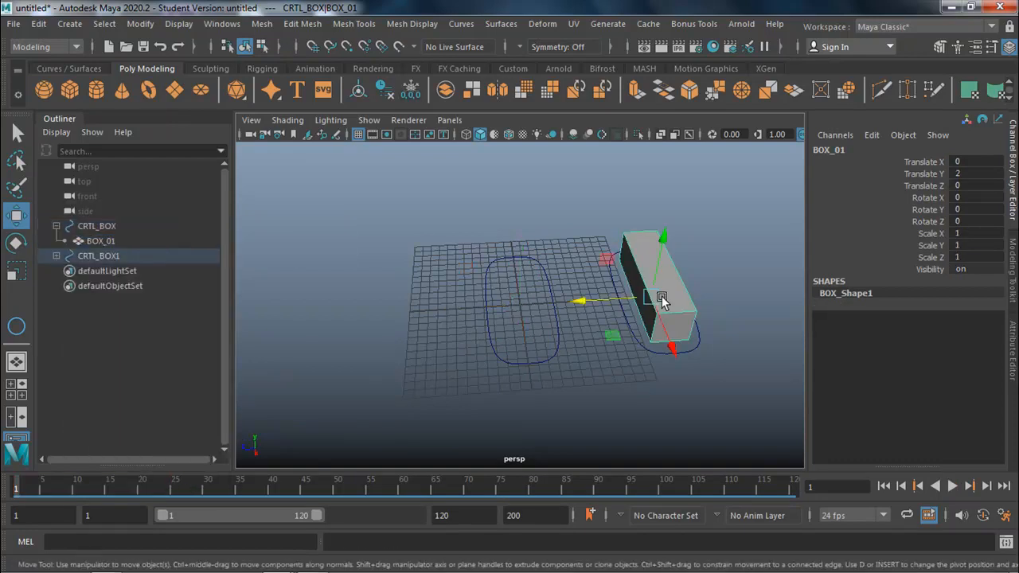
right_click(15, 492)
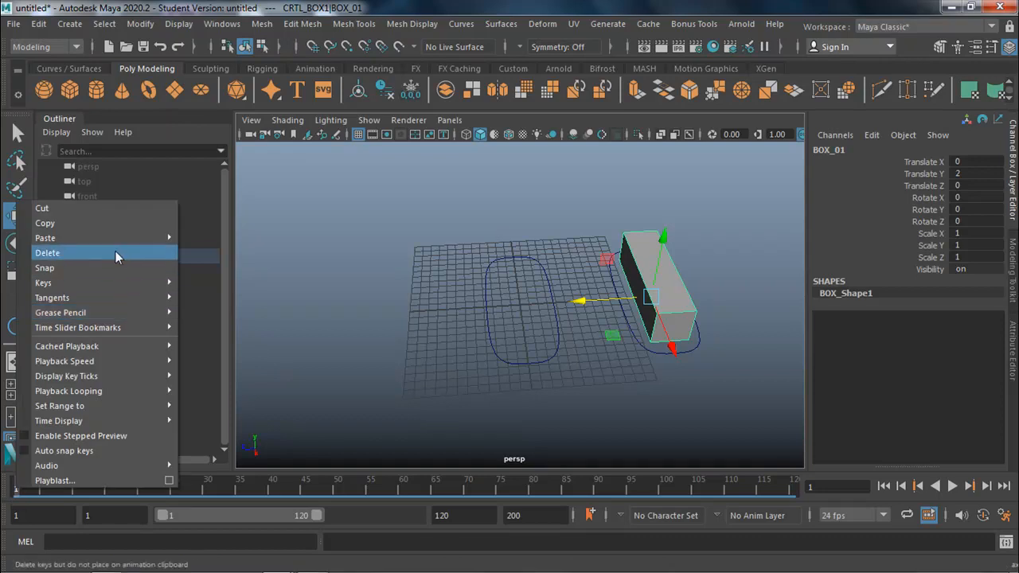
mouse_move(121, 239)
left_click(222, 241)
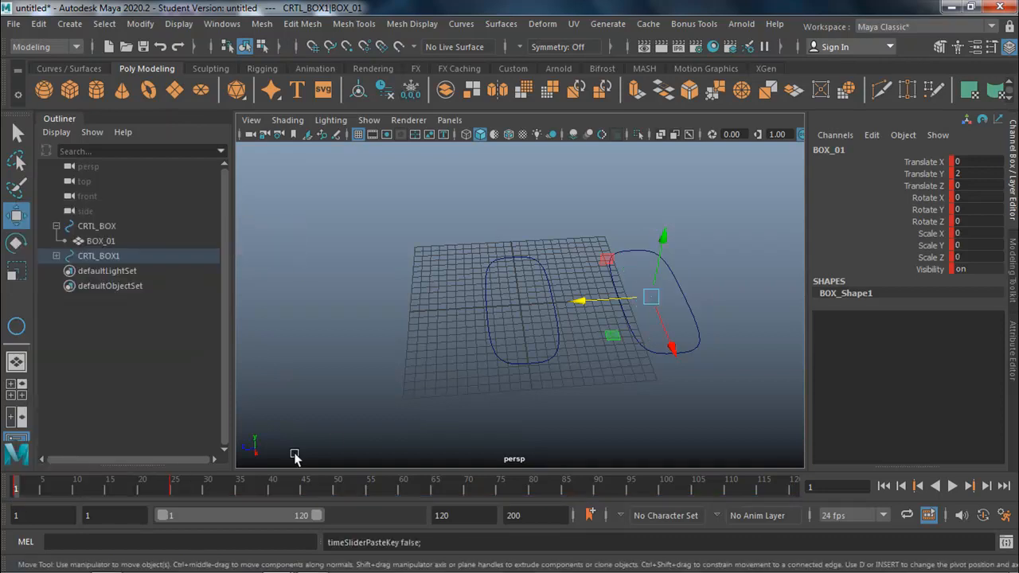
key("alt+v")
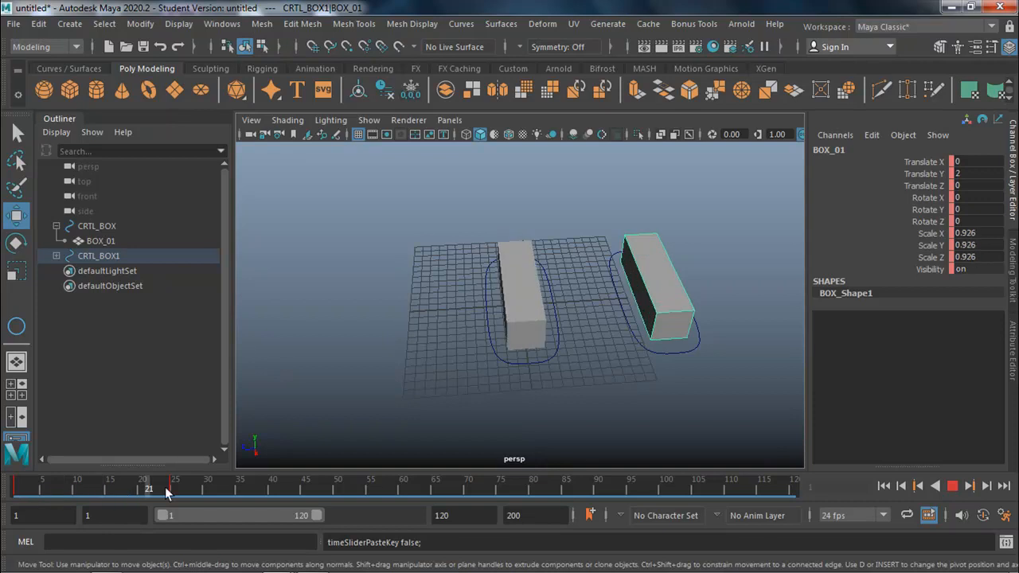
key("alt+v")
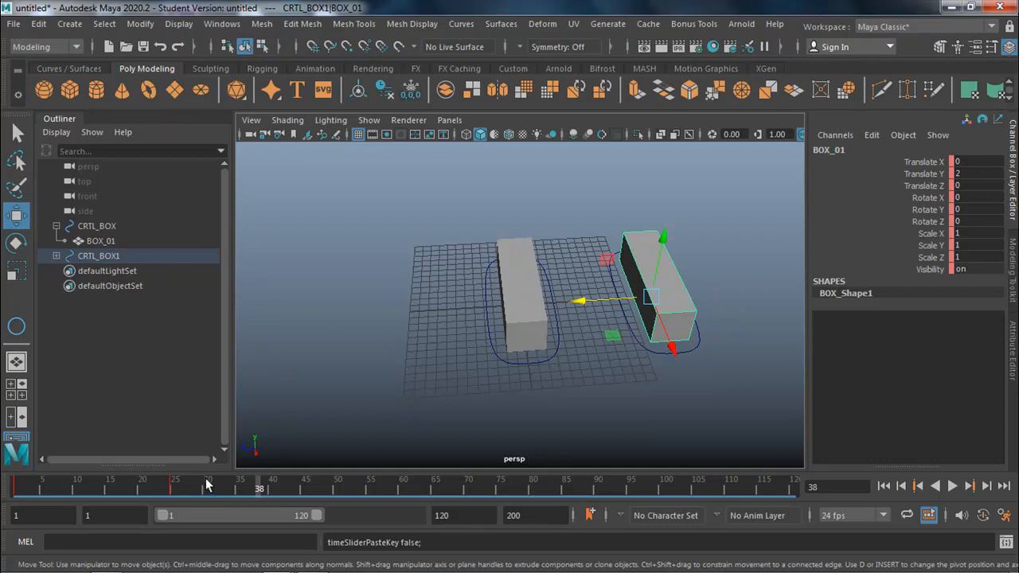
Shift the duplicated box's keyframes in frames 1 to 27 so the range starts at frame 24, and scrub to frame 59
left_click_drag(185, 489, 4, 498)
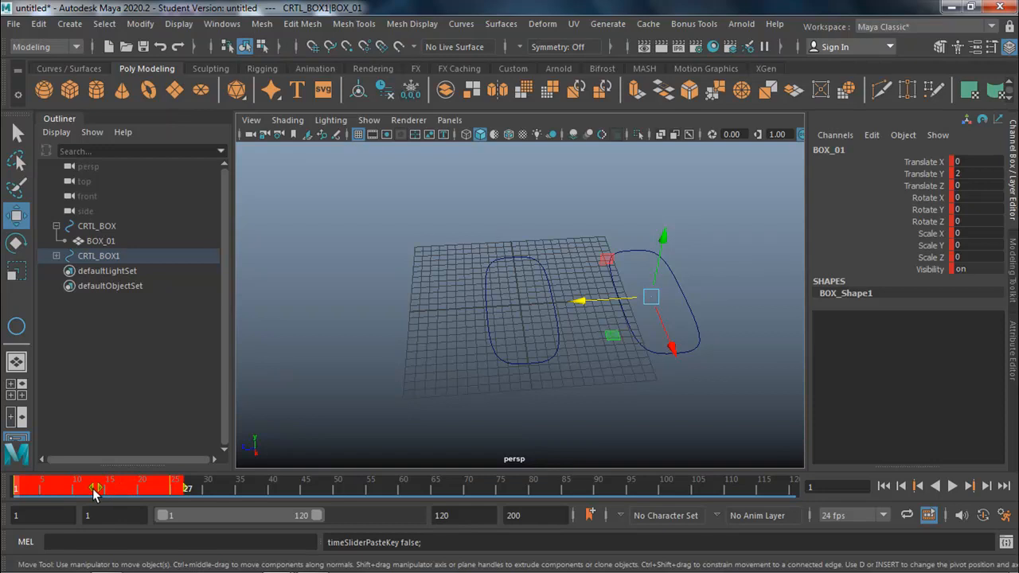
left_click_drag(94, 491, 238, 488)
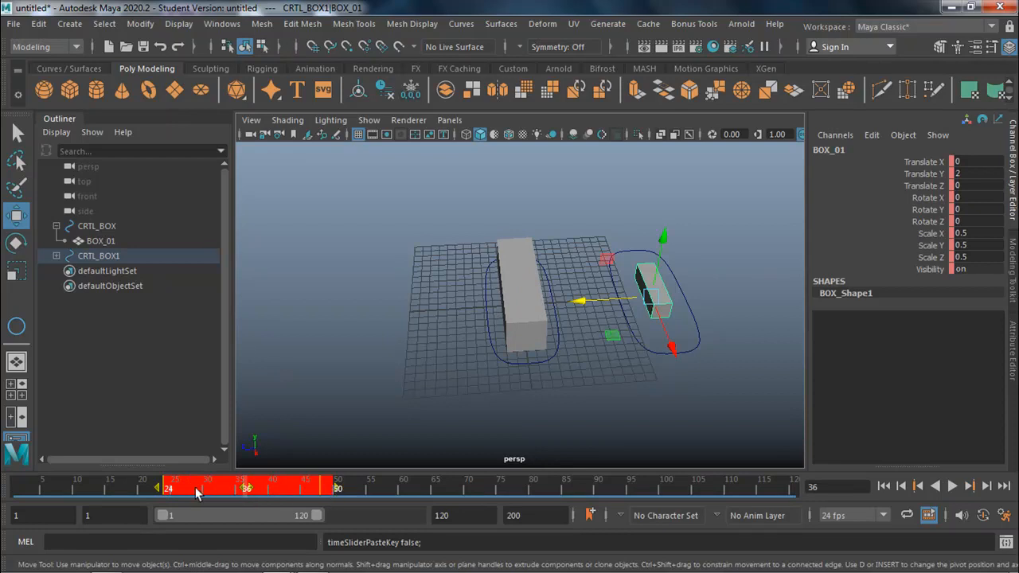
mouse_move(110, 488)
left_mouse_down()
mouse_move(18, 488)
mouse_move(247, 489)
mouse_move(316, 501)
mouse_move(55, 502)
mouse_move(394, 504)
left_mouse_up()
left_click(368, 335)
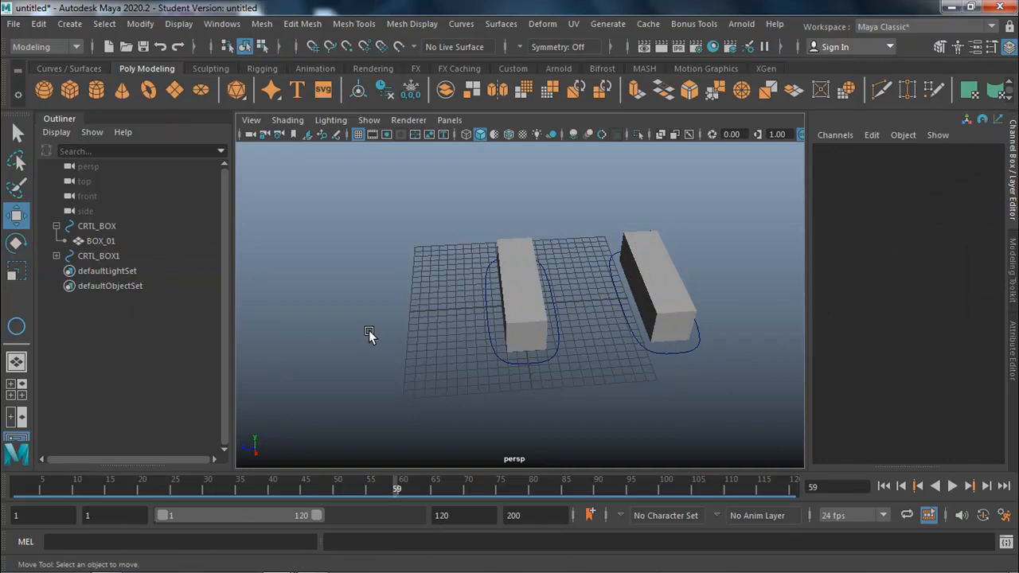
Start a new scene without saving the current one
left_click(14, 24)
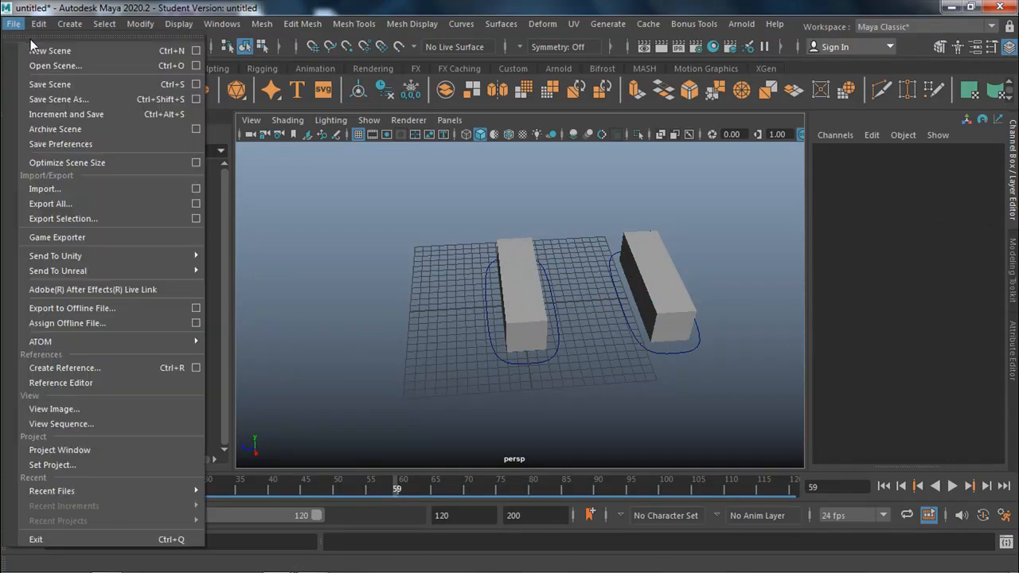
left_click(32, 43)
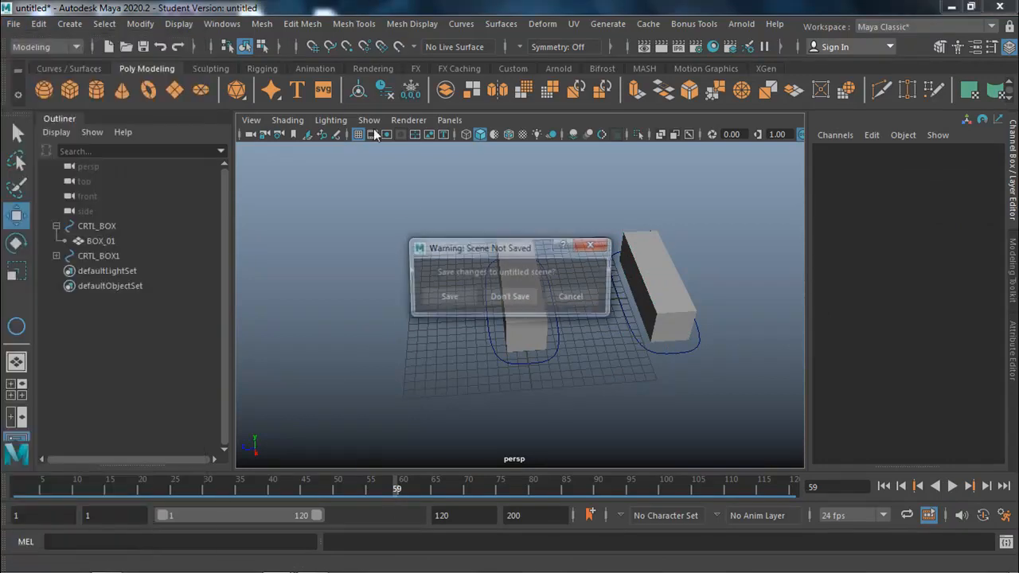
left_click(510, 298)
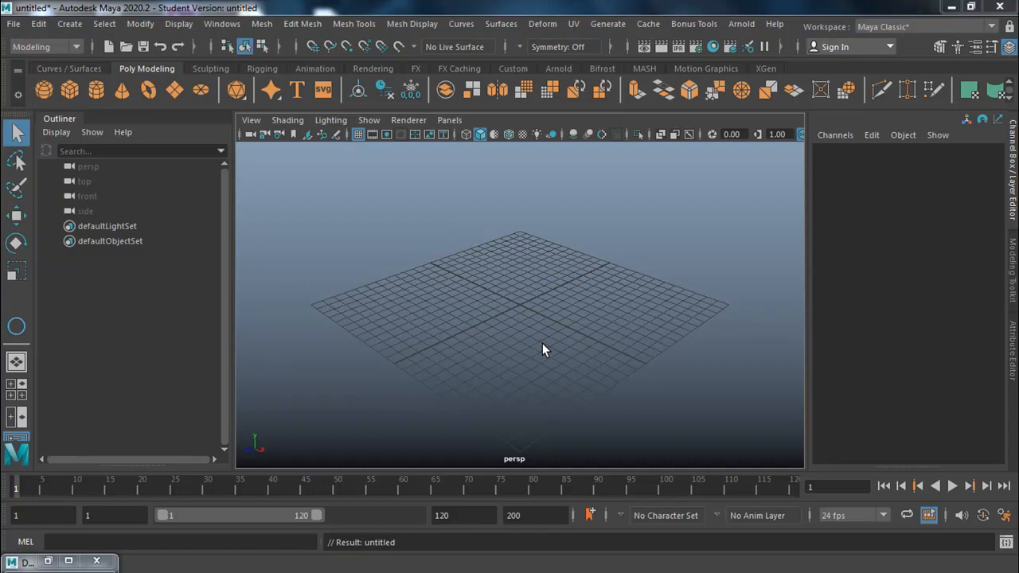
Create a polygon cube on the grid and set its height to 3, depth to 8 and width to 18
left_click(70, 87)
left_click_drag(430, 279, 511, 294)
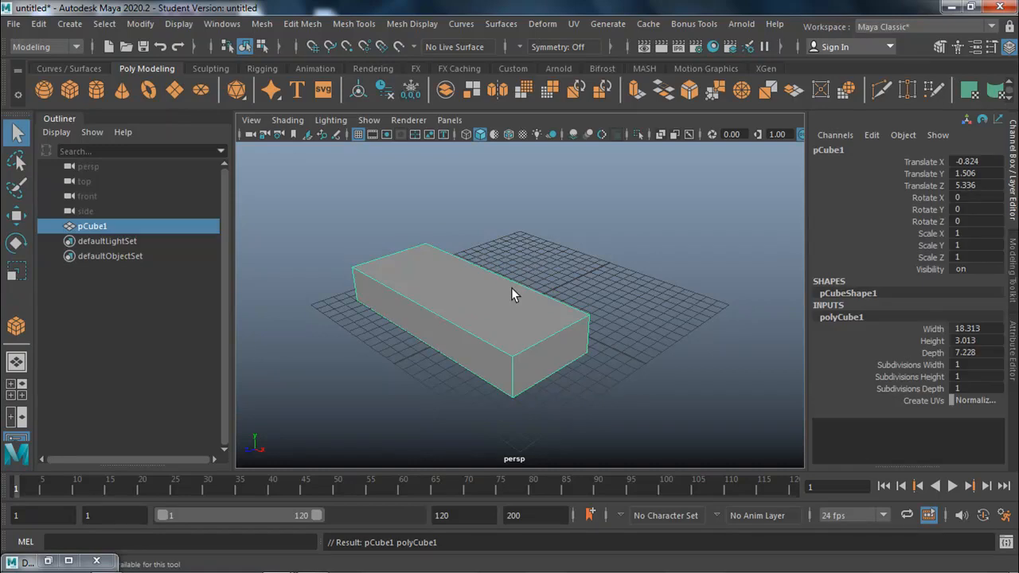
double_click(977, 340)
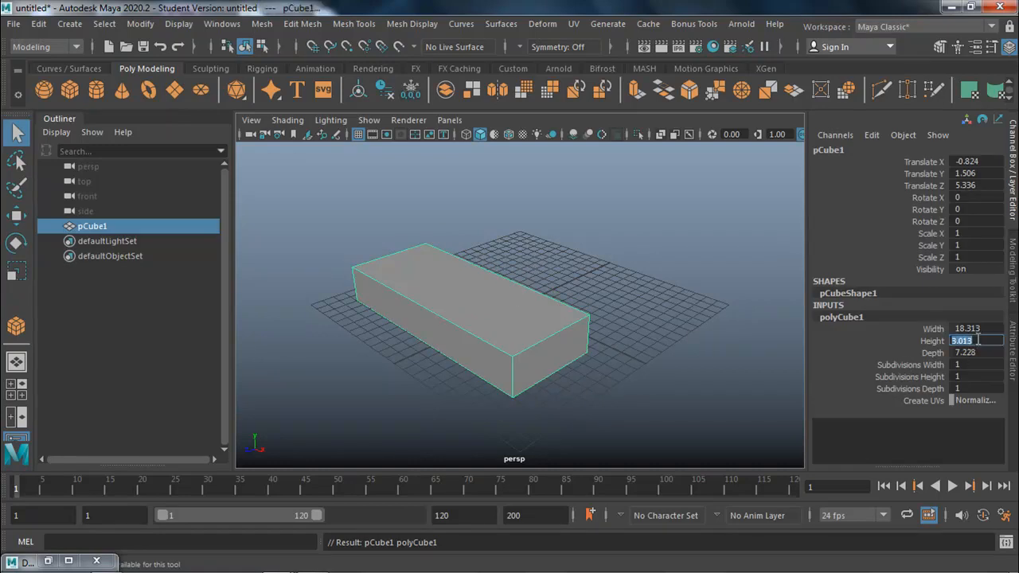
type("3")
double_click(980, 355)
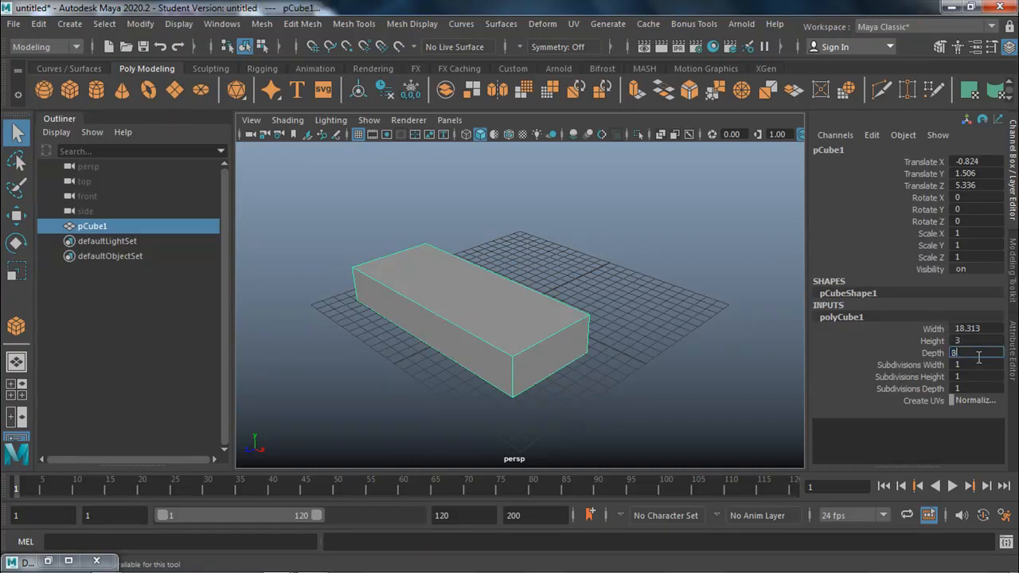
type("8")
double_click(981, 329)
type("18")
key("Return")
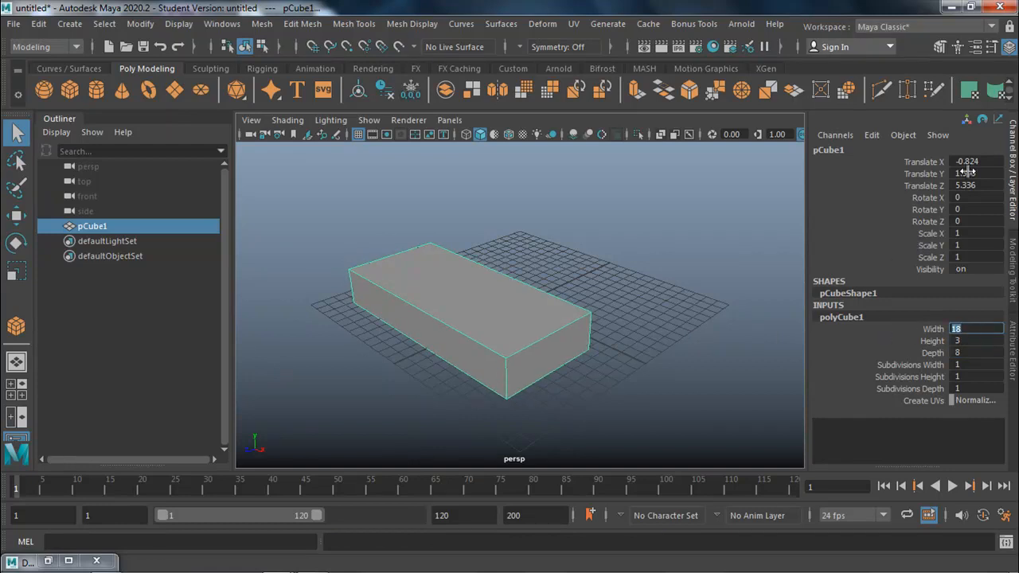
Place the cube at Translate X 0, Y 1.5 and Z 0 so it rests centred on the grid
left_click_drag(983, 162, 982, 185)
type("0")
key("Return")
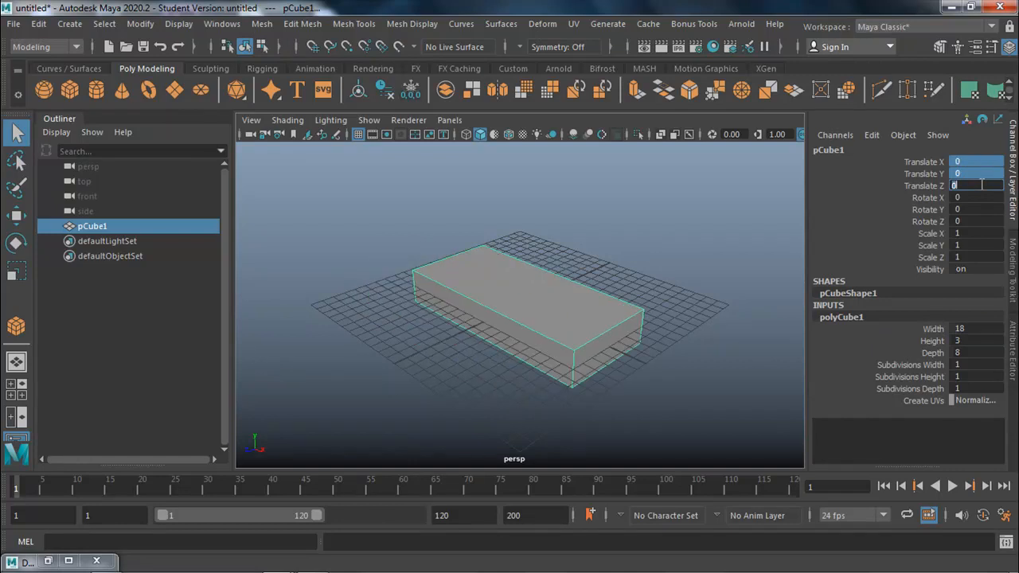
double_click(981, 173)
type("1.5")
key("Return")
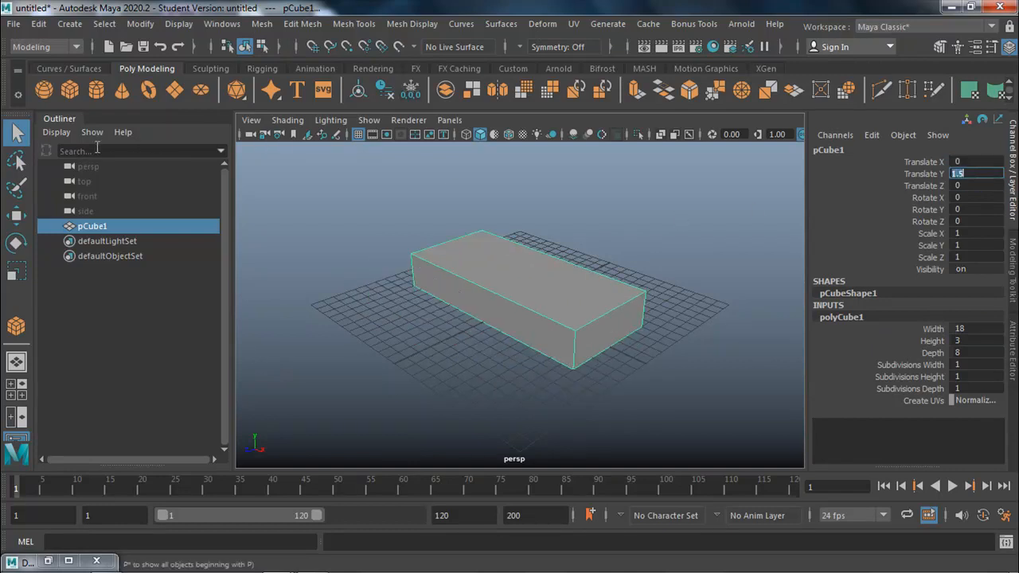
left_click(316, 204)
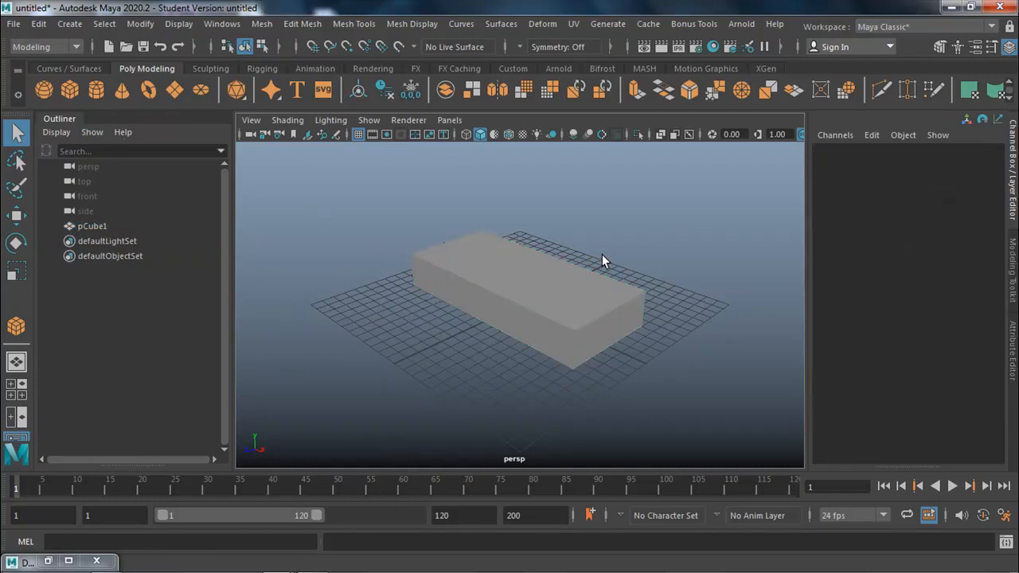
In the front view, enable grid snapping and move the cube's pivot to the centre of its base at the origin
key("space")
key("space")
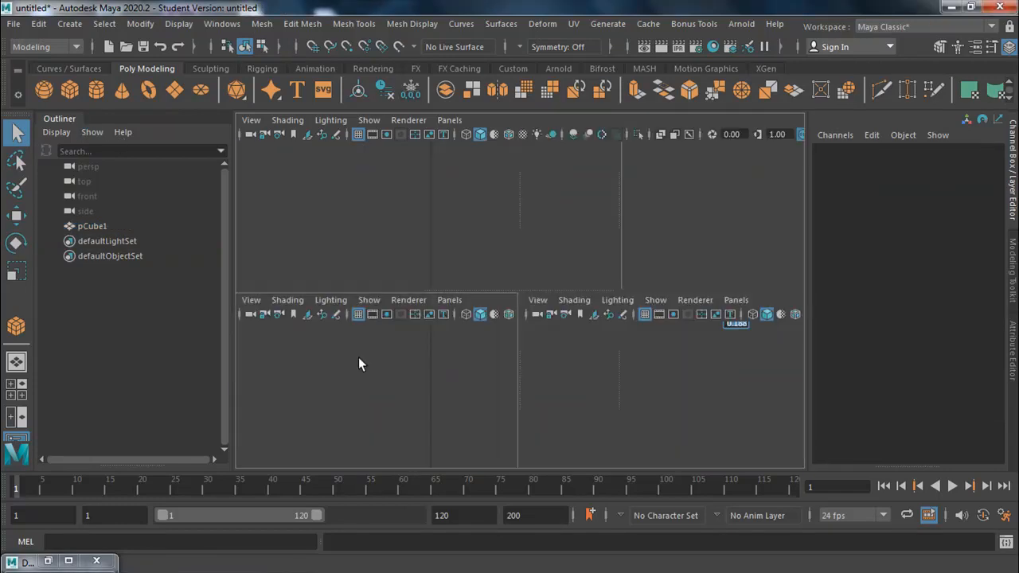
left_click(15, 214)
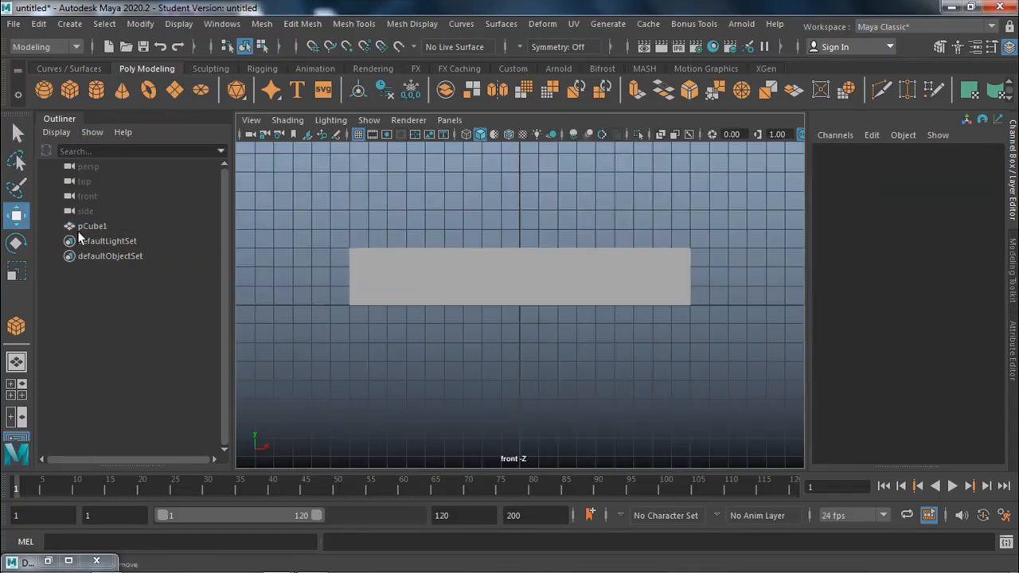
left_click(459, 284)
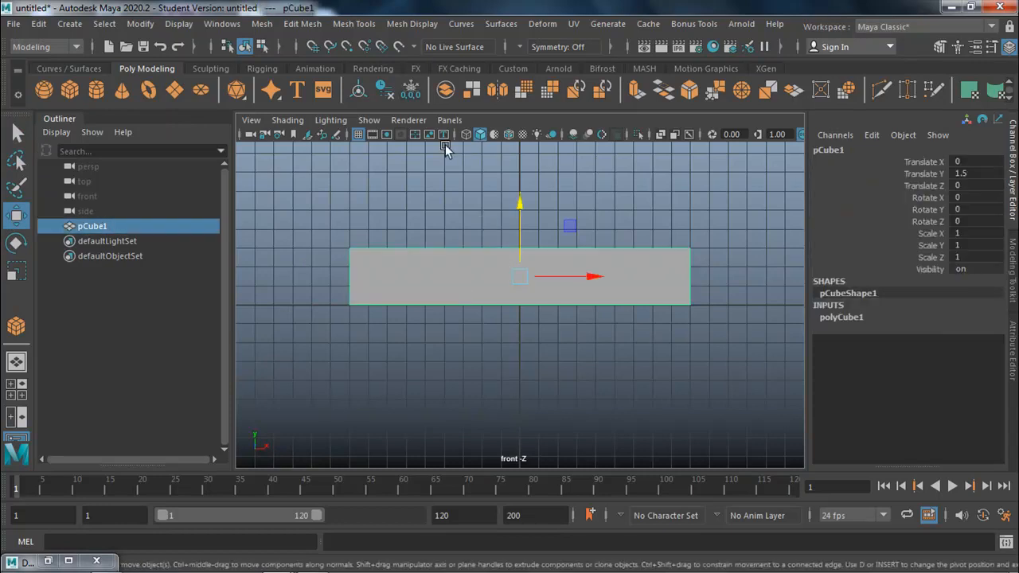
left_click(313, 46)
key("d")
left_click_drag(521, 214, 521, 305)
key("d")
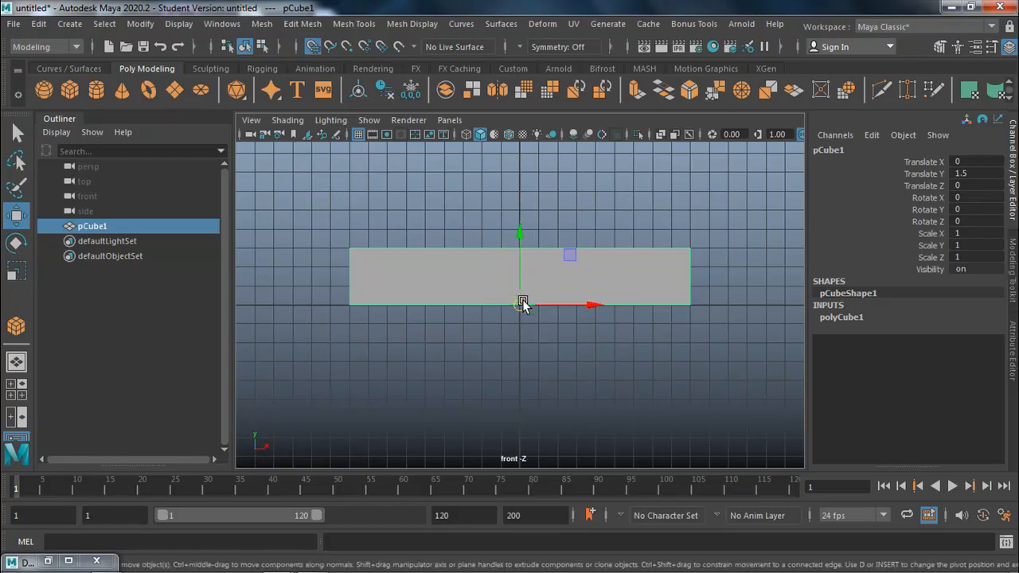
Back in the perspective view, delete the cube's history and freeze its transformations
key("space")
key("space")
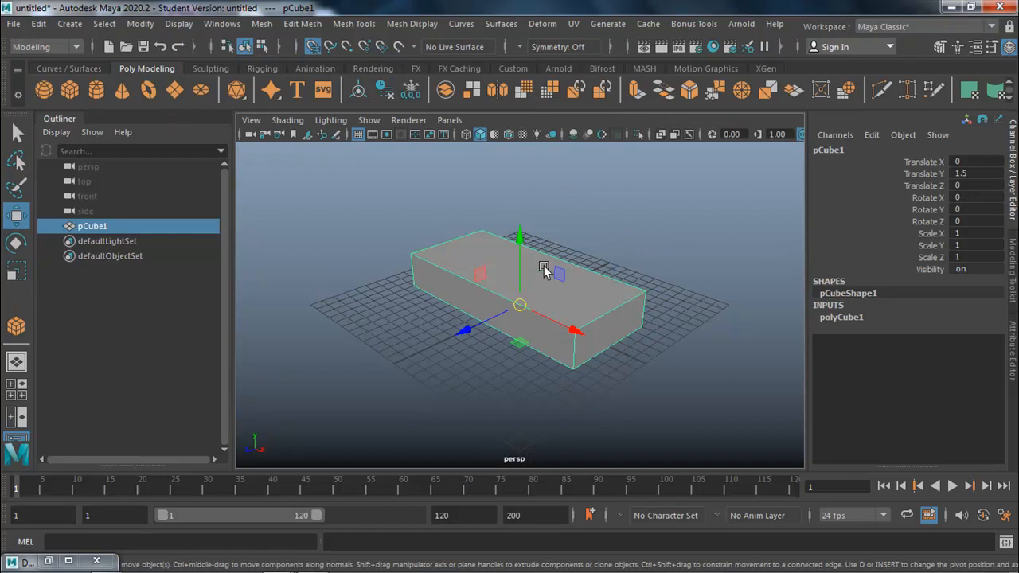
left_click(389, 96)
left_click(408, 89)
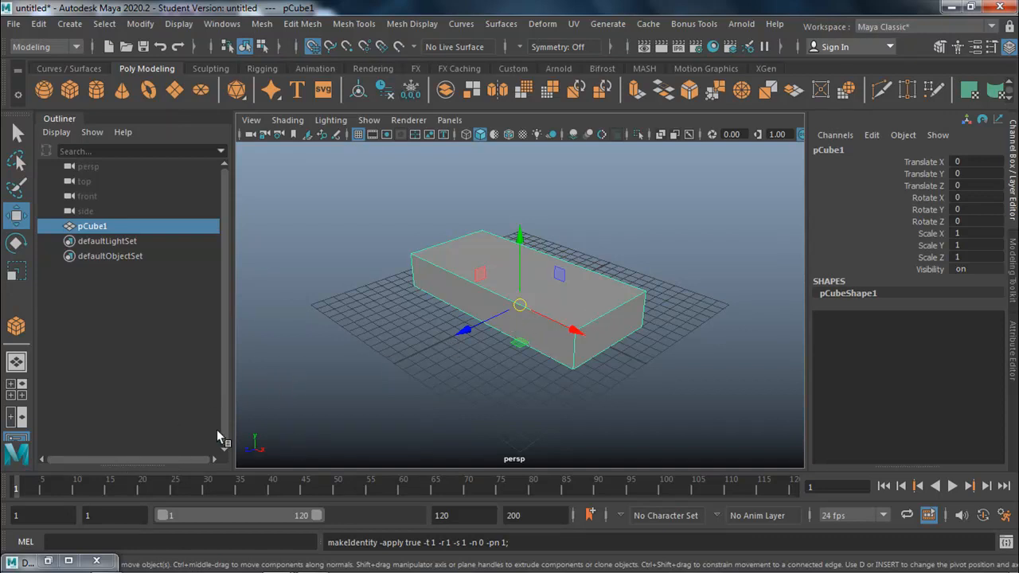
Key the cube at frame 1, turn on automatic keying and raise it to about Translate Y 10.8 at frame 15
key("s")
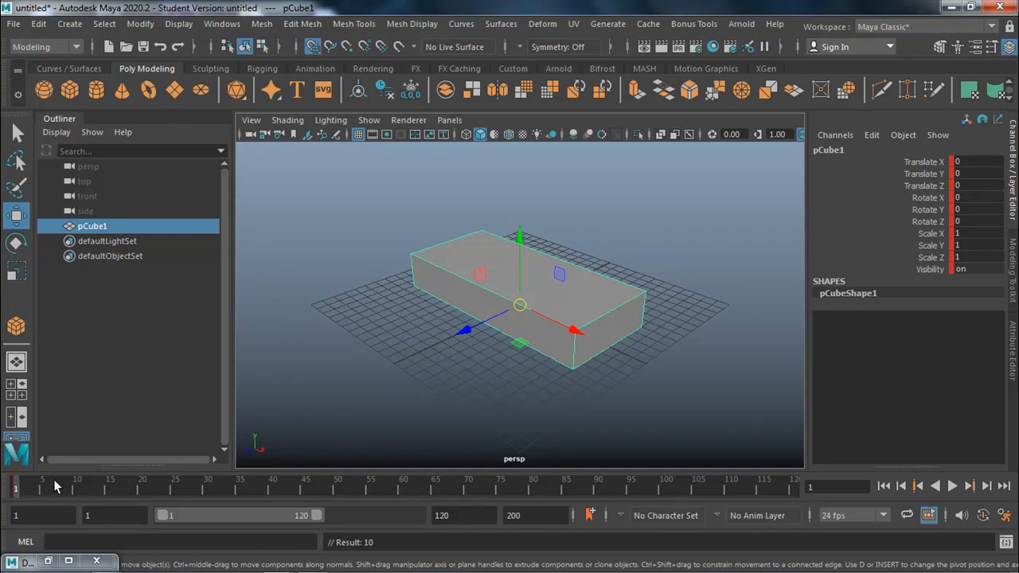
left_click(109, 484)
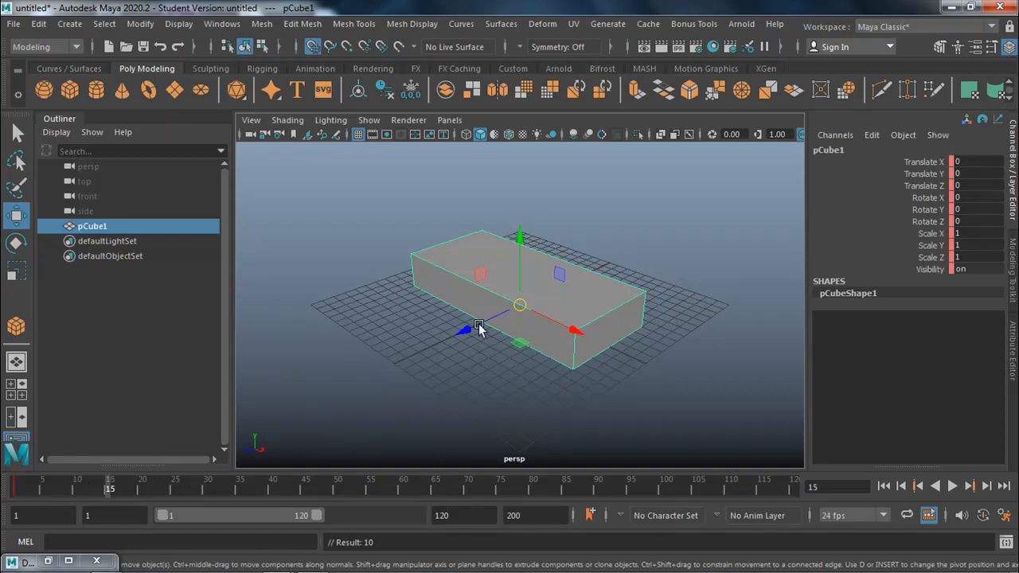
left_click_drag(523, 276, 528, 171)
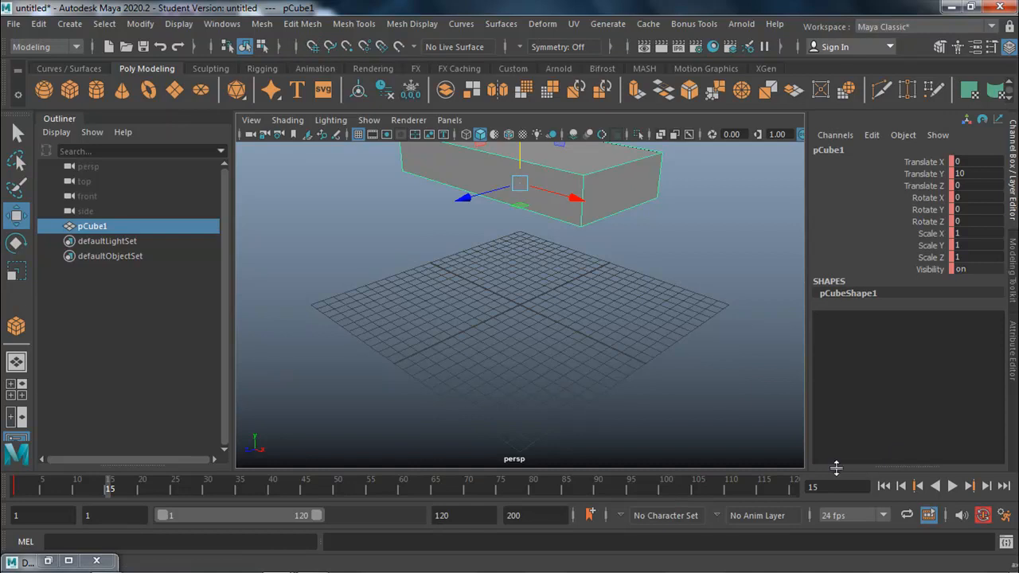
scroll(524, 224, "down", 2)
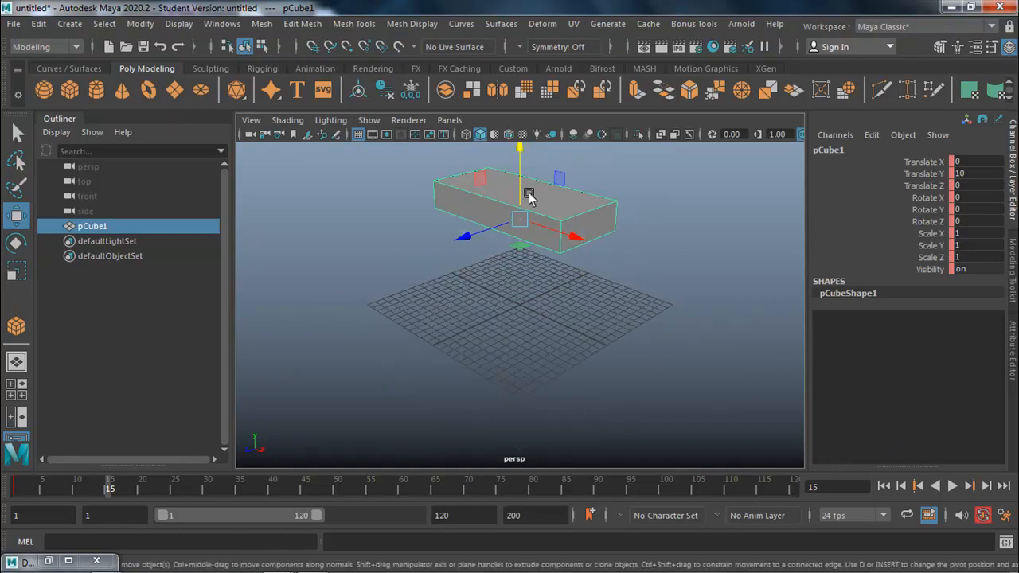
left_click_drag(520, 175, 519, 168)
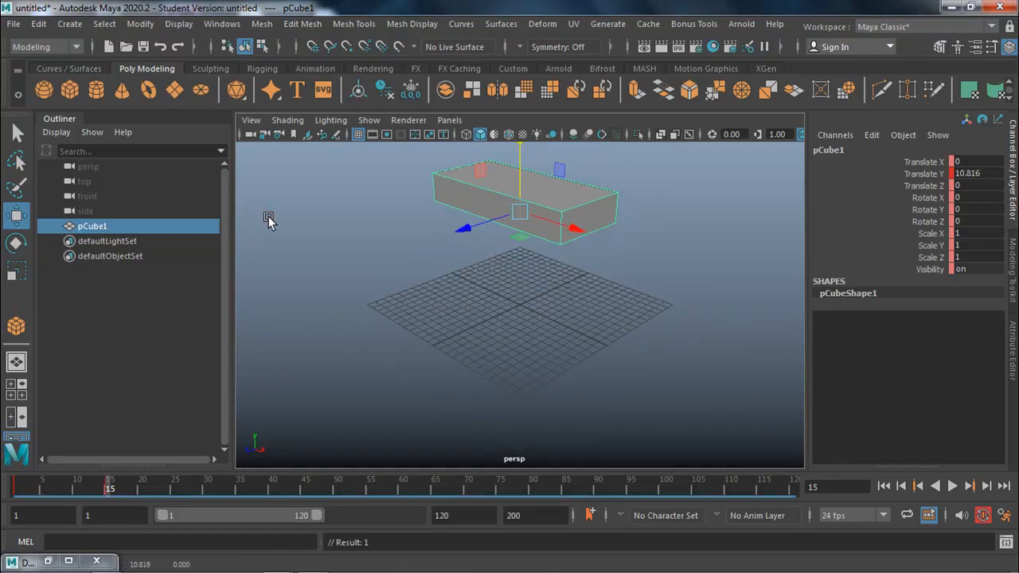
Rotate the raised cube to about -41 degrees around X at frame 15 and preview the motion
key("e")
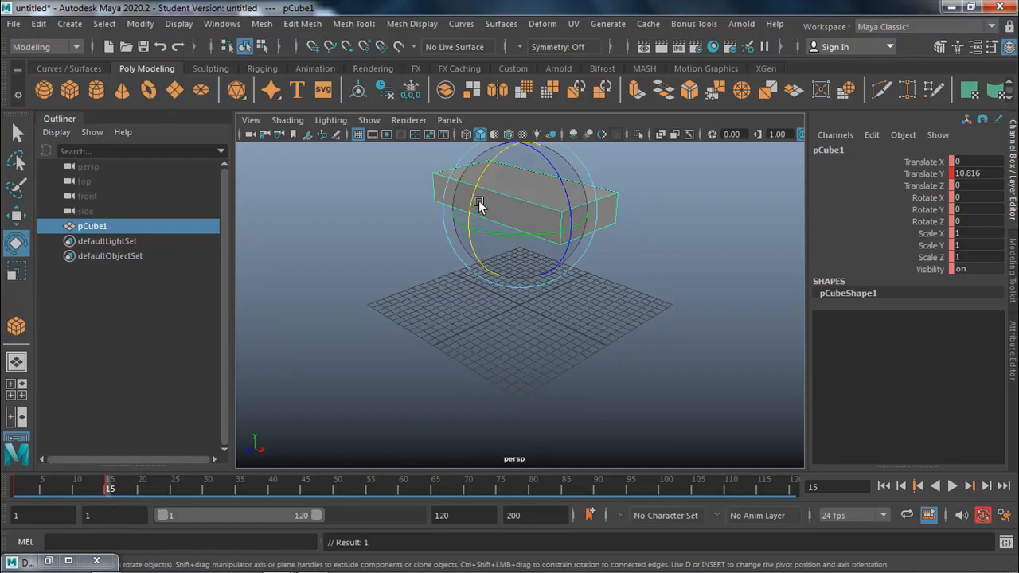
left_click_drag(472, 211, 492, 161)
left_click_drag(110, 488, 2, 482)
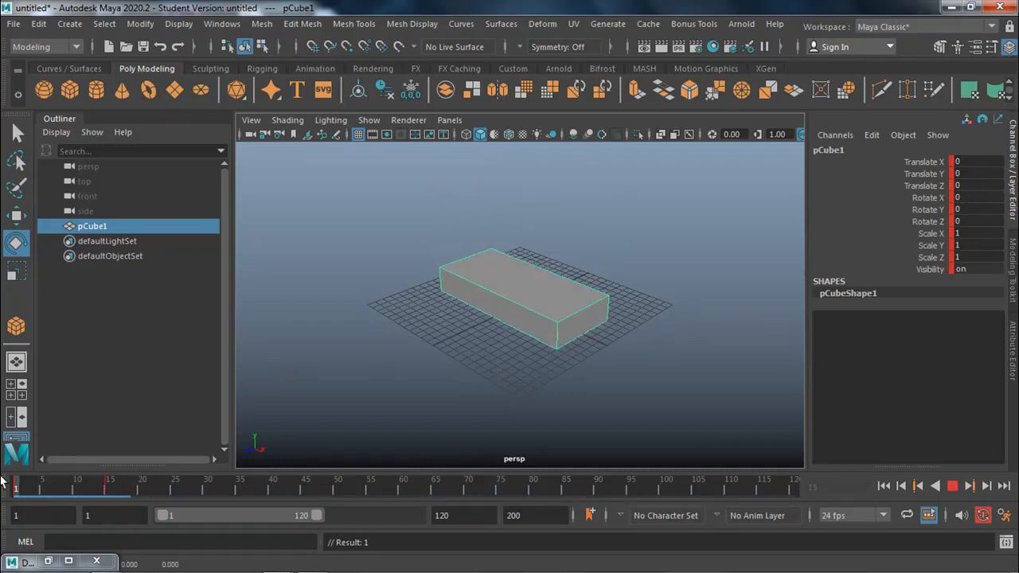
Copy the cube's frame 1 keyframe, paste it at frame 30 and play back the animation
right_click(18, 488)
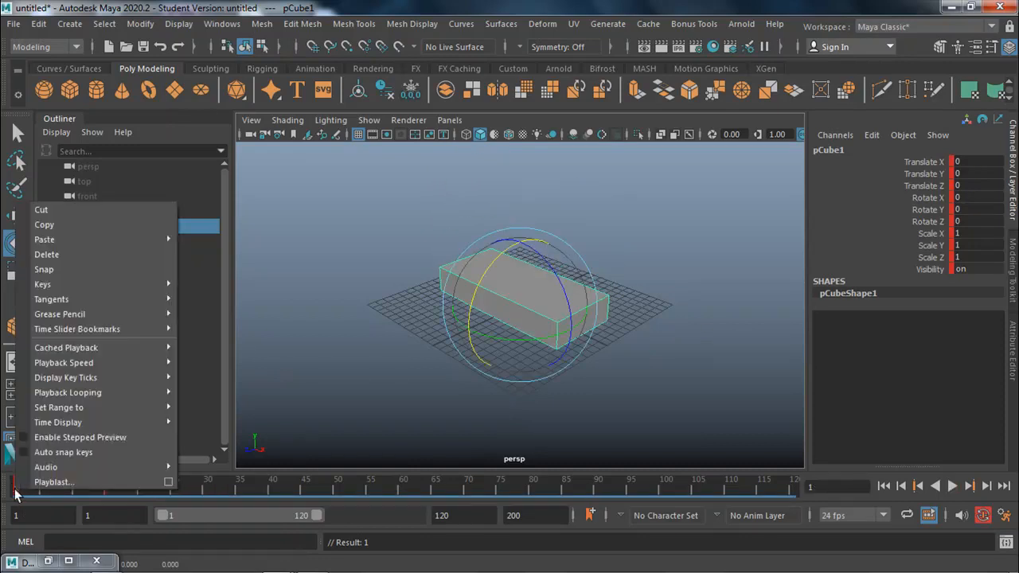
left_click(88, 224)
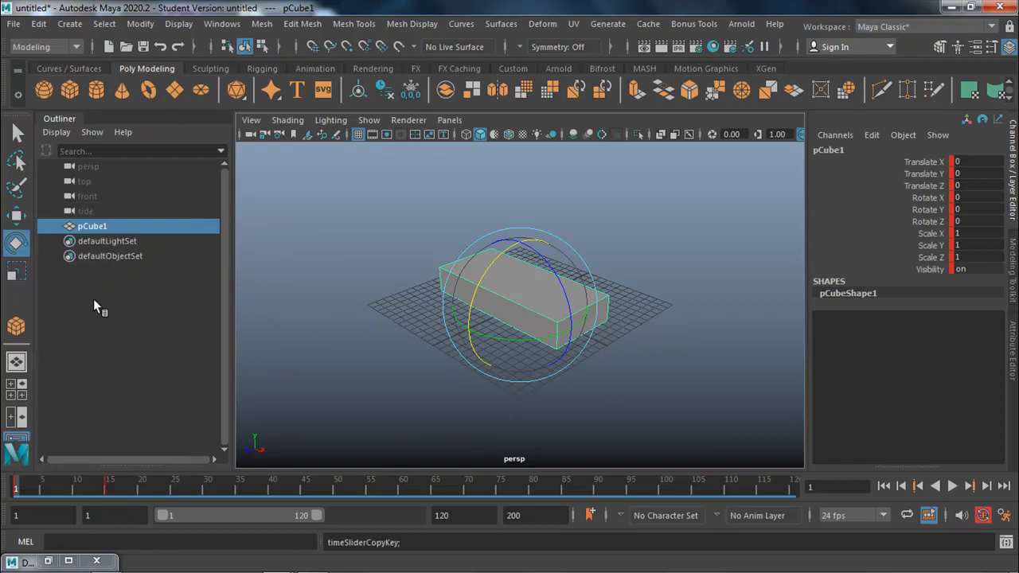
left_click(206, 491)
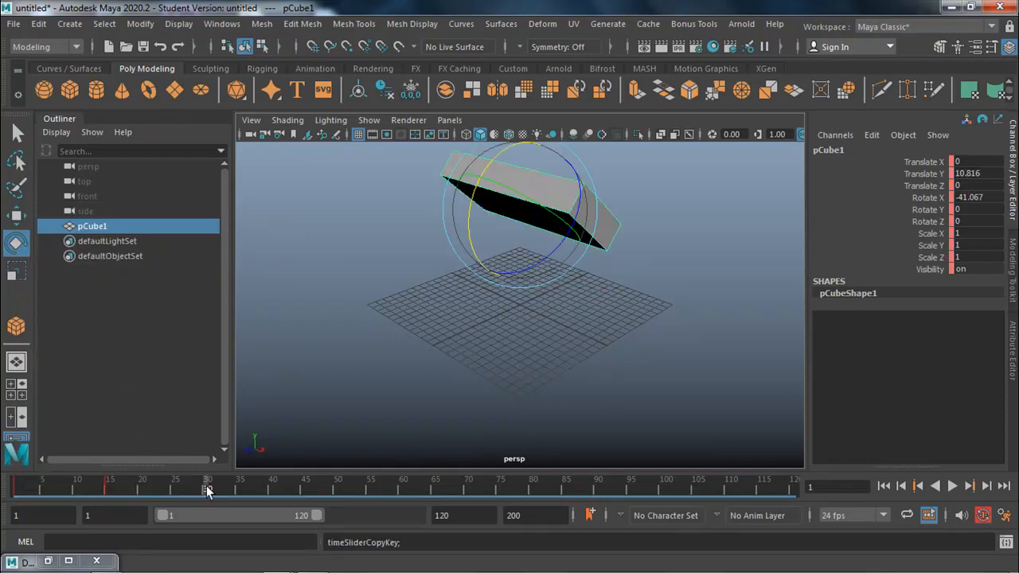
right_click(210, 488)
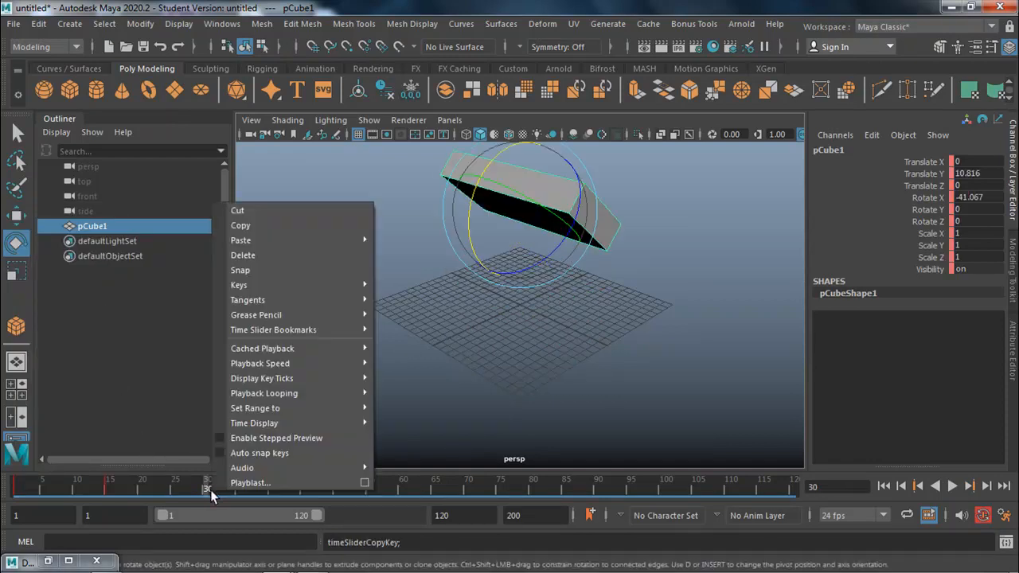
mouse_move(351, 245)
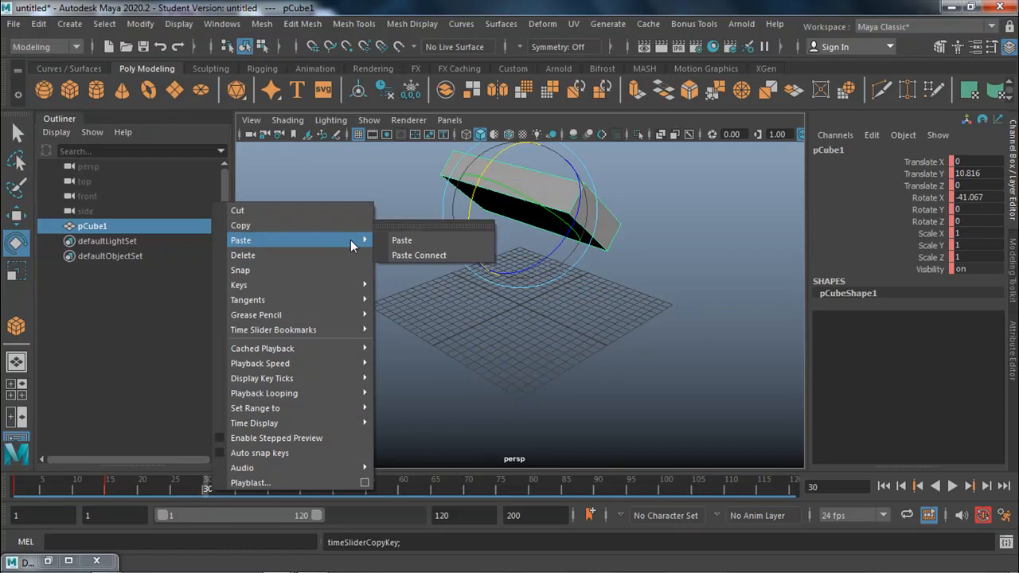
left_click(398, 239)
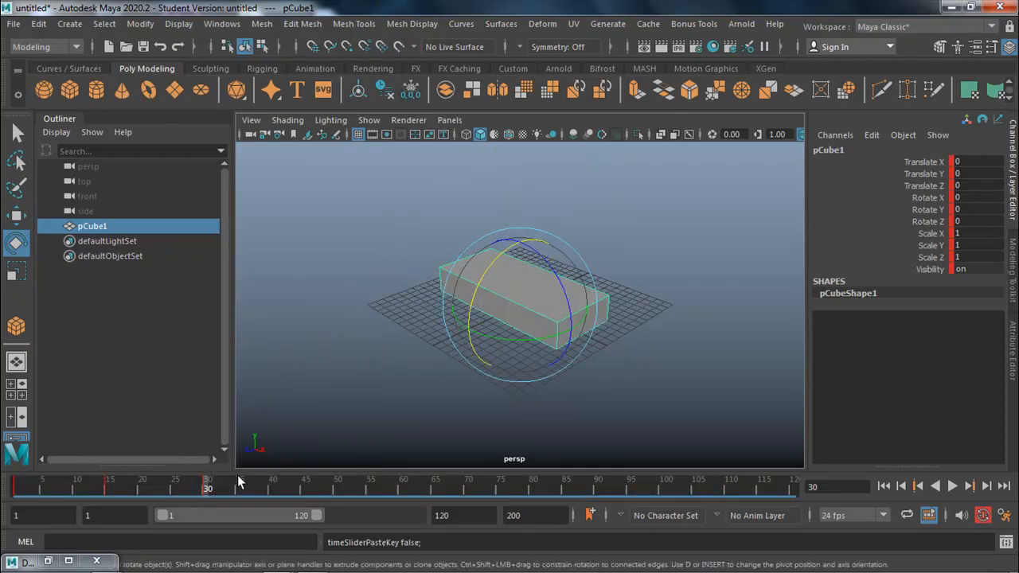
key("alt+v")
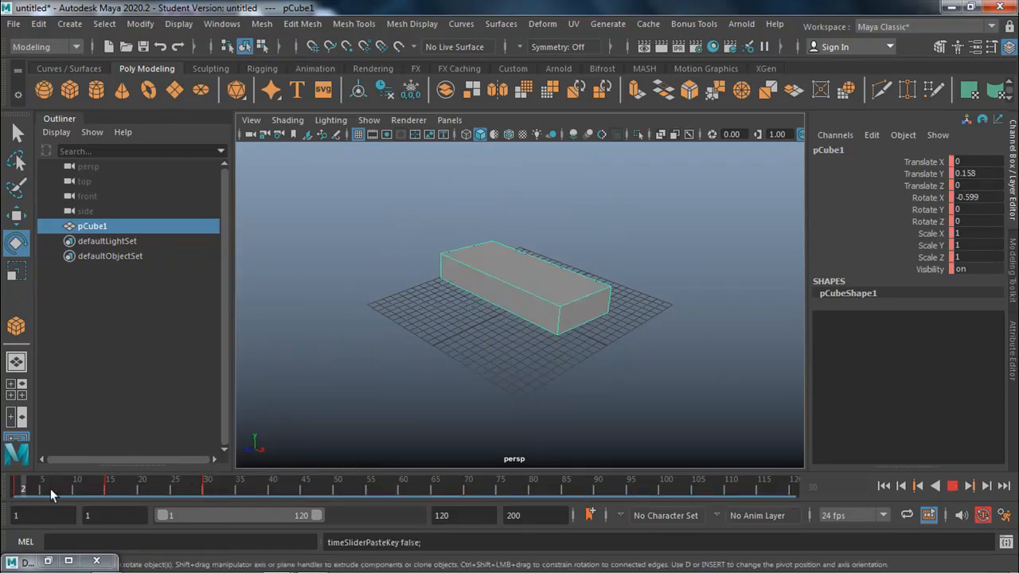
left_click_drag(223, 497, 6, 489)
Set the cube's Scale X, Y and Z to 0 at frame 1, deselect it and play back the animation
left_click_drag(979, 233, 987, 253)
double_click(987, 255)
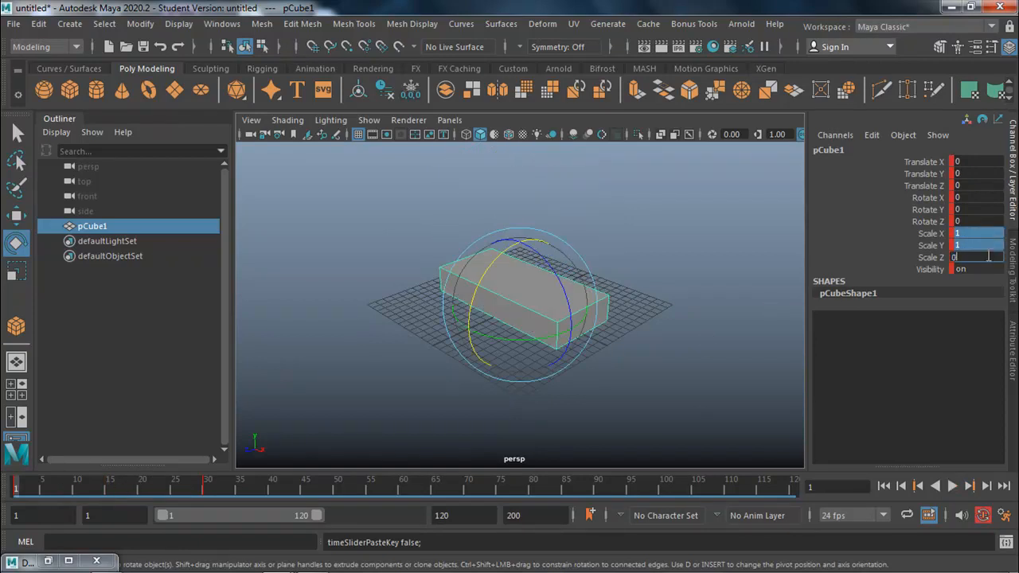
type("0")
key("Return")
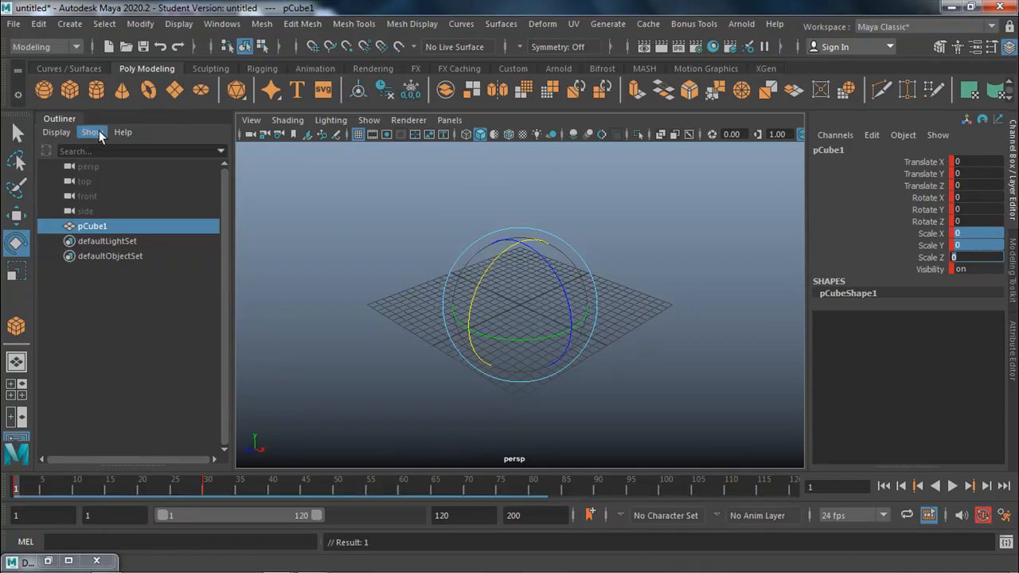
left_click(278, 199)
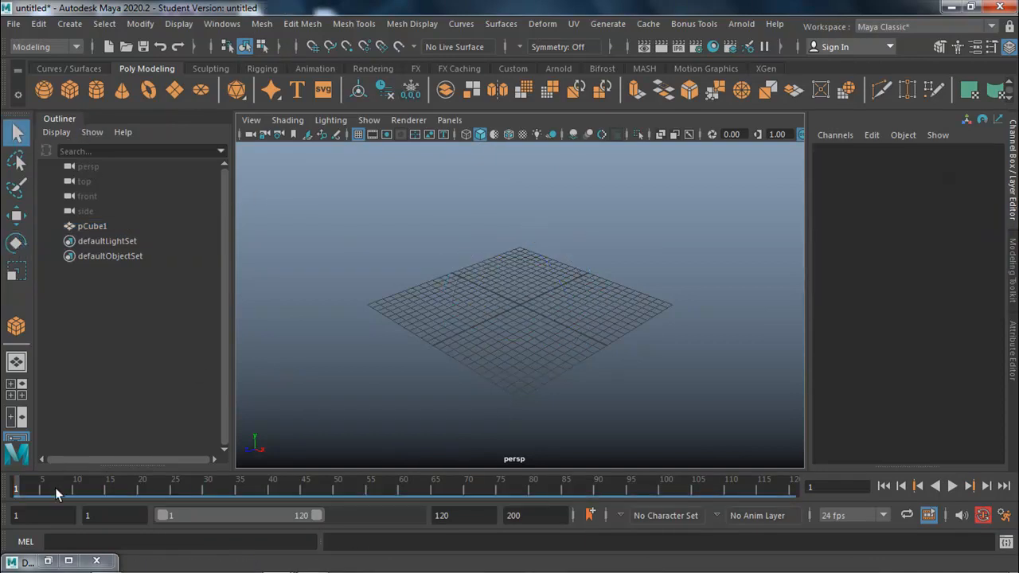
key("alt+v")
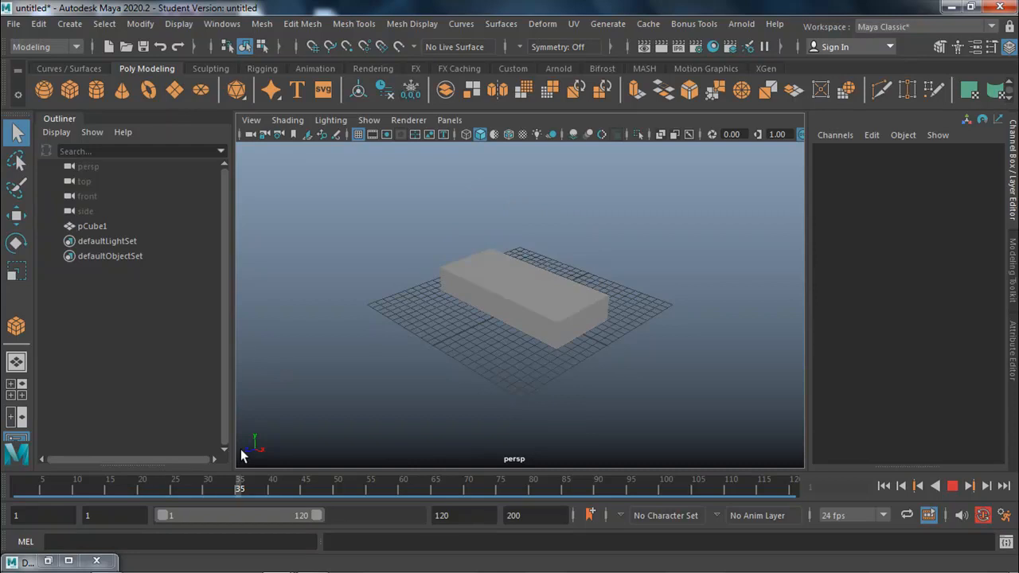
Stop playback and bevel the box's edges with a fraction of about 0.068
key("Escape")
left_click(542, 304)
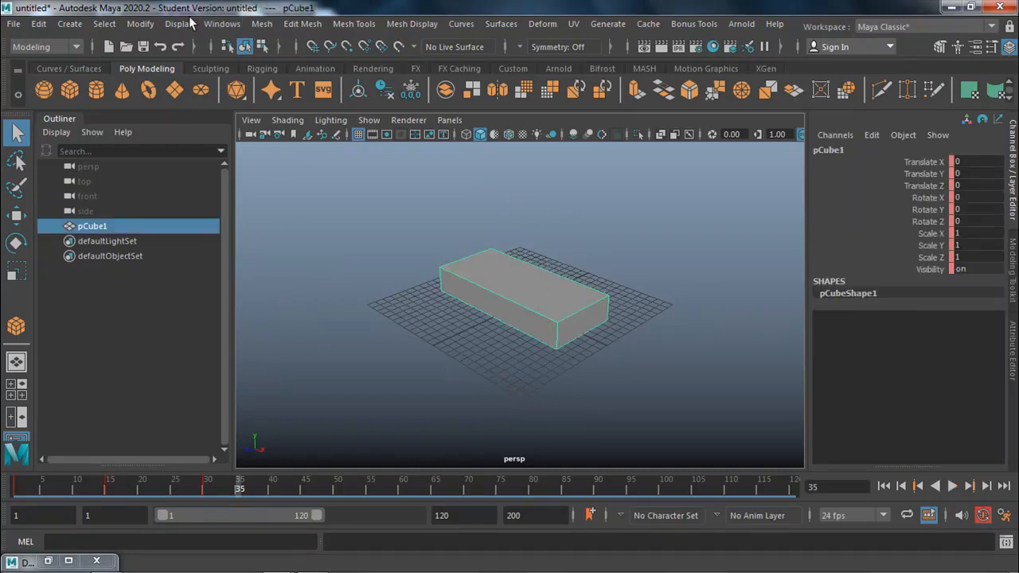
left_click(302, 24)
left_click(325, 78)
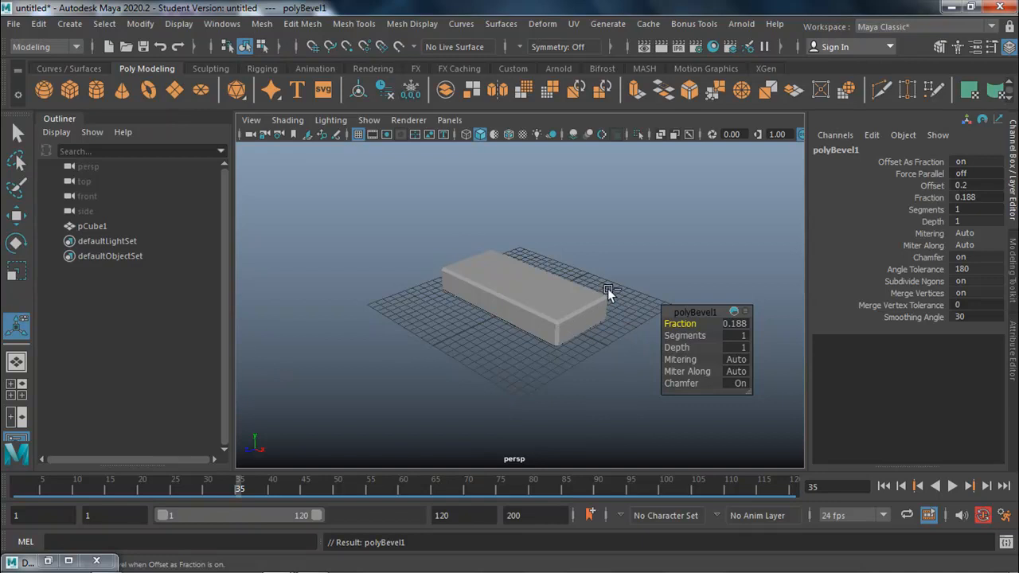
left_click_drag(620, 276, 614, 280)
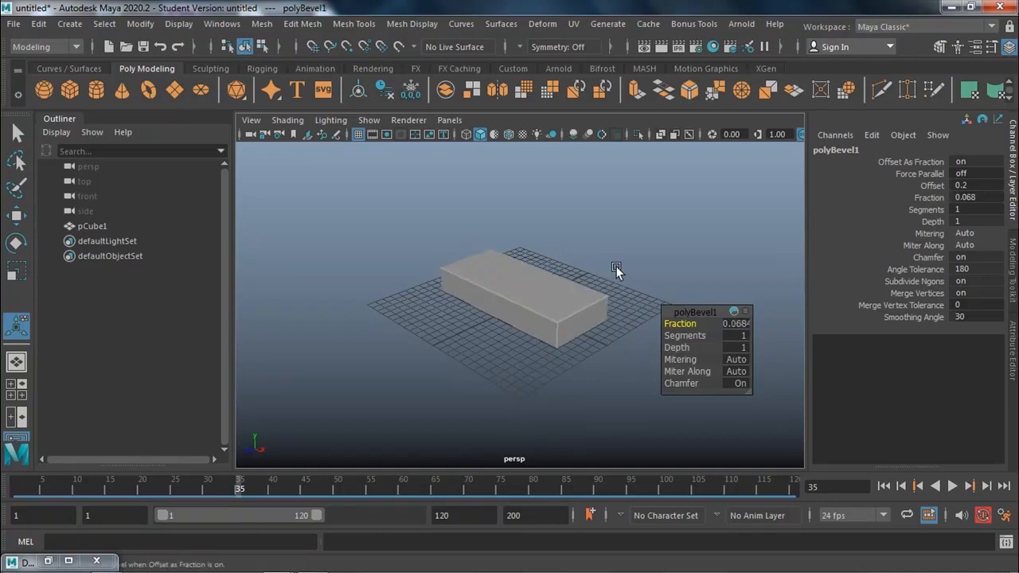
left_click(17, 133)
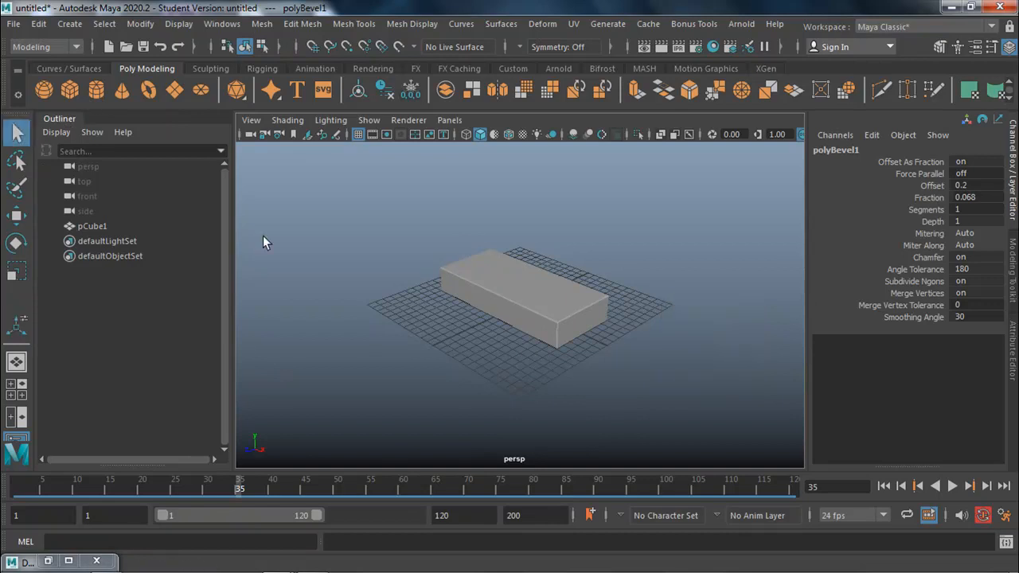
Delete the bevelled box's history and scrub the timeline to frame 42 to check the animation
left_click(469, 277)
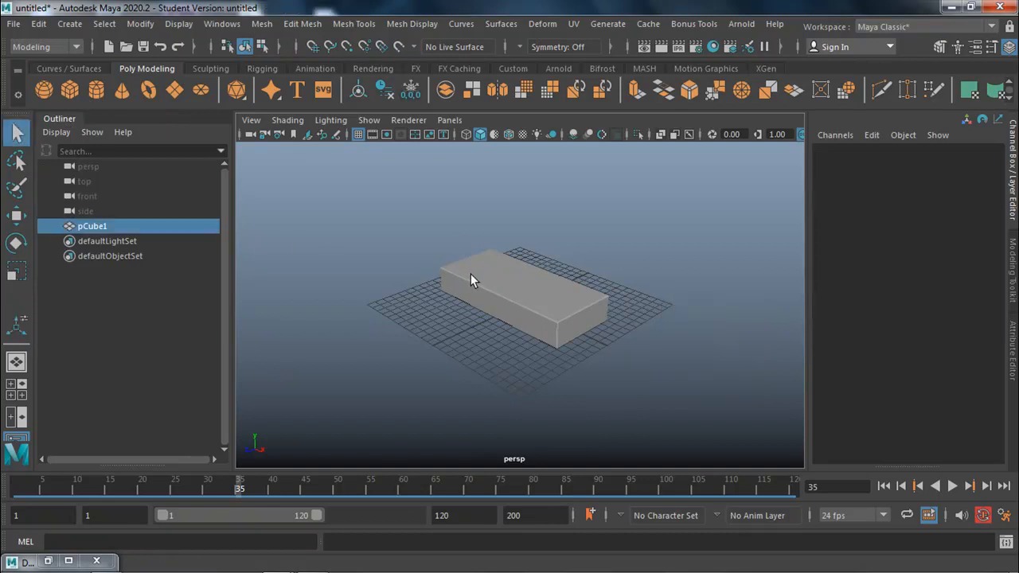
left_click(383, 90)
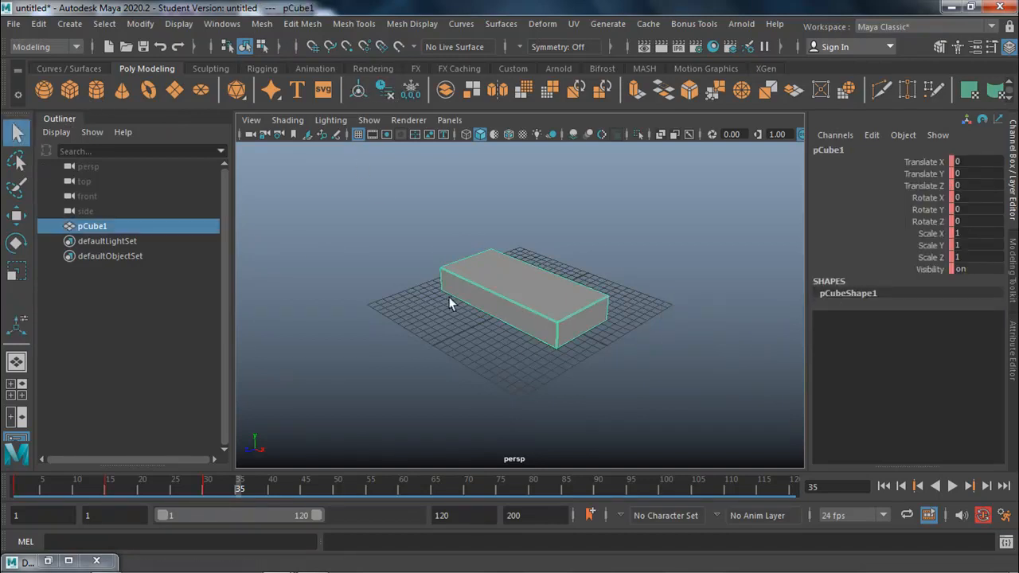
left_click_drag(74, 489, 285, 489)
left_click(500, 364)
left_click(540, 323)
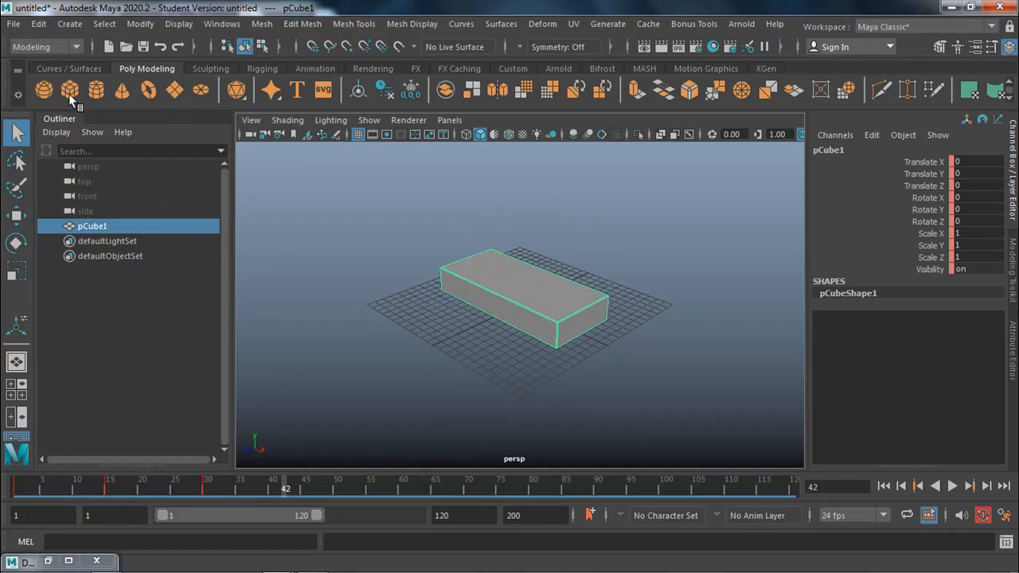
Draw a NURBS circle around the box and set its Translate X, Y and Z to 0
left_click(64, 69)
left_click(43, 90)
left_click_drag(516, 307, 583, 358)
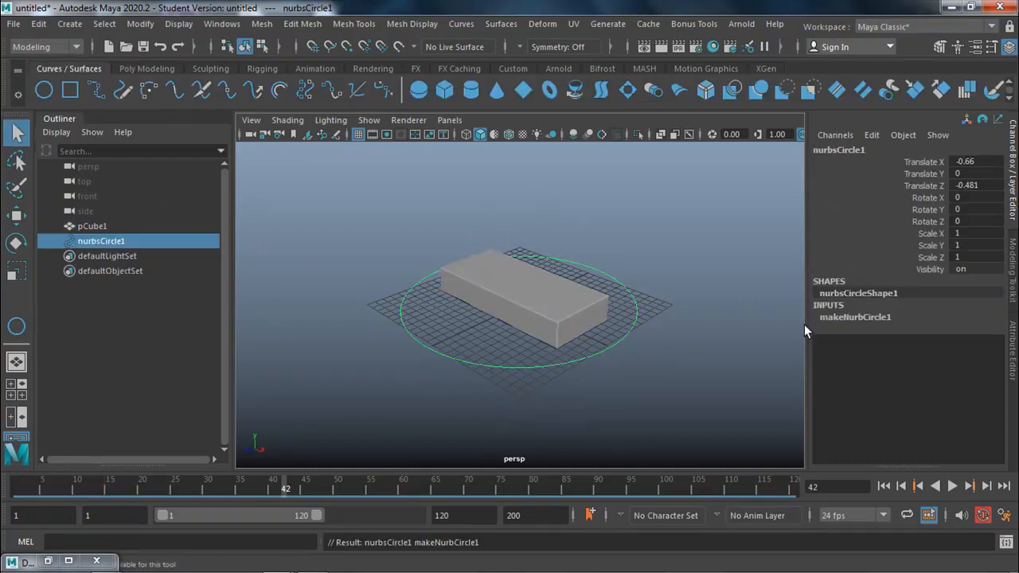
left_click_drag(972, 162, 980, 185)
left_click(980, 185)
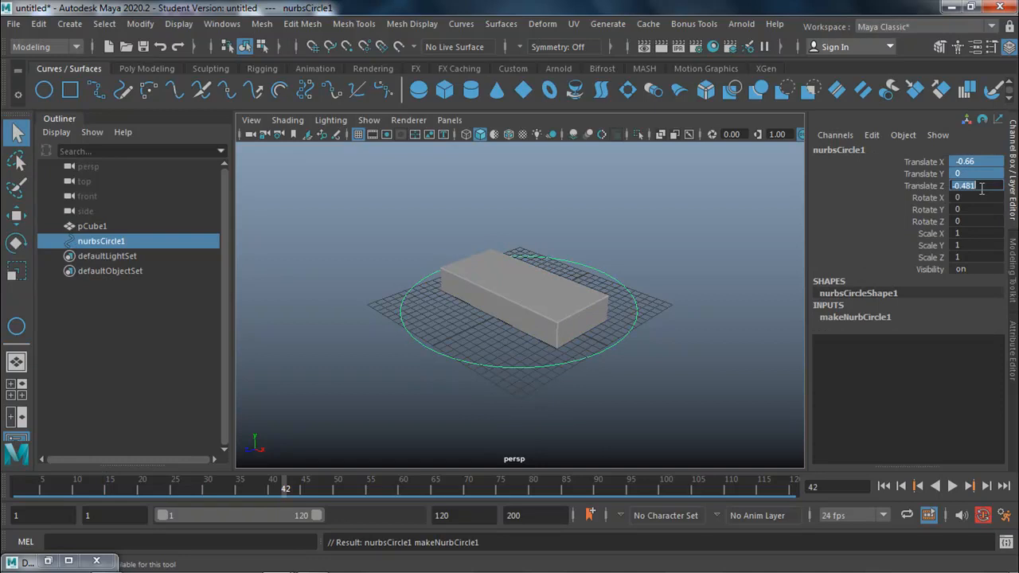
key("Return")
Select the circle's three control vertices beyond the far short end of the box and scale them flat along X
left_click_drag(582, 286, 411, 359, "alt")
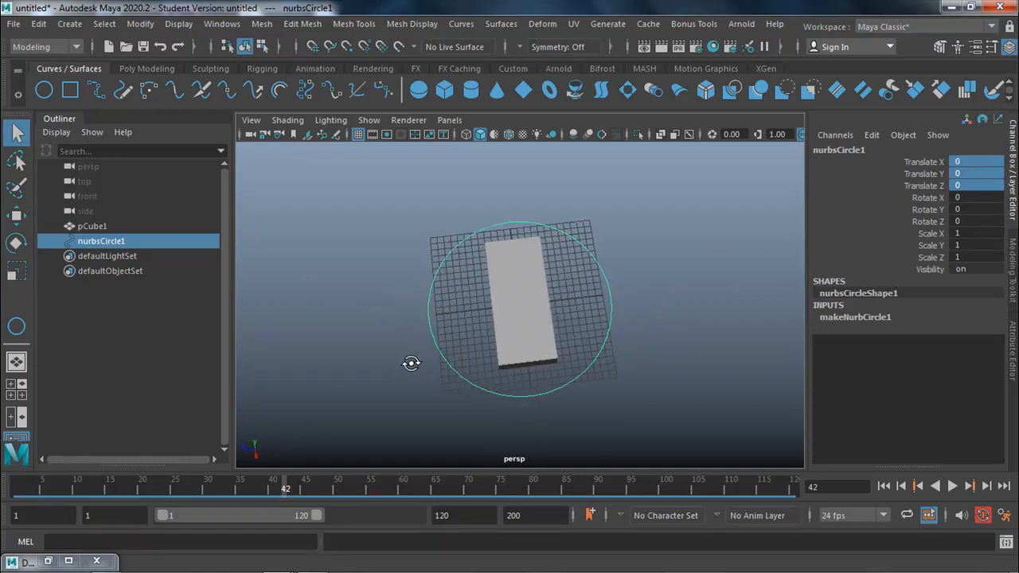
right_click(461, 302)
right_click_drag(444, 178, 403, 194)
left_click_drag(439, 209, 605, 259)
left_click(17, 271)
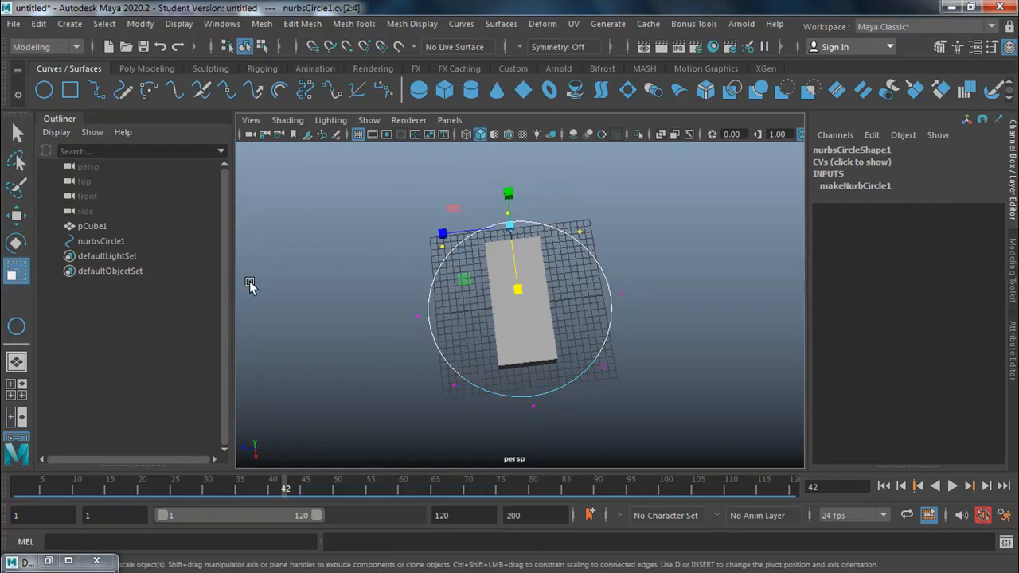
left_click_drag(523, 288, 504, 177)
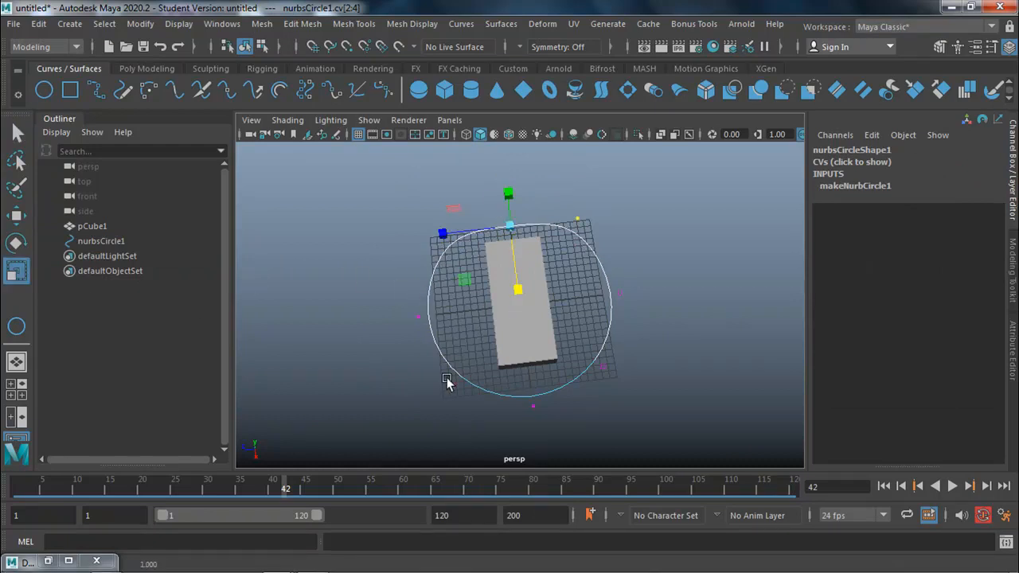
Square the circle's other three sides by scaling each side's three control vertices flat, along X at the near end and along Z on both long sides
left_click_drag(443, 342, 656, 437)
left_click_drag(542, 459, 531, 391)
left_click_drag(397, 214, 477, 409)
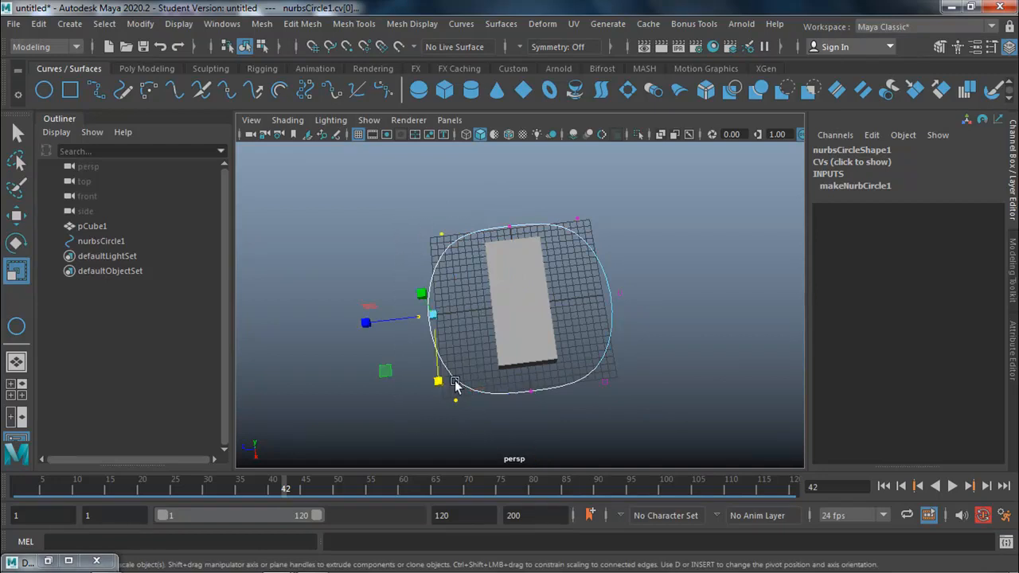
left_click_drag(364, 323, 489, 314)
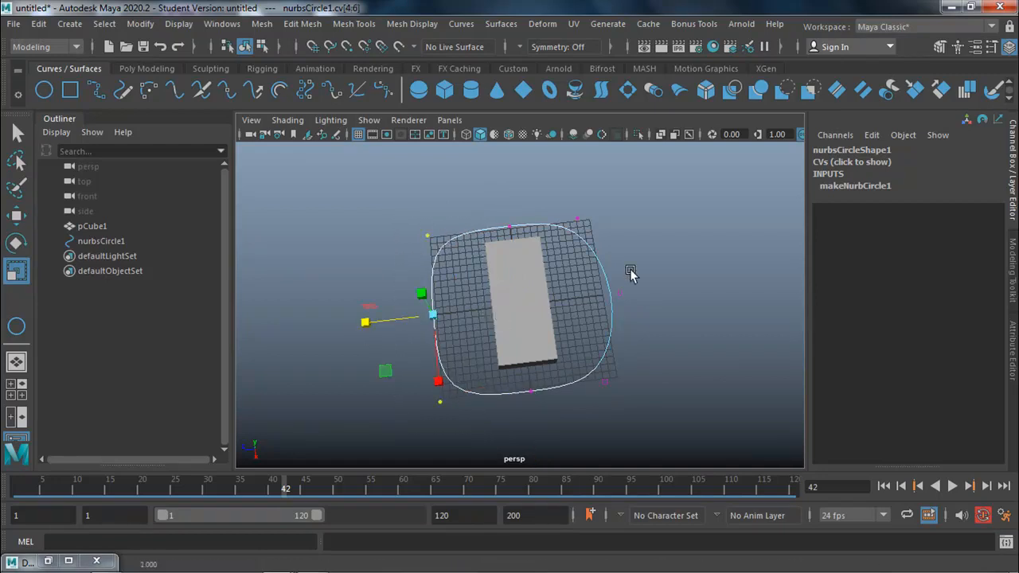
left_click_drag(630, 180, 573, 420)
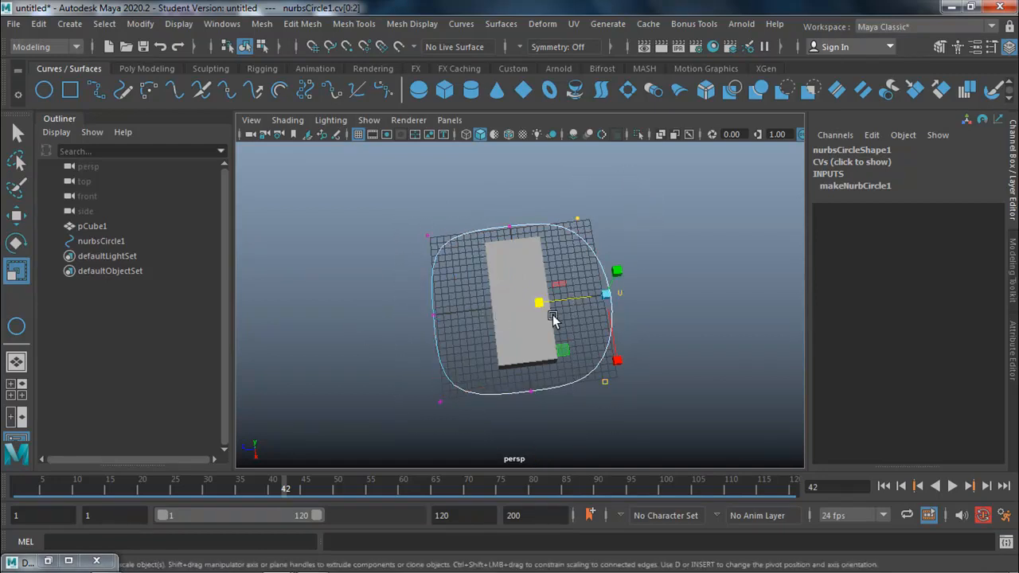
left_click_drag(539, 302, 689, 299)
Return to the whole circle and scale it around the box to Scale X 0.853 and Scale Z 0.456
right_click_drag(492, 271, 553, 168)
left_click(101, 240)
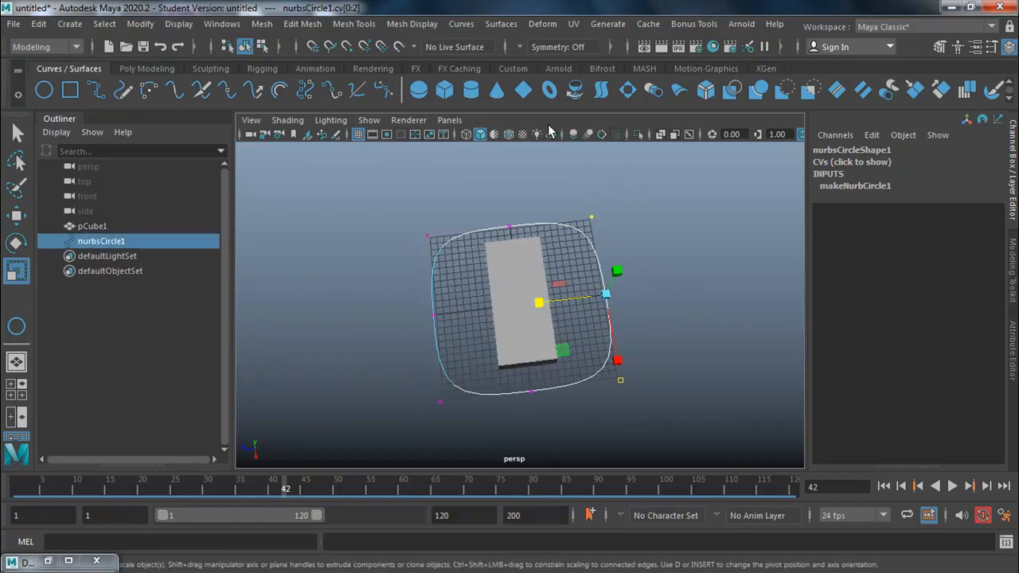
left_click(18, 134)
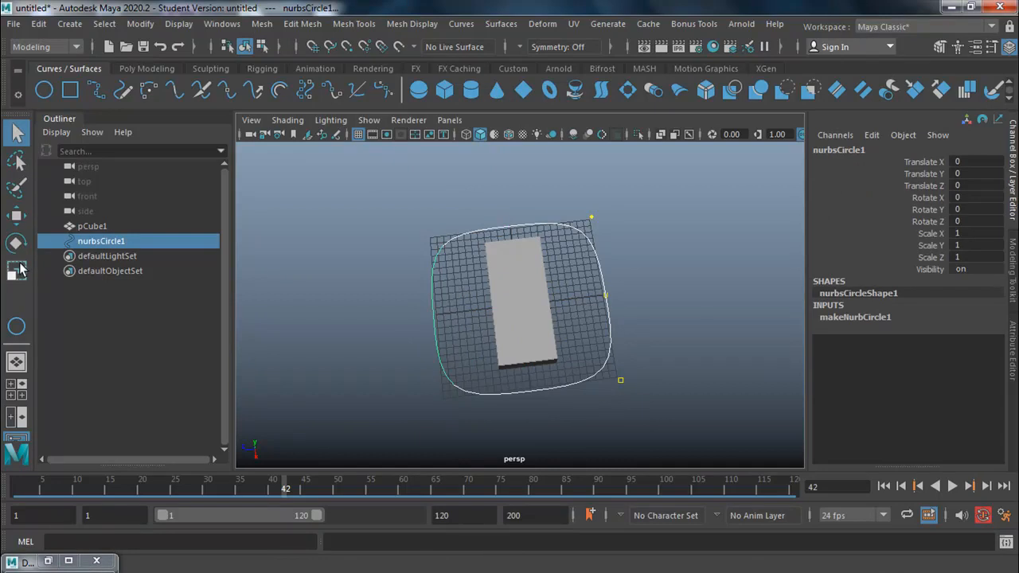
left_click(17, 215)
left_click(332, 312)
left_click_drag(368, 287, 434, 396)
left_click(18, 274)
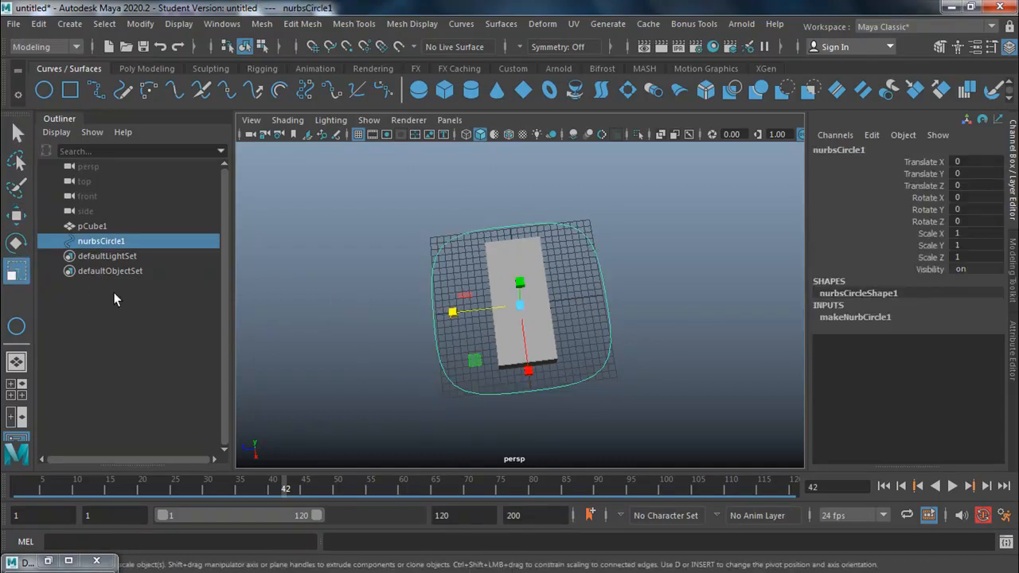
left_click_drag(455, 311, 495, 315)
left_click_drag(382, 355, 575, 296, "alt")
mouse_move(511, 355)
left_mouse_down("alt")
mouse_move(580, 312)
mouse_move(514, 321)
mouse_move(357, 375)
mouse_move(520, 359)
left_mouse_up("alt")
left_click_drag(651, 248, 531, 328, "alt")
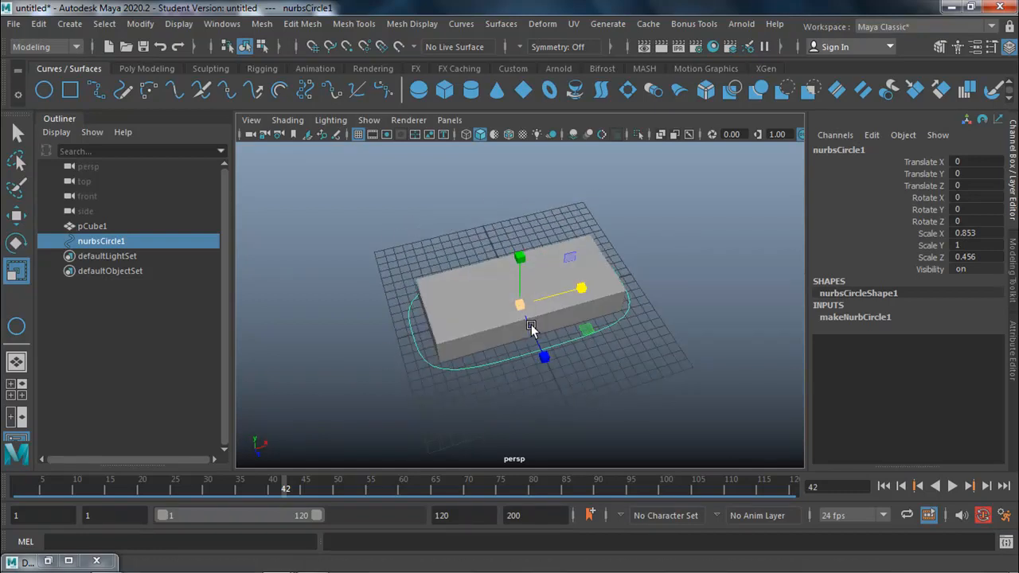
Delete the squared circle's construction history and freeze its transformations
left_click(160, 70)
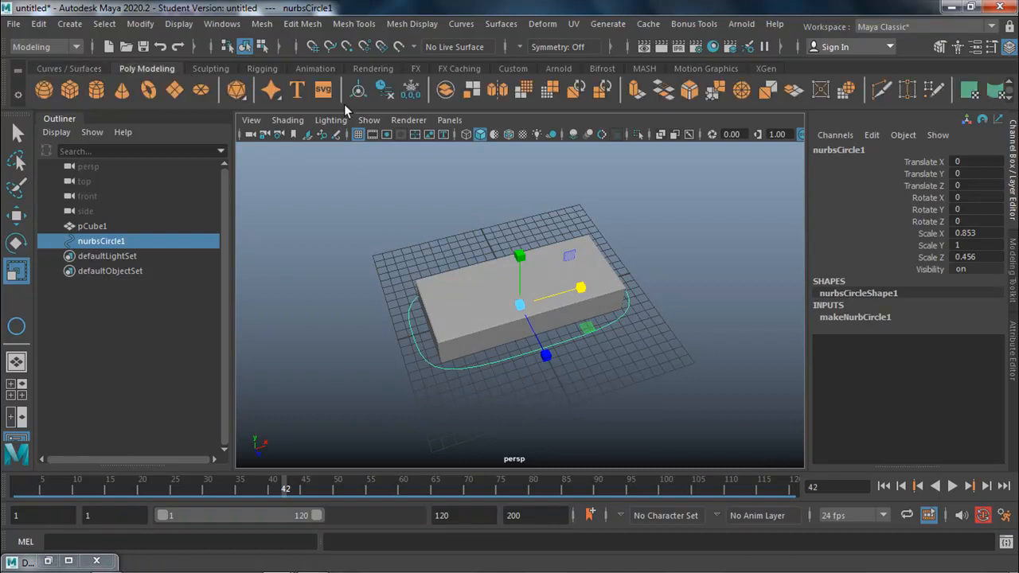
left_click(386, 94)
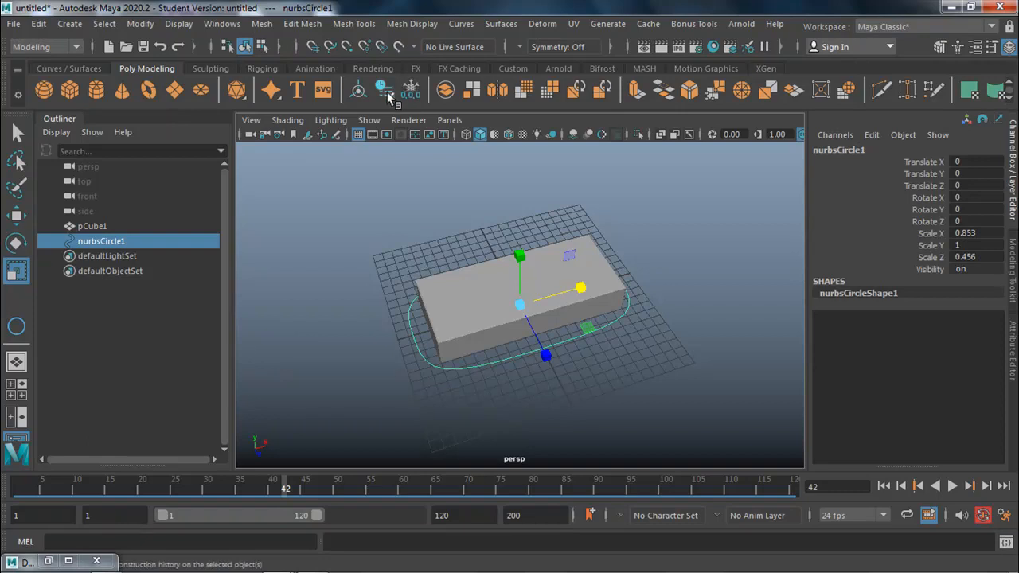
left_click(410, 89)
mouse_move(510, 276)
left_mouse_down("alt")
mouse_move(435, 281)
mouse_move(494, 281)
left_mouse_up("alt")
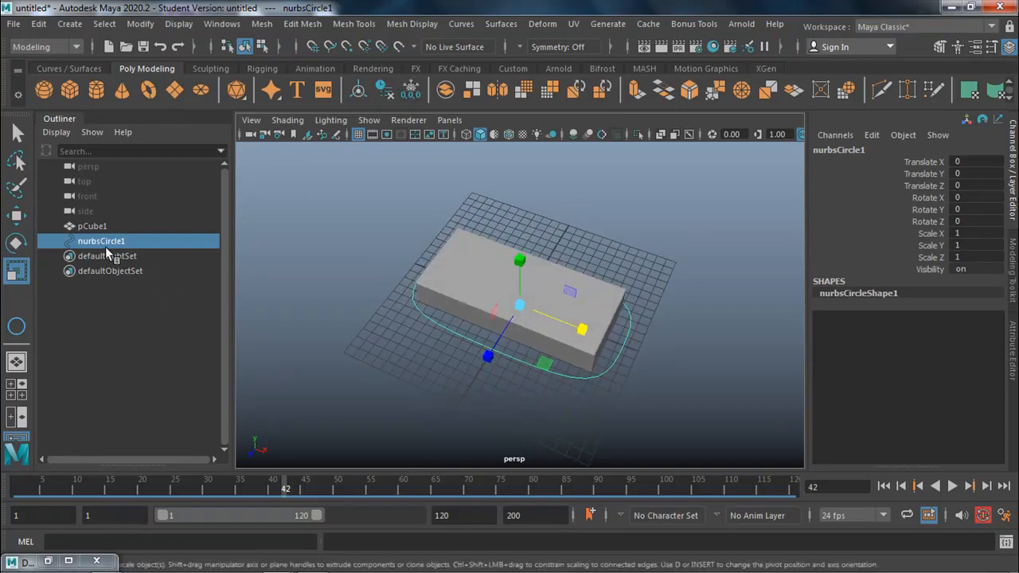
Rename the circle as CTRL_STAIRS and the box as STAIR
double_click(107, 246)
type("CTRL_STAIRS")
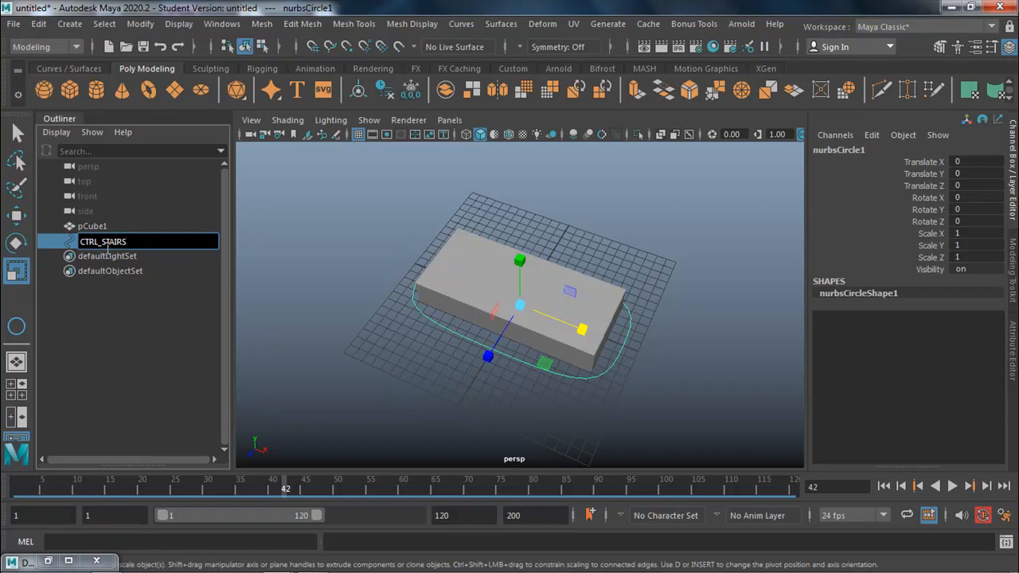
left_click(102, 227)
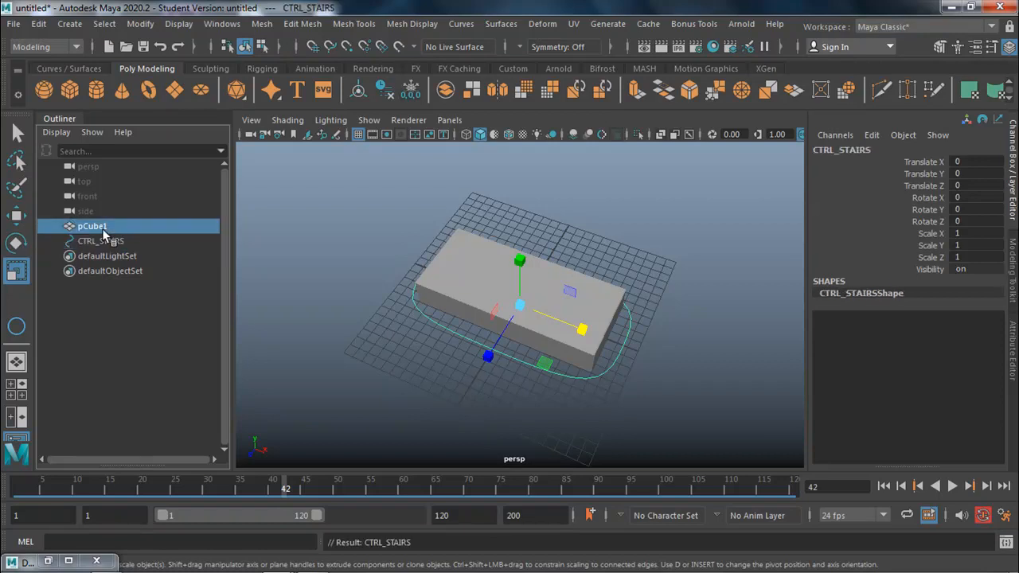
double_click(103, 228)
type("STAIR")
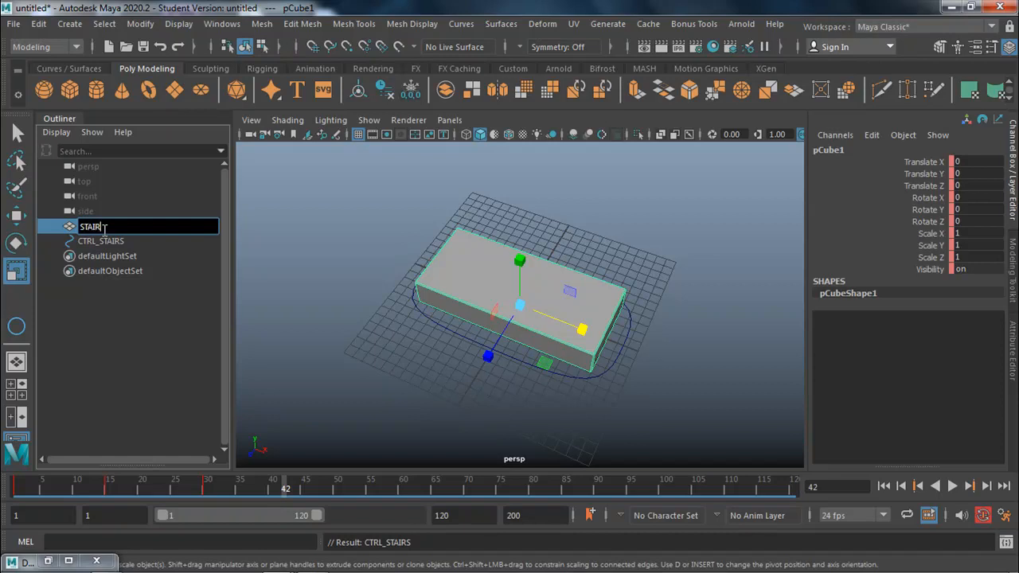
key("Return")
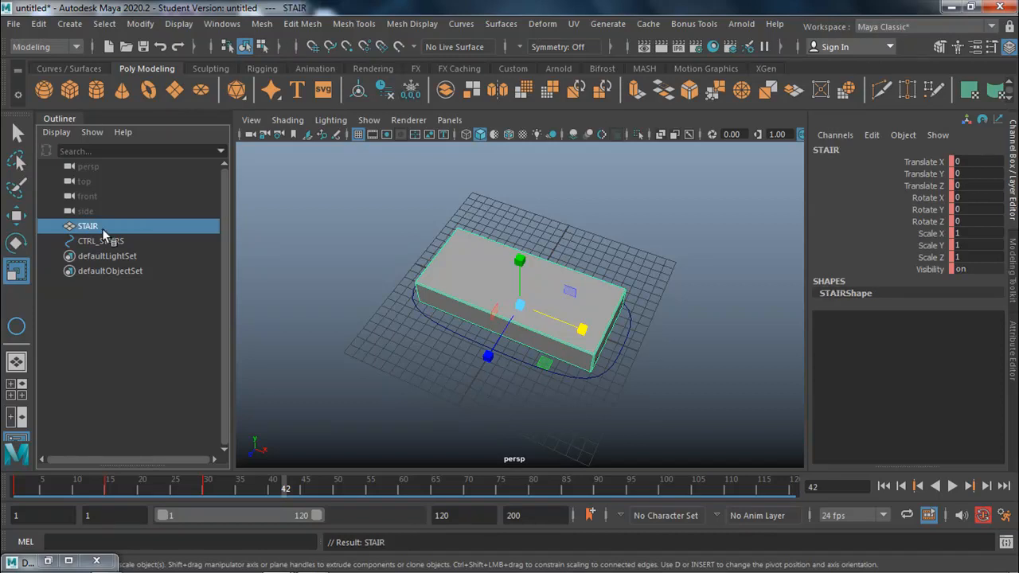
Parent the STAIR box under the CTRL_STAIRS curve
left_click(364, 226)
left_click(89, 226)
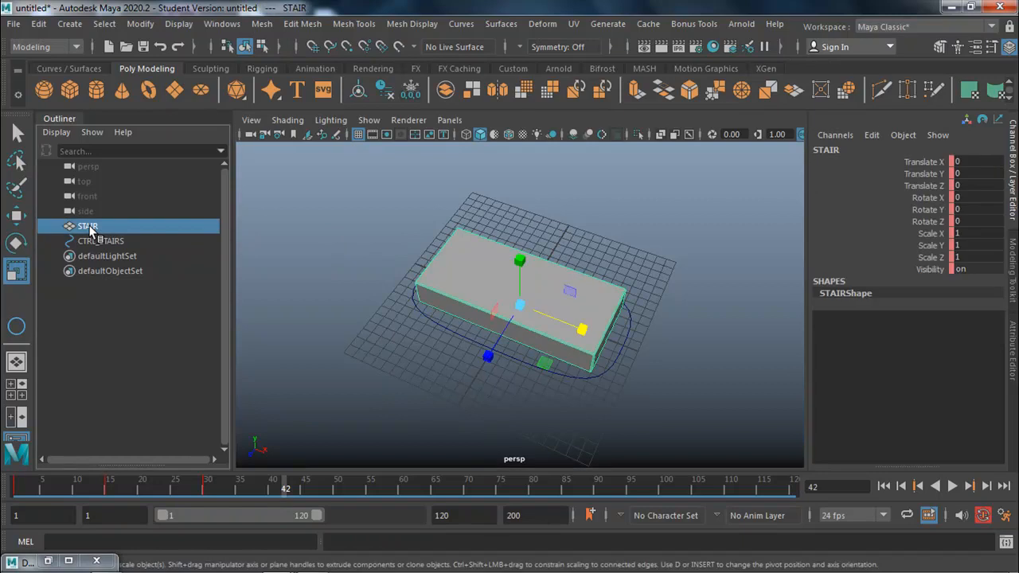
left_click(89, 241, "shift")
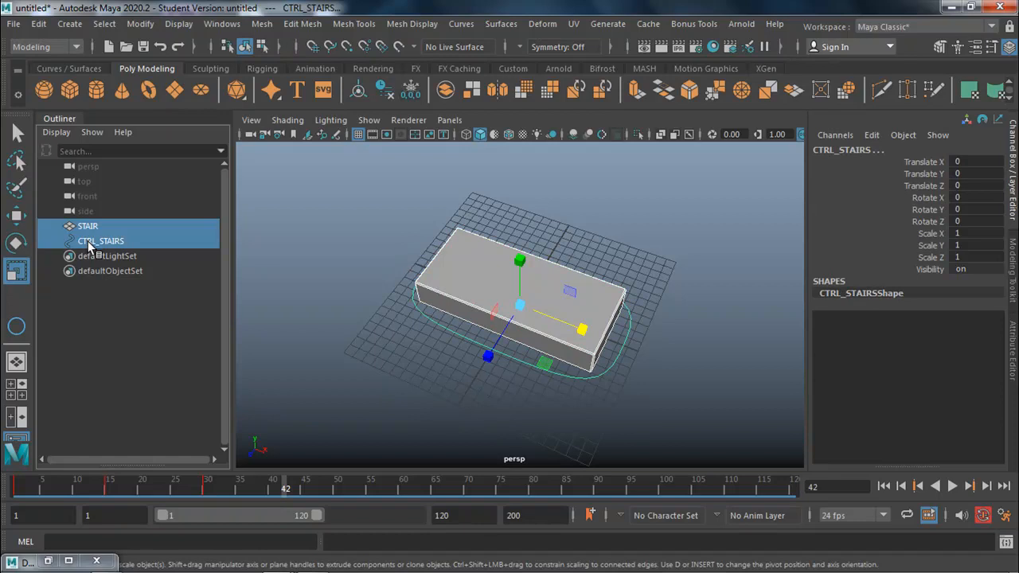
key("p")
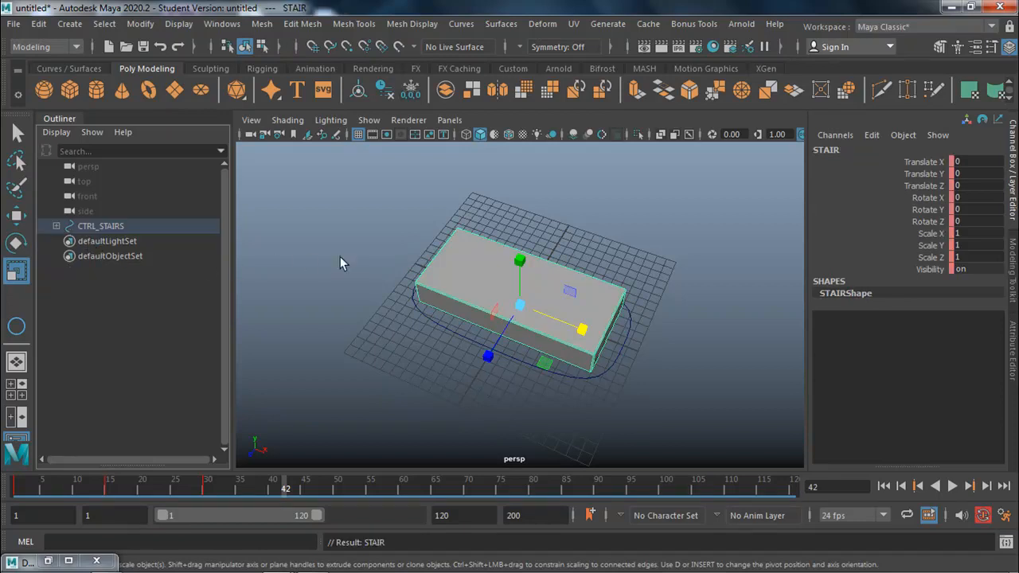
In the side view, duplicate CTRL_STAIRS and move the copy up and back as the next stair, to Translate Y 2.917 and Translate Z -7.845
left_click_drag(390, 304, 435, 367, "alt")
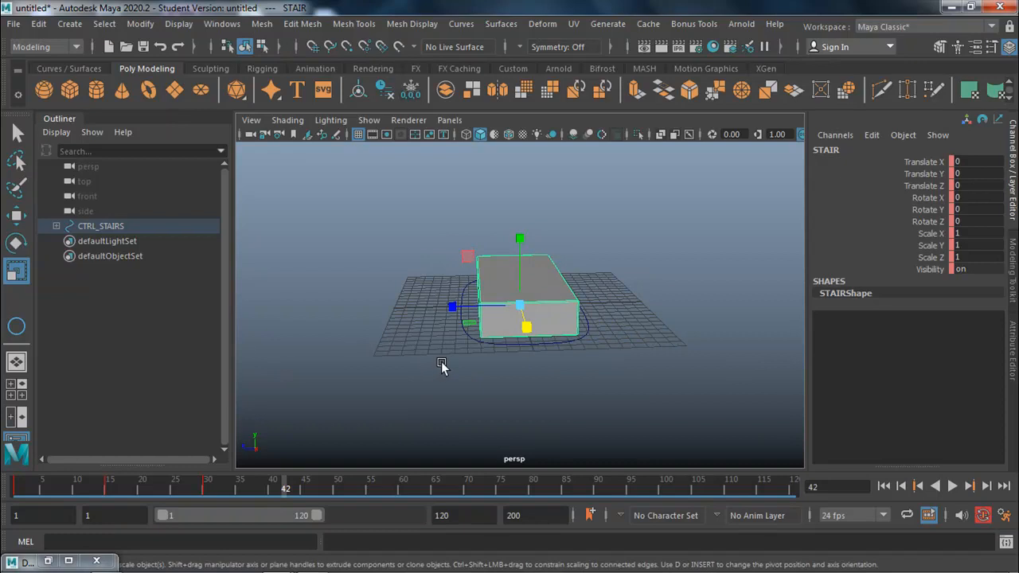
key("space")
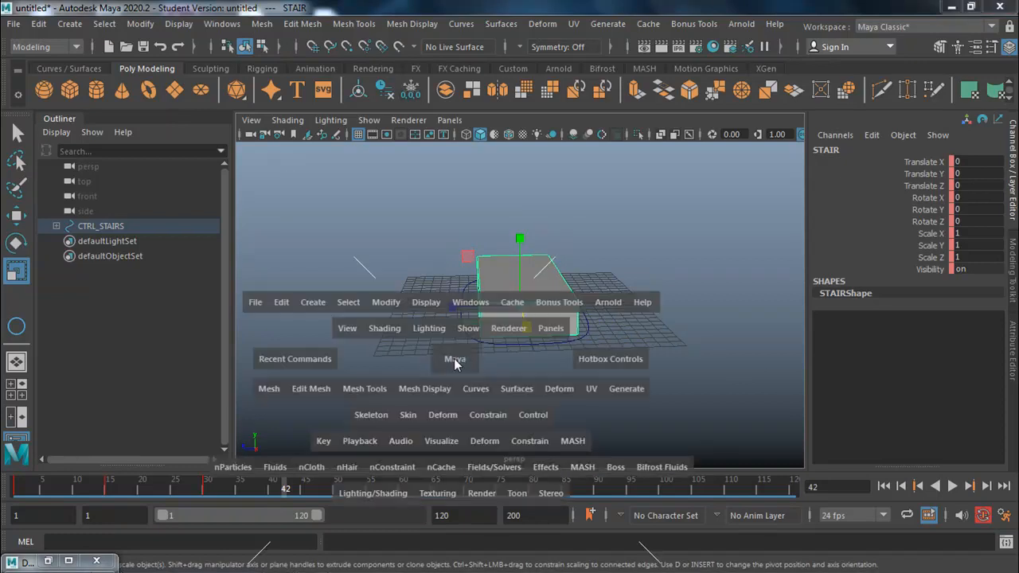
key("space")
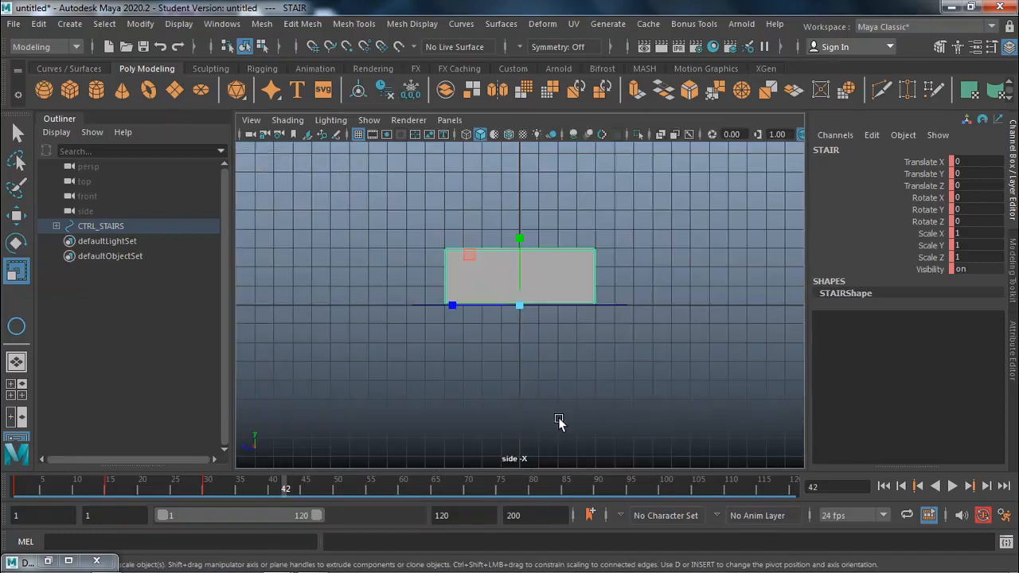
left_click(103, 225)
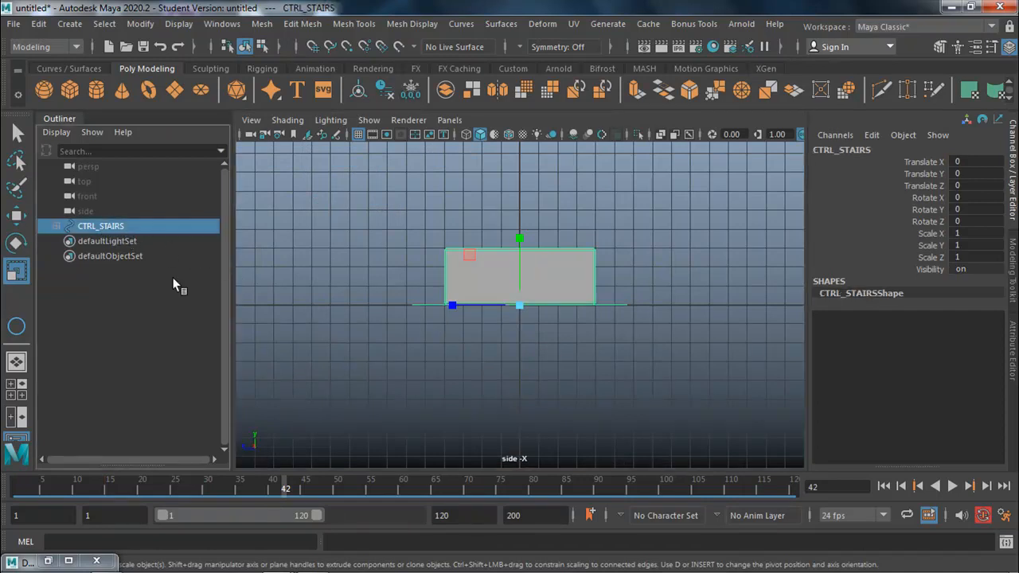
left_click(17, 216)
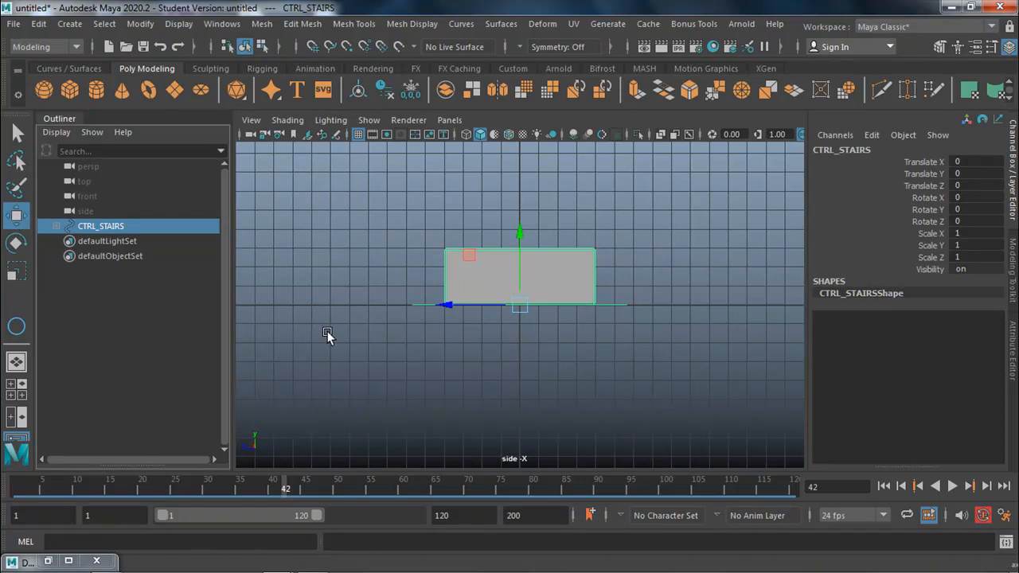
key("ctrl+d")
left_click_drag(468, 261, 617, 204)
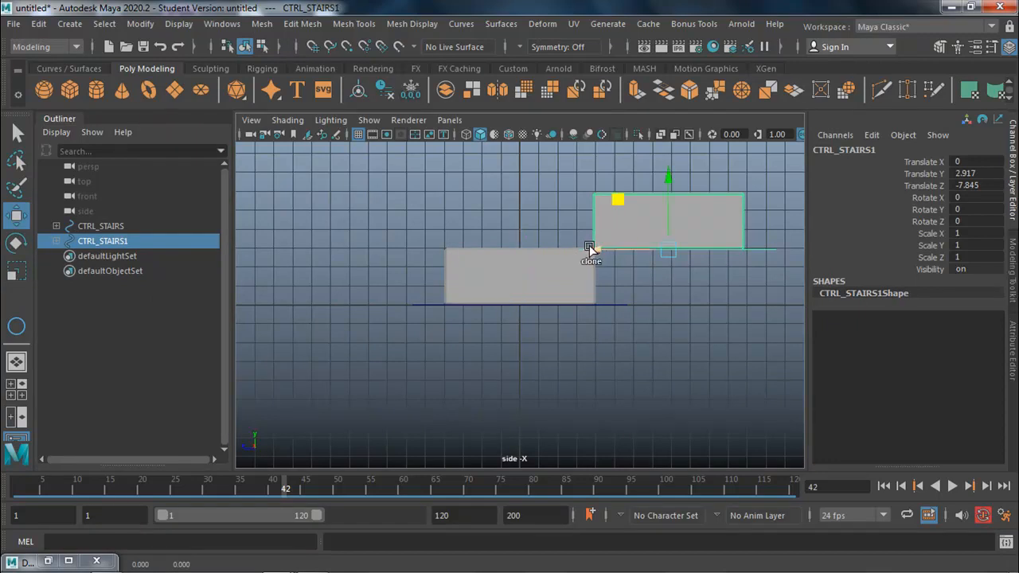
Repeat the duplication with the same offset to add four more stairs, up to CTRL_STAIRS5
key("shift+d")
key("shift+d")
key("shift+d")
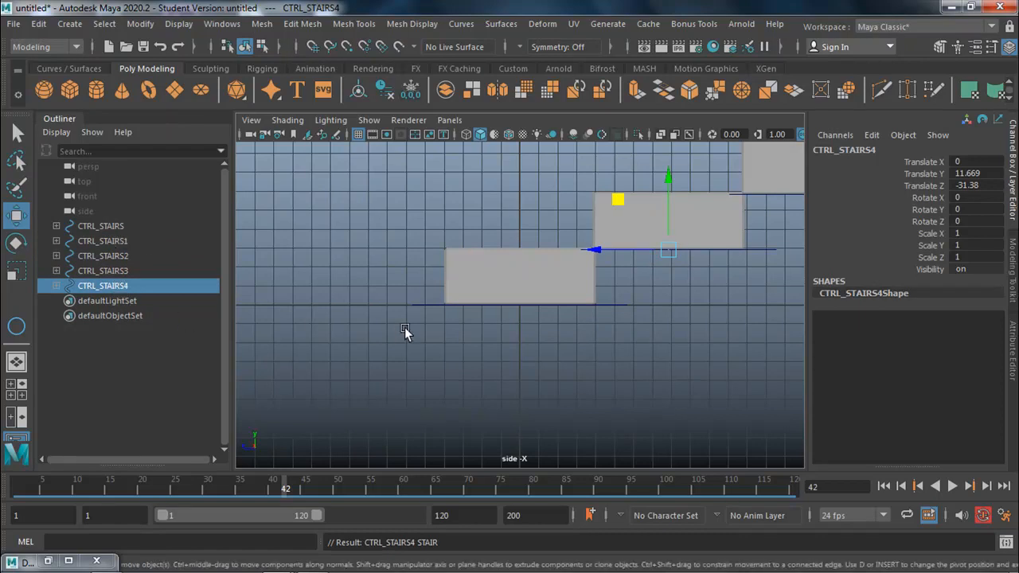
key("space")
key("space")
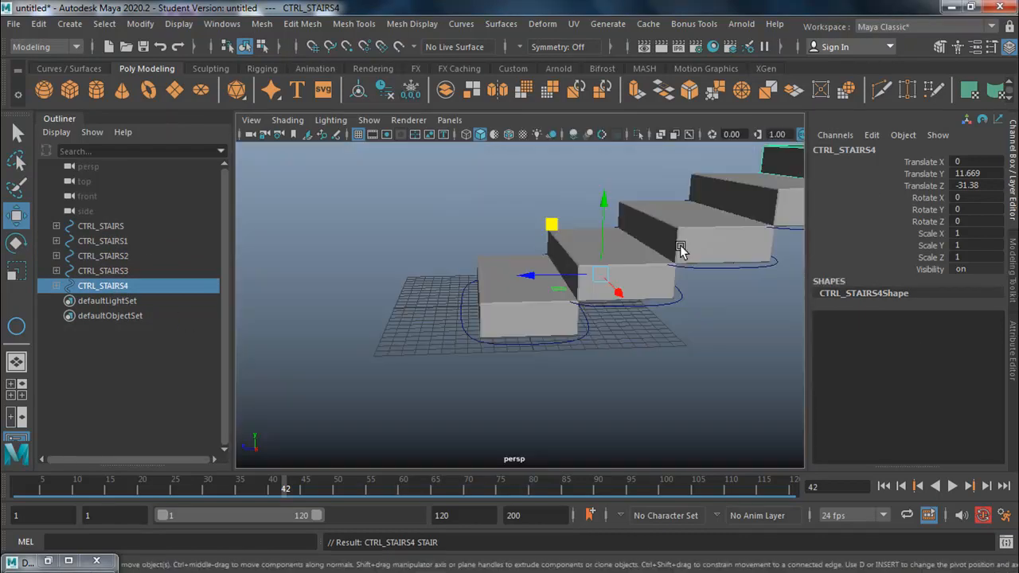
scroll(675, 248, "down", 5)
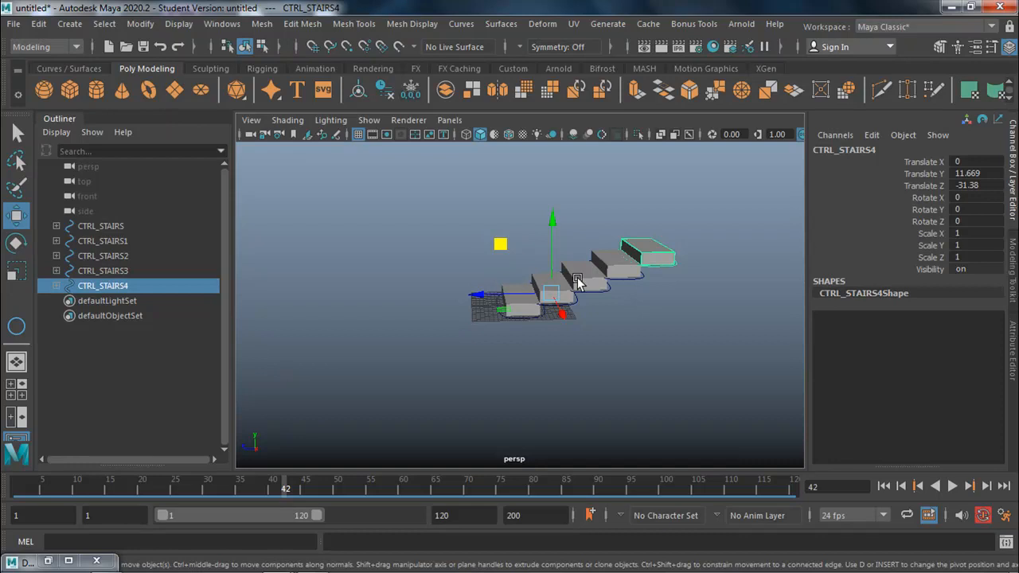
key("shift+d")
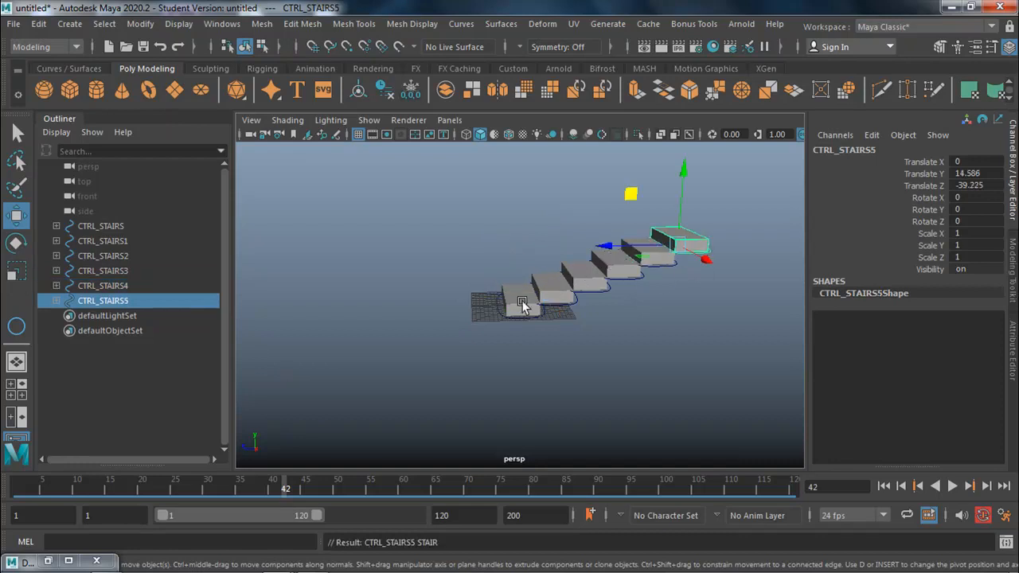
left_click_drag(510, 321, 480, 337, "alt")
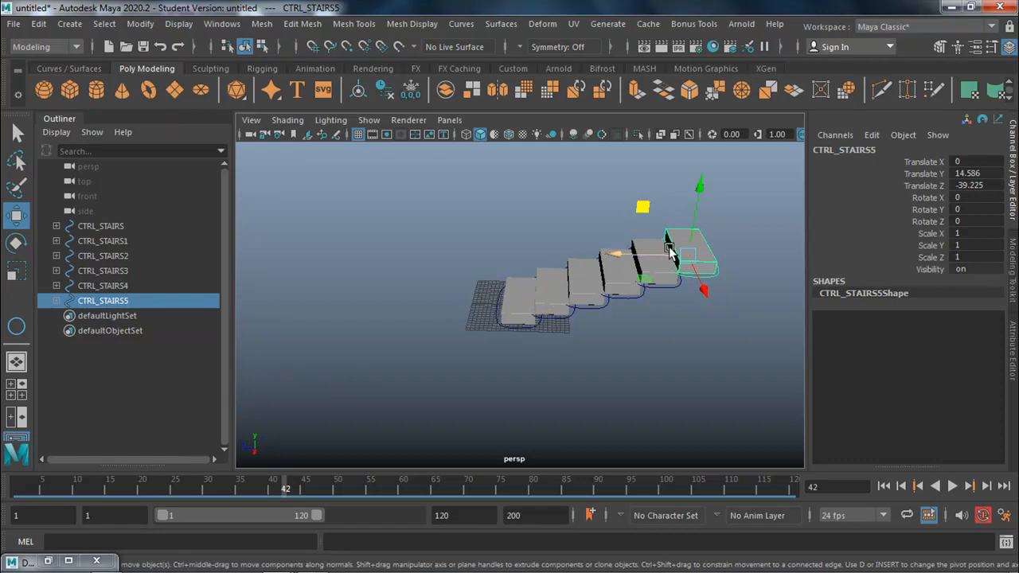
Copy the first stair box's keyframes from the timeline range of frames 1 to 33
left_click(503, 296)
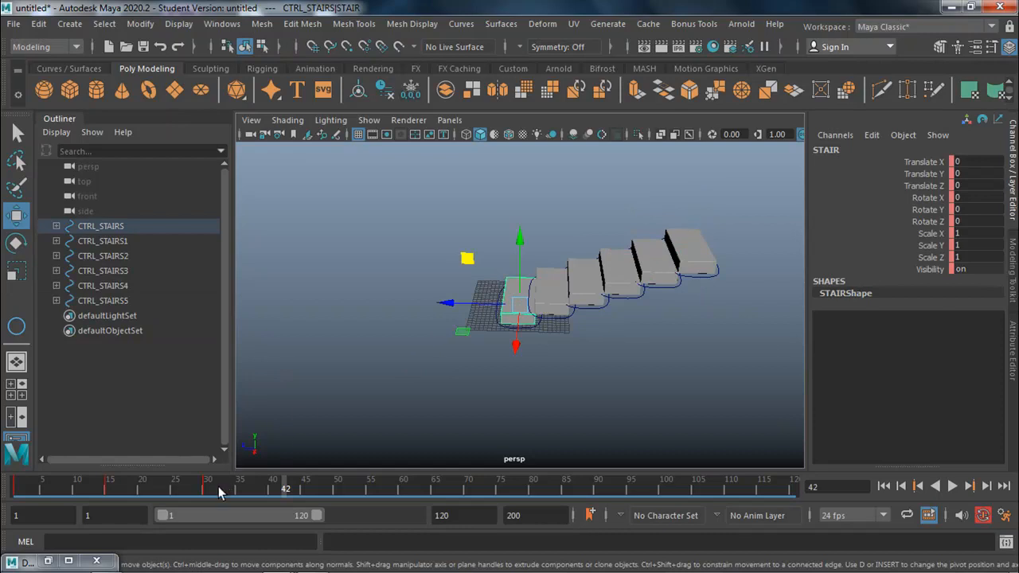
left_click_drag(218, 486, 8, 507, "shift")
right_click(46, 487)
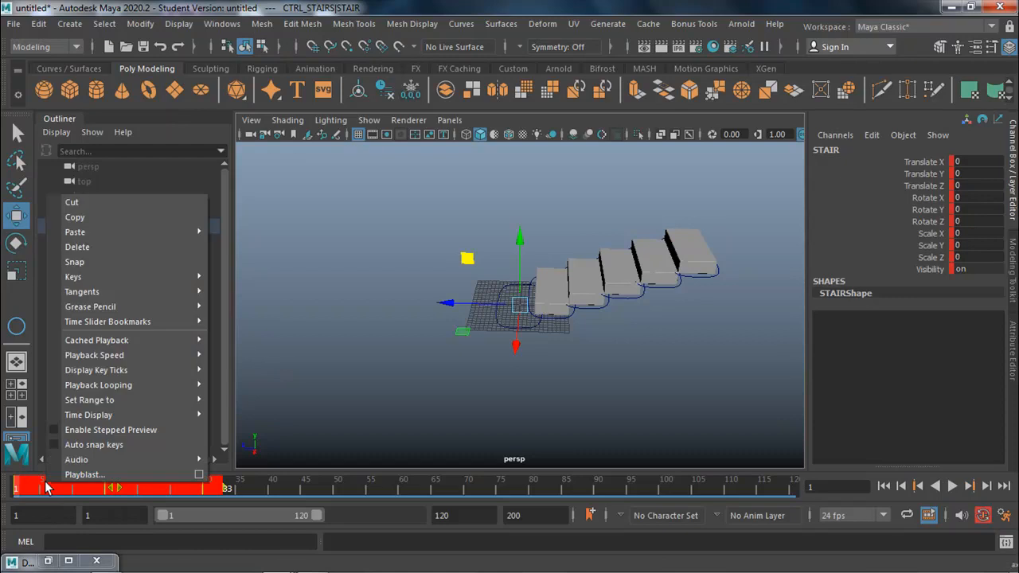
left_click(124, 216)
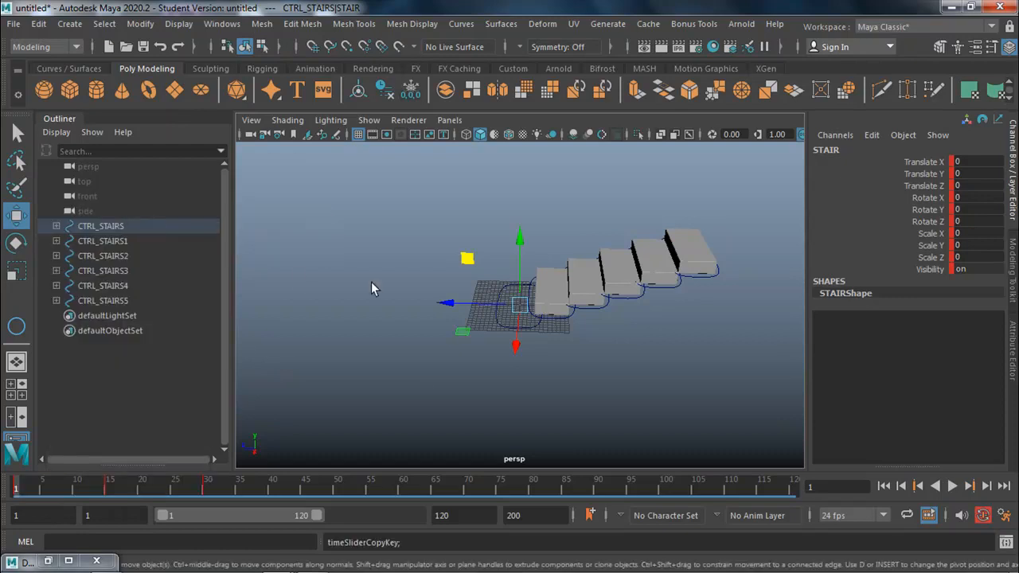
Paste the copied keyframes at frame 1 onto the stair boxes of CTRL_STAIRS1 through CTRL_STAIRS5
left_click(549, 294)
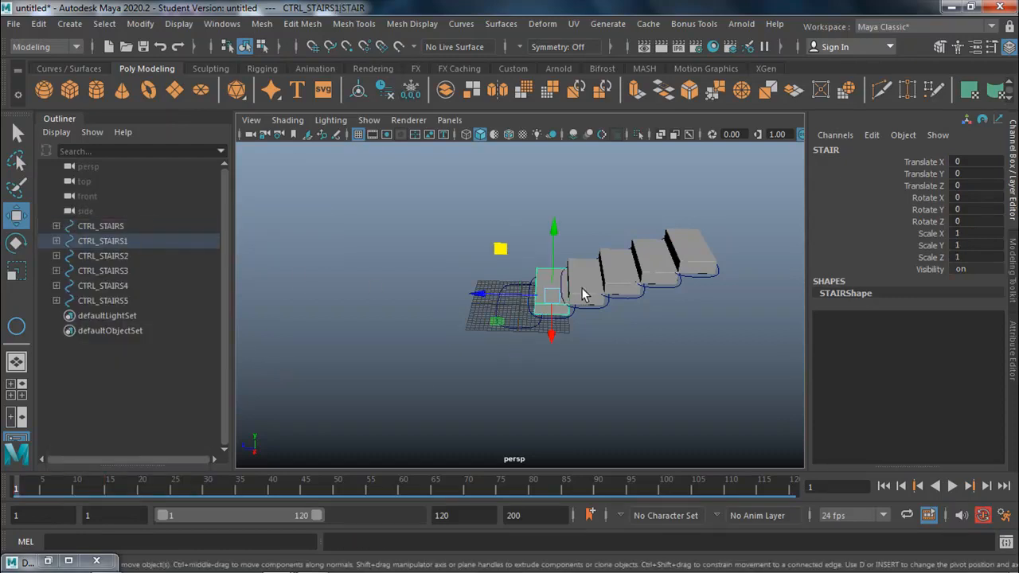
left_click(585, 288, "shift")
left_click(616, 280, "shift")
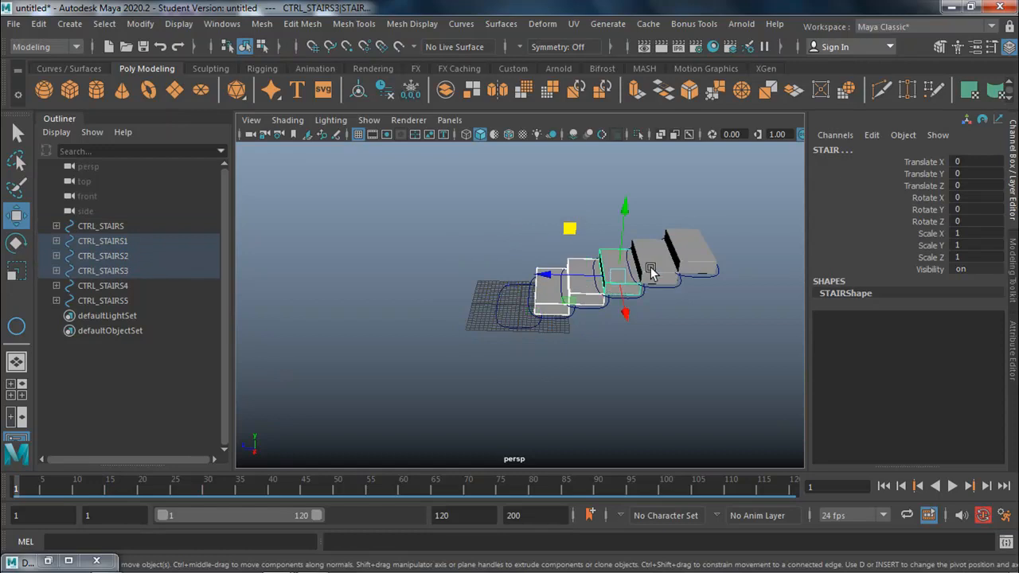
left_click(650, 271, "shift")
left_click(689, 254, "shift")
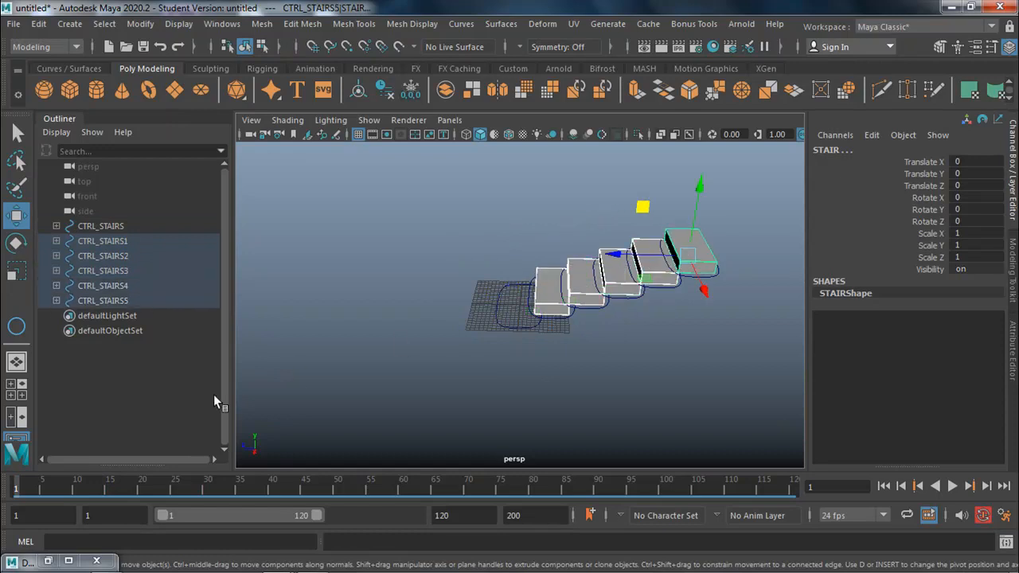
right_click(57, 489)
mouse_move(98, 239)
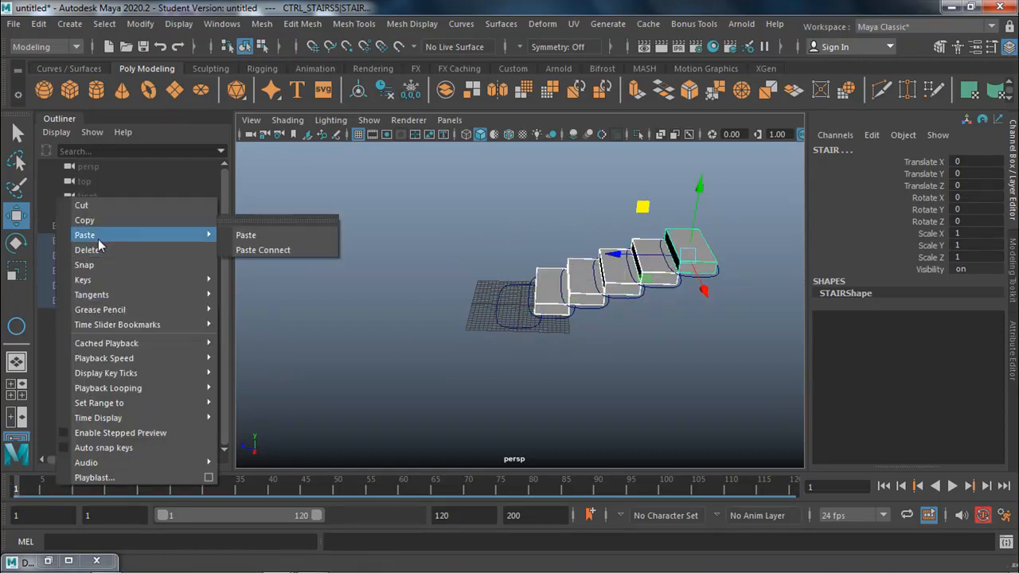
left_click(261, 236)
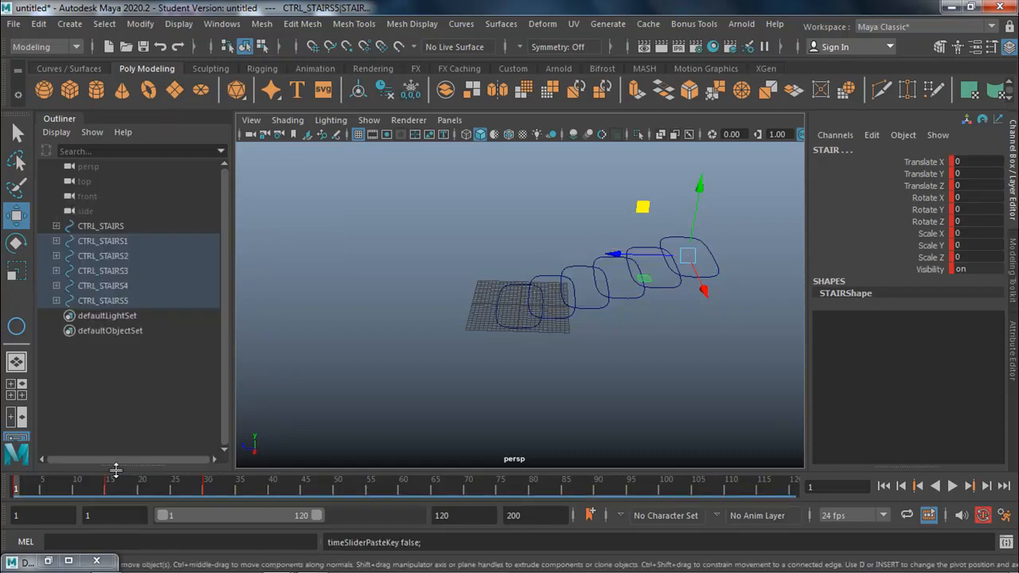
Scrub the timeline through to frame 43 to review all the stairs animating together
left_click_drag(16, 489, 253, 489)
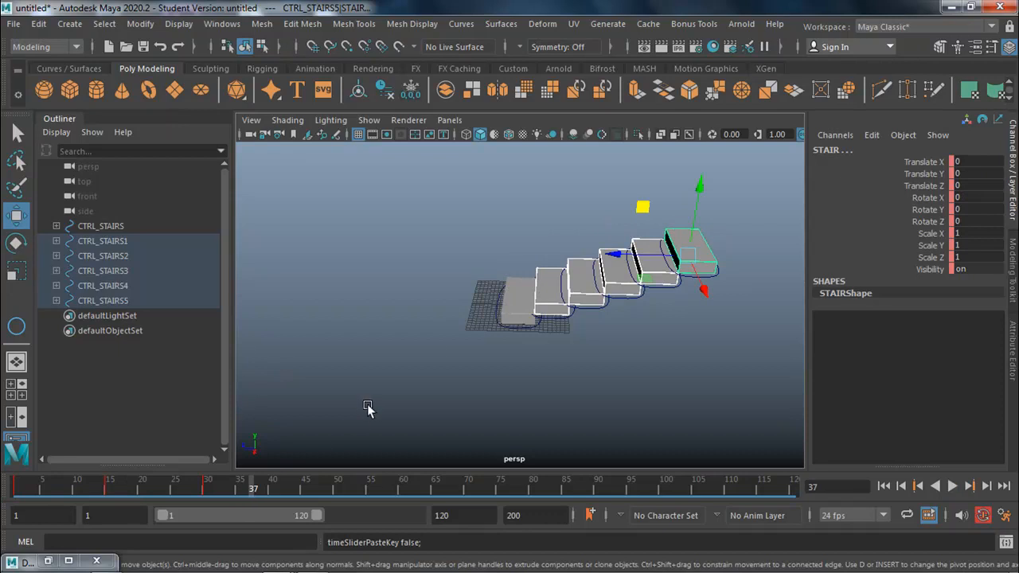
left_click(363, 407)
left_click_drag(467, 381, 549, 265, "alt")
left_click_drag(109, 492, 293, 493)
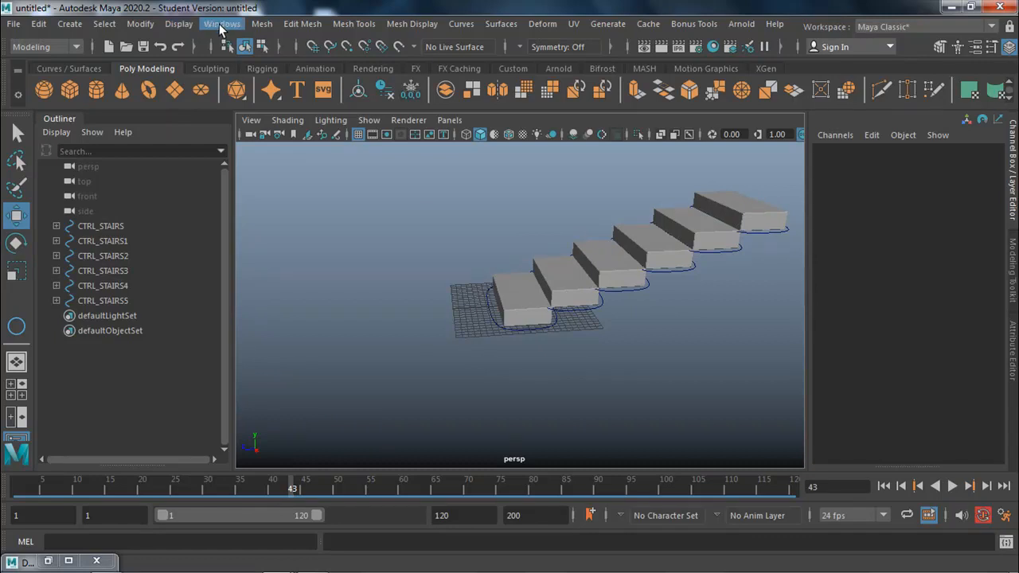
Open the Dope Sheet and load the keys of all six stair boxes, selecting them in order from the lowest to the highest
left_click(222, 24)
mouse_move(249, 110)
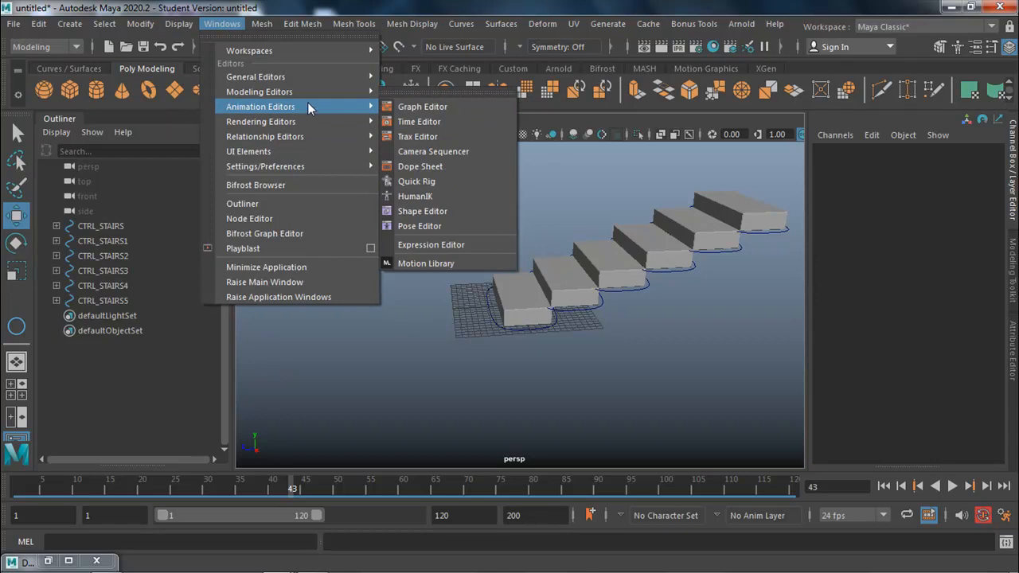
mouse_move(355, 112)
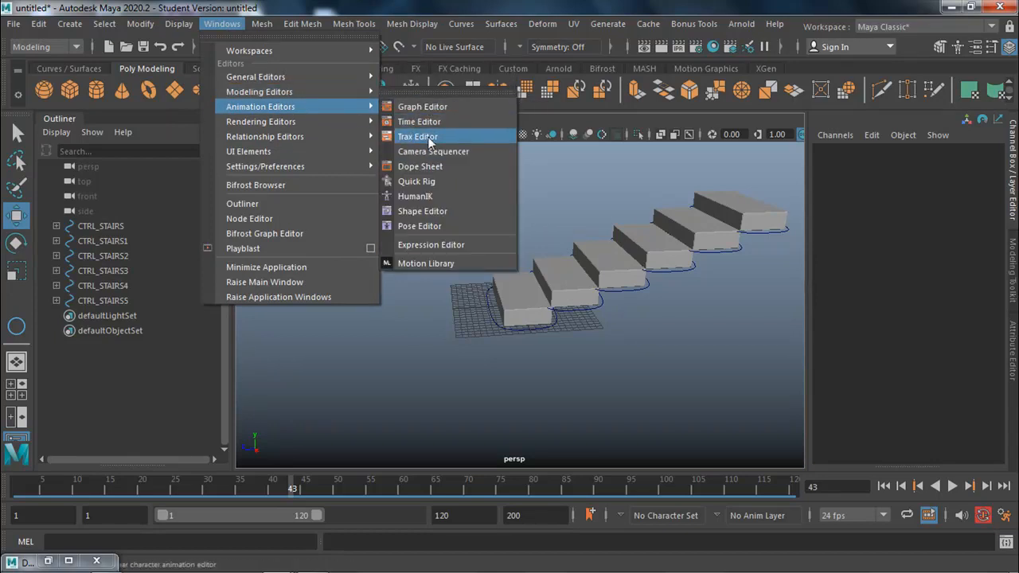
left_click(421, 166)
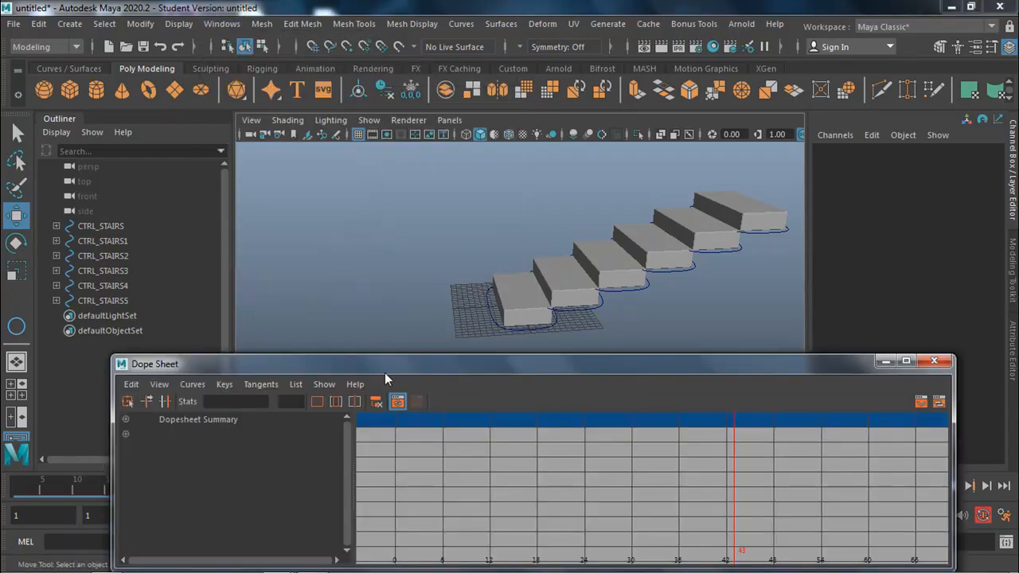
left_click(525, 307)
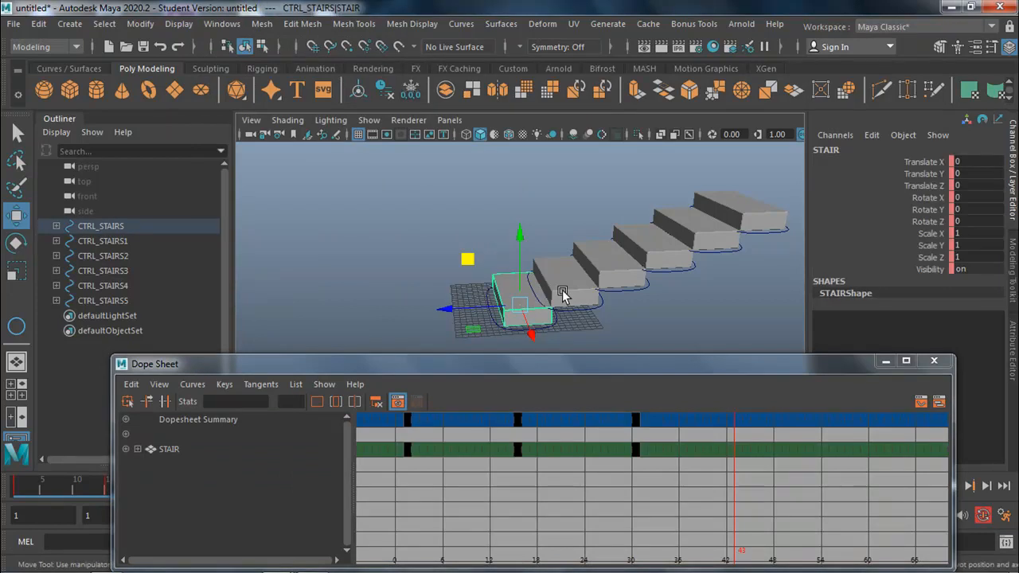
left_click(597, 283, "shift")
left_click(632, 259, "shift")
left_click(673, 256, "shift")
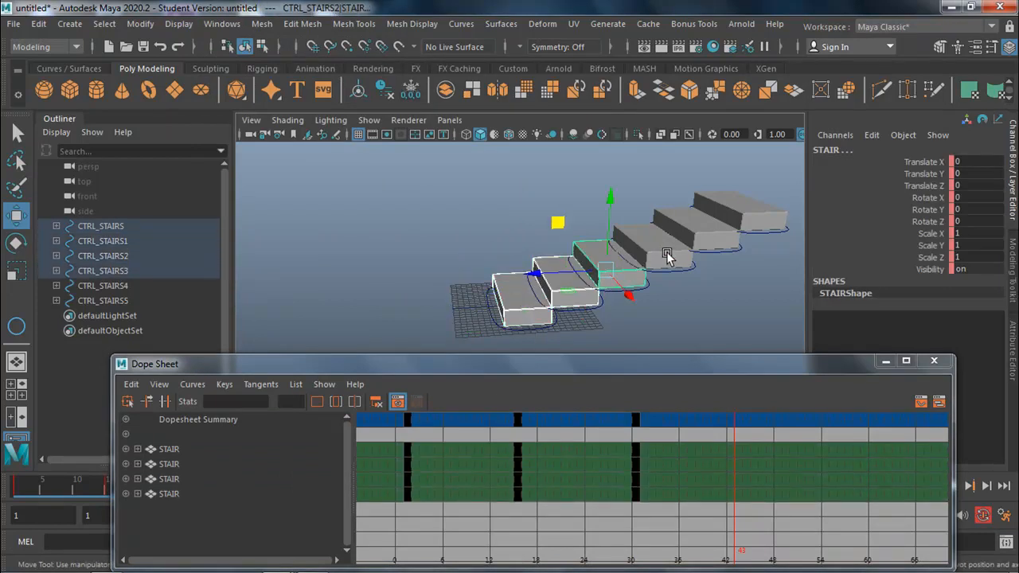
left_click(704, 233, "shift")
left_click(735, 222, "shift")
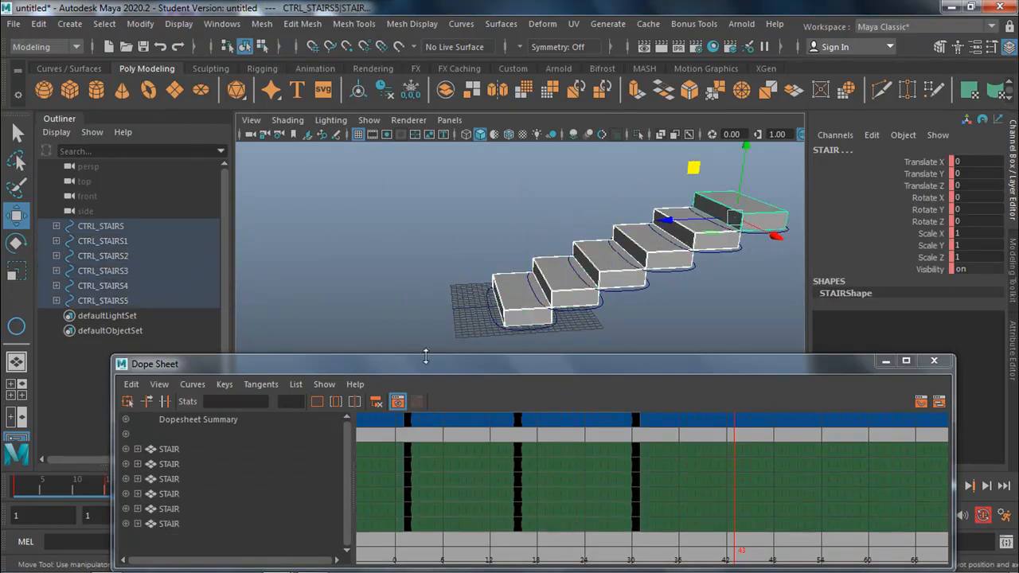
Stagger the second, third and fourth stairs' keys in the Dope Sheet so each starts about 14 frames after the previous stair
left_click(171, 450)
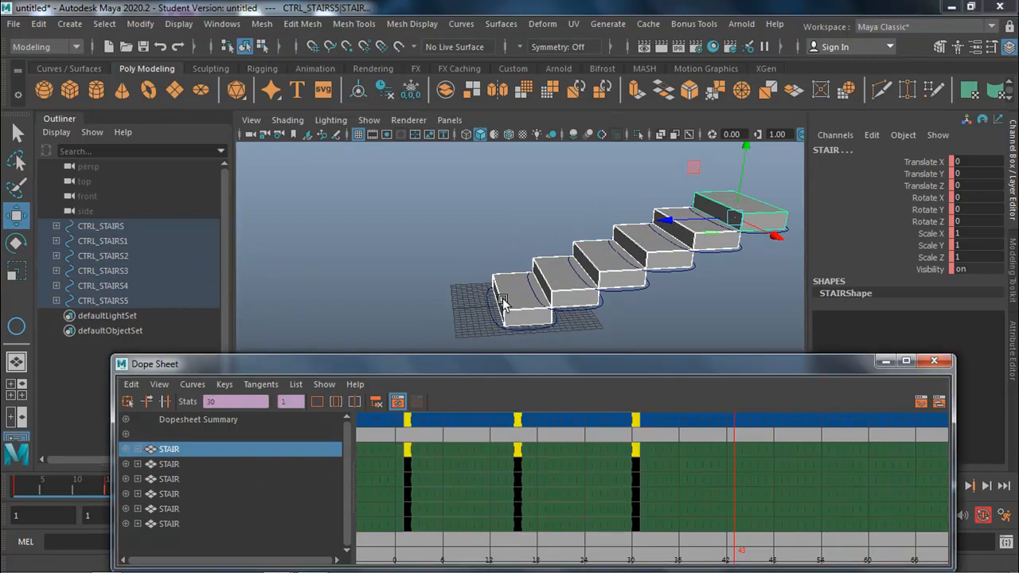
left_click(169, 465)
left_click_drag(405, 467, 515, 469)
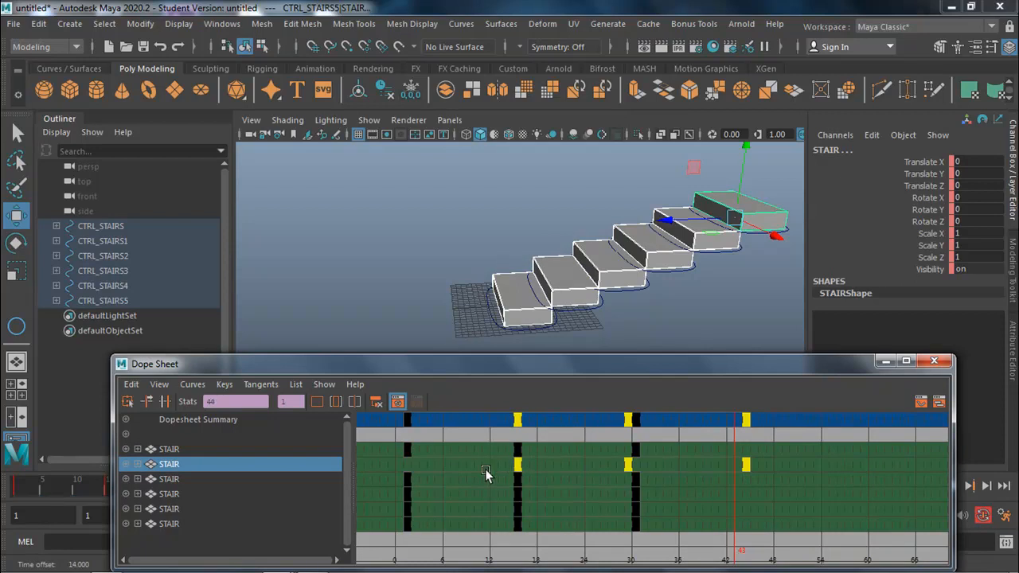
left_click(165, 480)
left_click_drag(406, 494, 630, 494)
left_click(176, 493)
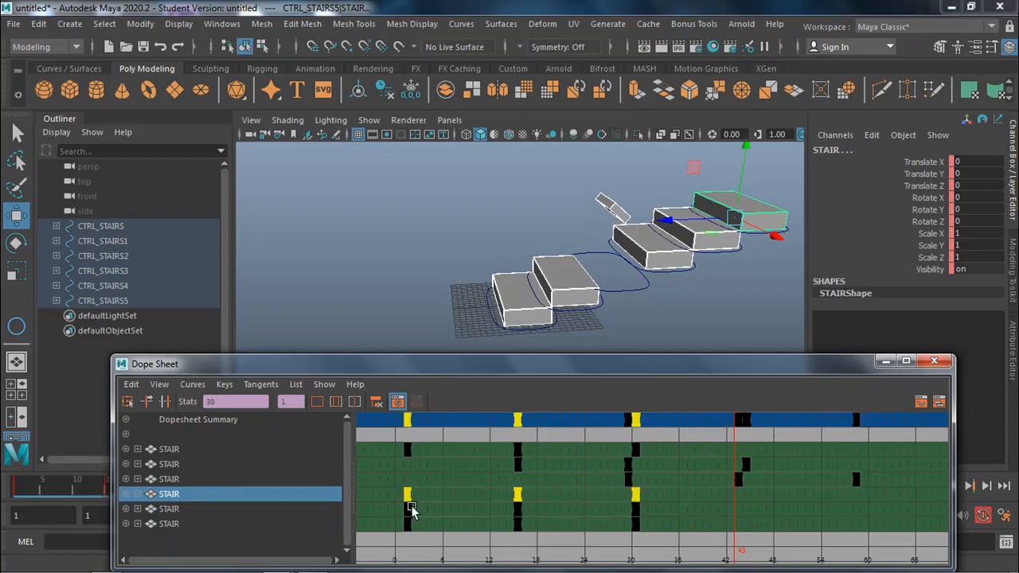
left_click_drag(414, 509, 736, 506)
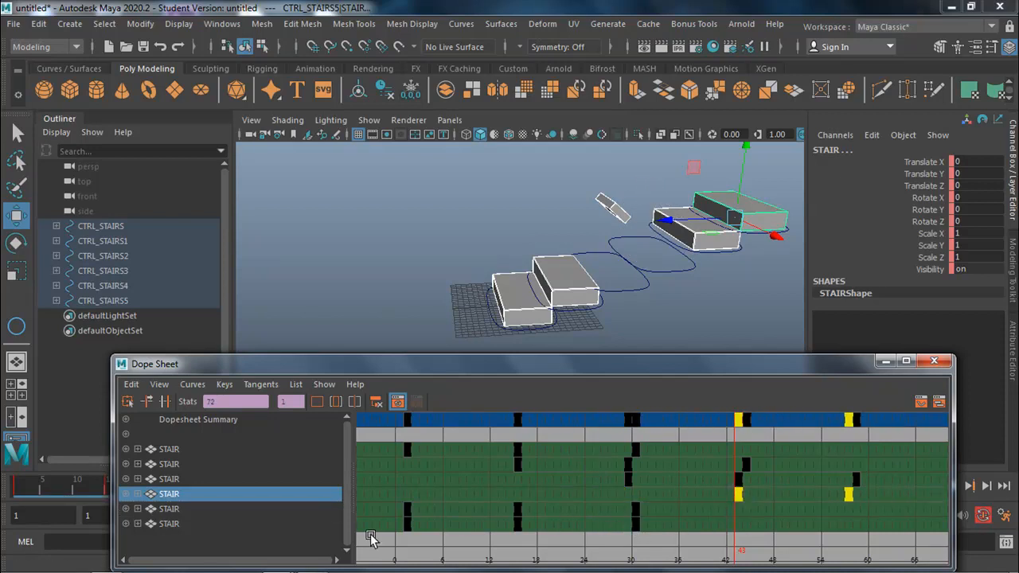
Shift the fifth and sixth stairs' keys forward with the same 14-frame stagger and close the Dope Sheet
left_click(179, 514)
left_click_drag(405, 508, 852, 541)
scroll(761, 556, "down", 5)
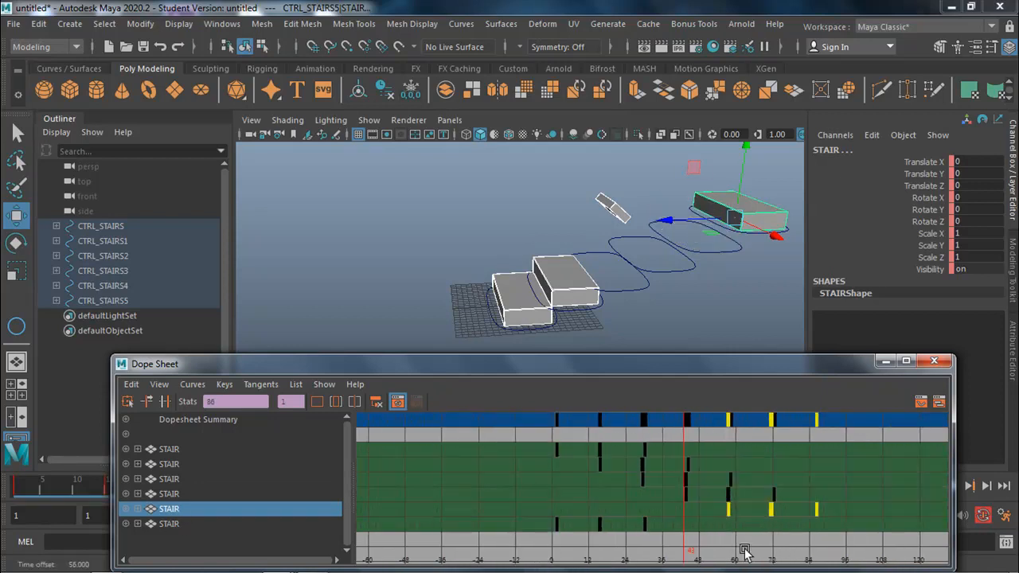
left_click(178, 526)
left_click_drag(557, 529, 769, 536)
left_click(934, 364)
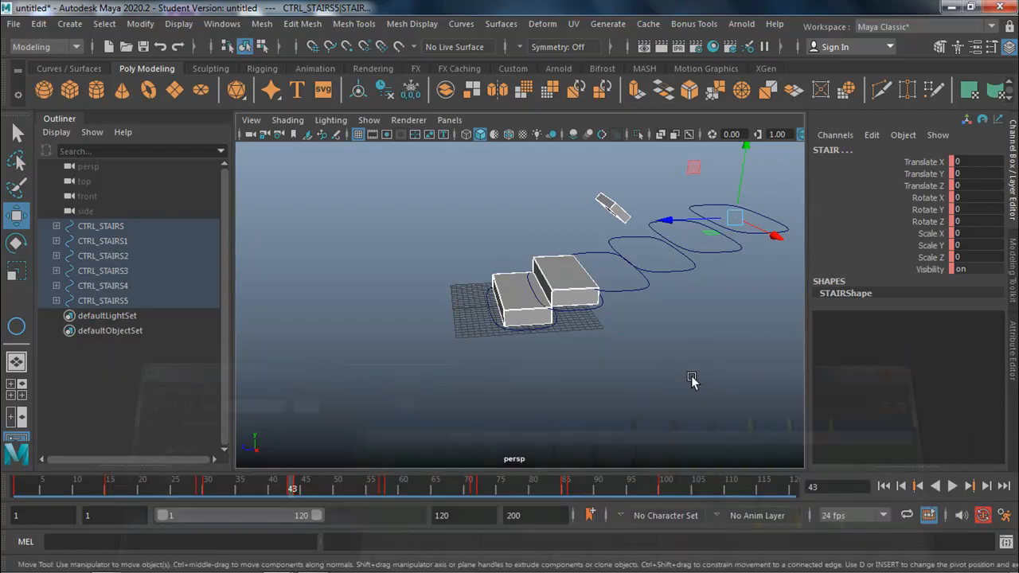
Deselect the stairs and play the animation to check the staggered timing, stopping at frame 106
left_click(666, 427)
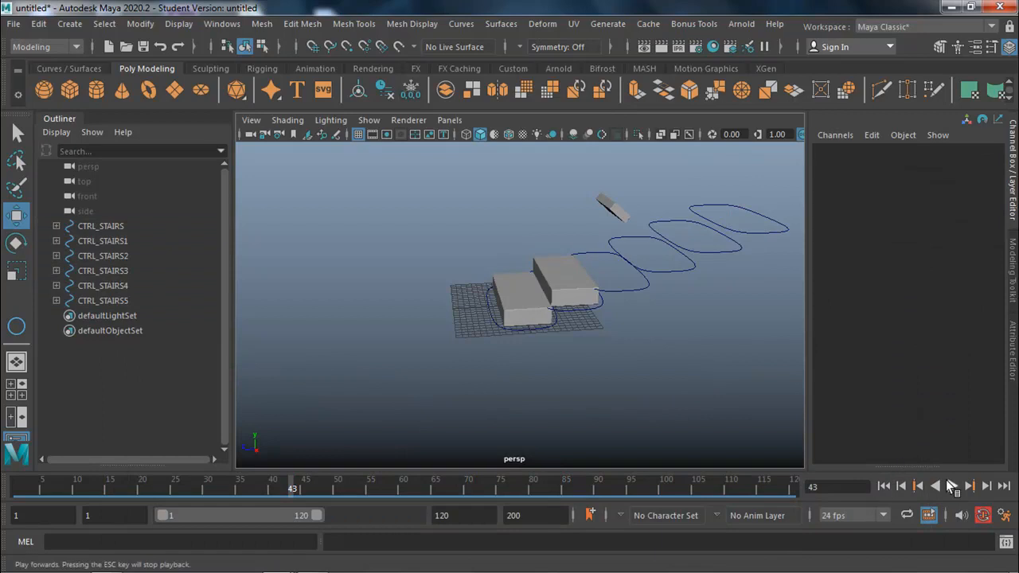
left_click(952, 486)
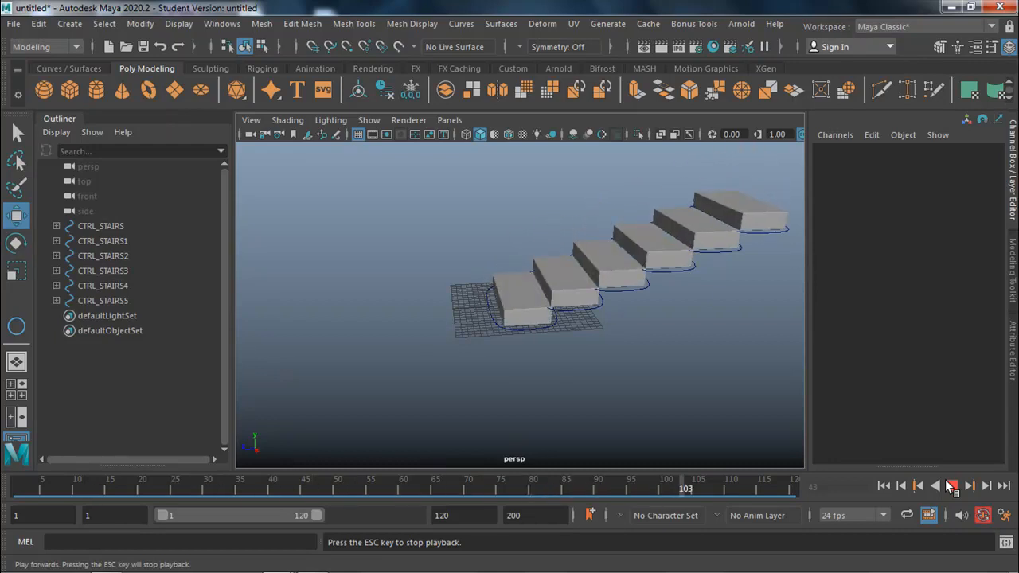
left_click(951, 486)
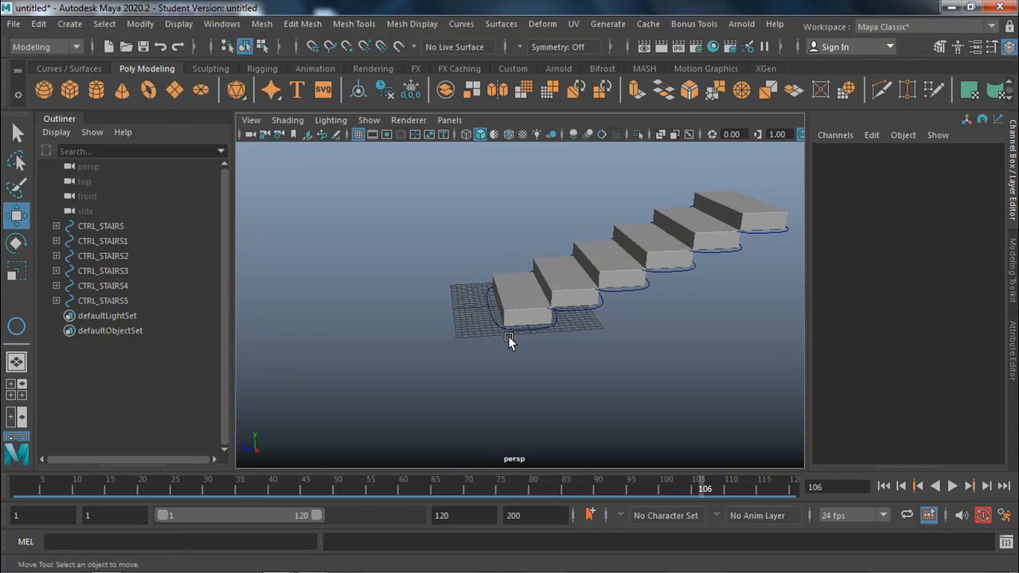
Reopen the Dope Sheet and select all six stair boxes again to list their staggered keys
left_click(233, 26)
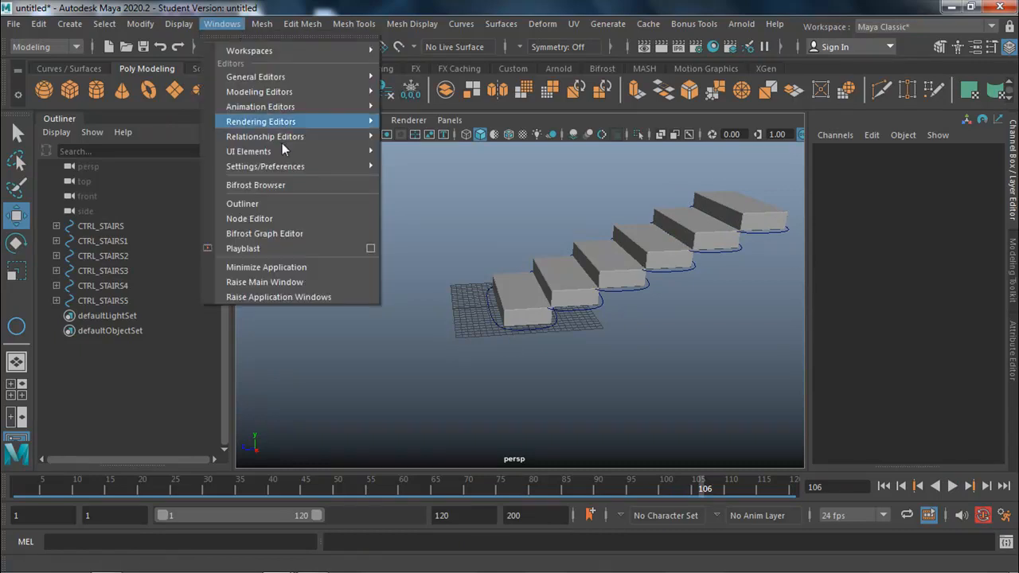
mouse_move(314, 108)
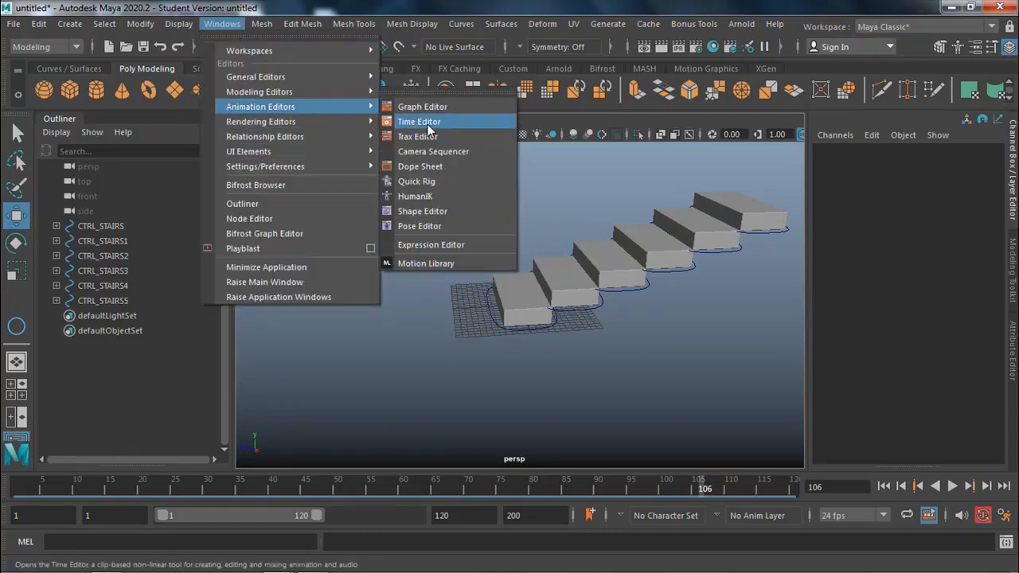
left_click(420, 166)
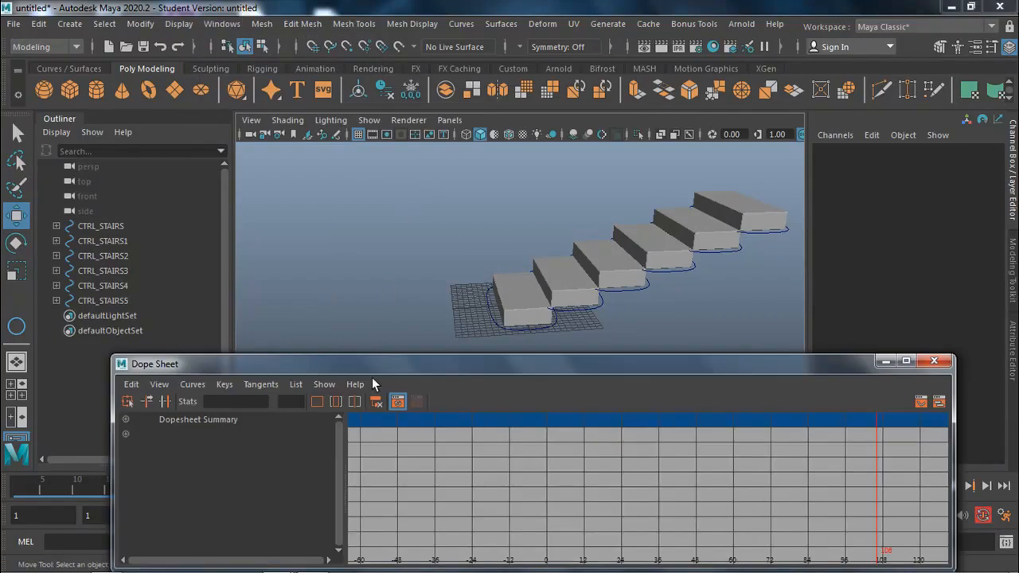
left_click_drag(378, 369, 385, 316)
left_click(530, 303)
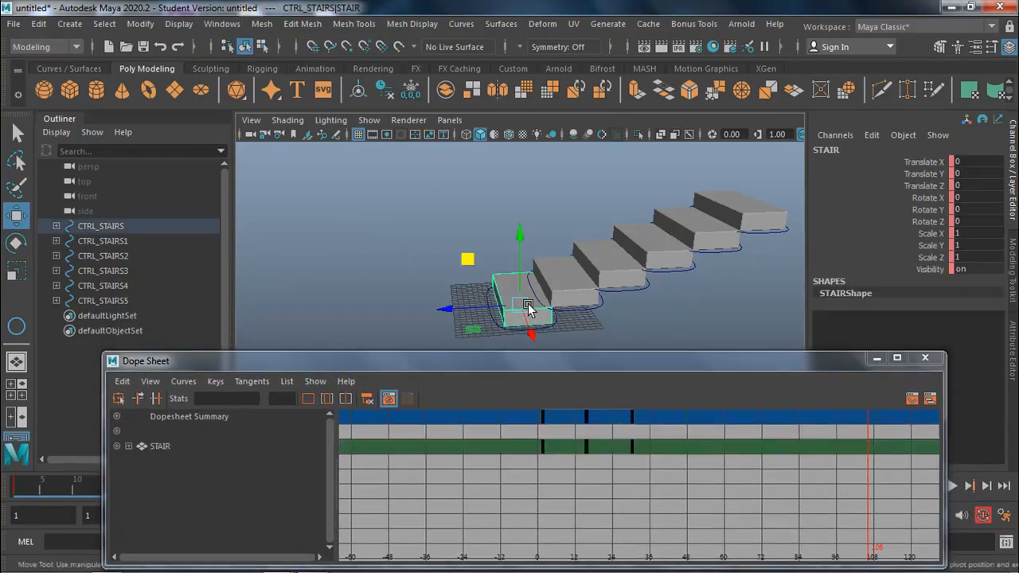
left_click(577, 288, "shift")
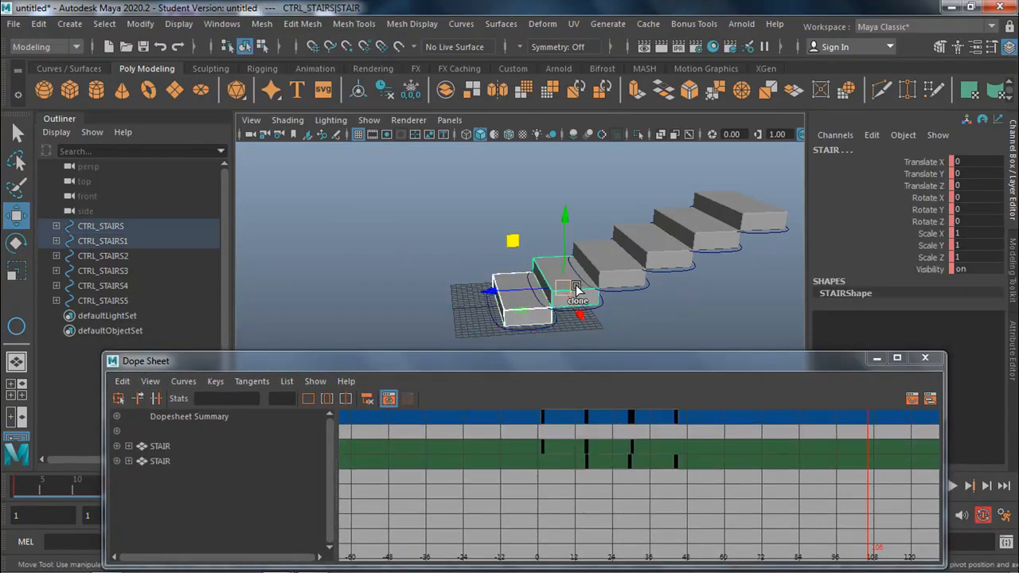
left_click(617, 274, "shift")
left_click(678, 250, "shift")
left_click(700, 234, "shift")
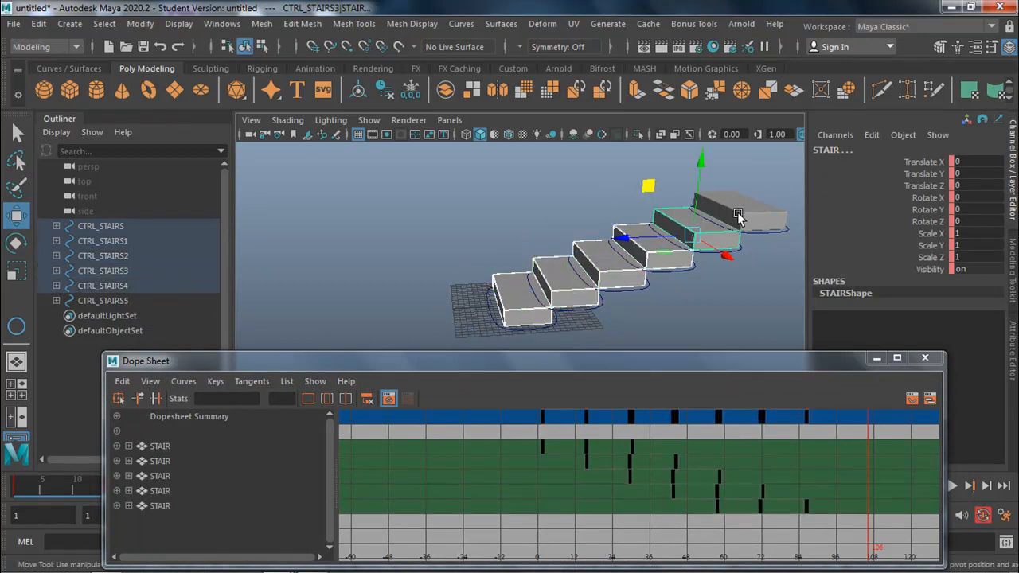
left_click(737, 215, "shift")
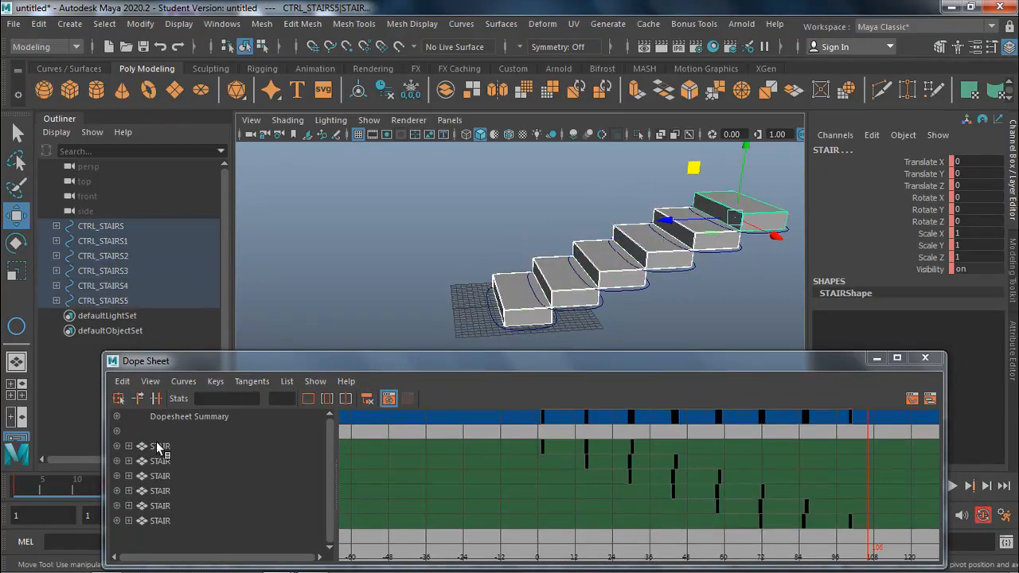
Select all keys through the Dopesheet Summary and scale their timing from frame 1 so the last key falls at about frame 50
left_click(18, 274)
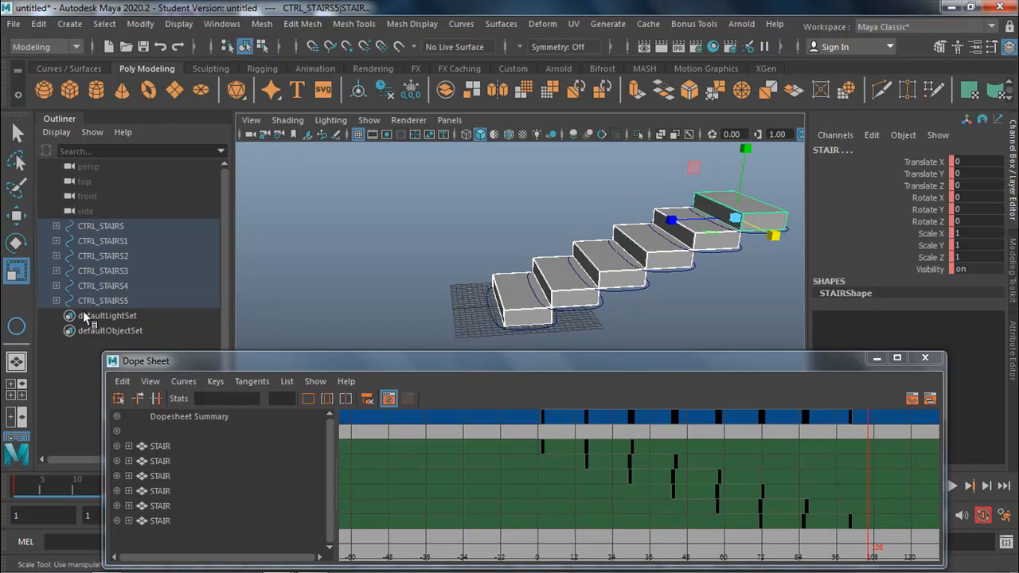
left_click(174, 416)
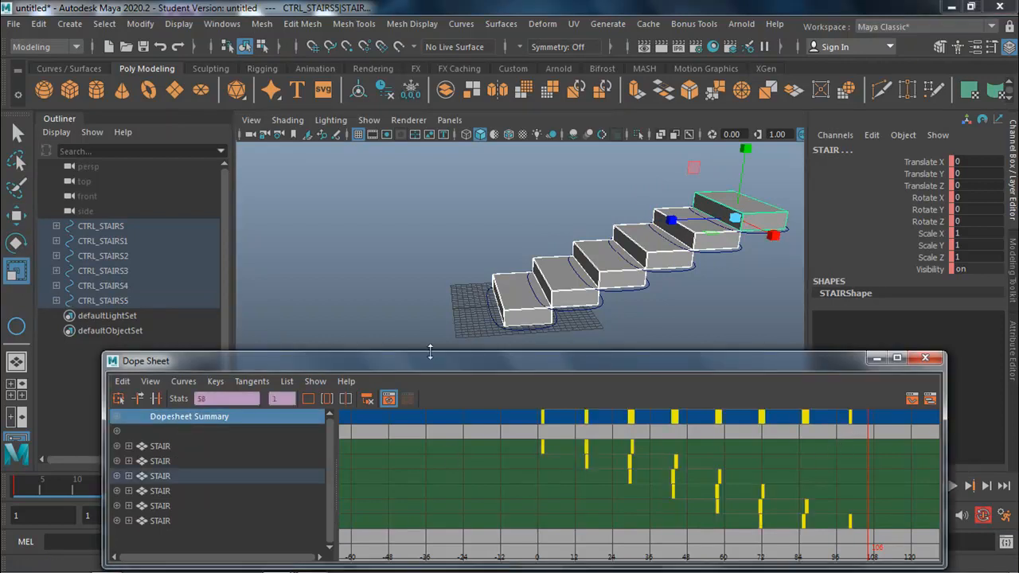
left_click(674, 416)
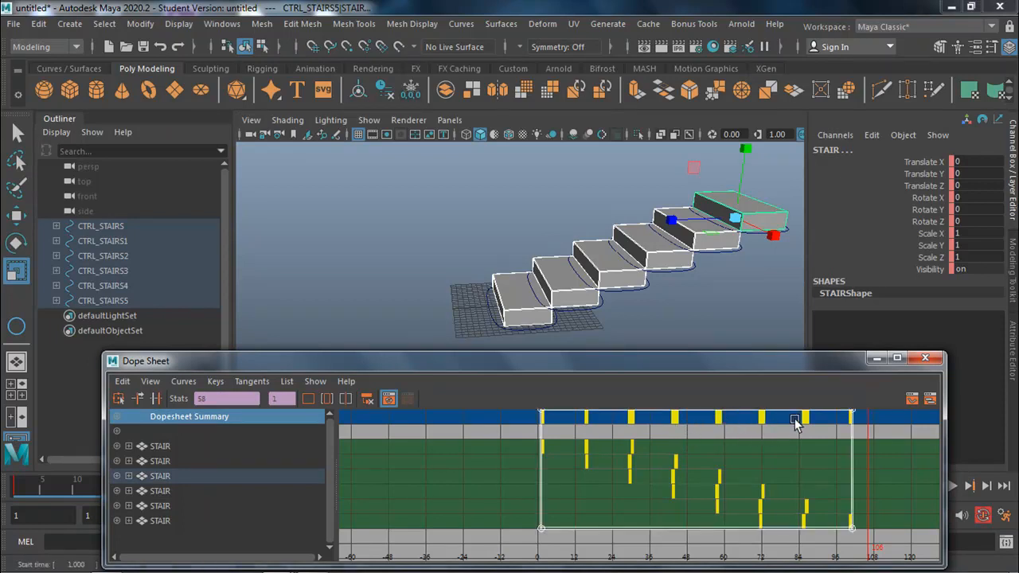
left_click_drag(854, 532, 694, 523)
Play the sped-up staircase animation, close the Dope Sheet, view the stairs from a closer angle and stop playback at frame 91
left_click_drag(718, 368, 585, 362)
left_click(950, 487)
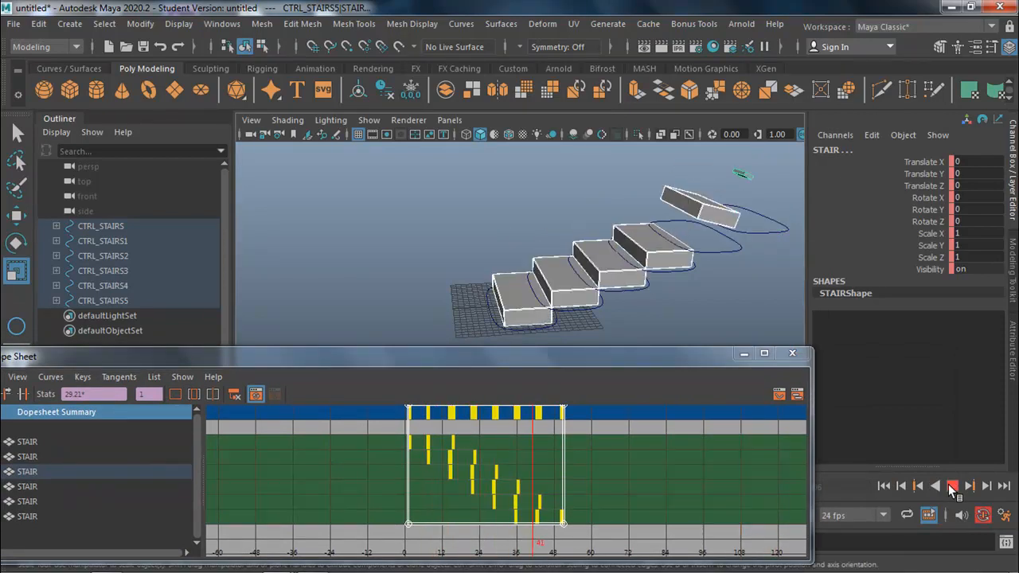
left_click(793, 354)
left_click_drag(501, 387, 541, 371, "alt")
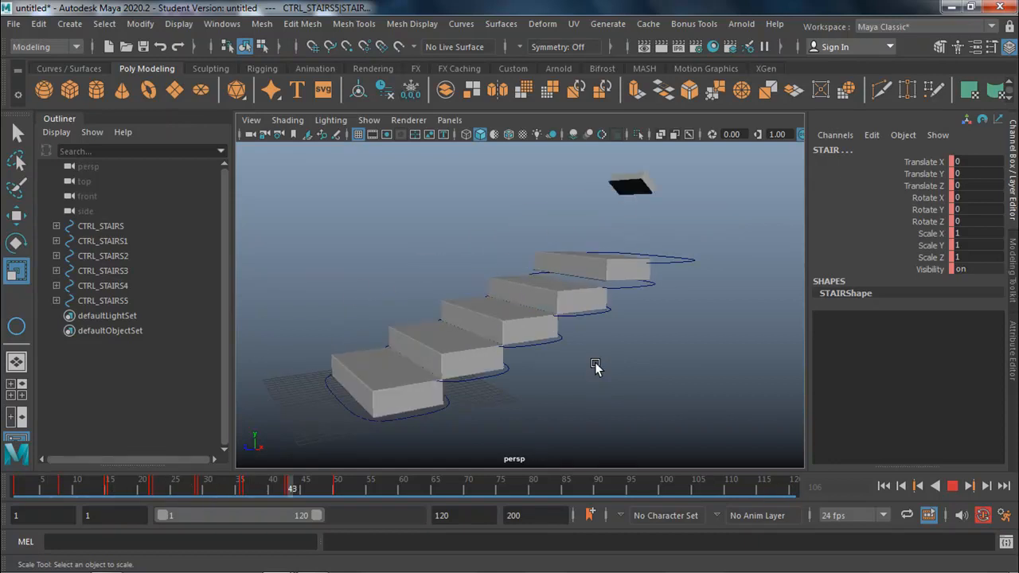
left_click(952, 485)
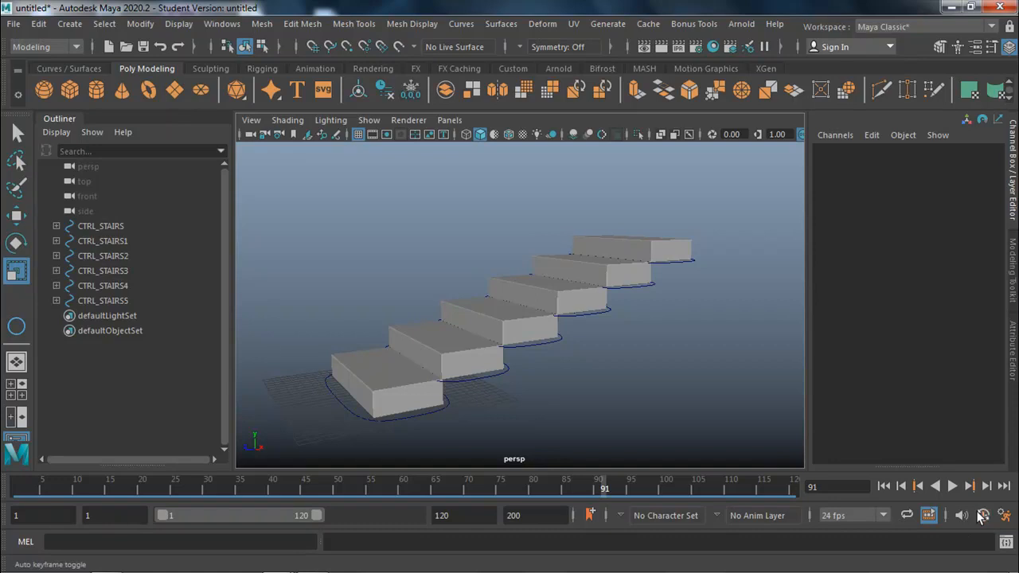
Start a new empty scene and discard the unsaved changes to the staircase scene
left_click(14, 24)
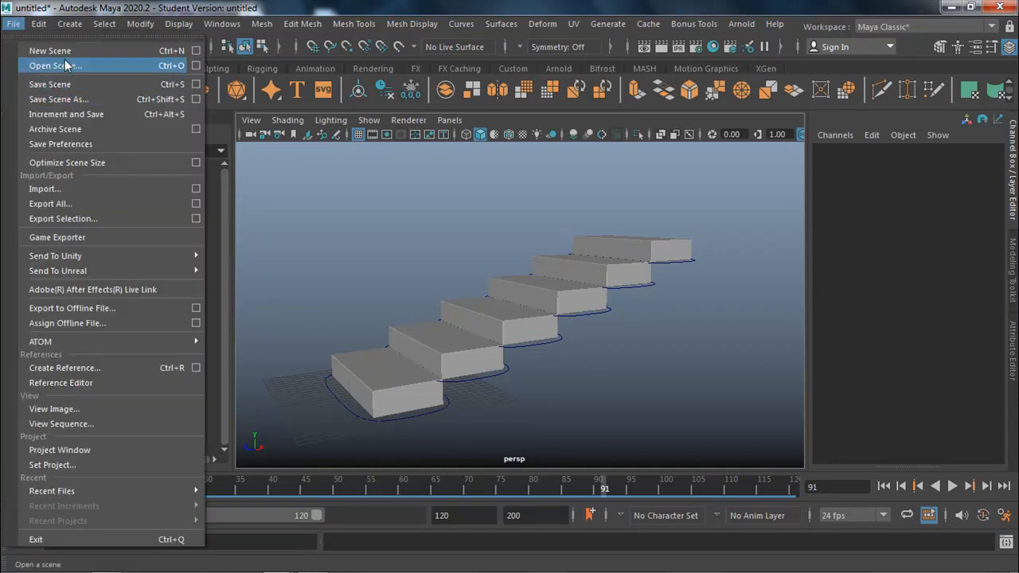
left_click(67, 56)
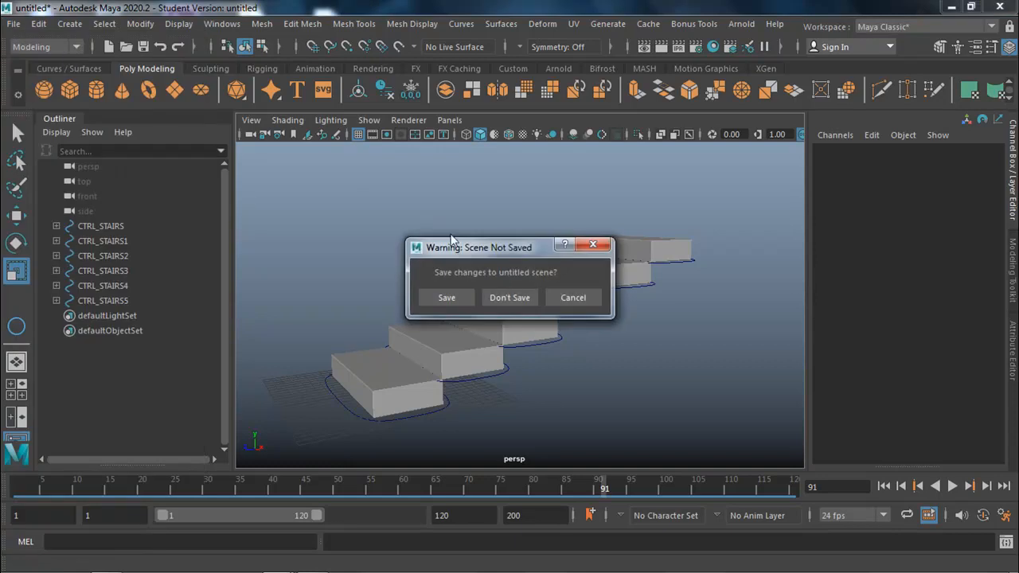
left_click(512, 296)
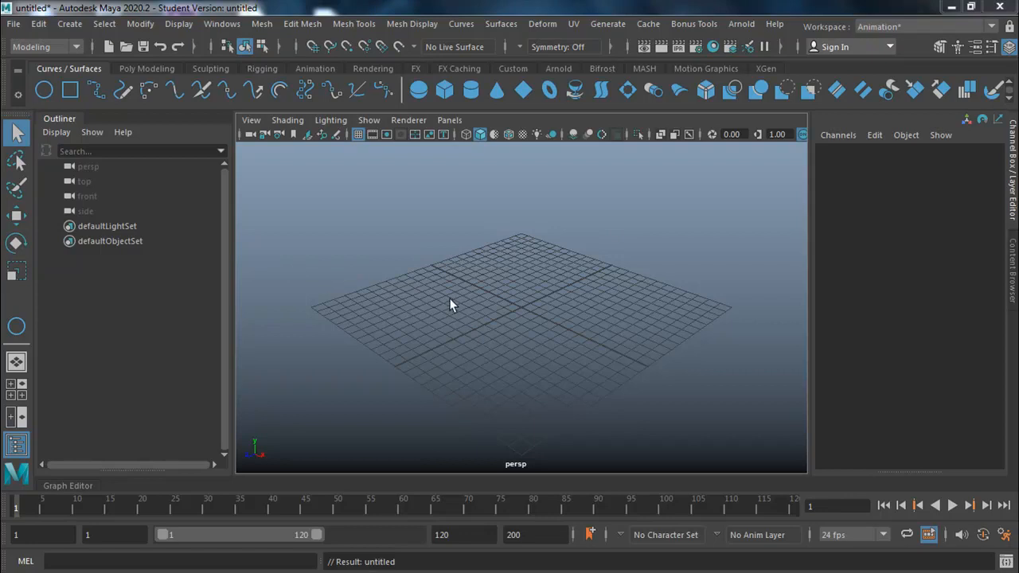
Create a polygon sphere near the centre of the grid and set its radius to 3
left_click(122, 69)
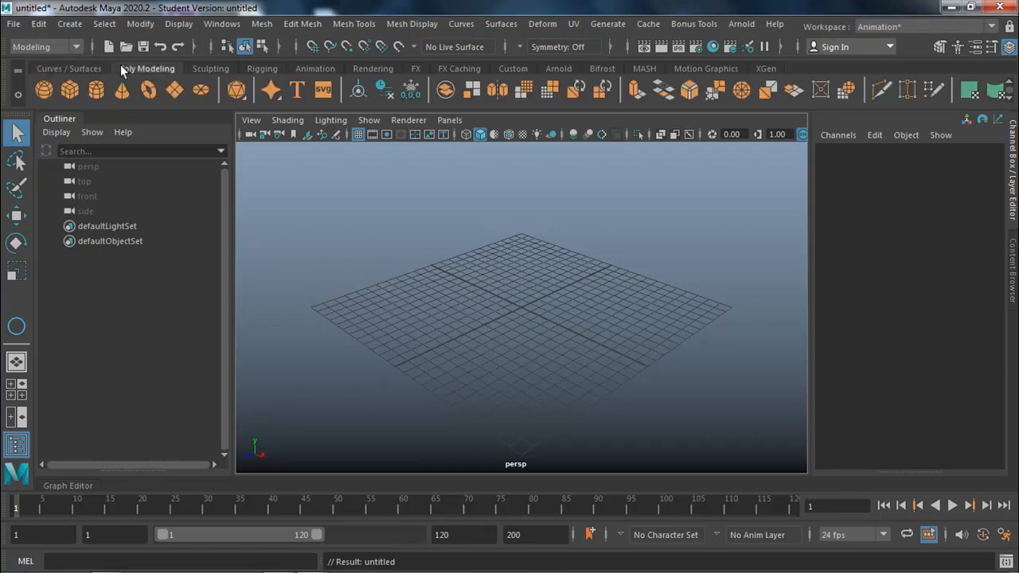
left_click(44, 90)
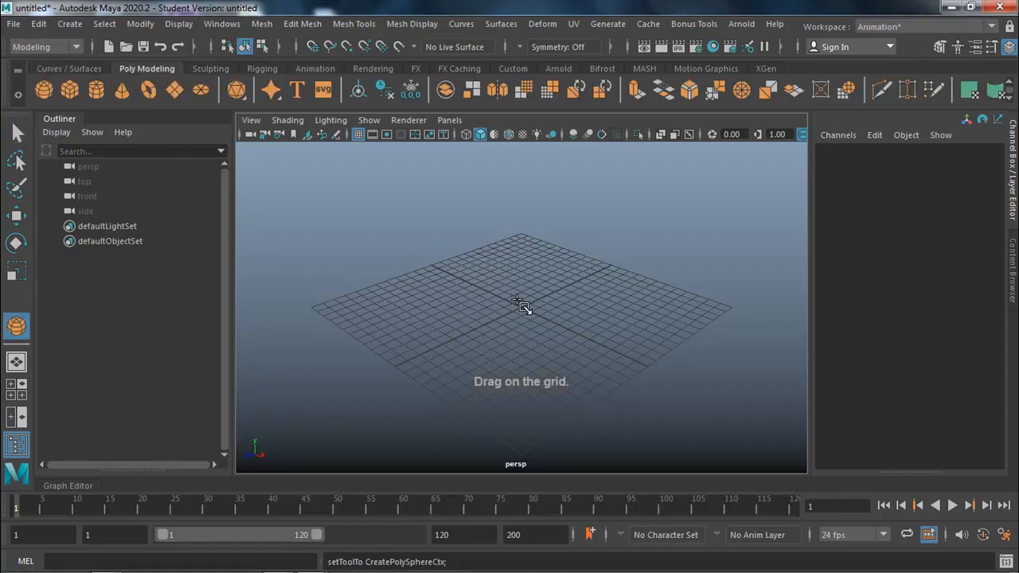
left_click_drag(518, 308, 538, 322)
left_click(981, 328)
type("3")
key("Return")
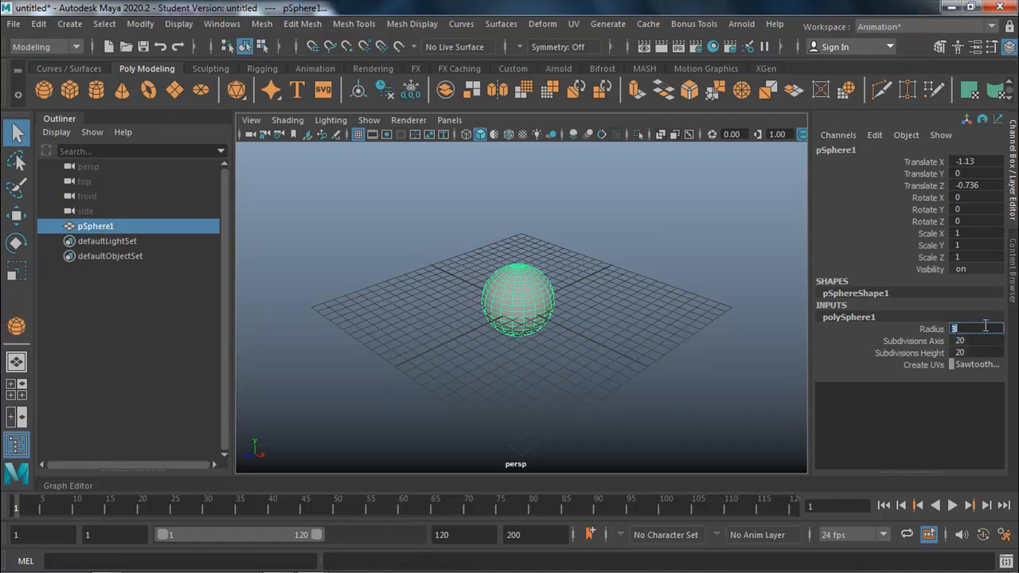
Centre the sphere on the origin and set its Translate Y to 3 so it rests on the grid
left_click_drag(996, 157, 988, 184)
type("0")
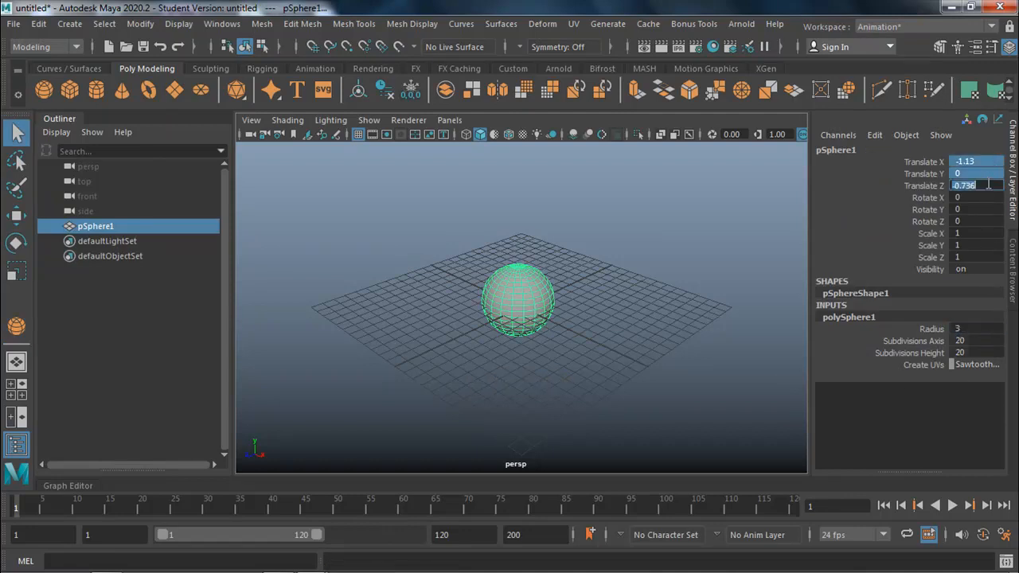
key("Return")
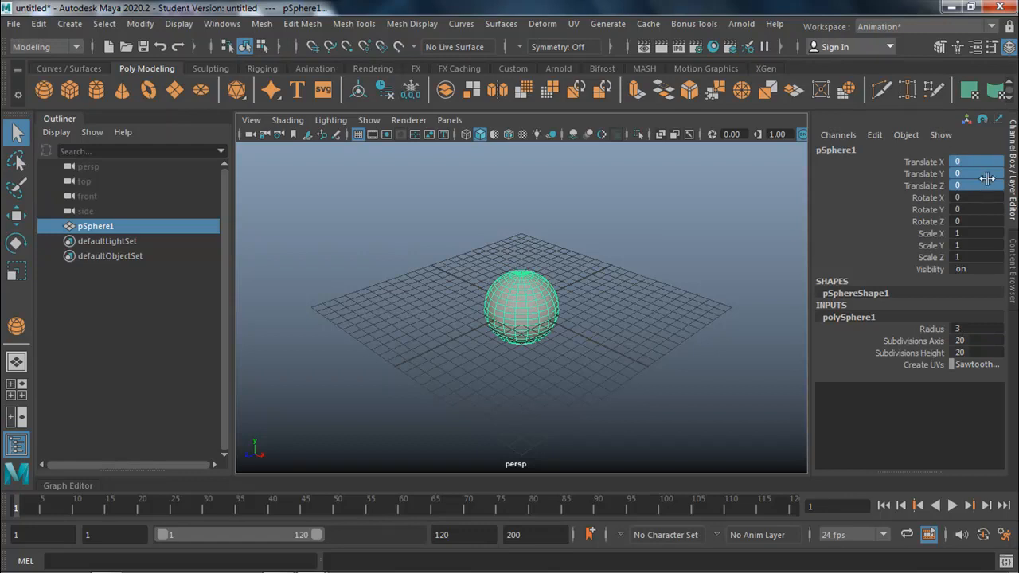
left_click(987, 178)
type("3")
key("Return")
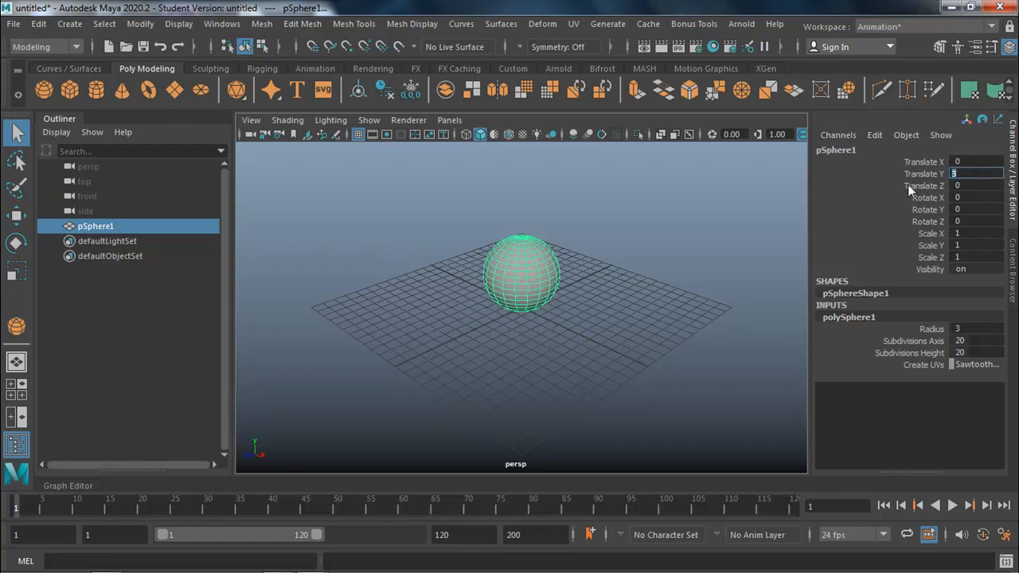
Draw a NURBS circle around the base of the sphere and set its Translate X, Y and Z to 0
left_click(77, 70)
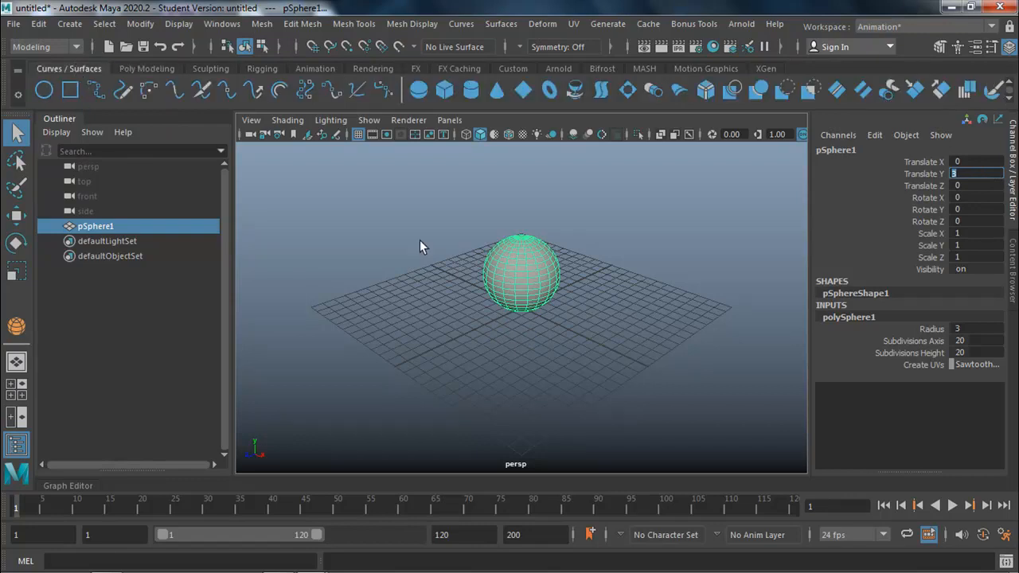
left_click(43, 90)
left_click_drag(516, 314, 554, 351)
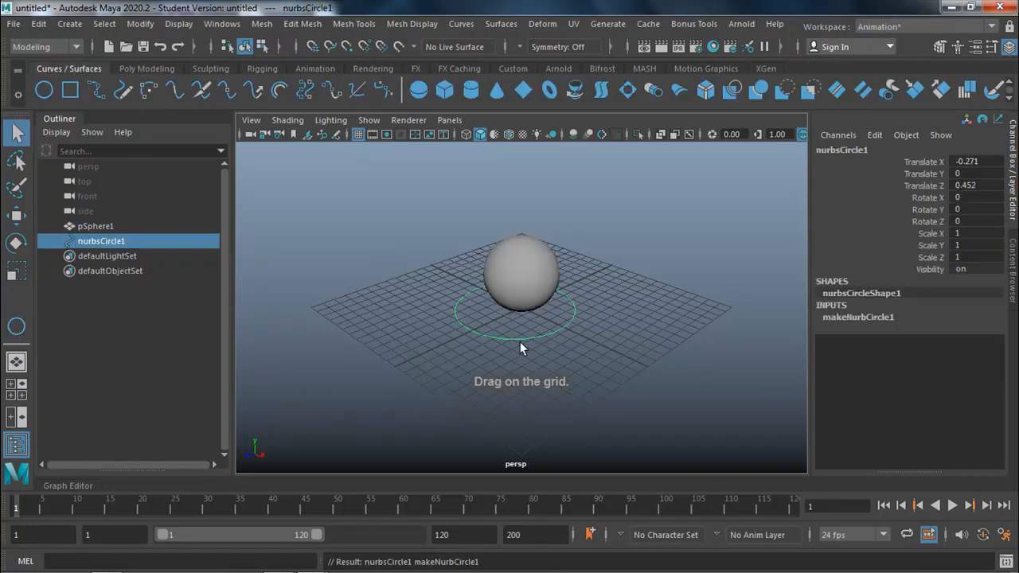
left_click_drag(983, 162, 982, 187)
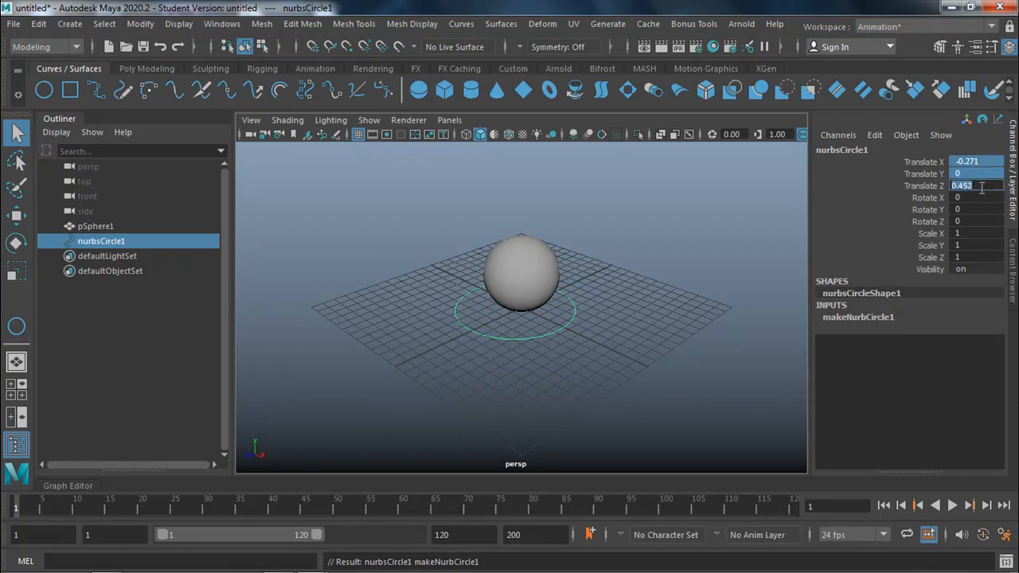
key("Return")
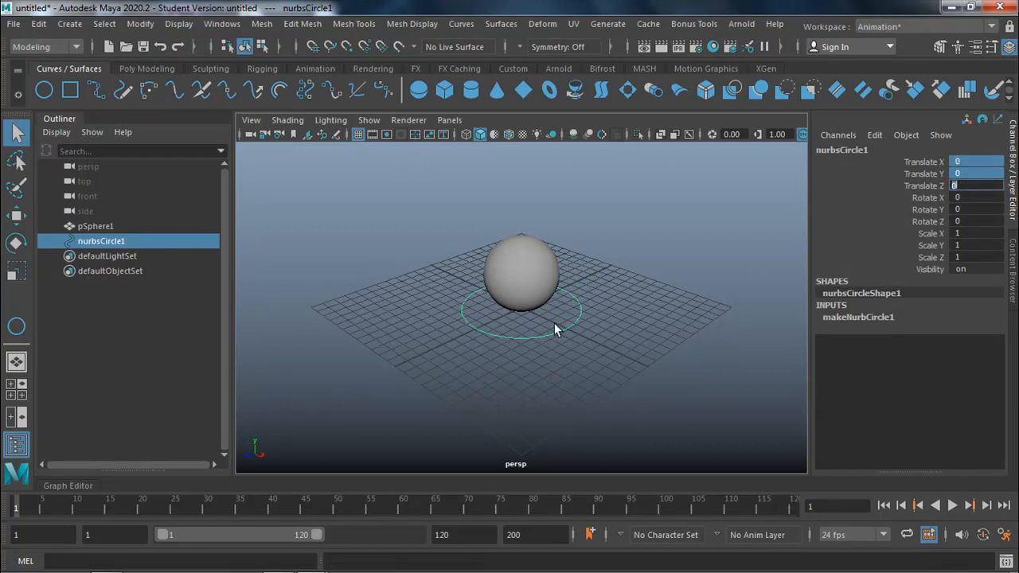
left_click(129, 247)
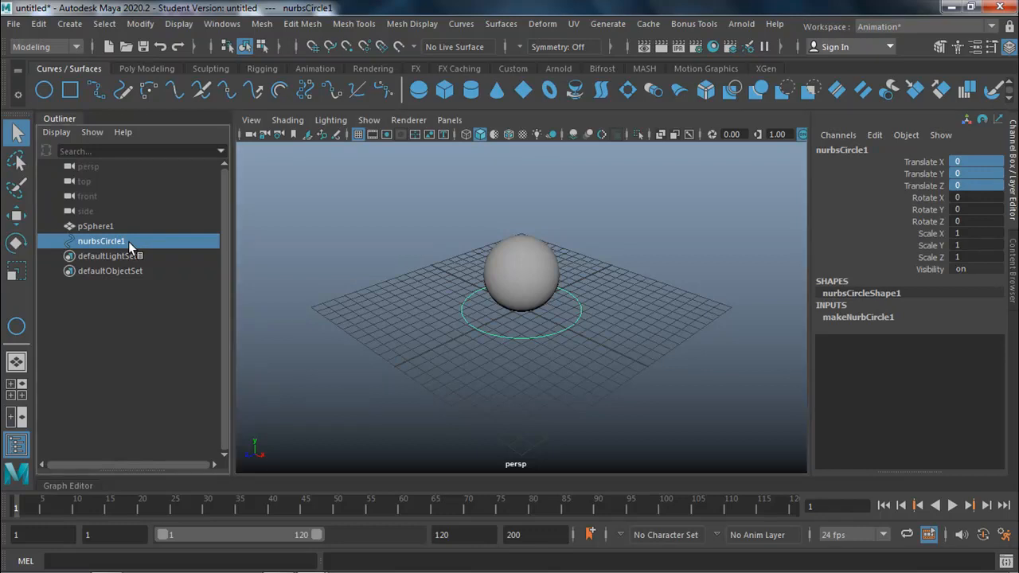
key("shift+t")
type("rl_")
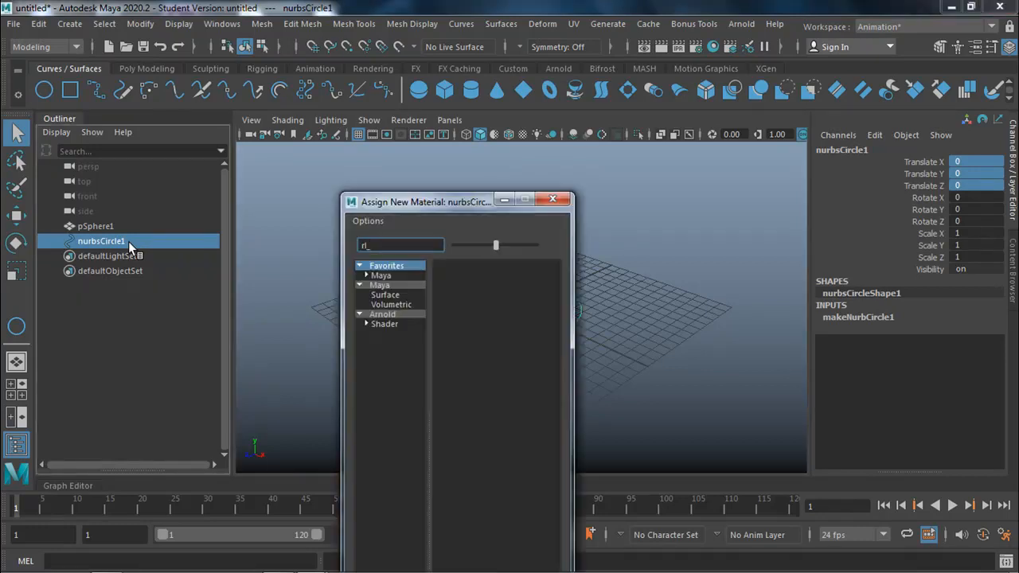
left_click(553, 198)
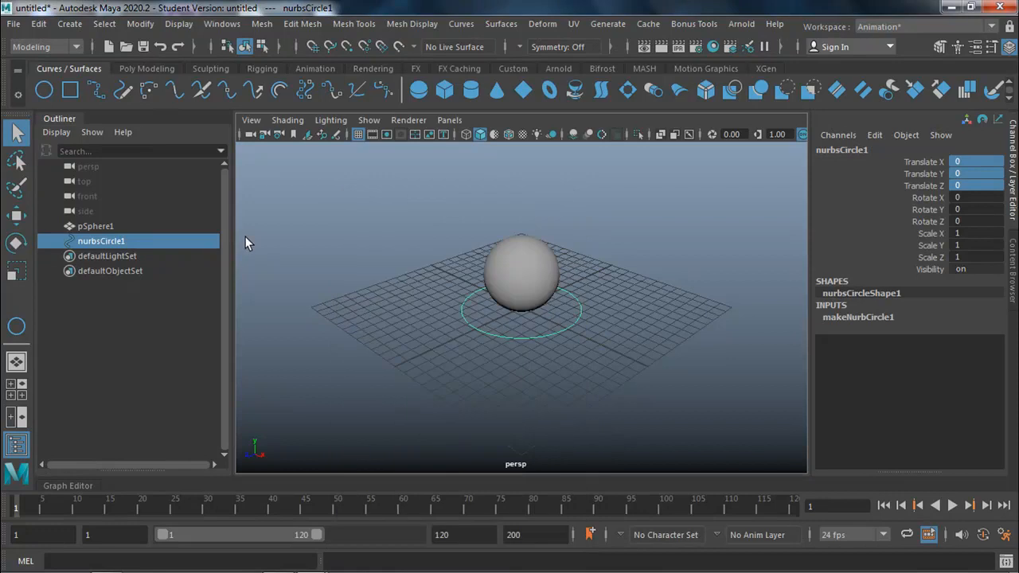
Rename the NURBS circle as CTRL_SPHERE
double_click(102, 242)
type("c")
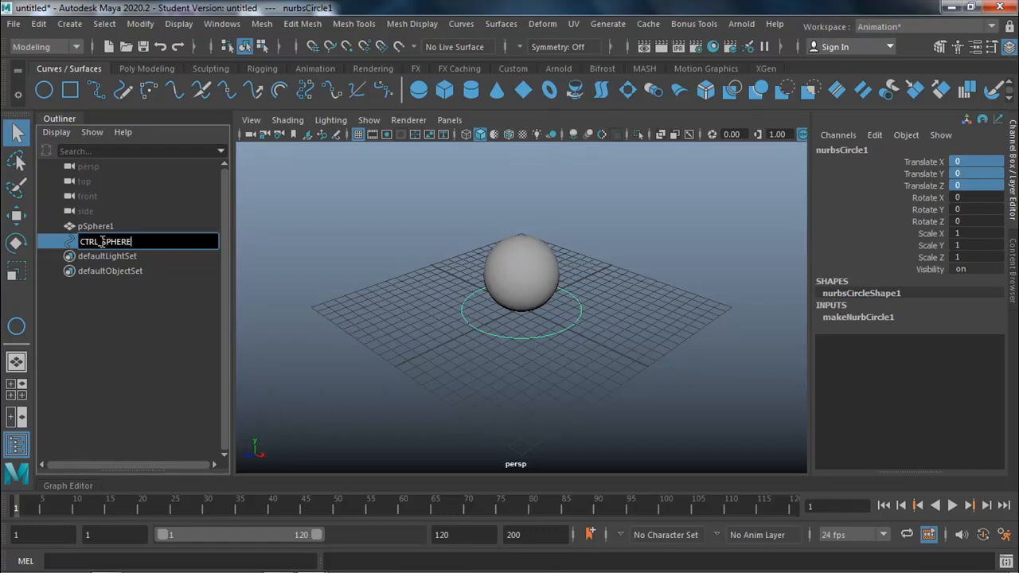
type("TRL_SPHERE")
key("Return")
Parent the sphere under the CTRL_SPHERE circle
left_click(104, 226)
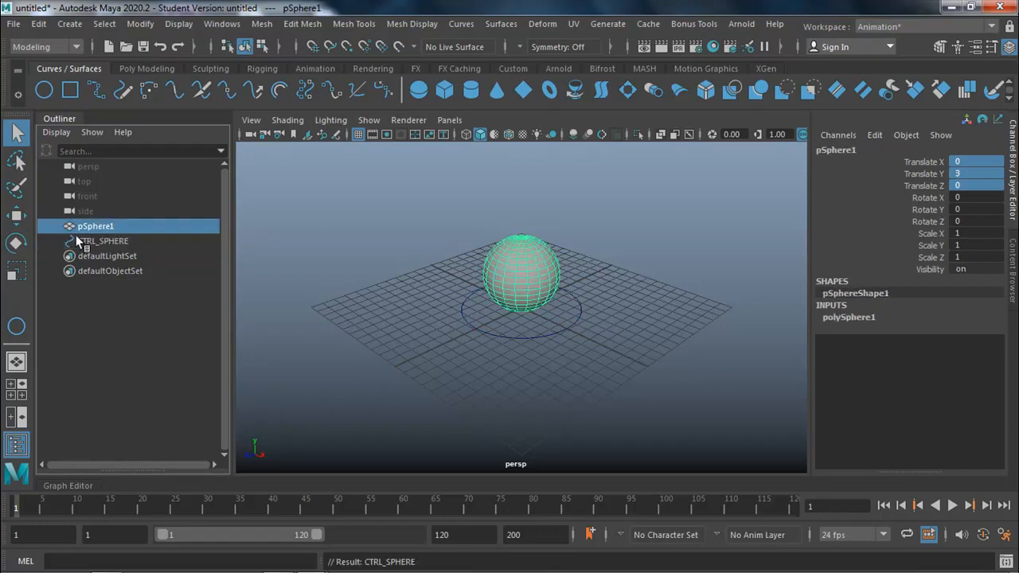
left_click_drag(105, 232, 97, 241)
left_click(106, 241, "ctrl")
key("p")
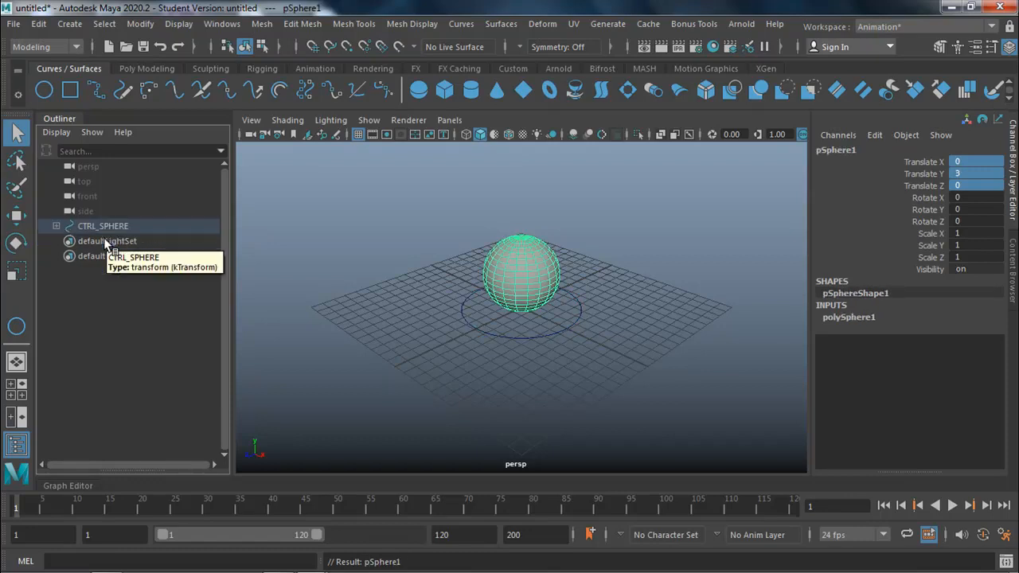
Select the sphere and its control circle together, delete their construction history and freeze their transformations
left_click_drag(462, 228, 616, 393)
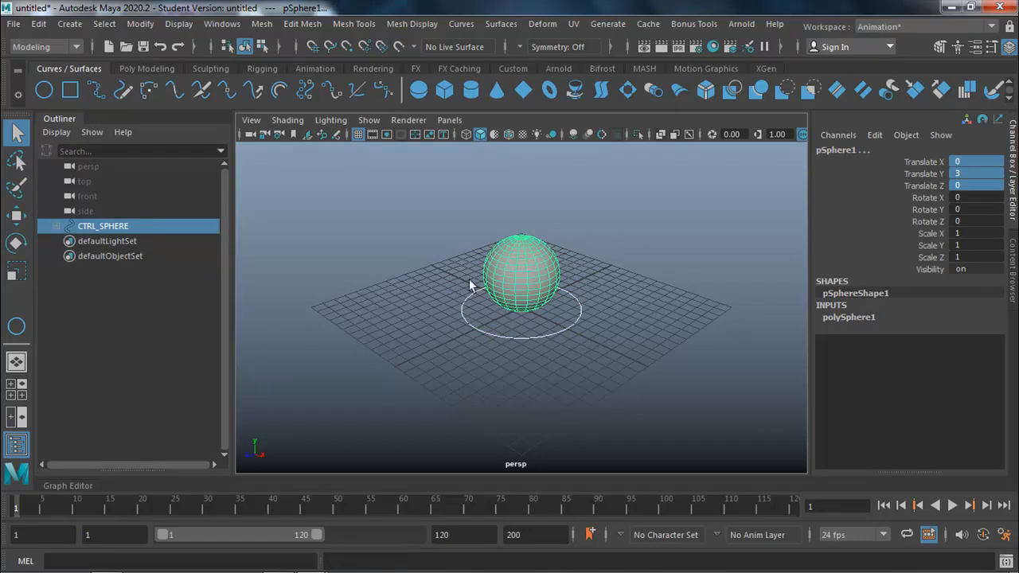
left_click(159, 70)
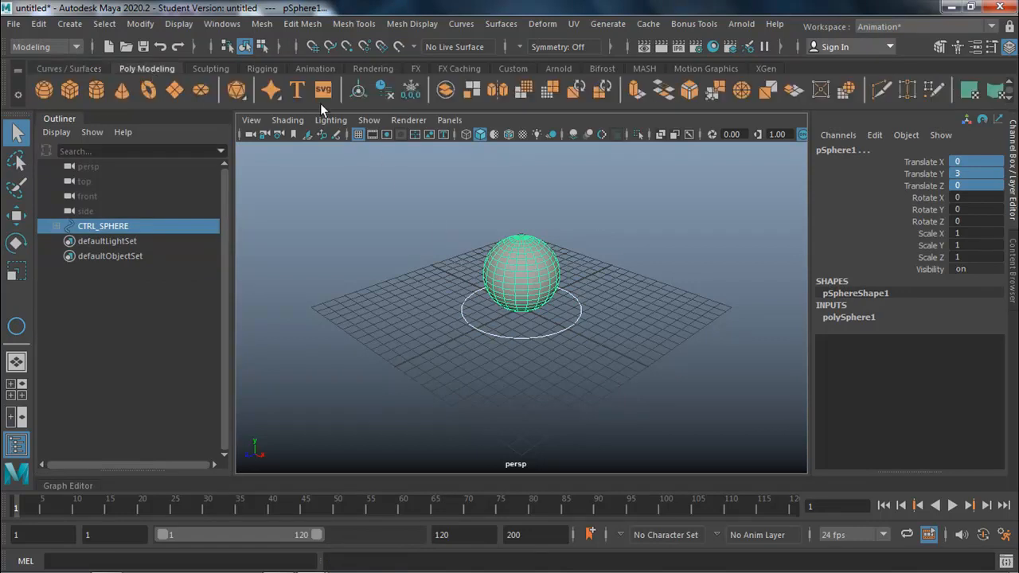
left_click(385, 90)
left_click(411, 89)
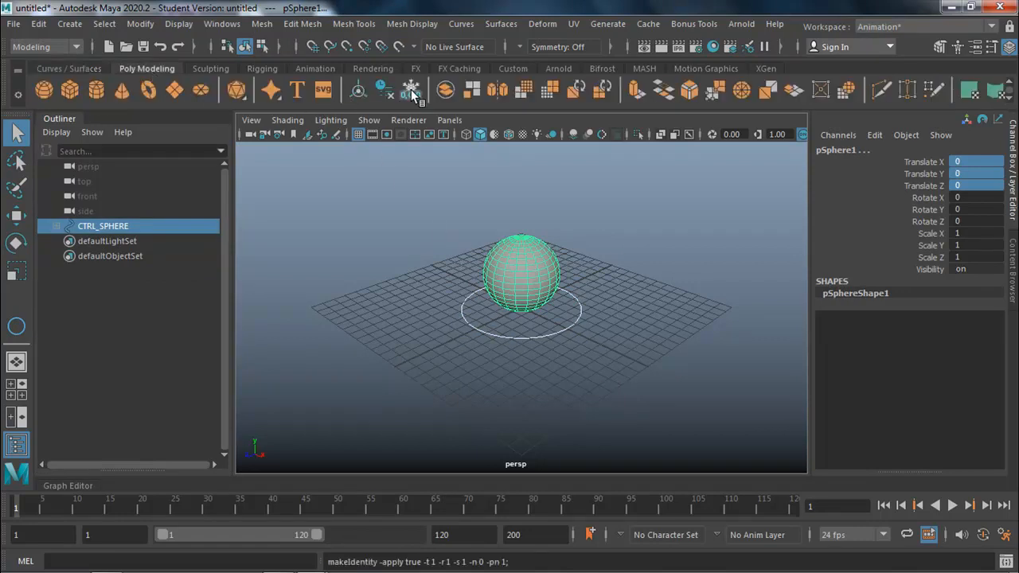
Select only the sphere and set a key on its Translate Y channel at frame 1 with the value 0
left_click(478, 343)
left_click(518, 273)
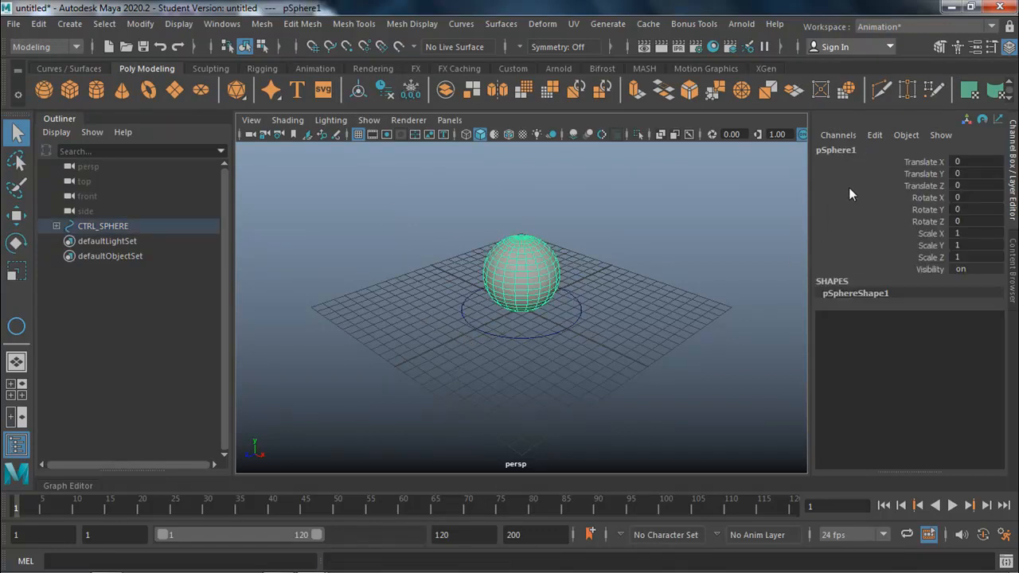
scroll(513, 287, "down", 4)
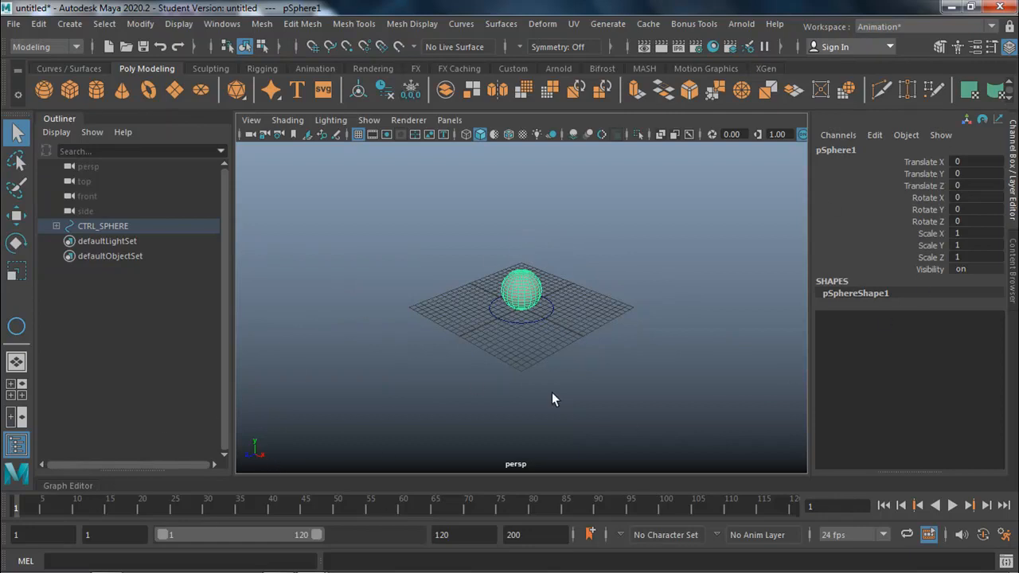
left_click(913, 174)
right_click(913, 175)
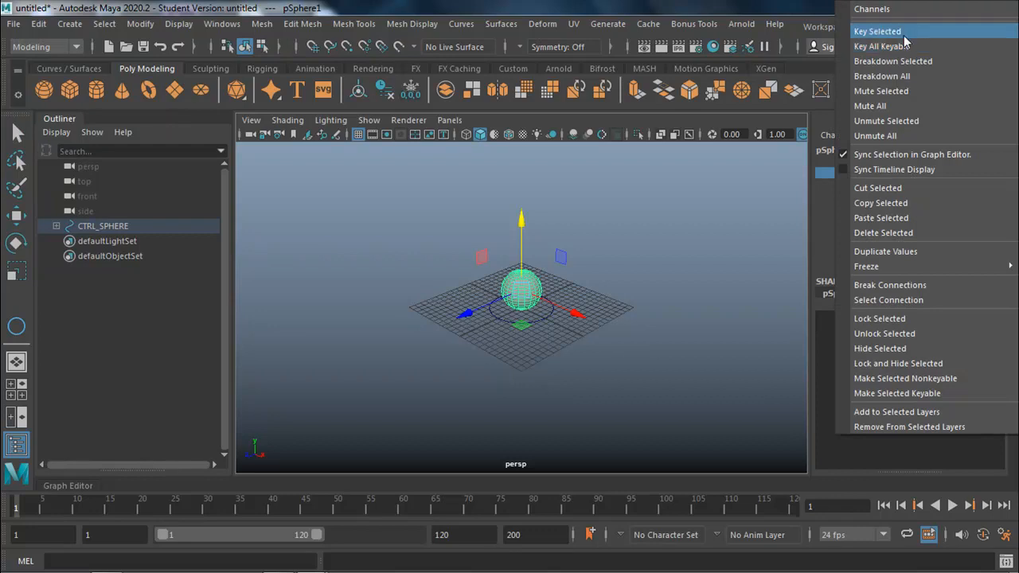
left_click(877, 31)
Set a second Translate Y key of 0 on the sphere at frame 30
left_click_drag(182, 509, 207, 506)
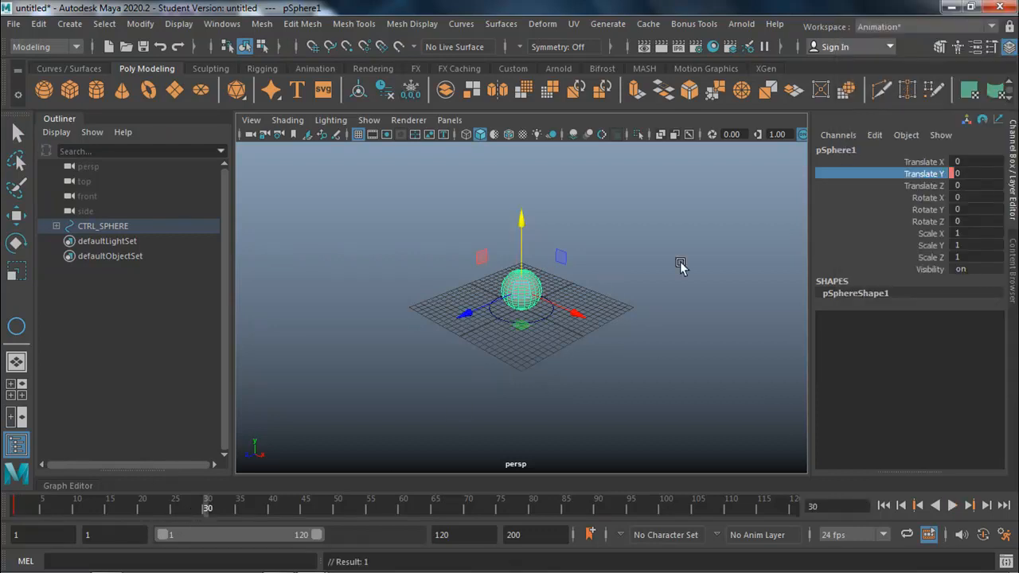
right_click(934, 175)
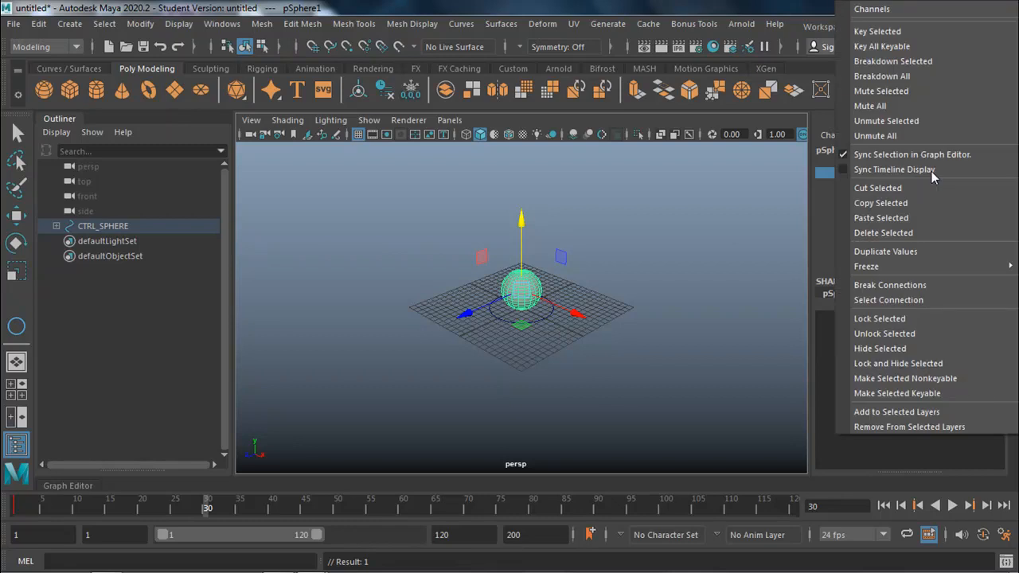
left_click(907, 31)
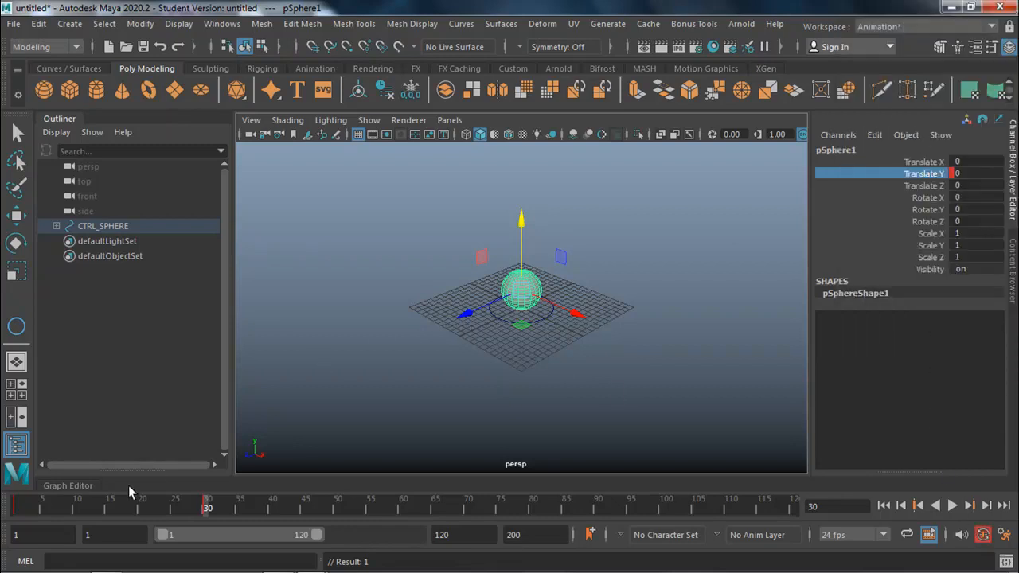
Auto-key the sphere at frame 15 raised to a Translate Y of about 11.45, and scrub through the bounce to check it
key("alt+v")
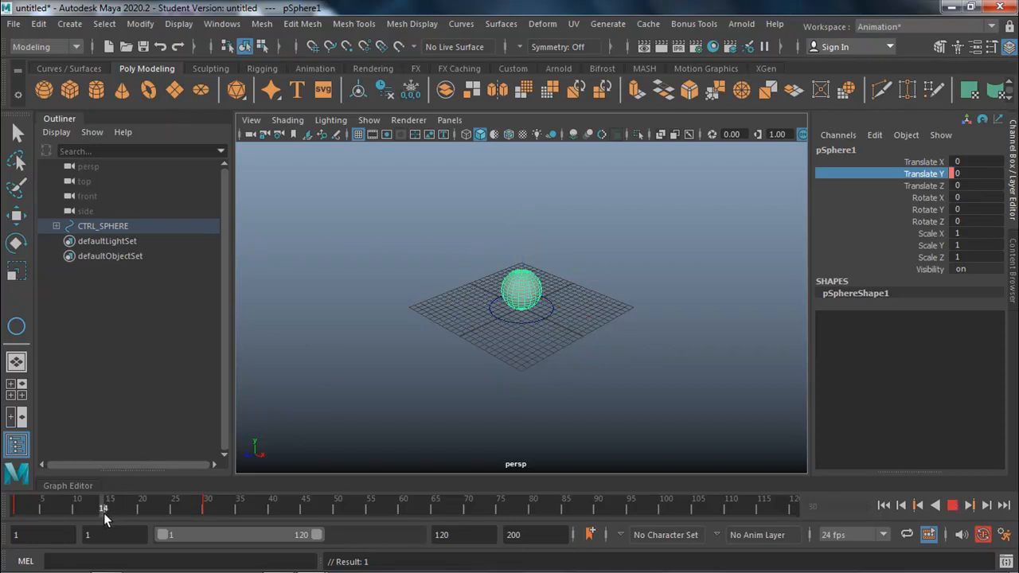
left_click(104, 509)
left_click_drag(526, 223, 531, 163)
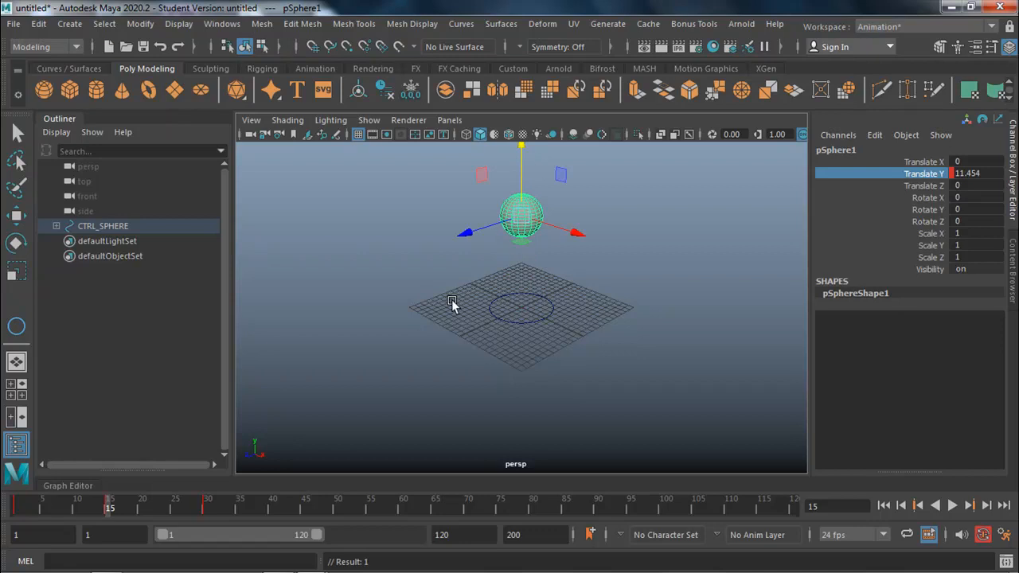
left_click_drag(104, 512, 220, 509)
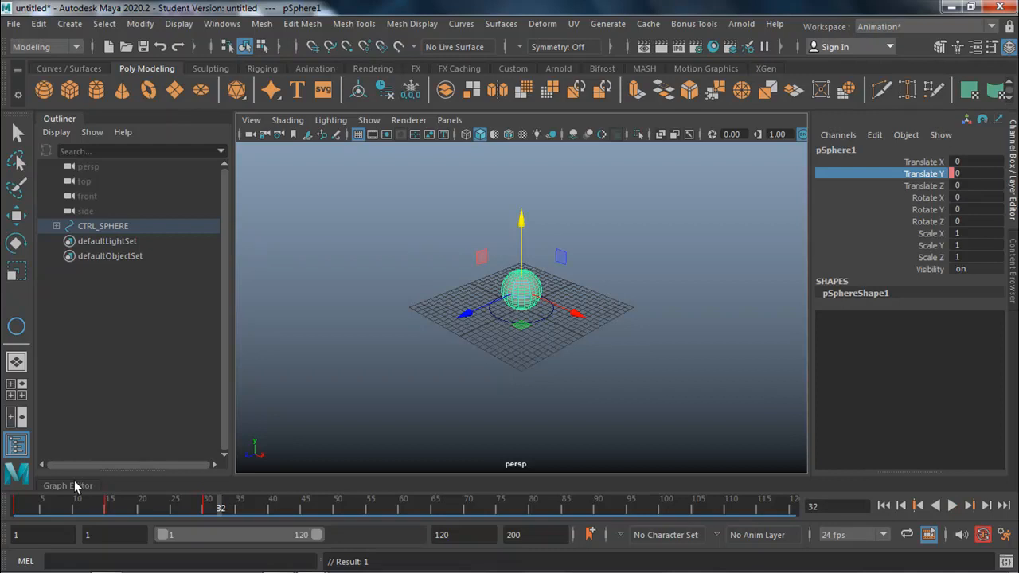
Keep the Animation workspace and expand the Graph Editor to show the sphere's Translate Y curve
left_click(991, 28)
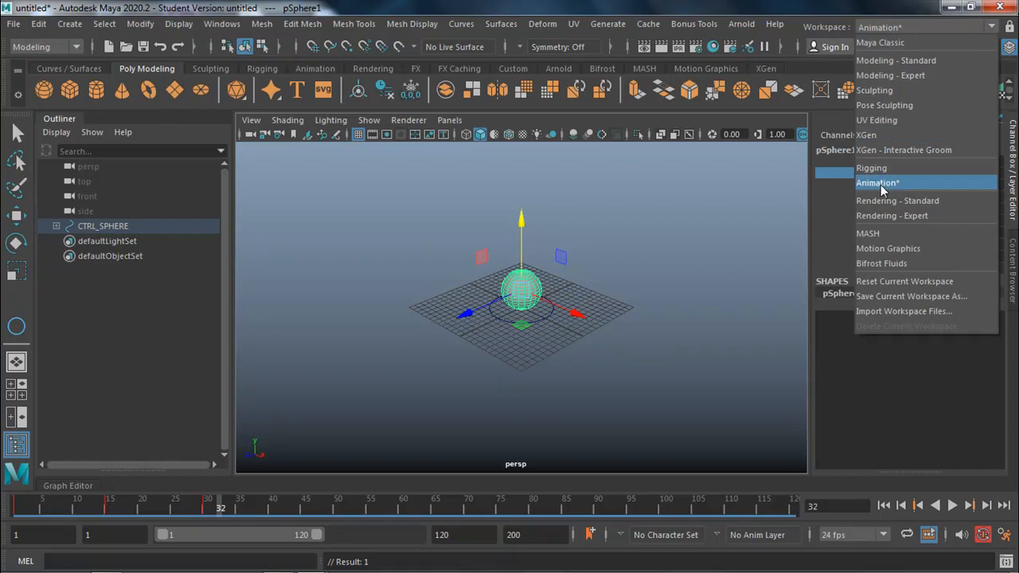
left_click(70, 486)
left_click(69, 484)
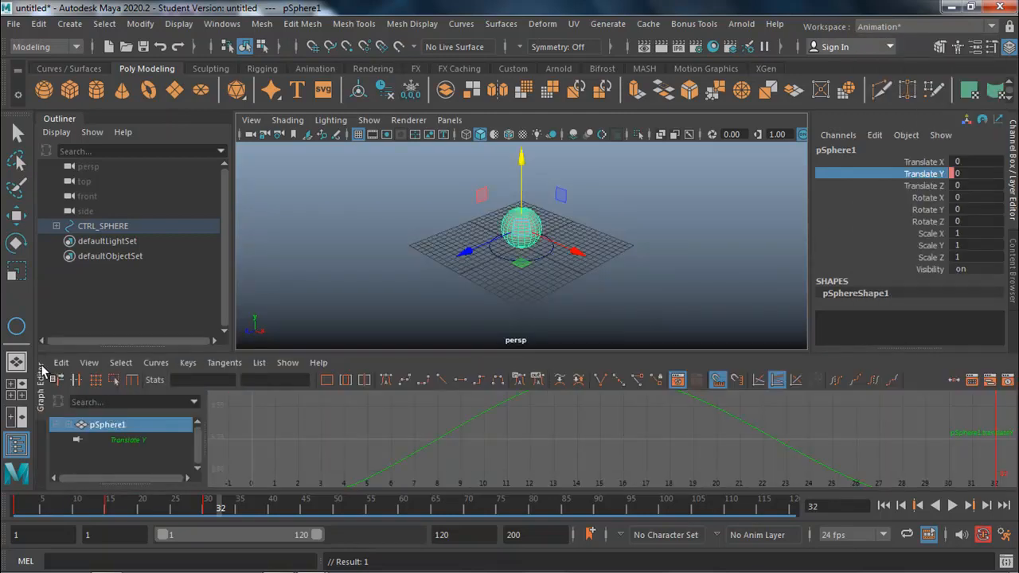
left_click(39, 377)
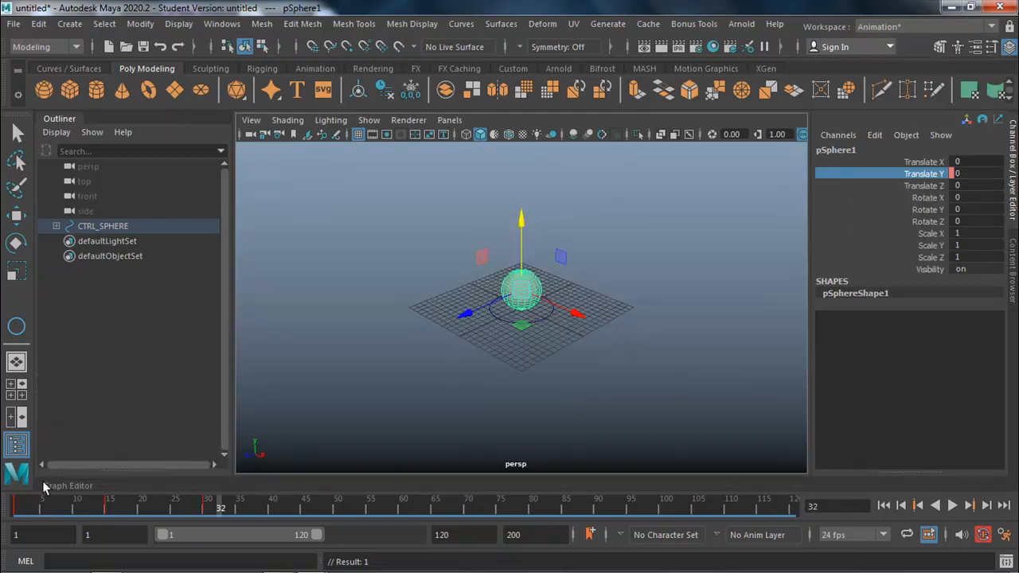
left_click(51, 487)
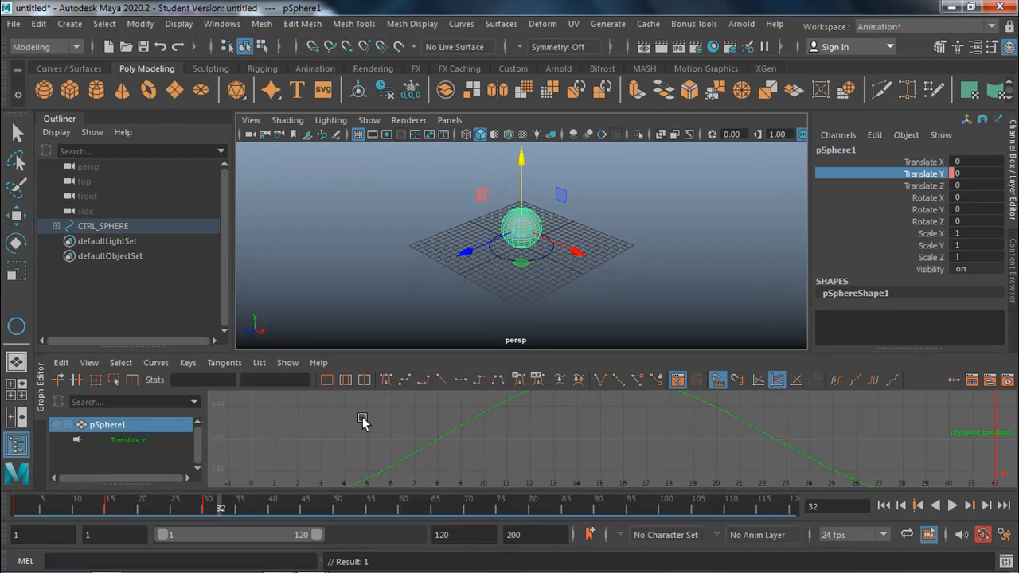
Turn on weighted tangents for the frame 15 key of the sphere's Translate Y curve and lengthen its flat handles to widen the peak
key("a")
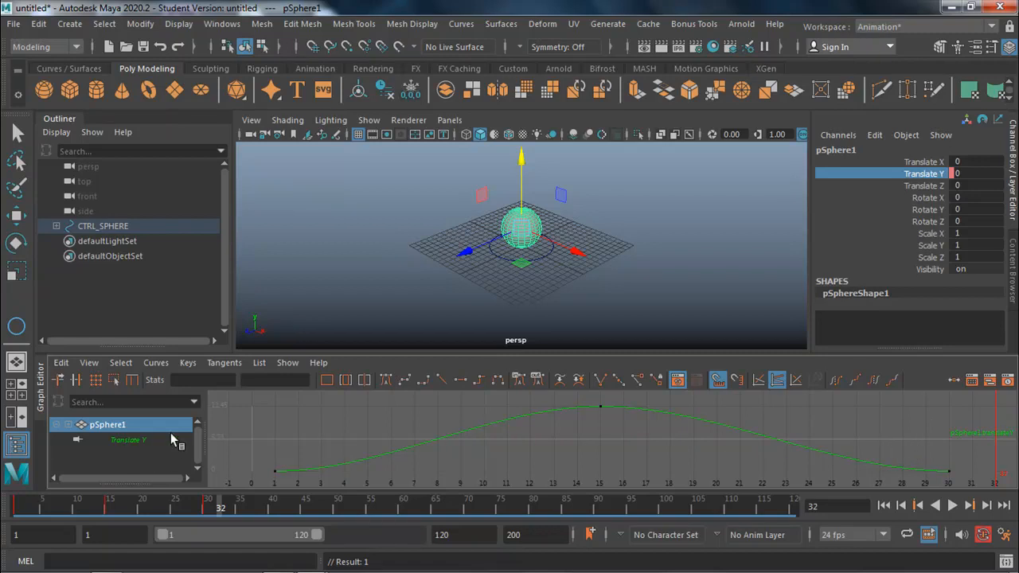
left_click(600, 407)
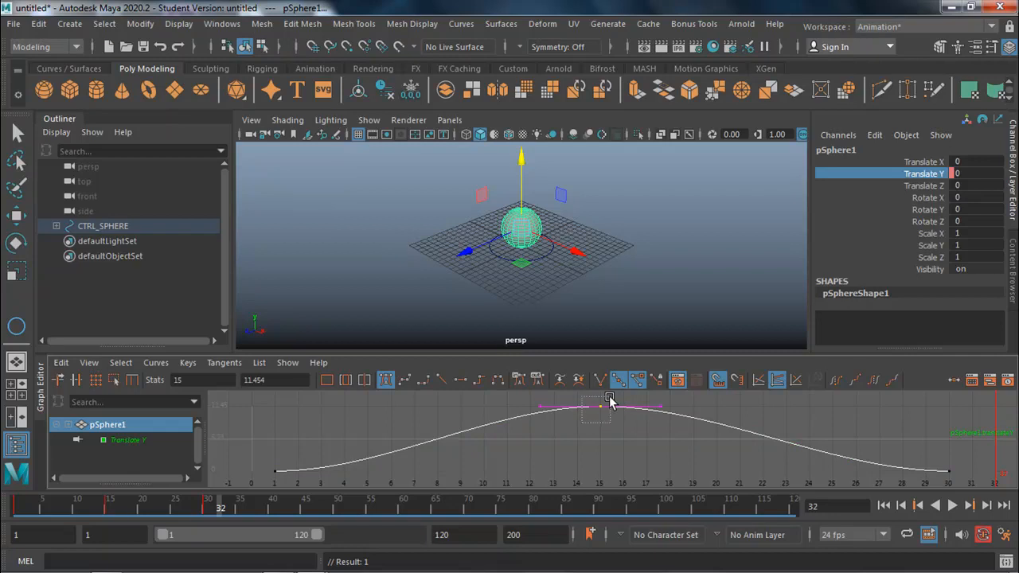
right_click(605, 408)
right_click(602, 410)
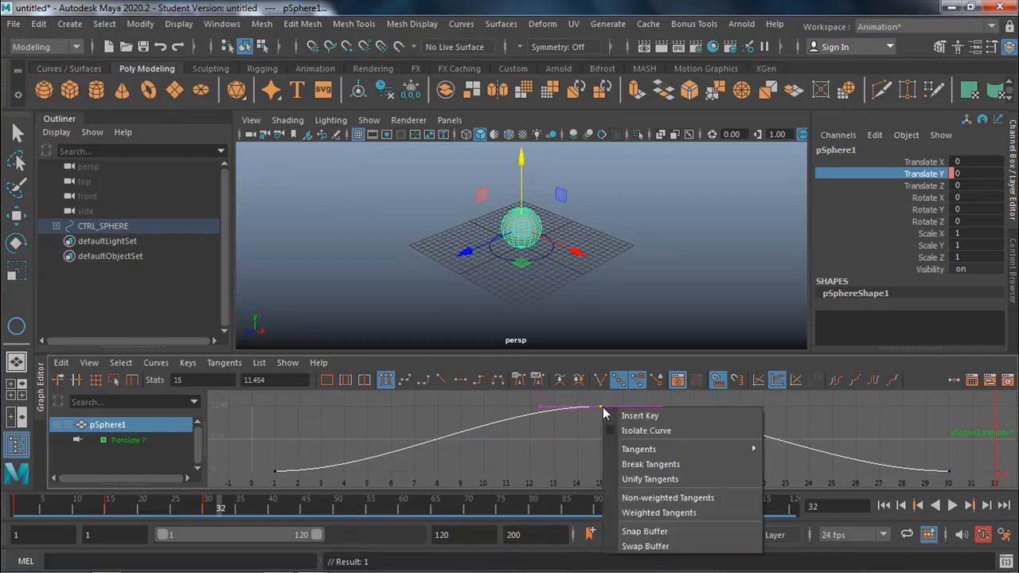
left_click(644, 514)
left_click(717, 407)
left_click_drag(723, 406, 806, 405)
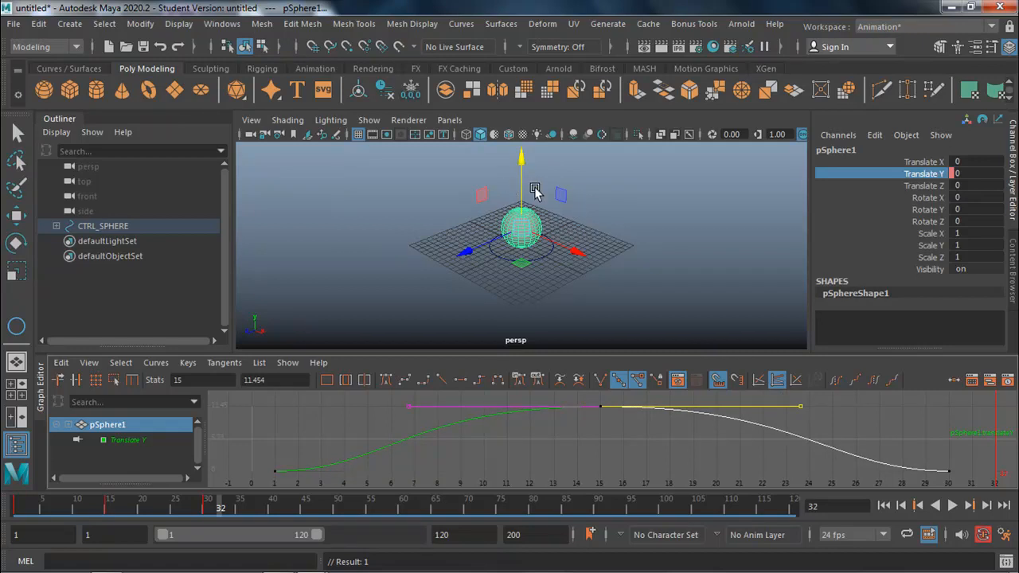
Break the tangents of the Translate Y keys at frames 1 and 30, and shorten and angle frame 1's outgoing handle upward
left_click_drag(966, 466, 269, 487)
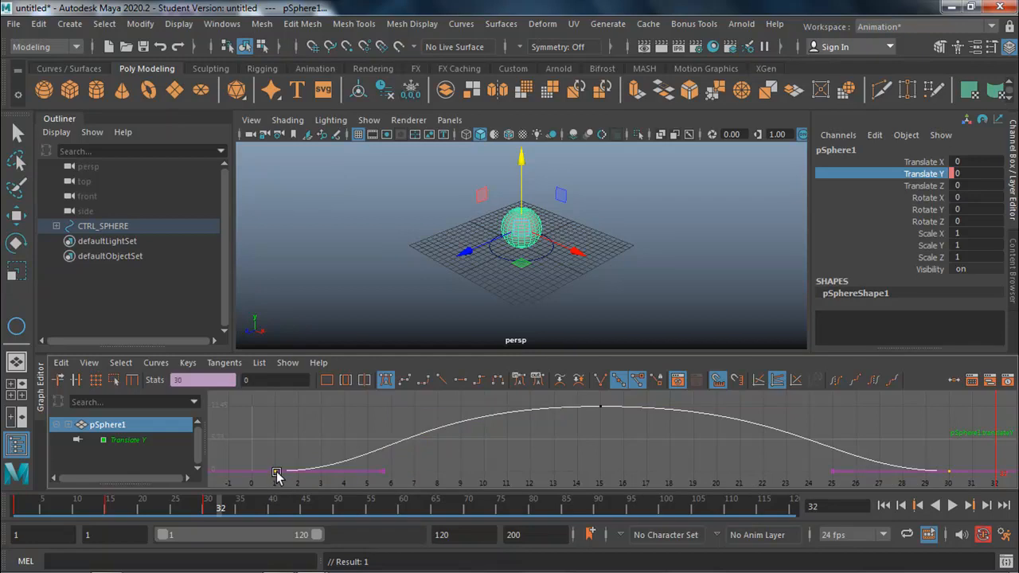
right_click(279, 478)
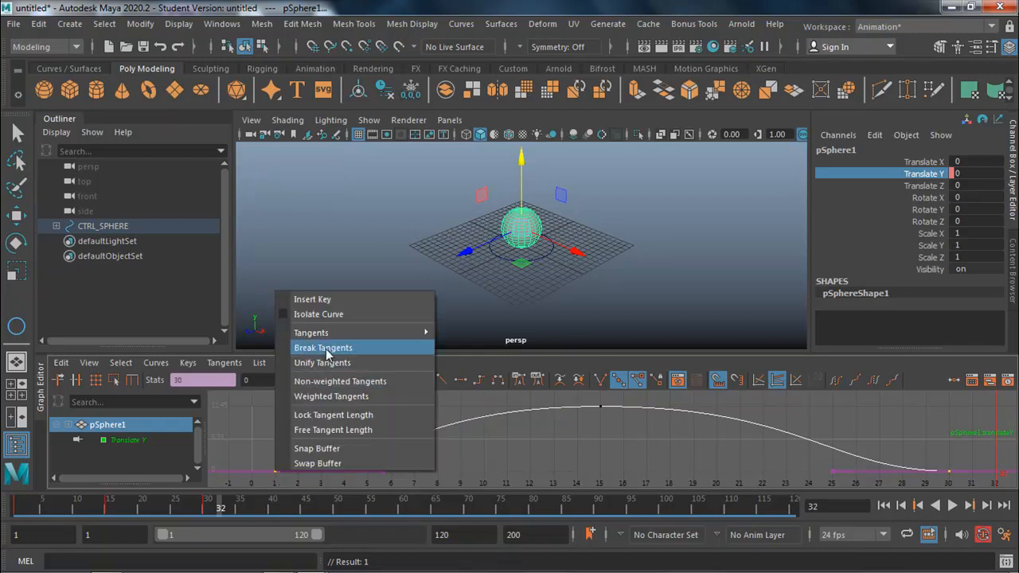
left_click(326, 348)
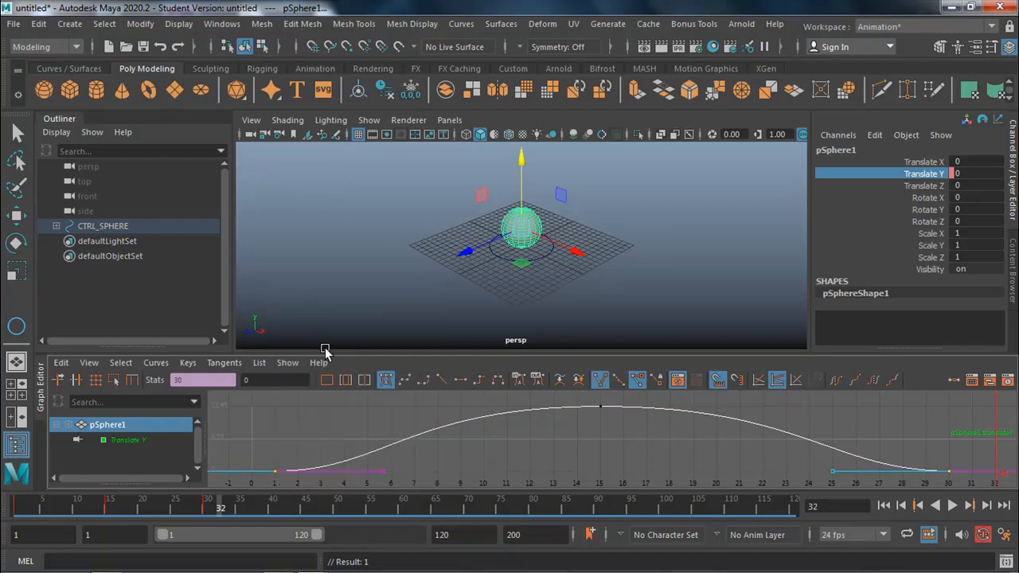
left_click(377, 477)
left_click_drag(385, 473, 295, 459)
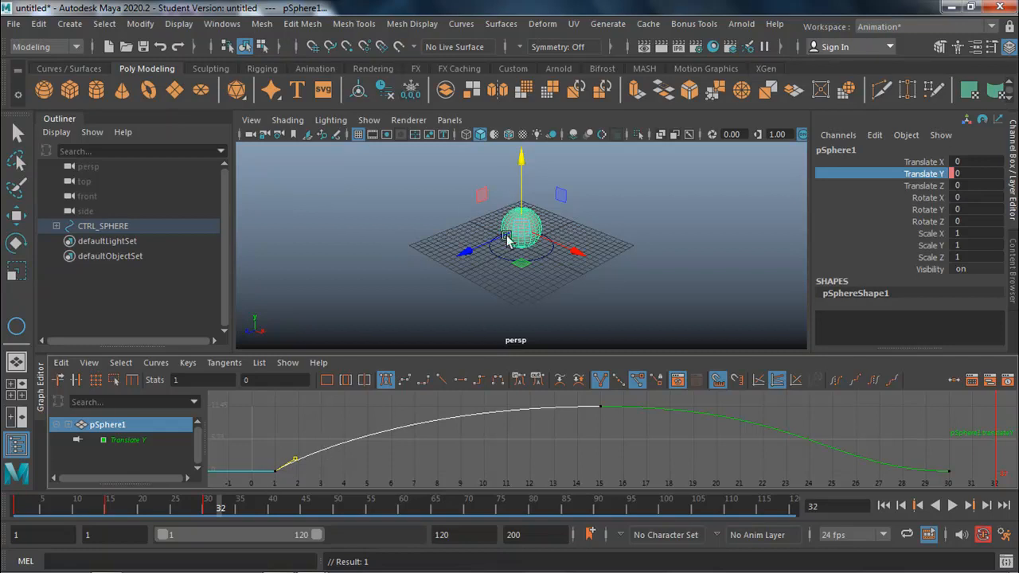
Shorten and raise the incoming handle of the frame 30 Translate Y key for a sharp landing, and deselect everything
left_click_drag(963, 467, 941, 489)
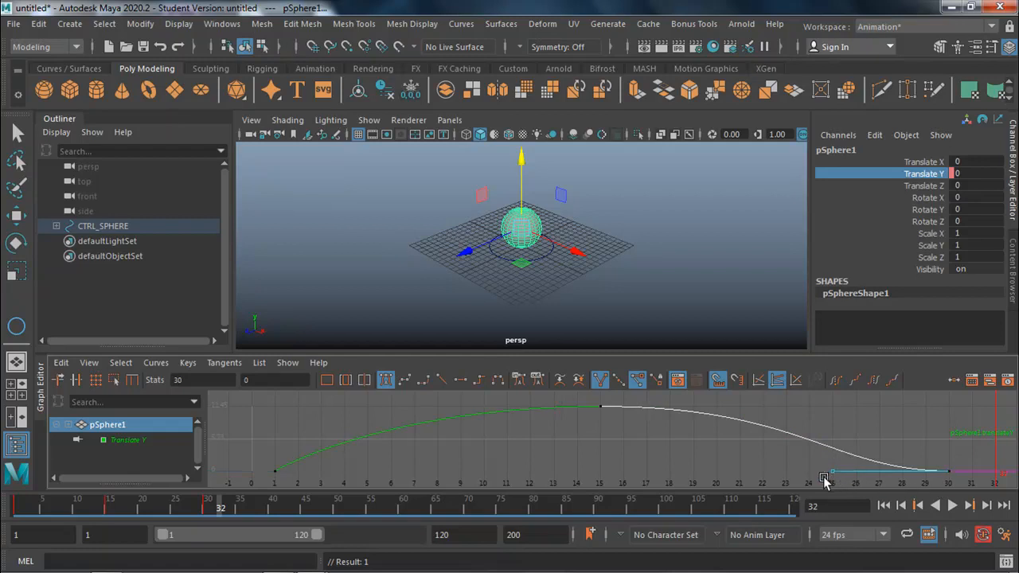
left_click_drag(831, 472, 902, 460)
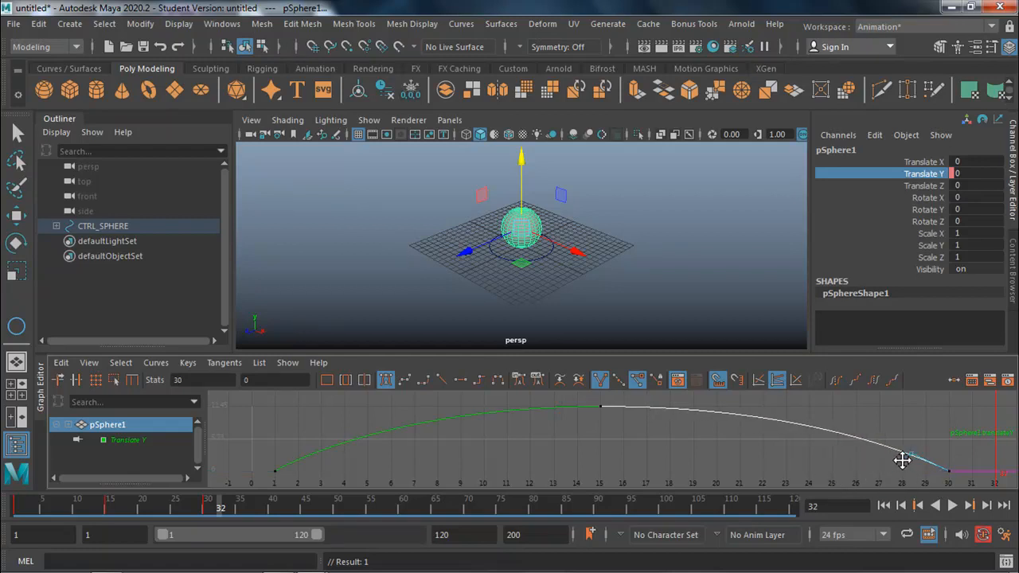
key("q")
left_click(686, 312)
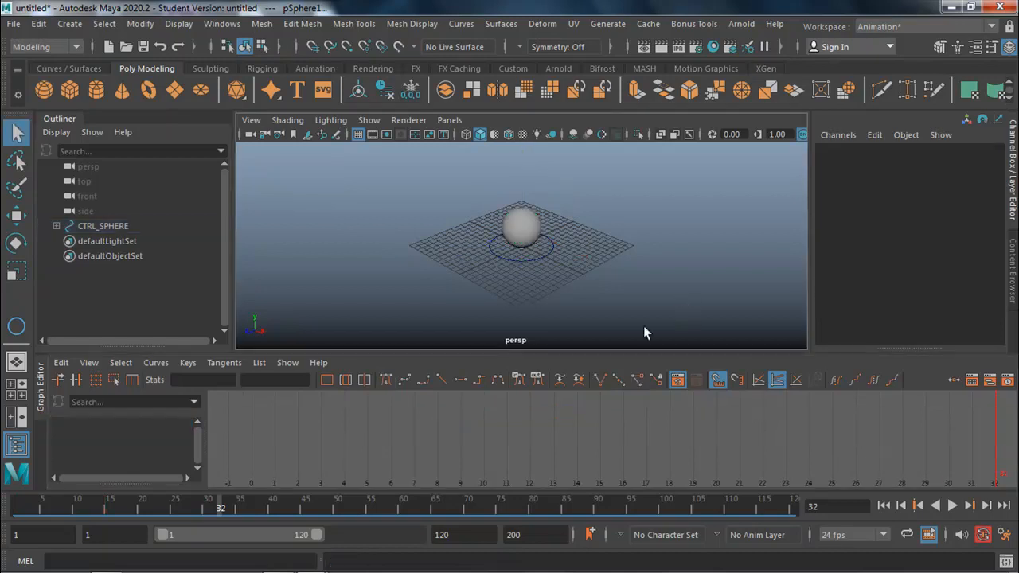
Select the sphere and set both the Post Infinity and Pre Infinity of its Translate Y curve to Cycle
left_click(524, 239)
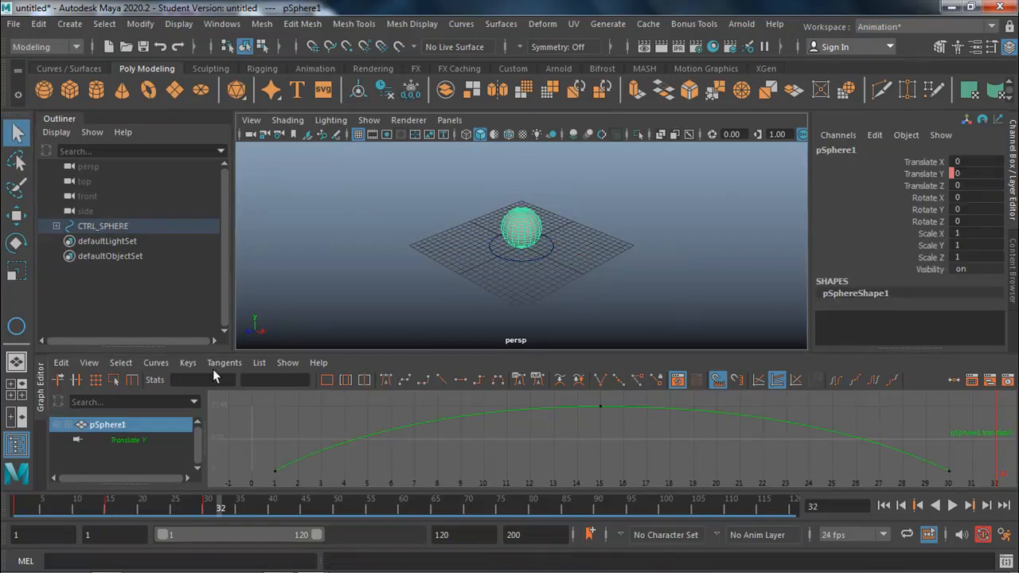
left_click(156, 362)
mouse_move(280, 229)
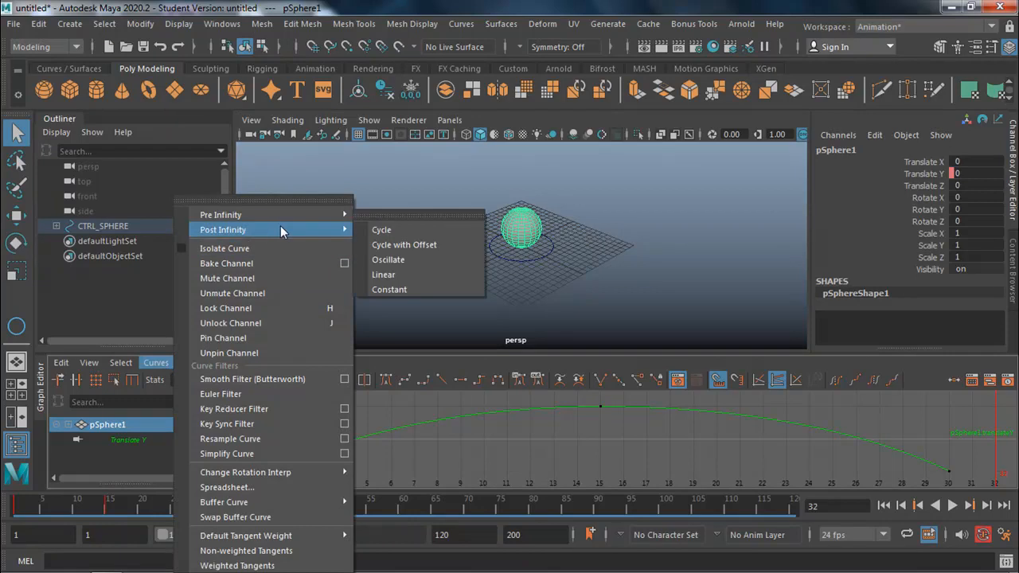
left_click(409, 229)
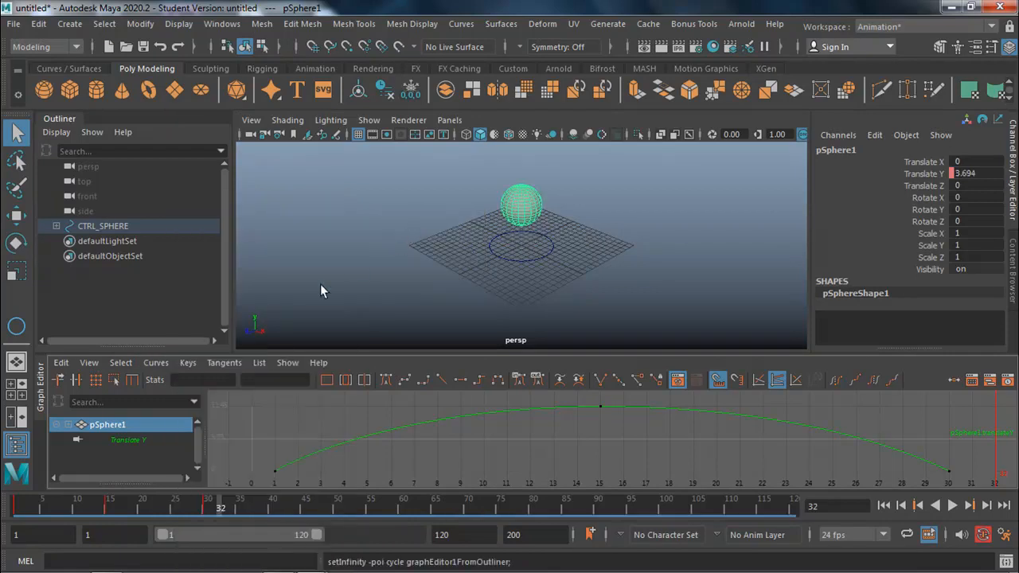
left_click(156, 363)
mouse_move(262, 216)
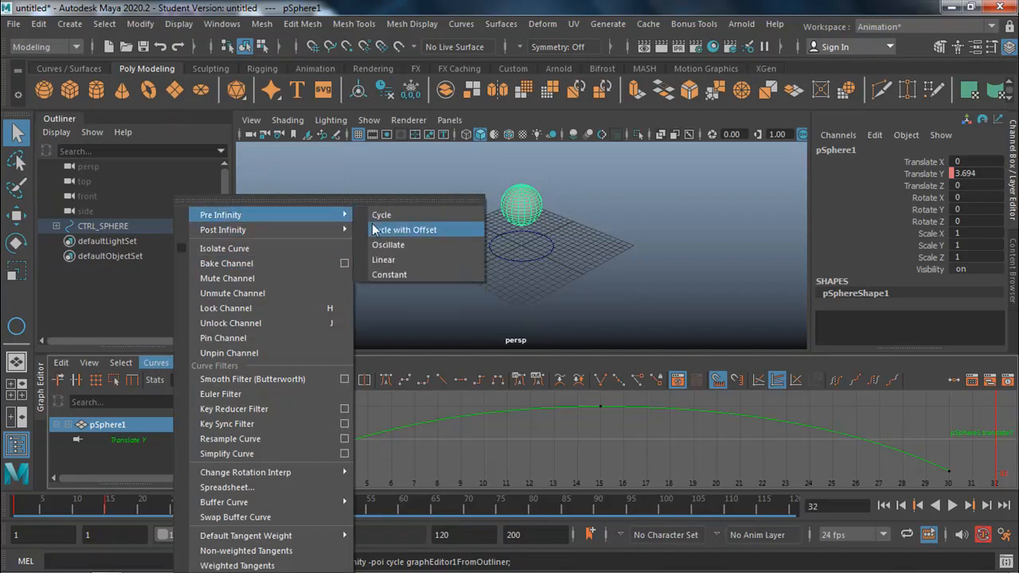
left_click(389, 217)
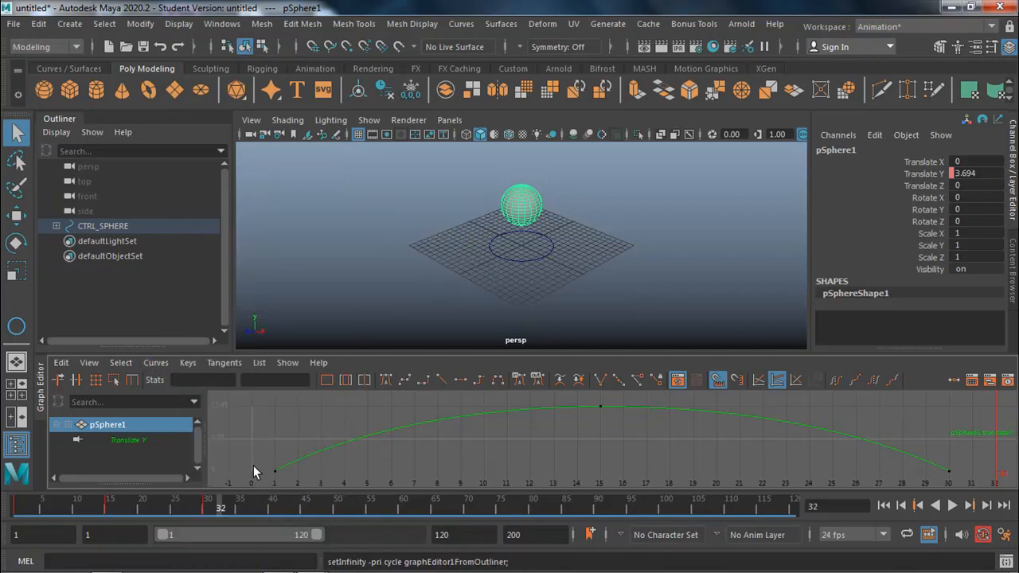
Display the infinity curves in the Graph Editor and play the looping bounce from frame 1
scroll(524, 453, "down", 5)
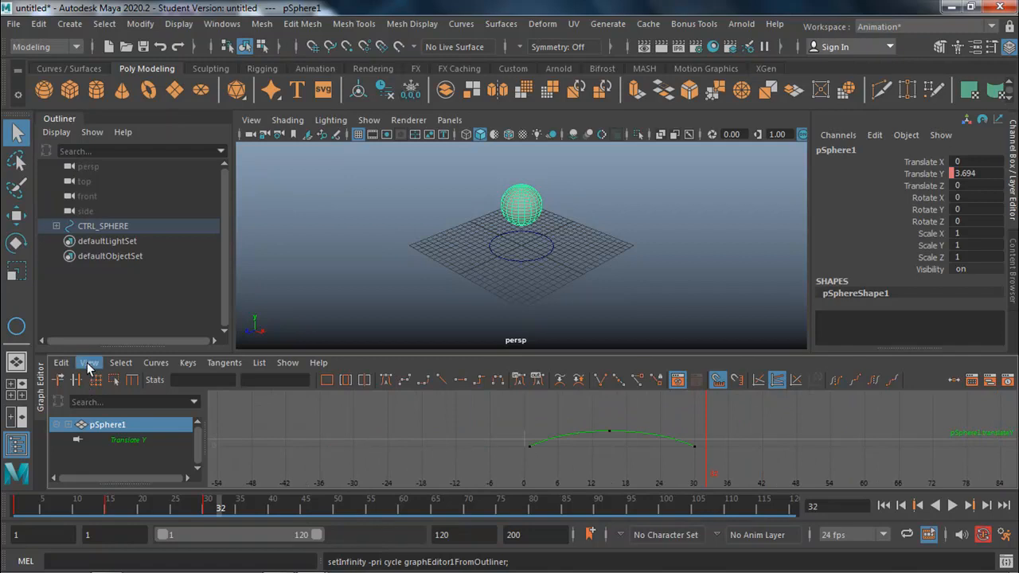
left_click(88, 363)
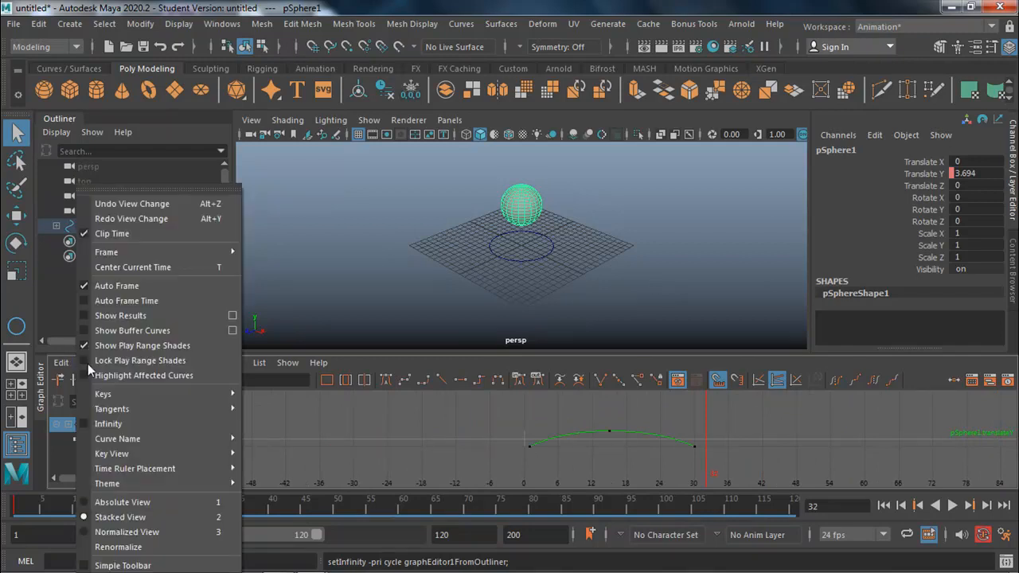
left_click(83, 422)
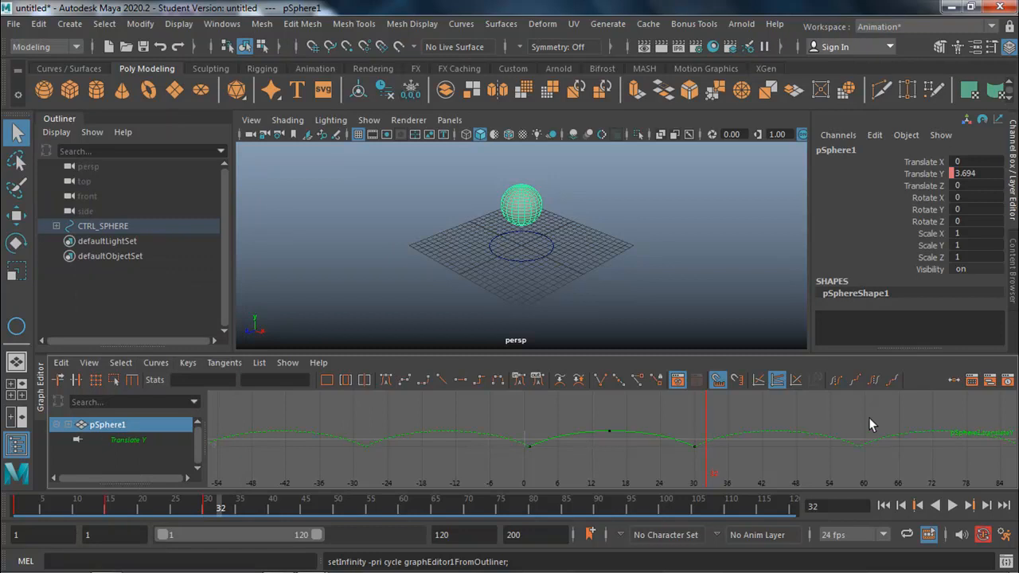
left_click_drag(191, 516, 14, 509)
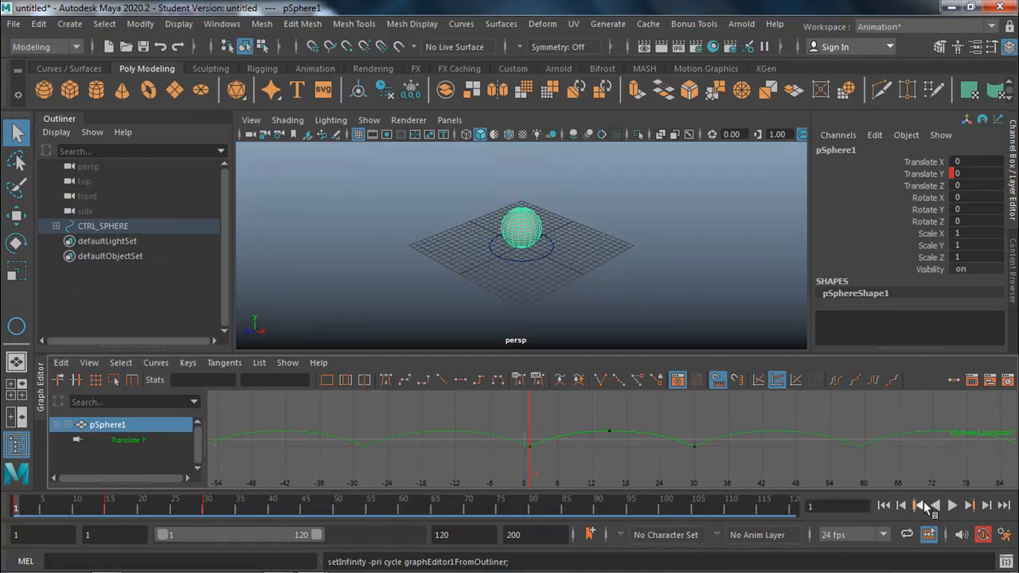
left_click(953, 506)
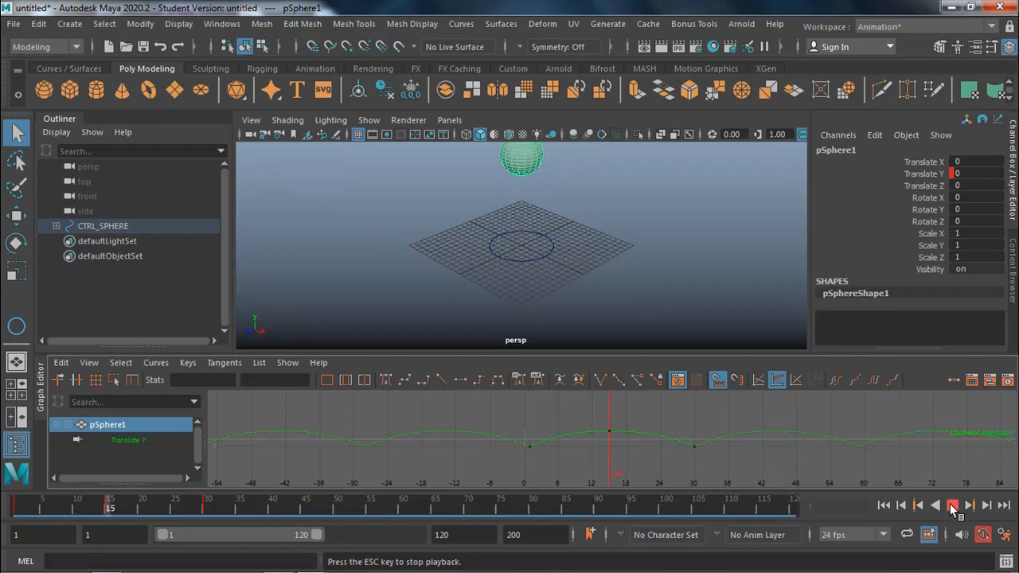
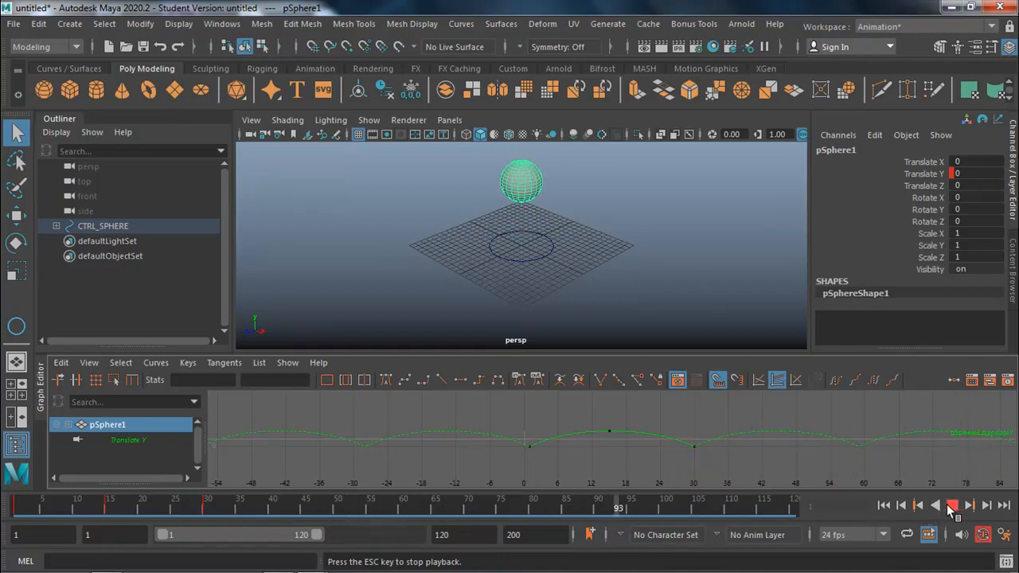
Key the sphere's Scale Y channel at frame 1 and set its value to 0.4 for a squash
left_click_drag(27, 508, 3, 520)
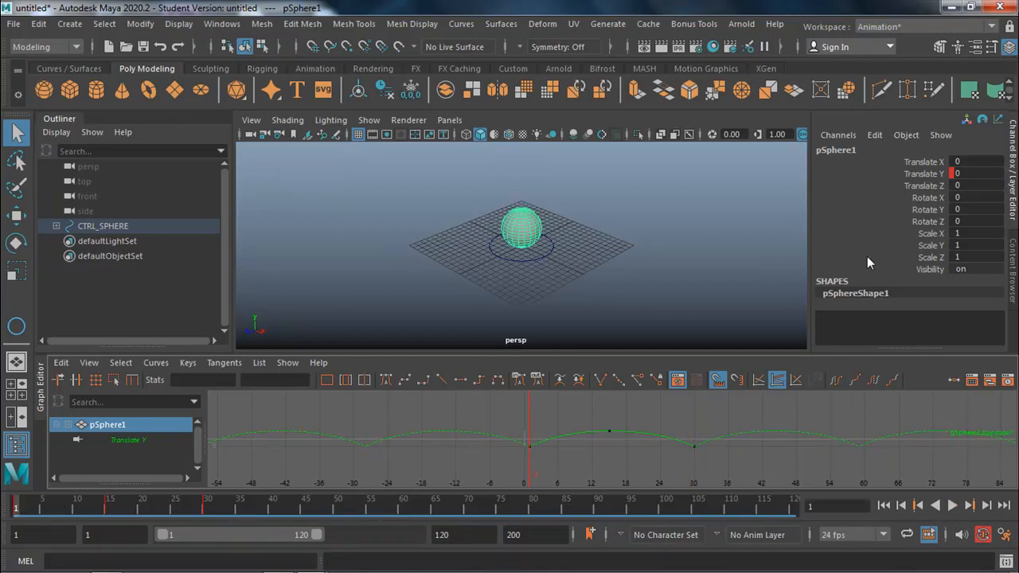
left_click(925, 246)
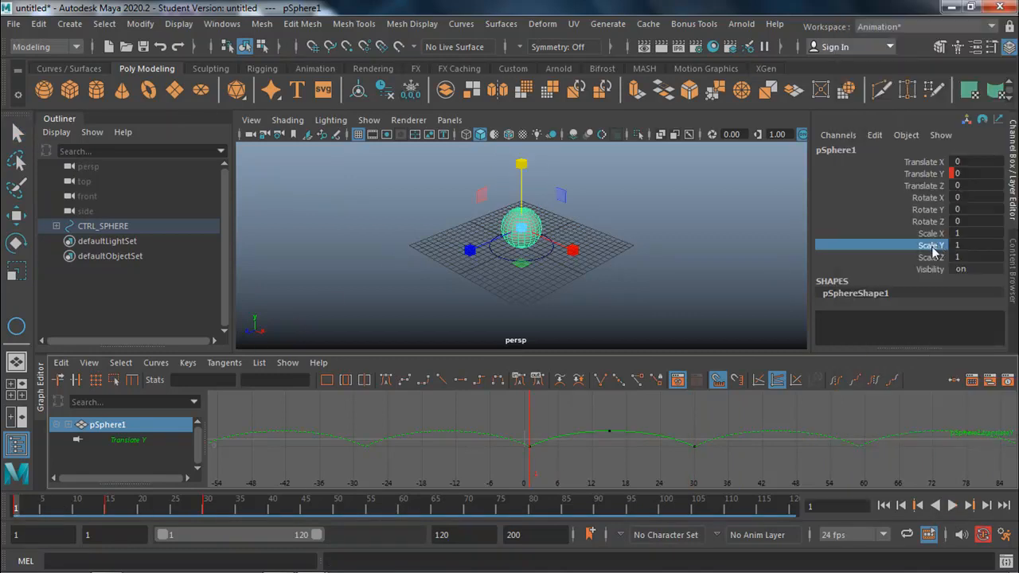
right_click(933, 251)
left_click(915, 32)
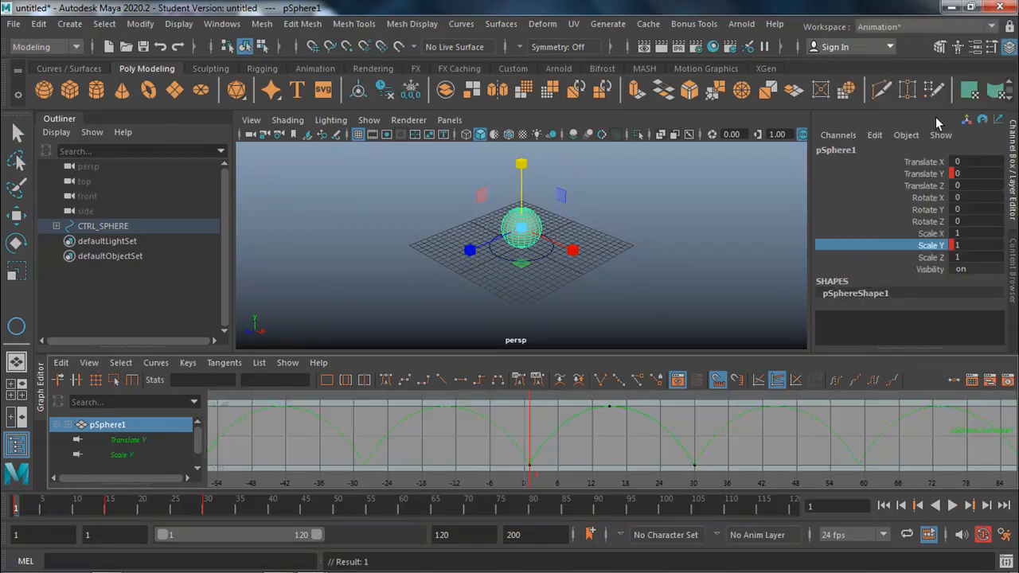
double_click(965, 245)
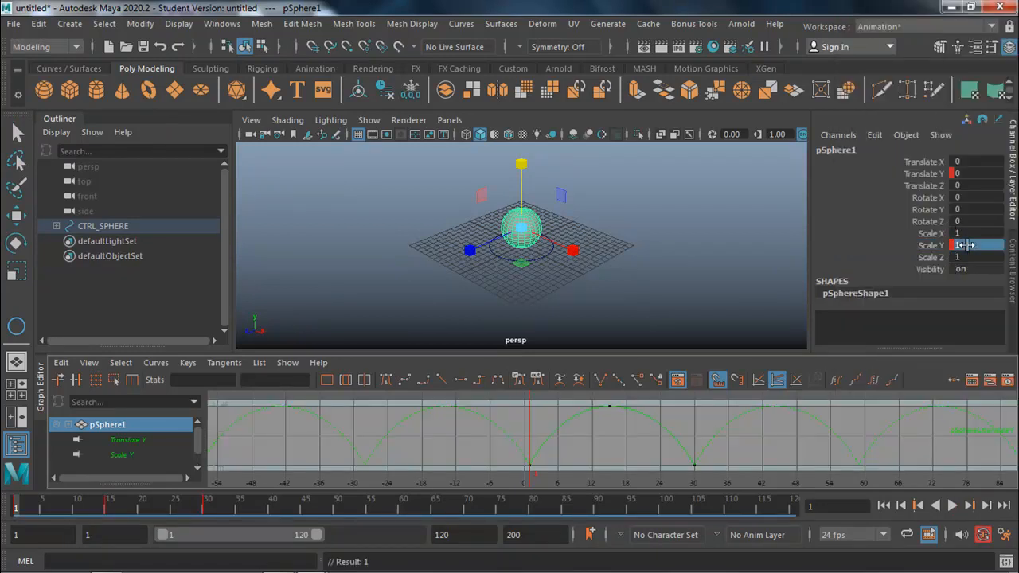
type("0.4")
key("Return")
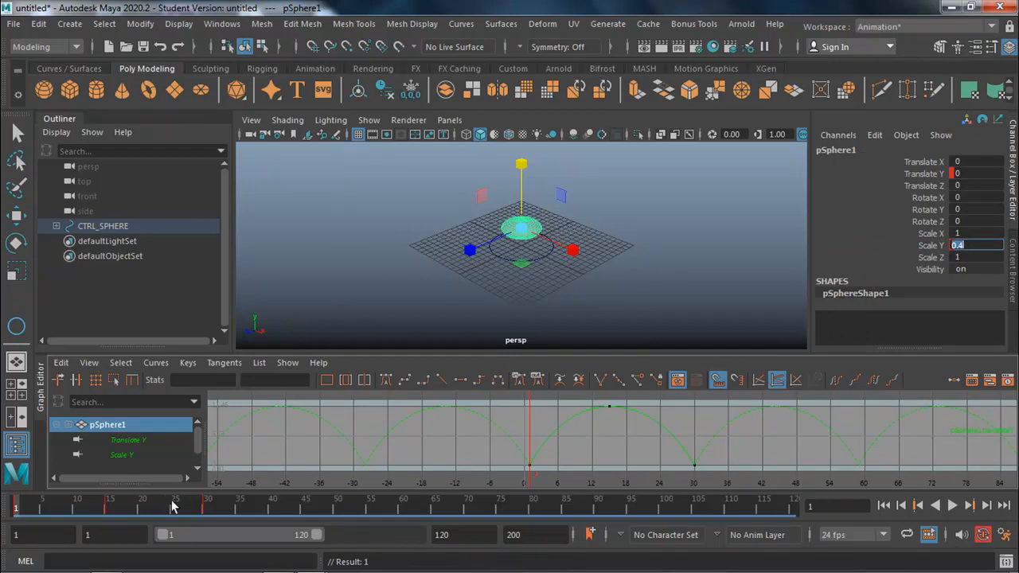
Set a second Scale Y key of 0.4 on the sphere at frame 30
left_click(207, 507)
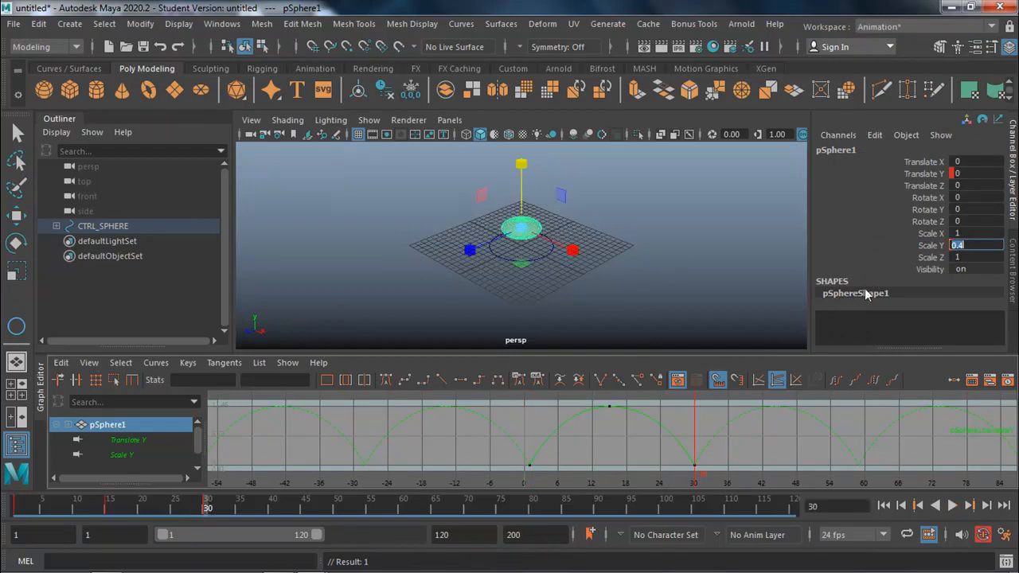
right_click(941, 253)
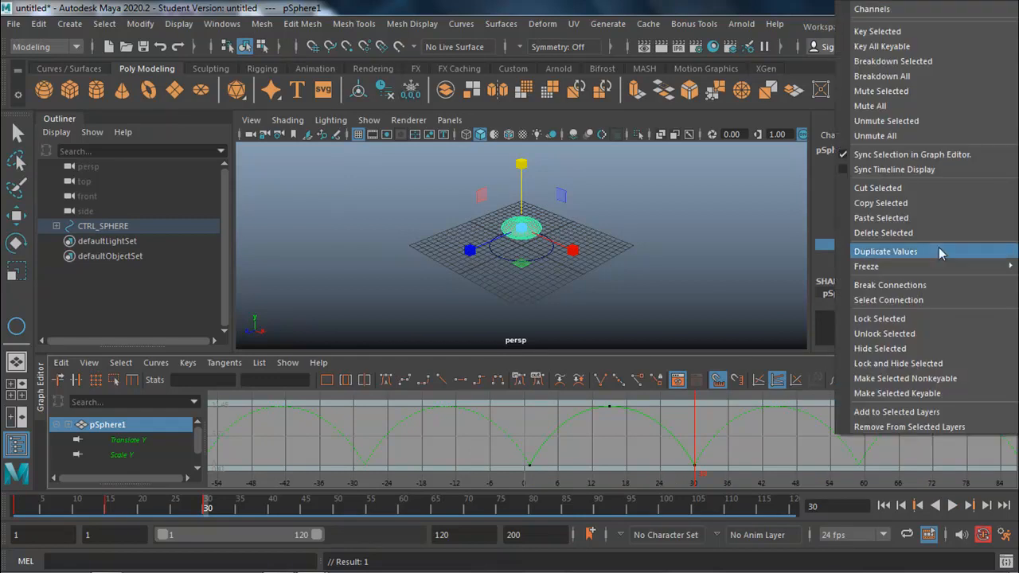
left_click(916, 36)
Auto-key the sphere's Scale Y at 1 on frame 15, and frame the Translate Y and Scale Y curves together
left_click_drag(113, 508, 109, 508)
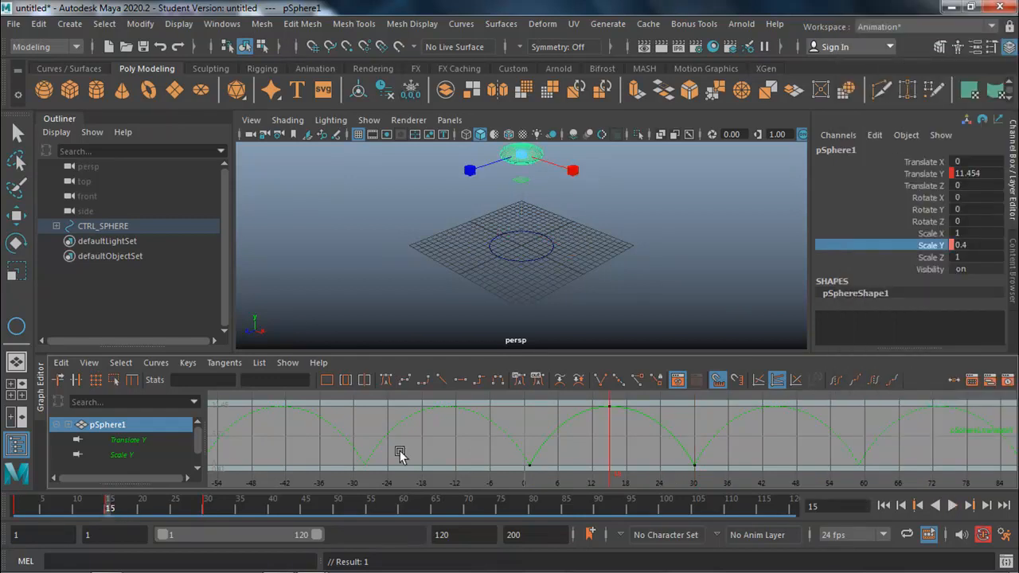
double_click(984, 242)
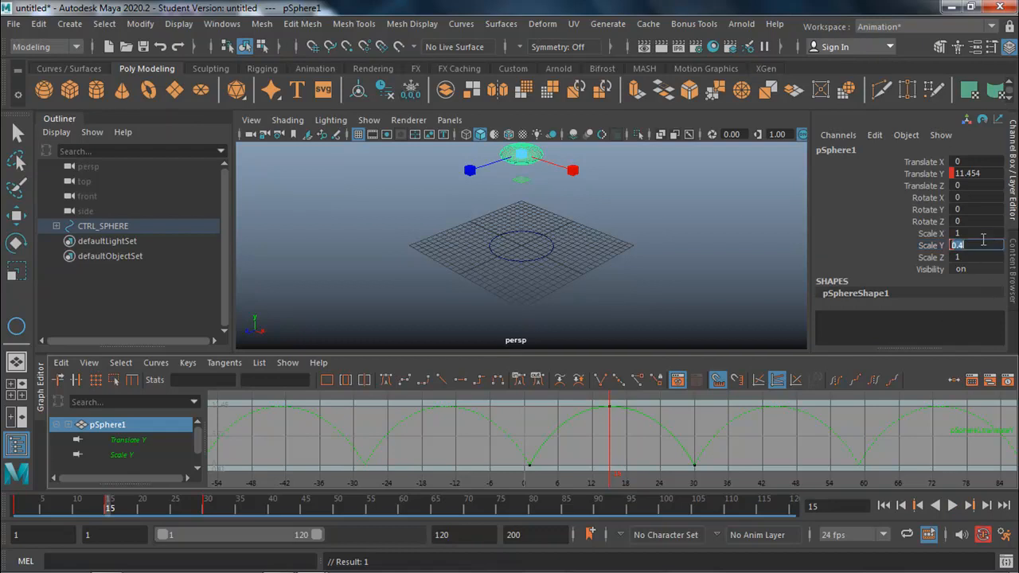
type("1")
key("Return")
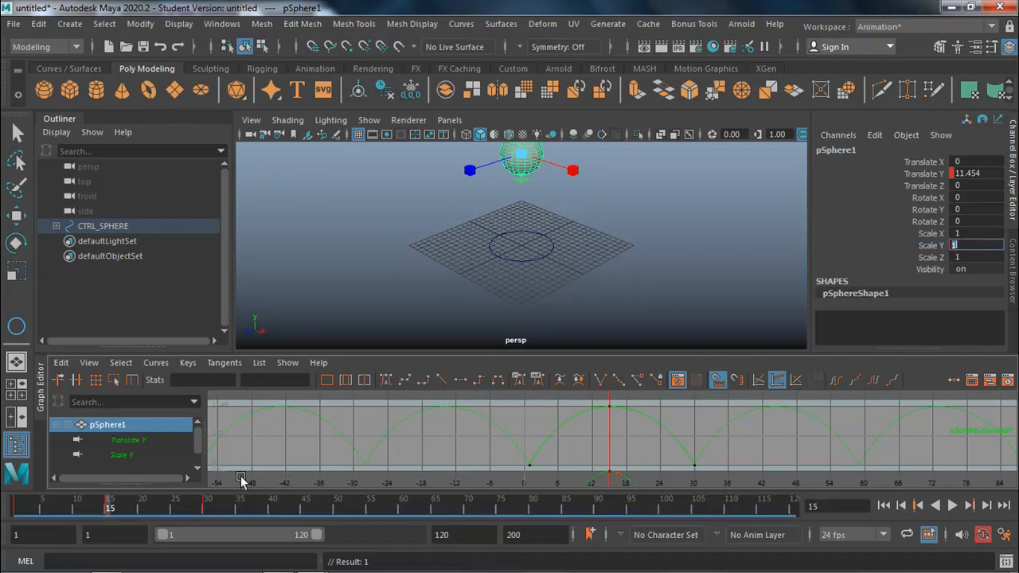
left_click(129, 453)
key("f")
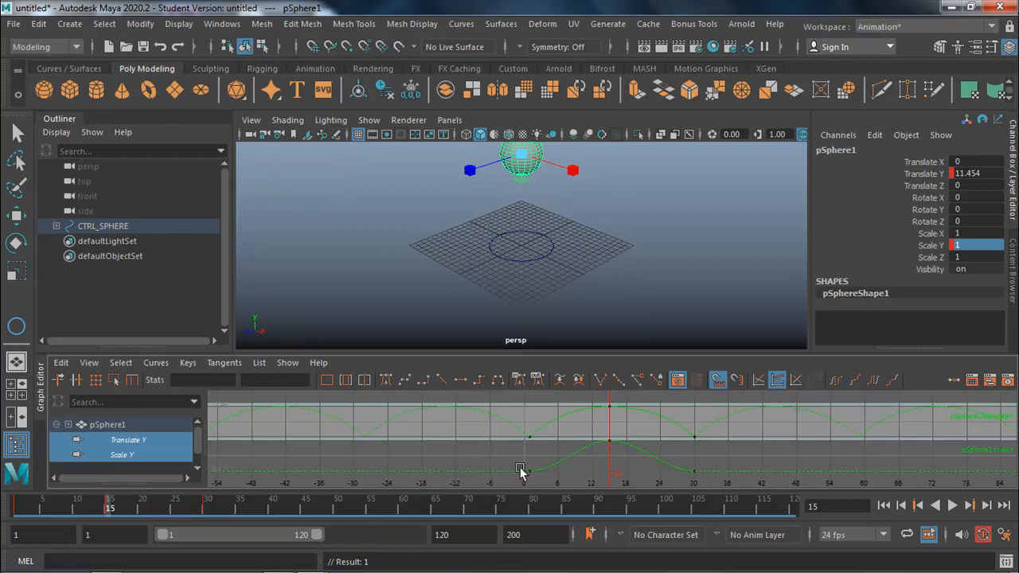
Stretch the sphere vertically at frame 5 to a Scale Y of about 1.61, auto-keying the change
left_click_drag(59, 507, 42, 514)
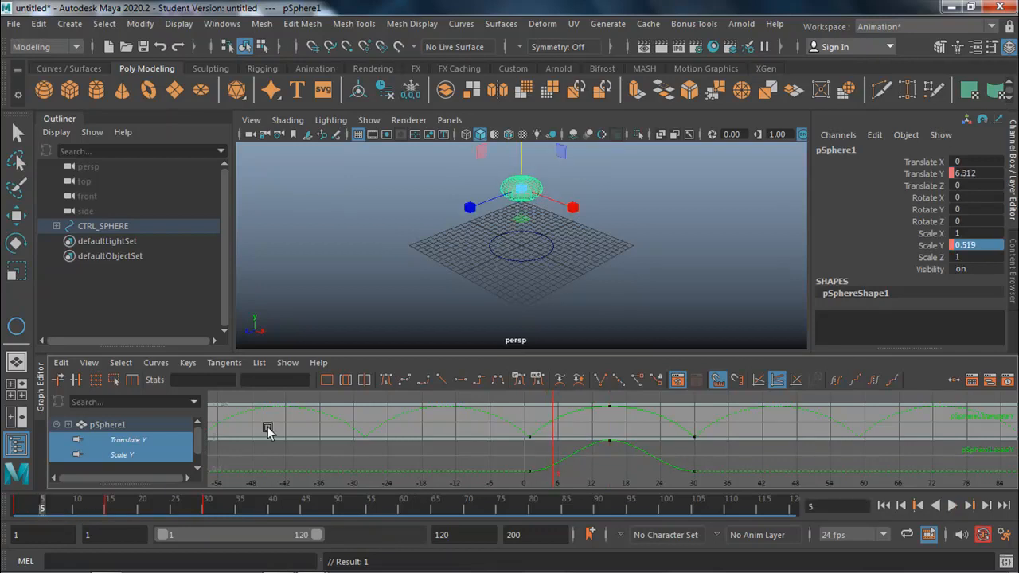
scroll(474, 204, "down", 4)
left_click_drag(519, 151, 533, 7)
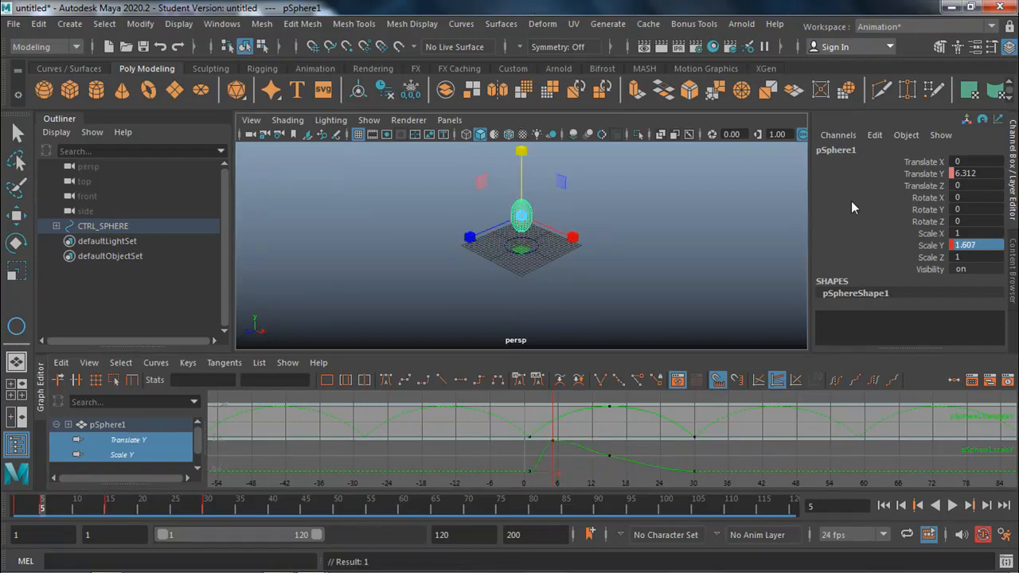
Set the sphere's Scale Y to 1.5 at frame 5 and key the same 1.5 stretch at frame 25
double_click(975, 243)
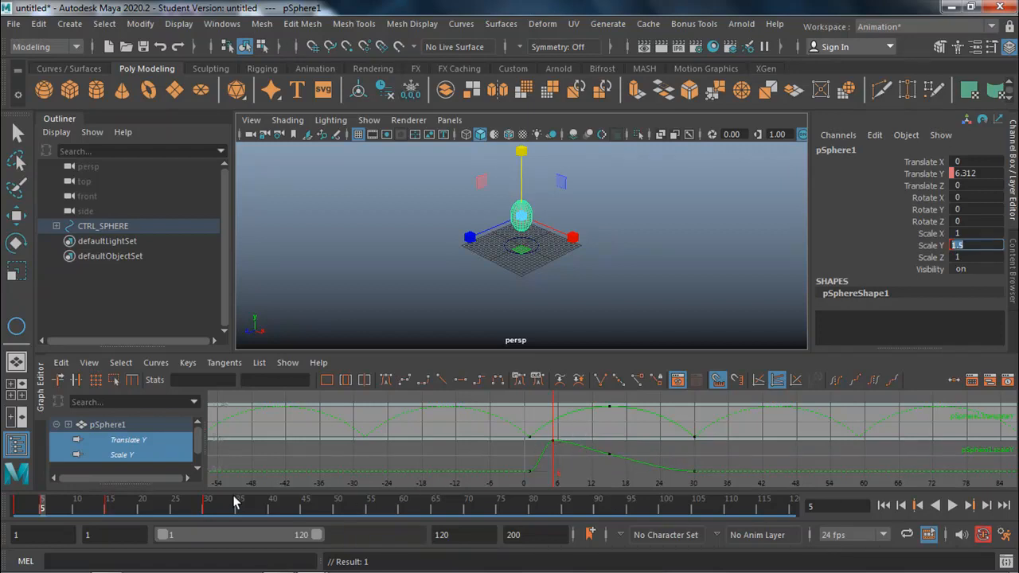
key("alt+v")
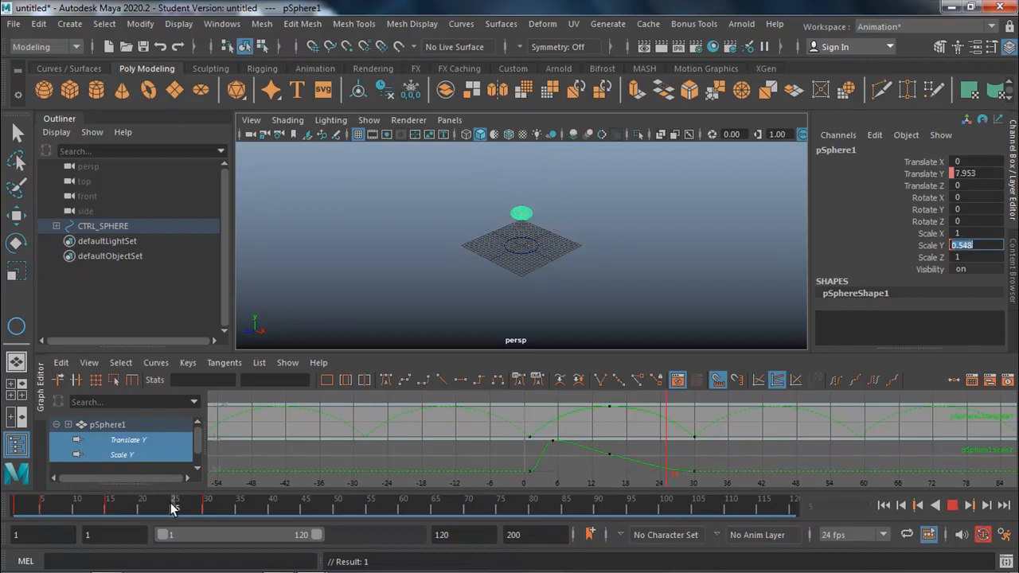
key("alt+v")
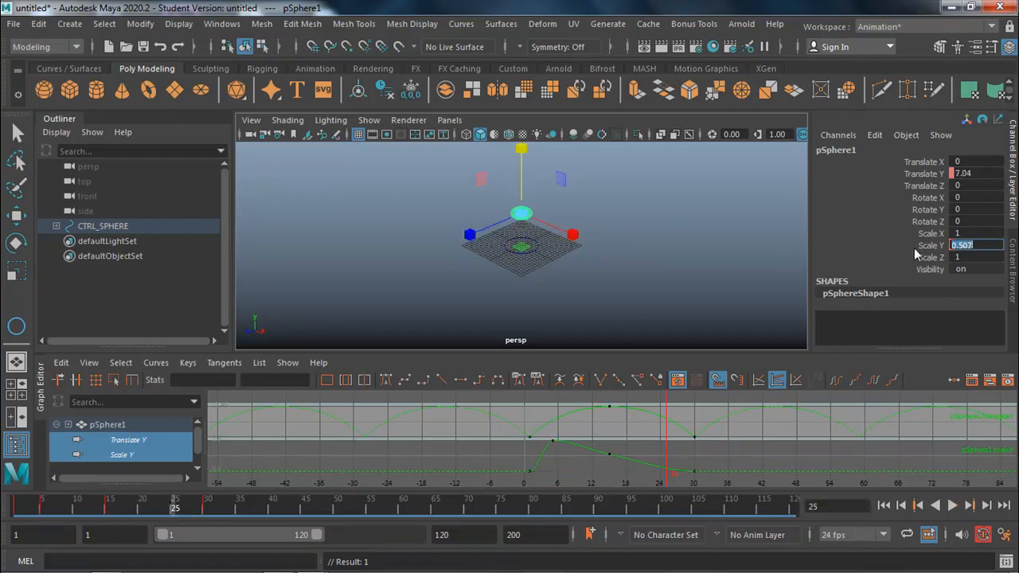
type("1.5")
key("Return")
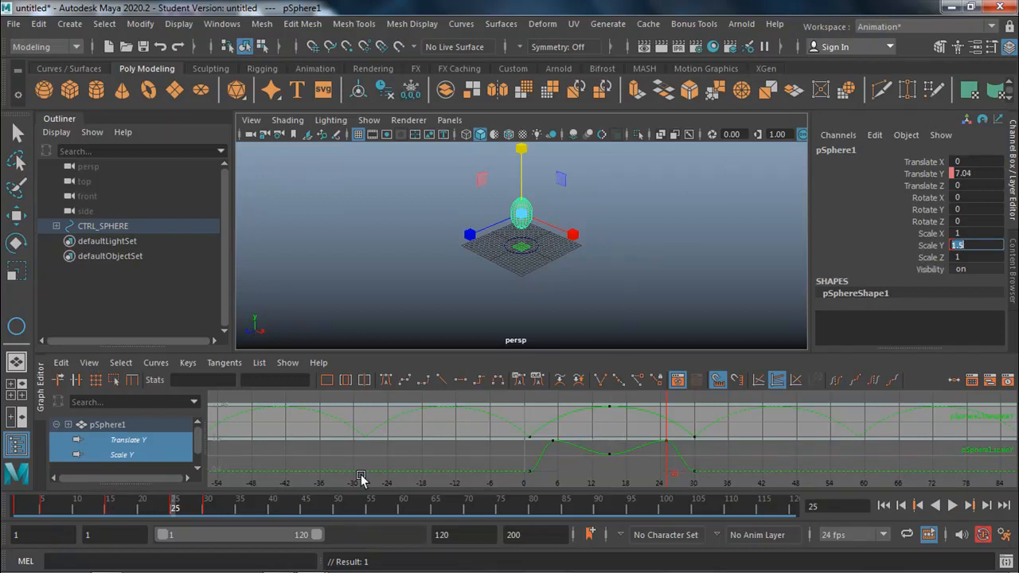
Return to frame 1 and switch to the front view to inspect the squashed sphere against the ground line
left_click_drag(54, 515, 16, 513)
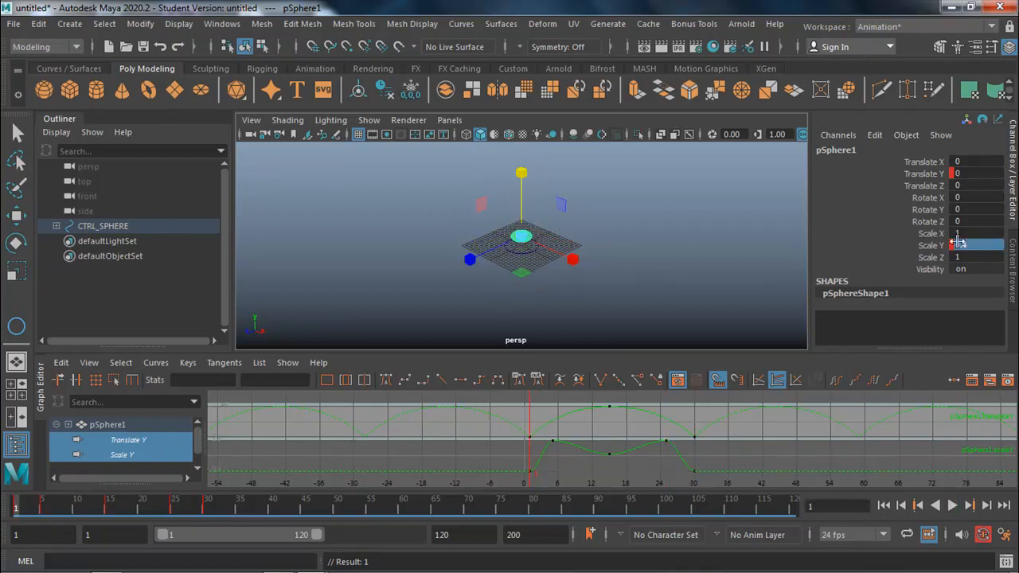
key("space")
key("space")
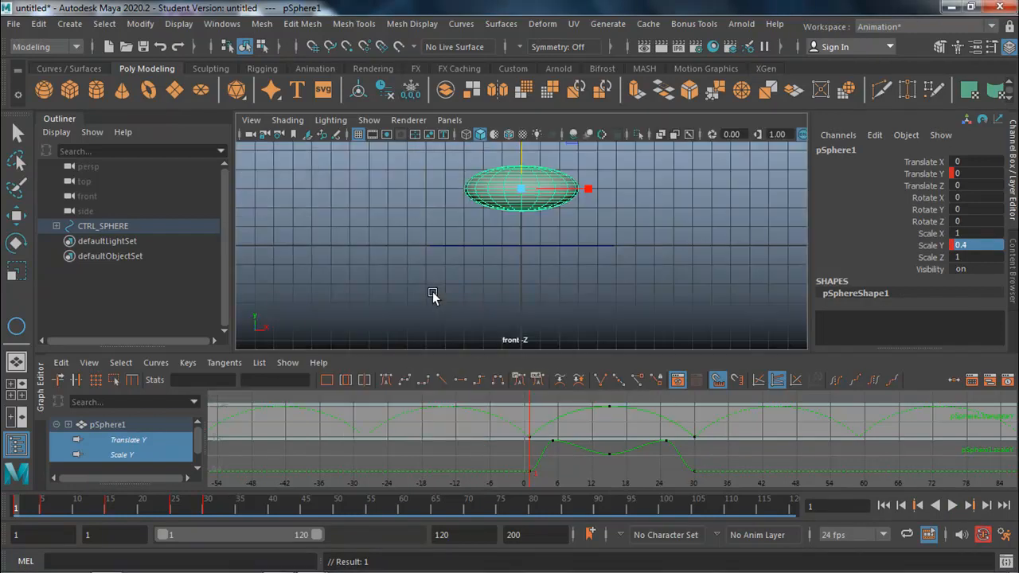
Lower the squashed sphere at frame 1 onto the ground line, to a Translate Y of about -1.769
scroll(467, 231, "down", 1)
key("w")
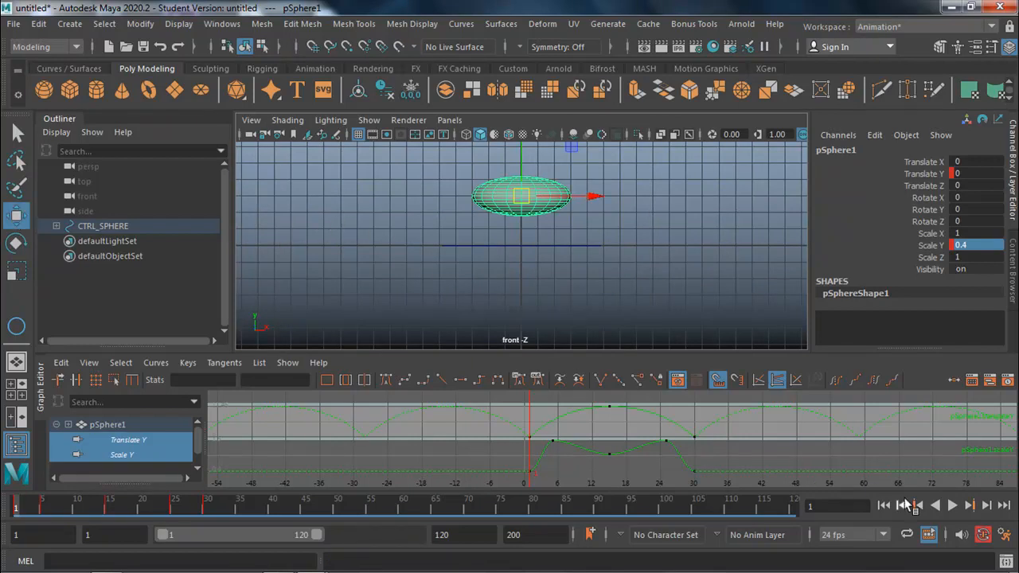
left_click_drag(521, 157, 521, 187)
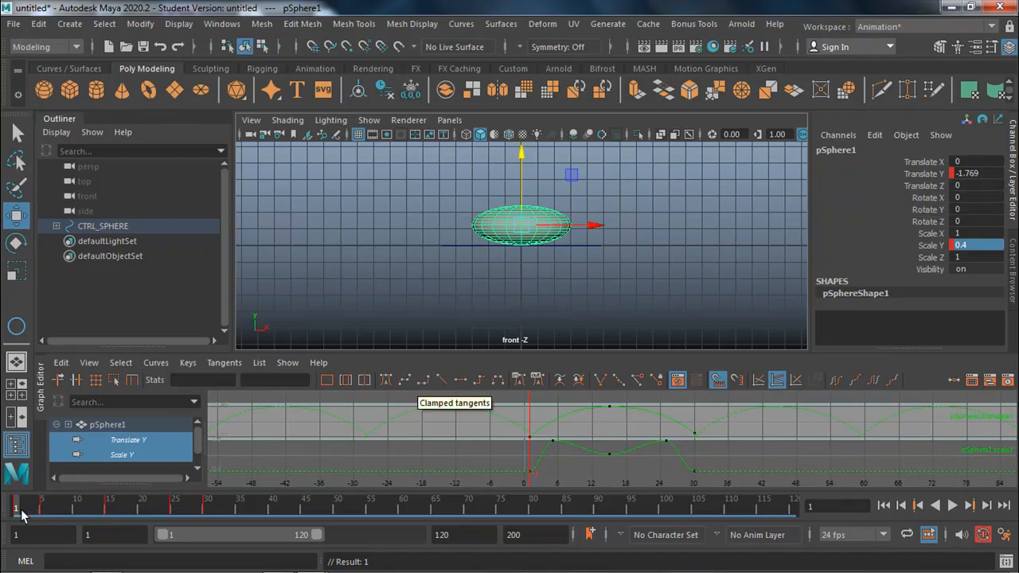
Copy the frame 1 Translate Y value of -1.769 to frame 30, and review the bounce by scrubbing and playing the animation
left_click(974, 174)
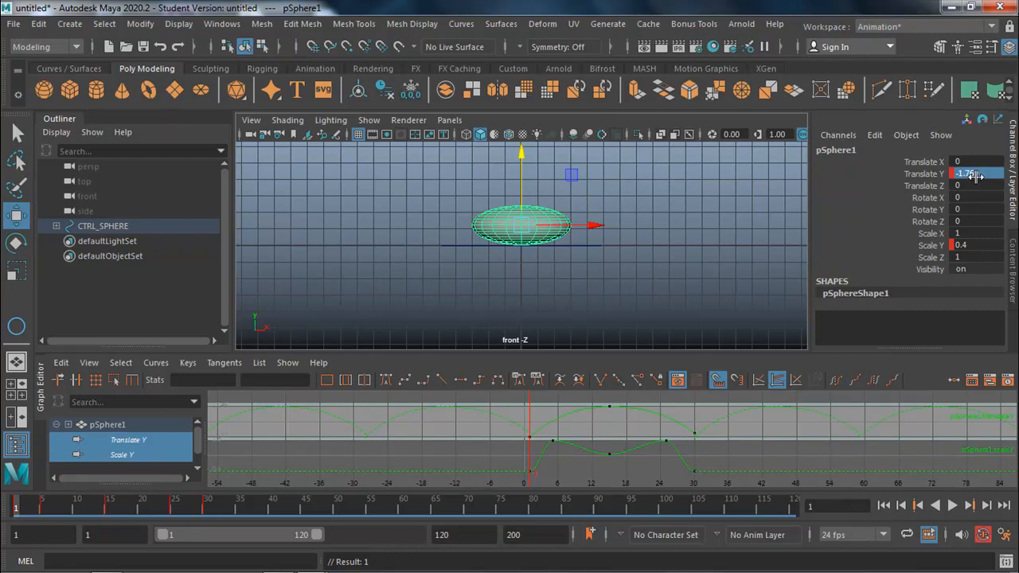
double_click(976, 176)
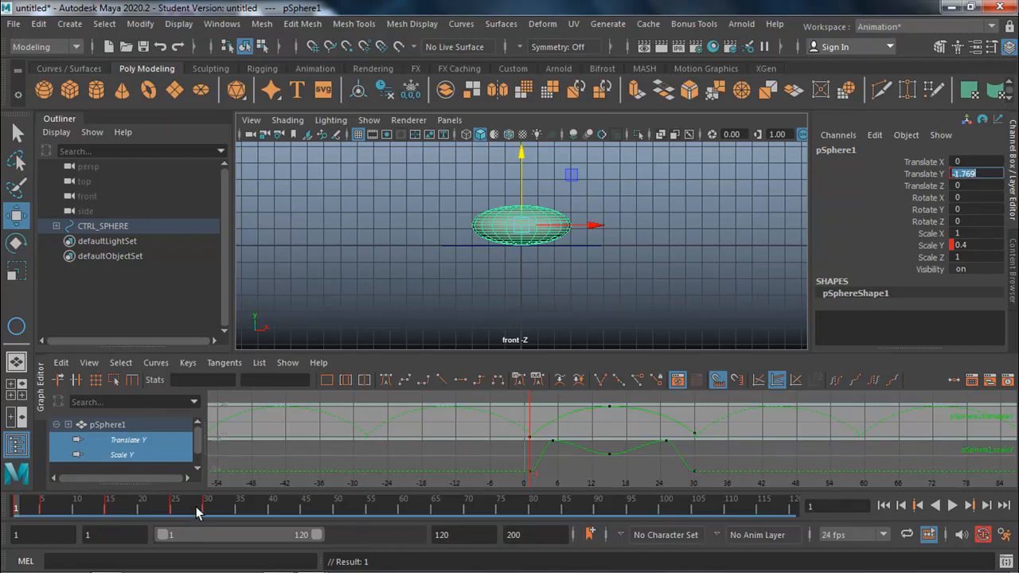
left_click(198, 511)
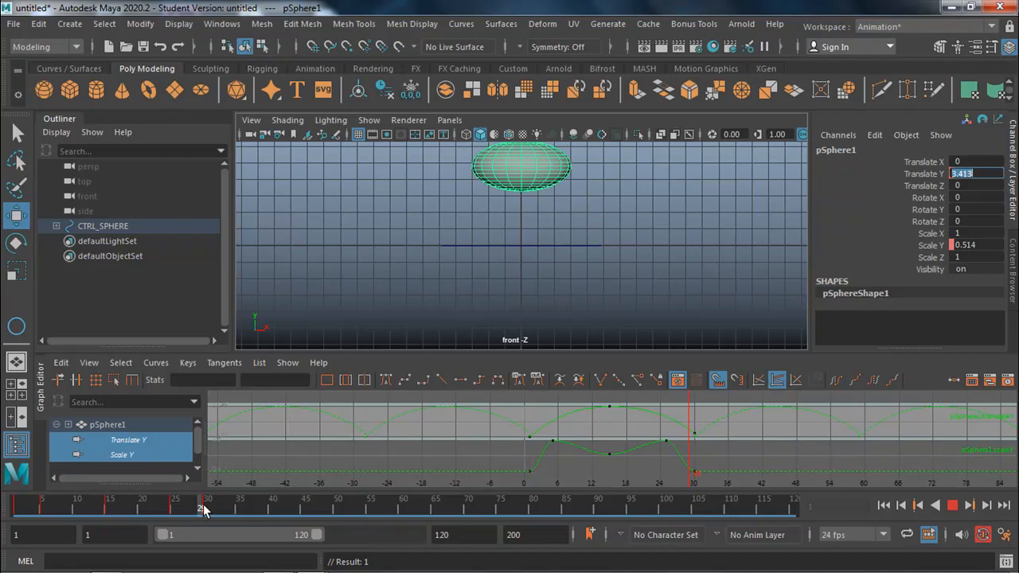
left_click_drag(203, 510, 207, 509)
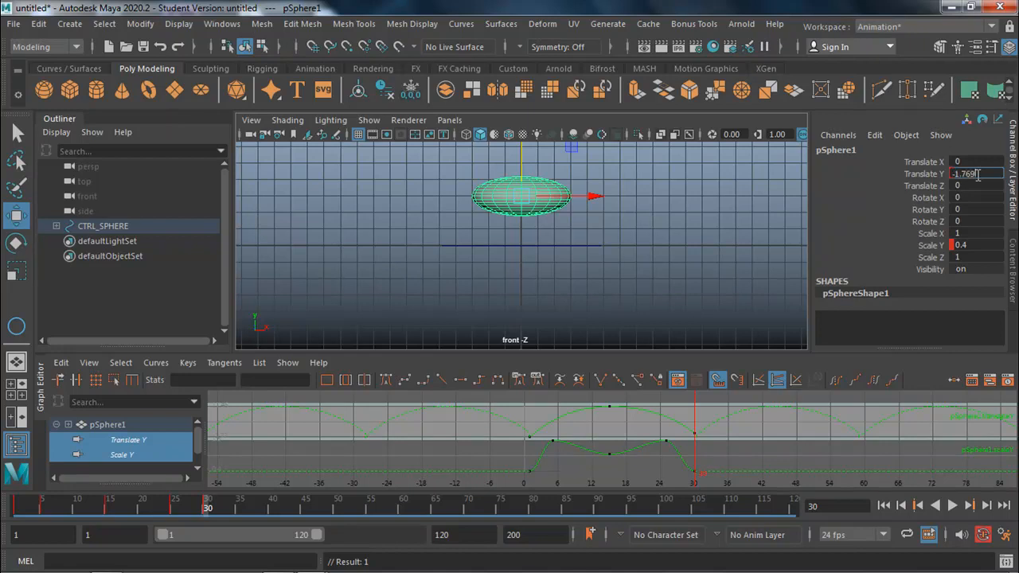
key("Return")
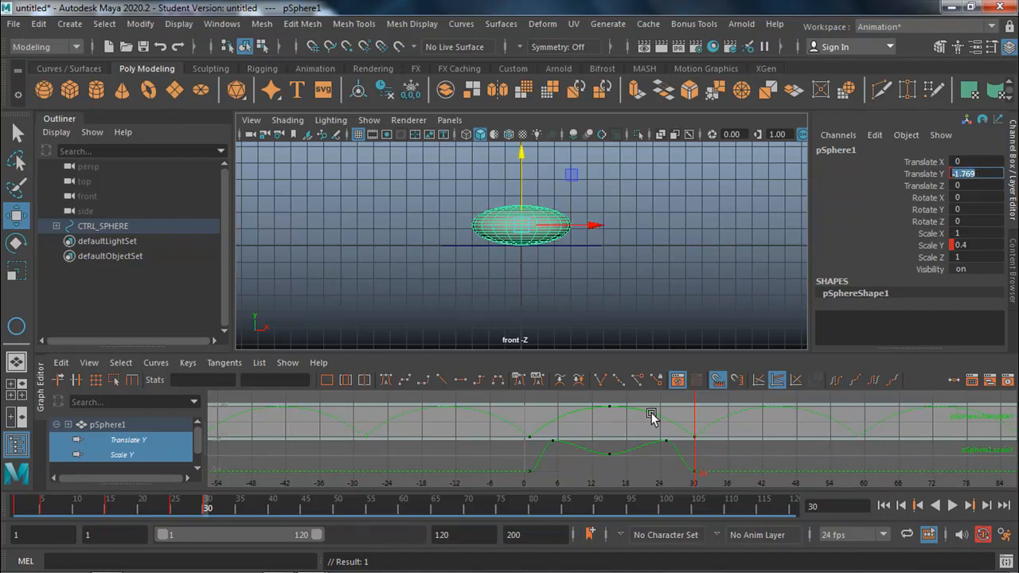
left_click_drag(148, 514, 48, 508)
scroll(551, 278, "down", 5)
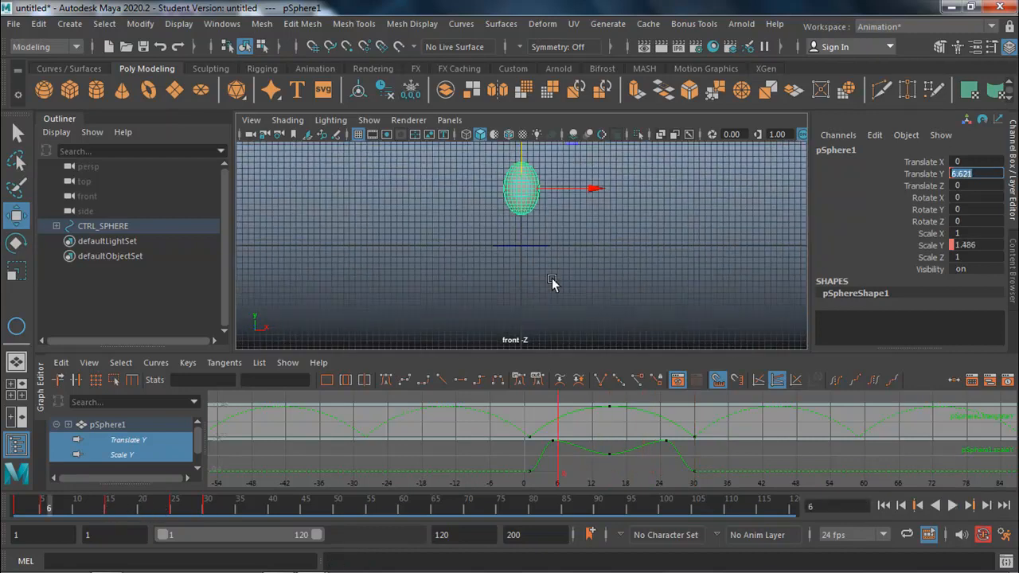
middle_click_drag(552, 283, 542, 325, "alt")
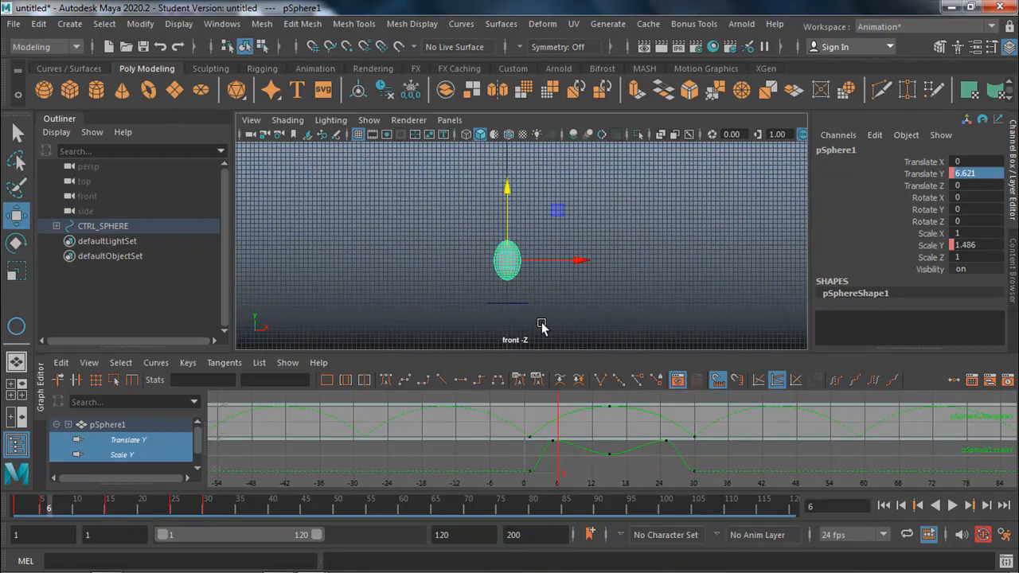
key("alt+v")
mouse_move(28, 518)
left_mouse_down()
mouse_move(0, 520)
mouse_move(256, 509)
mouse_move(221, 510)
left_mouse_up()
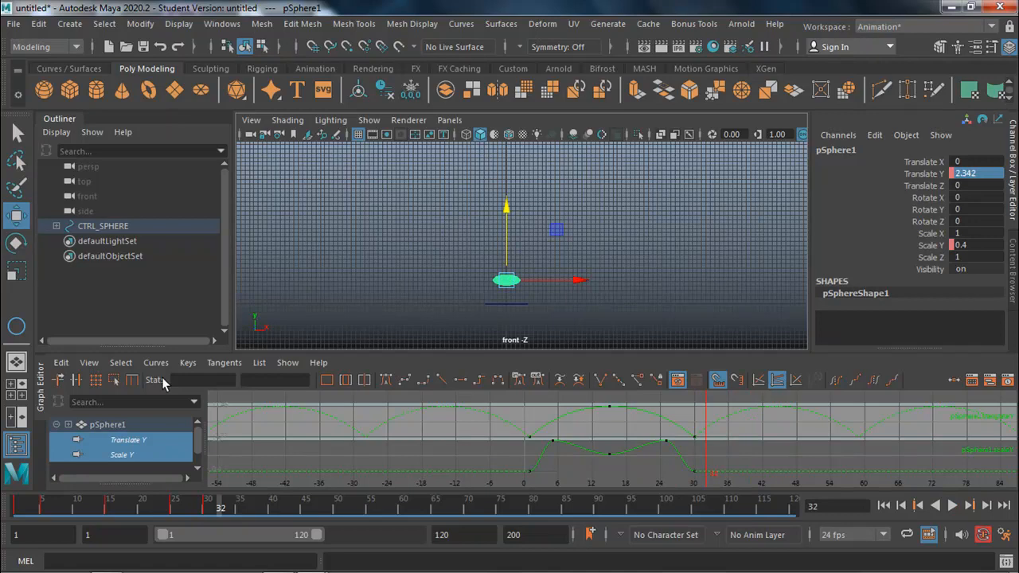
Set both the post infinity and pre infinity of the sphere's Scale Y curve to Cycle, and scrub through the repeated bounce
left_click(139, 455)
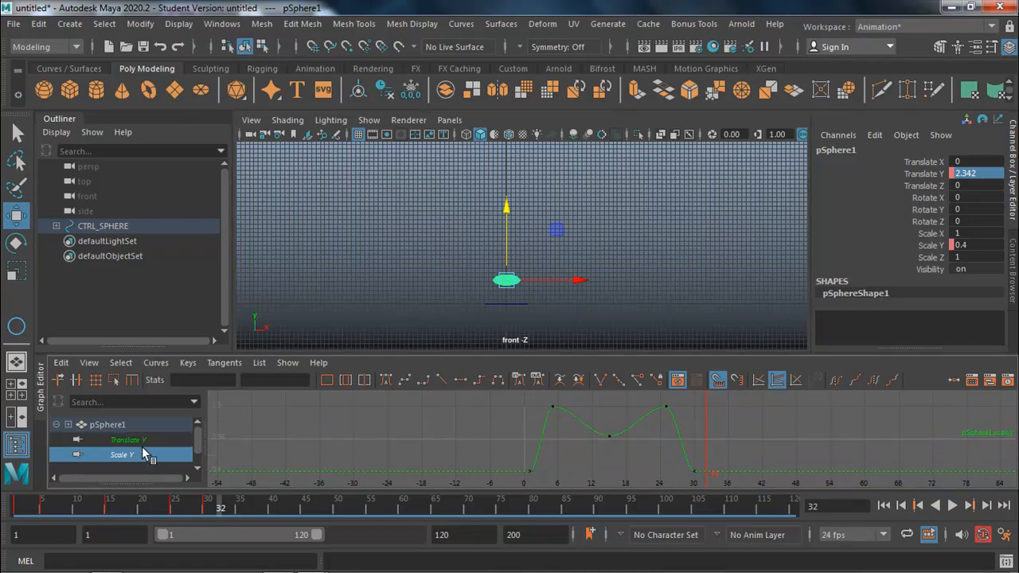
left_click(125, 364)
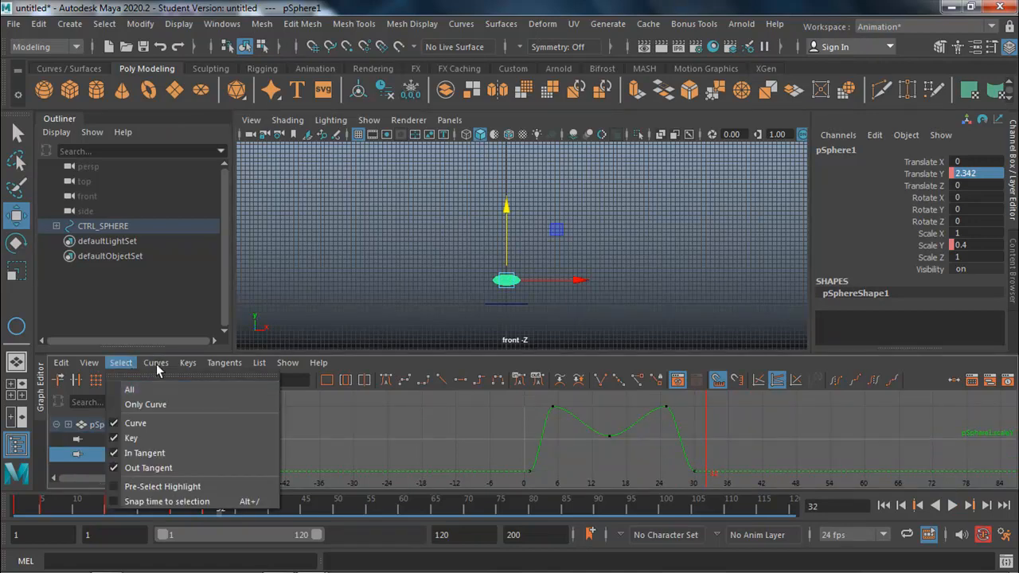
mouse_move(156, 365)
mouse_move(290, 232)
left_click(374, 258)
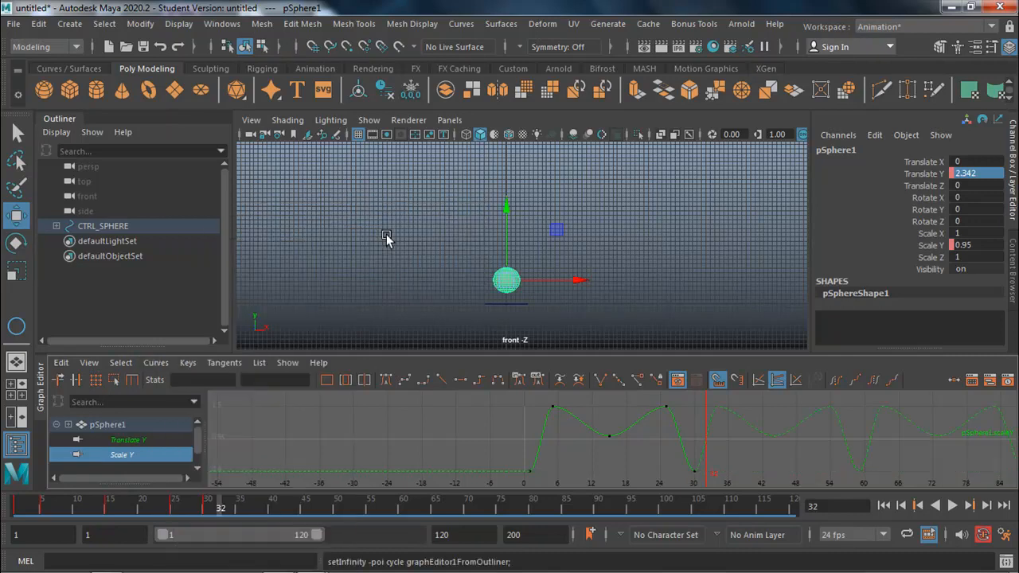
left_click(165, 368)
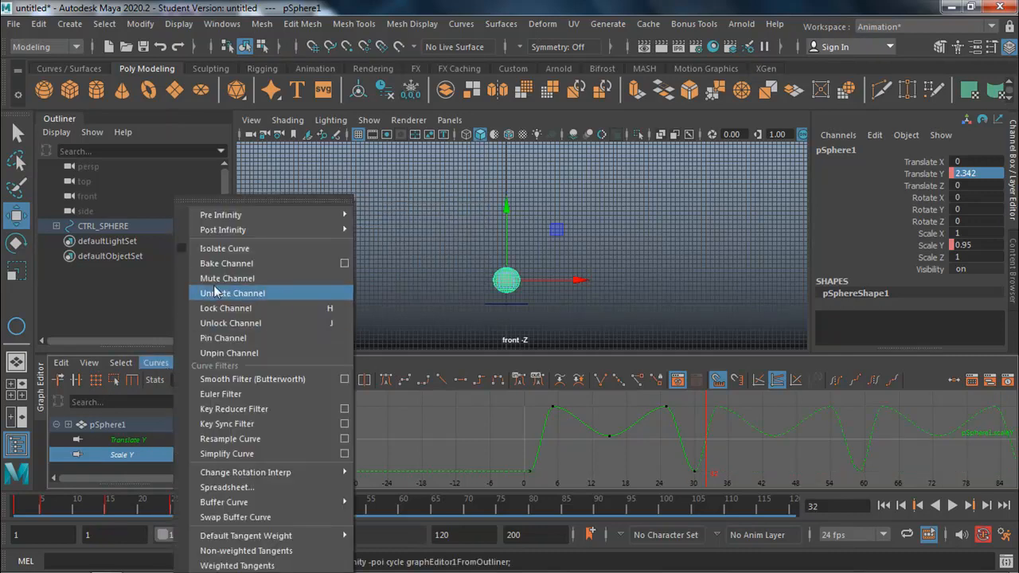
mouse_move(326, 217)
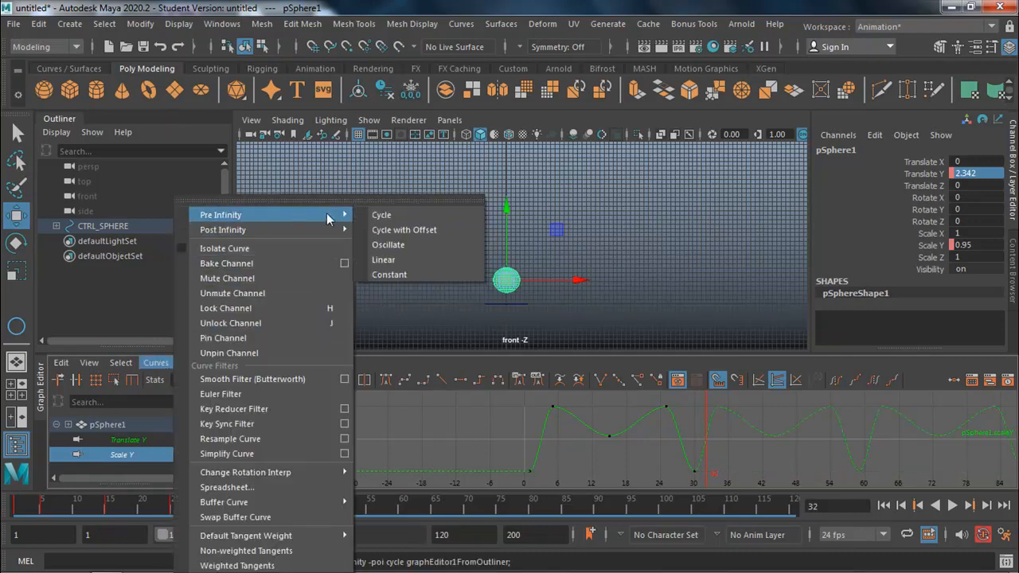
left_click(381, 213)
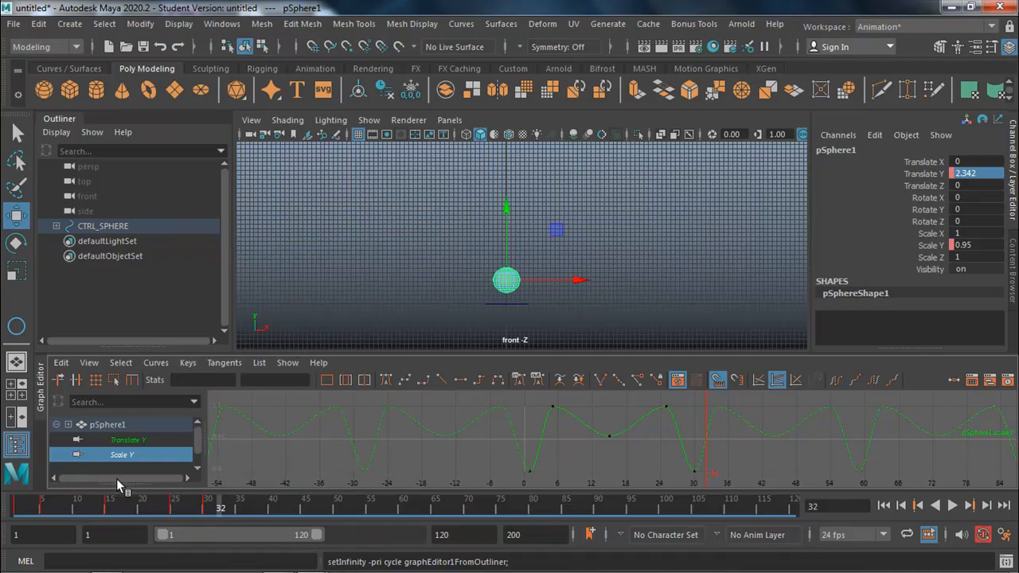
key("alt+v")
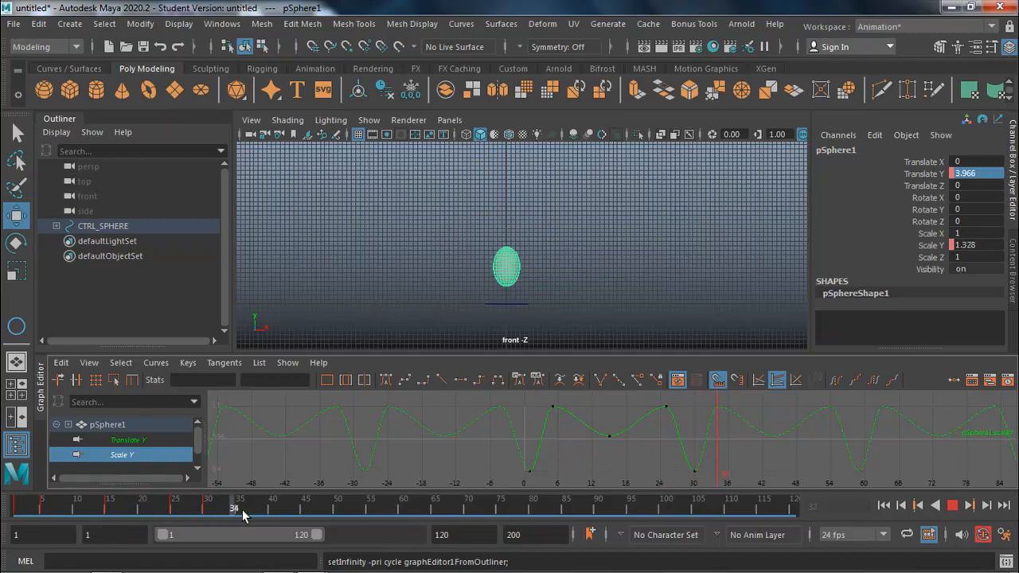
left_click_drag(474, 508, 31, 523)
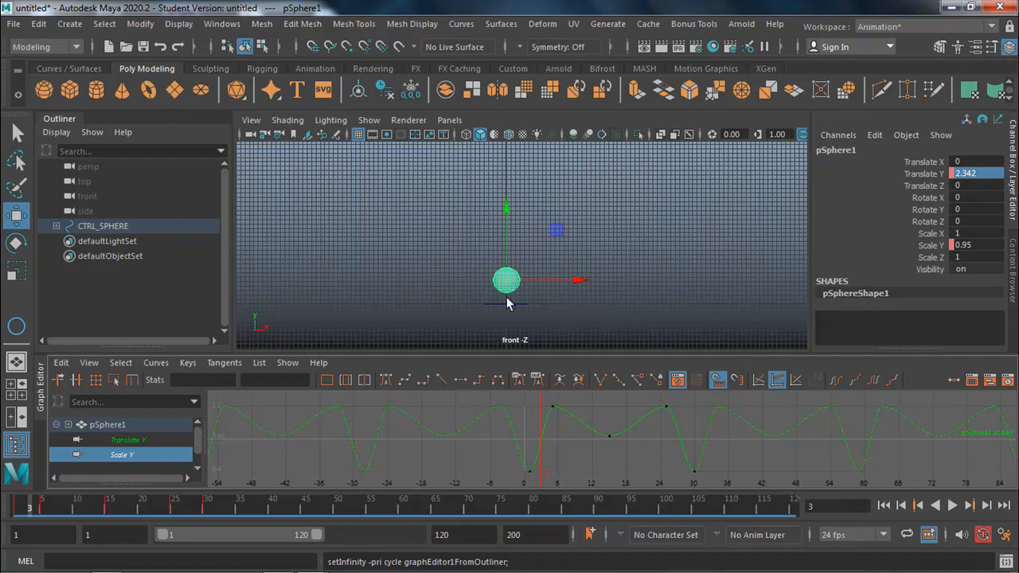
Convert the Scale Y key at frame 1 to weighted tangents
key("f")
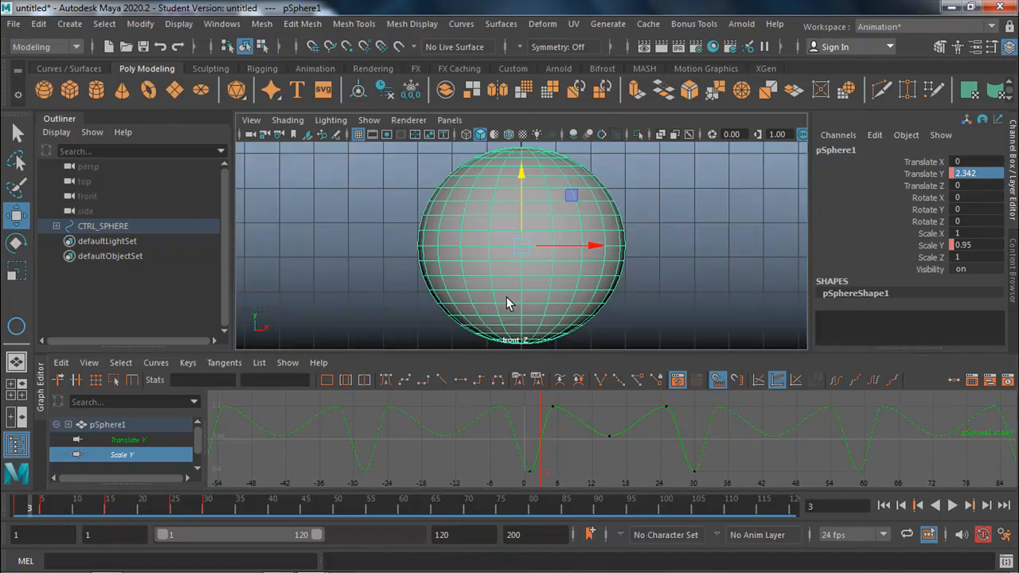
scroll(507, 301, "down", 3)
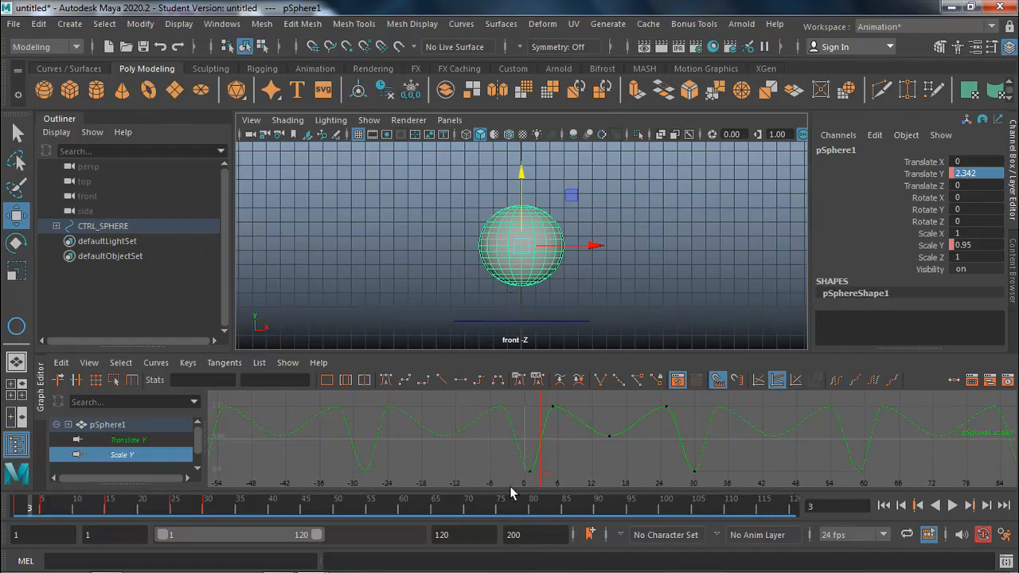
left_click_drag(514, 466, 540, 471)
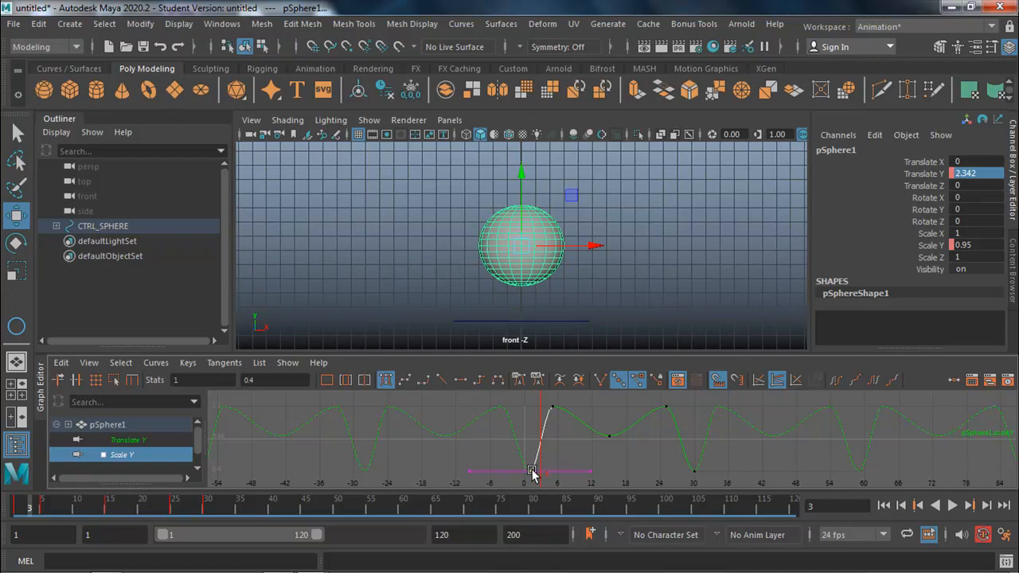
right_click(532, 471)
mouse_move(617, 365)
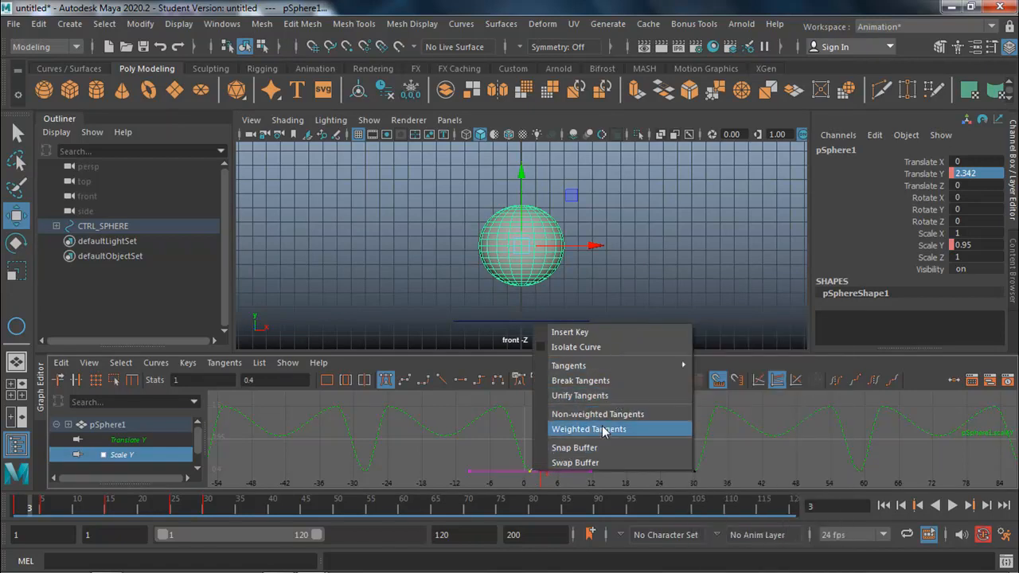
left_click(593, 429)
Tilt the frame 1 Scale Y key's out tangent upward for a faster stretch off the ground, and check the motion
scroll(544, 476, "up", 3)
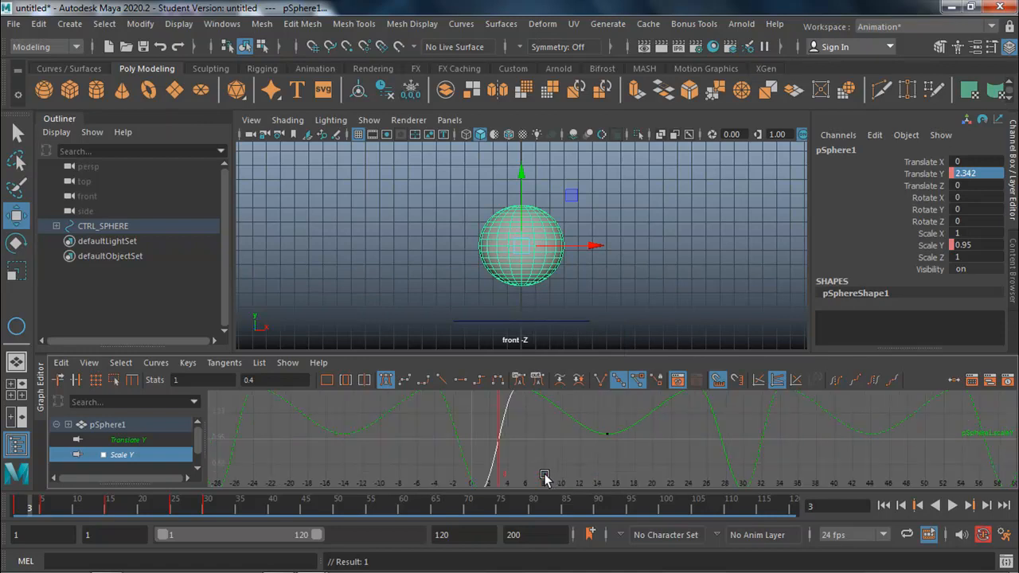
key("f")
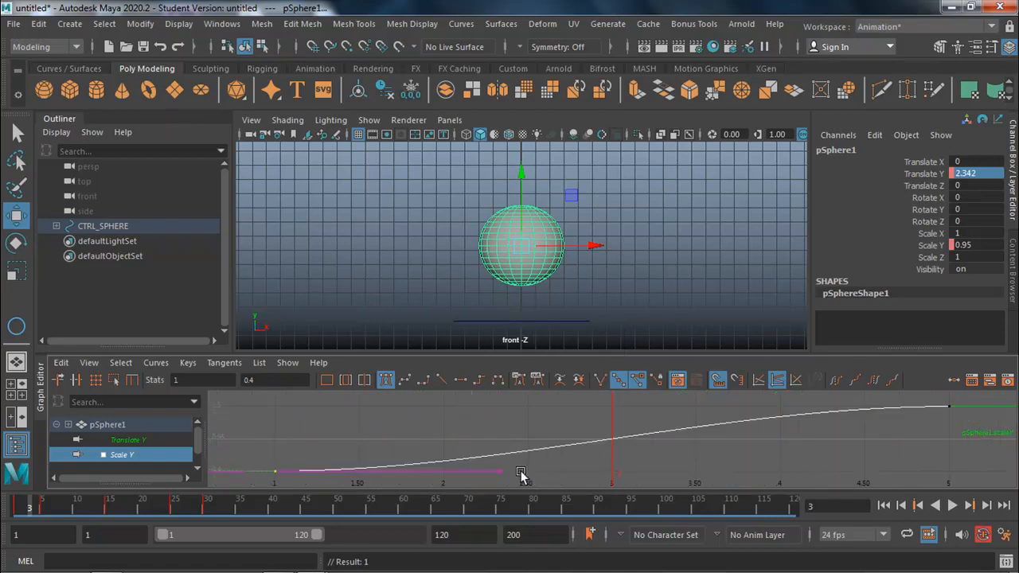
left_click(494, 472)
left_click_drag(498, 468, 500, 419)
key("a")
left_click_drag(44, 507, 14, 513)
key("alt+v")
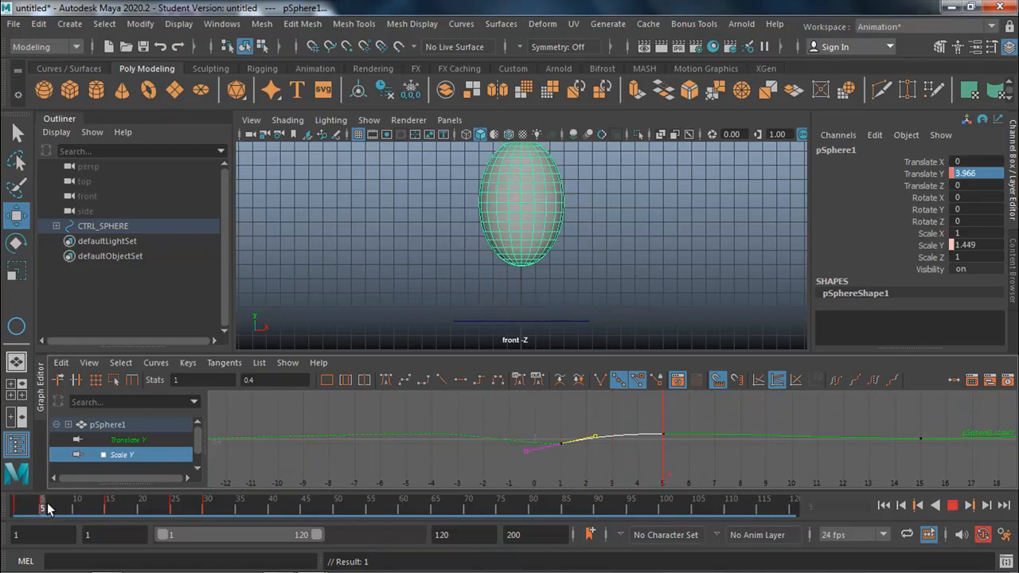
left_click_drag(61, 507, 175, 509)
Apply weighted tangents to the Scale Y key at frame 30 and raise its in tangent to steepen the drop into the squash
scroll(379, 473, "down", 5)
scroll(406, 466, "down", 5)
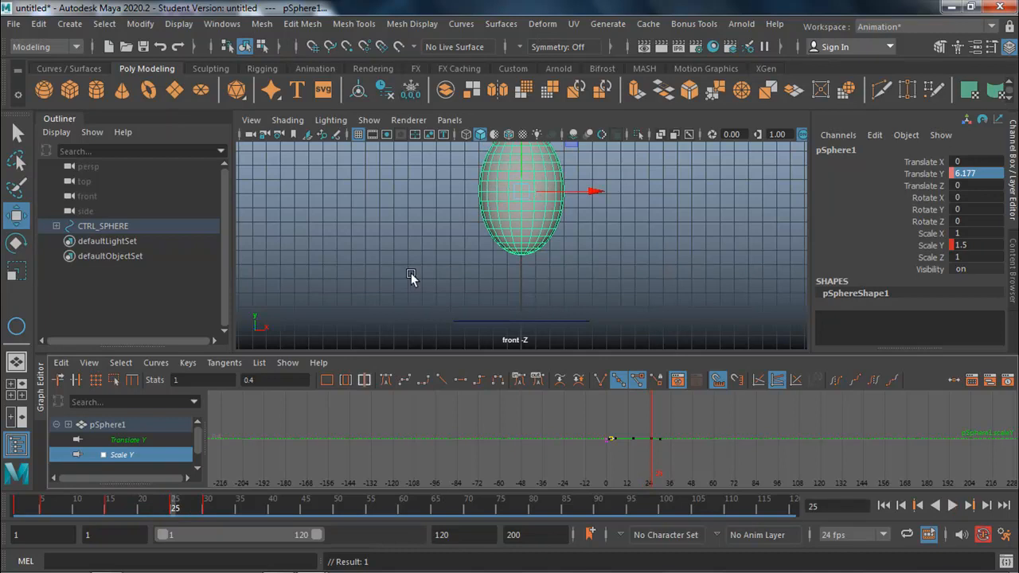
scroll(535, 216, "down", 2)
scroll(676, 447, "up", 3)
scroll(786, 470, "up", 4)
scroll(844, 471, "up", 2)
scroll(844, 469, "down", 3)
left_click_drag(747, 460, 845, 422)
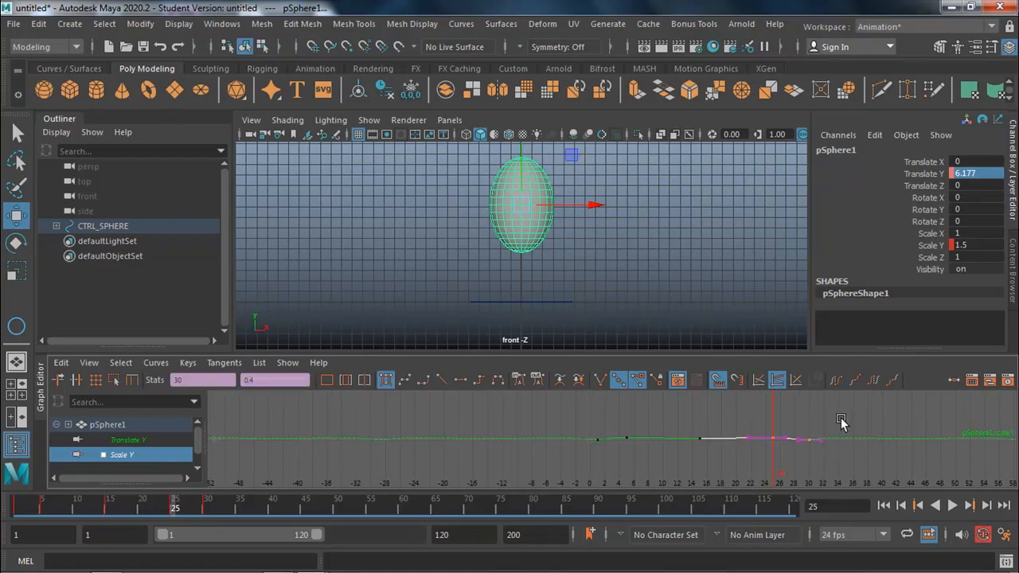
key("f")
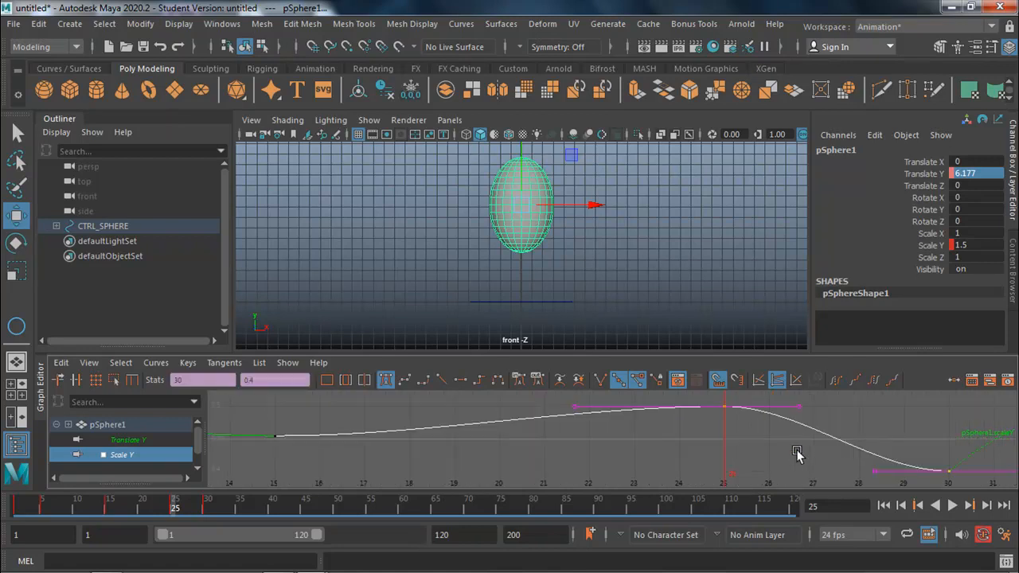
left_click(753, 437)
left_click_drag(753, 435, 694, 401)
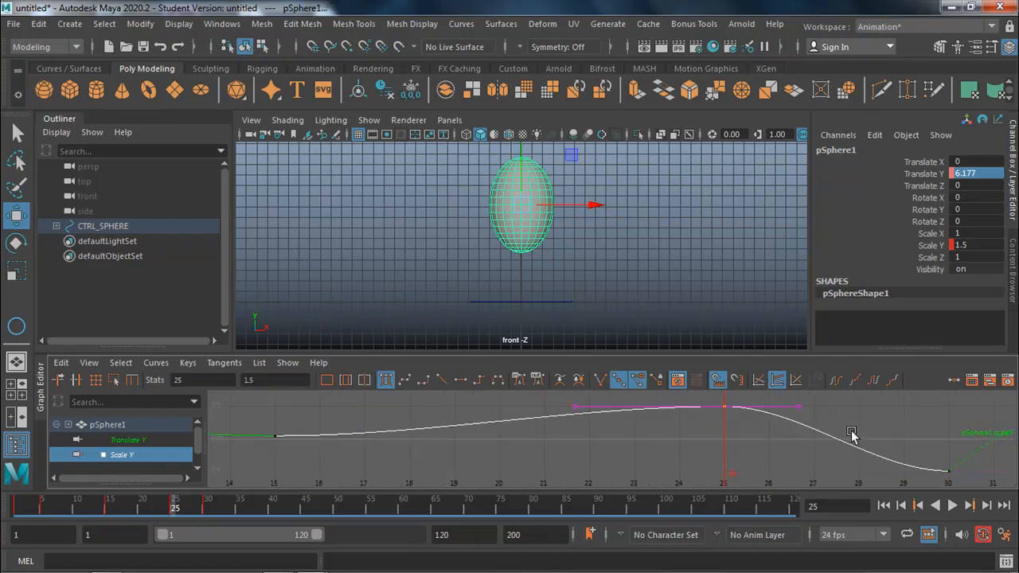
left_click_drag(958, 455, 937, 482)
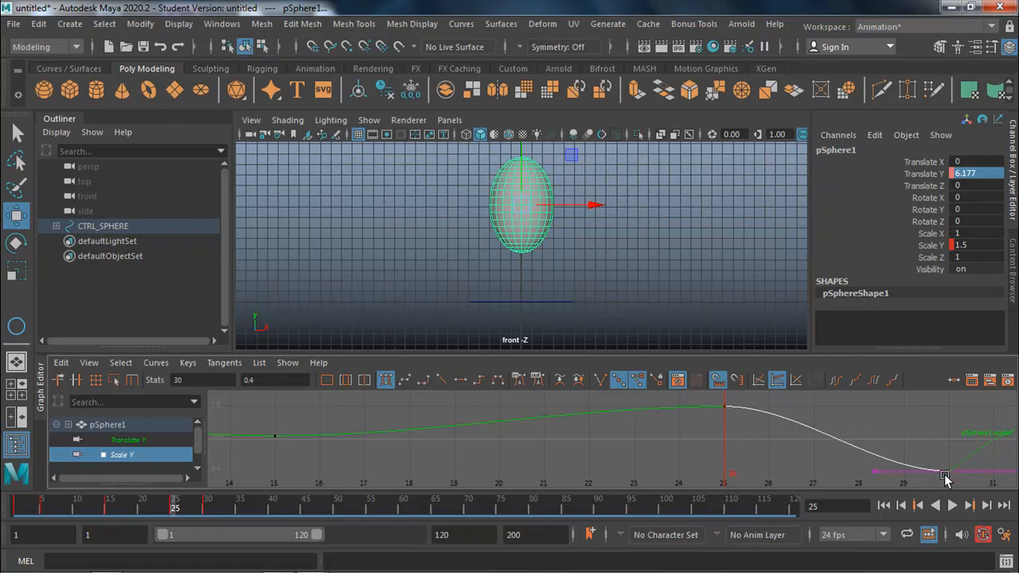
right_click(951, 478)
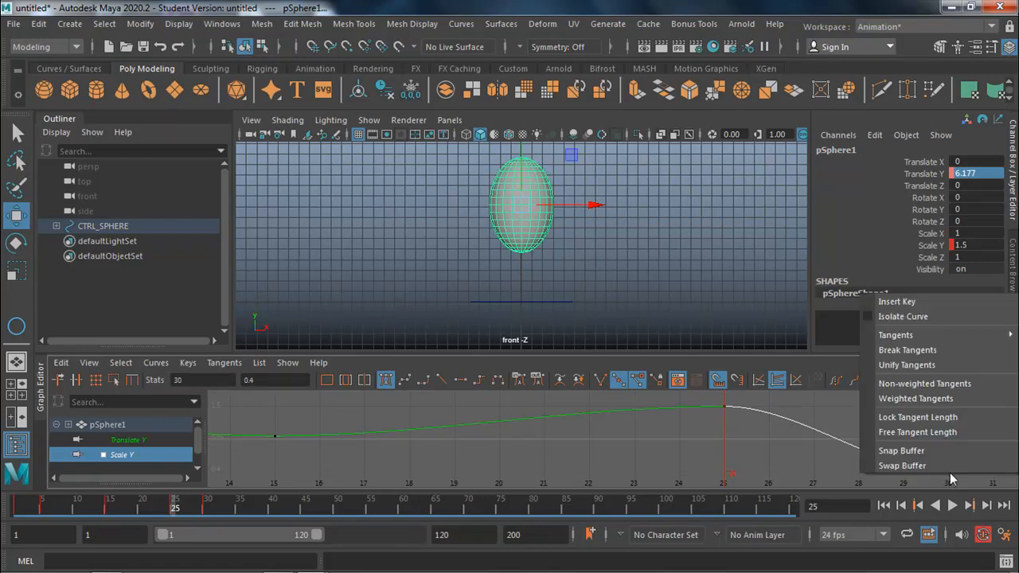
left_click(929, 401)
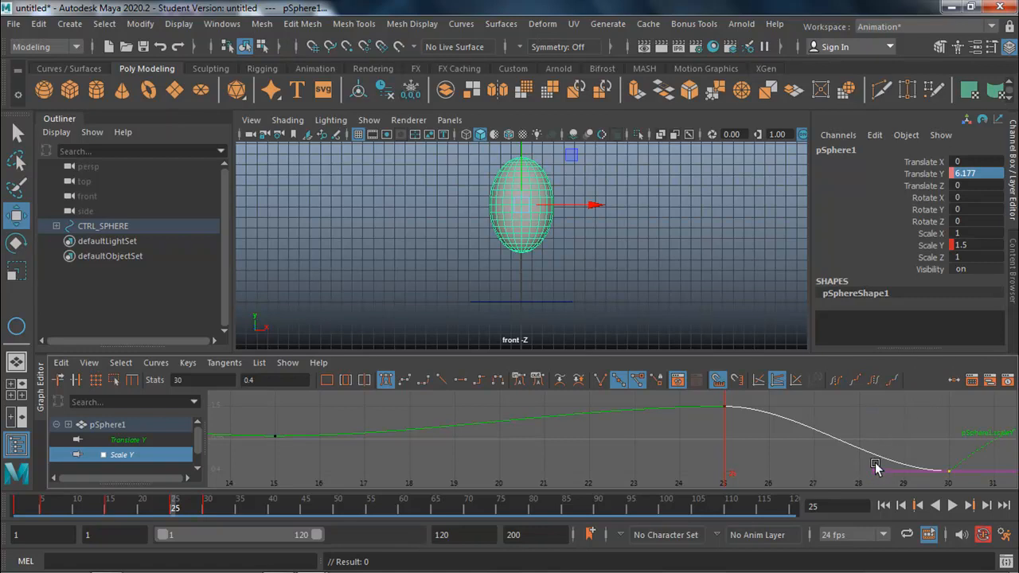
left_click_drag(863, 484, 903, 453)
Shift the Scale Y stretch key from frame 25 to frame 27 and the frame 15 key to frame 25, keeping their values
left_click_drag(697, 393, 697, 393)
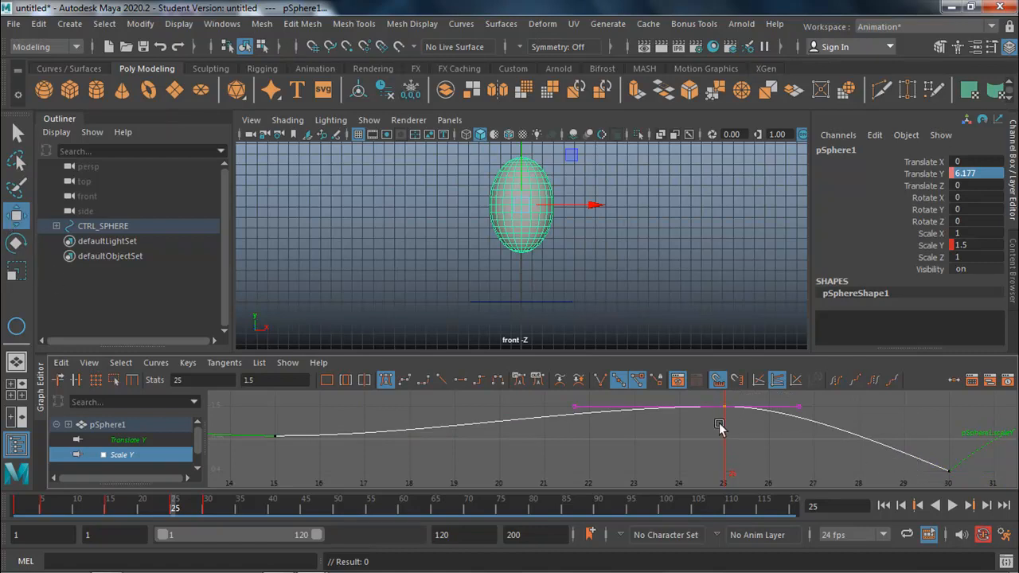
left_click_drag(724, 406, 807, 412, "shift")
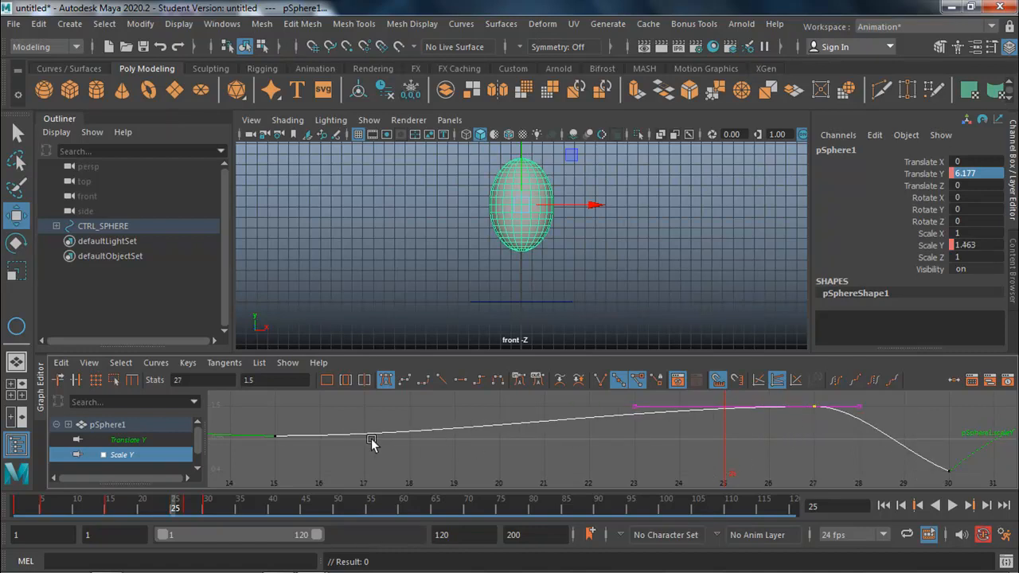
left_click(277, 442)
left_click_drag(275, 437, 706, 444, "shift")
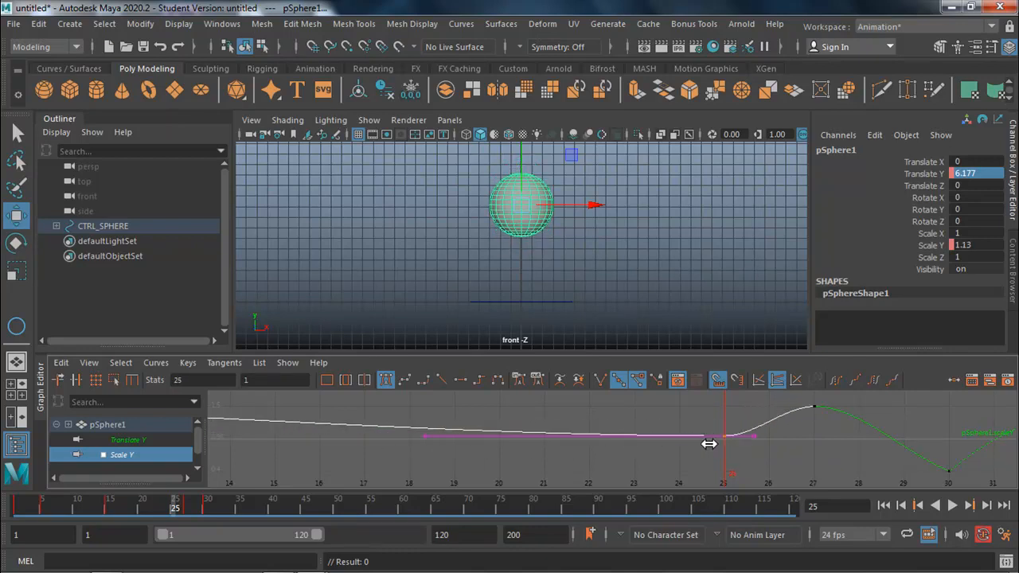
Lengthen the out tangent of the Scale Y key at frame 27 to hold the stretch longer before impact, and check the motion
scroll(561, 422, "down", 5)
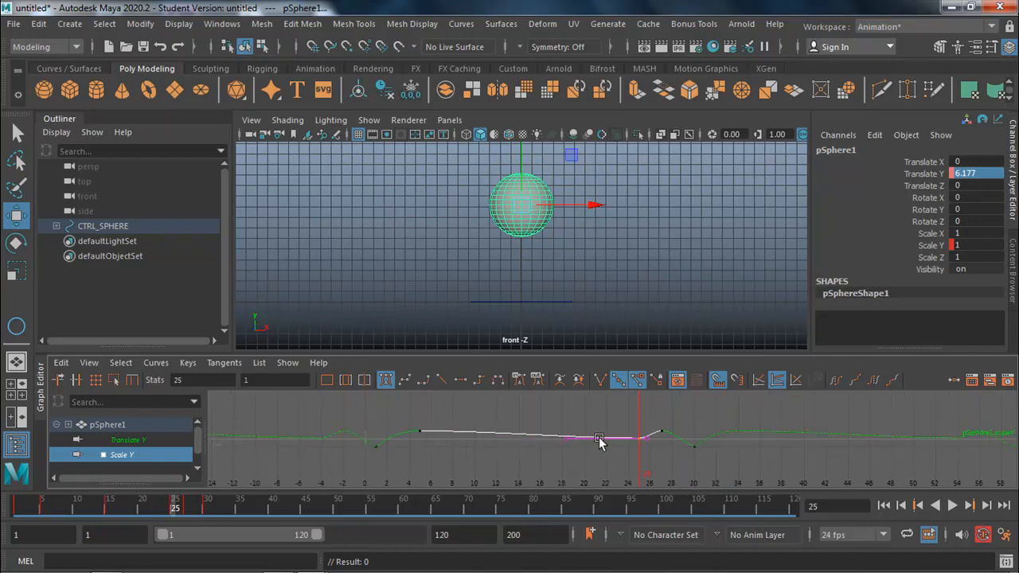
left_click(418, 432)
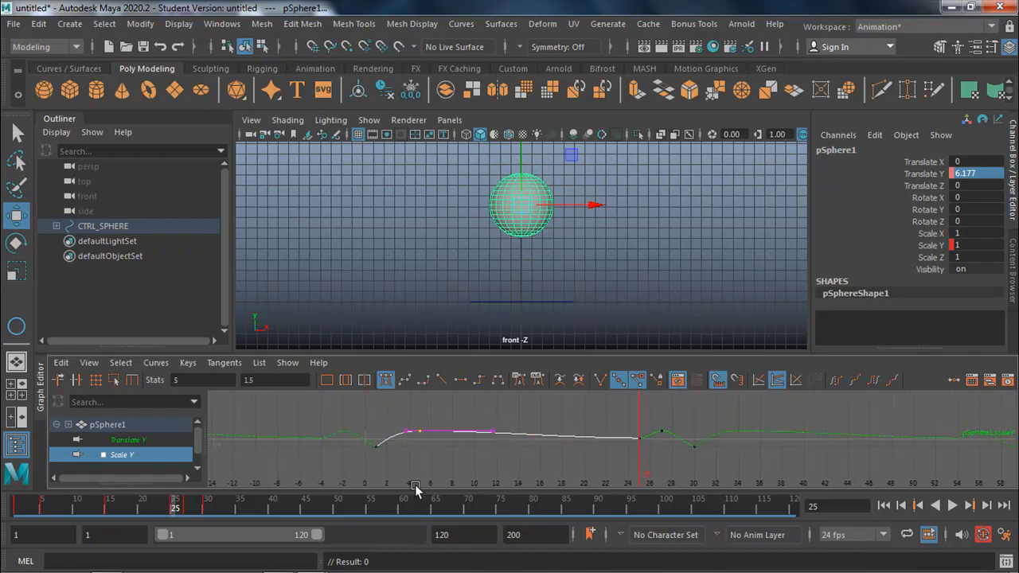
left_click(148, 508)
left_click_drag(95, 521, 200, 522)
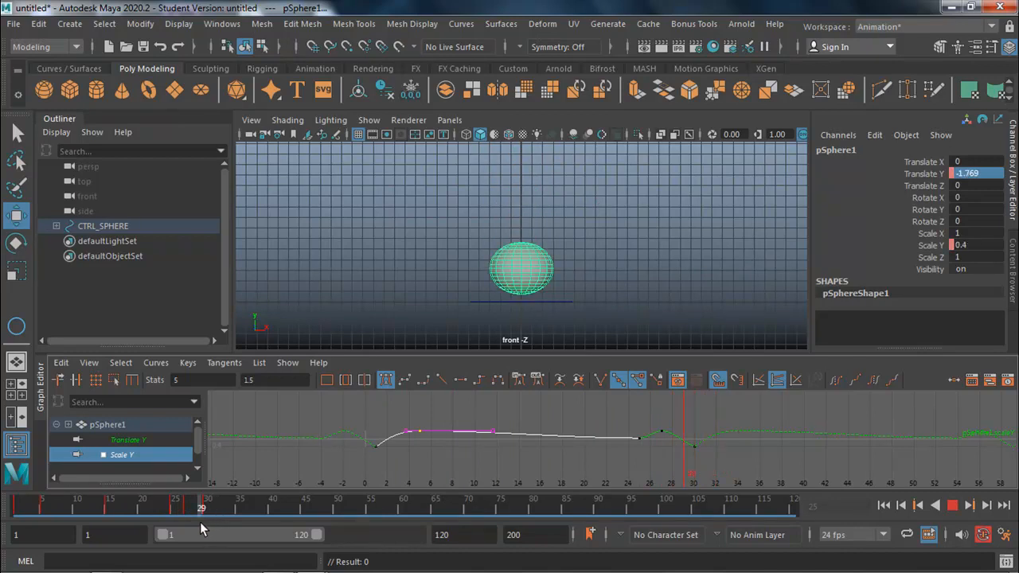
scroll(673, 454, "up", 4)
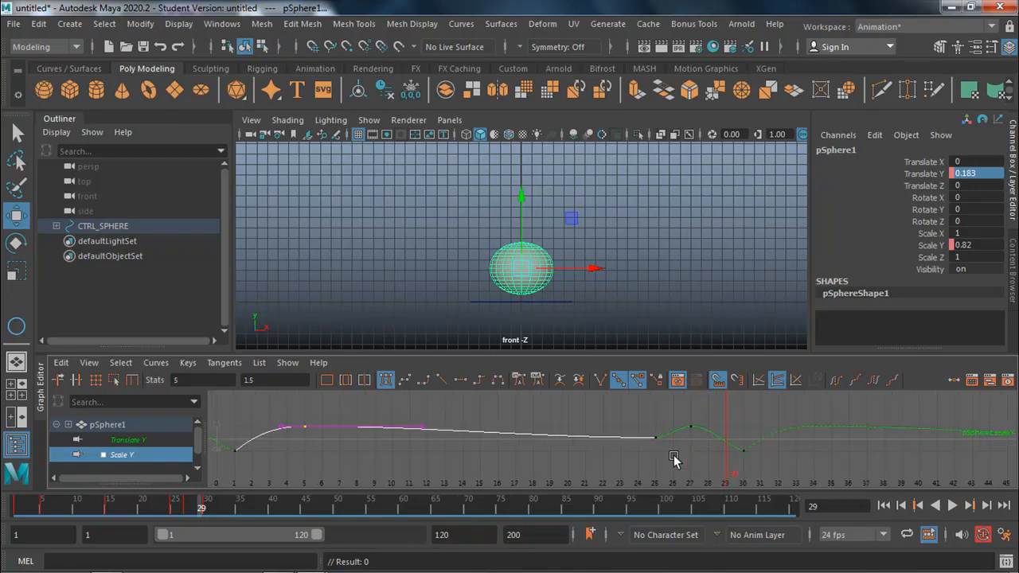
left_click_drag(696, 403, 685, 438)
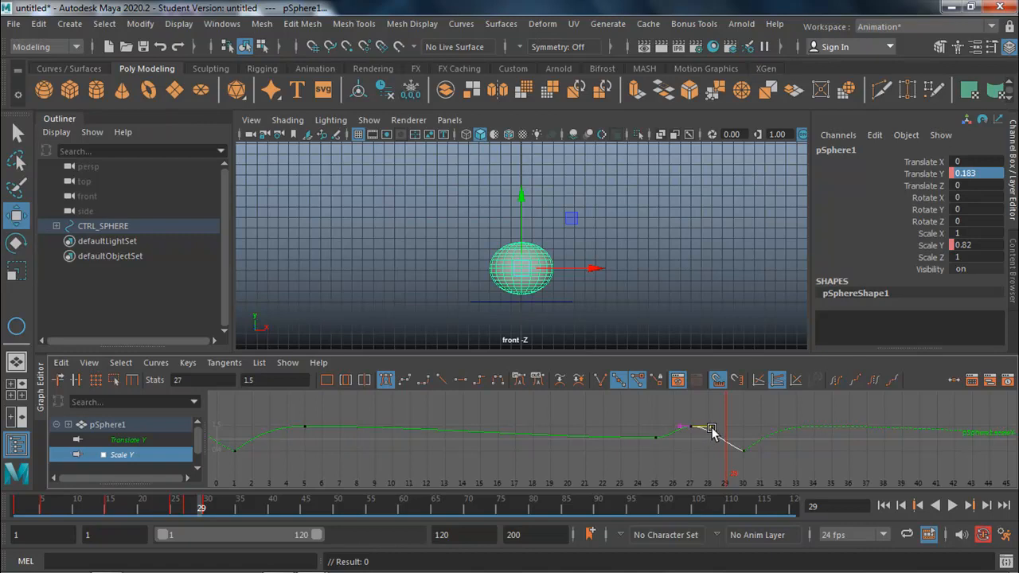
left_click_drag(712, 431, 732, 426)
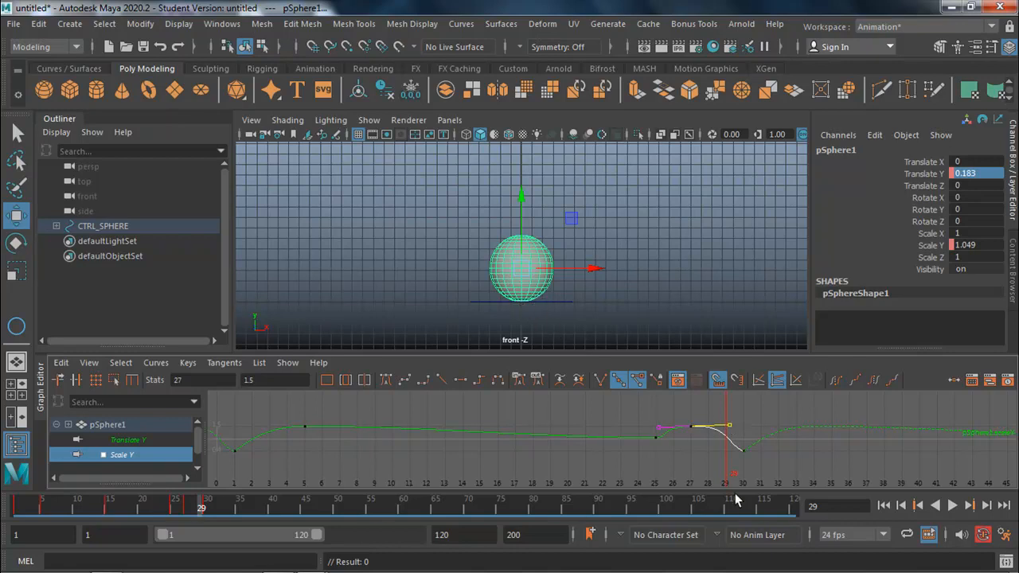
key("alt+v")
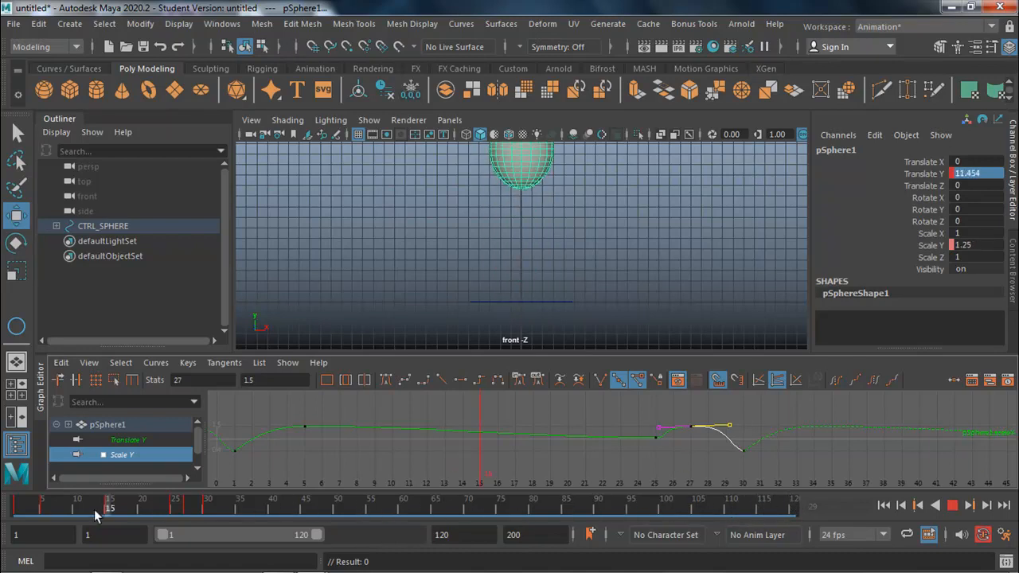
left_click_drag(53, 513, 285, 510)
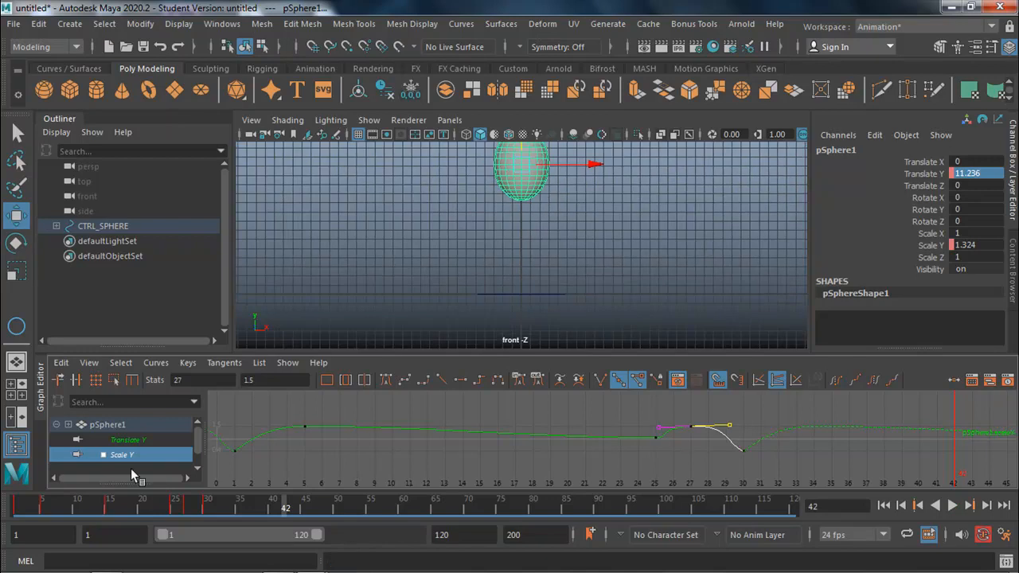
Insert a Scale Y key at frame 17, set its value to 1, and play back the bounce
left_click_drag(78, 512, 121, 514)
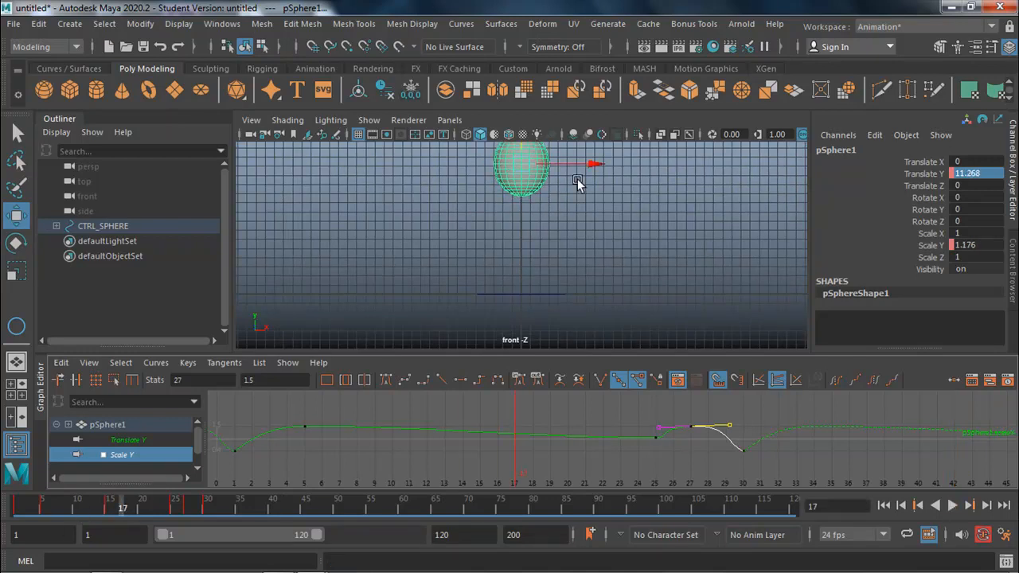
left_click(532, 430)
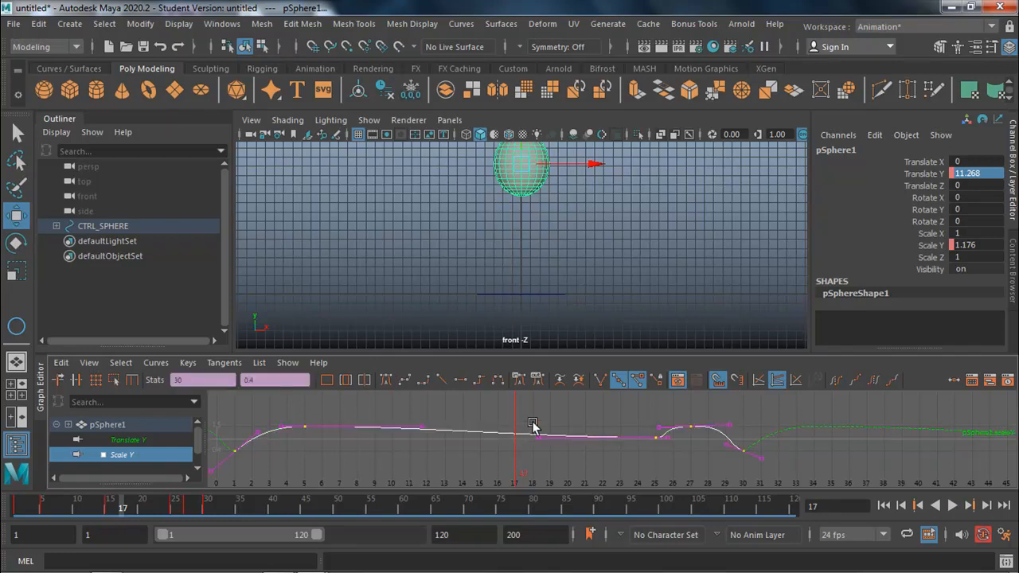
right_click(511, 435)
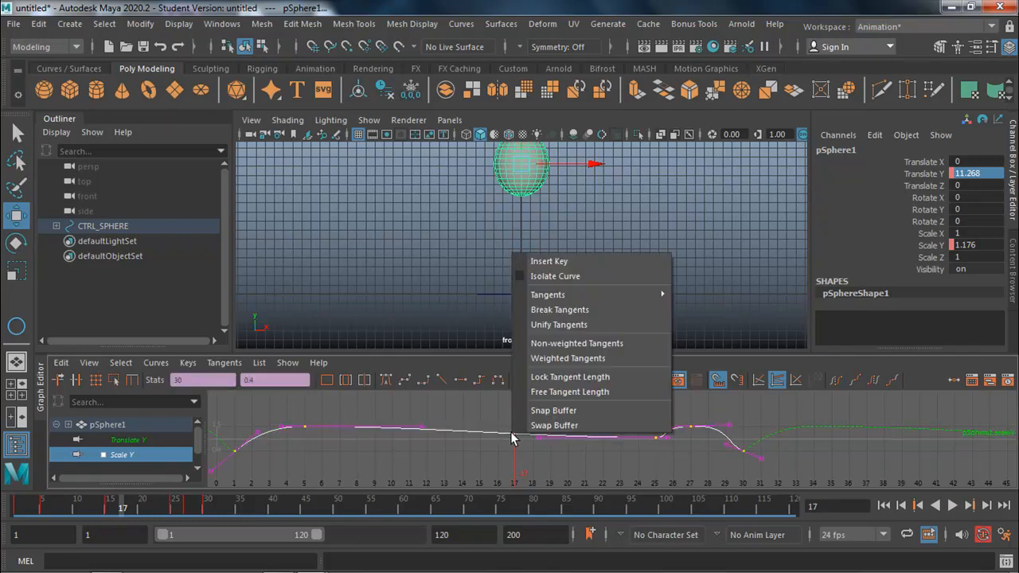
left_click(572, 265)
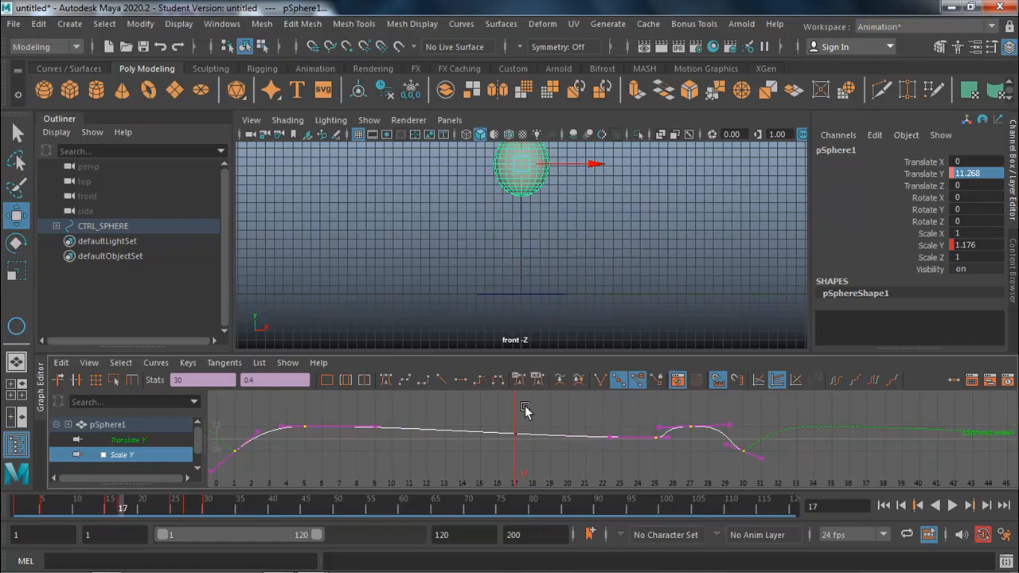
left_click_drag(532, 420, 495, 459)
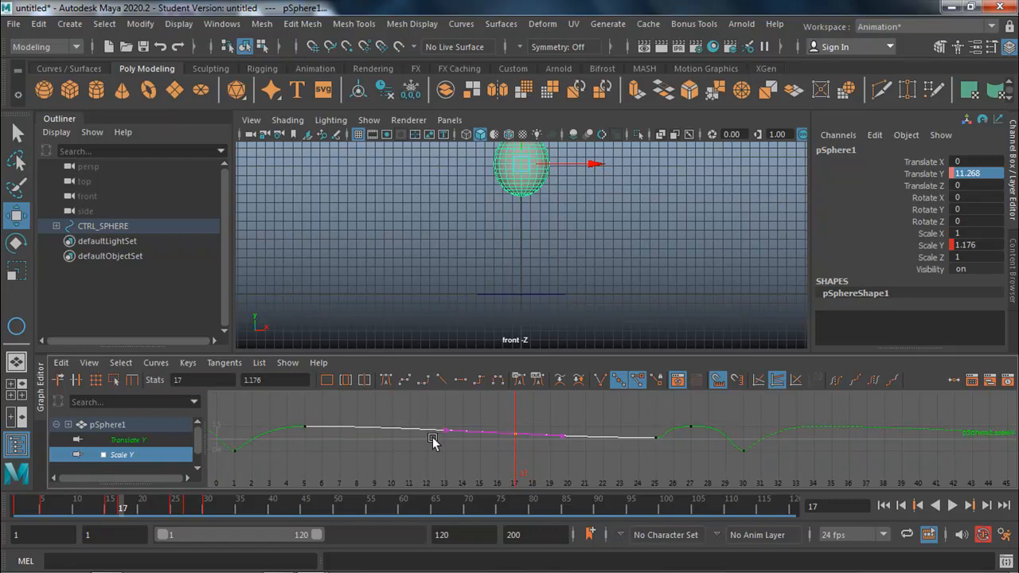
left_click(216, 382)
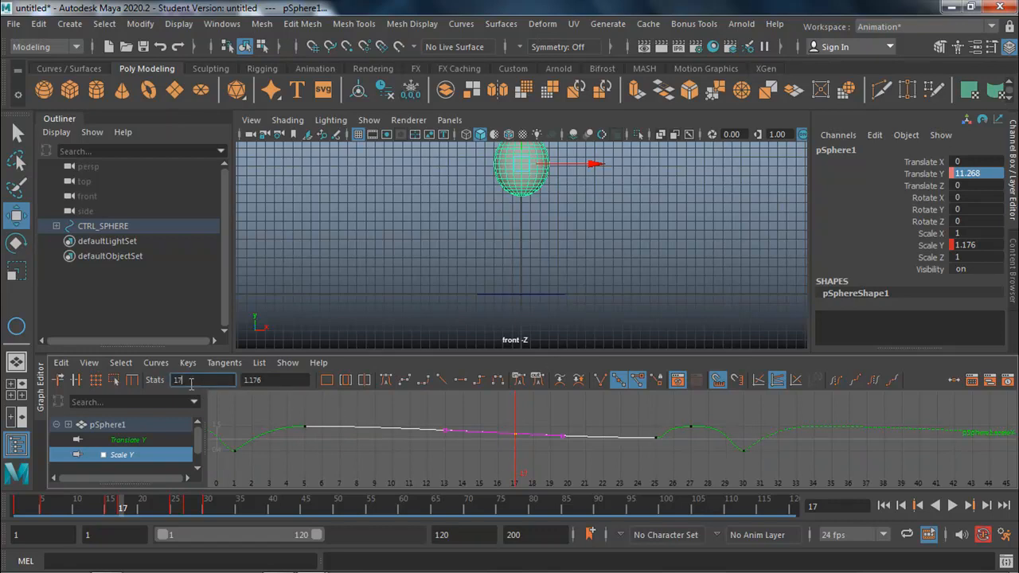
key("Tab")
type("1")
key("Return")
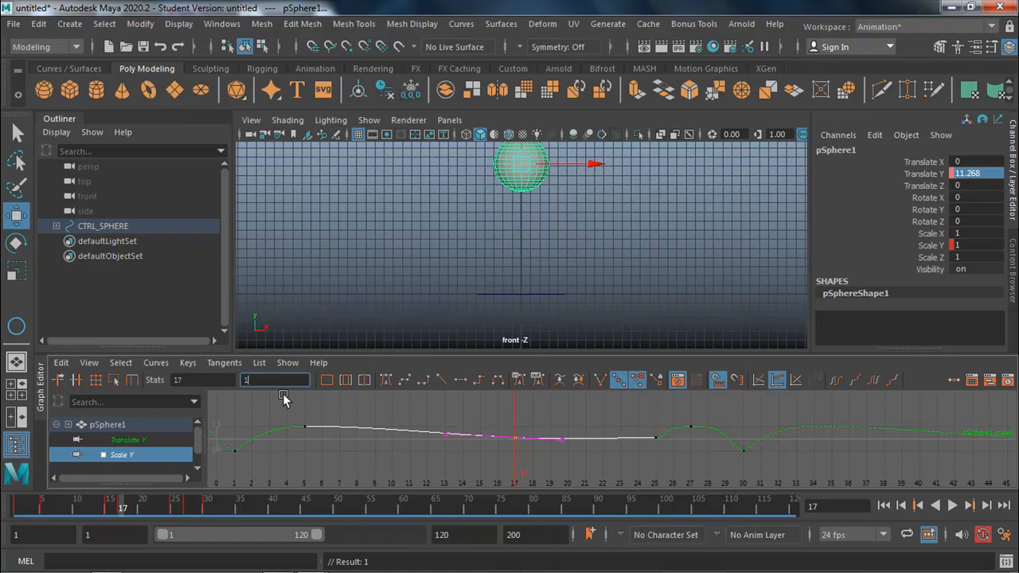
key("alt+v")
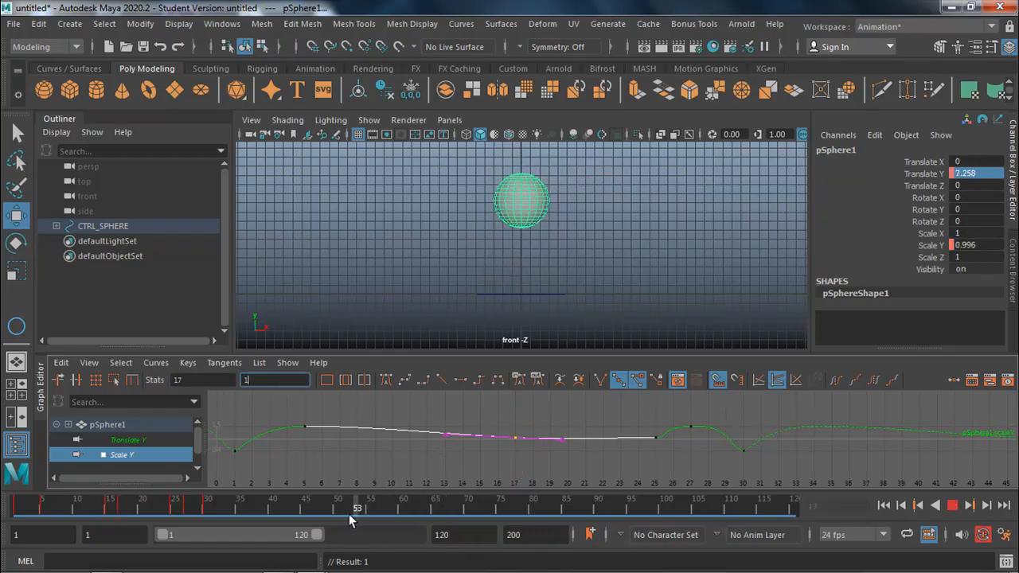
Shift the Scale Y key from frame 17 to frame 12, keeping its value, and scrub through the bounce to check it
mouse_move(109, 514)
left_mouse_down()
mouse_move(2, 517)
mouse_move(97, 511)
left_mouse_up()
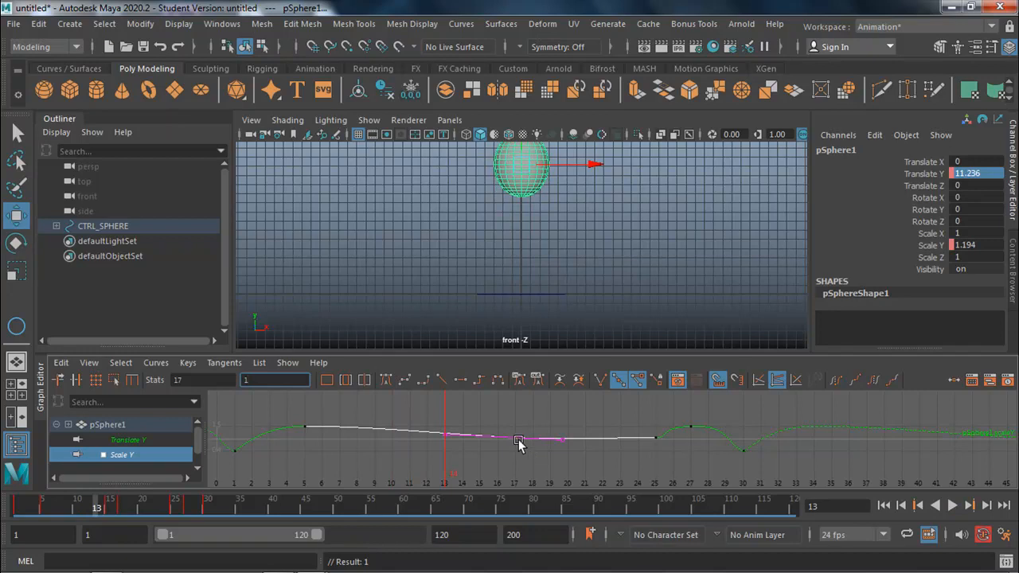
left_click_drag(507, 438, 432, 447)
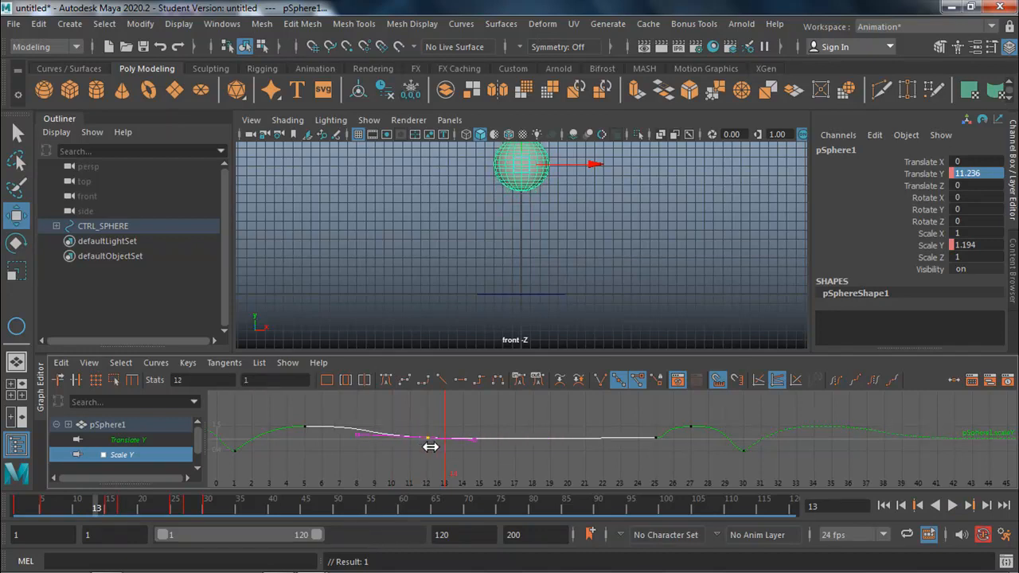
left_click_drag(271, 508, 353, 523)
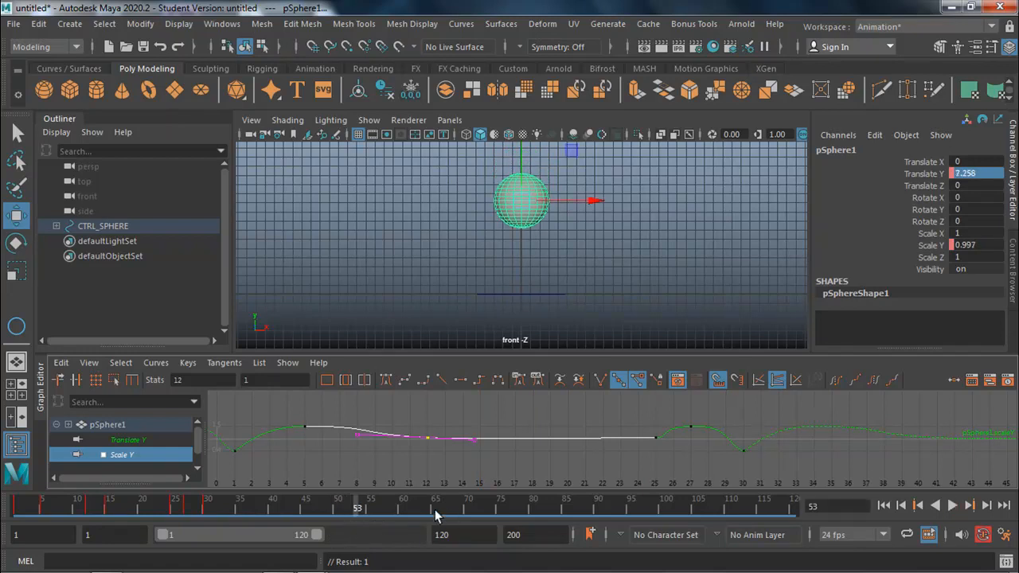
left_click(115, 503)
left_click_drag(116, 503, 162, 503)
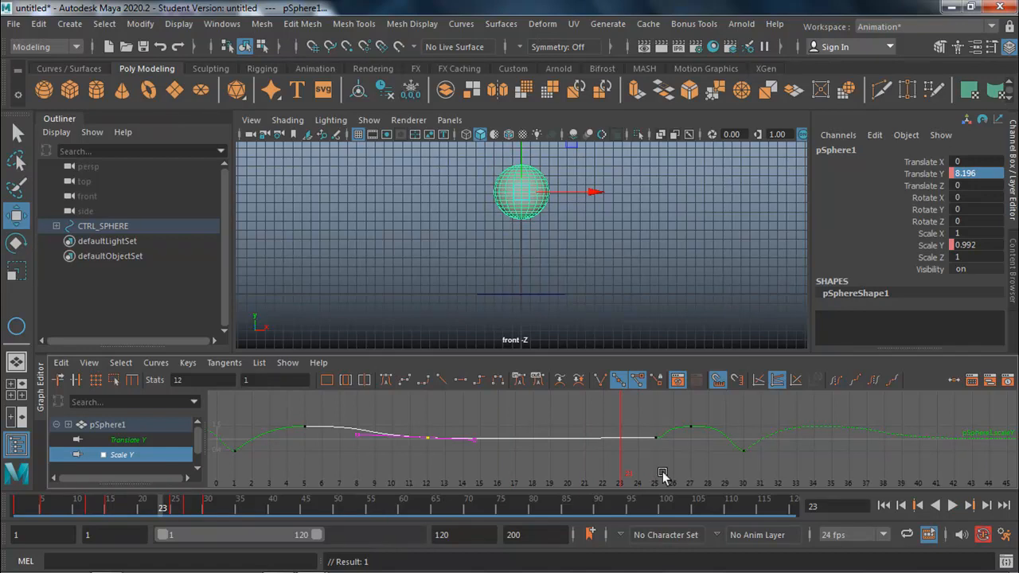
Shift the Scale Y key from frame 25 to frame 23 and play back the animation
left_click(659, 438)
middle_click_drag(657, 437, 620, 441, "shift")
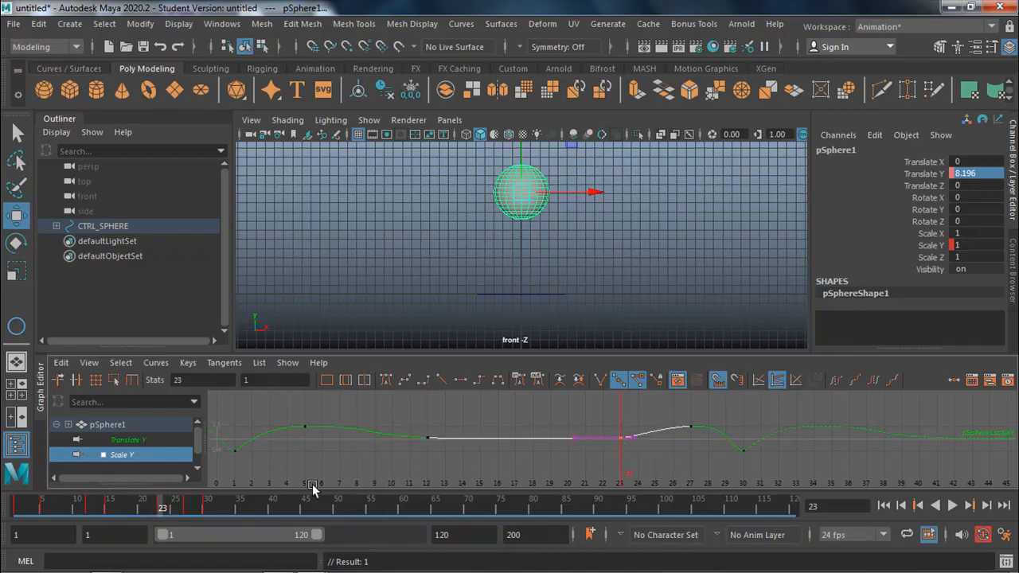
key("alt+v")
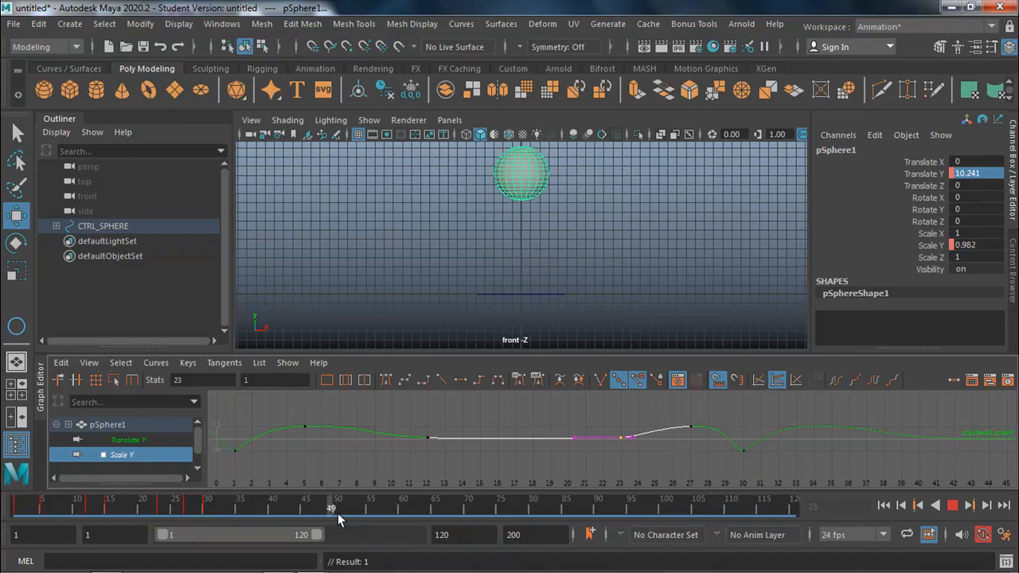
key("alt+v")
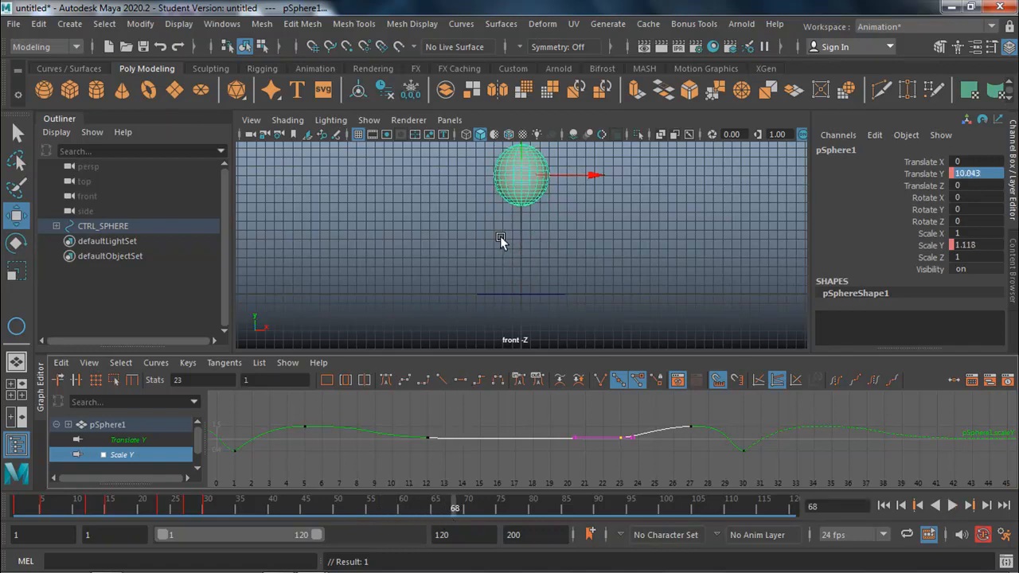
Review the bounce playback in a closer perspective view with the Graph Editor collapsed and the sphere deselected
key("space")
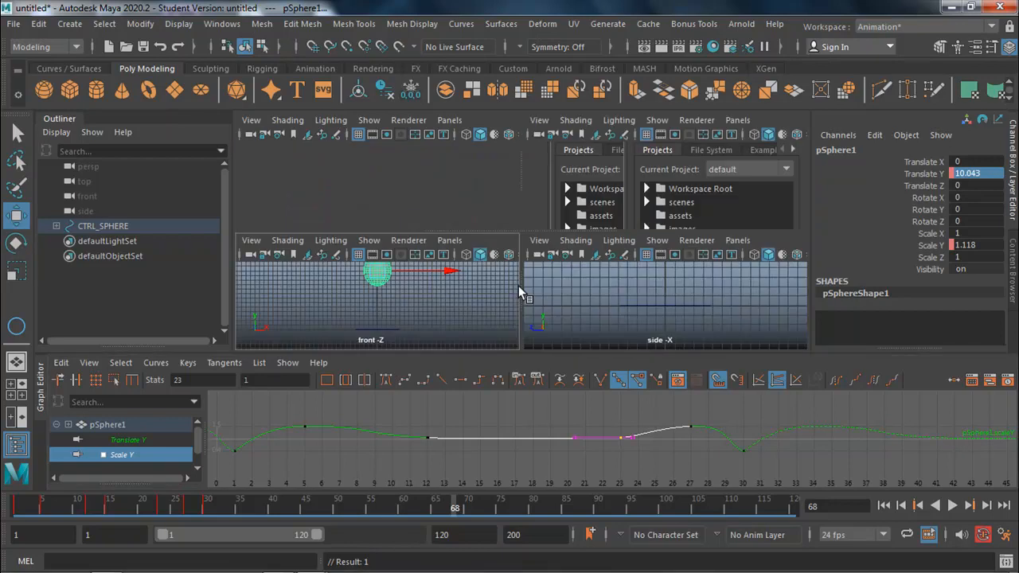
key("space")
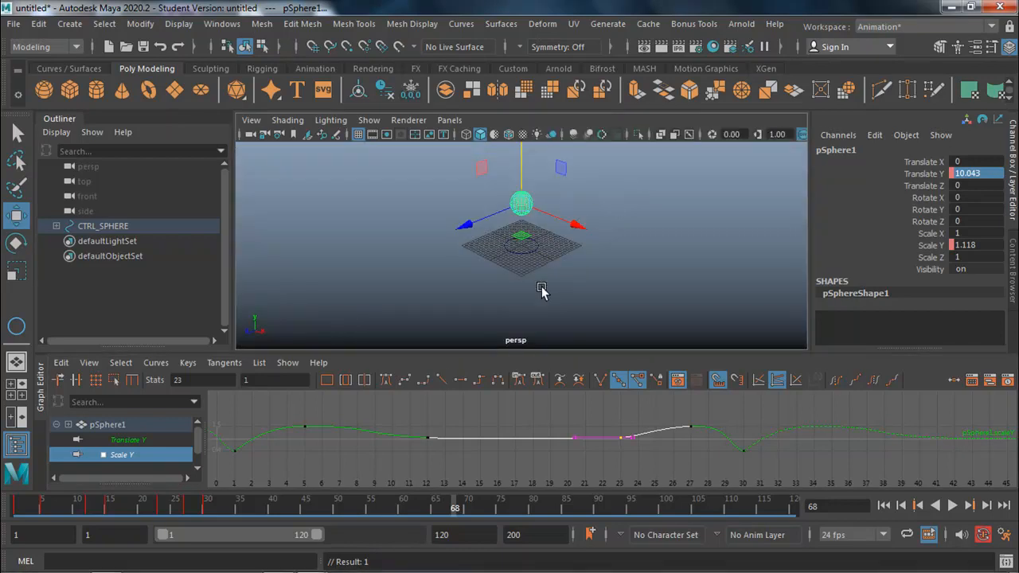
left_click_drag(587, 287, 549, 262, "alt")
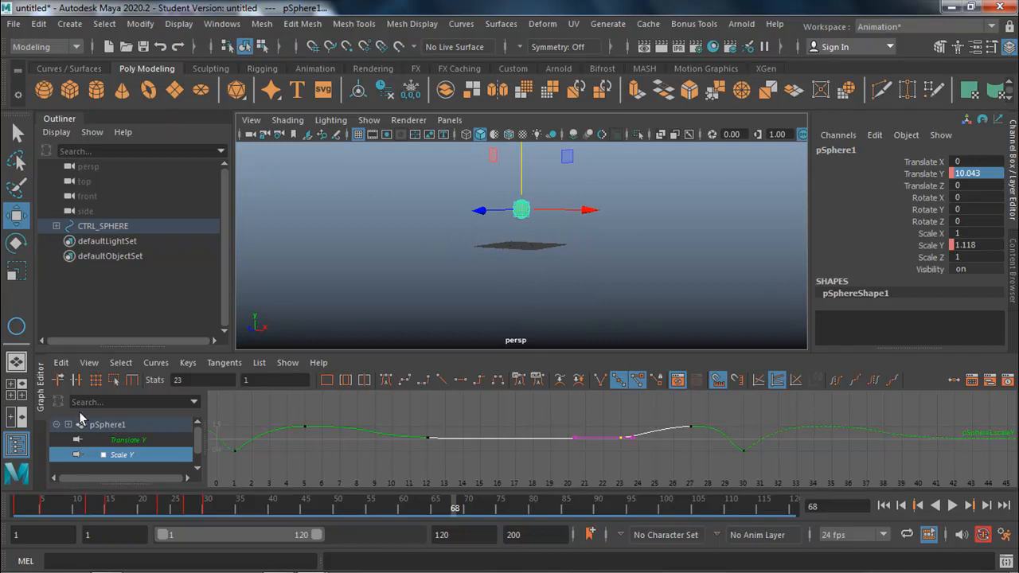
left_click(42, 393)
left_click(953, 504)
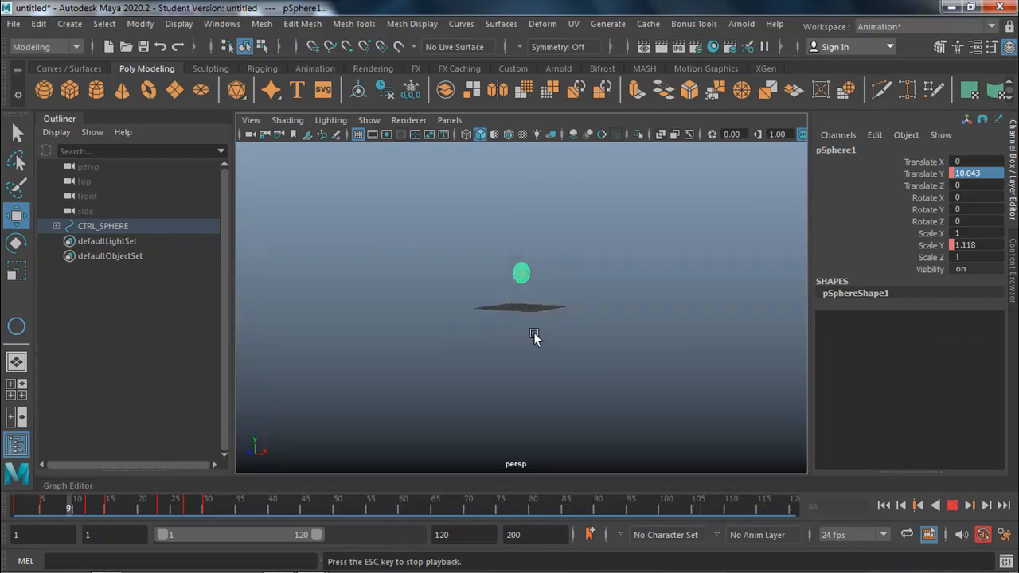
right_click_drag(519, 326, 814, 314, "alt")
left_click_drag(570, 342, 541, 380, "alt")
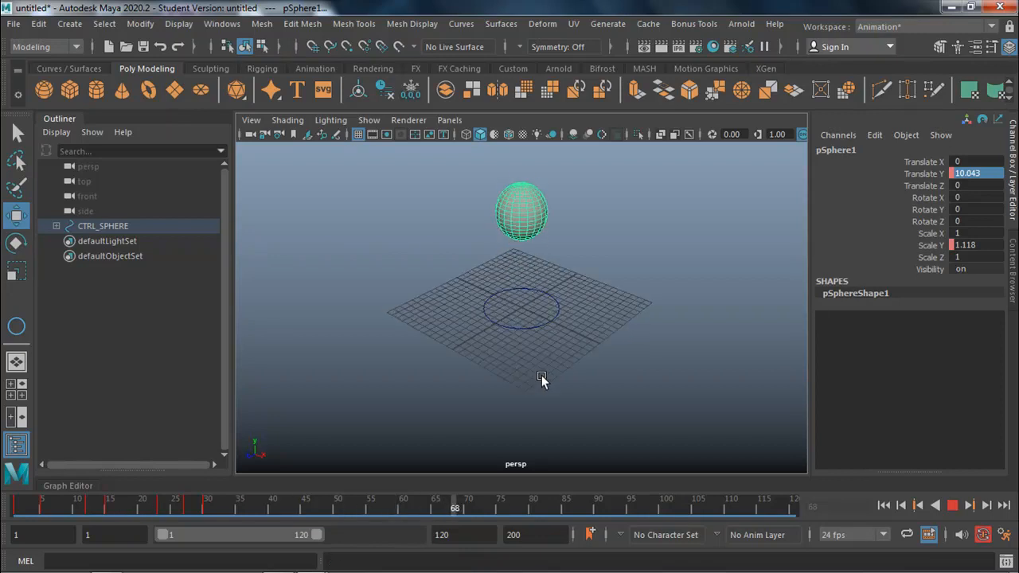
left_click(605, 403)
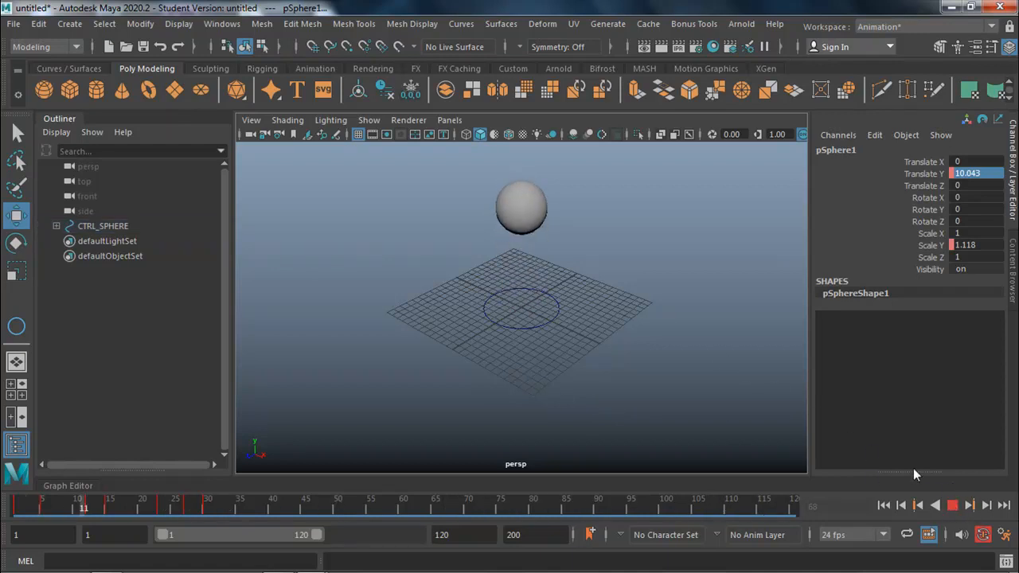
left_click(952, 506)
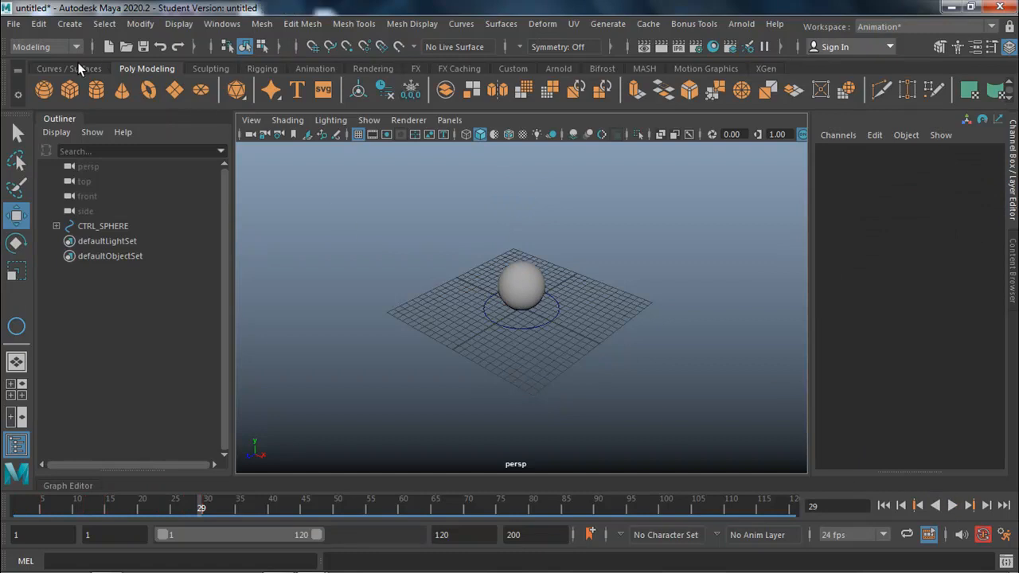
Create a polygon box about 7.6 wide, 4.07 high and 24.19 deep beside the ball, and bevel its edges with a fraction of about 0.058
left_click(70, 90)
left_click_drag(618, 310, 559, 317)
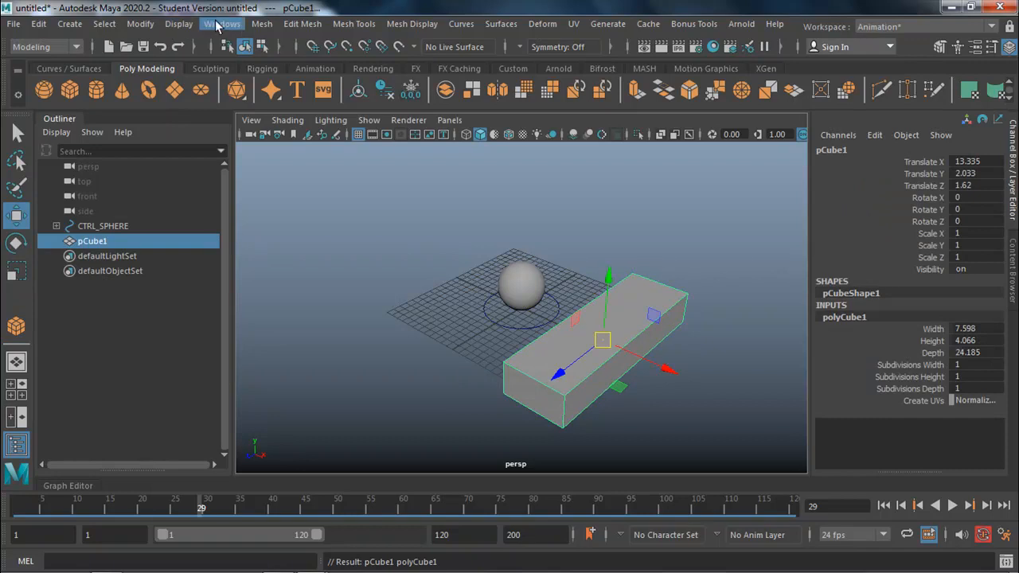
left_click(305, 24)
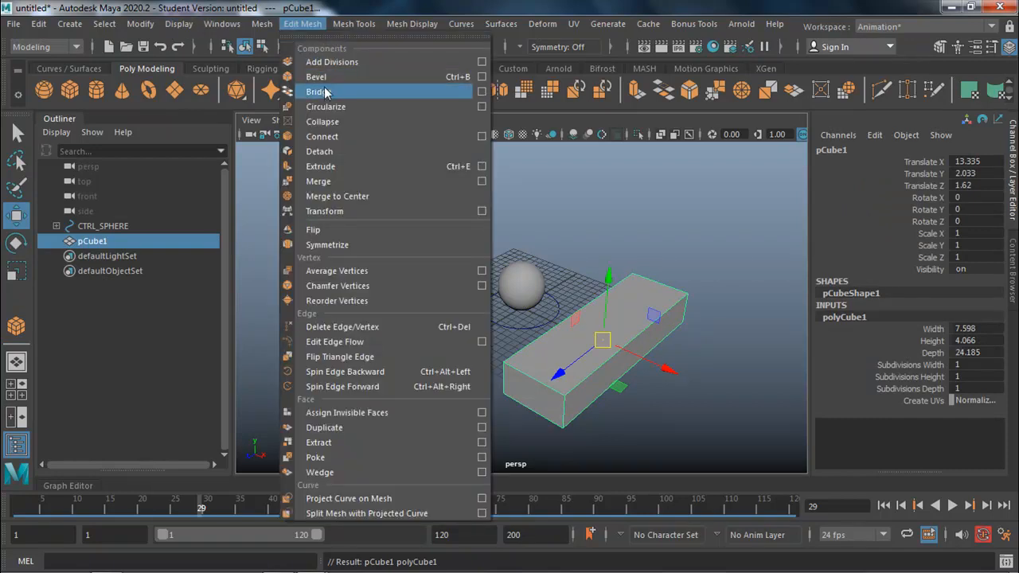
left_click(436, 78)
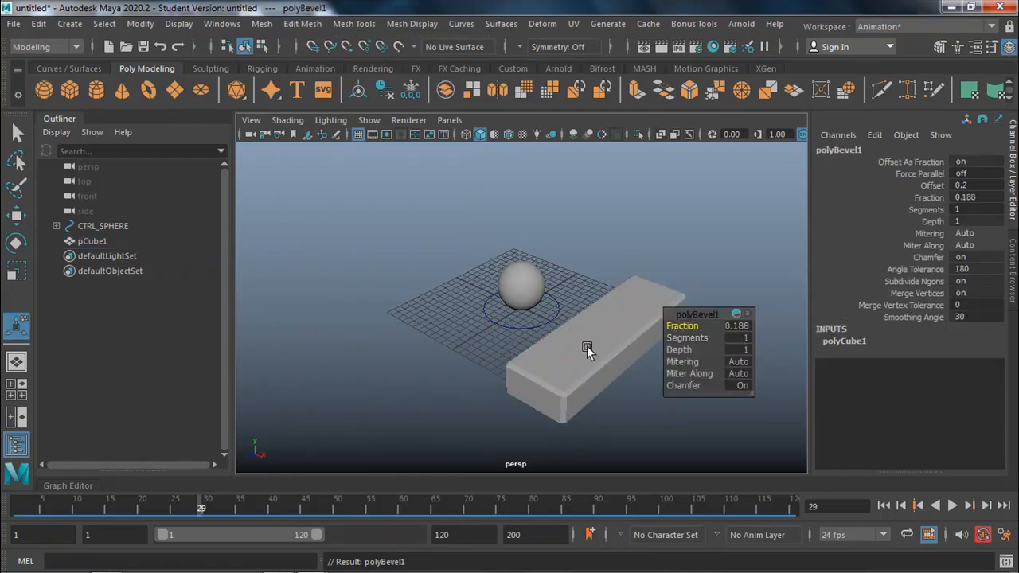
middle_click_drag(572, 343, 562, 365)
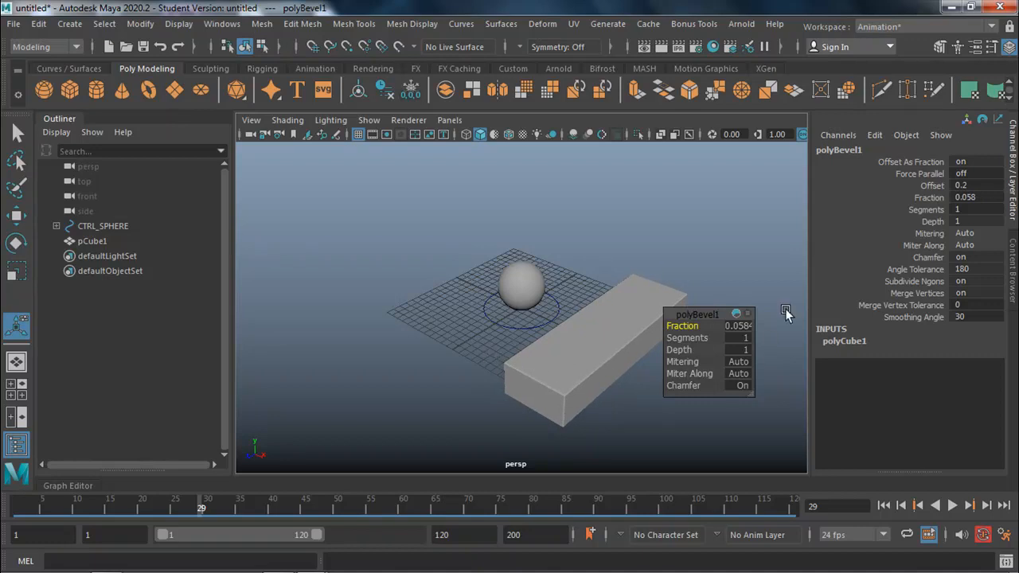
left_click(842, 342)
left_click(970, 376)
mouse_move(784, 387)
middle_mouse_down()
mouse_move(776, 395)
mouse_move(788, 398)
middle_mouse_up()
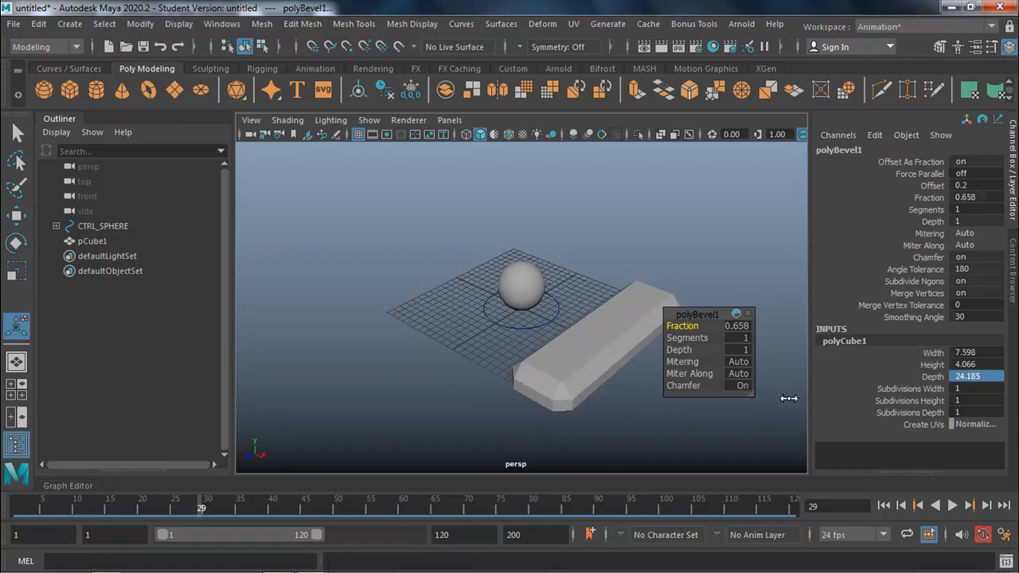
key("ctrl+z")
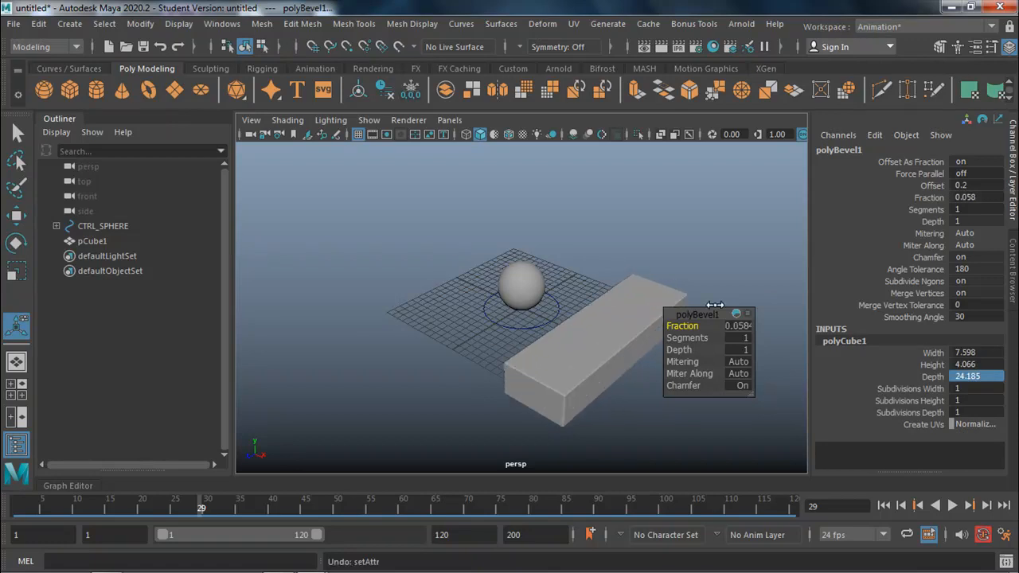
Adjust the box's dimensions to a depth of about 24.485 and a height of about 3.466
left_click(940, 375)
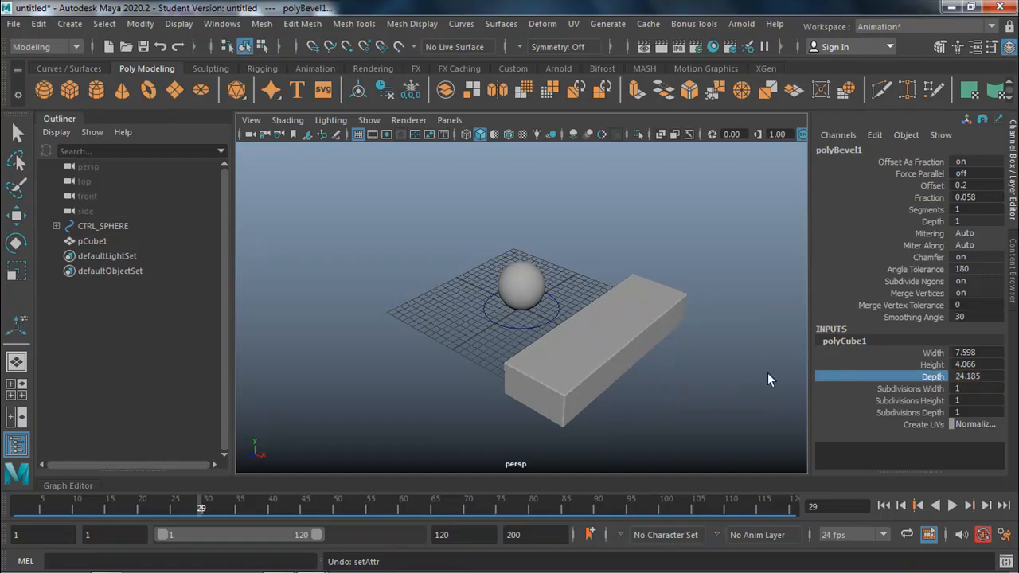
middle_click_drag(724, 374, 744, 392)
left_click(929, 364)
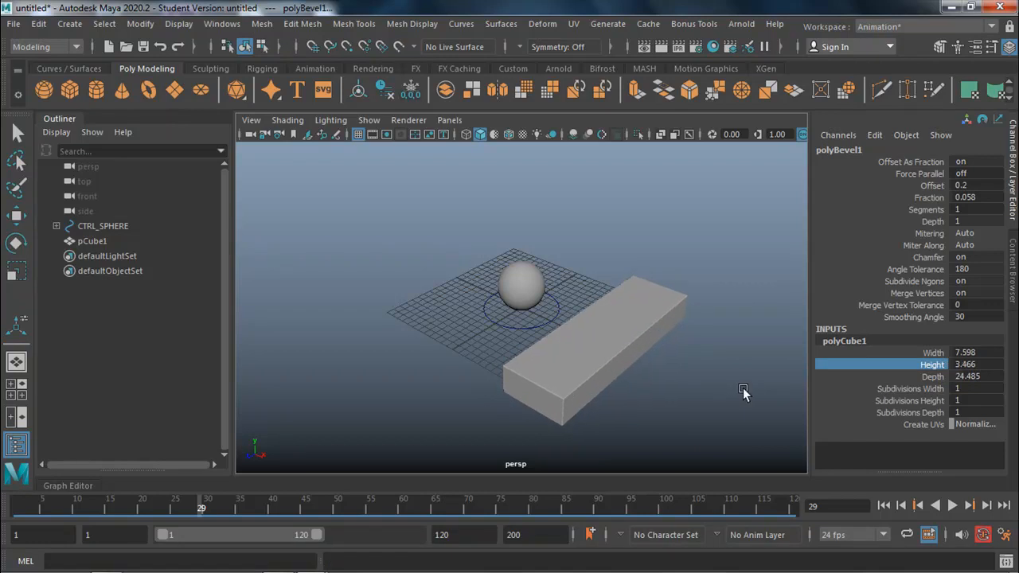
left_click(734, 390)
left_click_drag(448, 369, 682, 359, "alt")
left_click(682, 359)
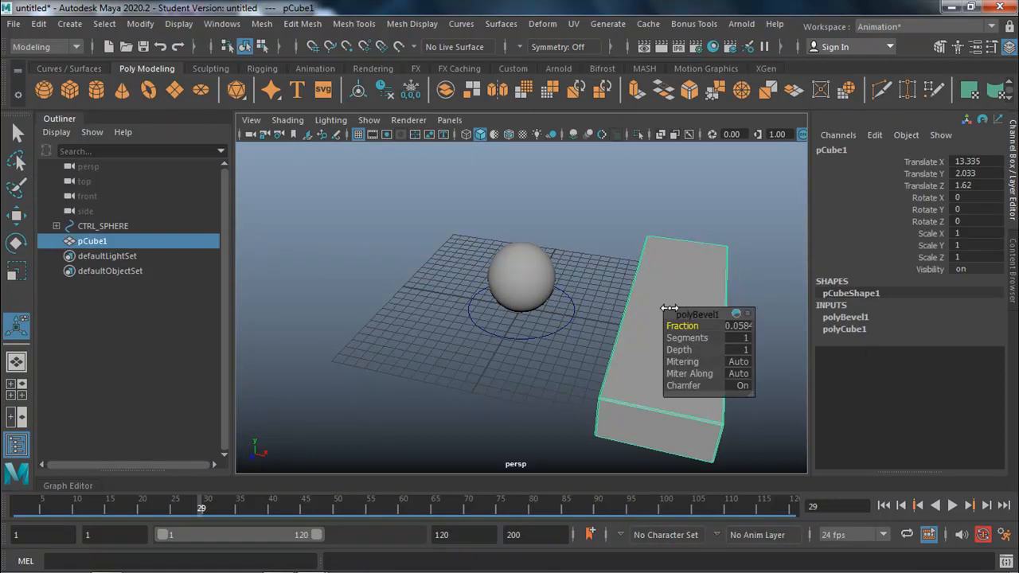
left_click(846, 317)
double_click(850, 317)
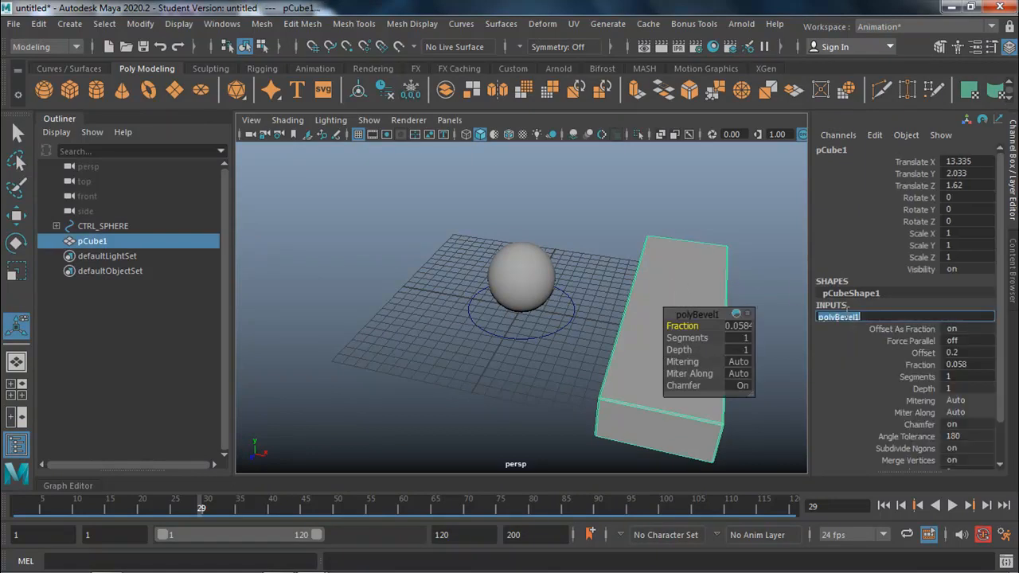
left_click(769, 298)
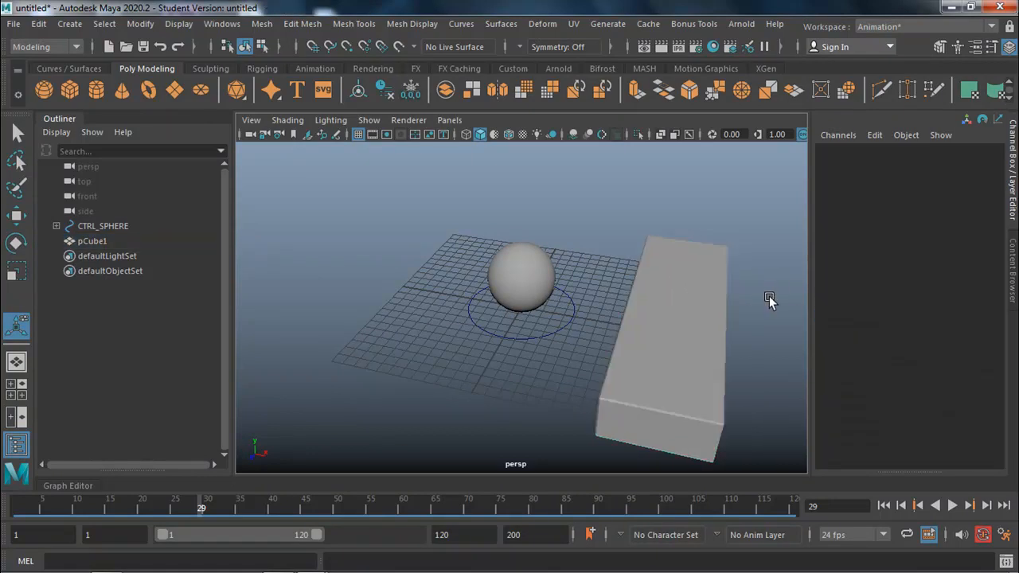
Set the box's depth to 24 and its height to 4 in its polyCube1 inputs
left_click(722, 313)
left_click(843, 327)
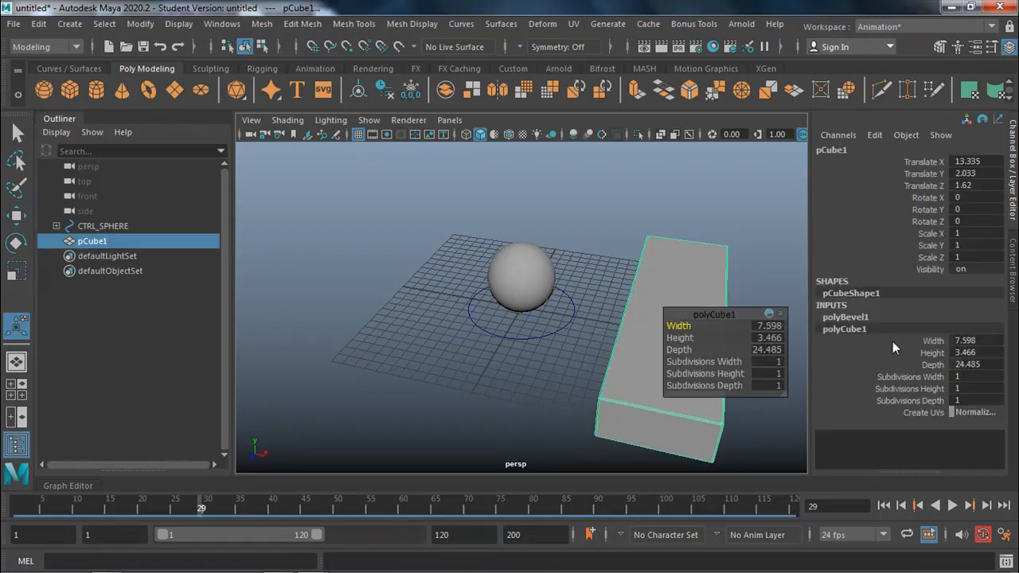
double_click(972, 364)
type("24")
key("Return")
double_click(973, 351)
type("4")
key("Return")
Try widths of 7 and 8 for the box, and settle on a width of 10
double_click(976, 344)
type("7")
key("Return")
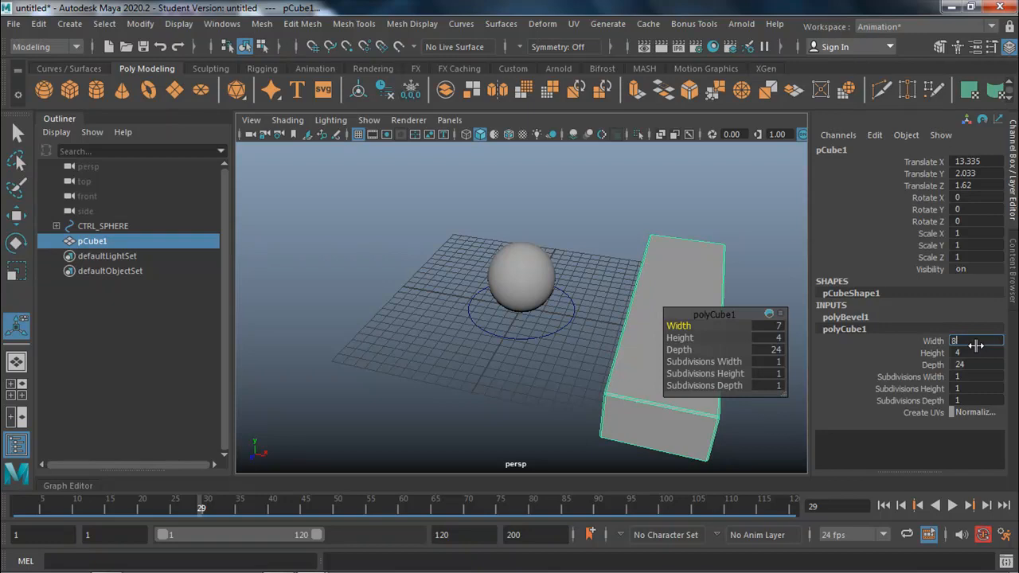
type("8")
key("Return")
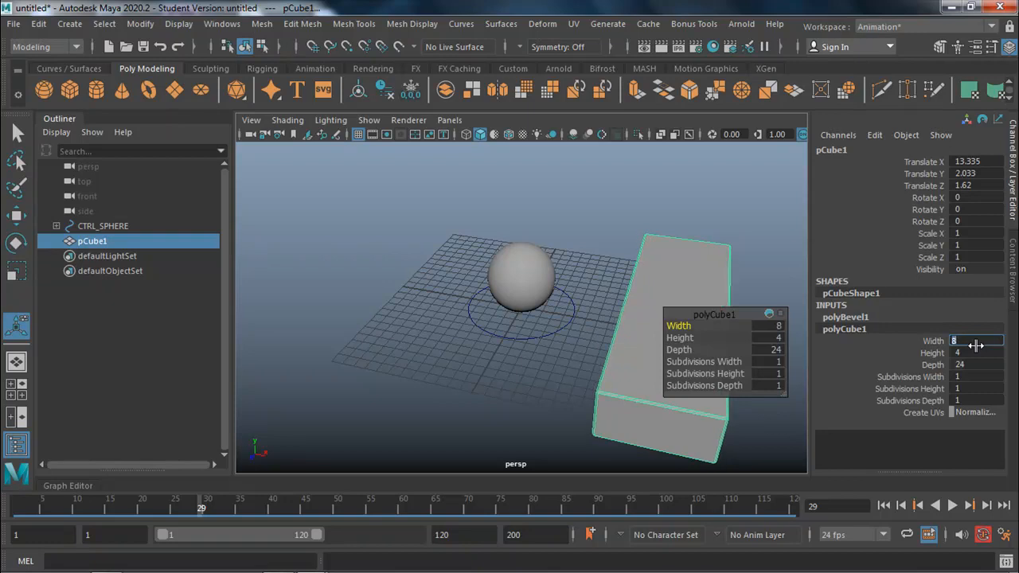
type("10")
key("Return")
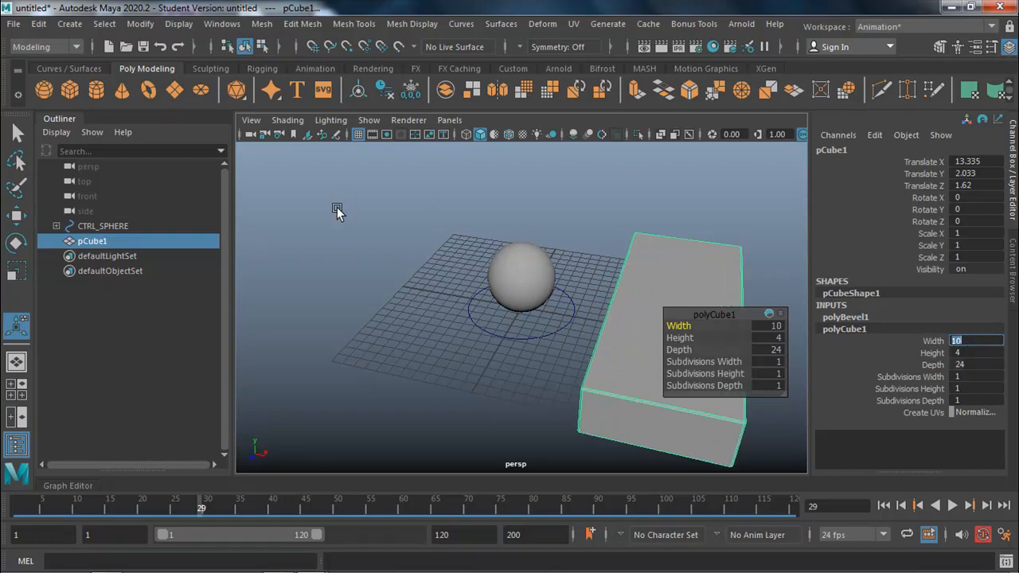
Delete the box's construction history and freeze its transformations
left_click(382, 89)
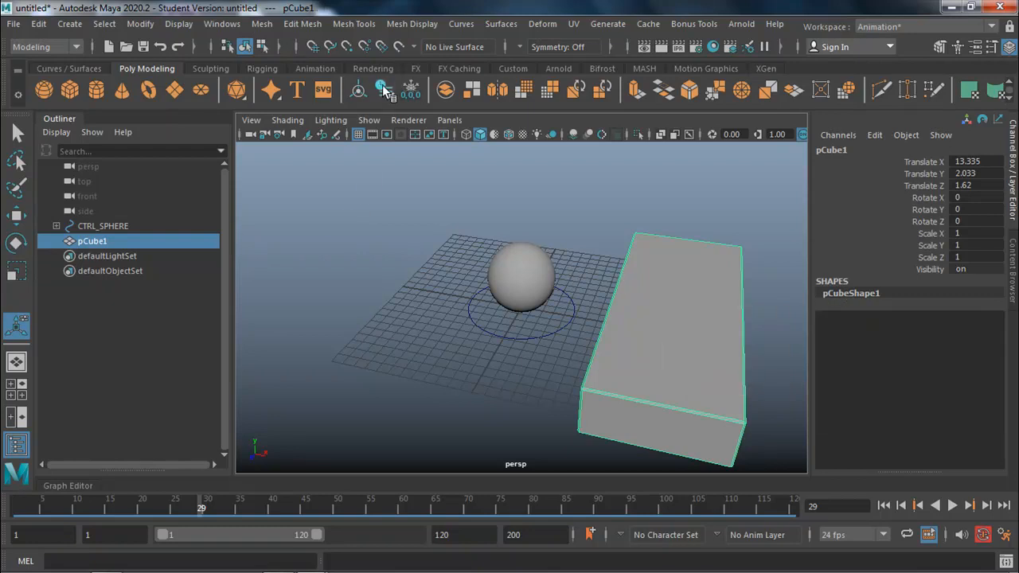
left_click(406, 83)
Move the box about -1.203 along Z to centre it beside the grid, and freeze its transformations again
right_click_drag(510, 344, 343, 337, "alt")
left_click_drag(351, 339, 541, 370, "alt")
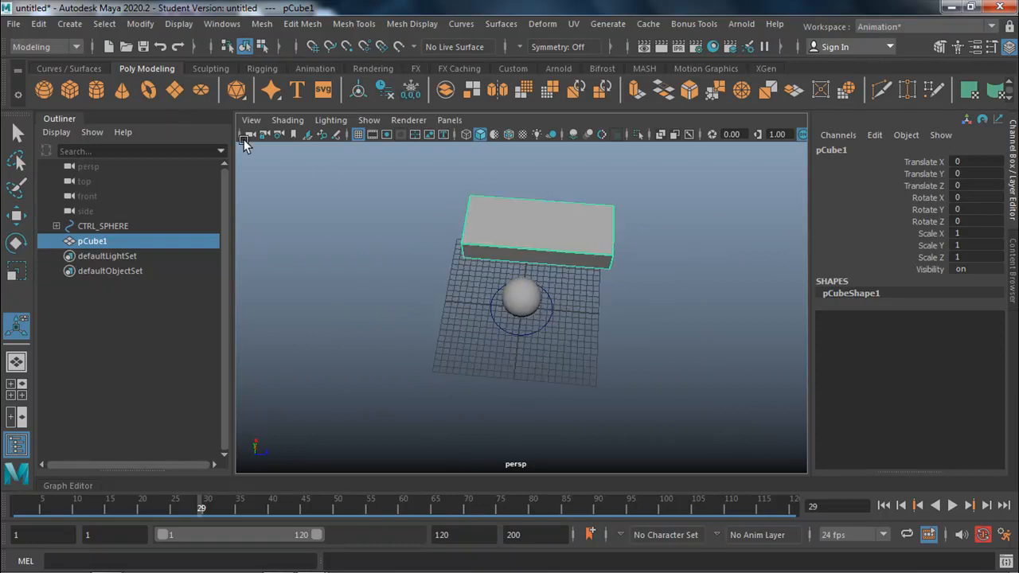
left_click(16, 215)
left_click_drag(614, 239, 602, 234)
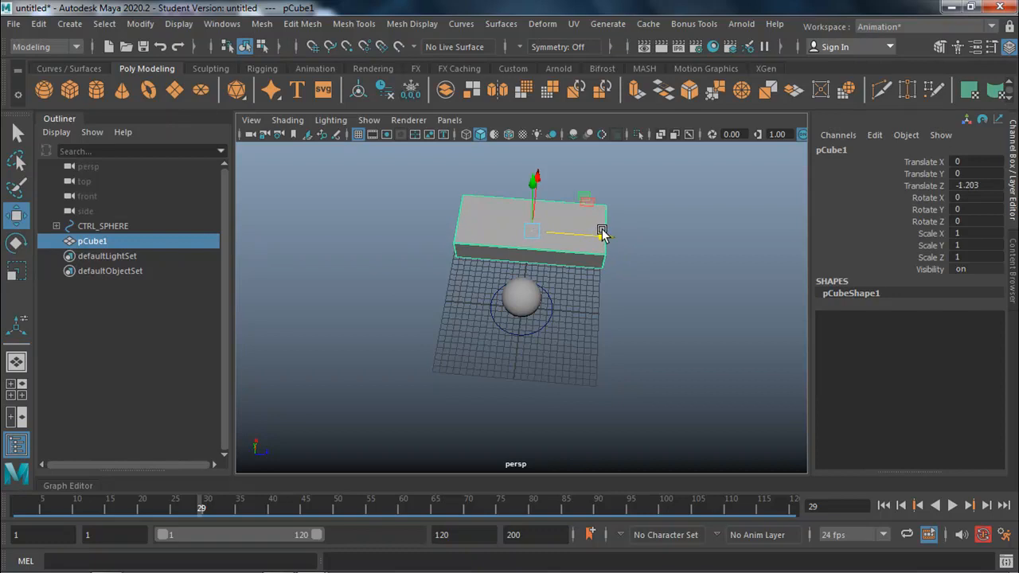
left_click(411, 90)
Clone the box in the front view as the next stair step, offset about 9.058 in X and 3.754 in Y
left_click_drag(609, 282, 511, 244, "alt")
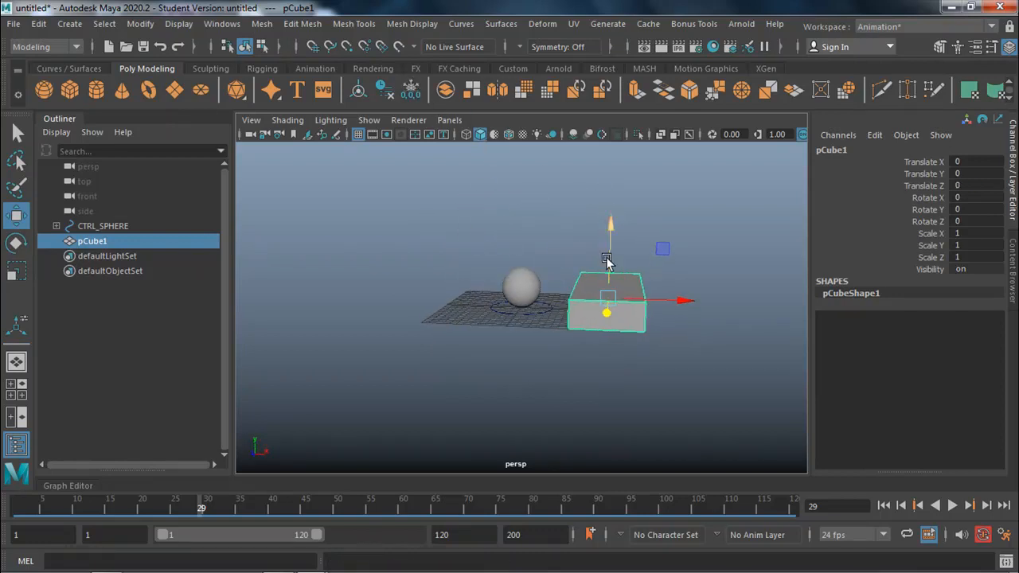
key("space")
key("space")
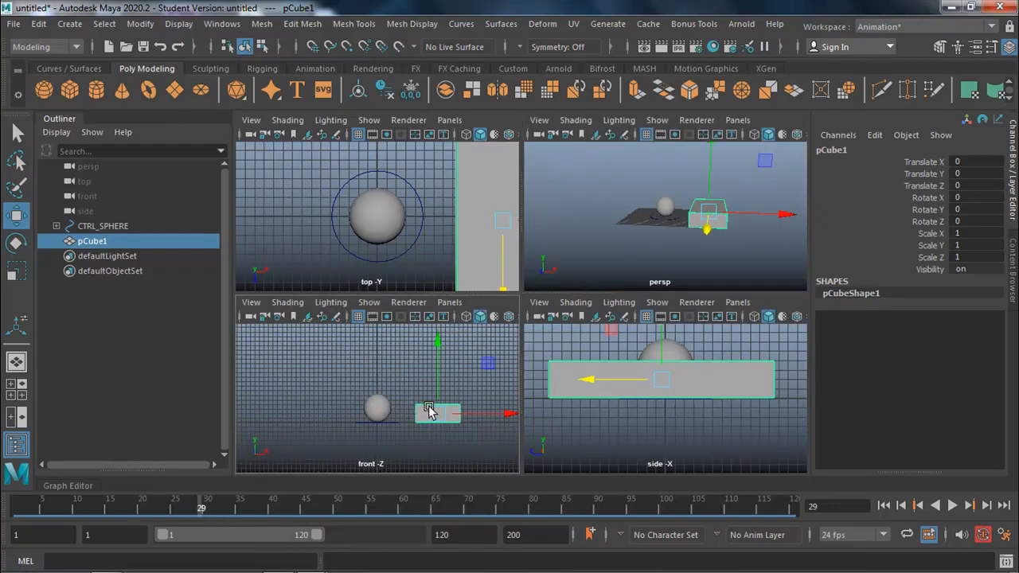
key("space")
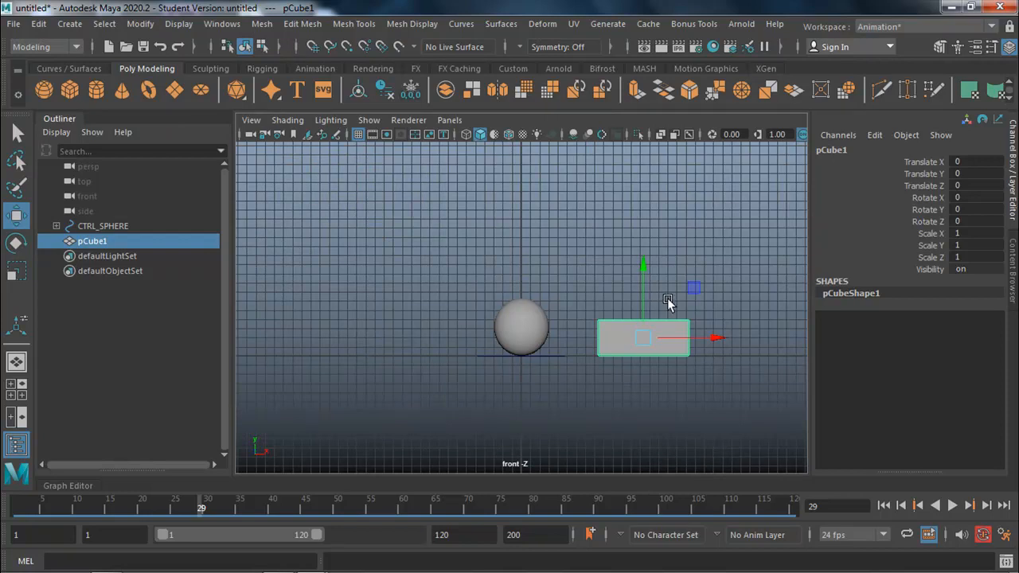
mouse_move(691, 292)
left_mouse_down("shift")
mouse_move(769, 241)
mouse_move(780, 255)
left_mouse_up("shift")
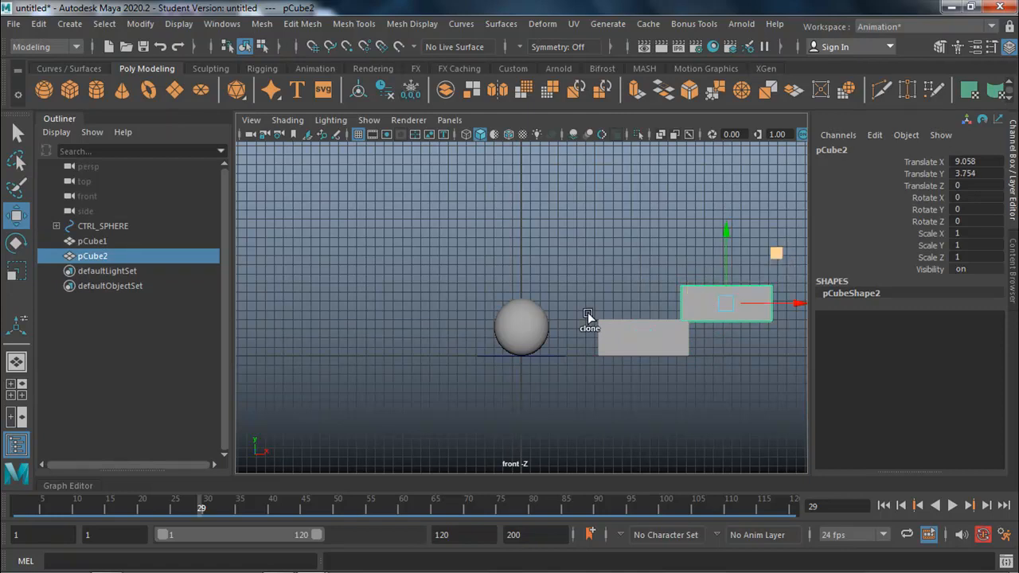
Duplicate the raised box three more times with the same offset to make a five-step staircase in the perspective view
key("space")
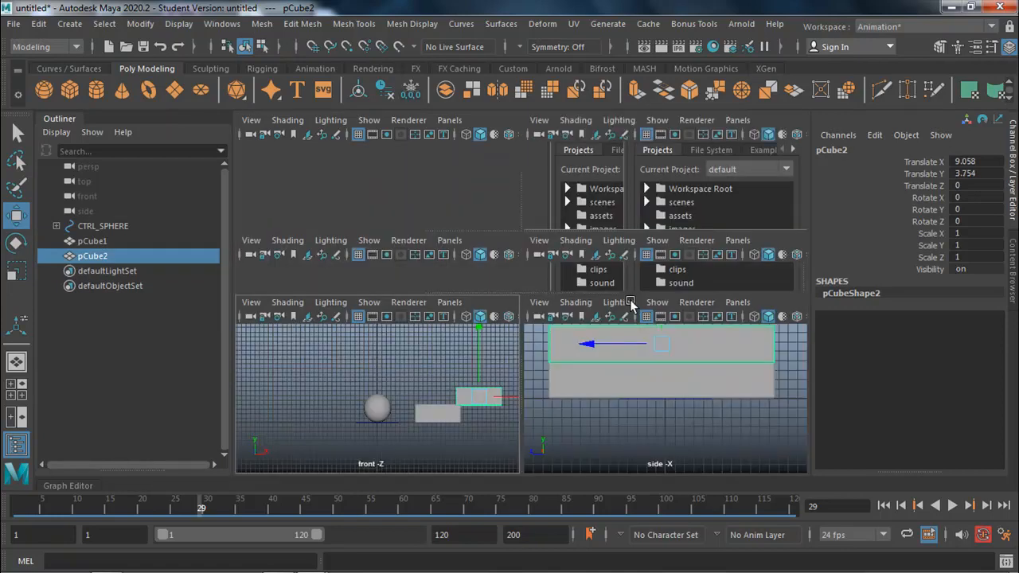
key("space")
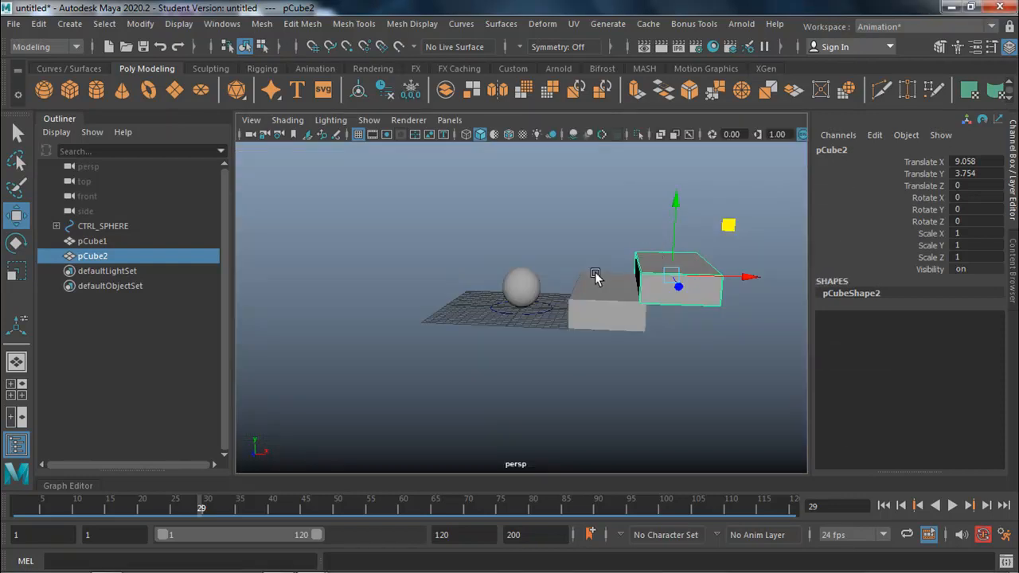
scroll(502, 313, "down", 4)
left_click_drag(398, 345, 438, 358, "alt")
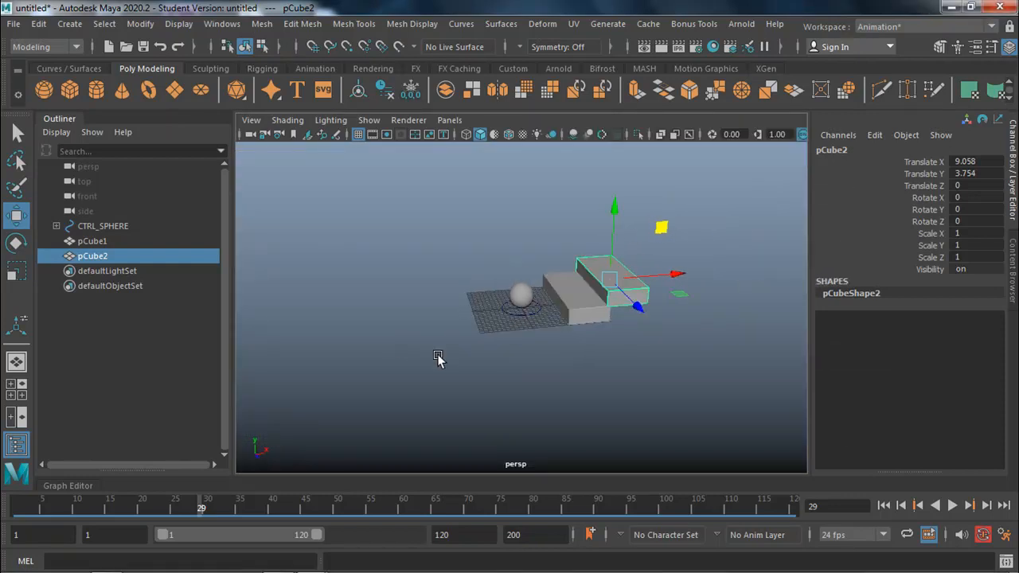
key("shift+d")
key("shift+d")
key("shift+d")
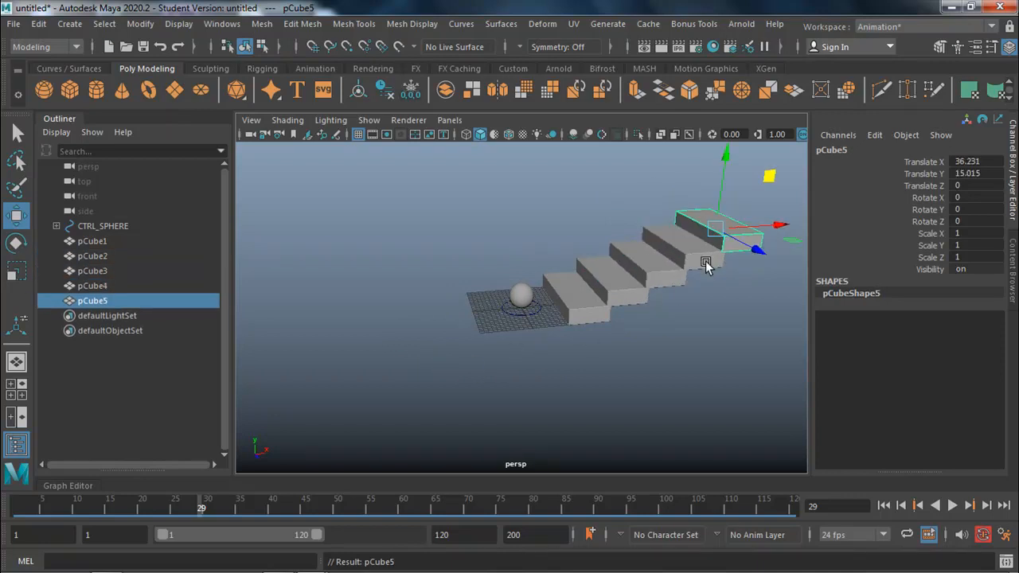
left_click_drag(664, 336, 703, 298, "alt")
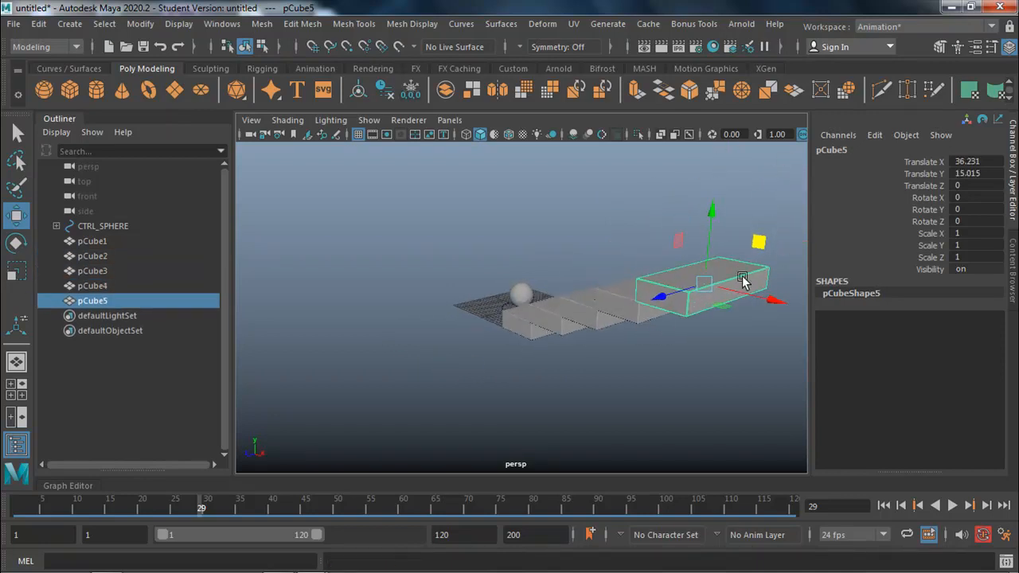
left_click(48, 47)
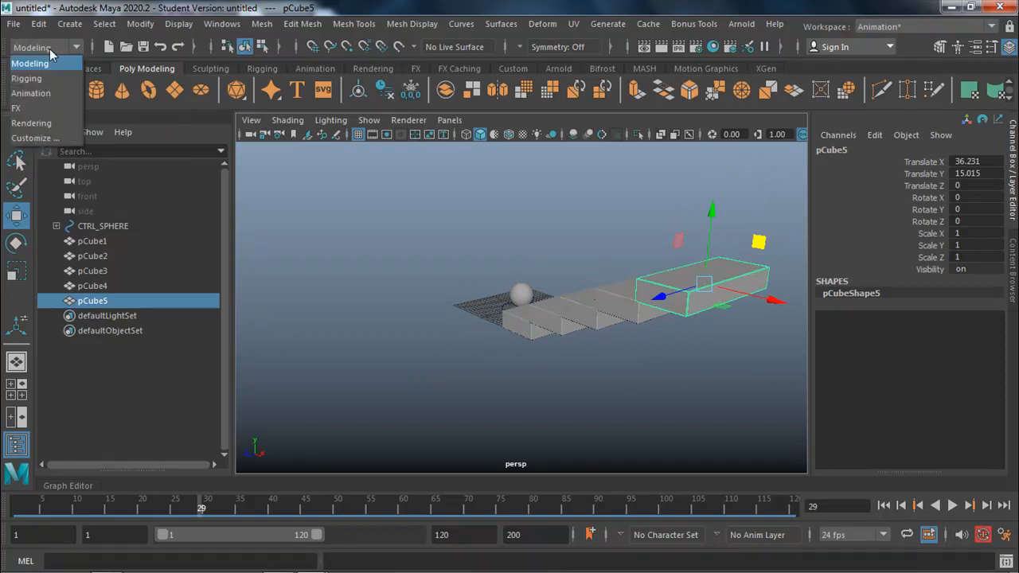
left_click(731, 279)
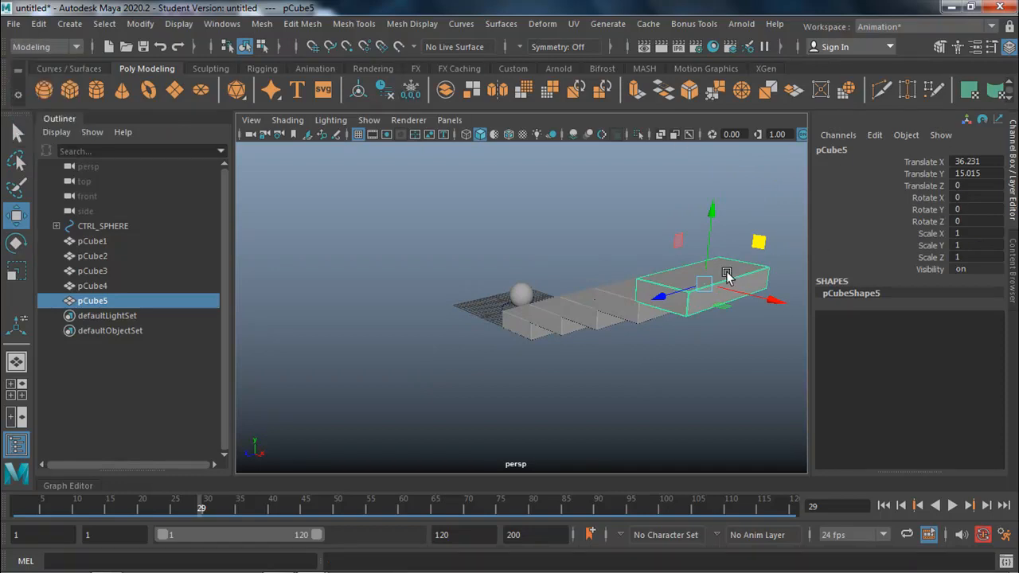
left_click(709, 357)
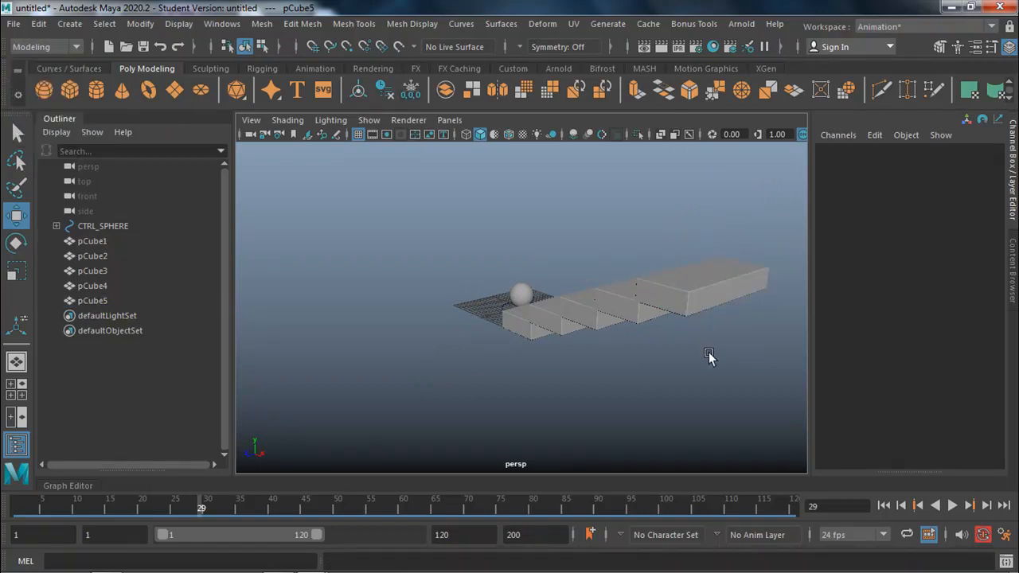
left_click(721, 293)
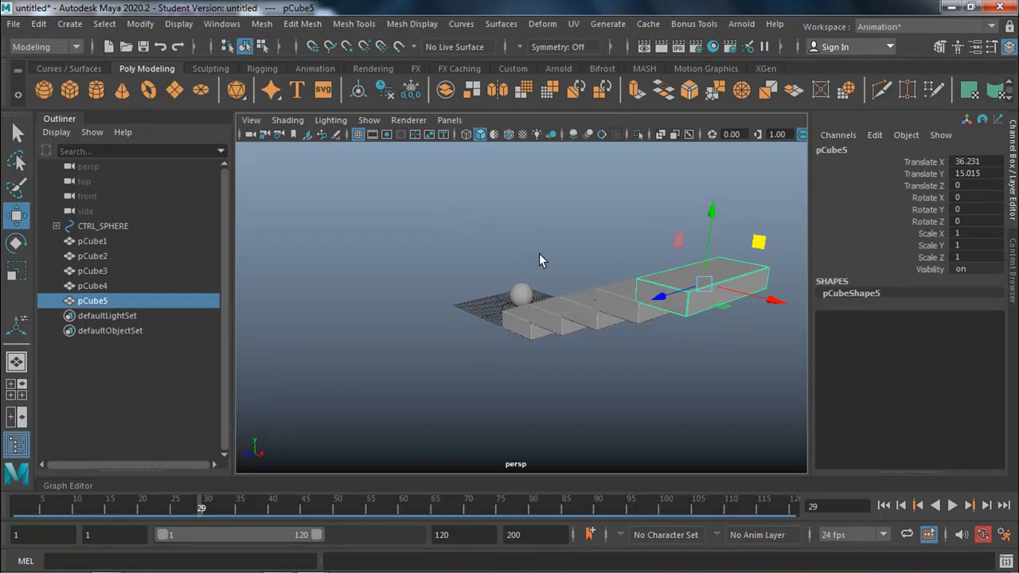
left_click(77, 48)
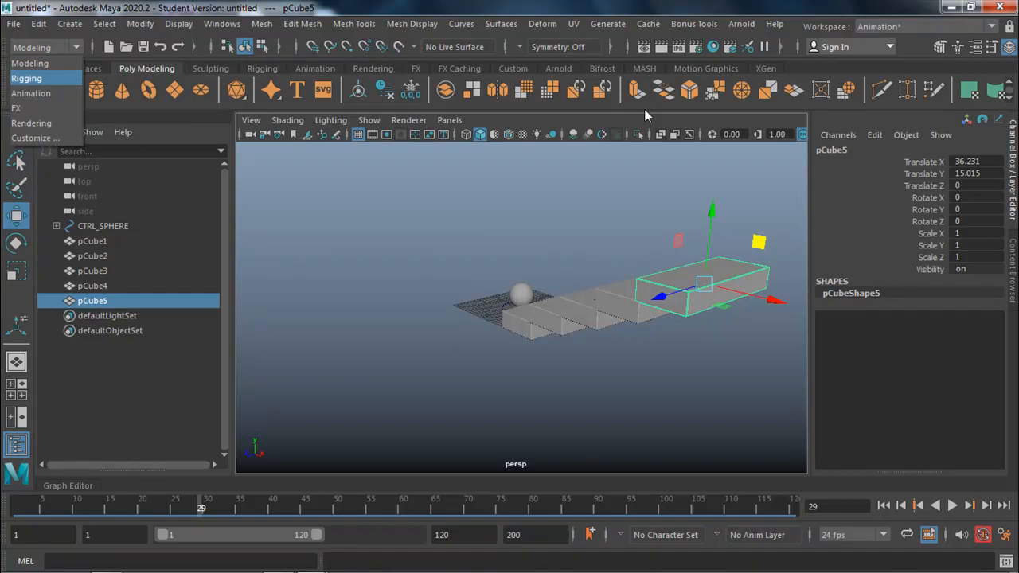
Switch the workspace to Maya Classic and show the Modeling Toolkit for the top stair box
left_click(988, 28)
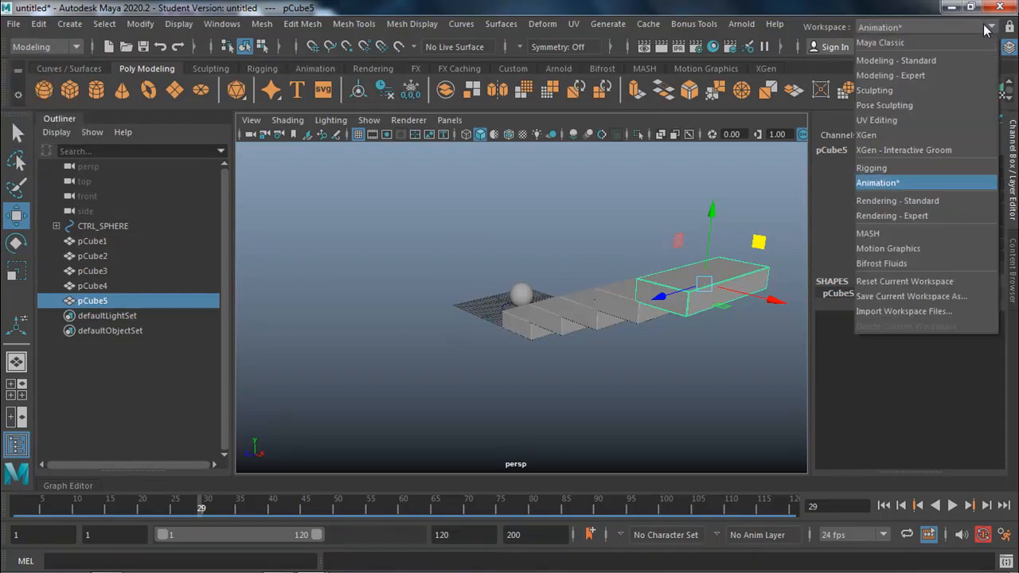
left_click(946, 39)
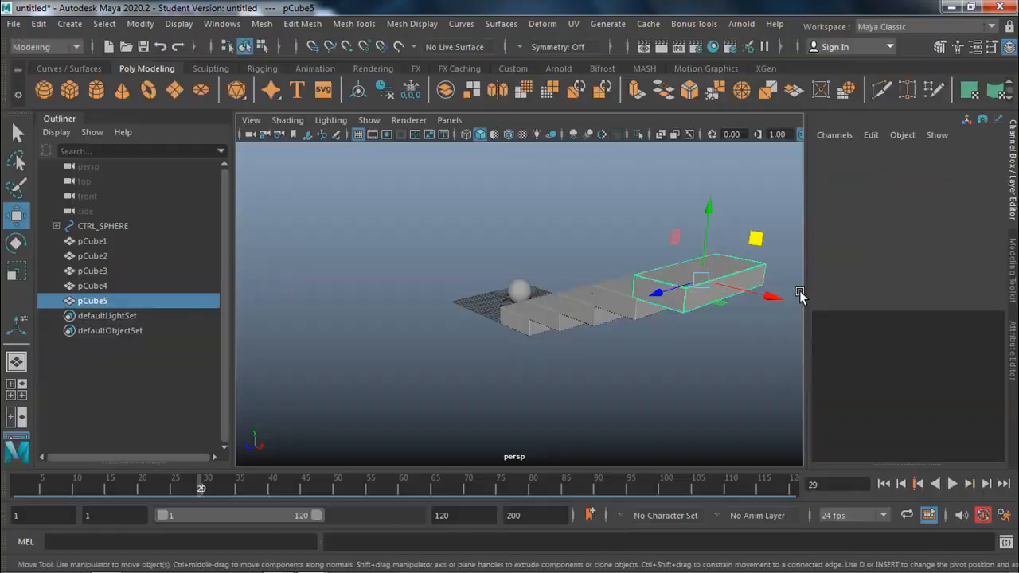
left_click(1013, 266)
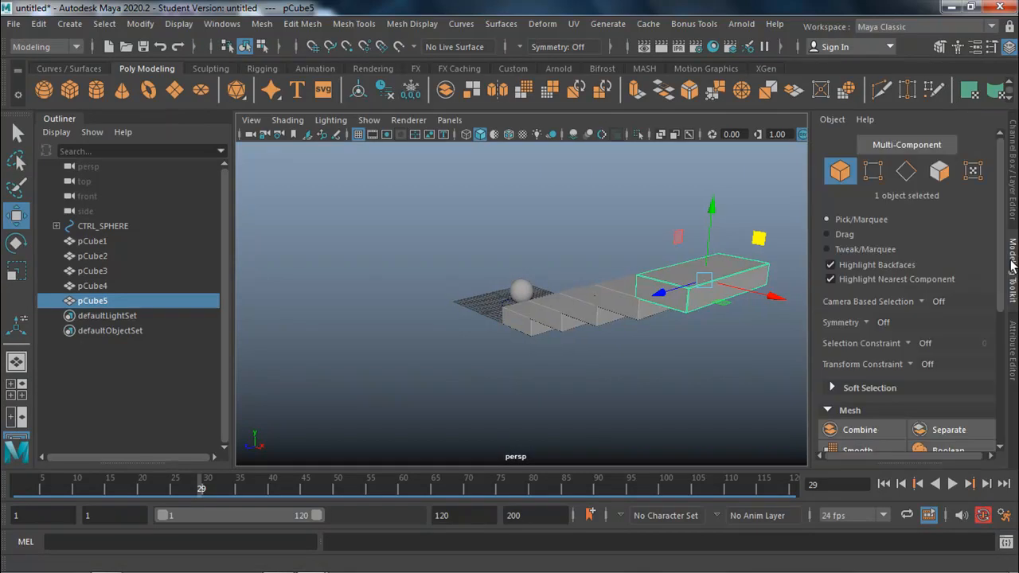
Extend the top stair box outward along X by moving its outer-end vertices, return to object selection and deselect it
left_click(938, 171)
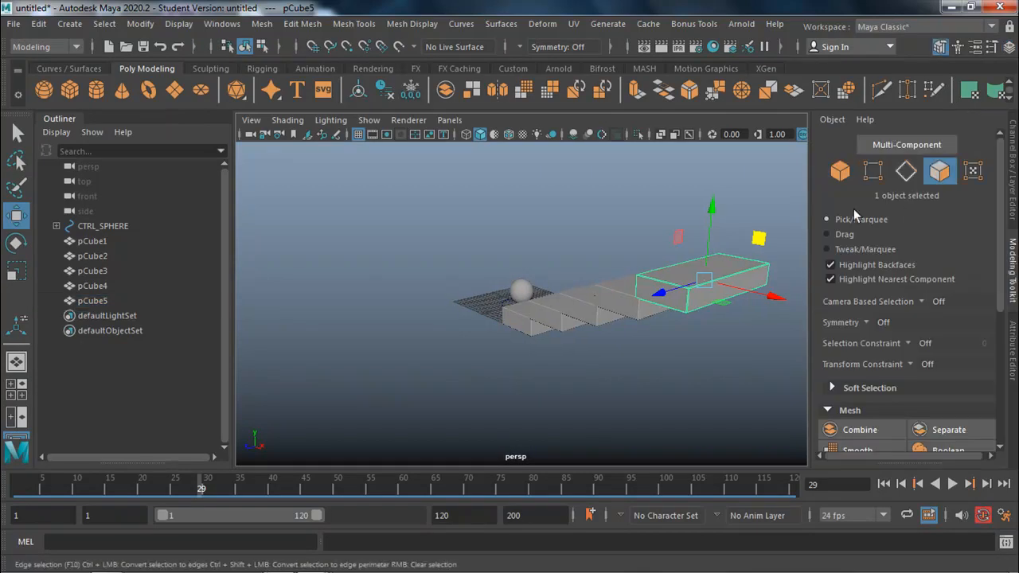
left_click(744, 289)
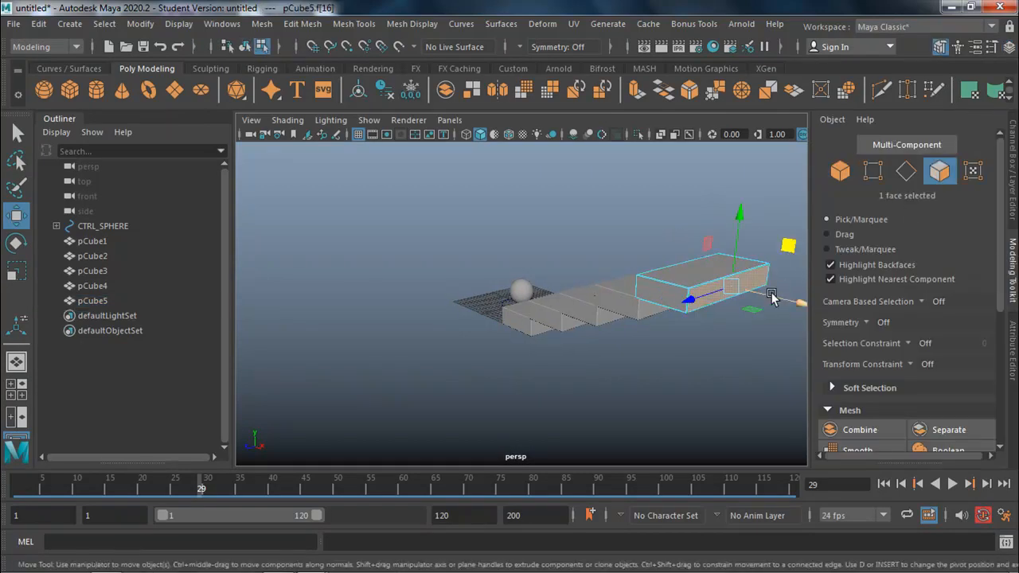
left_click_drag(561, 333, 682, 335, "alt")
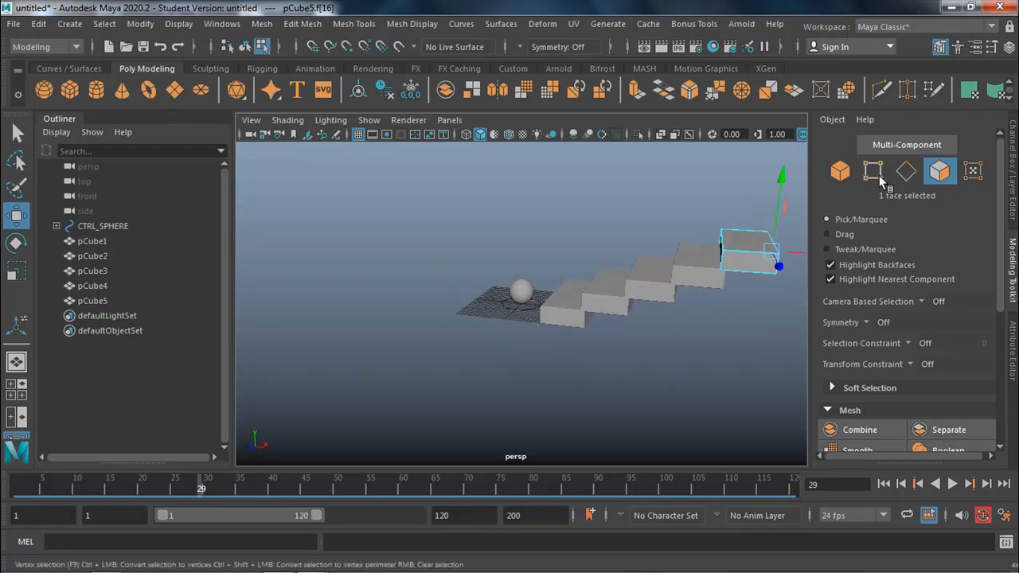
left_click(879, 173)
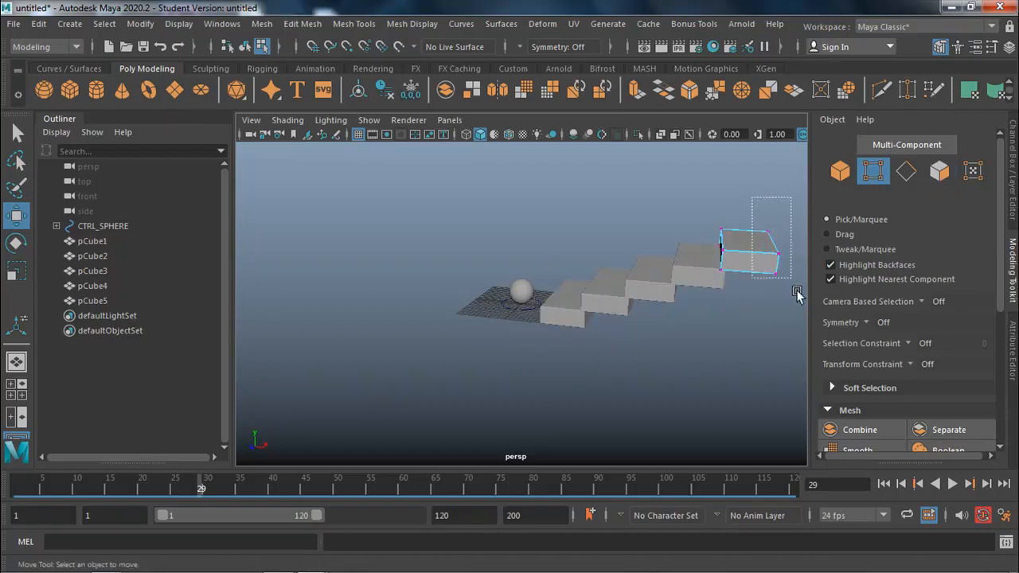
left_click_drag(770, 318, 755, 318)
left_click_drag(752, 318, 798, 345, "alt")
left_click_drag(691, 358, 801, 359, "alt")
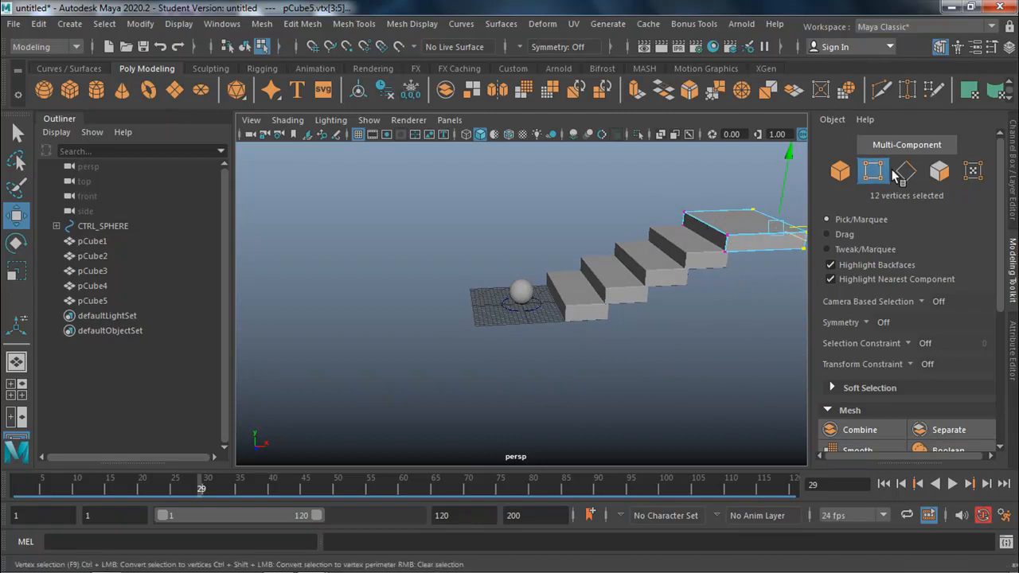
left_click(839, 172)
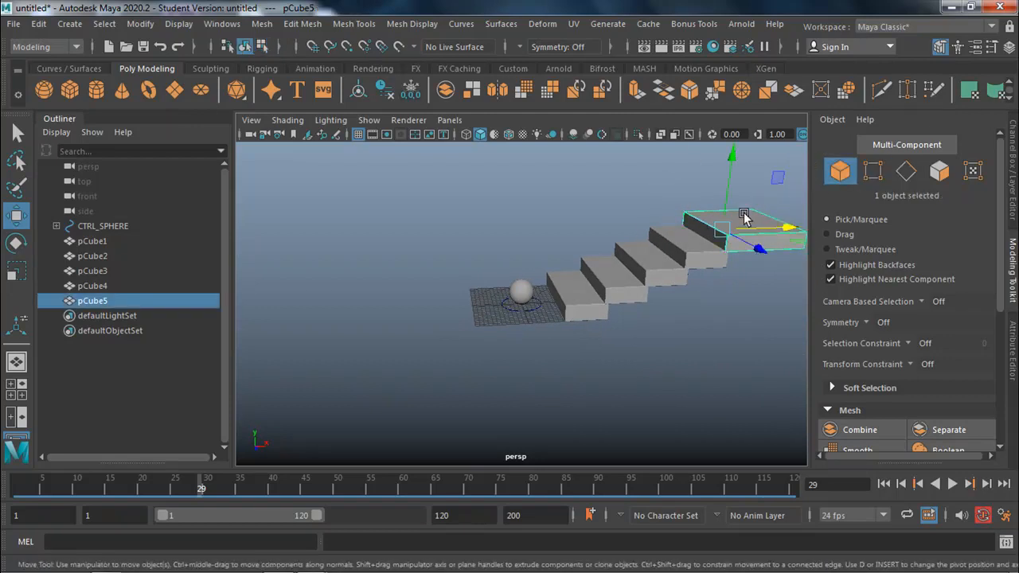
left_click(670, 299)
Frame the grid and staircase together and play back the ball's bounce beside the stairs
left_click_drag(628, 335, 676, 326, "alt")
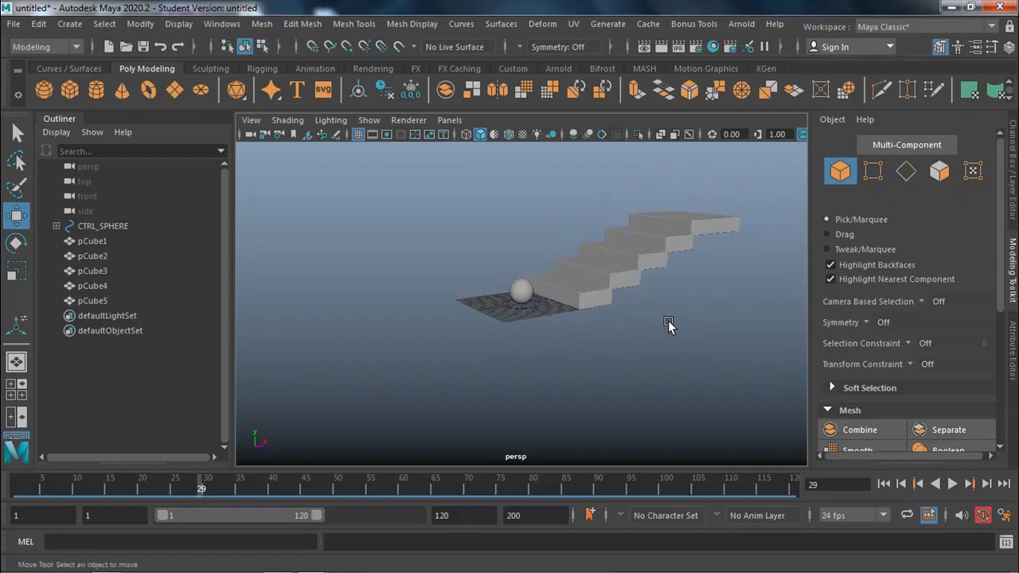
middle_click_drag(594, 296, 504, 358, "alt")
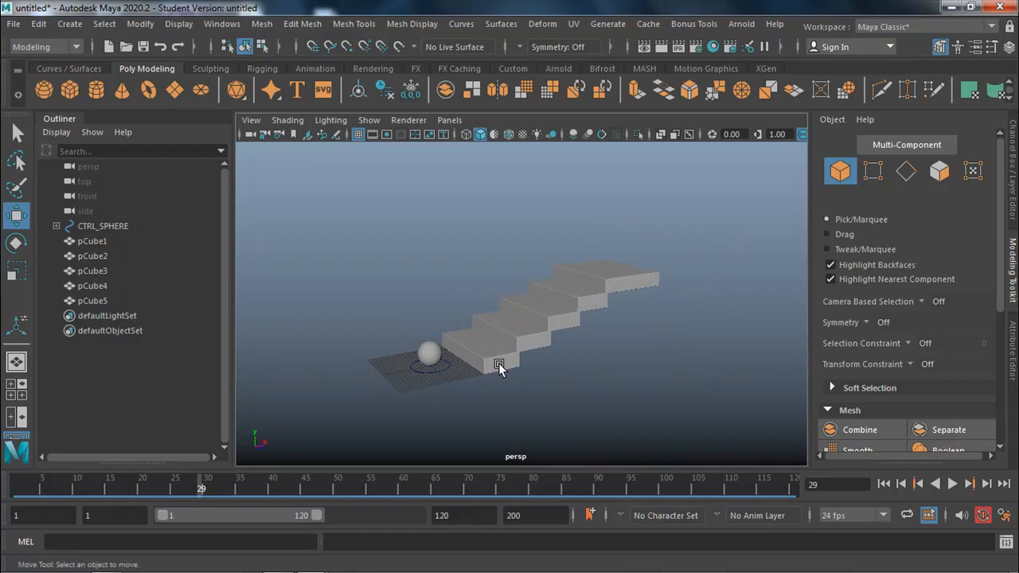
key("alt+v")
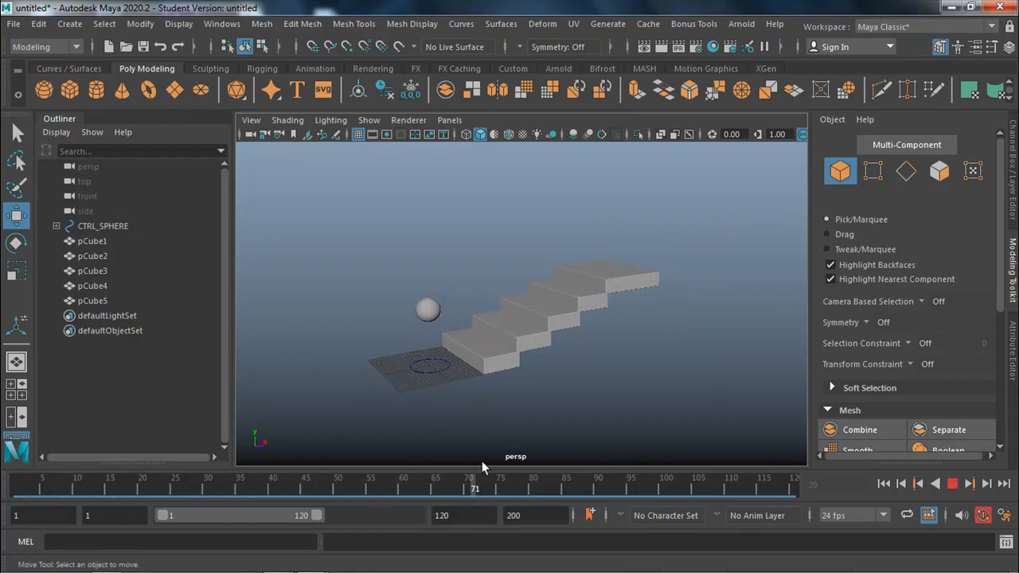
key("alt+v")
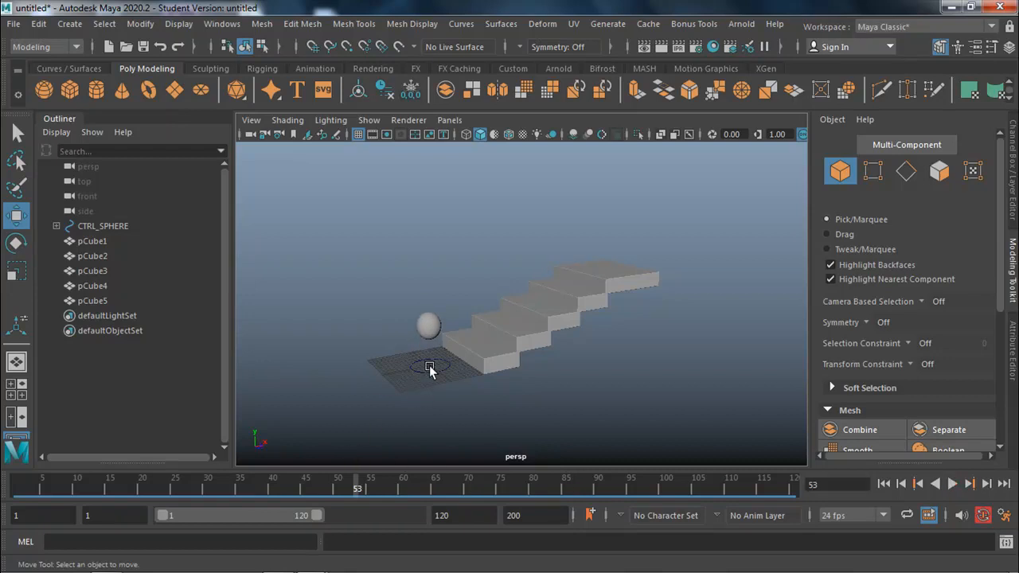
Set a keyframe on all channels of CTRL_SPHERE at frame 1 with the control at the origin
left_click(418, 369)
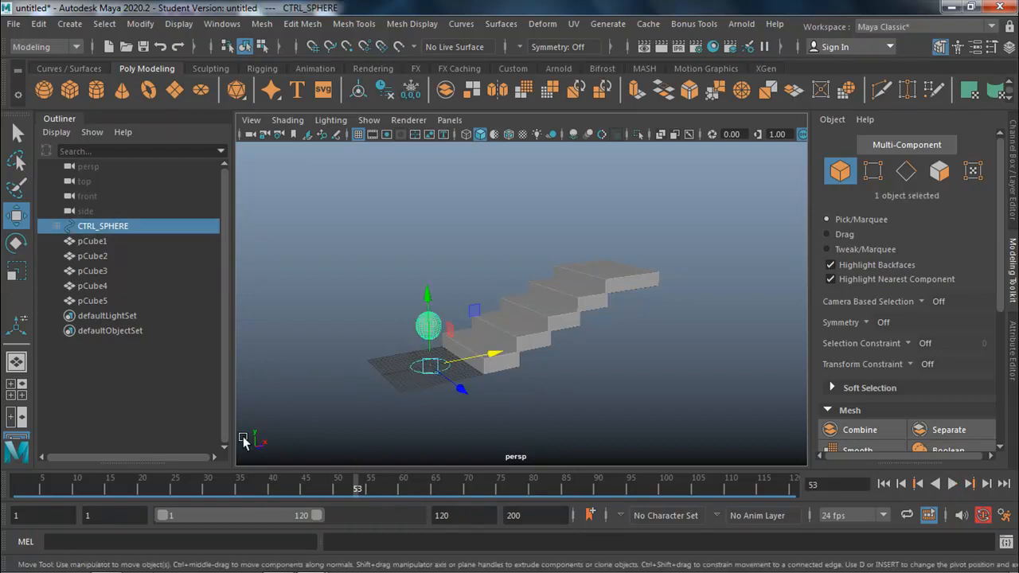
left_click_drag(508, 400, 468, 389, "alt")
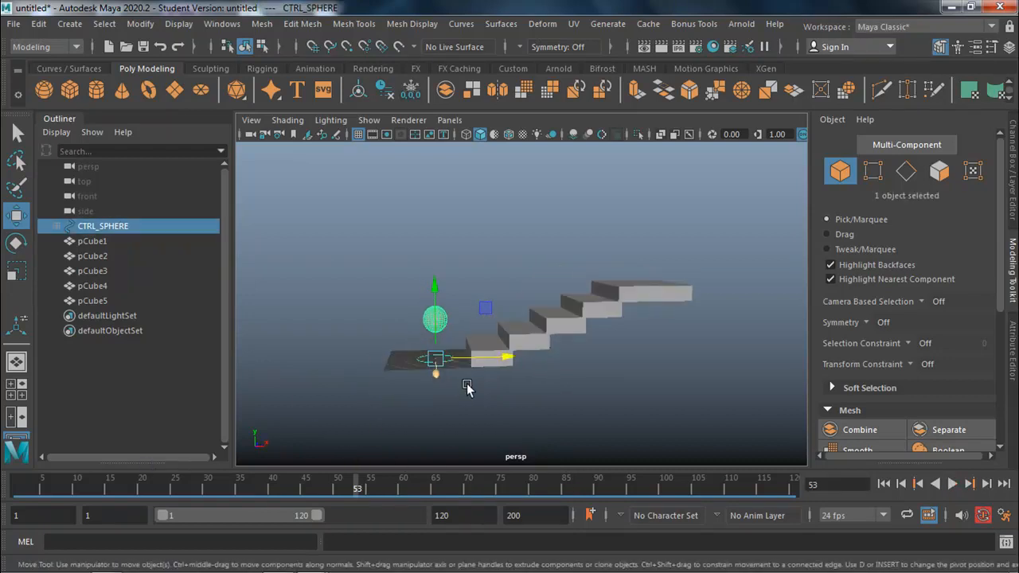
right_click_drag(475, 376, 607, 355, "alt")
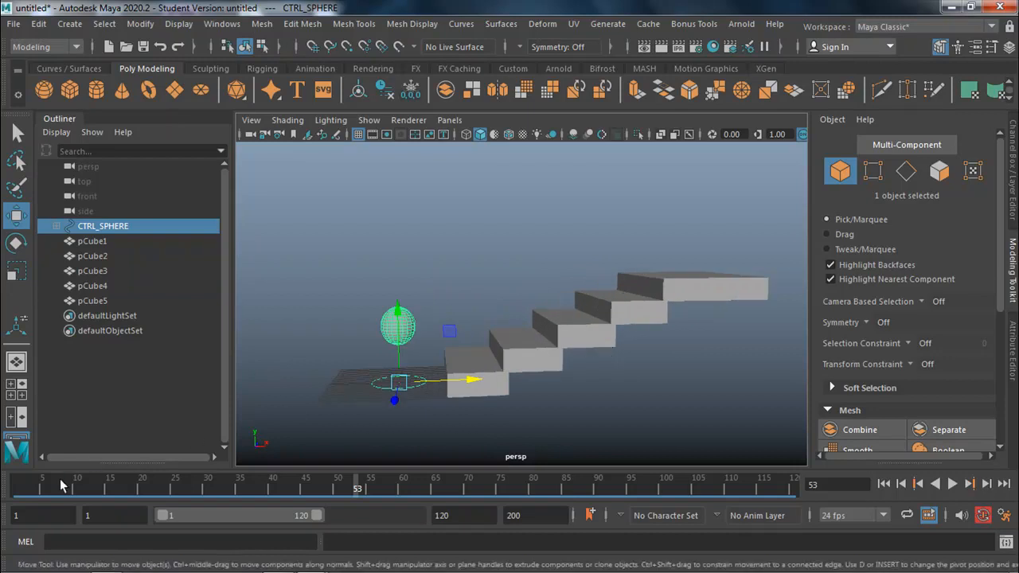
left_click(25, 490)
left_click(354, 391)
left_click(371, 382)
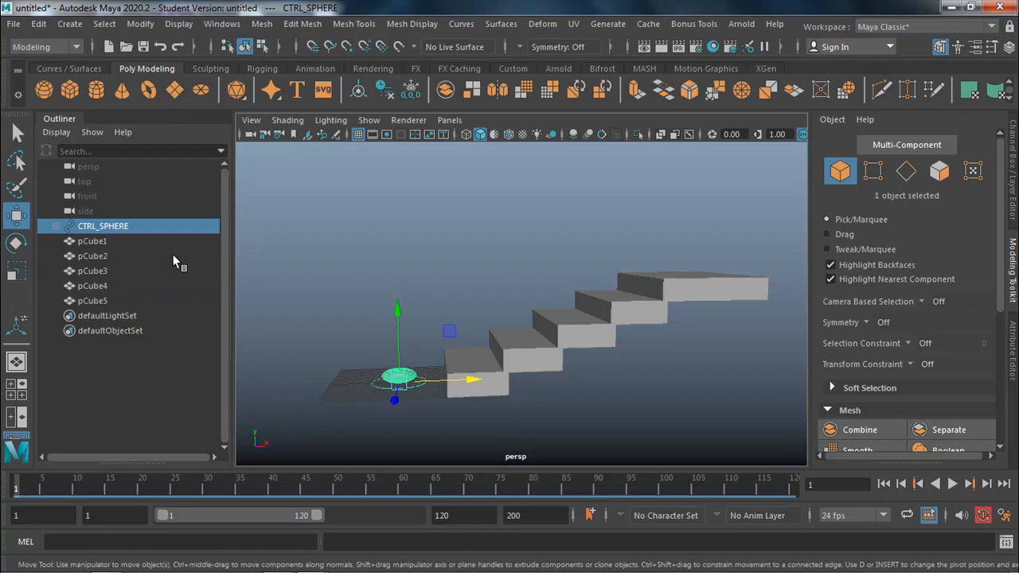
left_click(1015, 140)
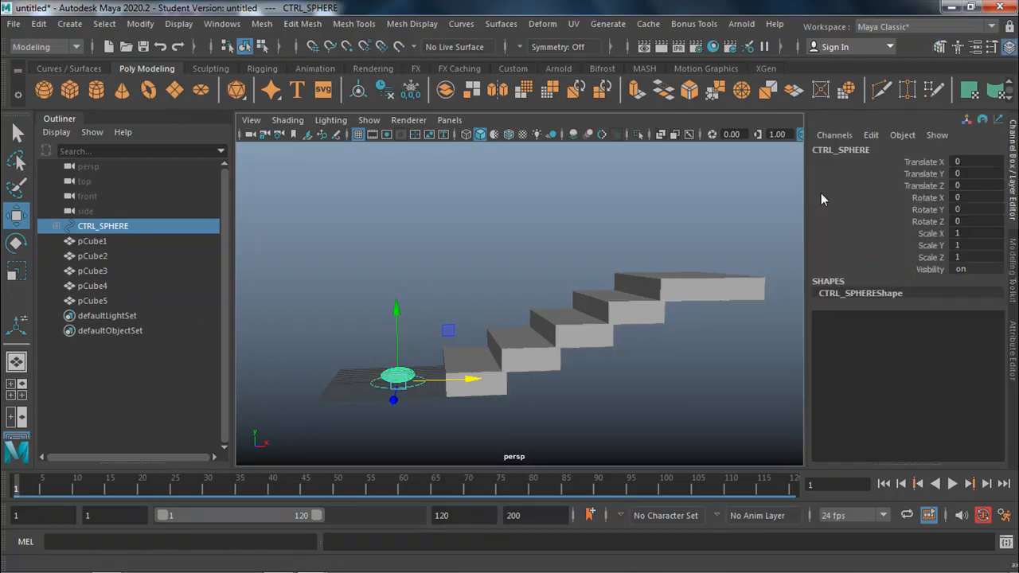
key("s")
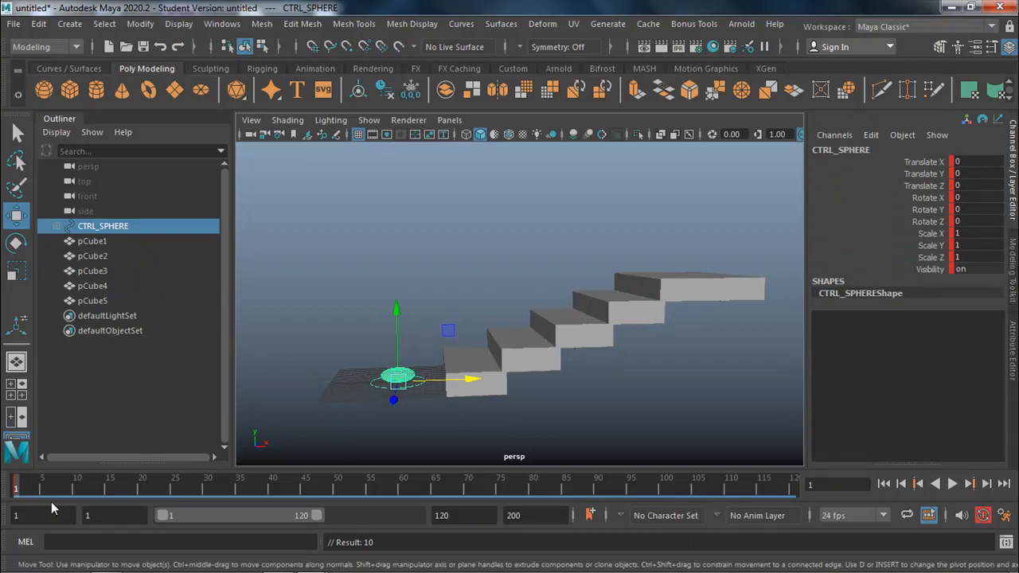
Preview the bounce up to the landing at frame 30, and show the front view full size with its grid hidden
key("alt+v")
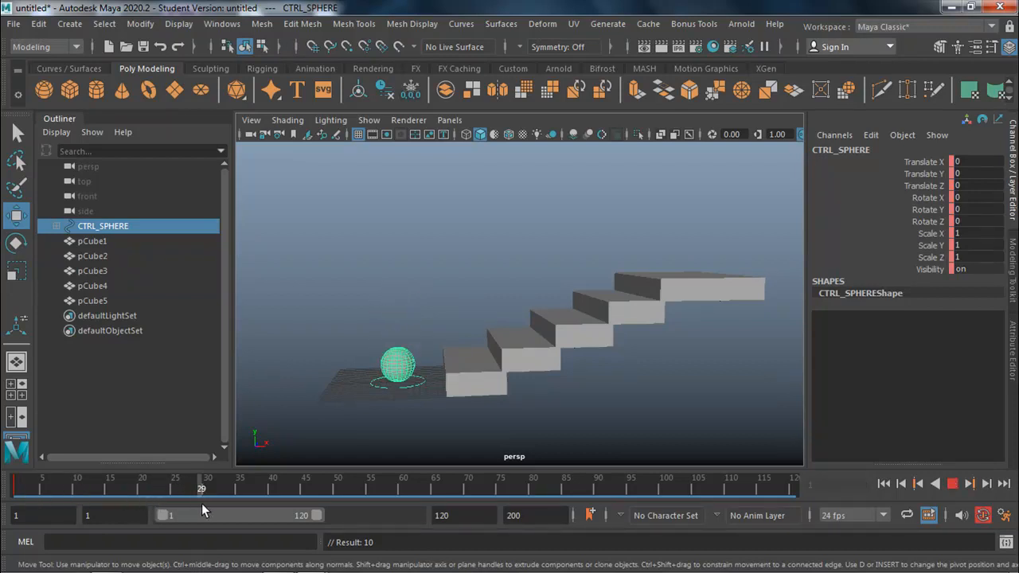
key("alt+v")
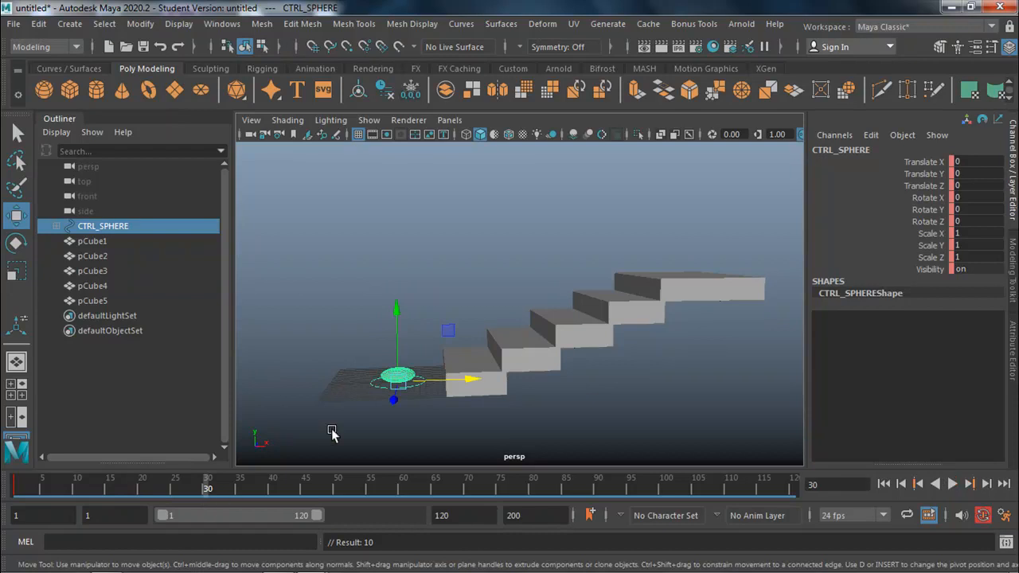
key("space")
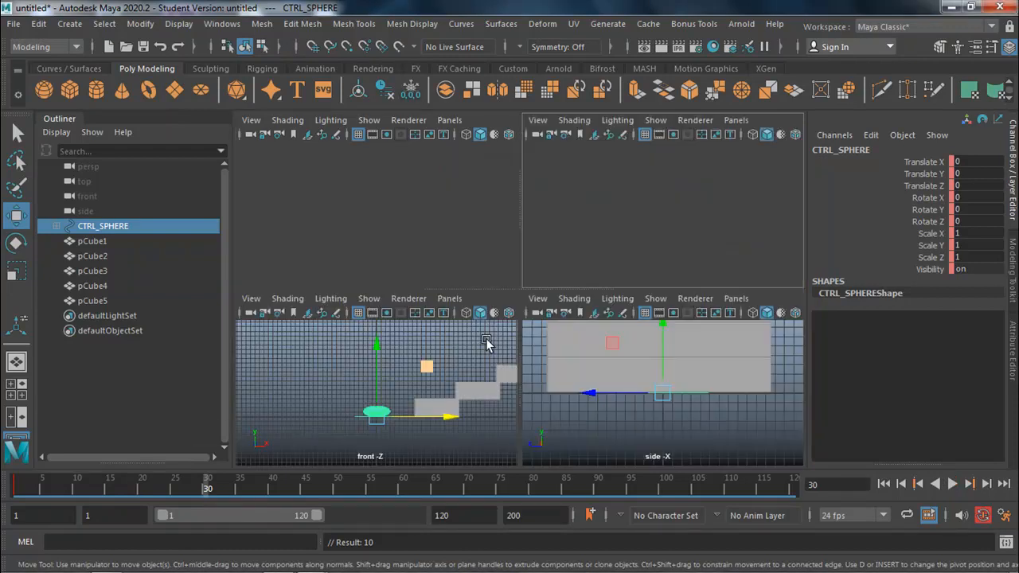
key("space")
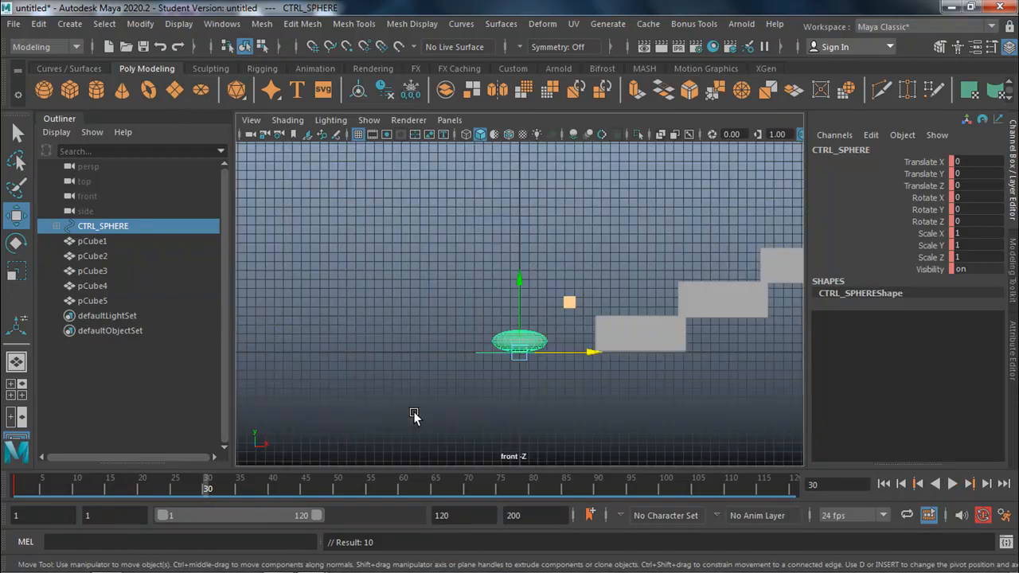
scroll(547, 377, "up", 1)
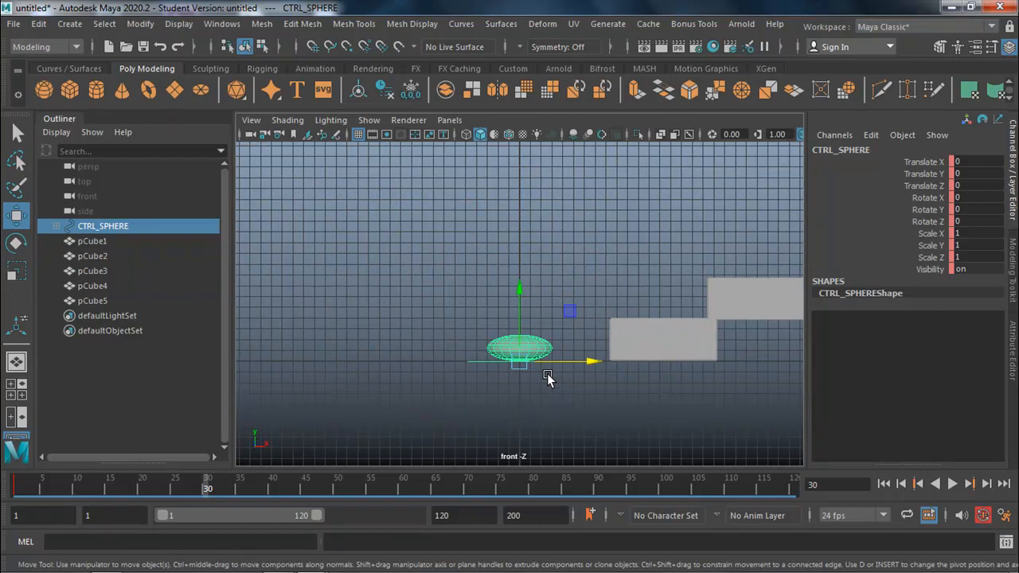
left_click(358, 134)
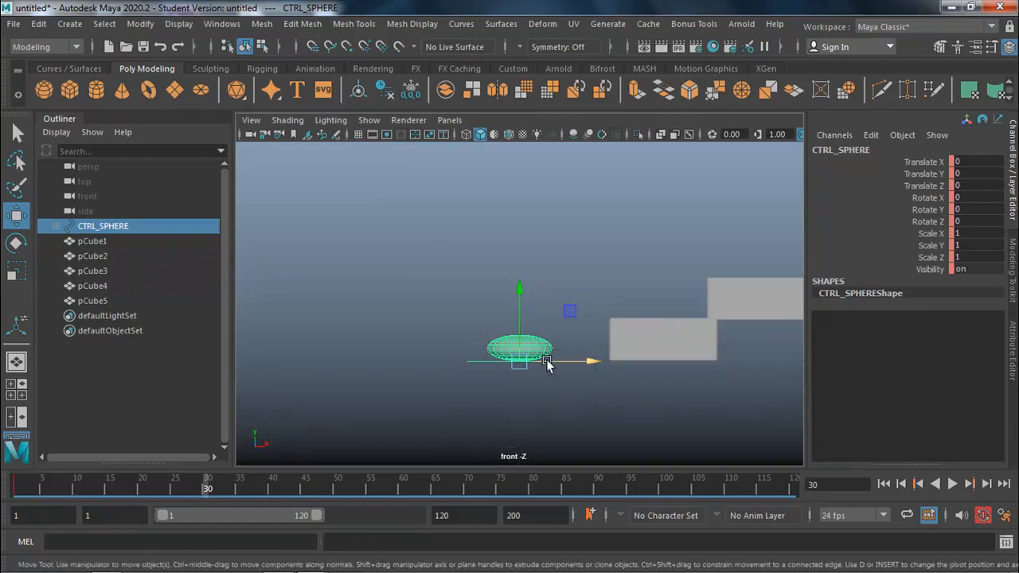
Move and key CTRL_SPHERE on the first stair step at frame 30, with Translate X 12.589 and Translate Y 4.002
left_click_drag(569, 310, 704, 268)
key("s")
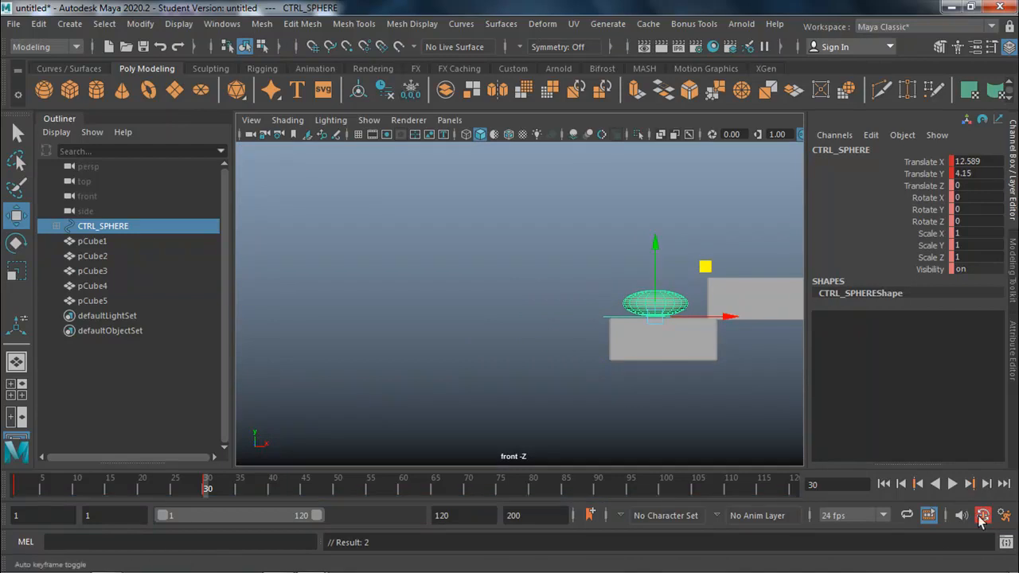
key("f")
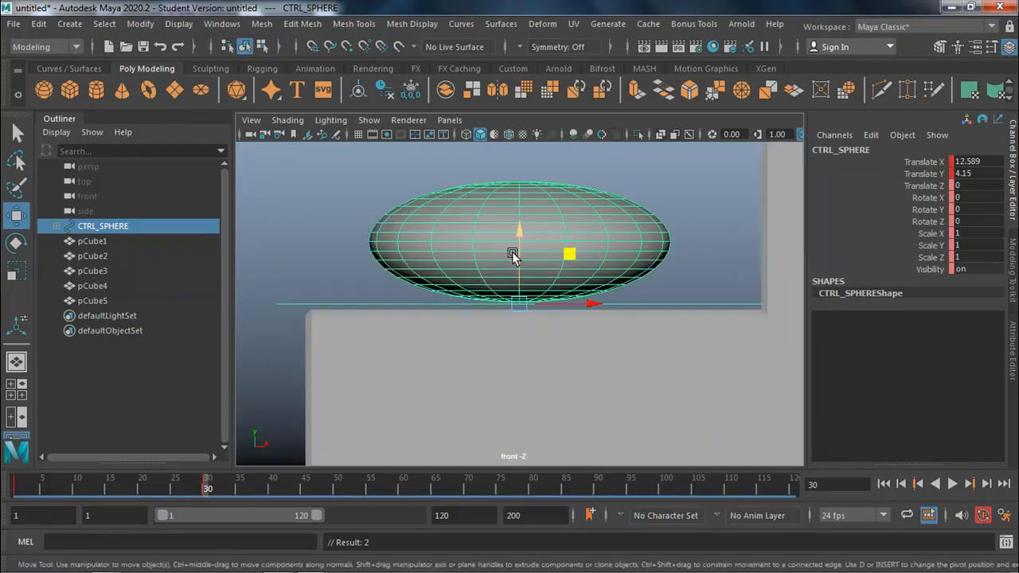
left_click_drag(517, 259, 518, 266)
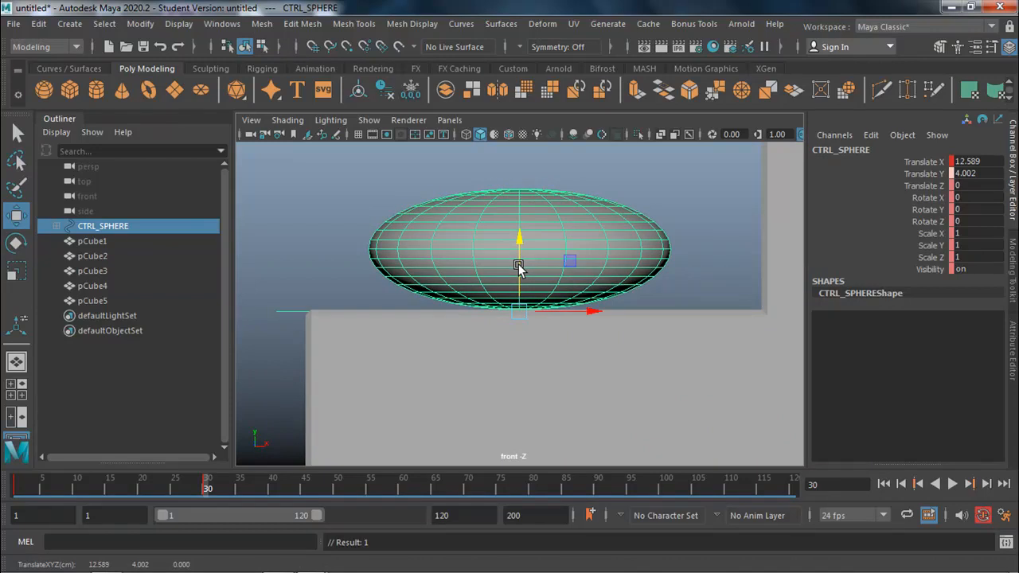
scroll(518, 268, "down", 4)
scroll(518, 266, "down", 2)
left_click_drag(209, 495, 403, 502)
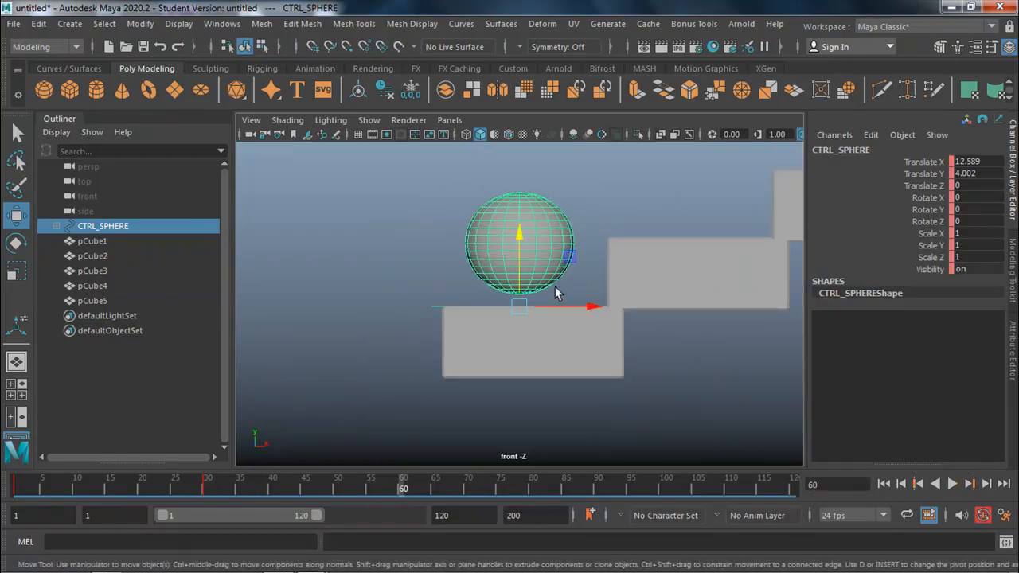
left_click_drag(568, 256, 736, 200)
left_click_drag(402, 495, 393, 495)
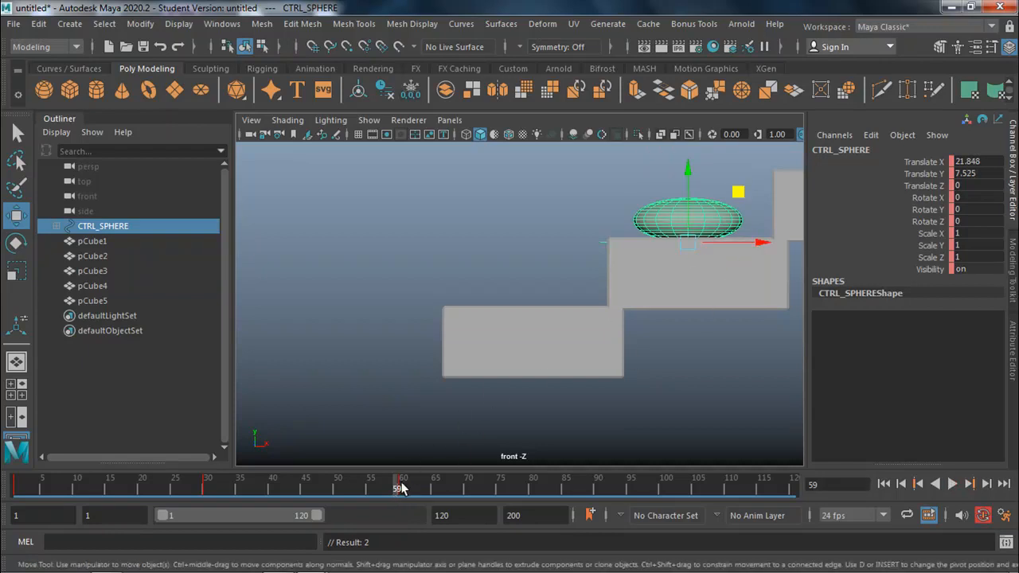
mouse_move(414, 491)
left_mouse_down()
mouse_move(393, 491)
mouse_move(404, 487)
left_mouse_up()
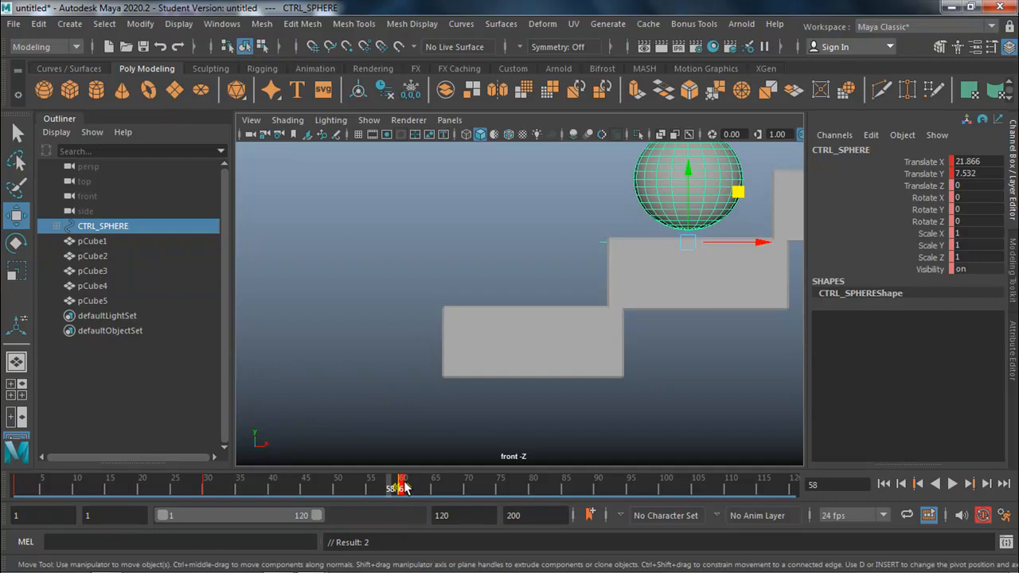
left_click(398, 489)
right_click(398, 487)
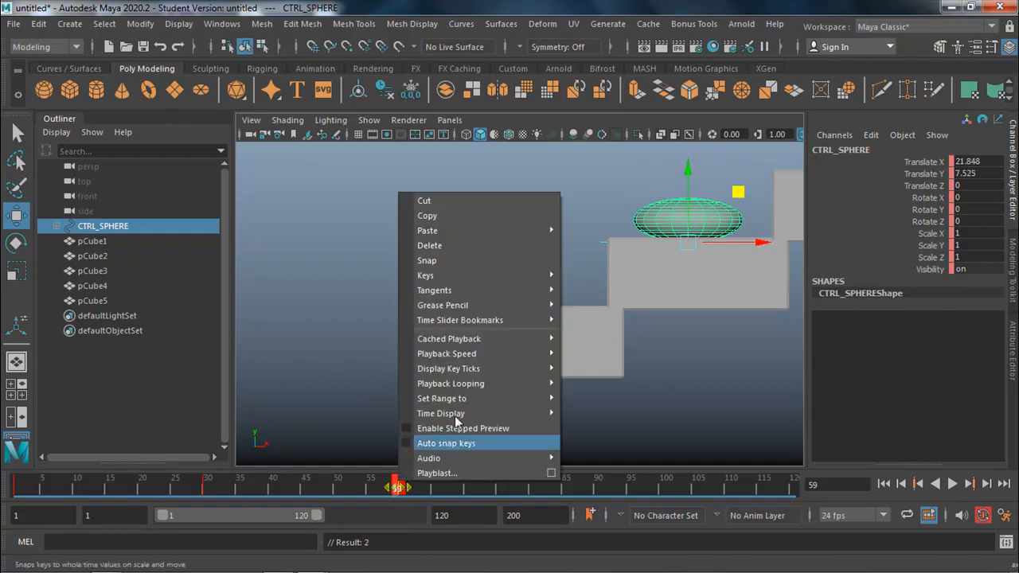
left_click(495, 246)
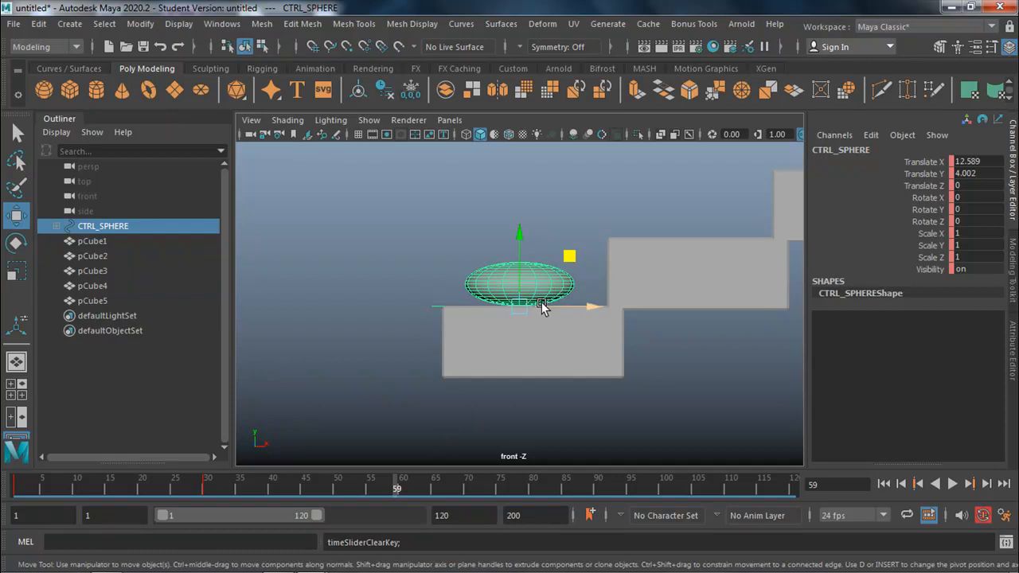
Place CTRL_SPHERE on the second stair step at frame 59, with Translate X 22.095 and Translate Y 7.669
scroll(558, 270, "down", 1)
left_click_drag(569, 259, 722, 202)
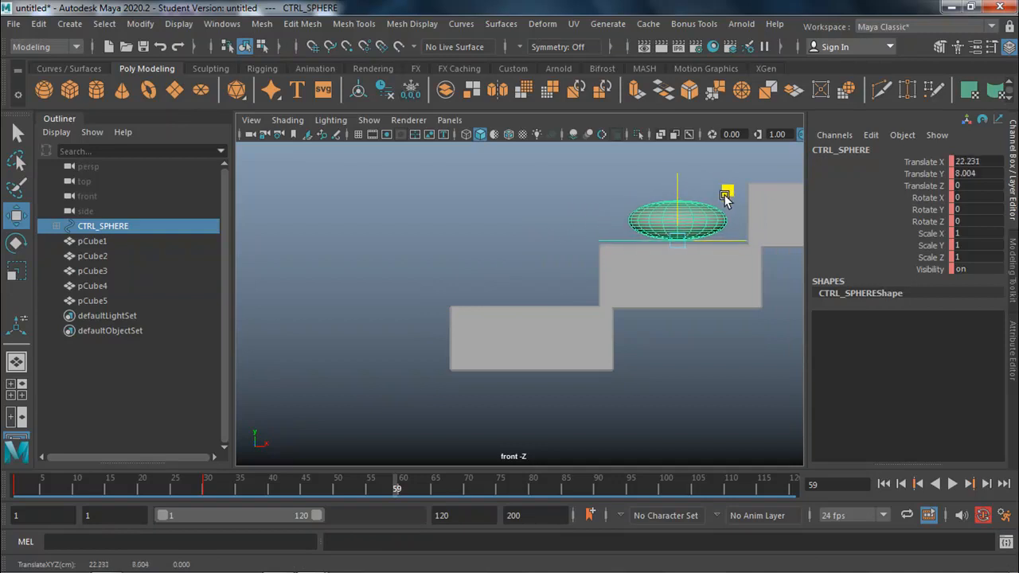
key("f")
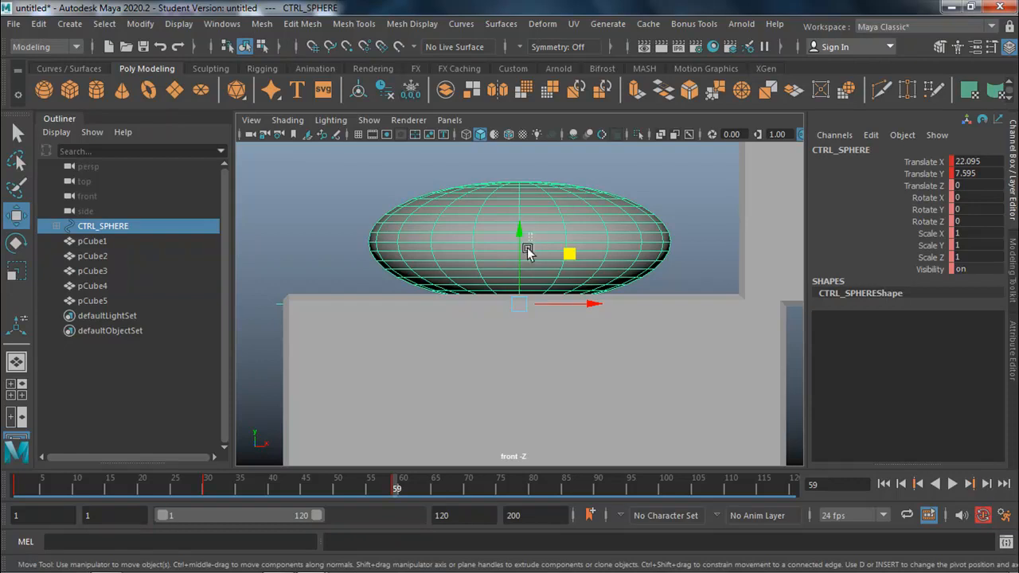
left_click(528, 253)
left_click(271, 311)
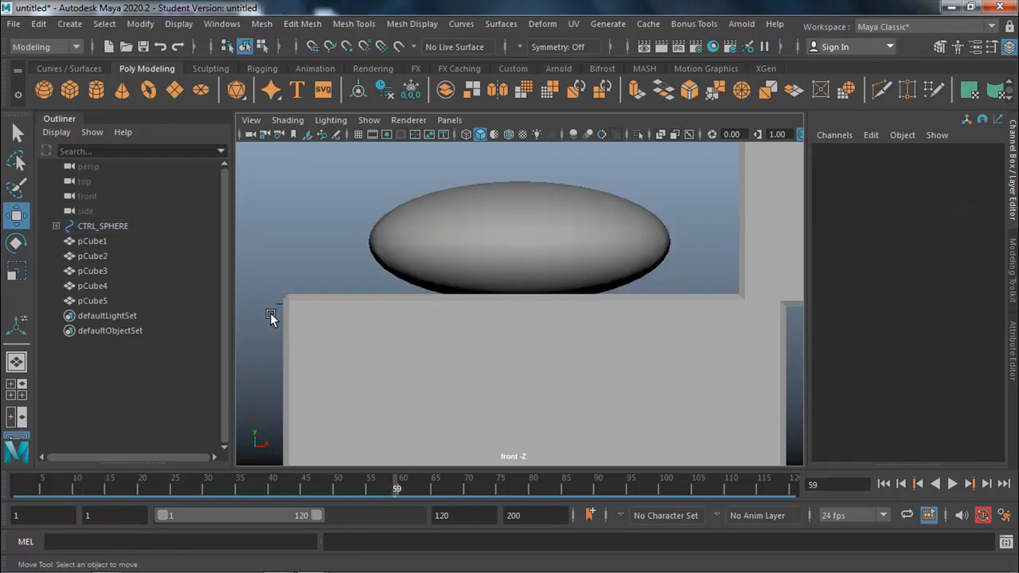
left_click(91, 241)
left_click(108, 227)
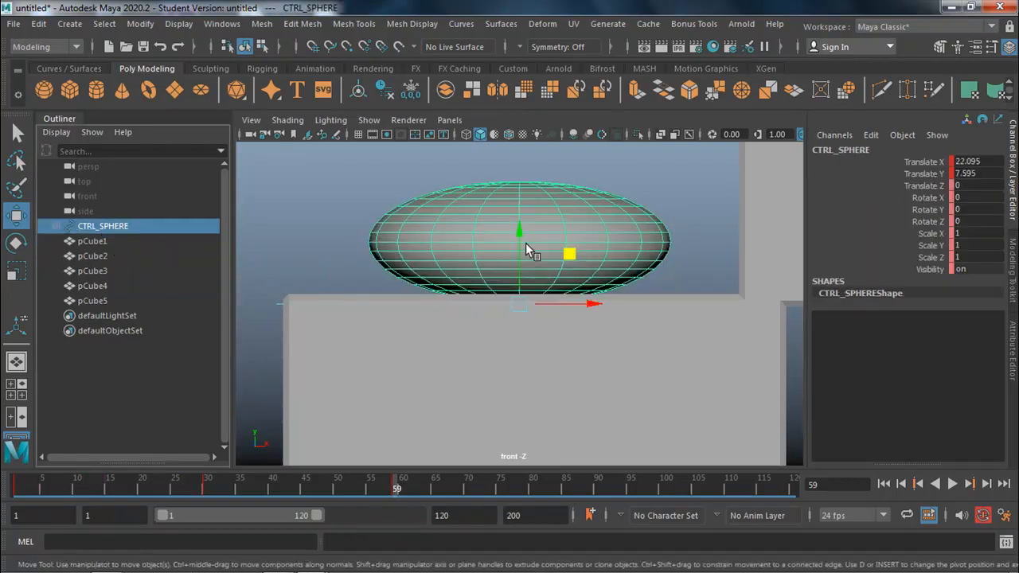
mouse_move(519, 253)
left_mouse_down()
mouse_move(520, 242)
mouse_move(516, 249)
left_mouse_up()
scroll(516, 252, "down", 4)
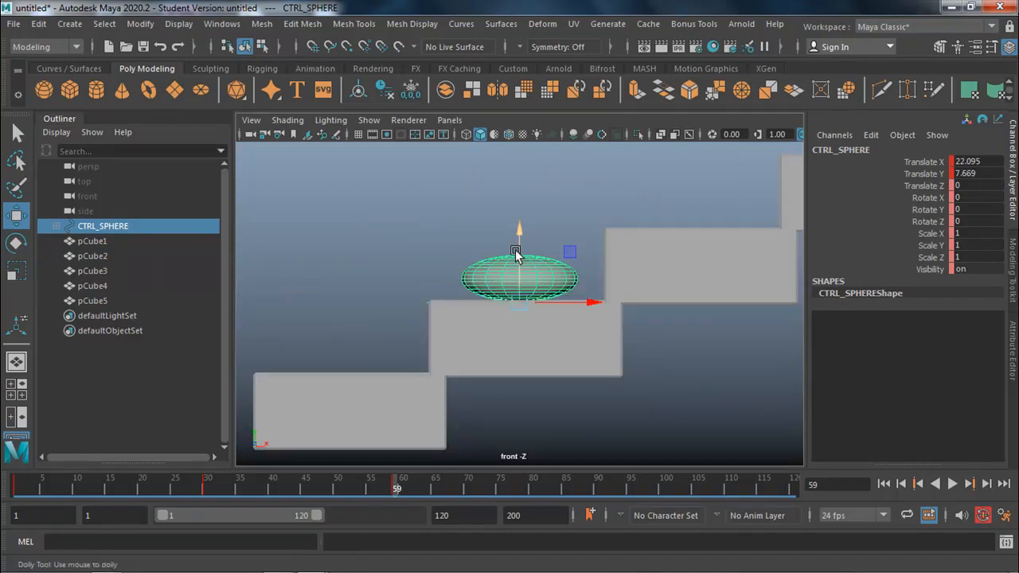
Scrub and play the ball's movement after frame 59 to check its landing frames, shifting the playback range to frames 9–129
scroll(516, 253, "down", 2)
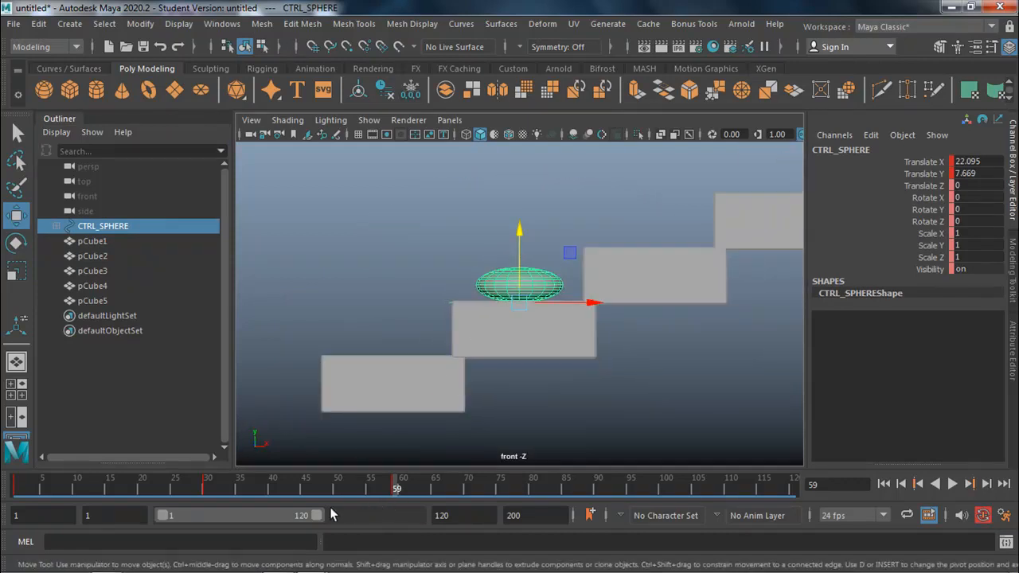
left_click_drag(351, 494, 591, 413)
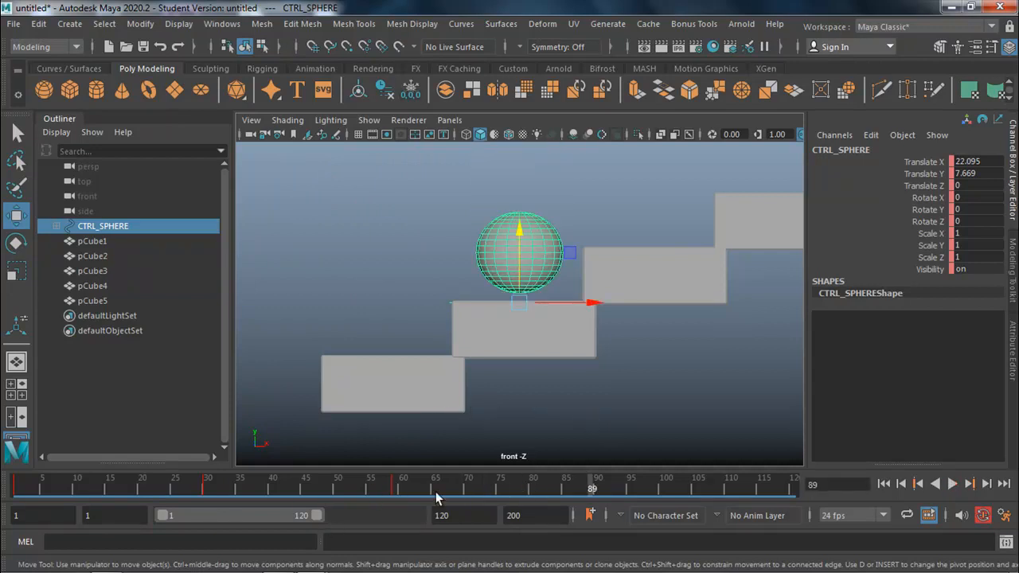
left_click_drag(320, 515, 323, 515)
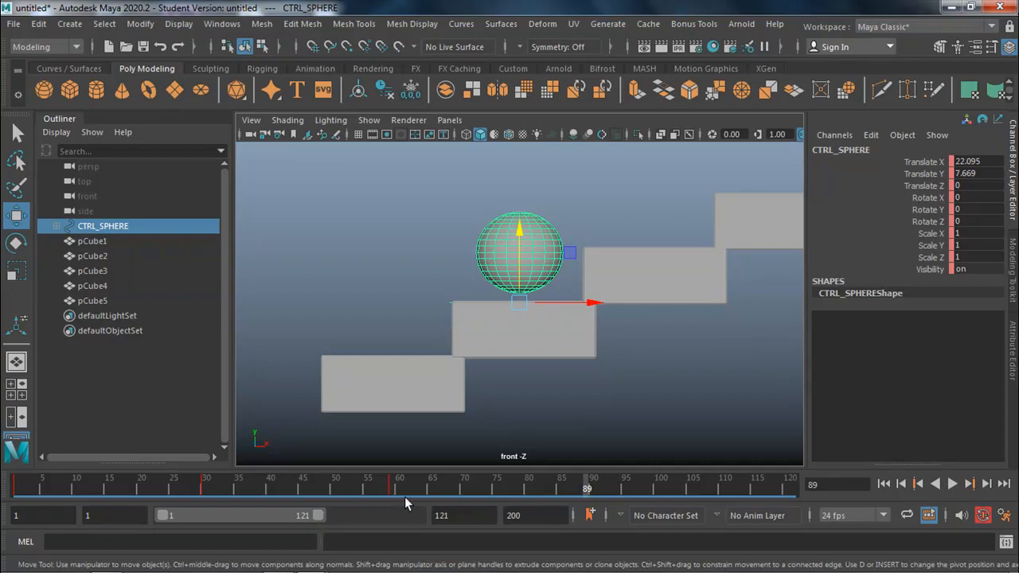
double_click(439, 478, "shift")
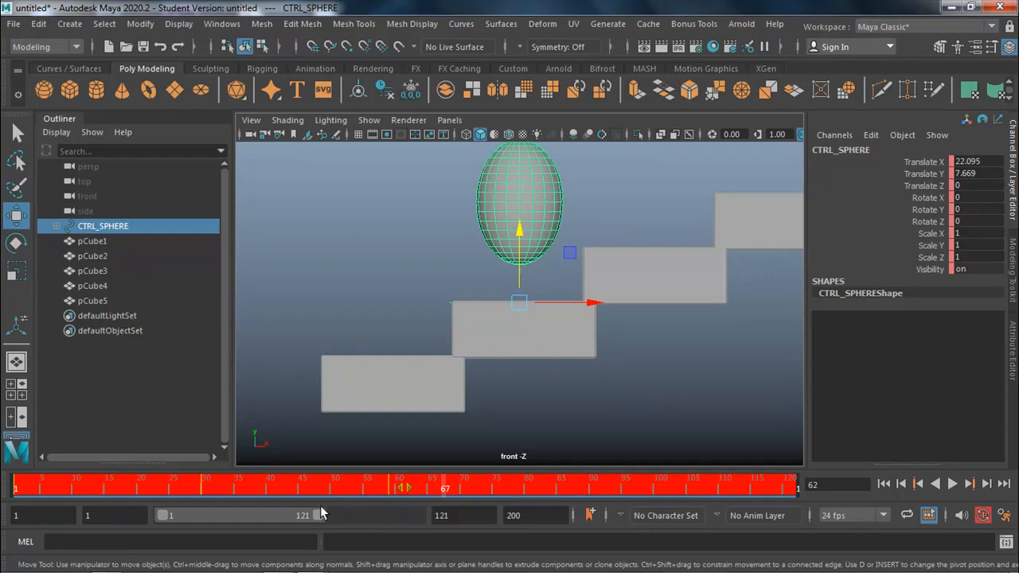
left_click_drag(252, 511, 318, 511)
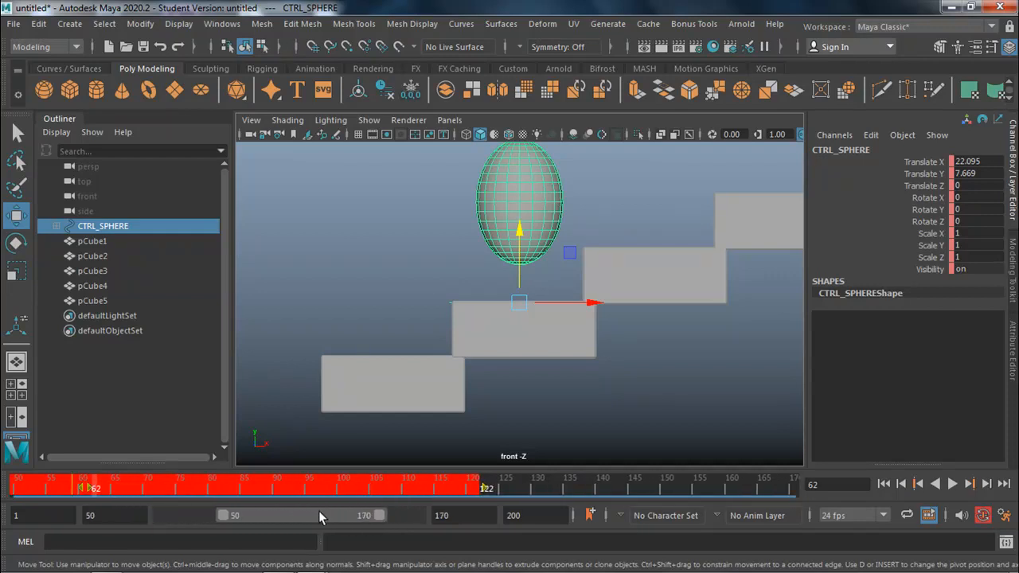
left_click(498, 422)
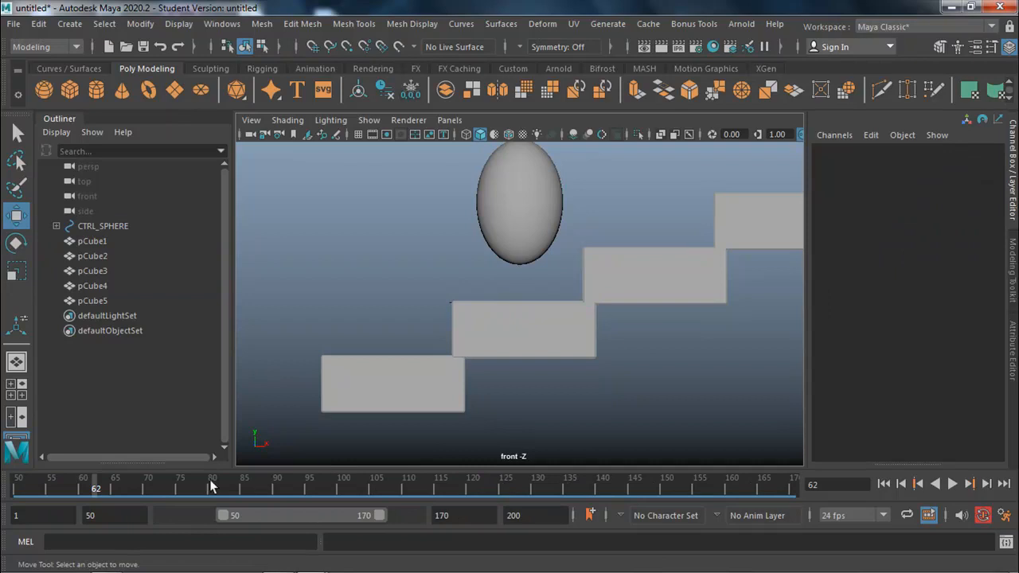
left_click_drag(136, 489, 450, 487)
left_click(535, 277)
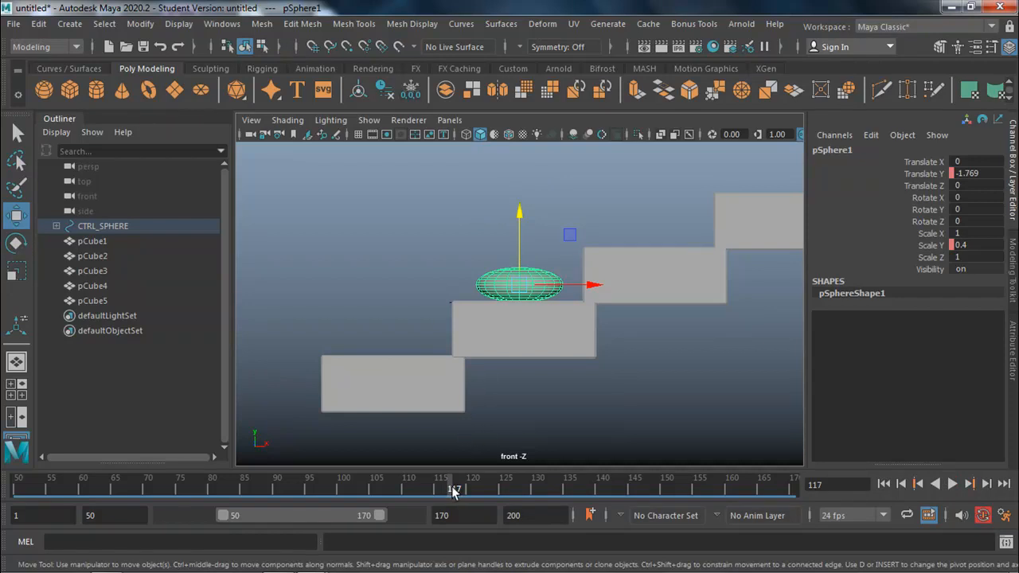
key("alt+v")
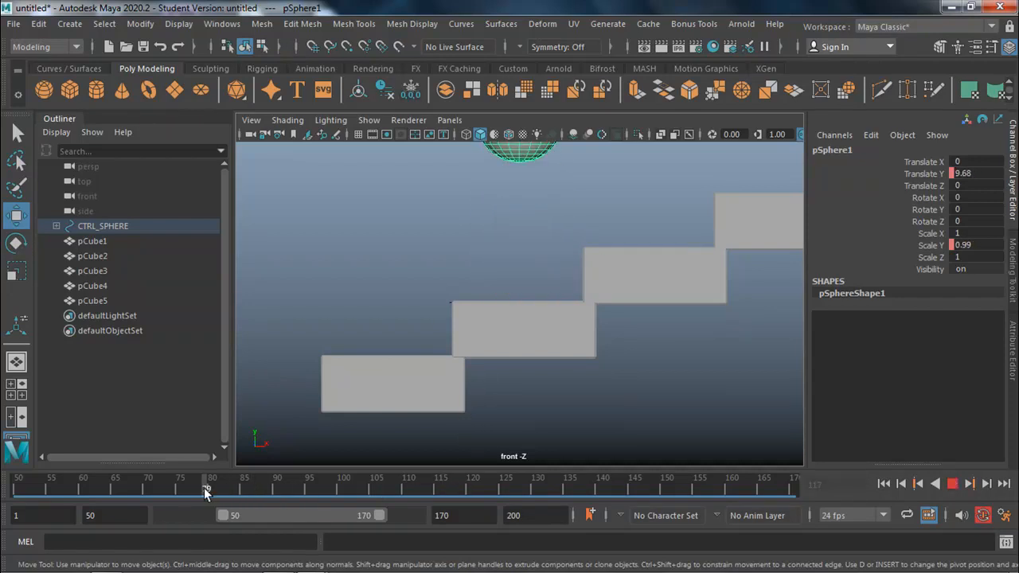
left_click_drag(100, 487, 77, 488)
left_click_drag(274, 517, 217, 524)
mouse_move(186, 486)
left_mouse_down()
mouse_move(132, 487)
mouse_move(186, 488)
left_mouse_up()
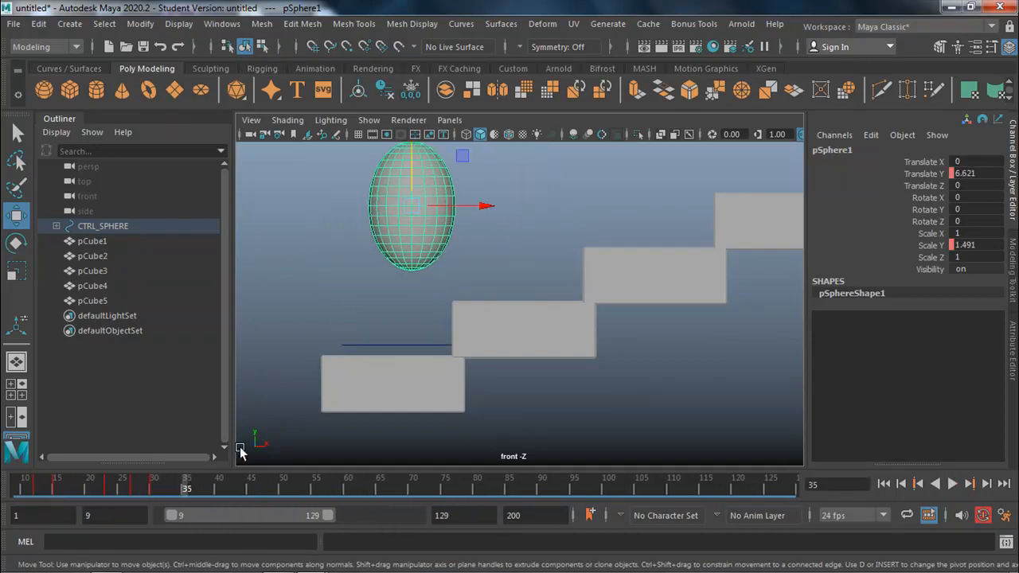
Set a keyframe on CTRL_SPHERE at frame 88, holding it on the second stair step
left_click(380, 345)
mouse_move(265, 487)
left_mouse_down()
mouse_move(539, 494)
mouse_move(284, 489)
mouse_move(528, 494)
left_mouse_up()
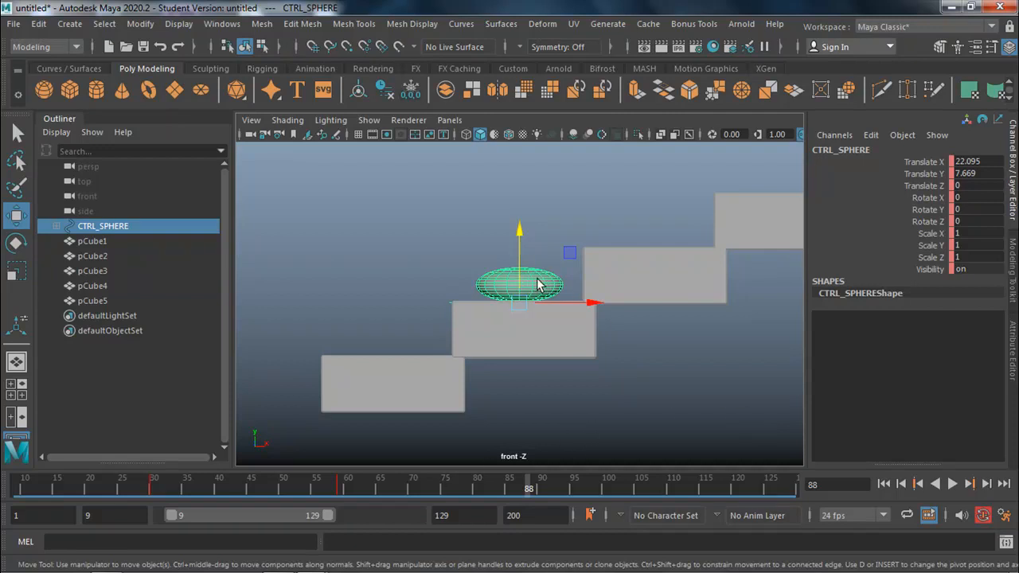
key("s")
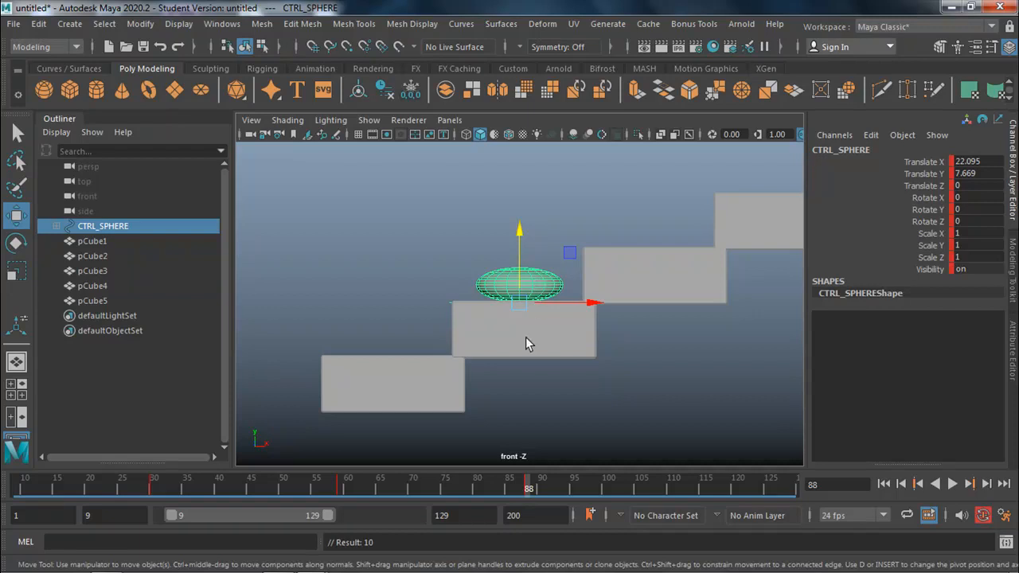
Move CTRL_SPHERE onto the third stair step at frame 117, with Translate X 31.234 and Translate Y 11.542
key("alt+v")
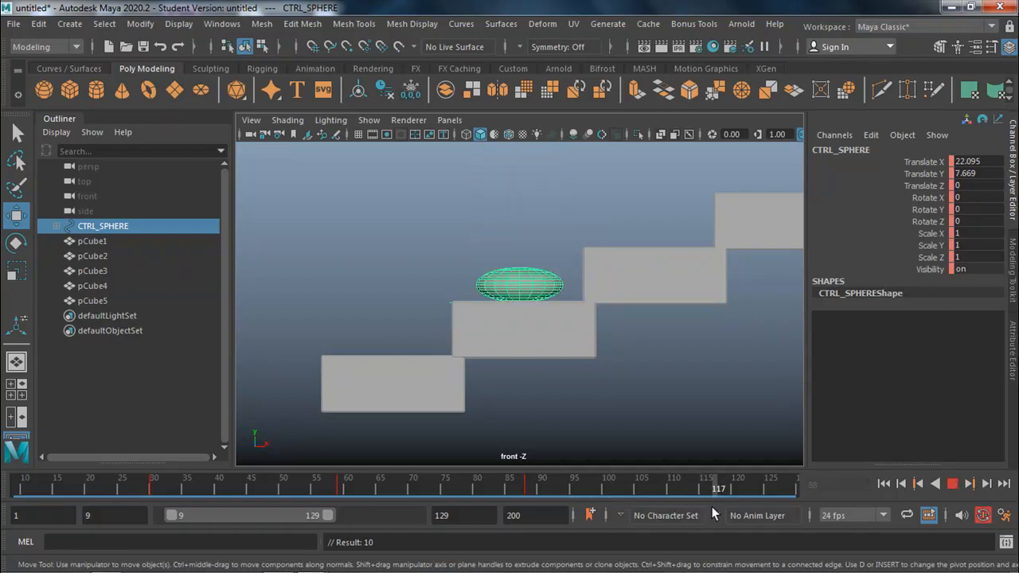
key("alt+v")
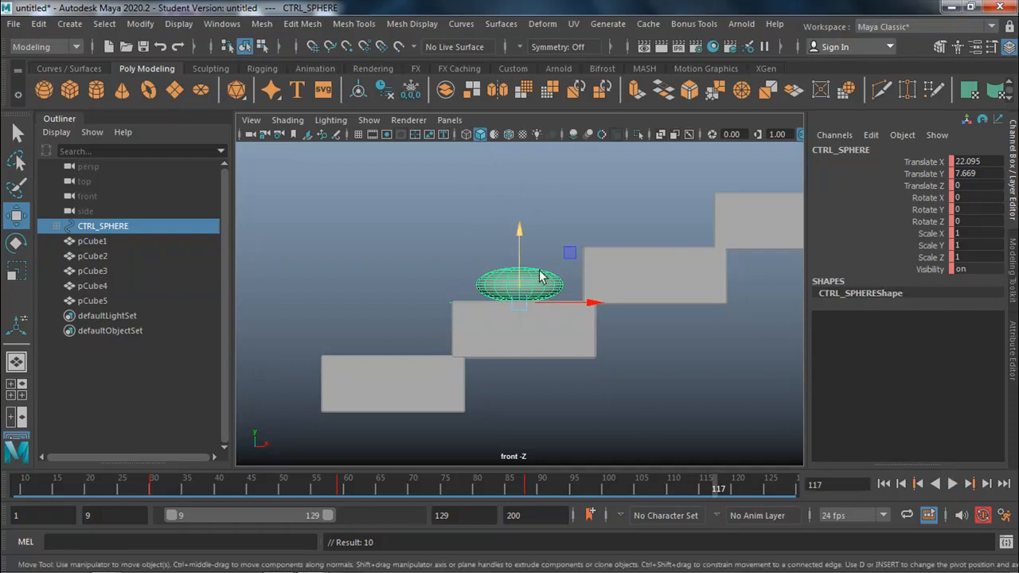
left_click_drag(567, 257, 699, 201)
scroll(631, 333, "down", 3)
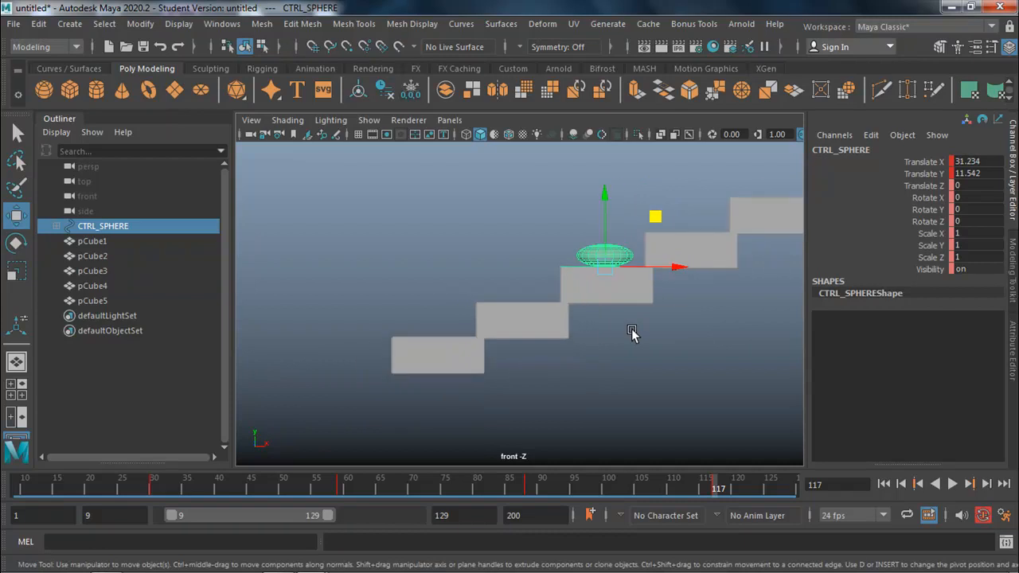
key("f")
scroll(638, 332, "down", 5)
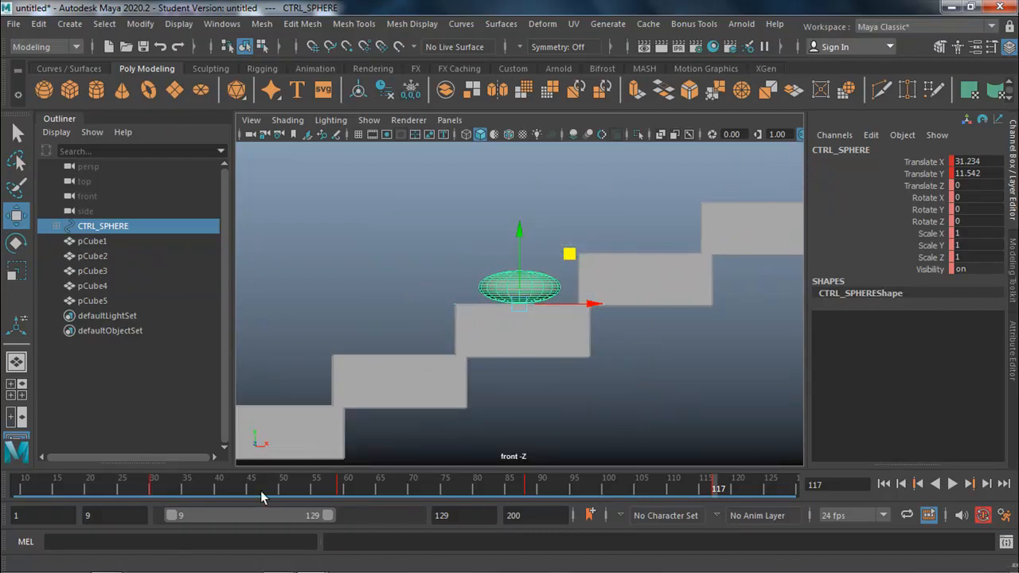
Shift the playback range to 79–199 and key CTRL_SPHERE on the fourth stair step at frame 146, with Translate X 40.04 and Translate Y 15.394
left_click_drag(255, 515, 349, 518)
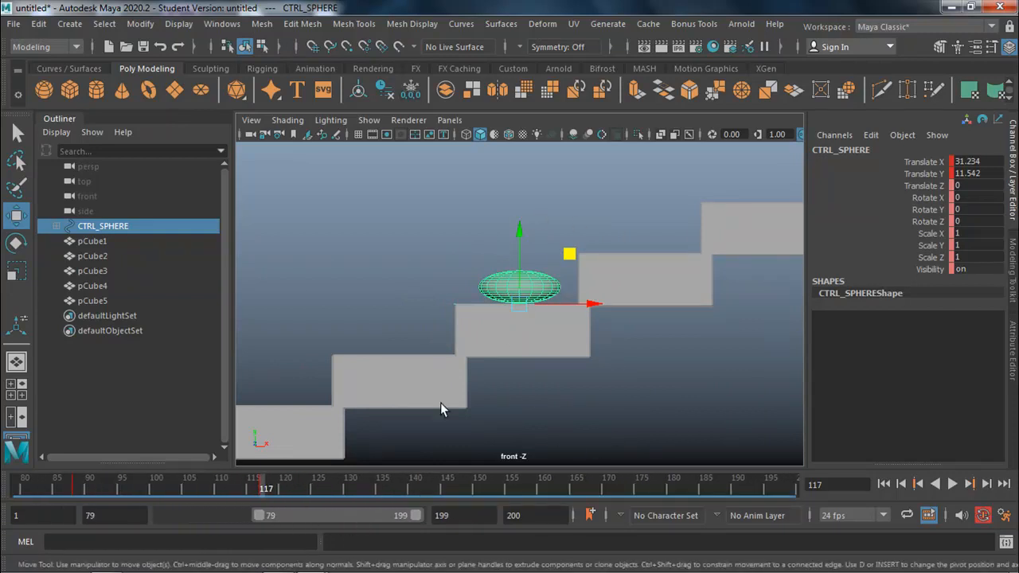
left_click_drag(268, 491, 444, 491)
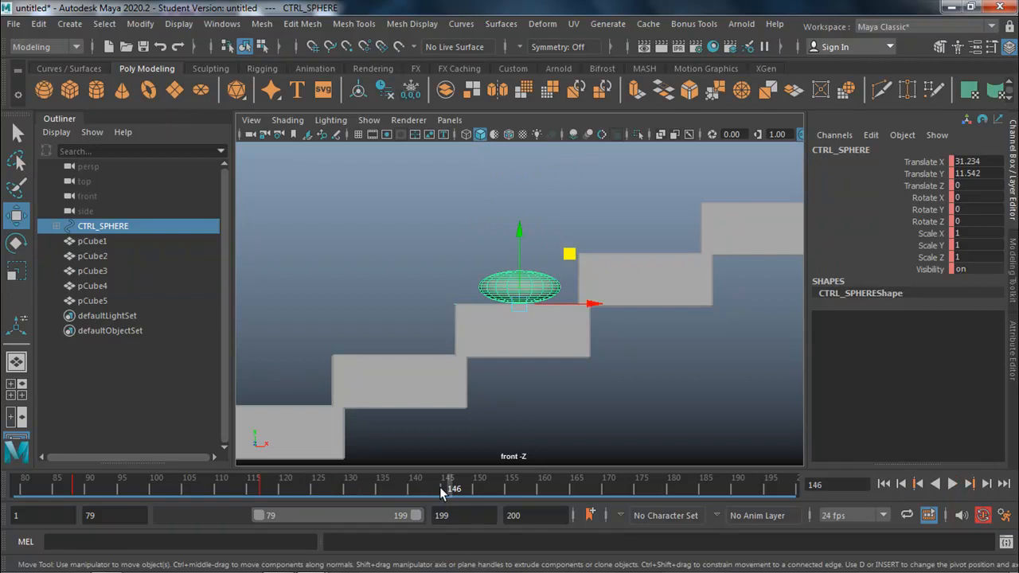
left_click_drag(568, 254, 687, 202)
key("s")
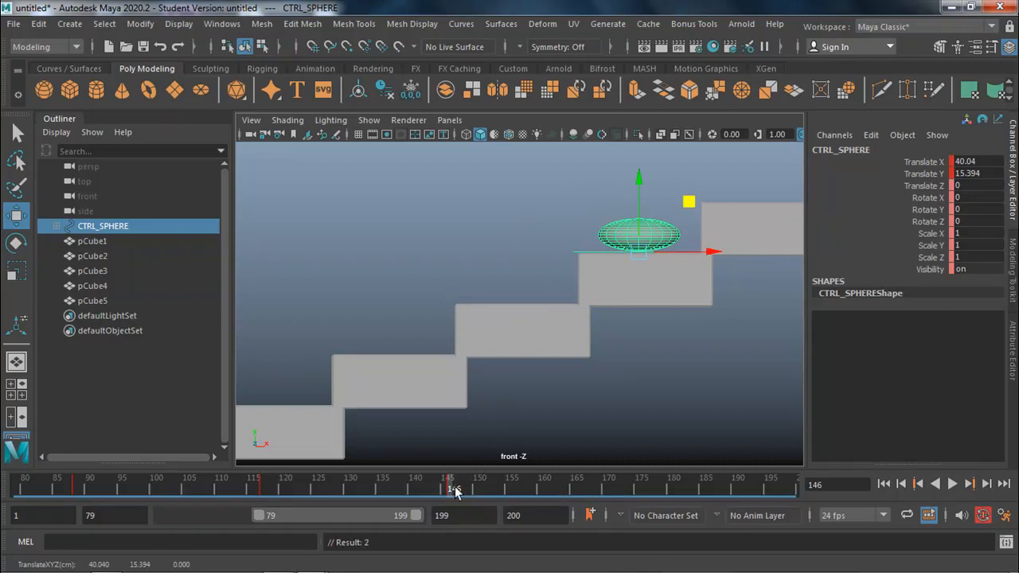
Place CTRL_SPHERE on the extended top step at frame 175, with Translate X 53.303 and Translate Y 19.027
key("alt+v")
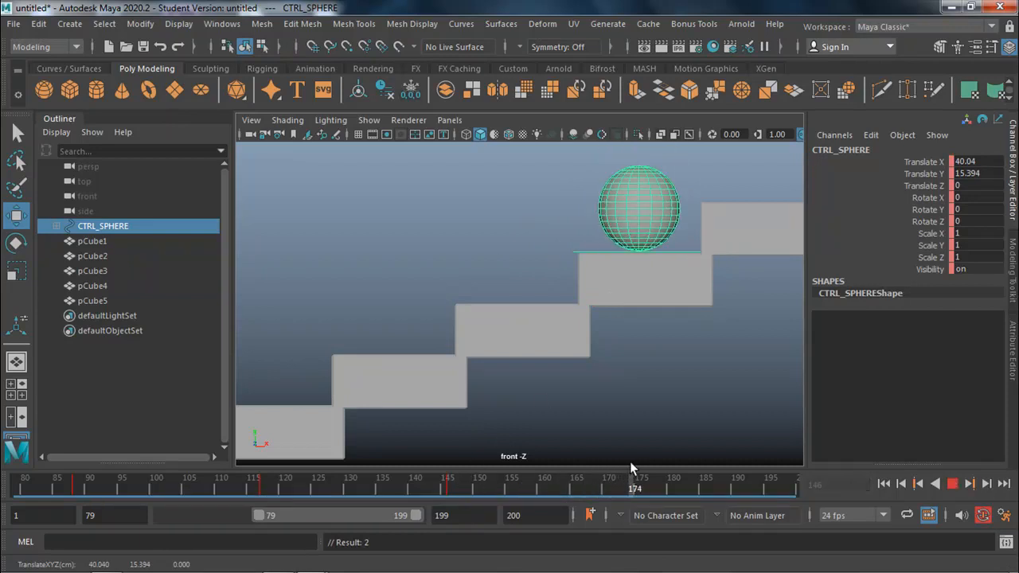
key("alt+v")
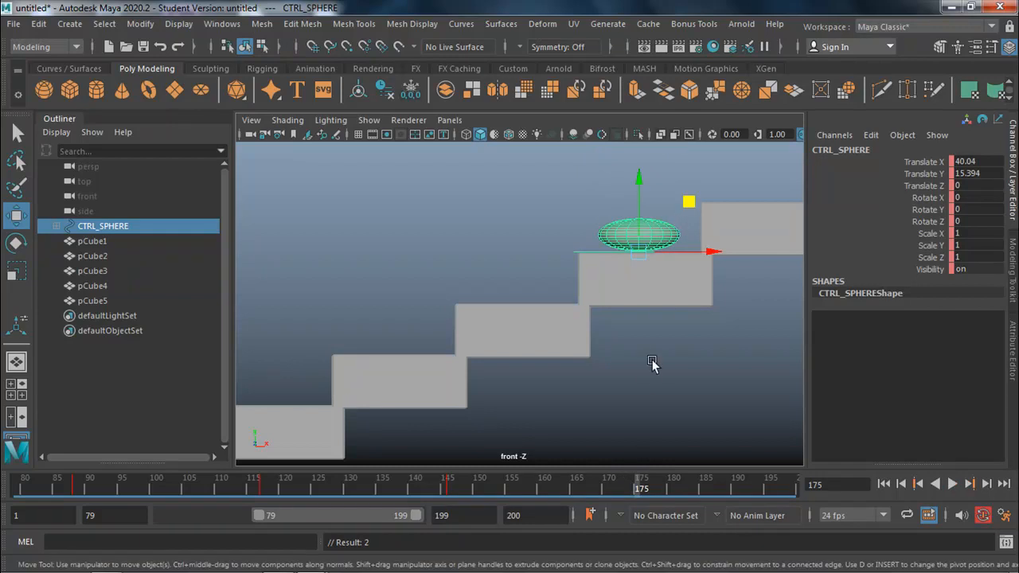
middle_click_drag(660, 379, 414, 326, "alt")
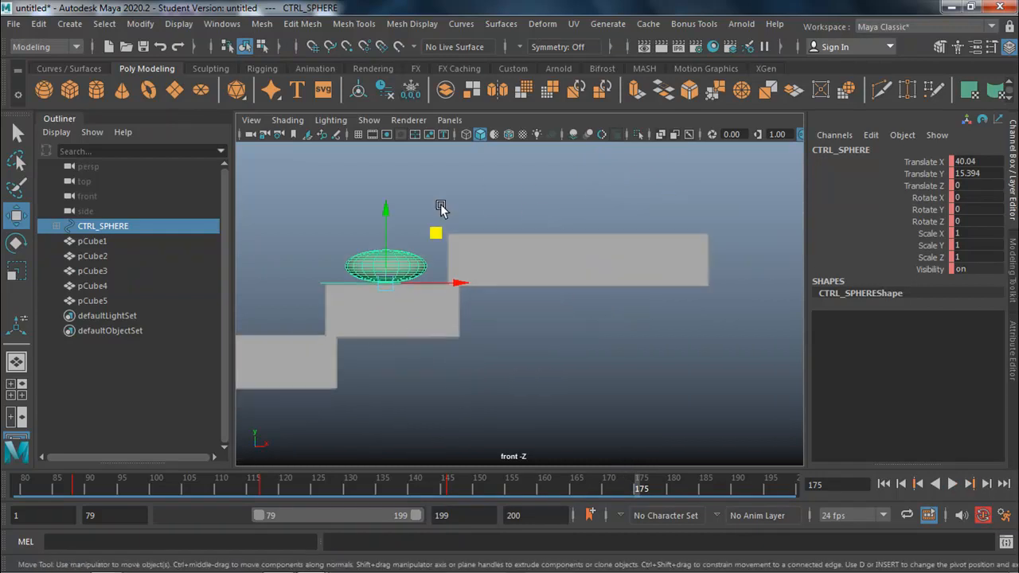
middle_click_drag(435, 231, 610, 183)
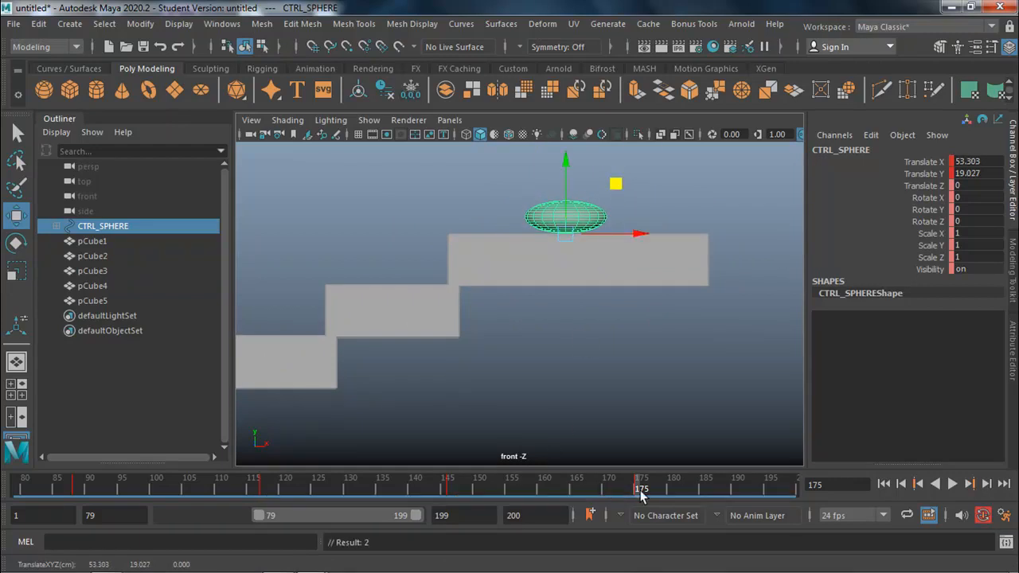
Play the complete stair bounce in the full-size perspective view over frames 1–199, examining it from several angles
left_click_drag(643, 494, 434, 491)
key("space")
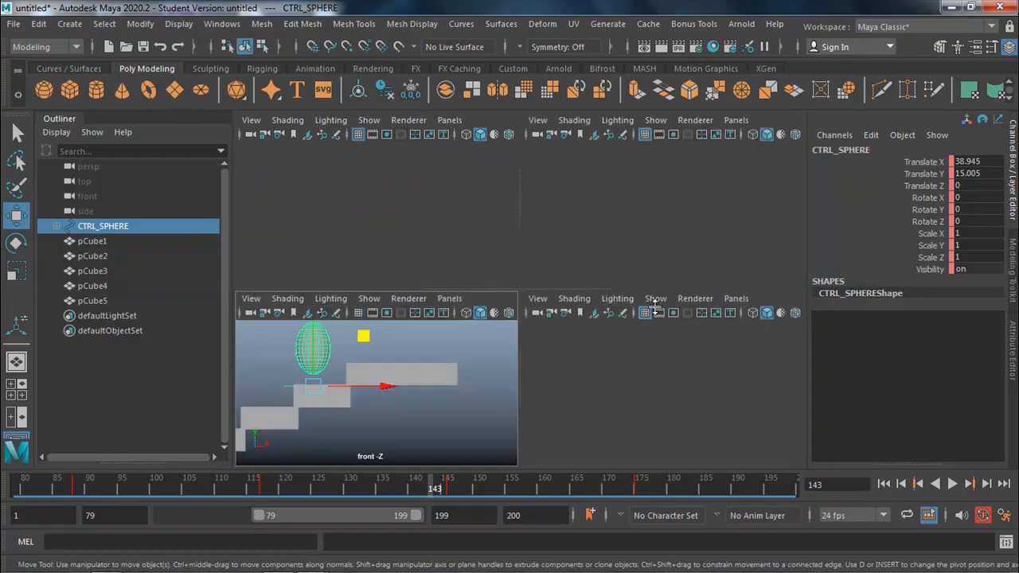
key("space")
left_click_drag(580, 253, 475, 352, "alt")
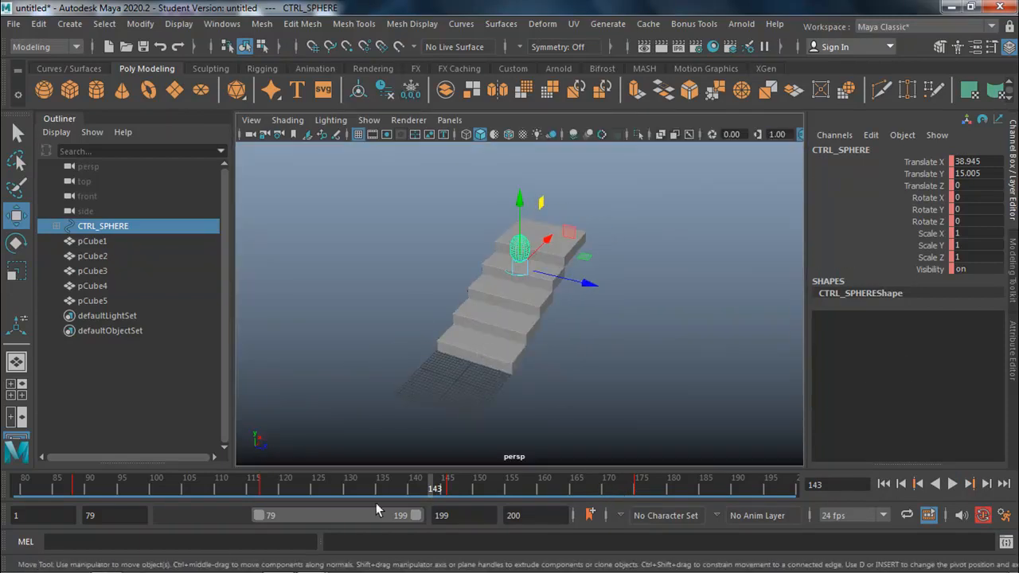
left_click_drag(248, 516, 125, 521)
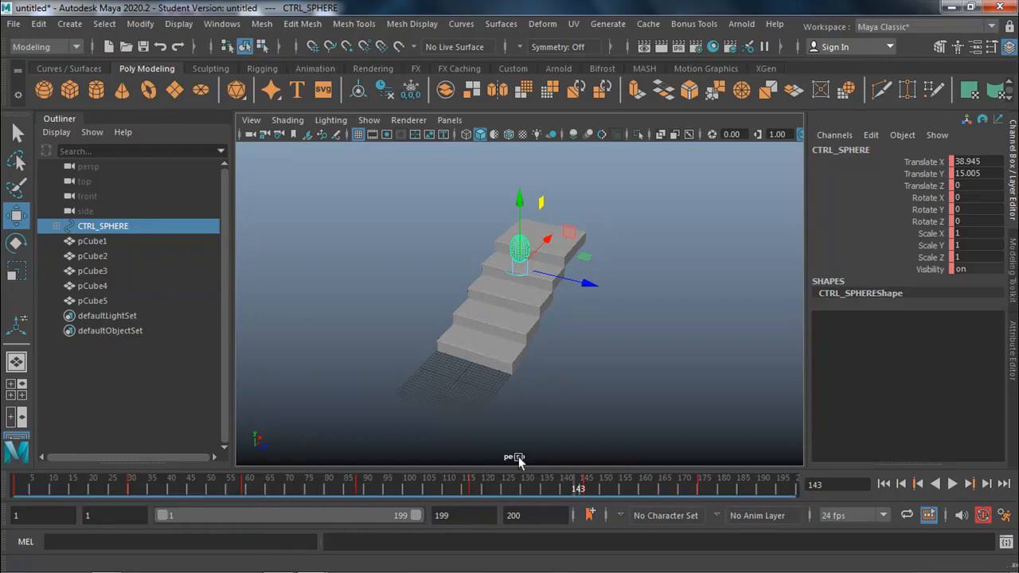
left_click(954, 483)
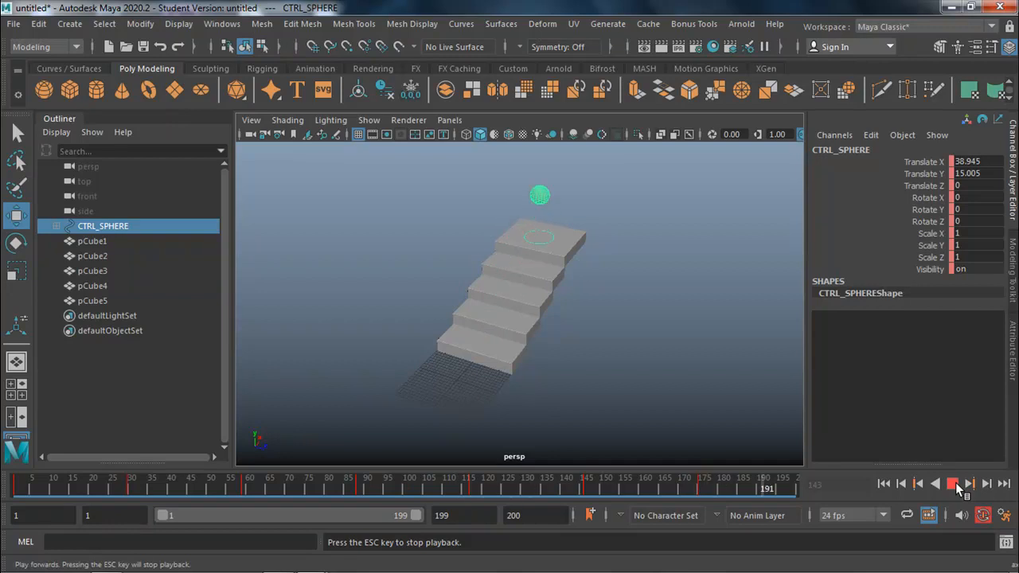
scroll(554, 359, "down", 2)
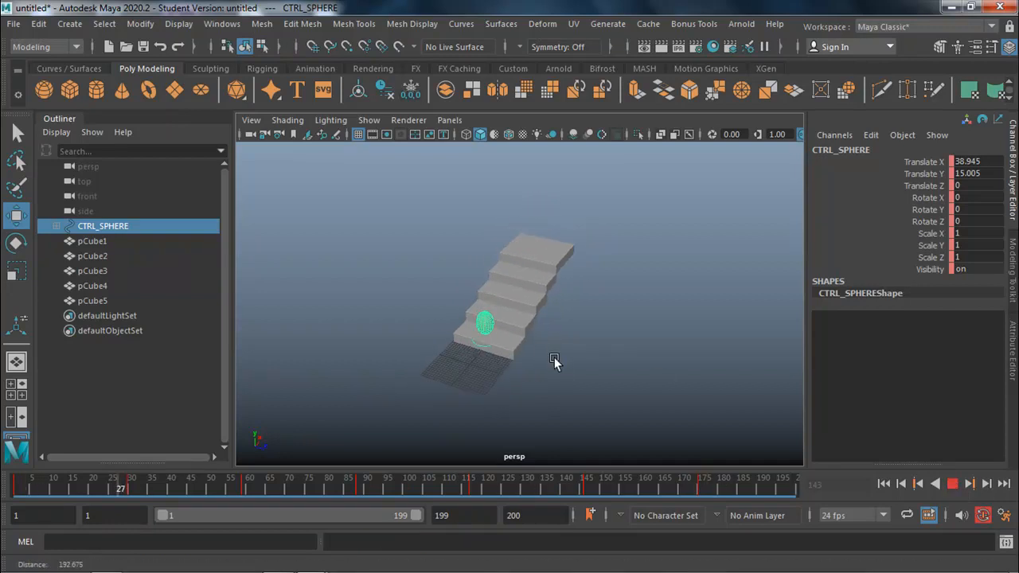
left_click_drag(467, 317, 443, 335, "alt")
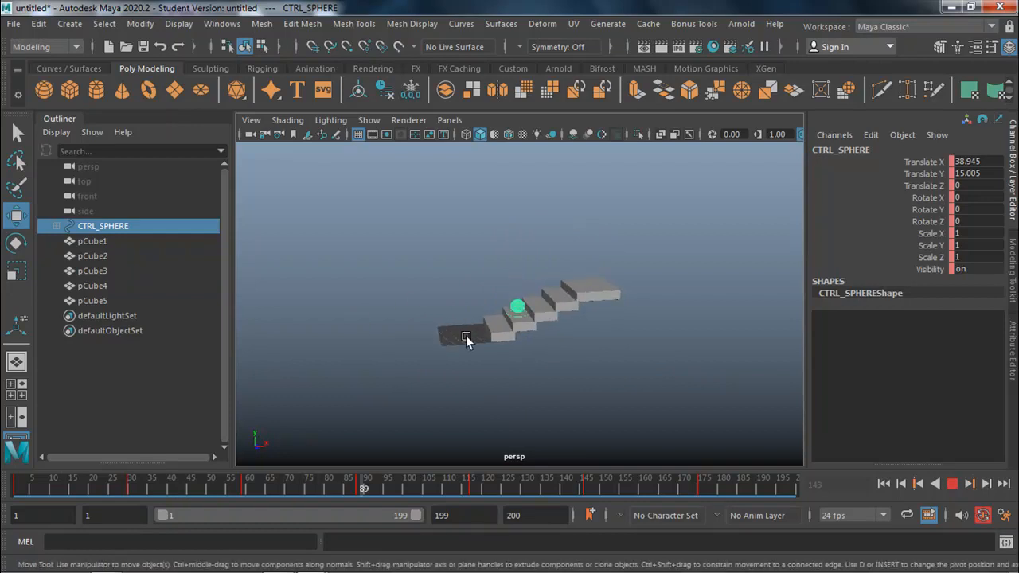
right_click_drag(491, 313, 658, 316, "alt")
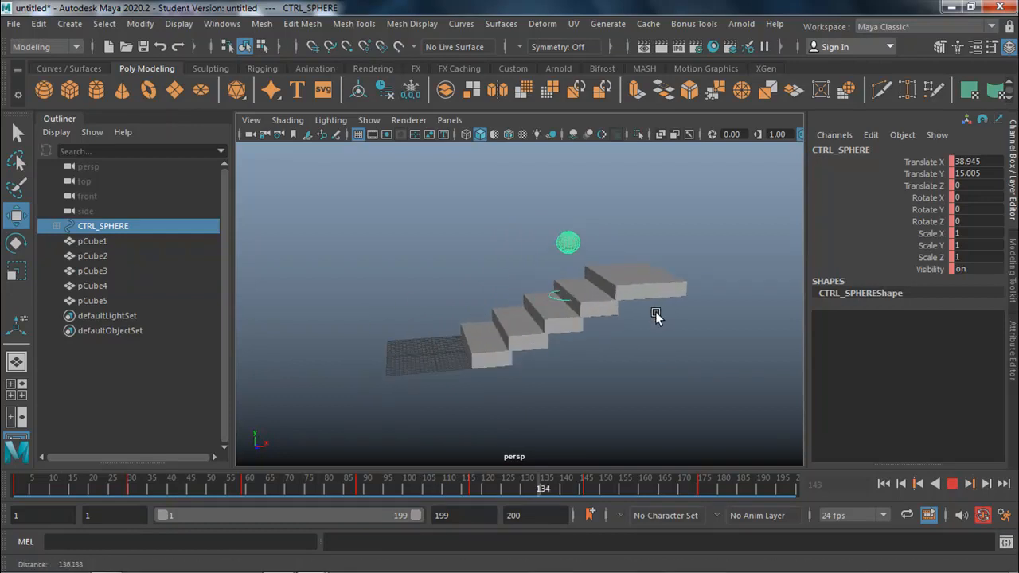
left_click(952, 484)
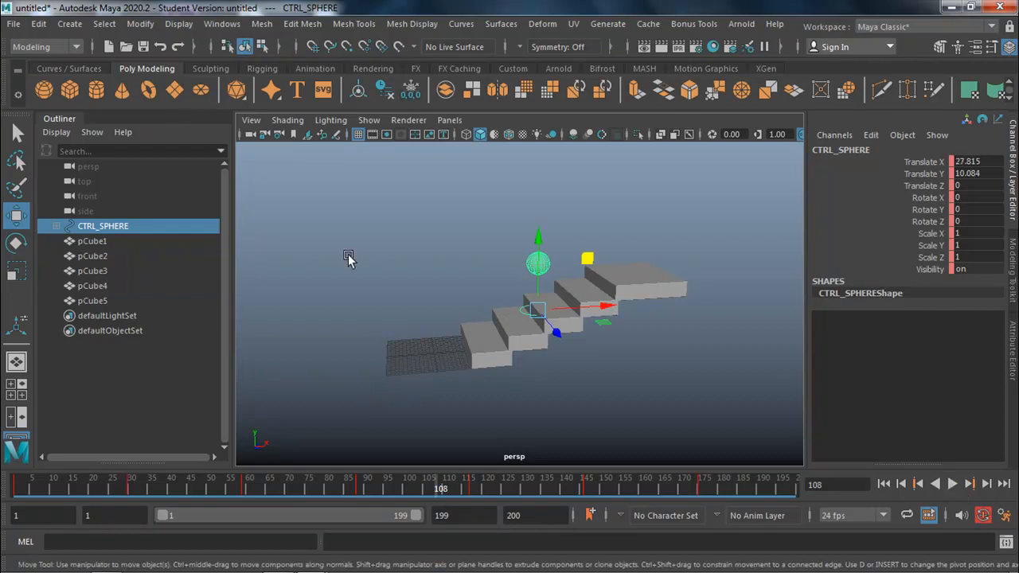
Create a new scene without saving the changes to the staircase scene
left_click(14, 23)
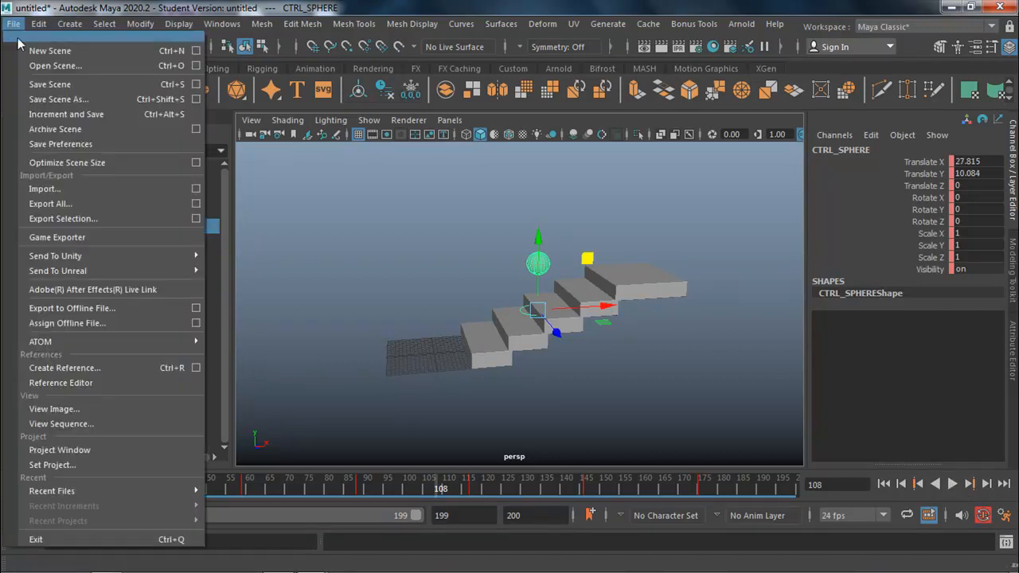
left_click(56, 51)
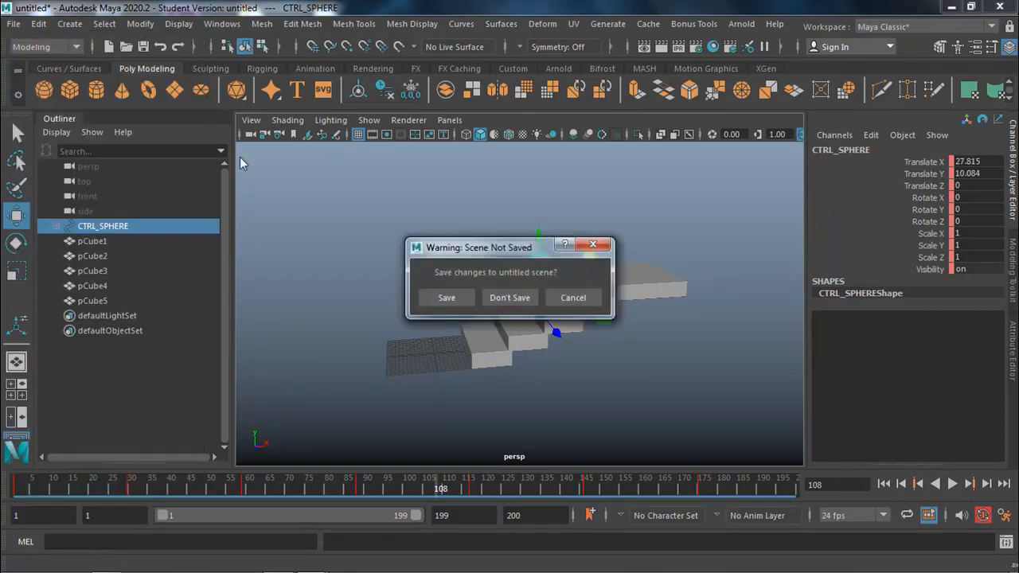
left_click(504, 298)
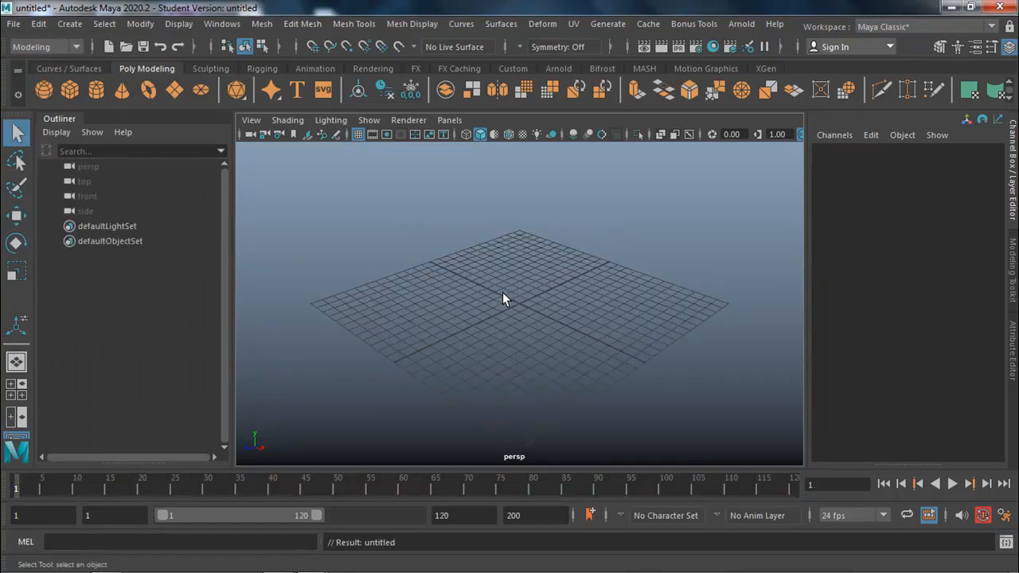
Create a polygon sphere with radius 3 and centre it at the origin with all Translate values at 0
key("t")
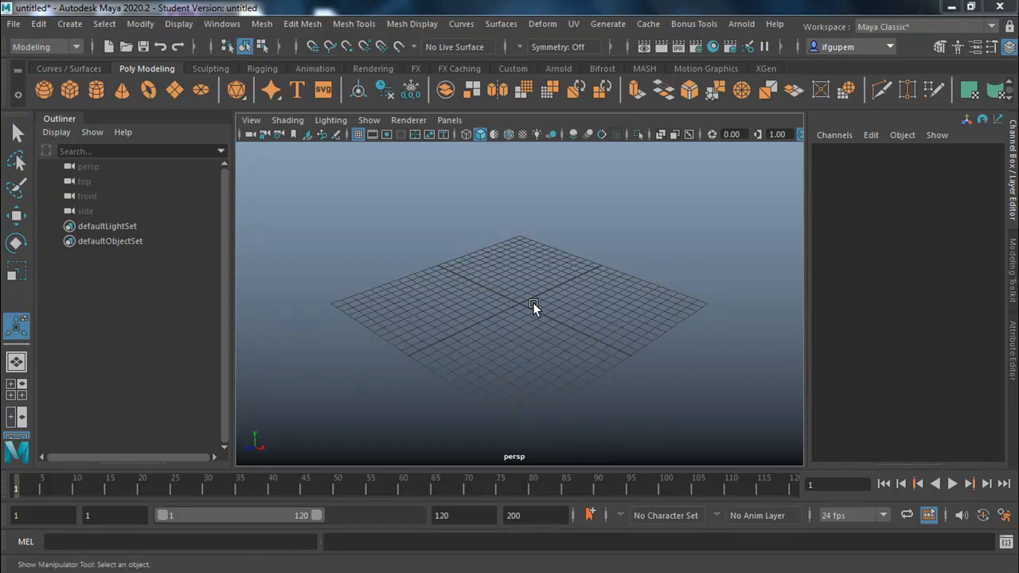
left_click(43, 90)
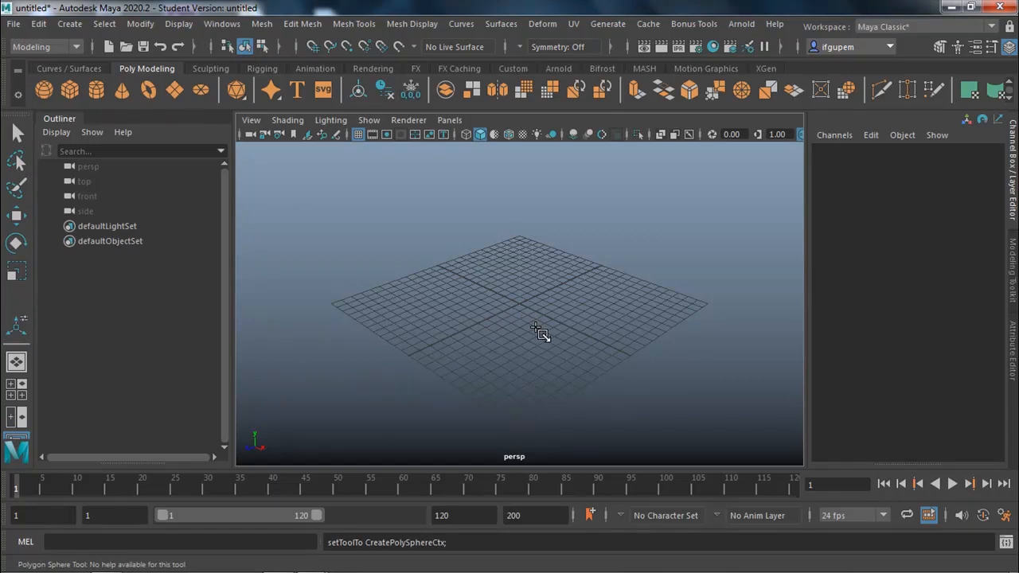
left_click(525, 293)
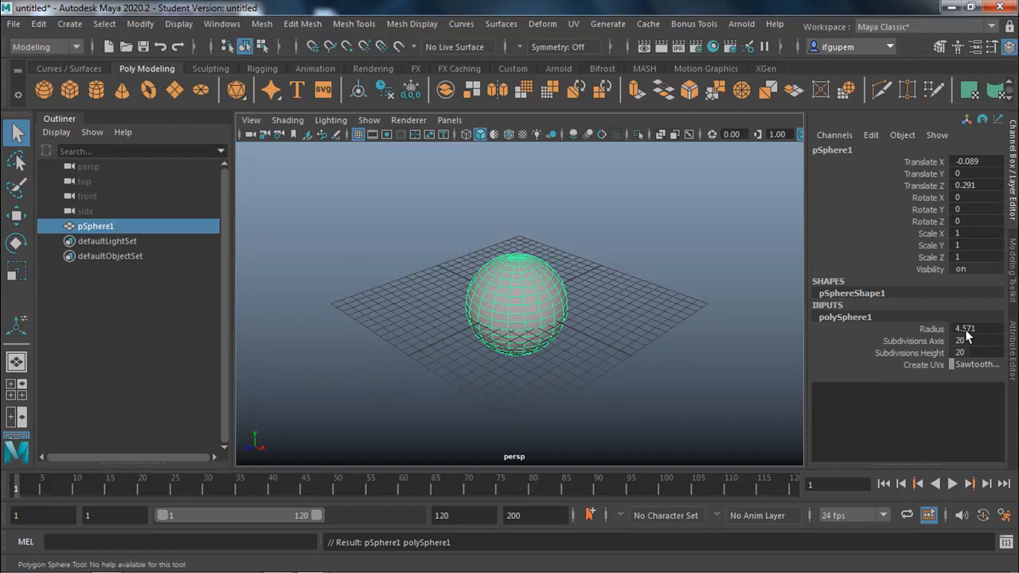
double_click(968, 329)
type("3")
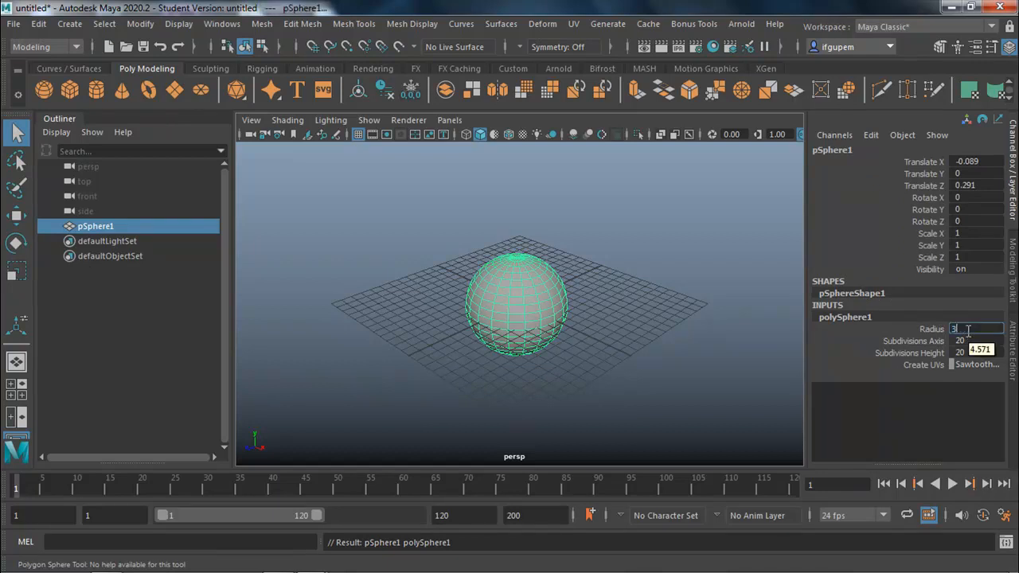
key("Return")
left_click_drag(970, 164, 966, 183)
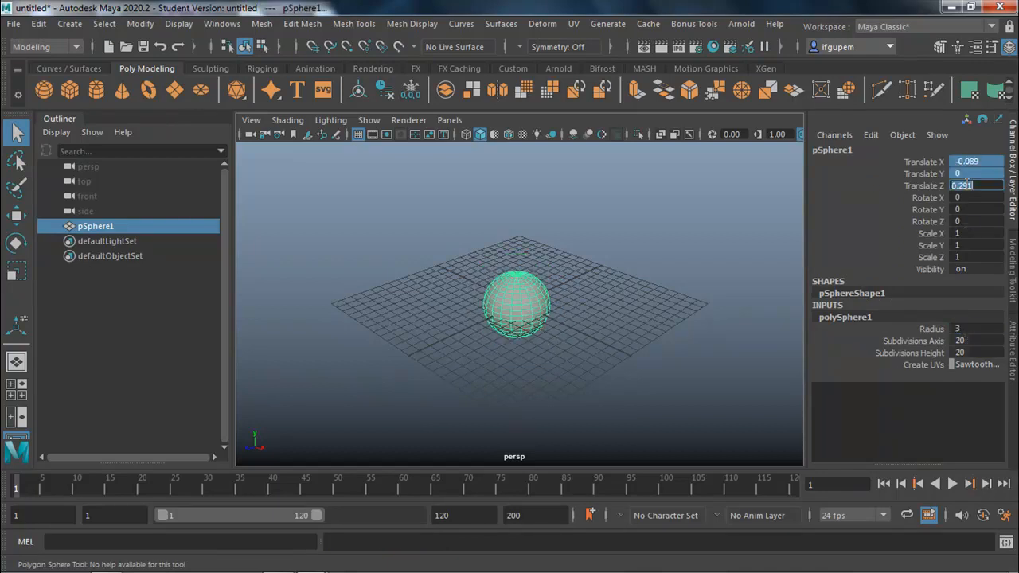
type("0")
key("Return")
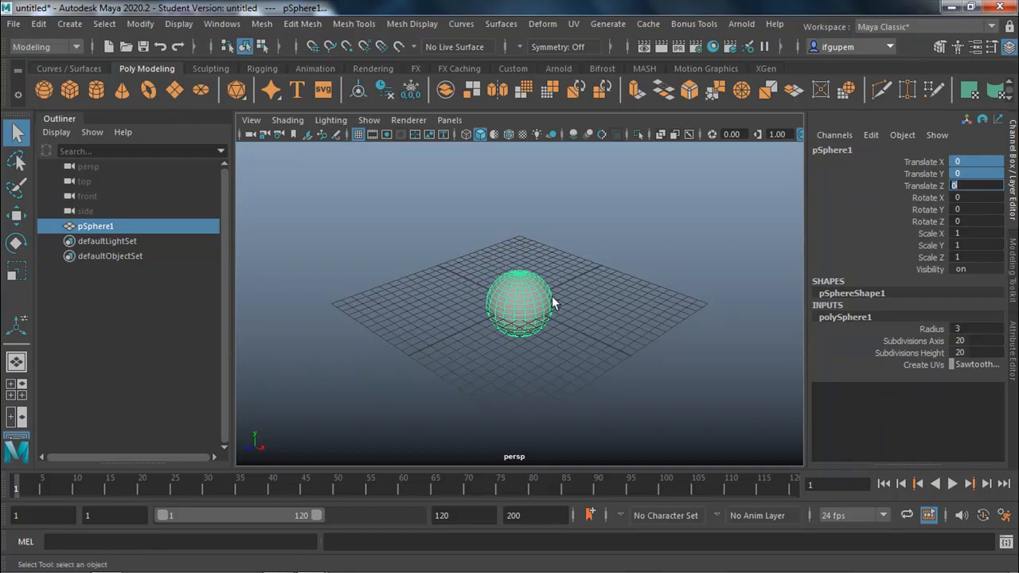
Create a flat polygon cube on the grid beside the sphere with width 6, height 0.2 and depth 8
left_click(68, 93)
left_click_drag(397, 342, 491, 329)
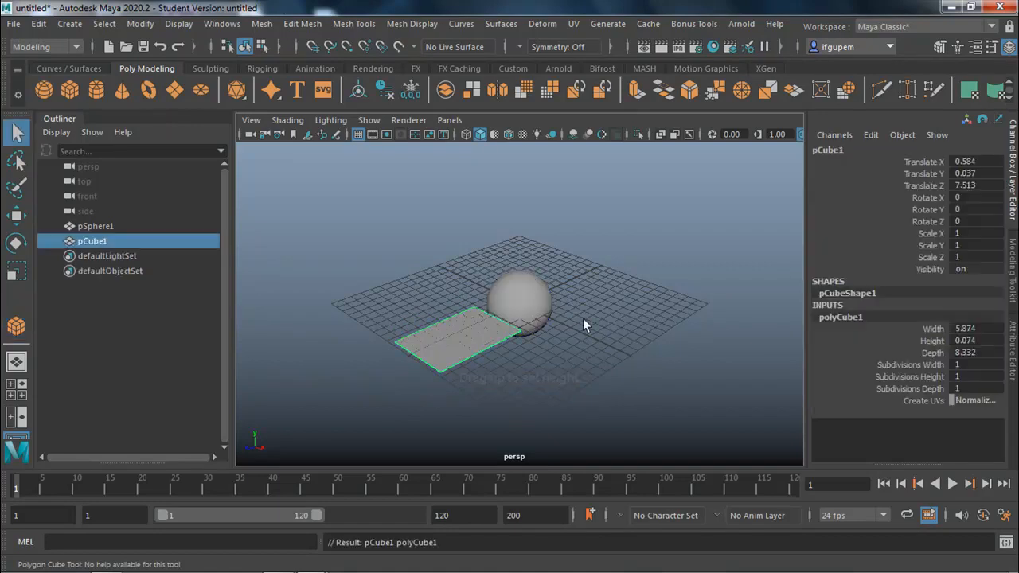
double_click(983, 340)
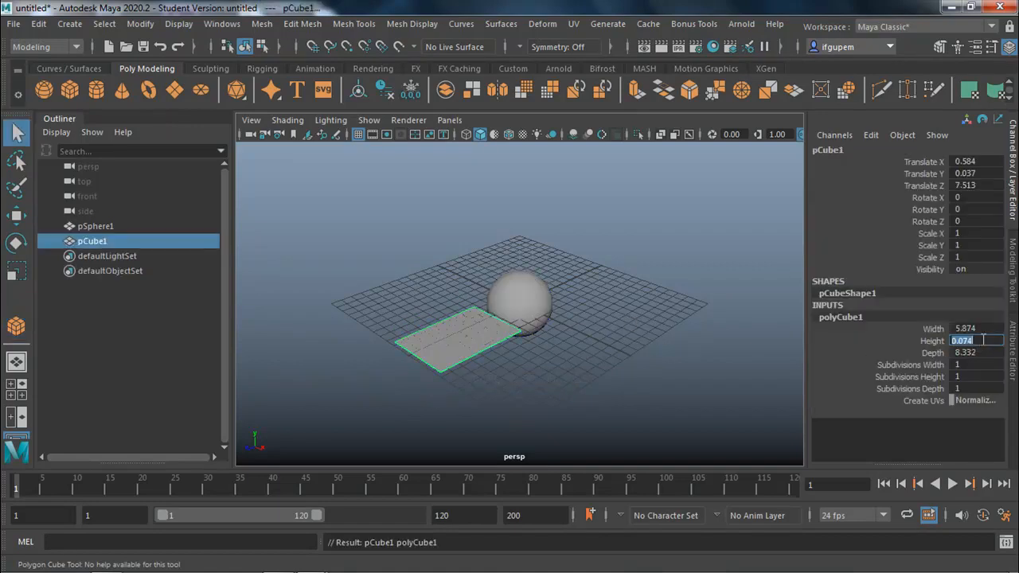
type("0.2")
key("Return")
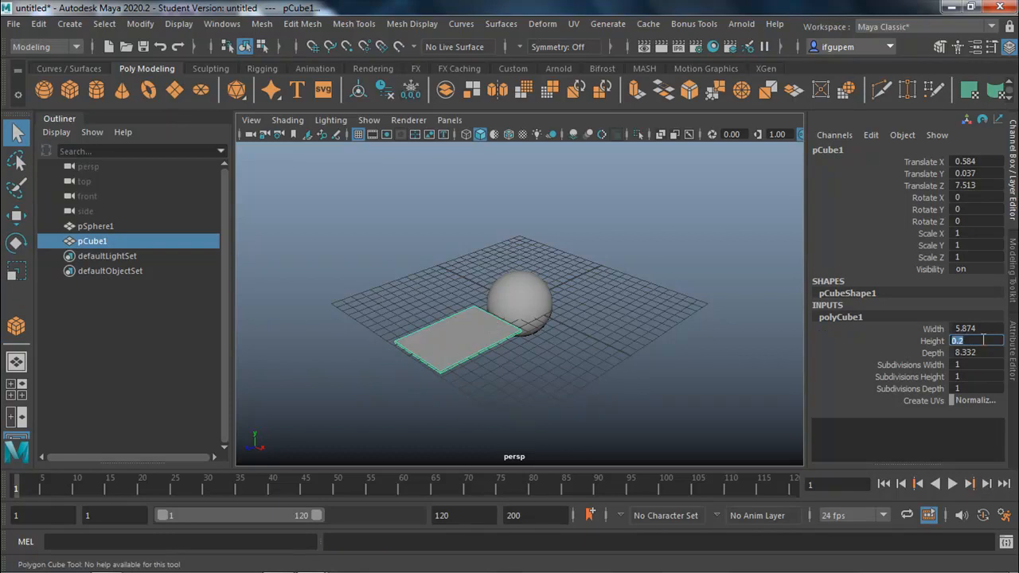
double_click(983, 328)
type("6")
double_click(980, 351)
type("8")
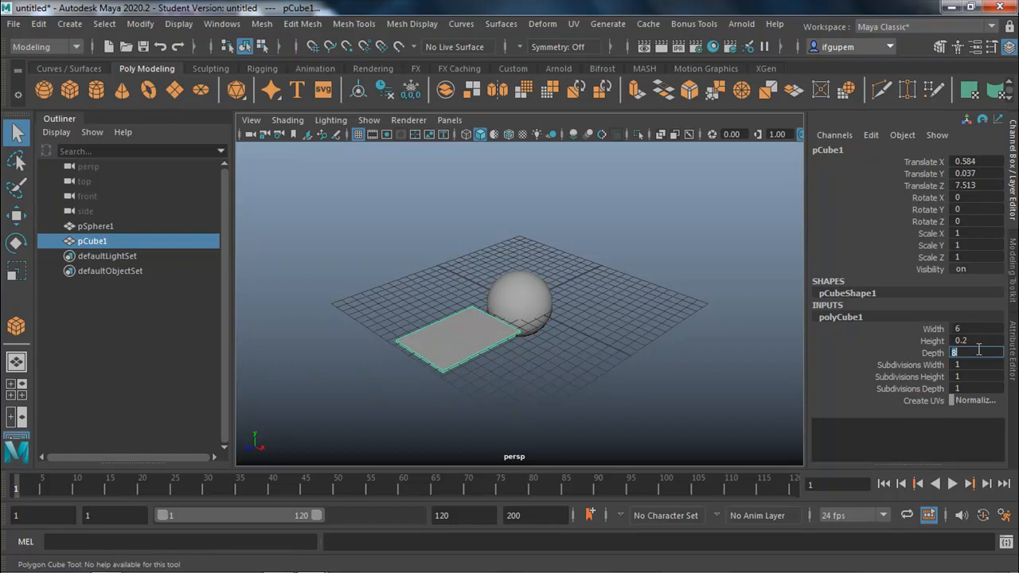
Set the flat cube's width and depth subdivisions to 2 each
double_click(964, 365)
left_click(964, 365)
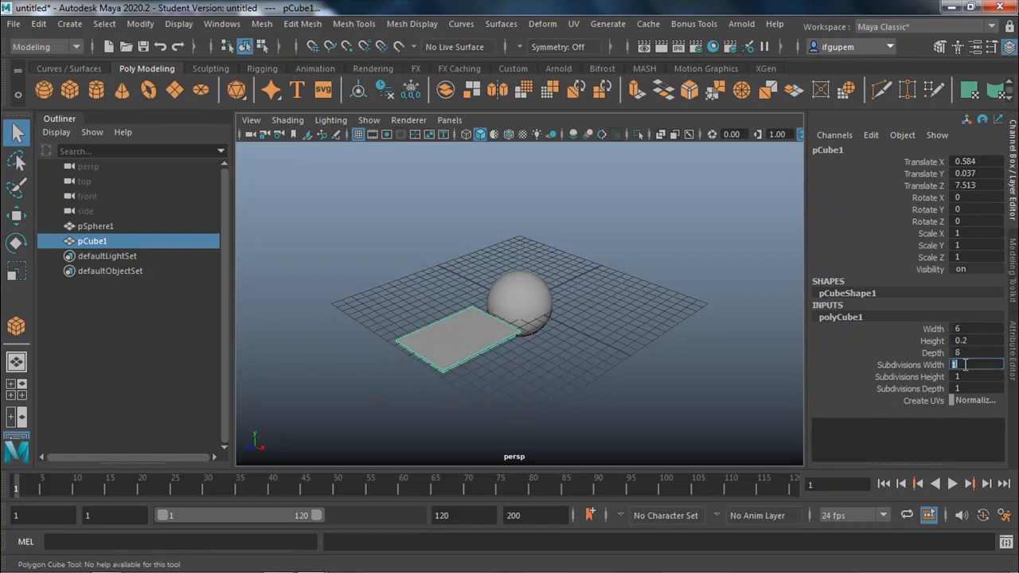
double_click(976, 388)
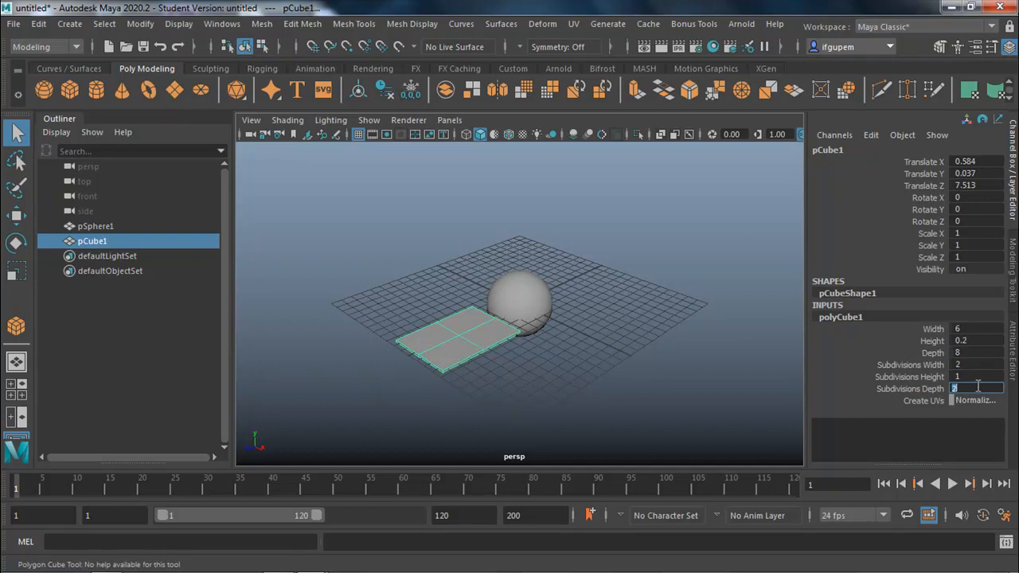
Select the six vertices at the flat cube's end away from the sphere and scale them inward along X
left_click(1011, 271)
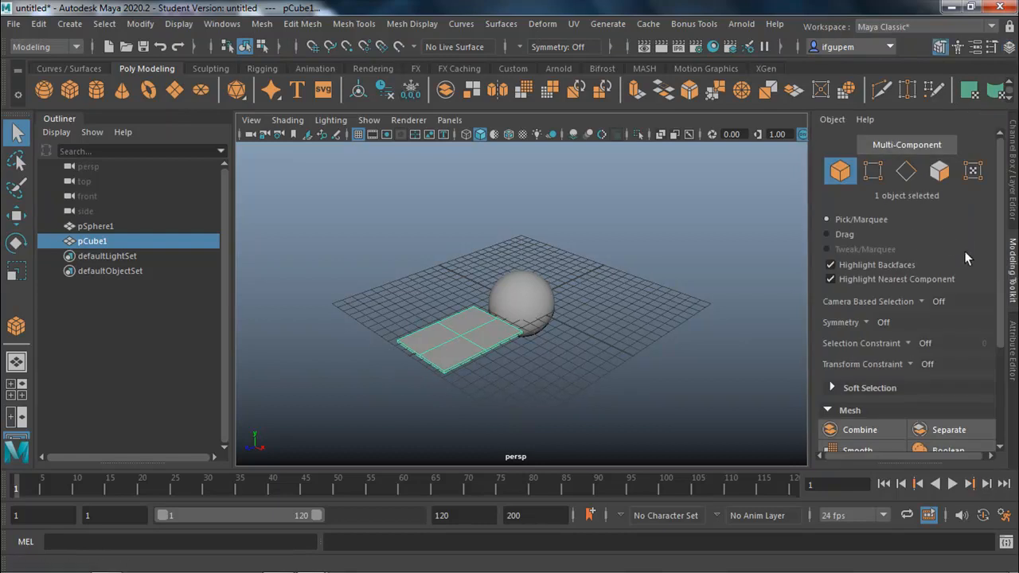
left_click(873, 172)
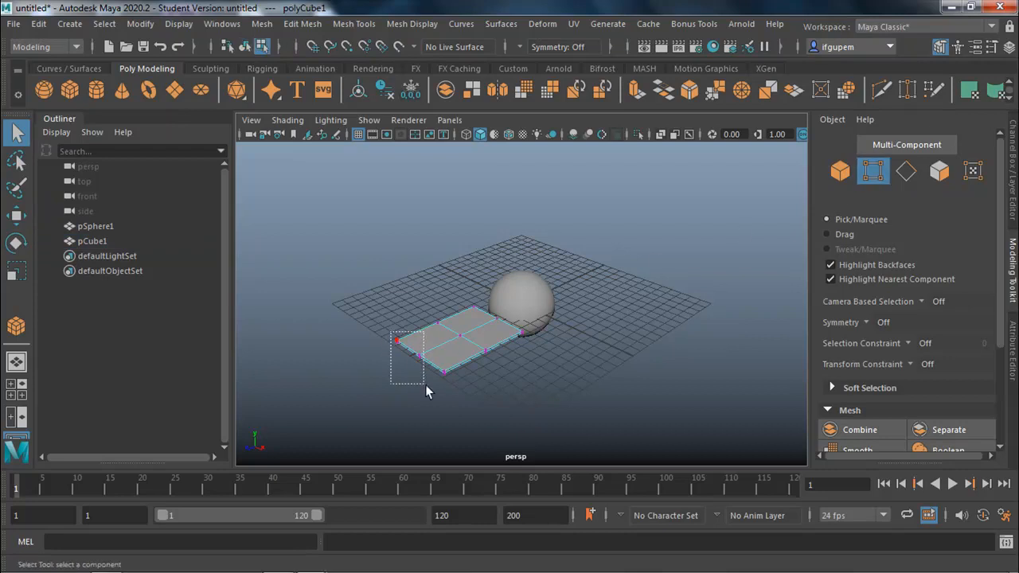
left_click_drag(448, 393, 409, 401)
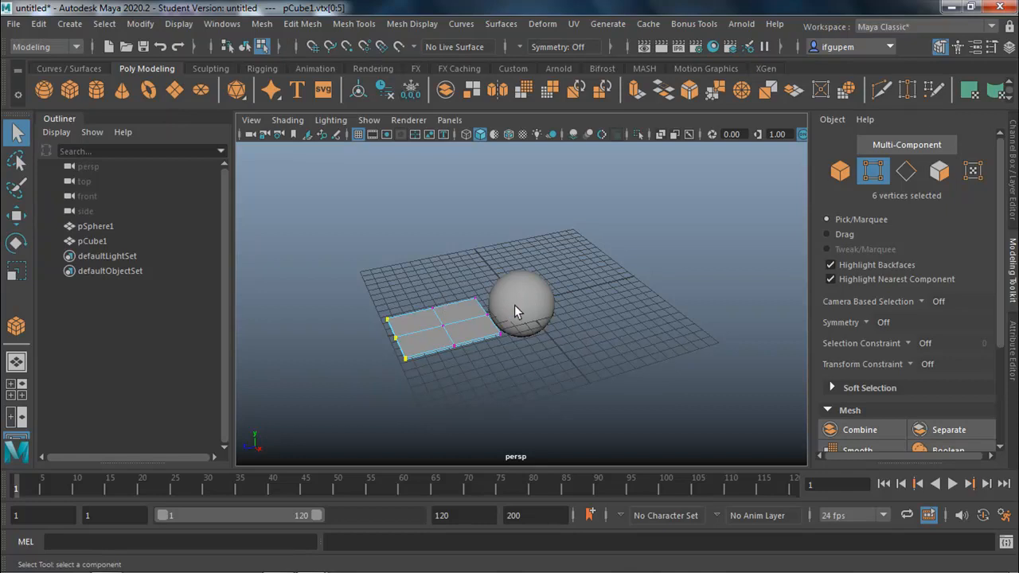
left_click_drag(464, 329, 507, 294, "alt")
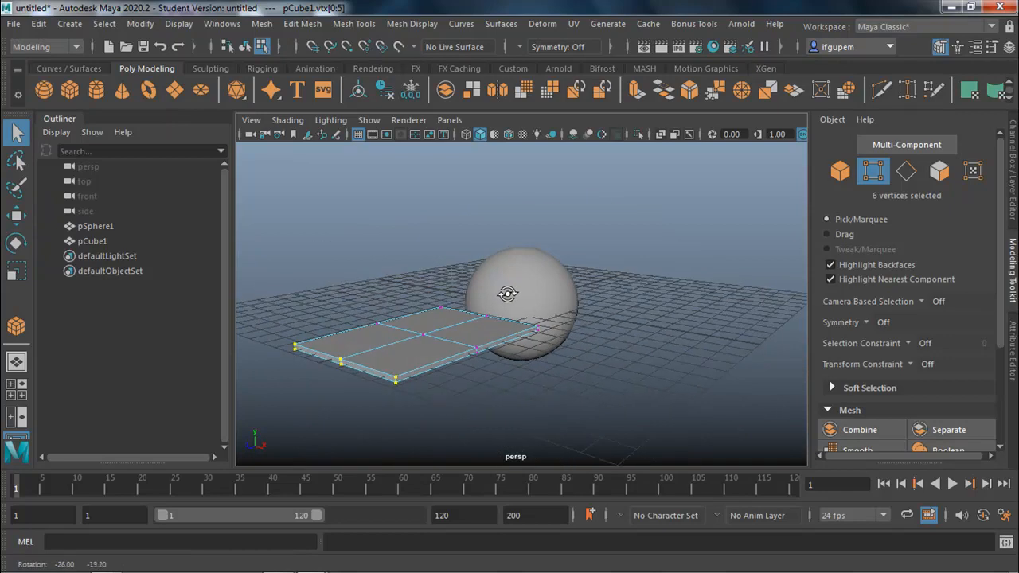
left_click(19, 274)
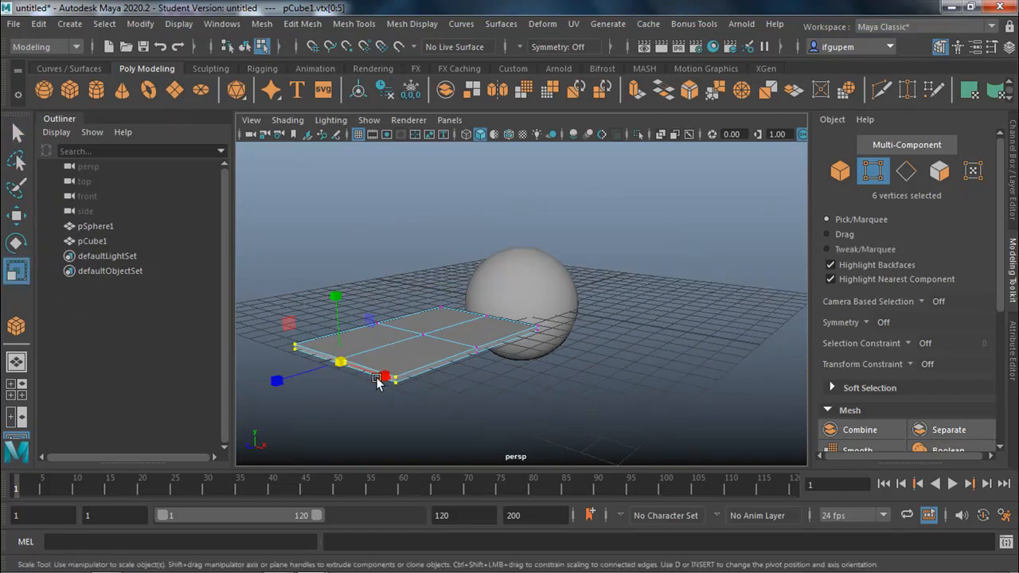
left_click_drag(328, 368, 469, 359)
key("f")
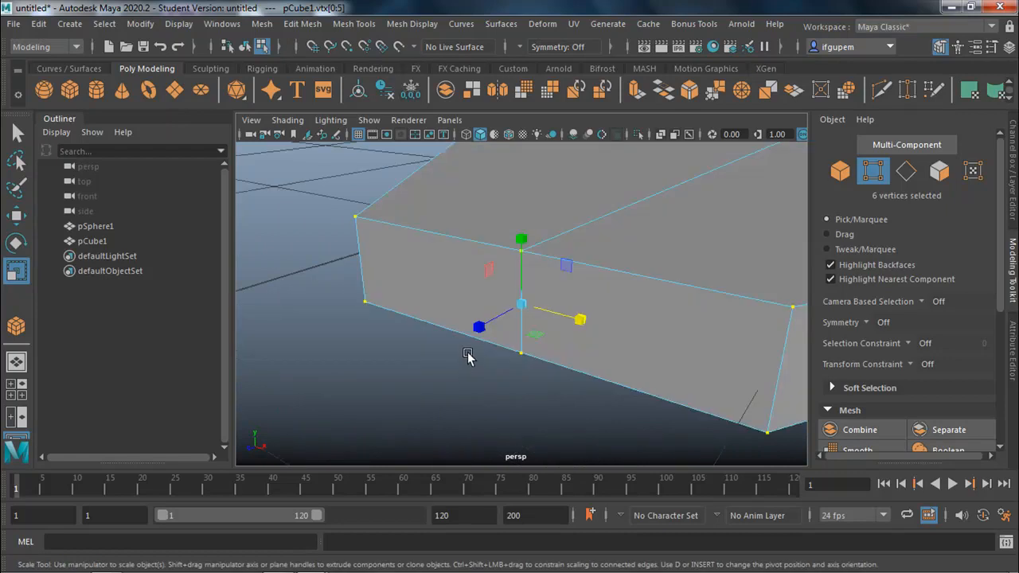
Deselect the two middle vertices of the narrowed end and move its four corner vertices back along Z to form a point
left_click_drag(539, 230, 540, 230, "ctrl")
scroll(555, 337, "down", 5)
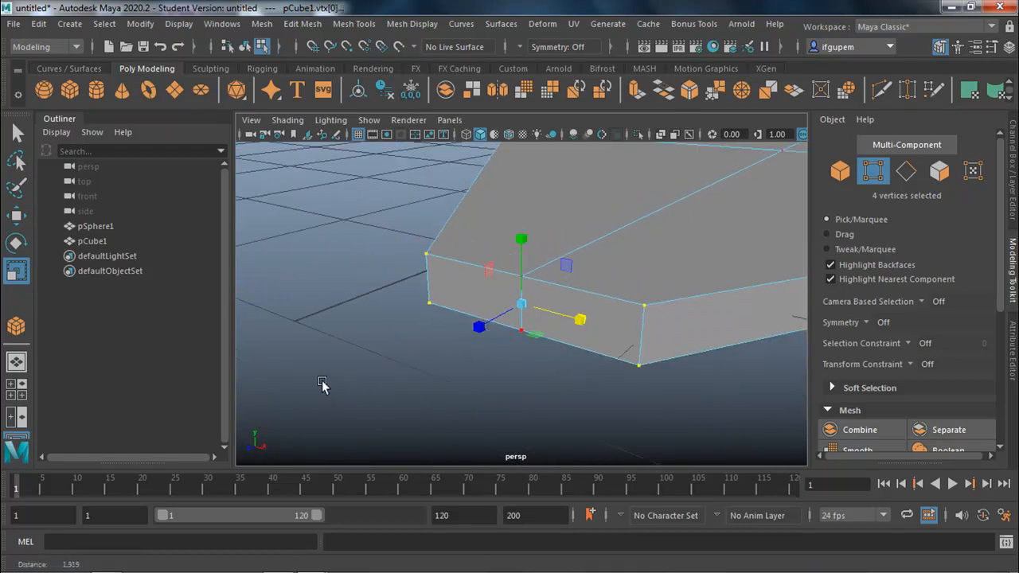
scroll(535, 304, "down", 3)
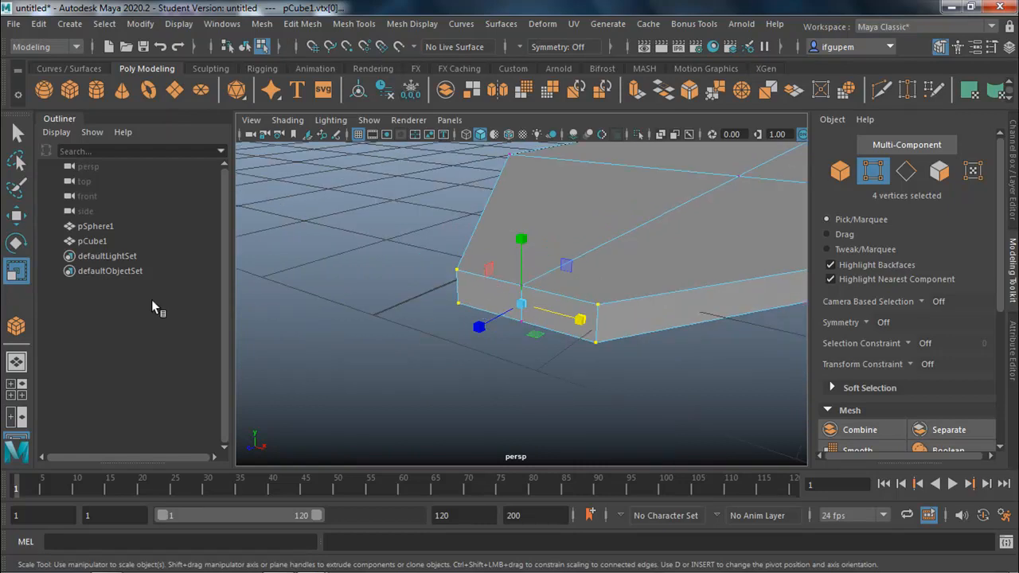
left_click(17, 215)
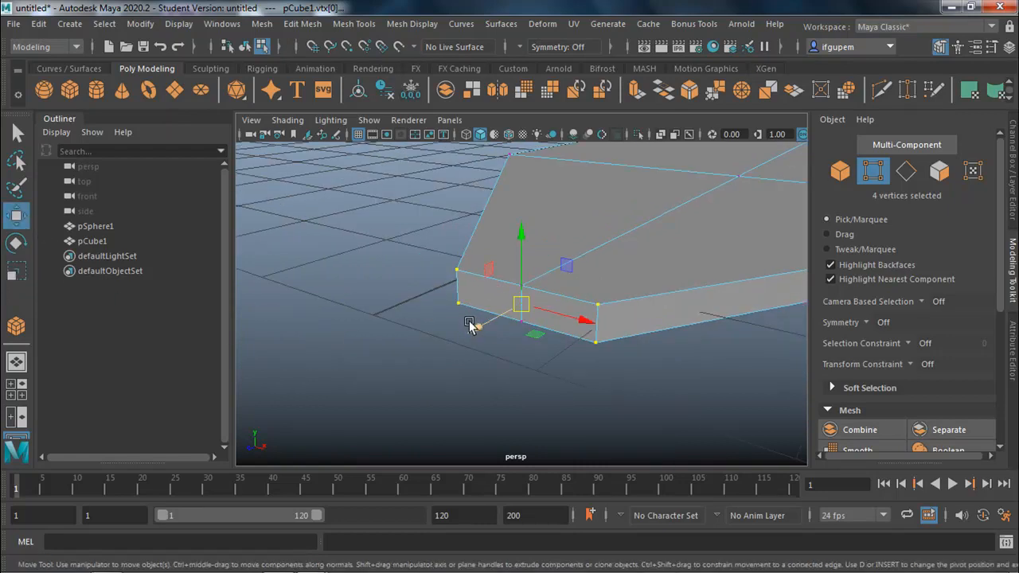
left_click_drag(472, 331, 573, 318)
Scale the six vertices at the end beside the sphere inward along X for a diamond shape, and return to object selection
left_click_drag(728, 263, 660, 348, "shift")
left_click(647, 343)
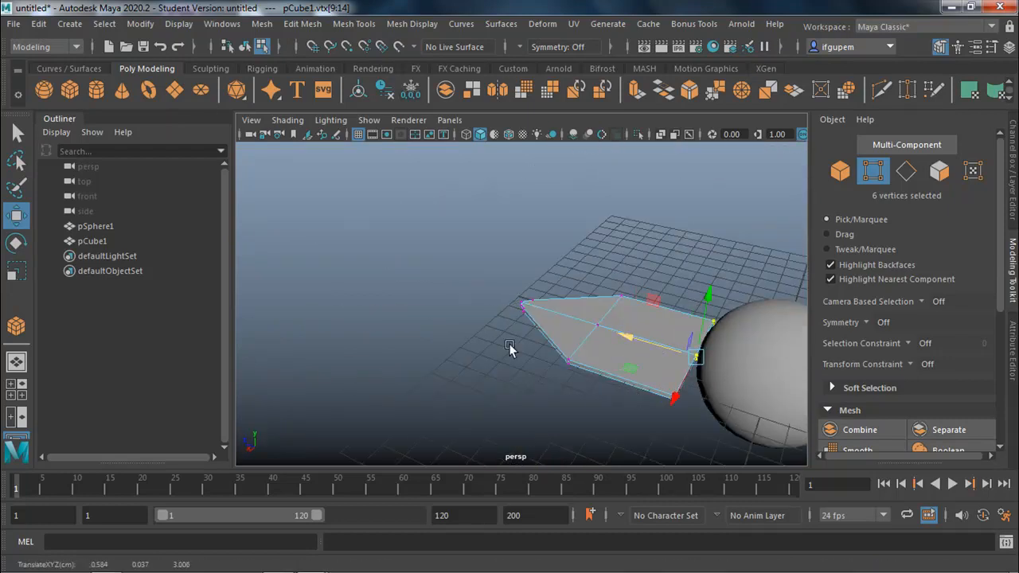
left_click(16, 270)
left_click_drag(678, 396, 641, 407)
left_click_drag(540, 333, 542, 368, "alt")
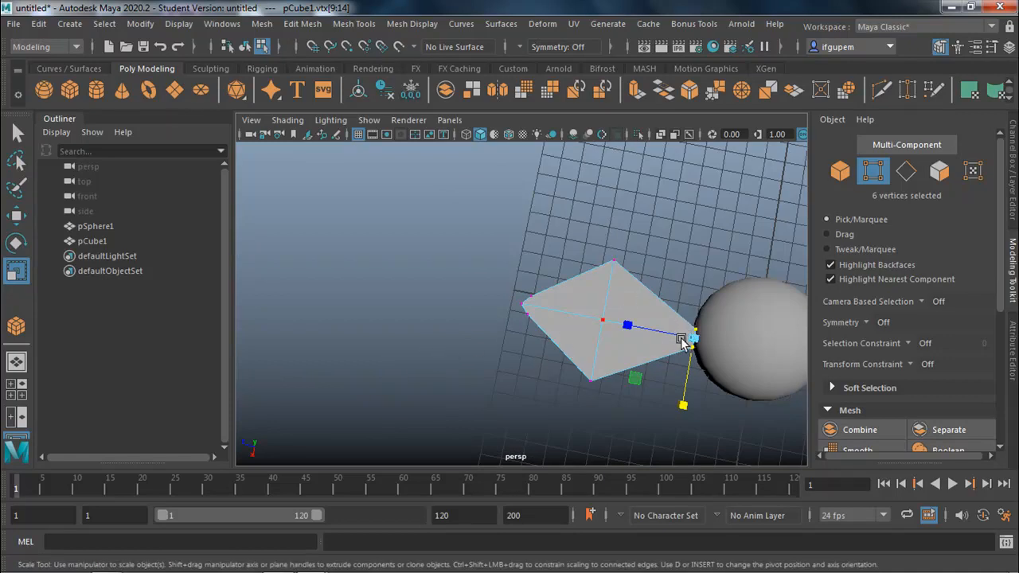
key("q")
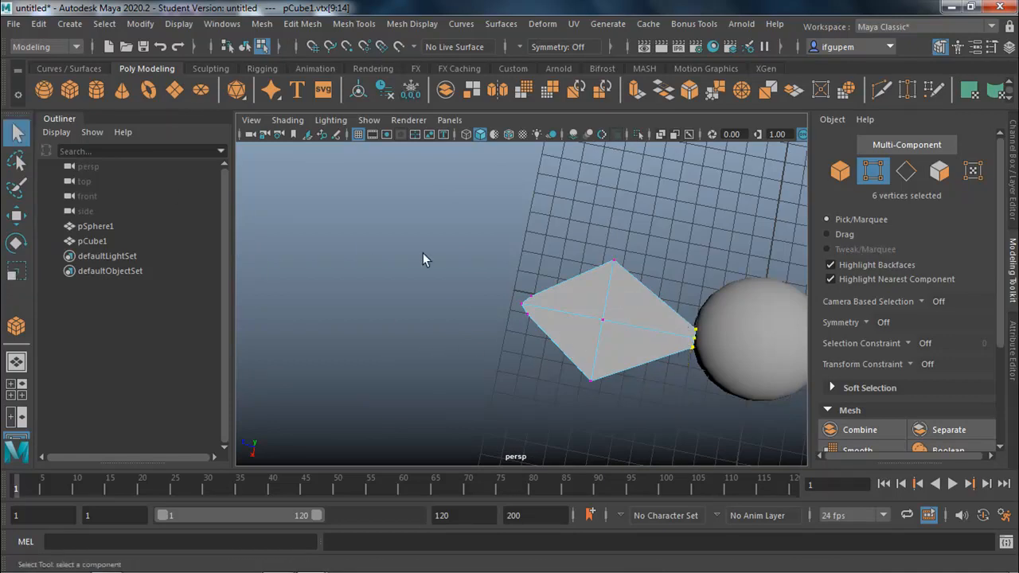
left_click(840, 170)
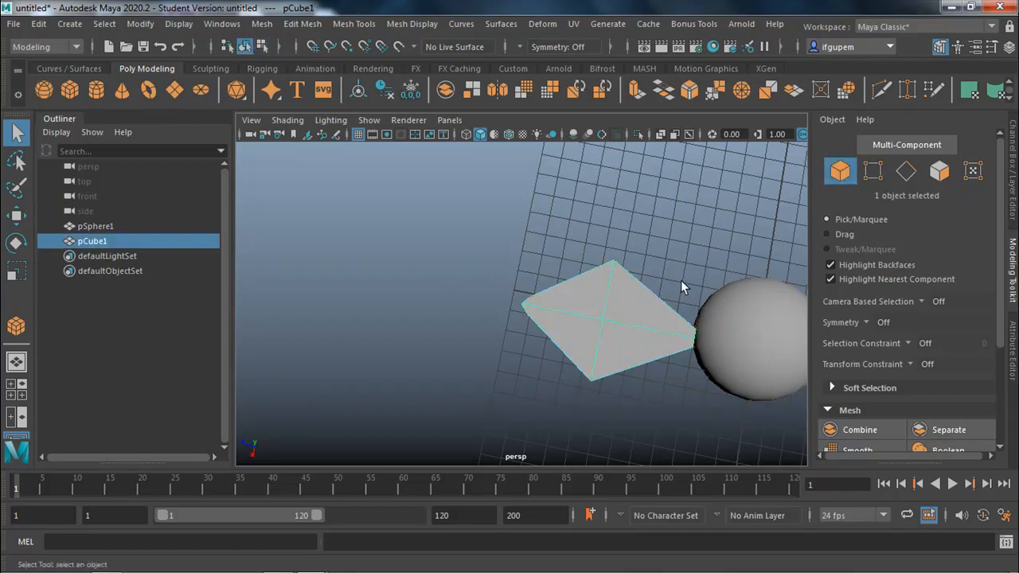
Set the diamond-shaped piece's Translate X and Translate Y to 0
left_click(1014, 161)
double_click(975, 163)
type("0")
key("Return")
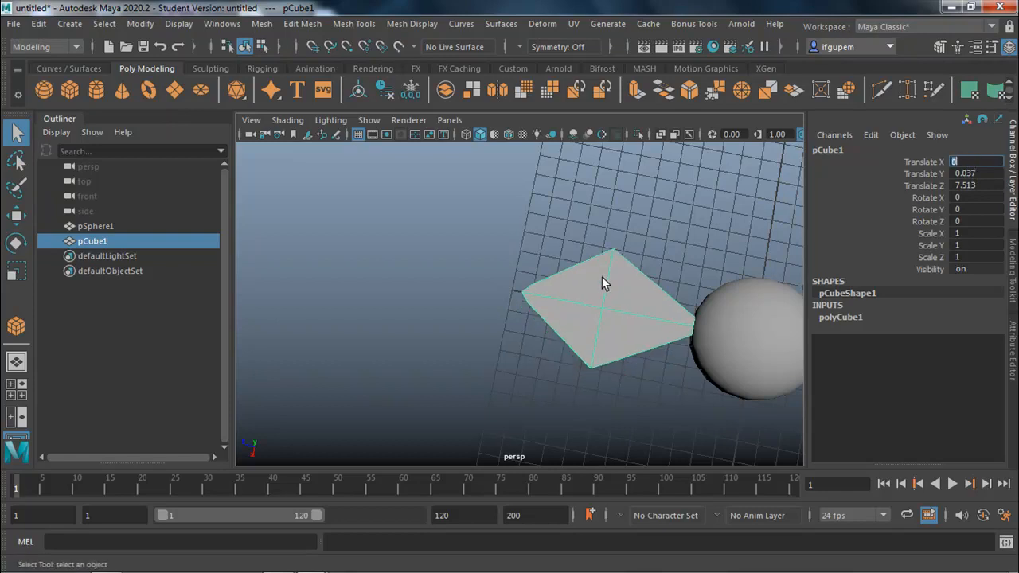
double_click(967, 174)
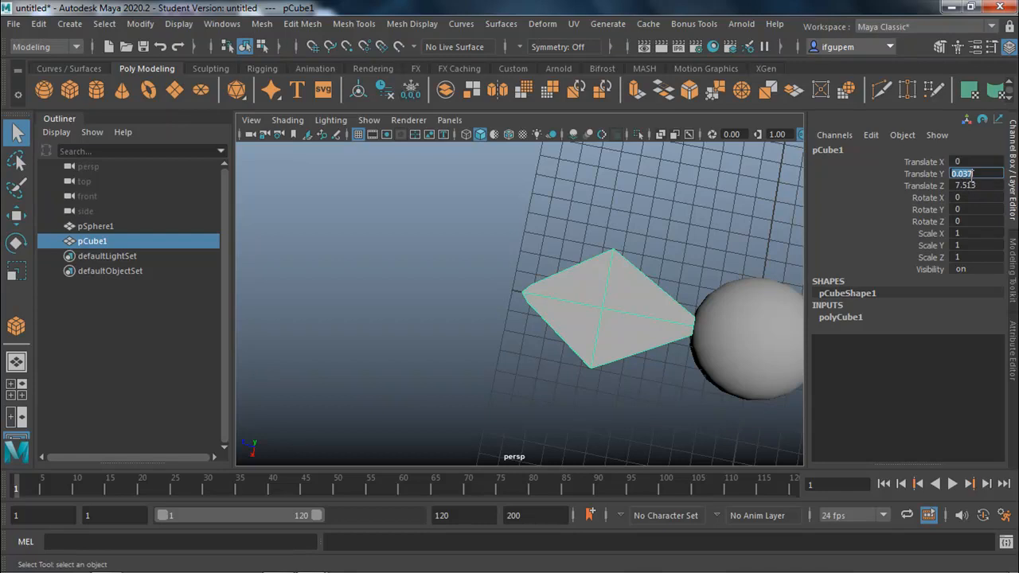
key("Return")
Isolate the diamond-shaped piece in the perspective view and move its pivot along Z to the narrow end that faces the sphere
left_click_drag(592, 316, 608, 209, "alt")
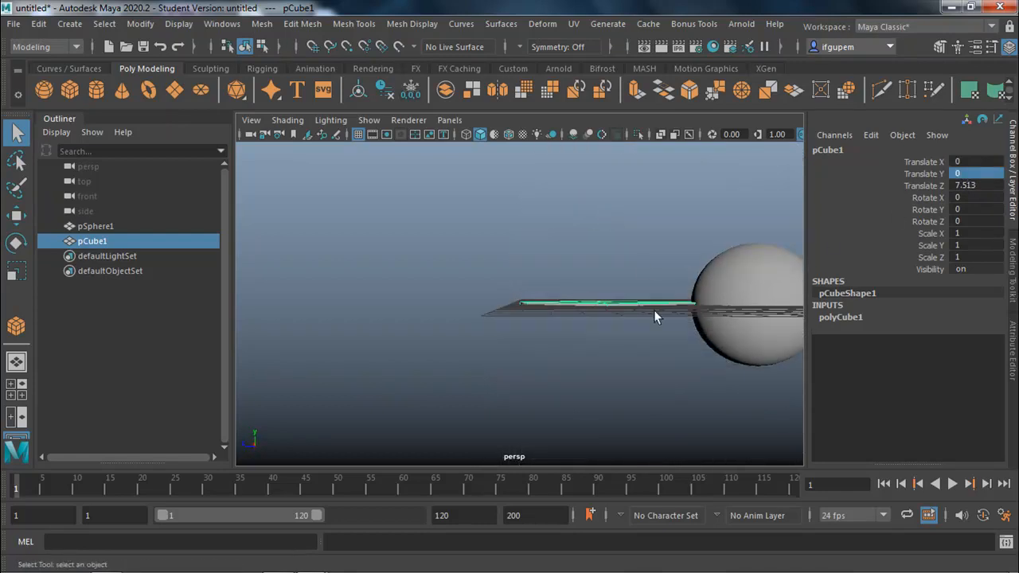
left_click_drag(735, 282, 753, 329, "alt")
right_click_drag(753, 330, 616, 357, "alt")
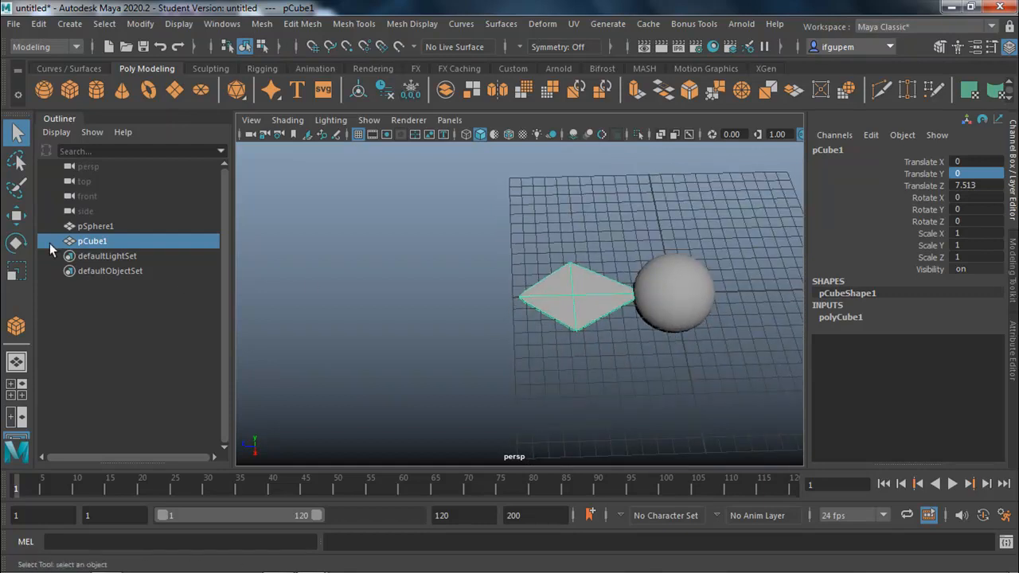
left_click(16, 215)
key("d")
left_click_drag(635, 310, 636, 346, "alt")
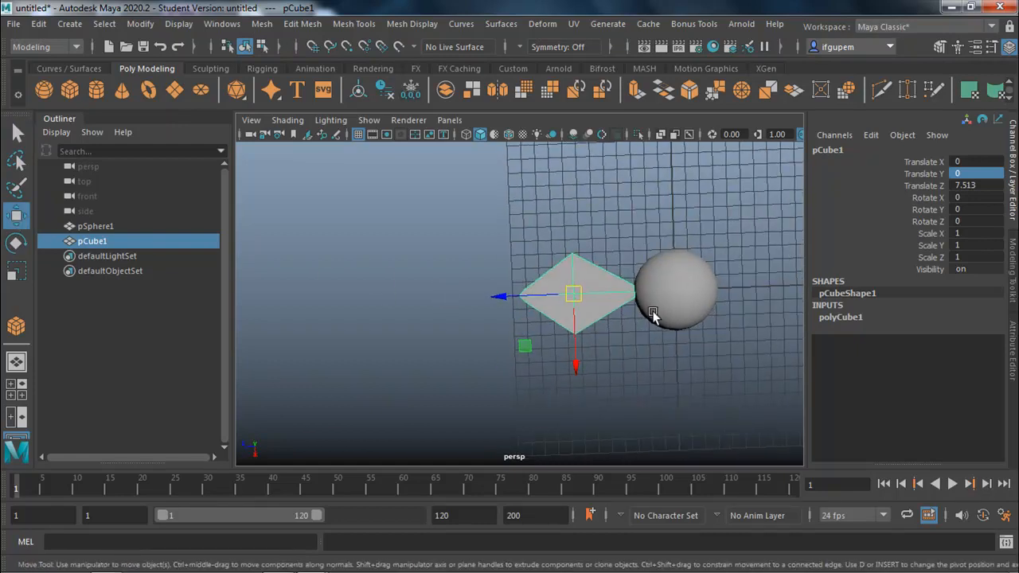
middle_click_drag(650, 310, 548, 330, "alt")
scroll(573, 266, "up", 6)
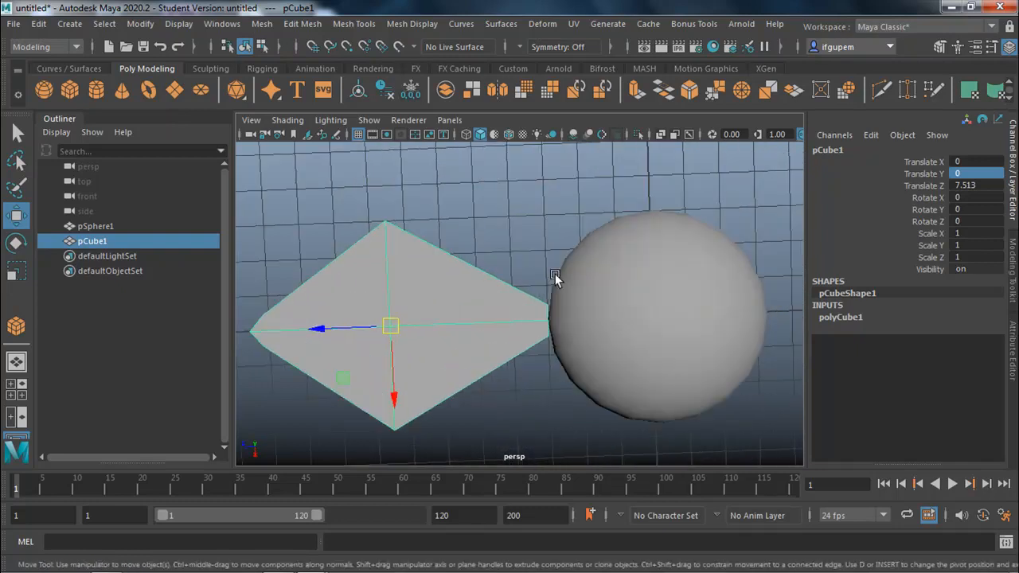
scroll(555, 274, "up", 3)
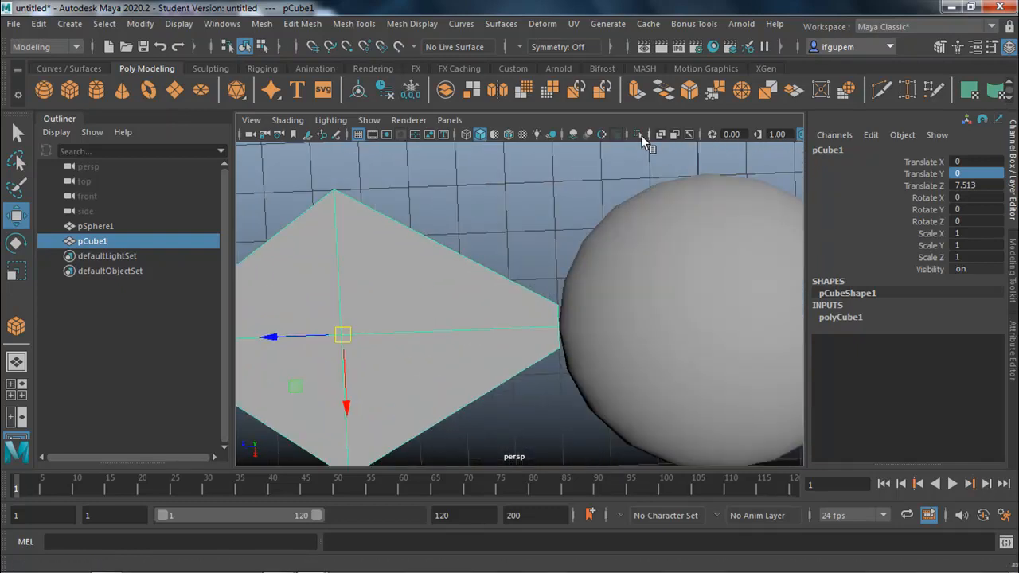
left_click(640, 135)
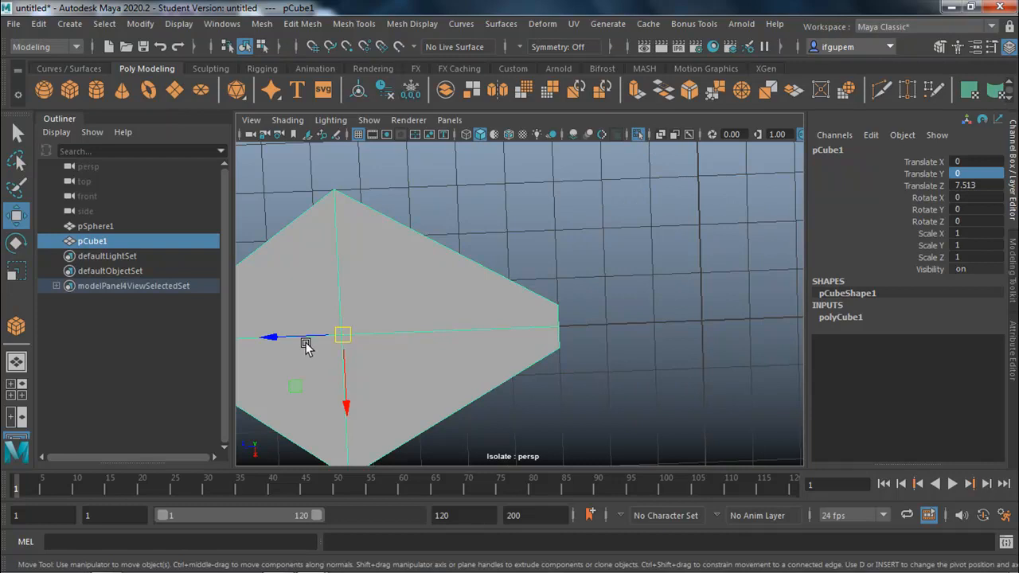
key("d")
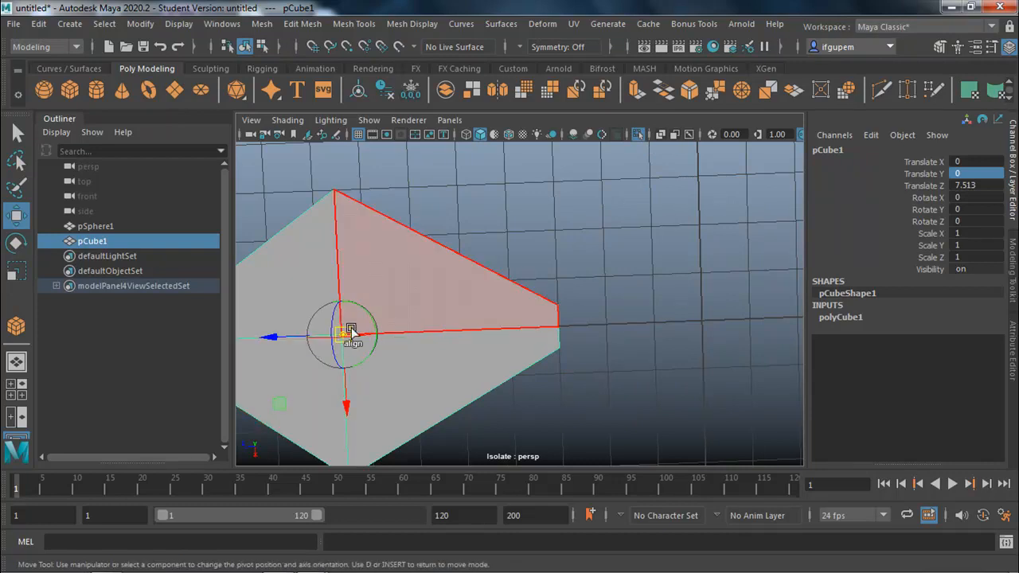
left_click_drag(288, 337, 504, 328)
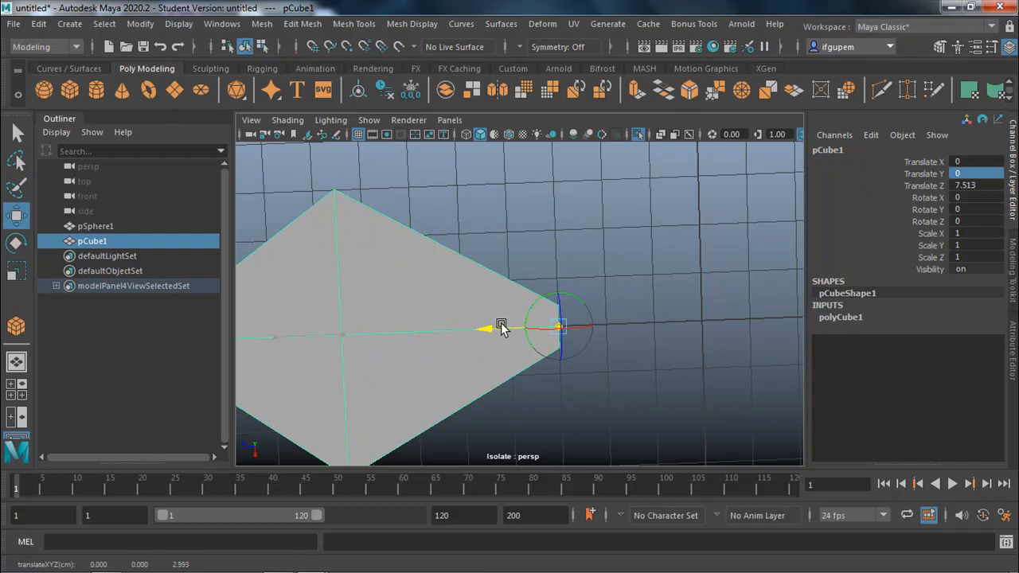
Check the diamond-shaped piece's pivot at the narrow end up close, then finish pivot editing and turn off isolation to show the whole scene
scroll(561, 330, "up", 6)
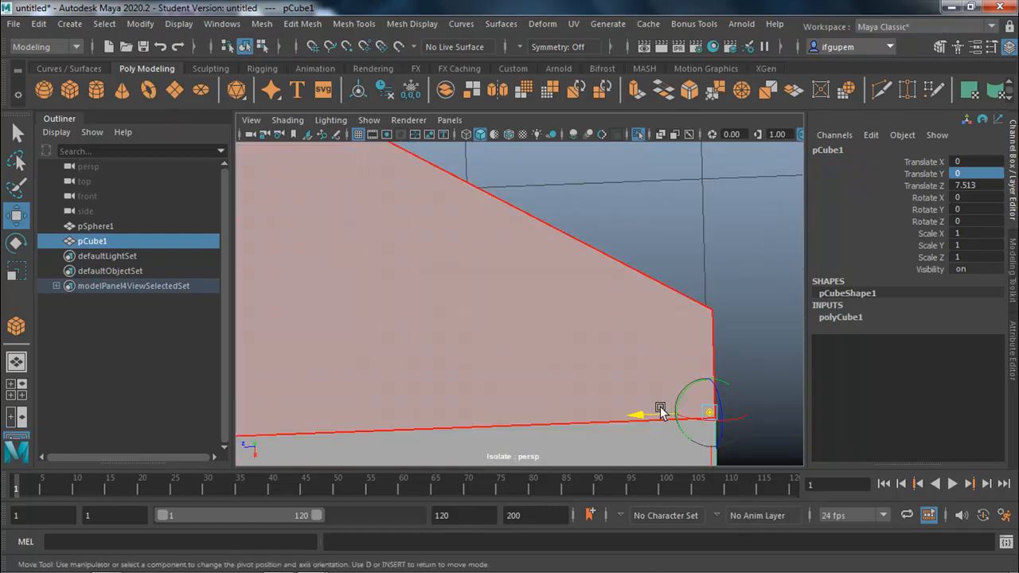
left_click_drag(629, 419, 704, 321, "alt")
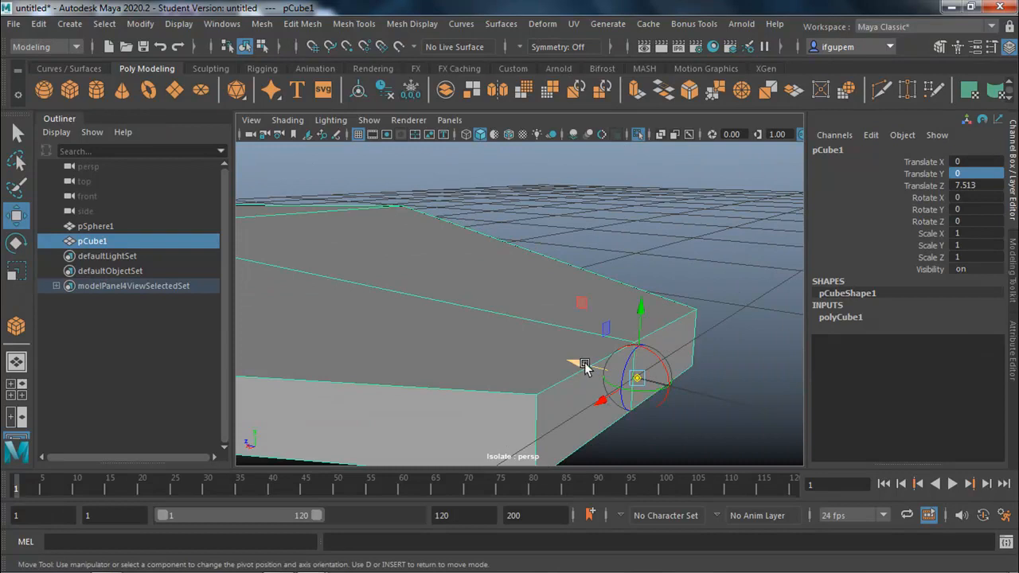
left_click_drag(582, 359, 478, 371, "alt")
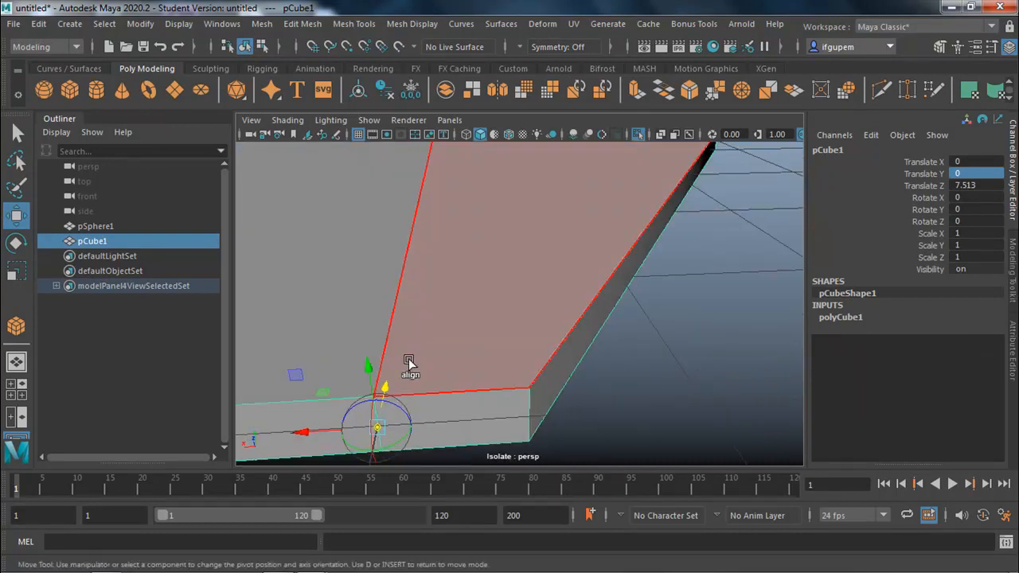
key("d")
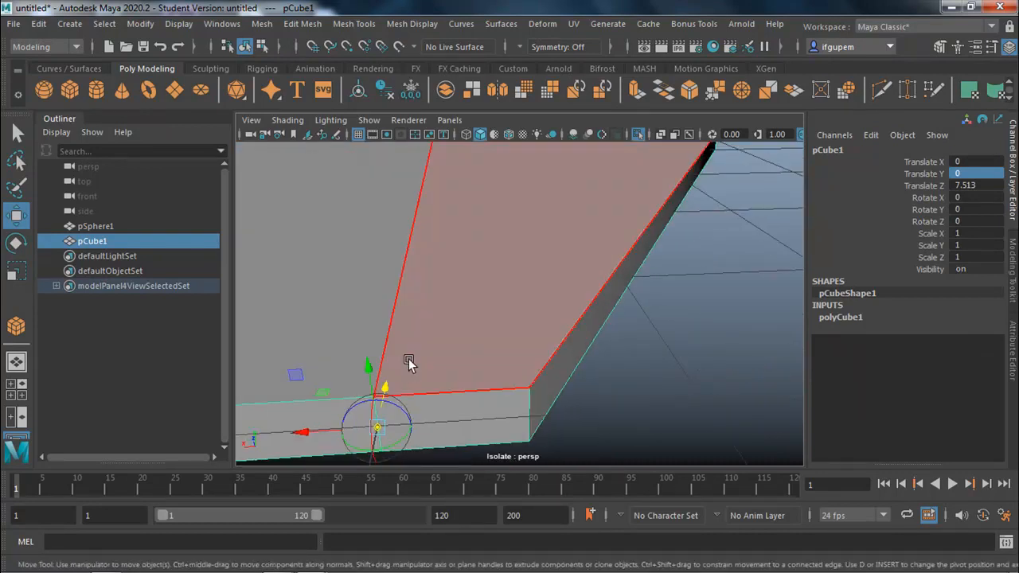
scroll(406, 358, "down", 10)
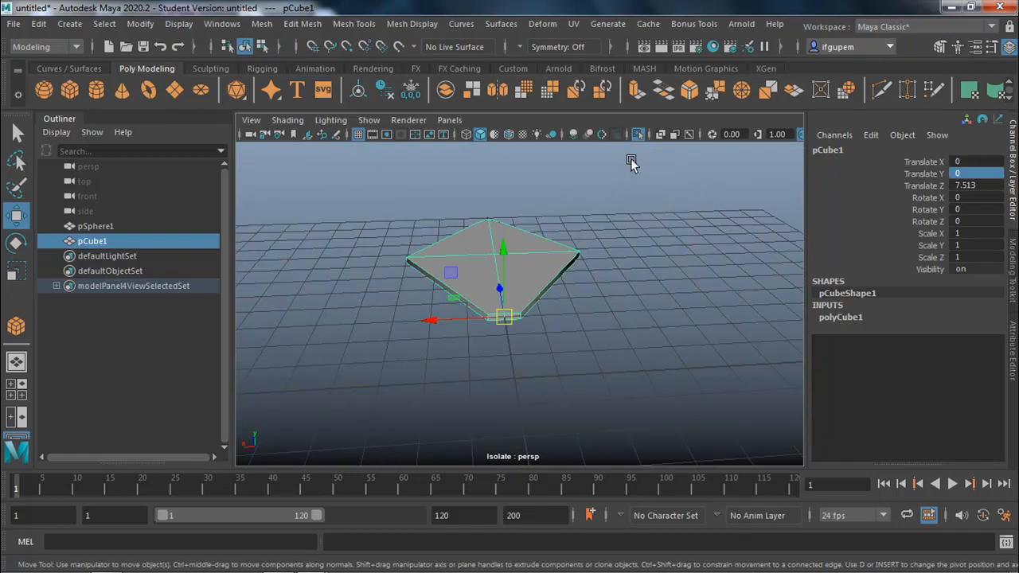
left_click(638, 137)
Duplicate the diamond-shaped piece along Z to the opposite side of the sphere, at a Translate Z of about -7.332
scroll(361, 386, "down", 2)
left_click_drag(361, 386, 495, 393, "alt")
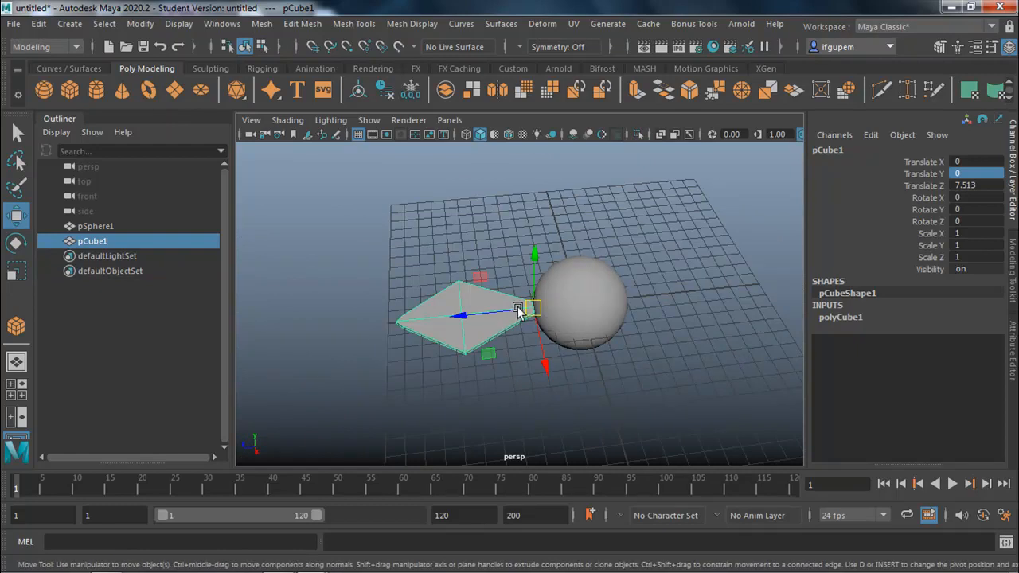
left_click_drag(477, 318, 709, 276, "shift")
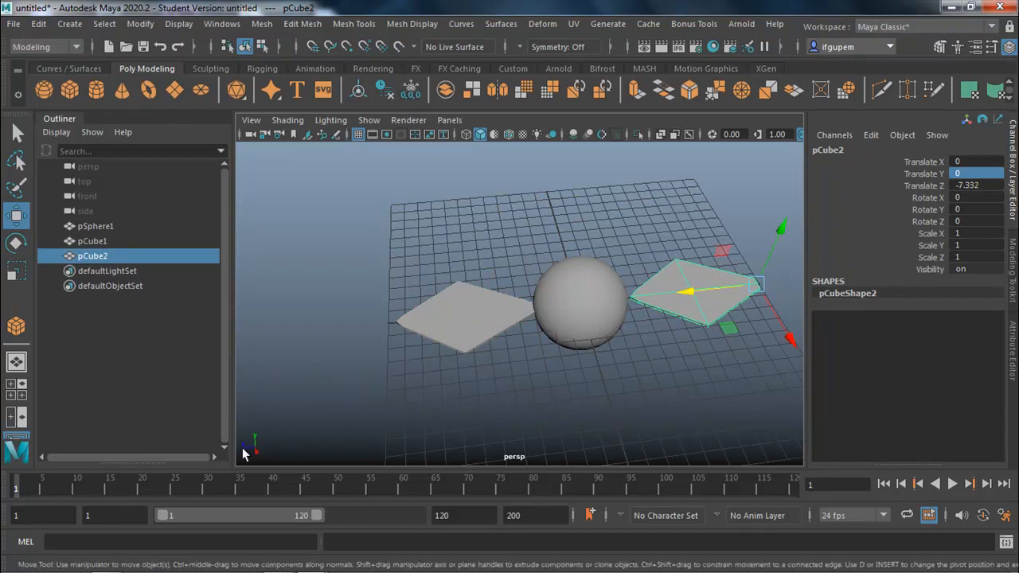
Mirror the duplicate with a Scale Z of -1 and move it along Z to about 1.97 so its narrow end meets the sphere
double_click(971, 258)
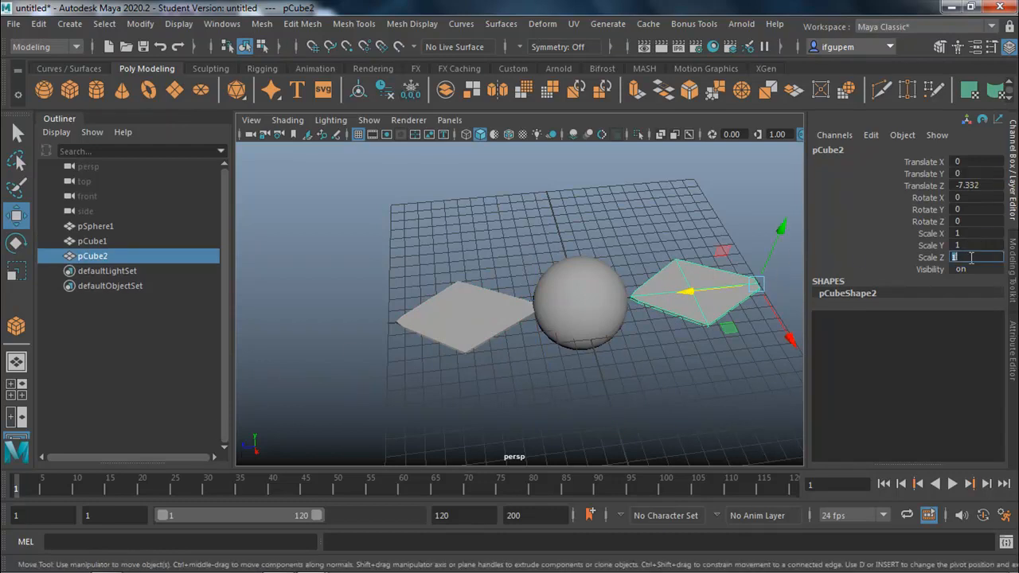
type("-1")
key("Return")
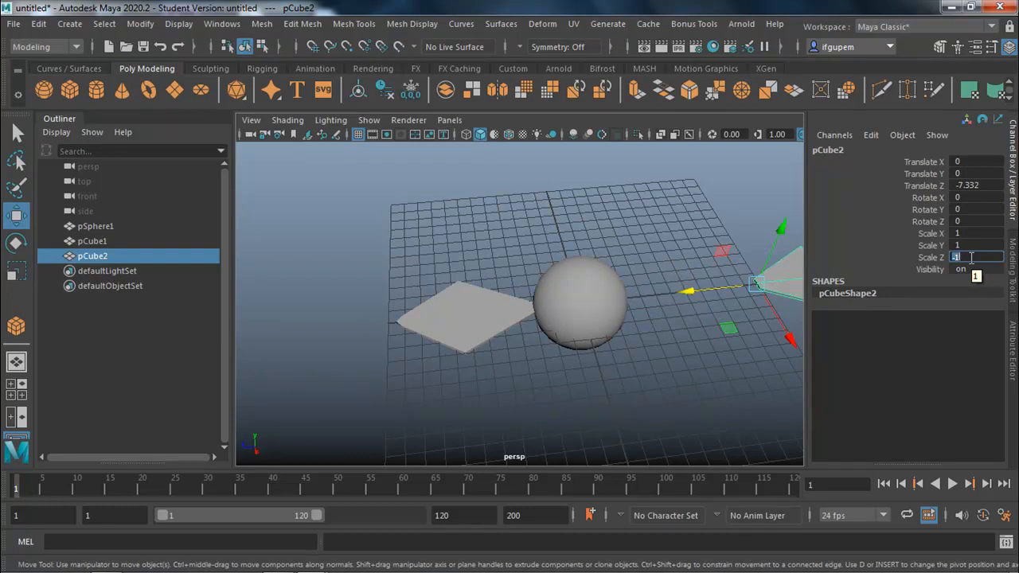
left_click_drag(685, 292, 563, 344)
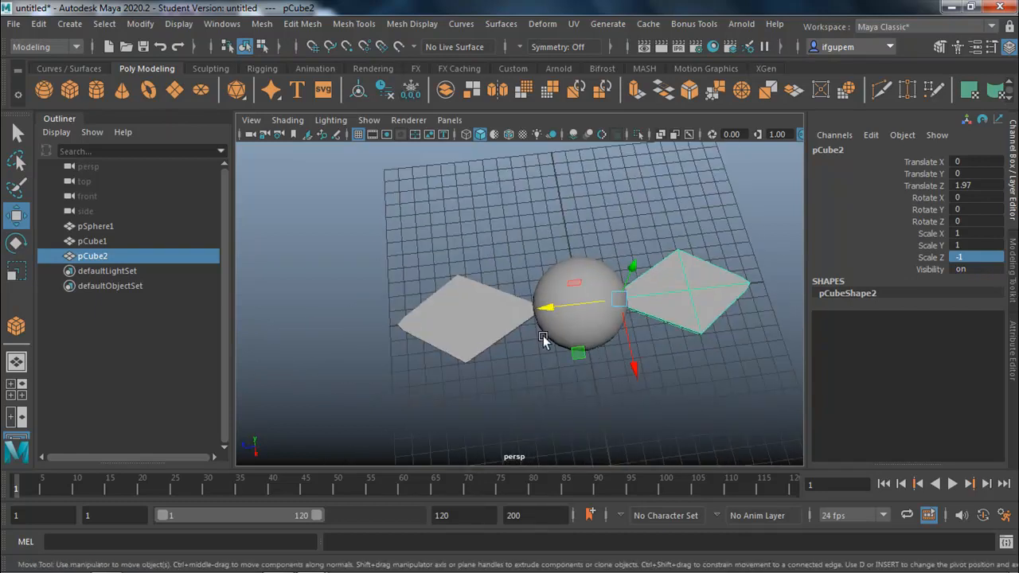
Draw a NURBS circle with a radius of about 4.1 on the grid and set its Translate X, Y and Z to 0
left_click(493, 324)
left_click_drag(640, 302, 426, 290, "alt")
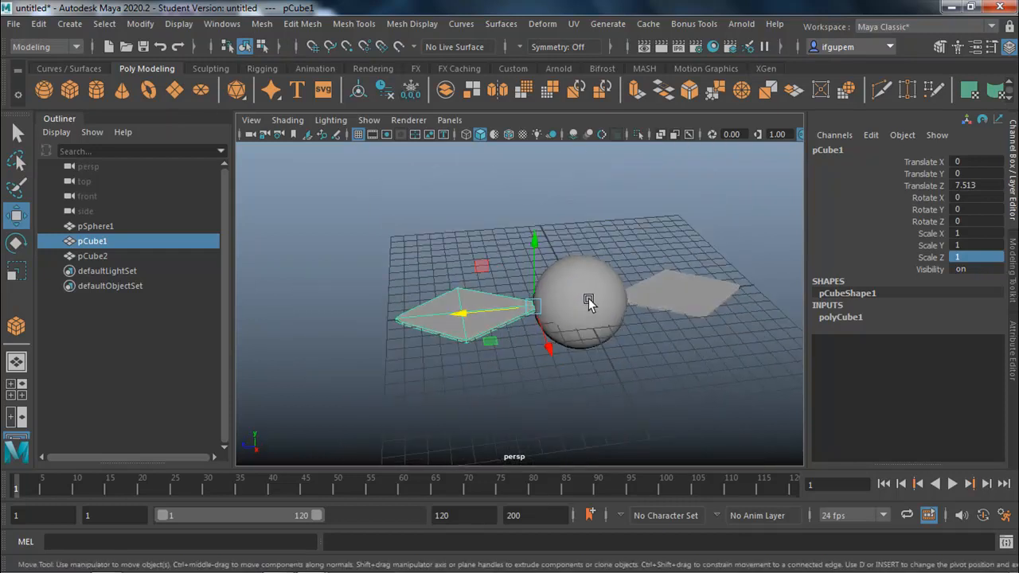
left_click(79, 70)
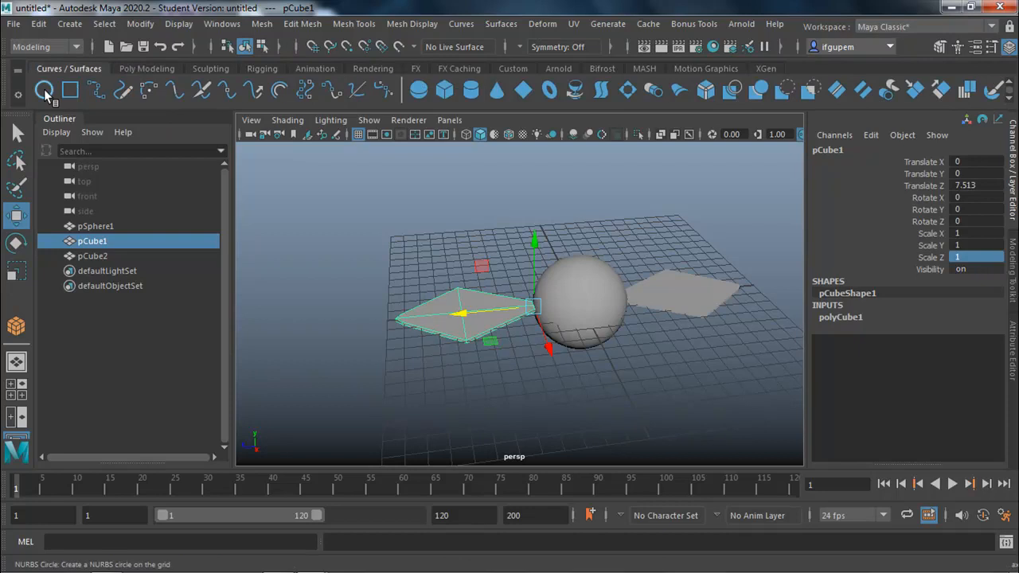
left_click_drag(589, 322, 632, 379)
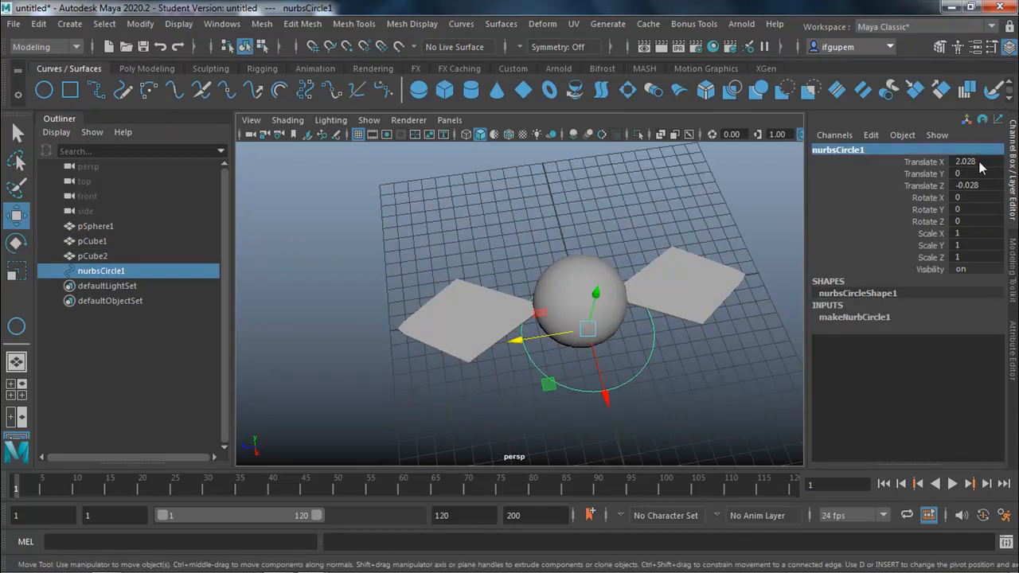
left_click_drag(980, 164, 982, 185)
left_click(968, 186)
type("0")
key("Return")
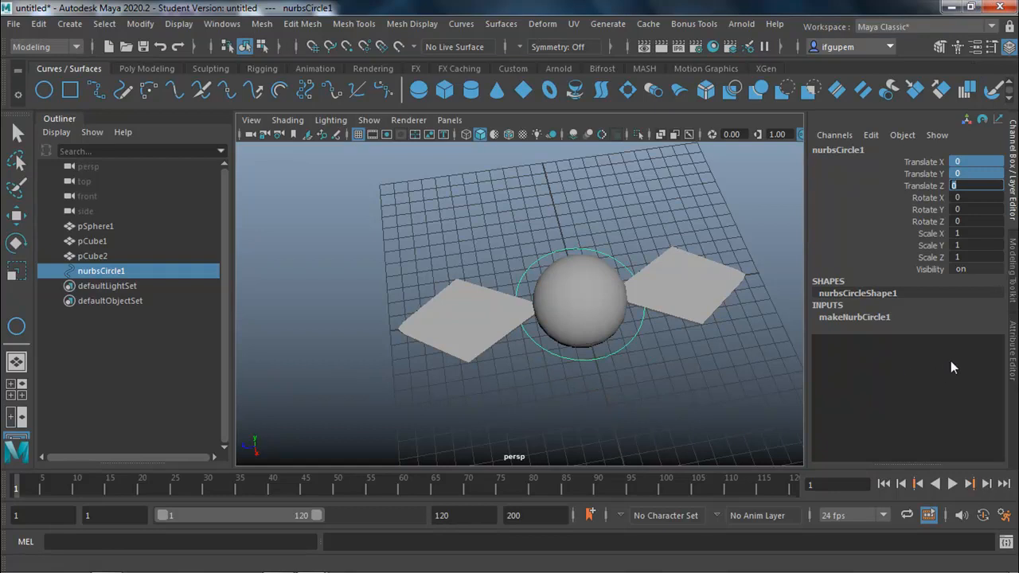
Turn the NURBS circle into a pentagon around the sphere using Linear degree, 5 sections and a radius of about 5.22
left_click(866, 318)
key("w")
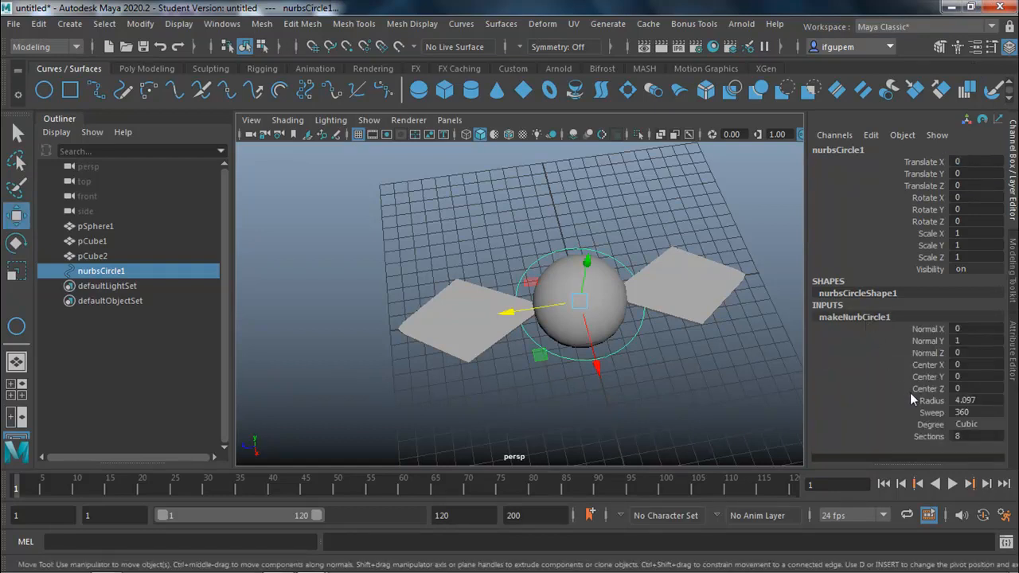
left_click(1011, 353)
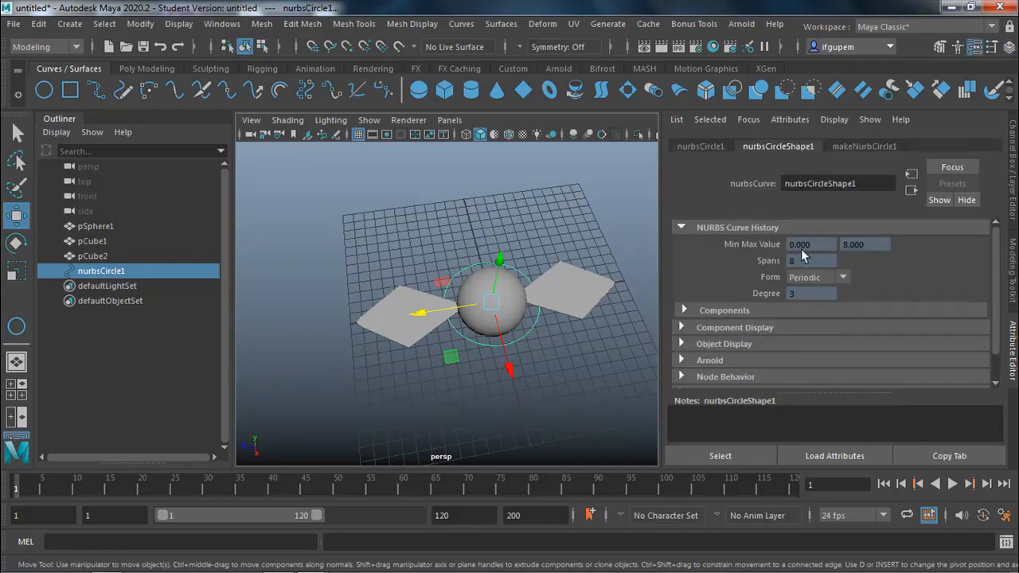
left_click(863, 146)
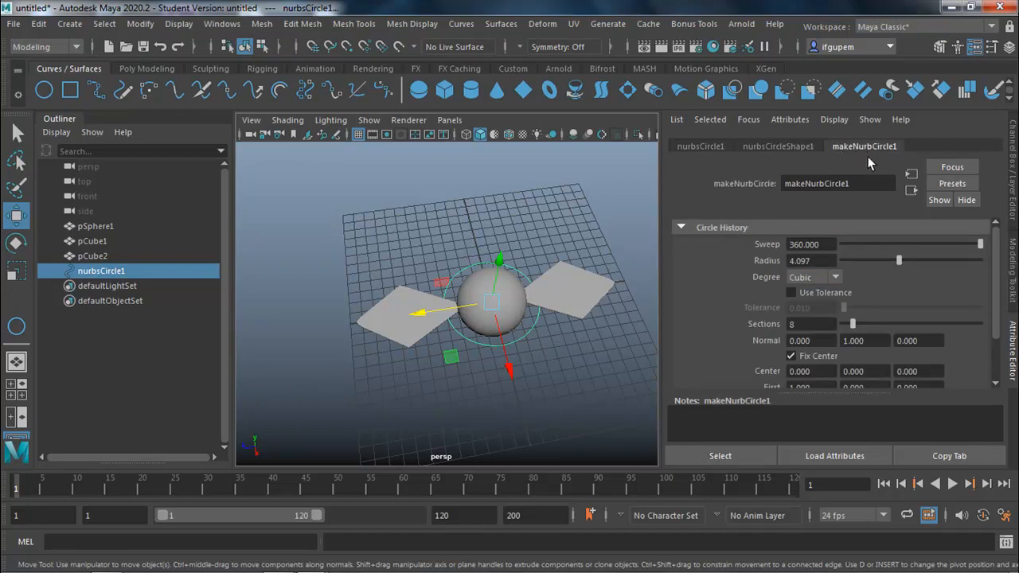
left_click(834, 276)
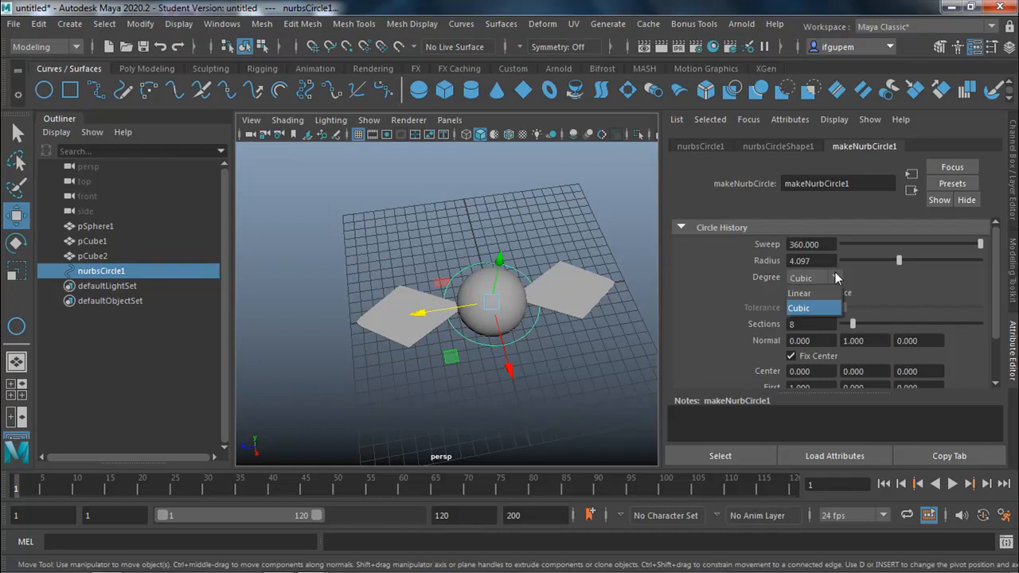
left_click(800, 293)
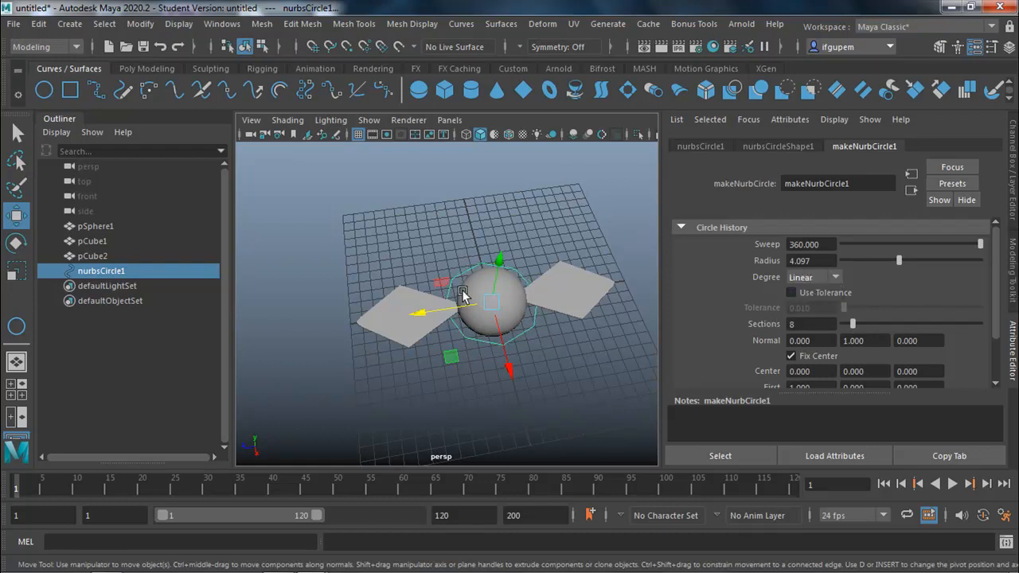
left_click_drag(852, 326, 850, 335)
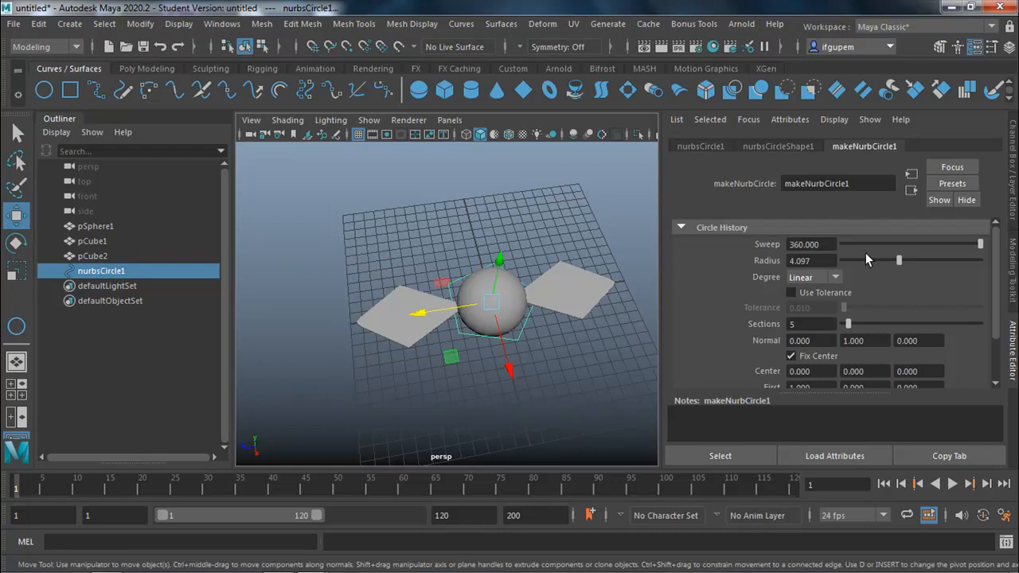
left_click_drag(899, 260, 916, 263)
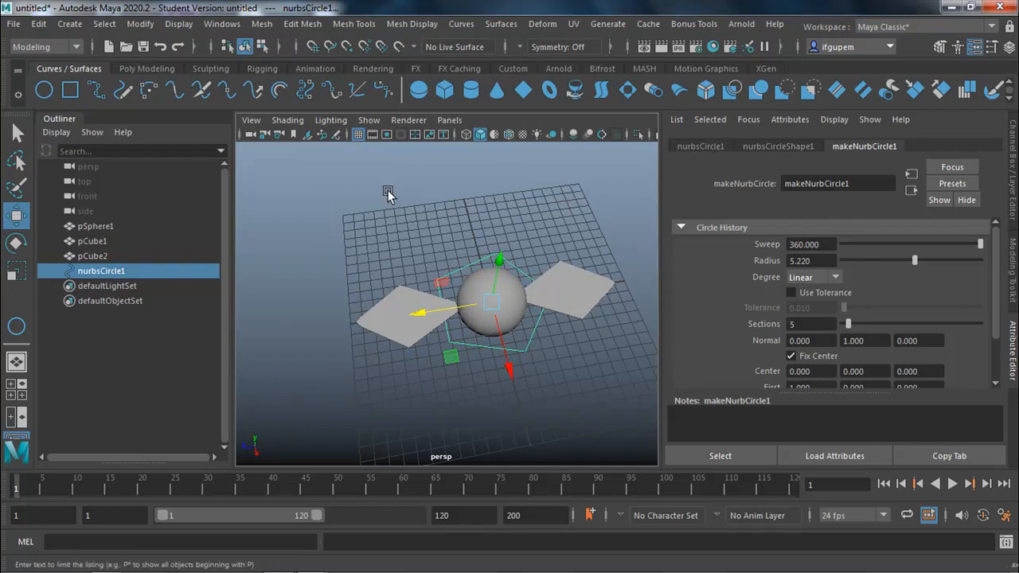
left_click(1013, 199)
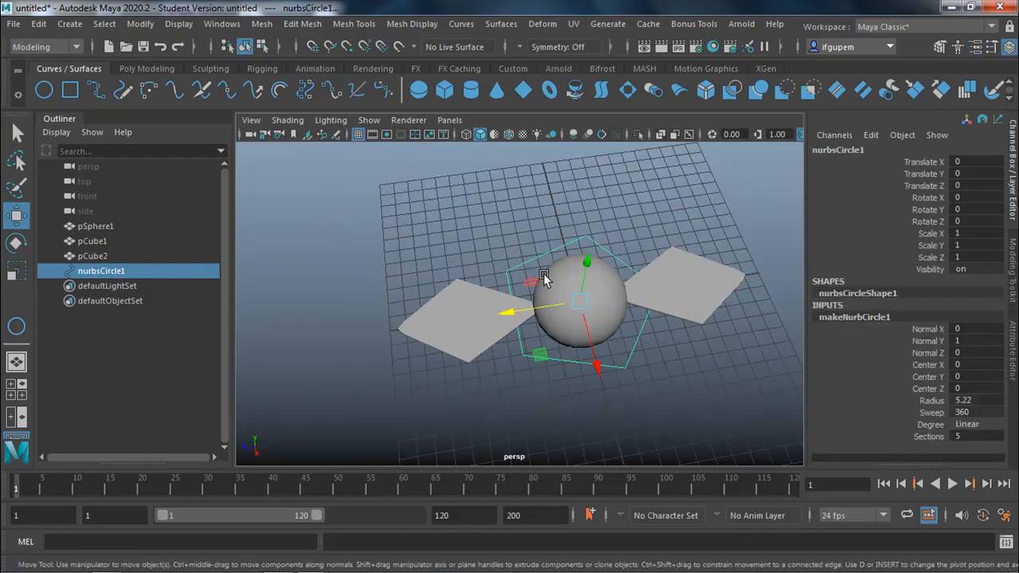
Parent both diamond-shaped pieces, pCube1 and pCube2, to the sphere
left_click(462, 320)
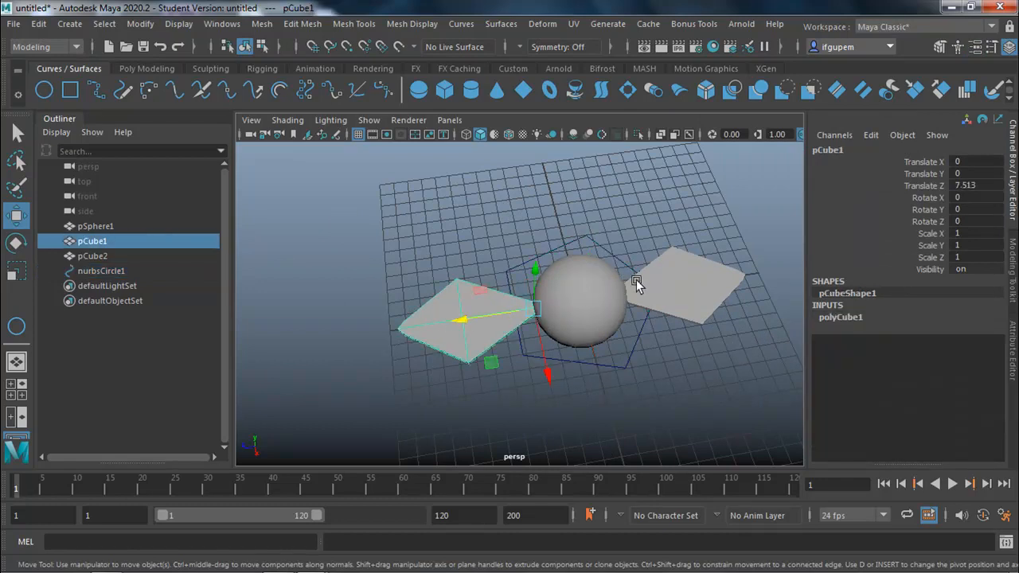
left_click_drag(557, 312, 549, 283, "alt")
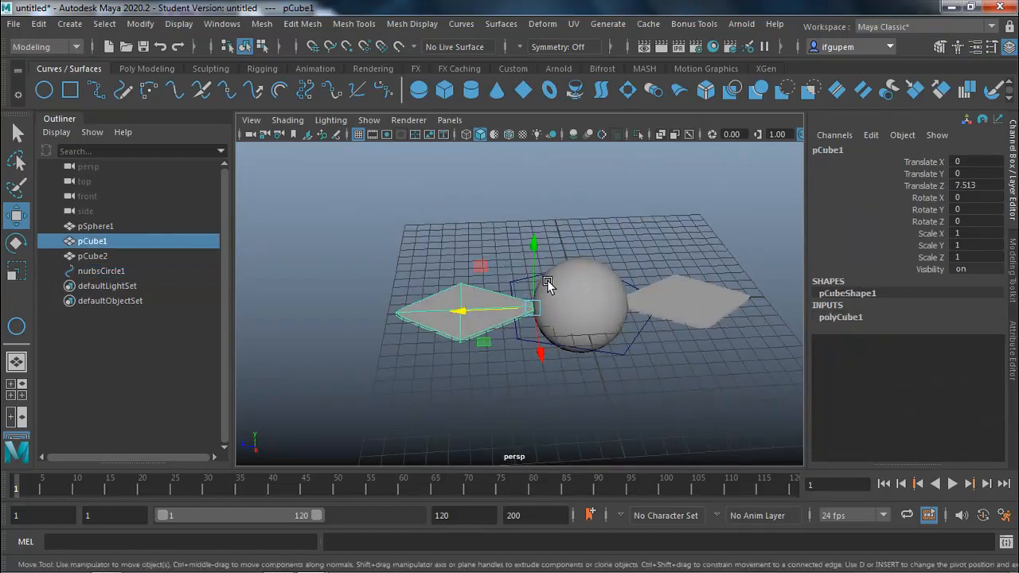
left_click(93, 255, "shift")
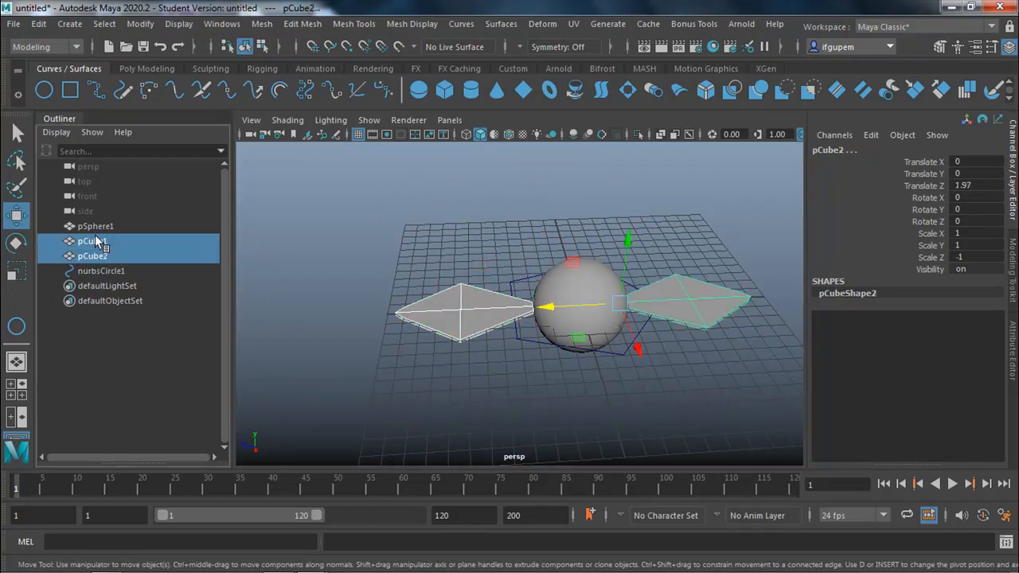
left_click(83, 231, "shift")
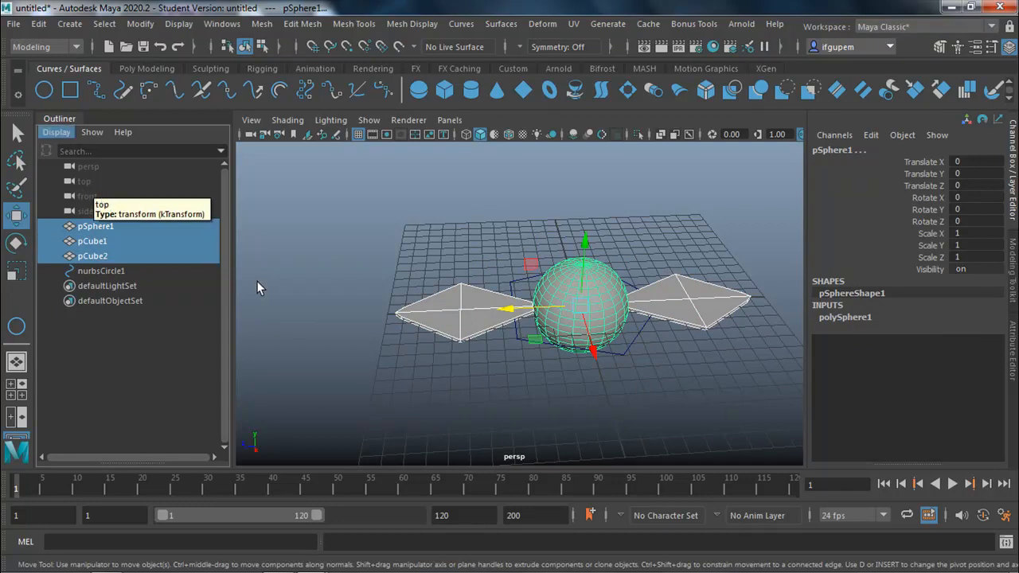
key("p")
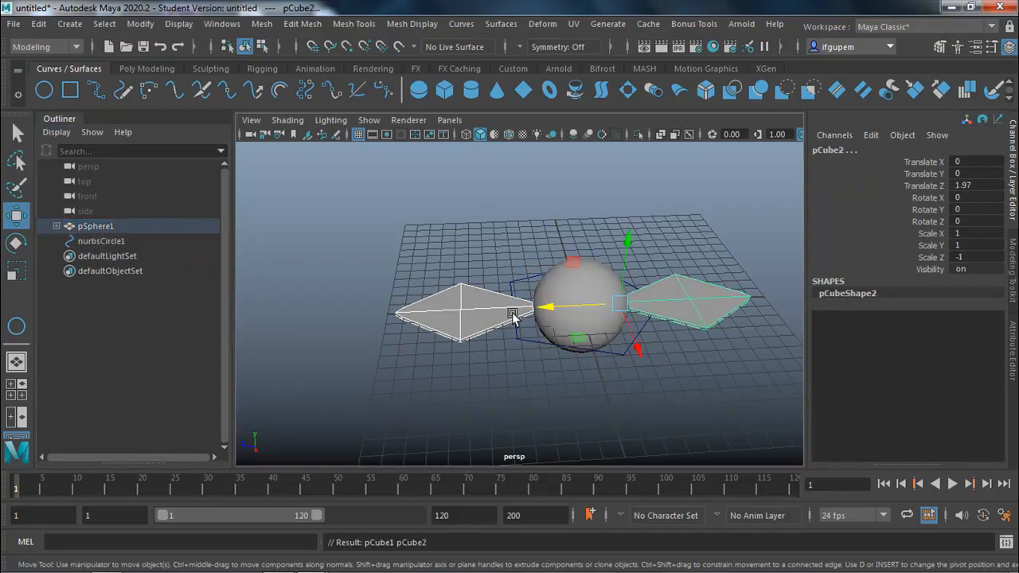
left_click(98, 242)
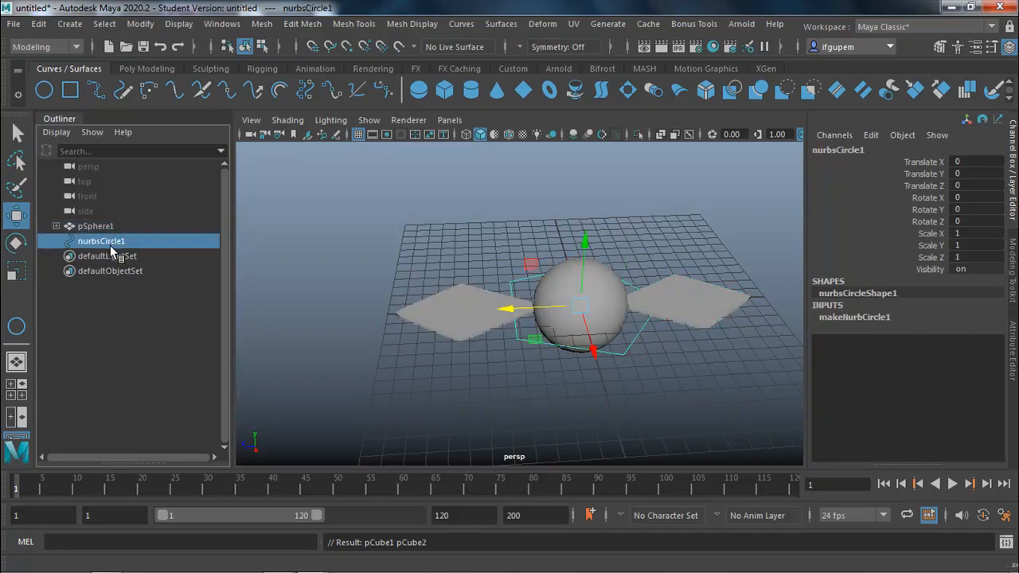
left_click(96, 227, "ctrl")
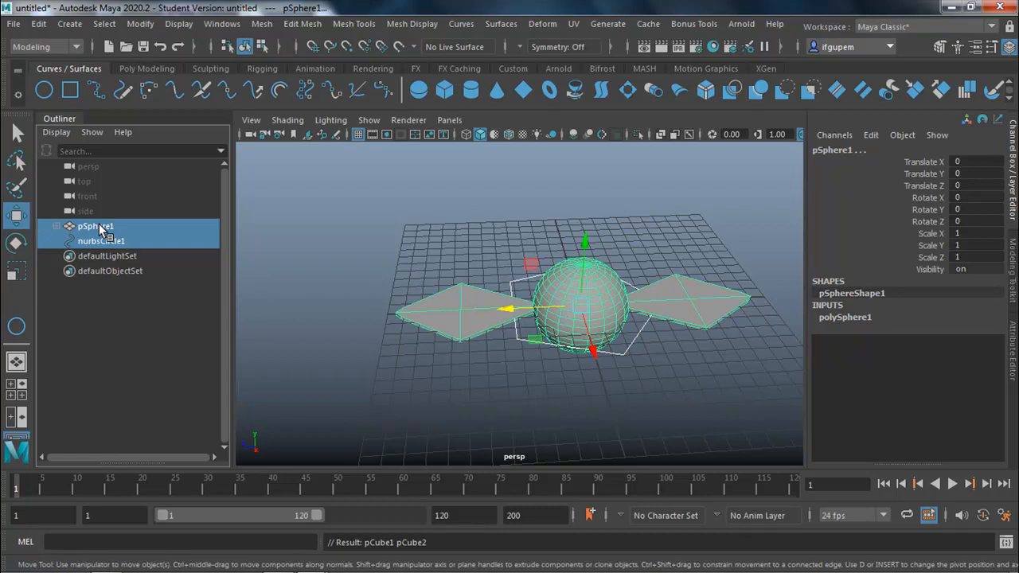
middle_click_drag(99, 231, 95, 229)
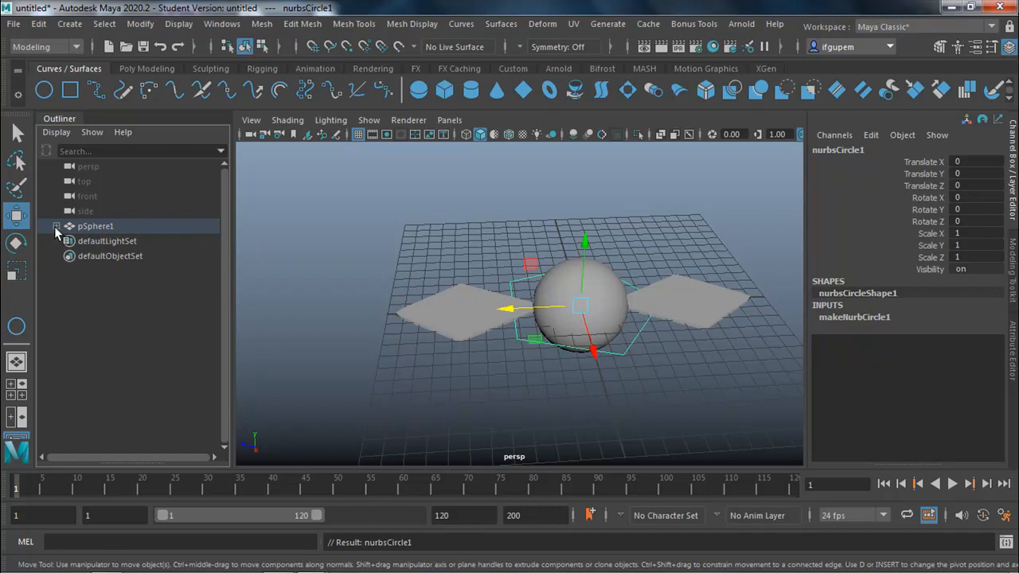
key("ctrl+z")
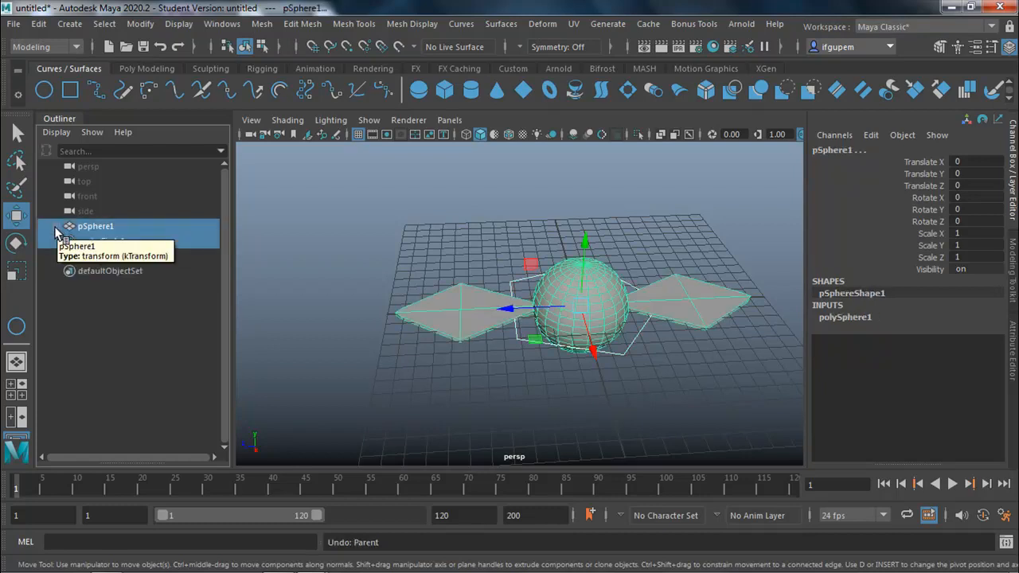
Parent the sphere, together with its two diamond-shaped children, to the pentagon curve nurbsCircle1
left_click(106, 231)
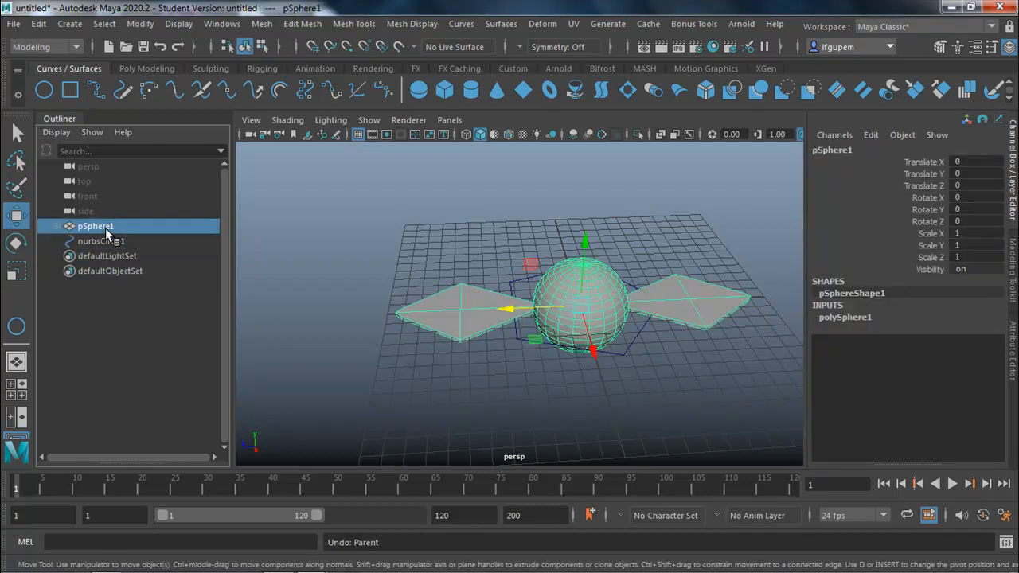
left_click(105, 242, "ctrl")
key("p")
Rename the pentagon curve as CTRL_MOUCHE and clear the selection
double_click(104, 228)
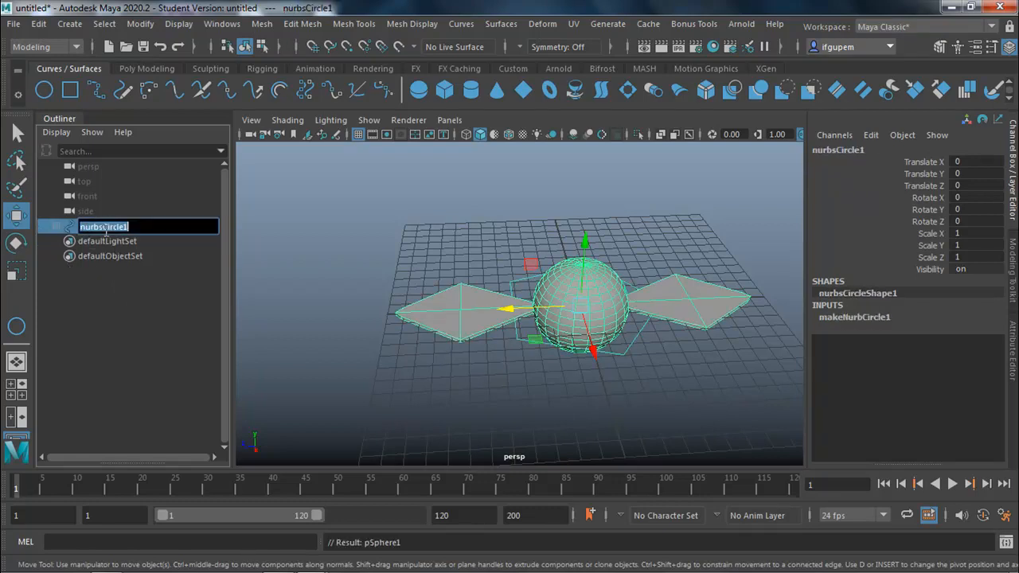
type("CTRL_MOUCHE")
key("Return")
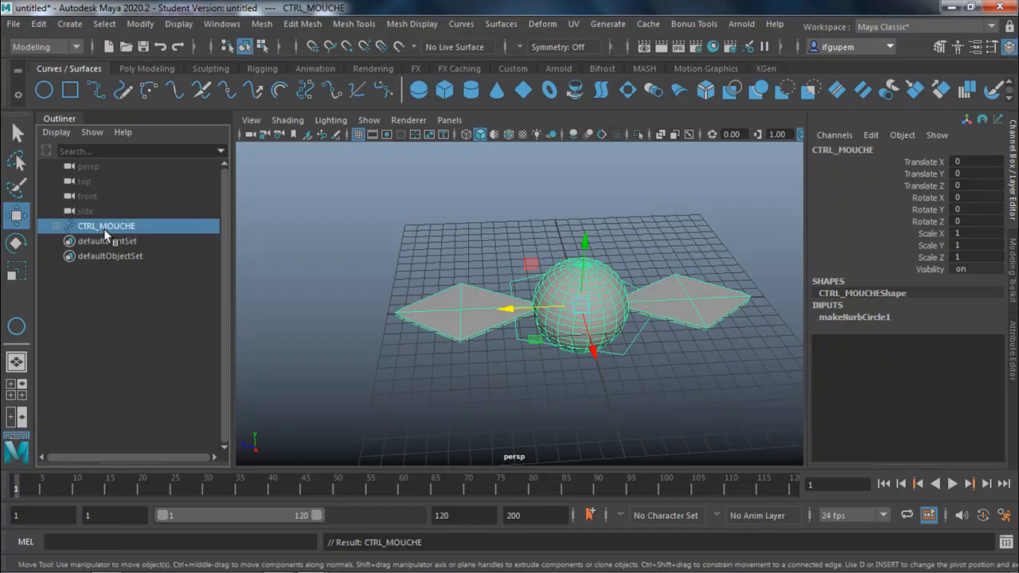
left_click(410, 365)
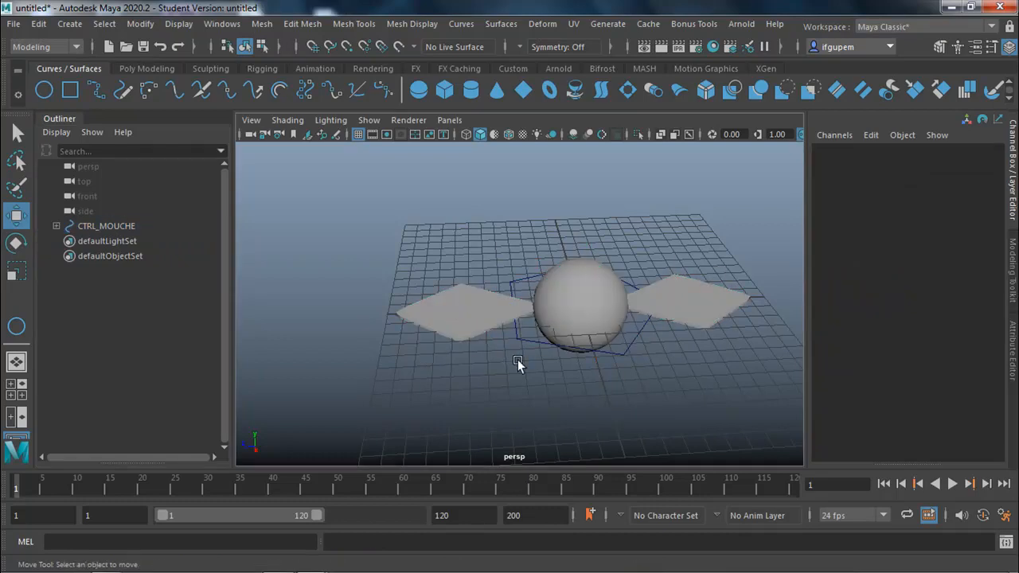
With wing pCube1 selected, enable automatic keyframing and shorten the playback range to frames 1 to 26
left_click(473, 314)
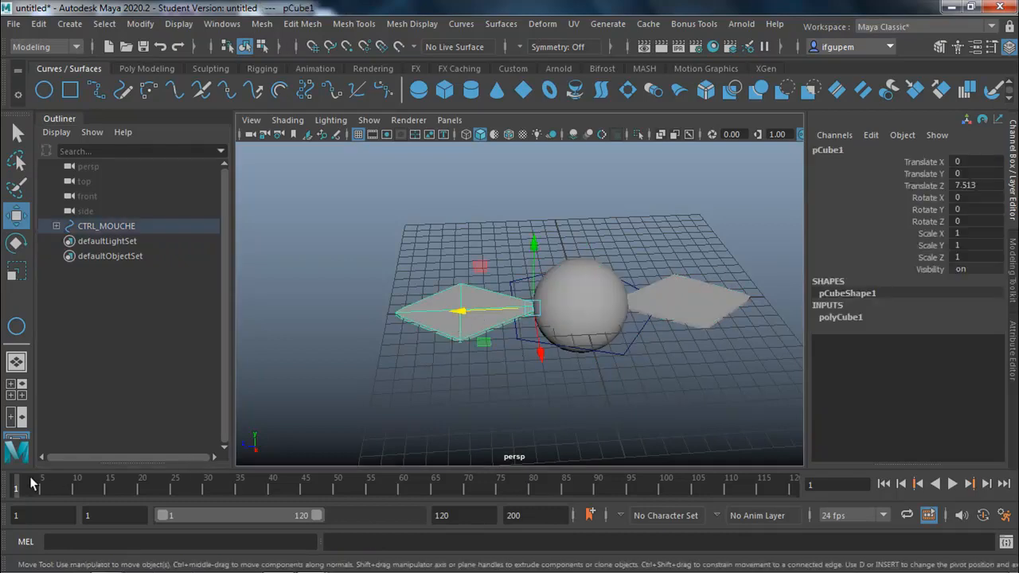
left_click(984, 515)
left_click_drag(320, 515, 193, 538)
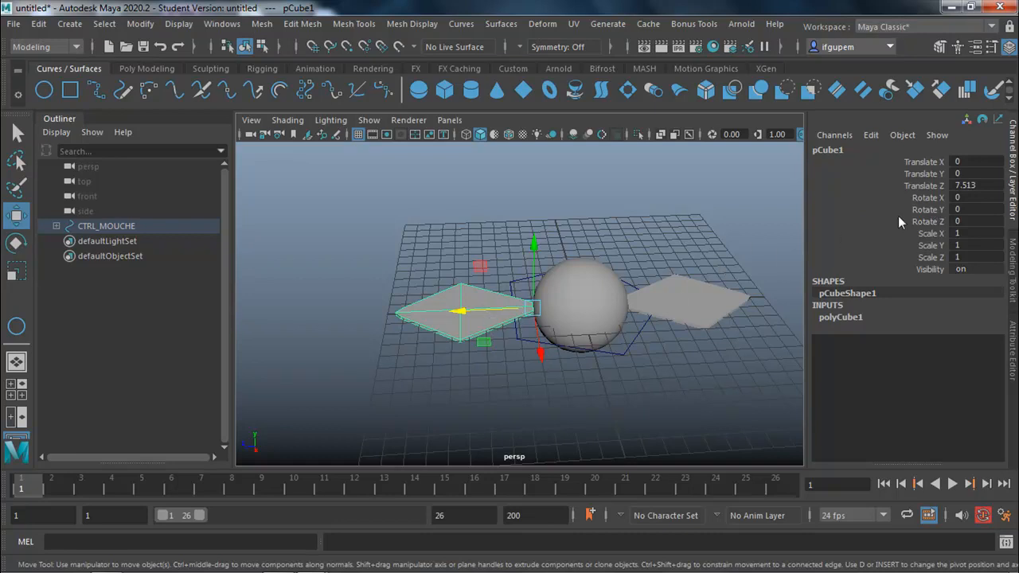
Key pCube1's Rotate Y at frame 1, then raise the wing by setting its Rotate X to -80
right_click(922, 212)
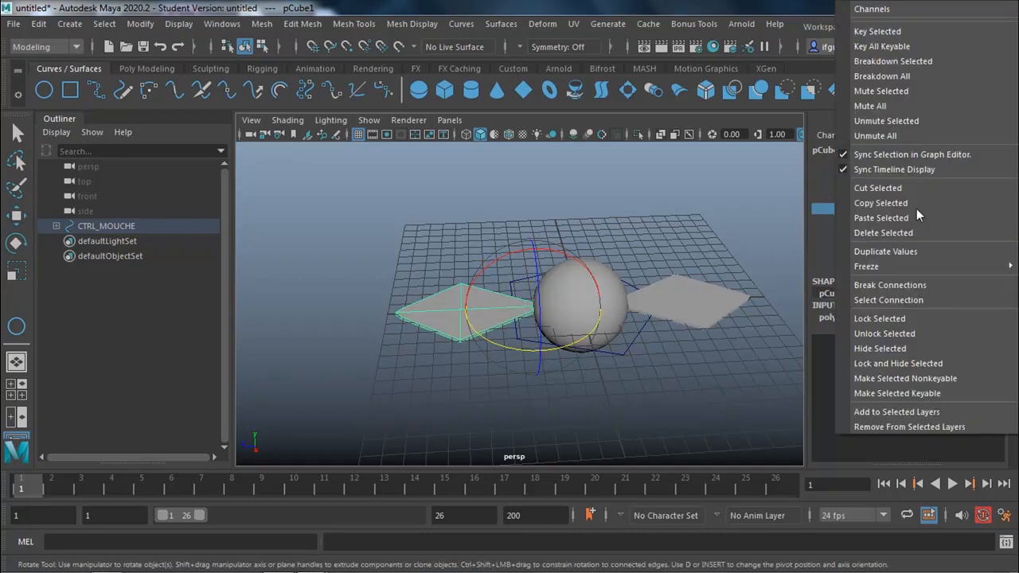
left_click(898, 30)
left_click_drag(497, 260, 593, 246)
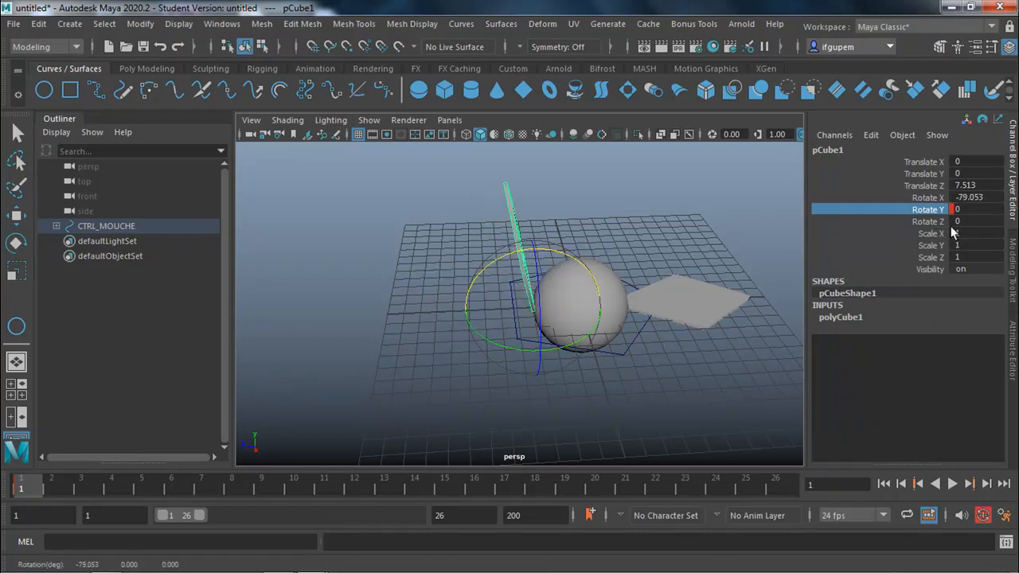
double_click(973, 198)
double_click(972, 198)
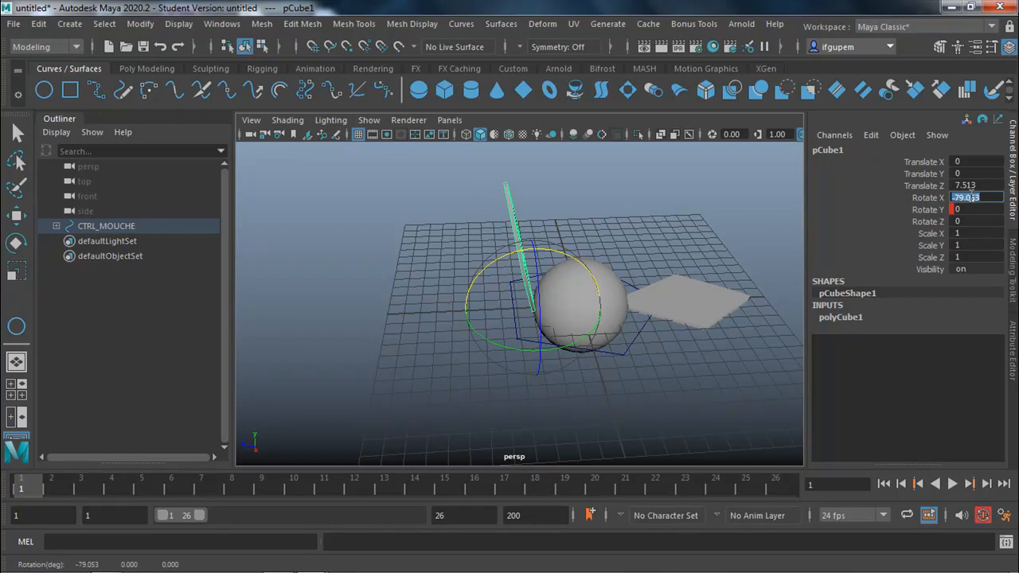
type("-80")
key("Return")
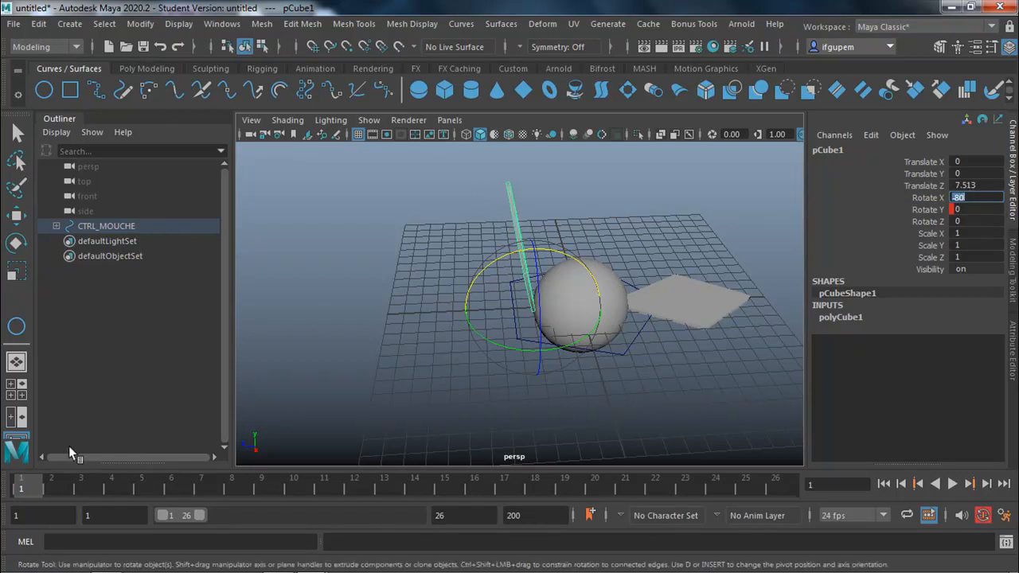
Key pCube1's Rotate X at frame 1 and delete the key on its Rotate Y channel
left_click_drag(101, 483, 22, 485)
right_click(931, 199)
left_click(895, 32)
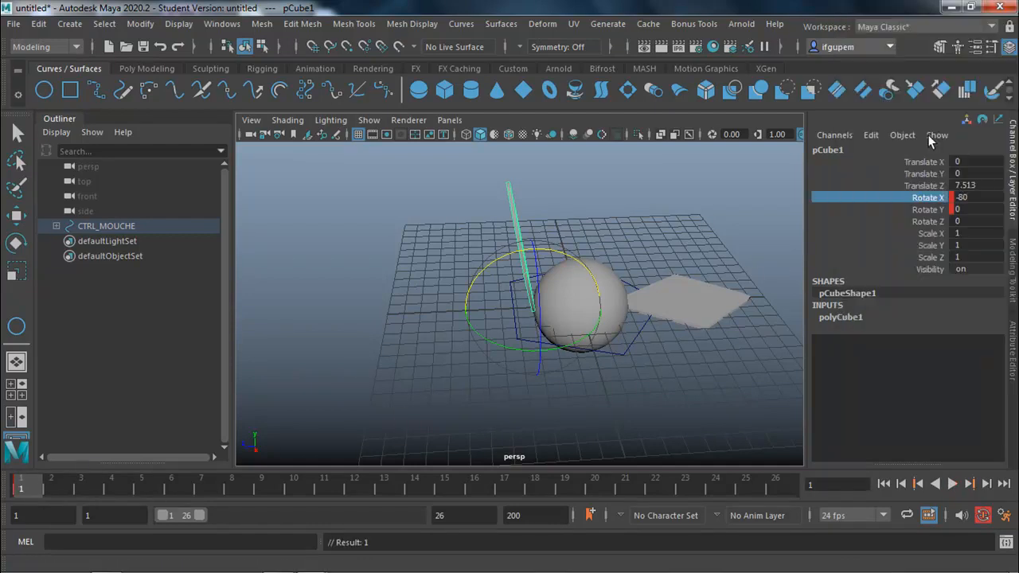
right_click(933, 210)
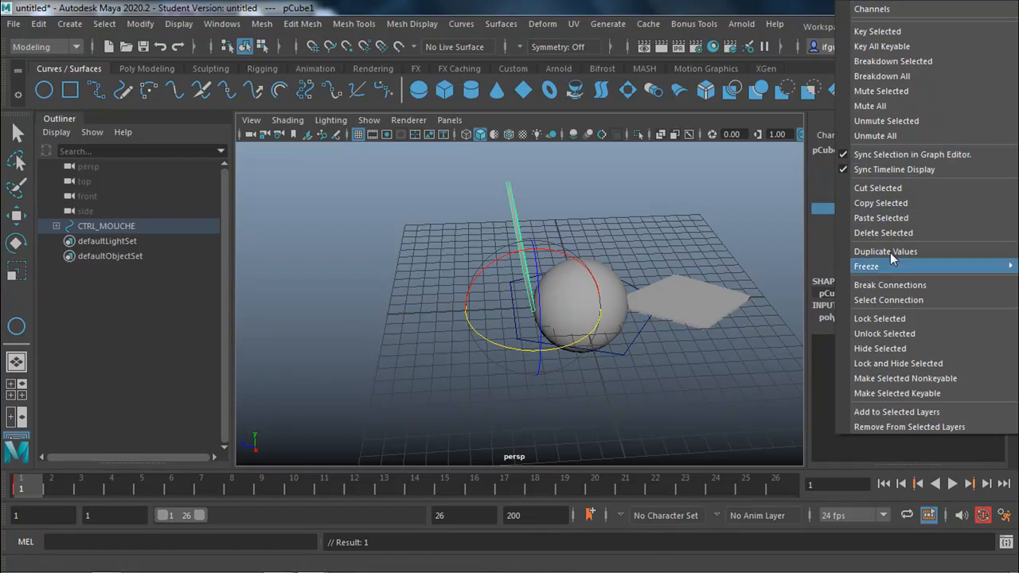
left_click(898, 232)
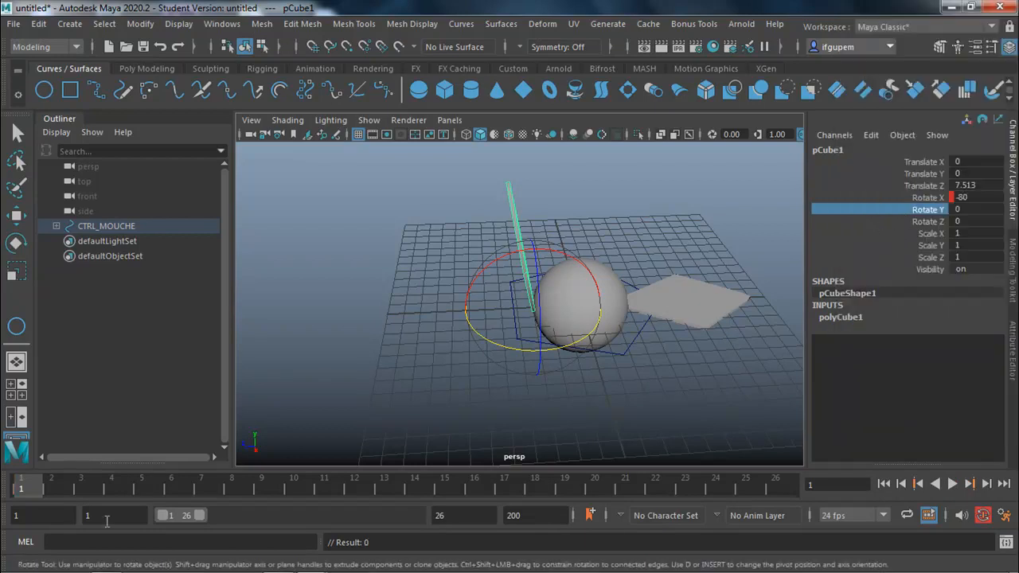
Set pCube1's Rotate X to 80 at frame 24
key("alt+v")
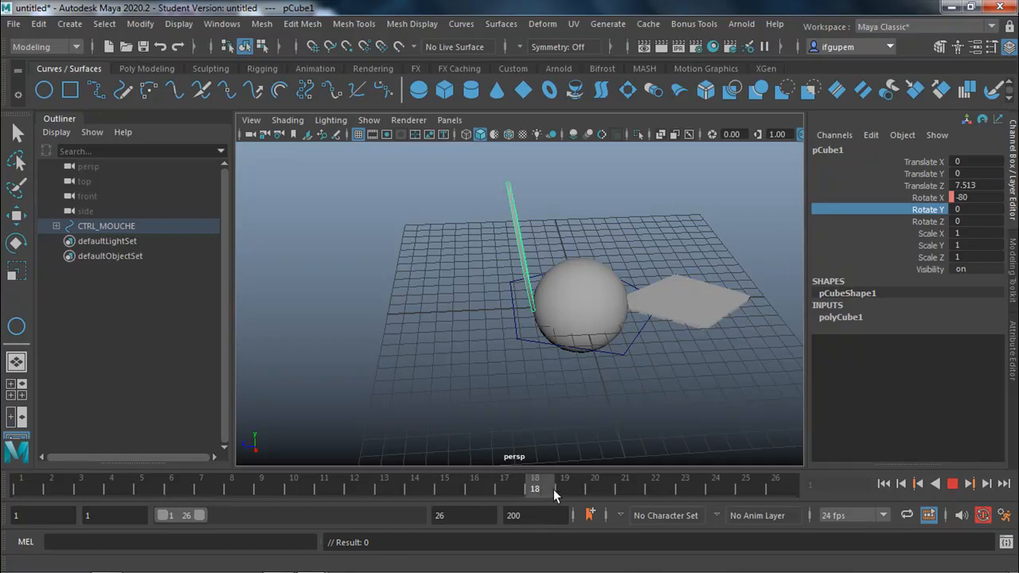
left_click(708, 491)
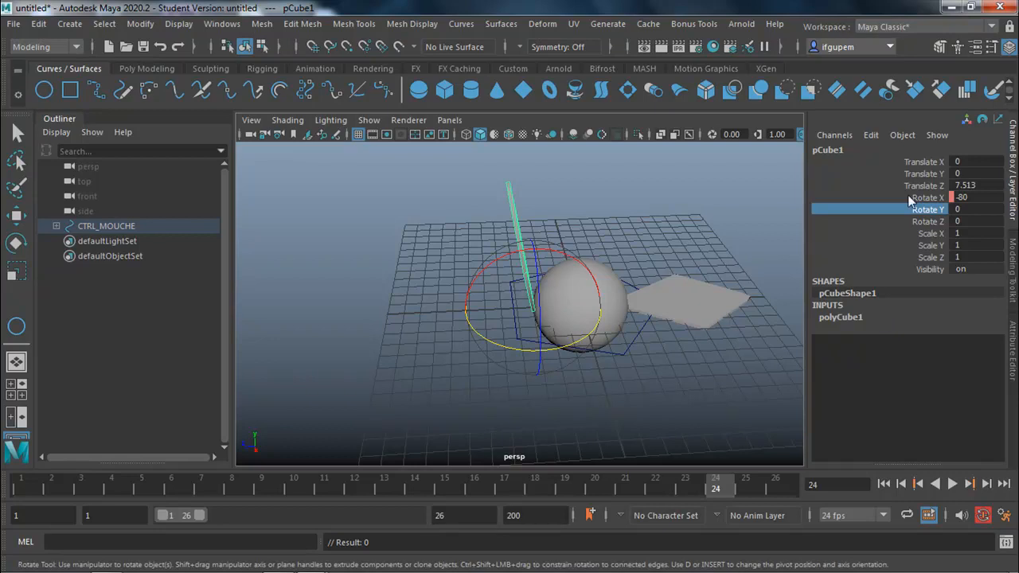
left_click(964, 198)
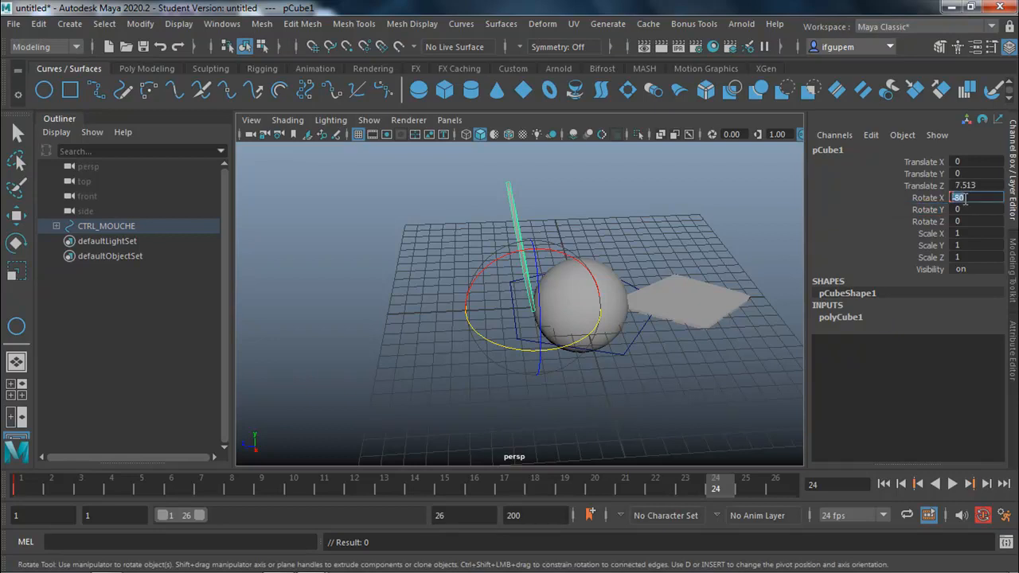
key("Return")
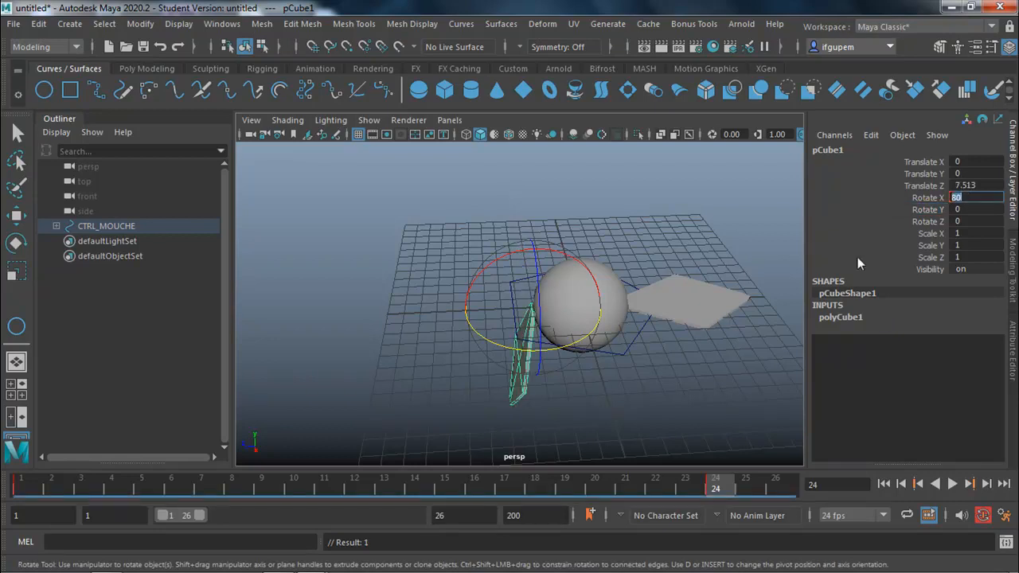
Preview the wing motion and set pCube1's Rotate X to 80 at frame 12
key("alt+v")
left_click_drag(450, 490, 356, 490)
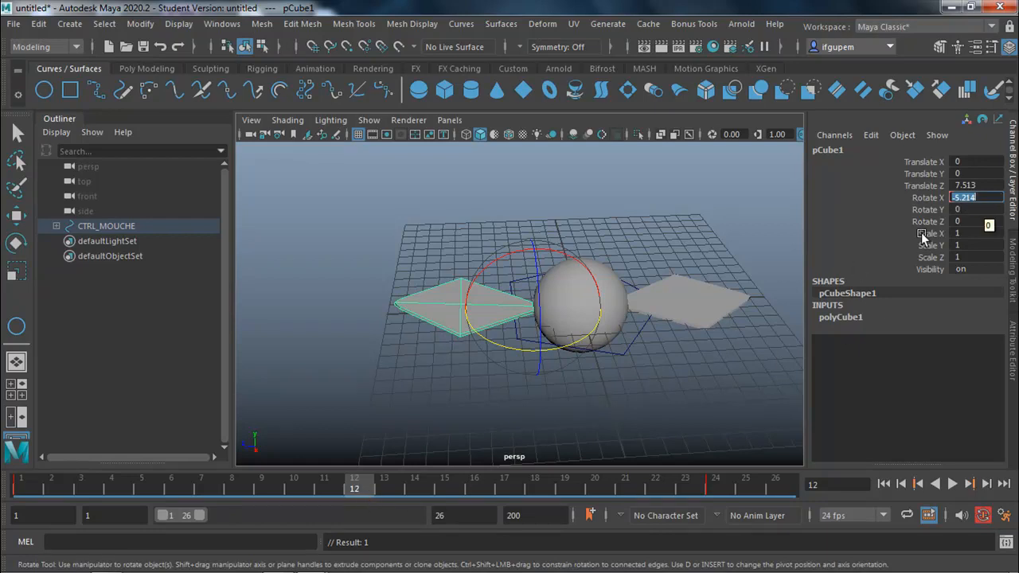
key("Return")
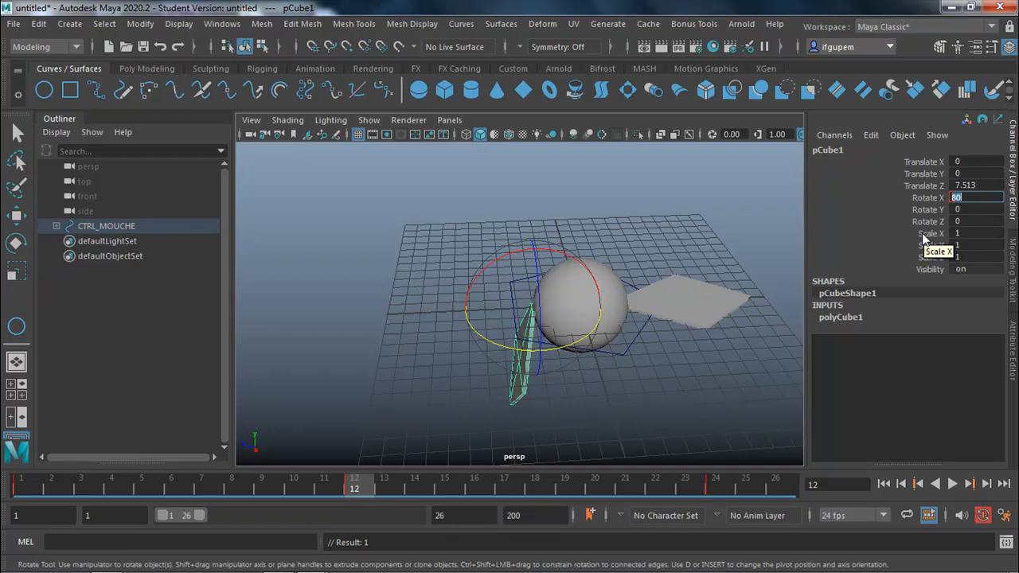
Set pCube1's Rotate X to -80 at frame 24 and play back the wing flap
key("alt+v")
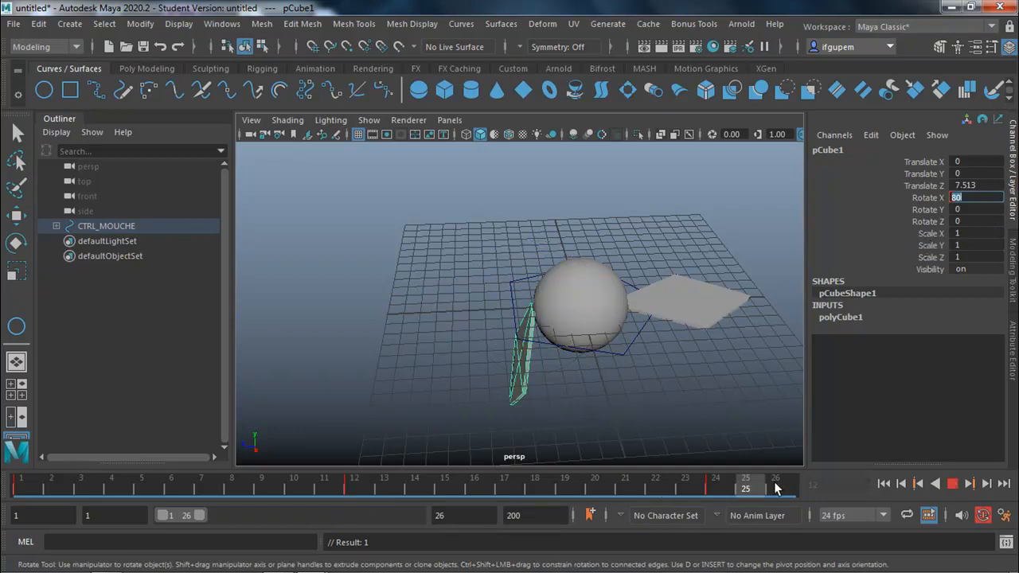
key("alt+v")
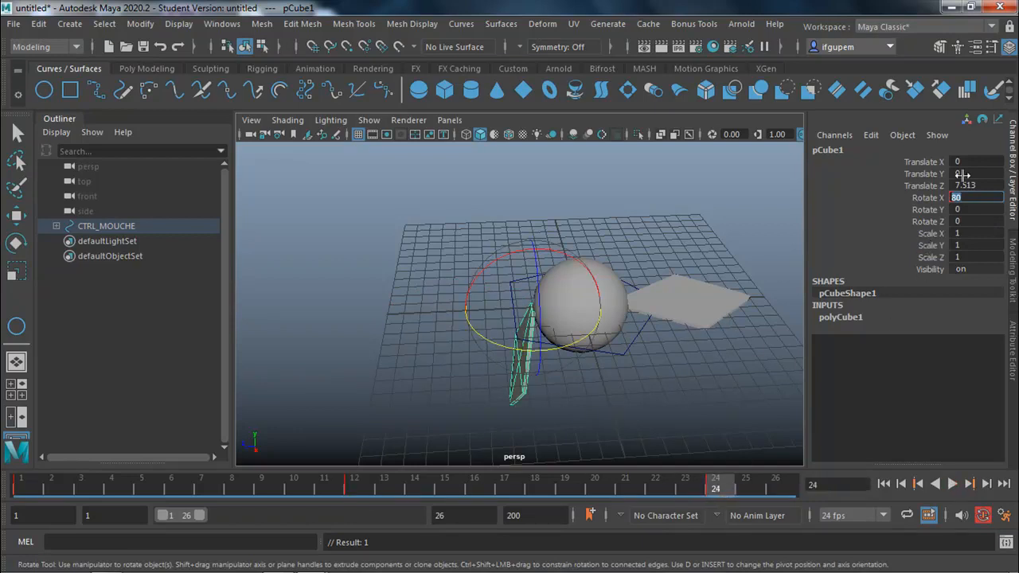
type("-")
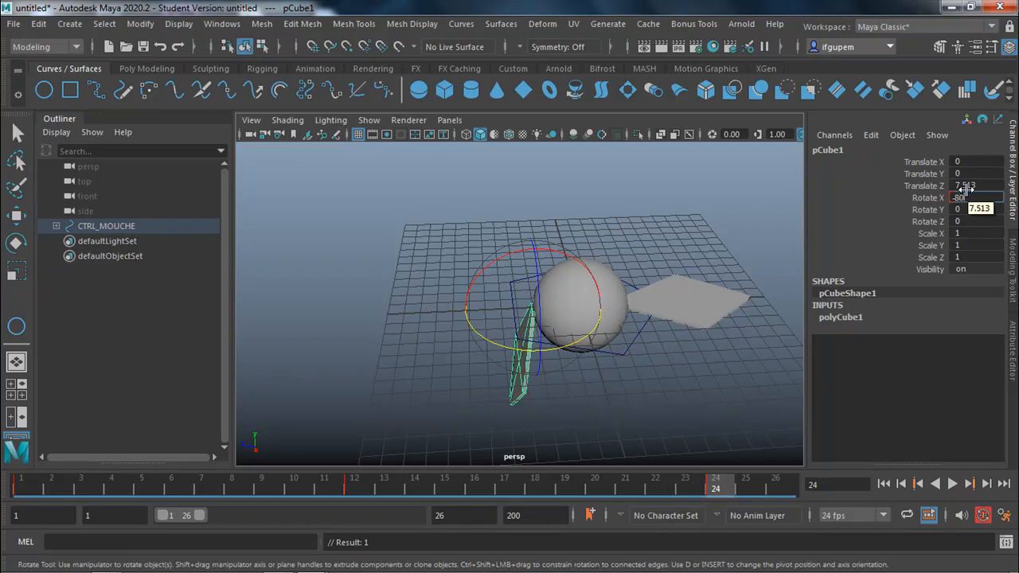
type("80")
key("Return")
key("alt+v")
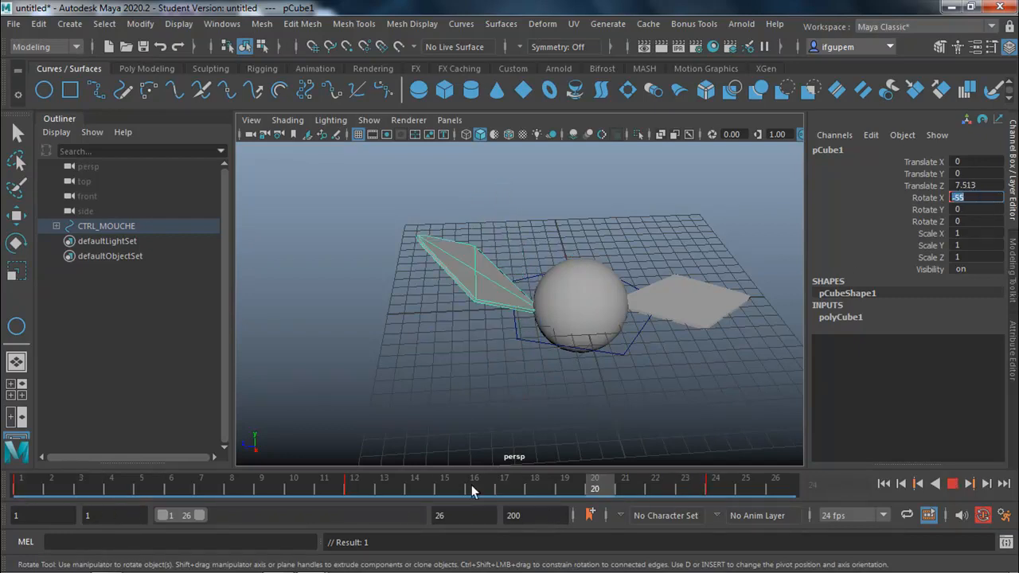
key("alt+v")
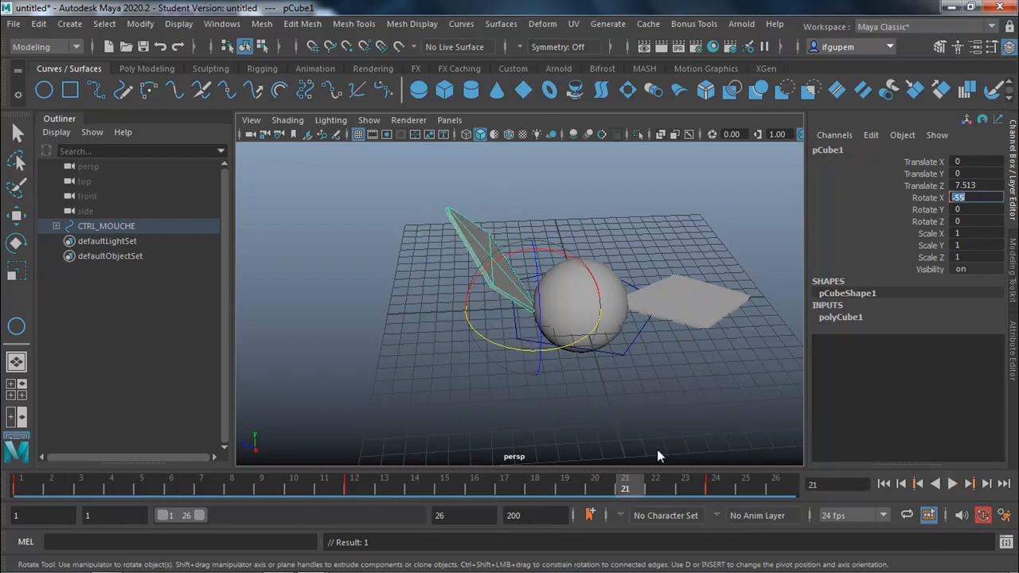
Set the opposite wing pCube2's Rotate X to 80 at frame 1 and key that channel
key("w")
left_click(708, 301)
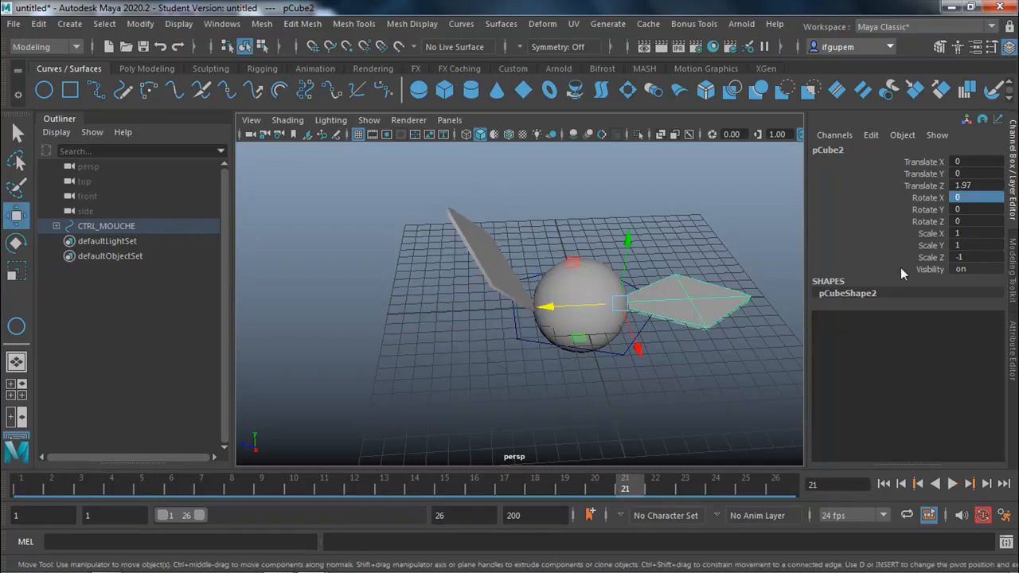
left_click_drag(557, 487, 22, 487)
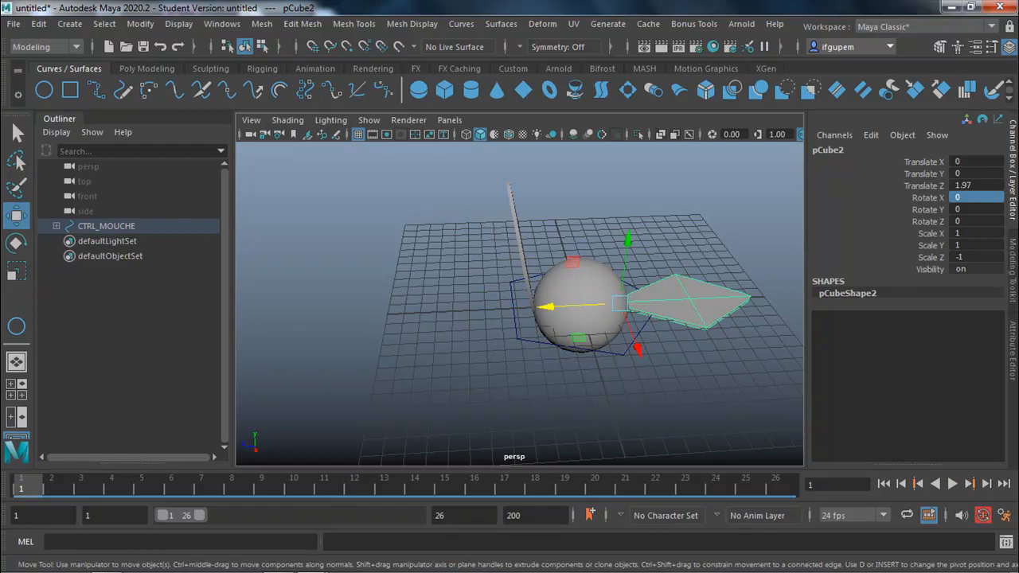
left_click(963, 197)
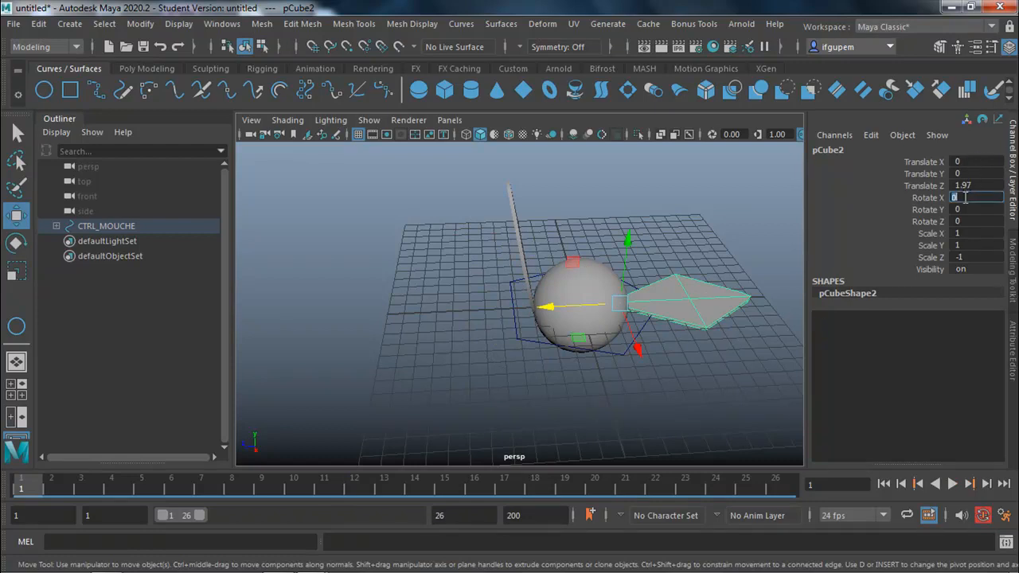
type("80")
key("Return")
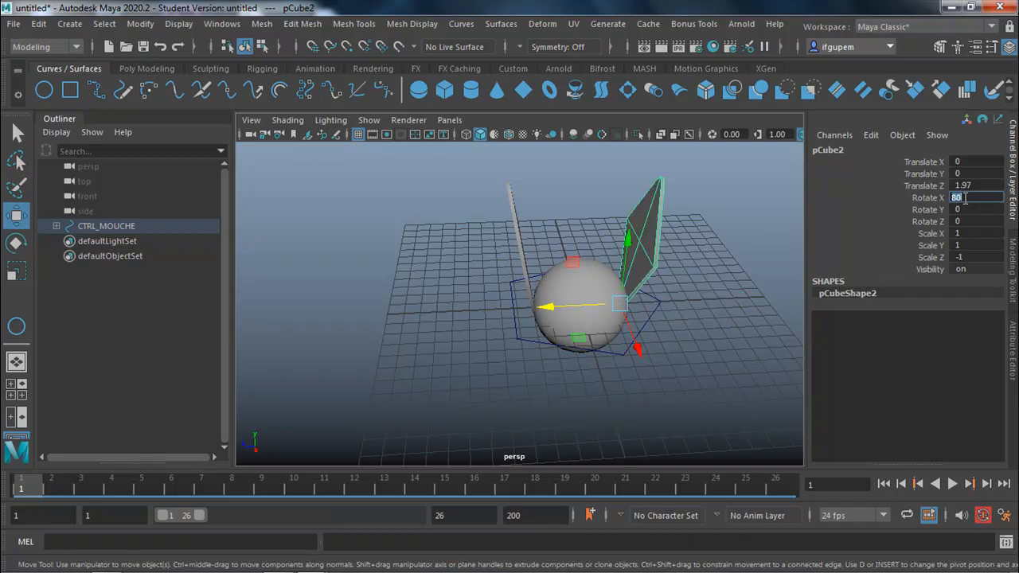
right_click(931, 199)
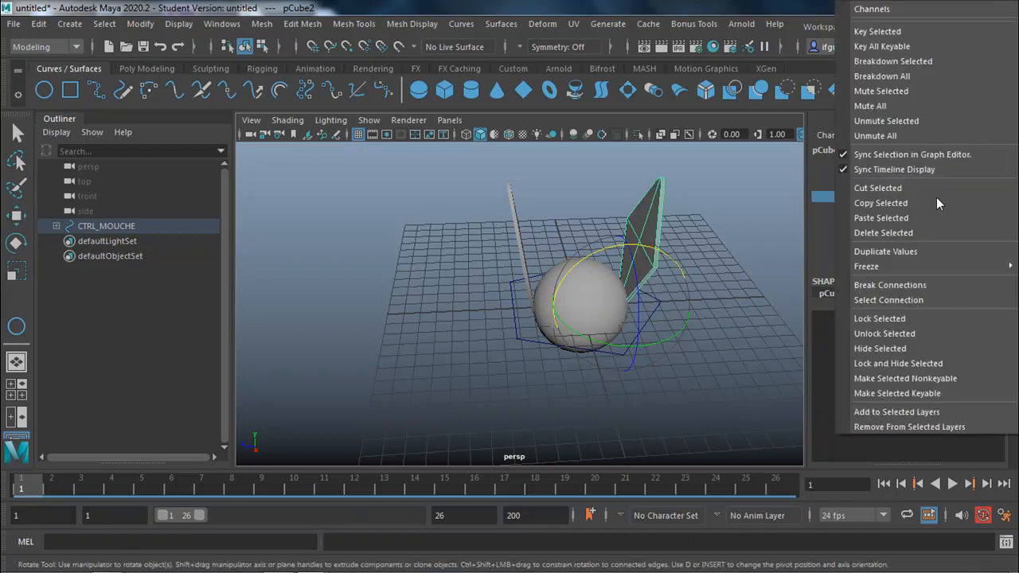
left_click(920, 33)
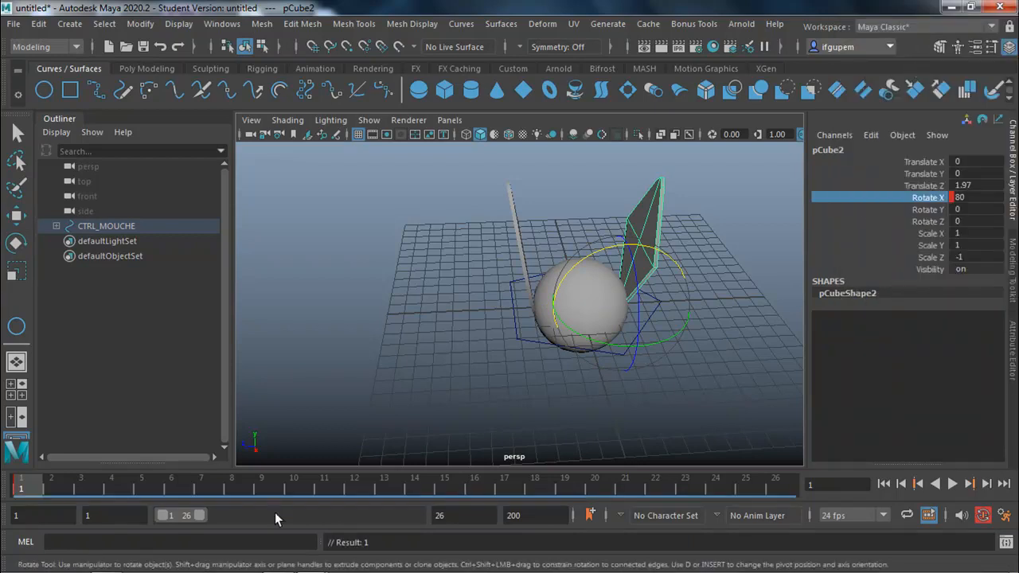
Key pCube2's Rotate X of 80 at frame 24
left_click_drag(280, 491, 716, 495)
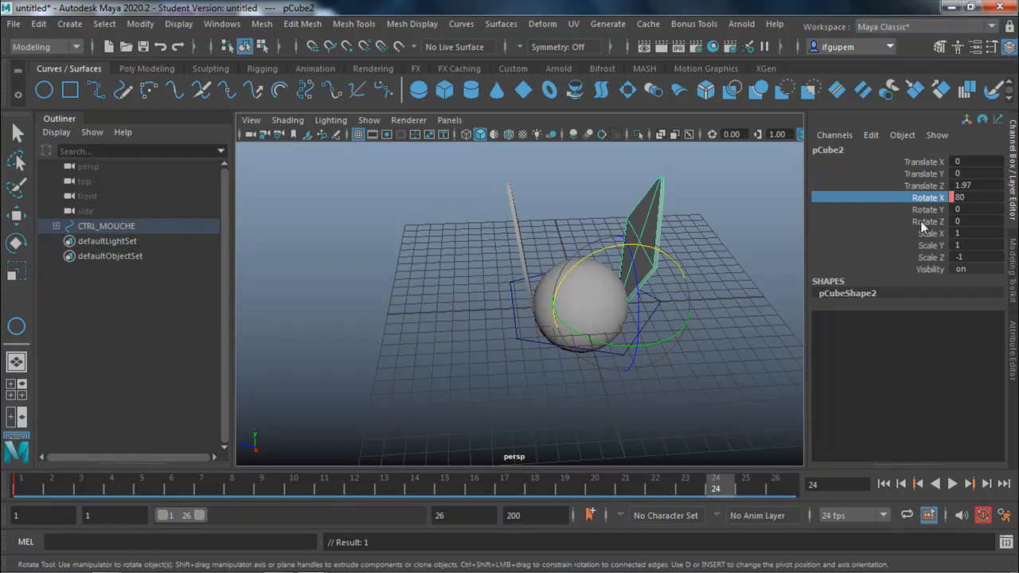
double_click(961, 198)
right_click(935, 197)
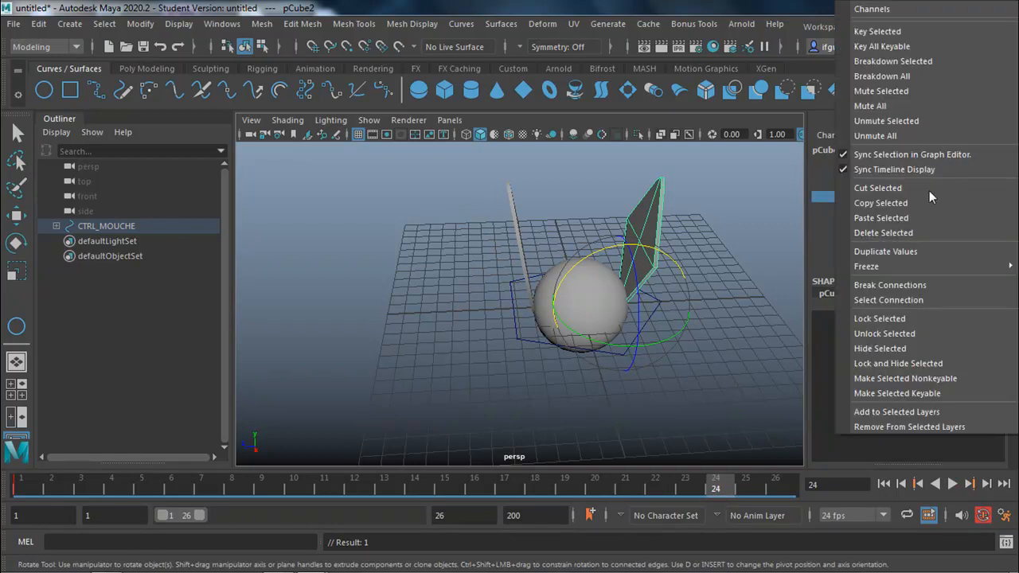
left_click(875, 31)
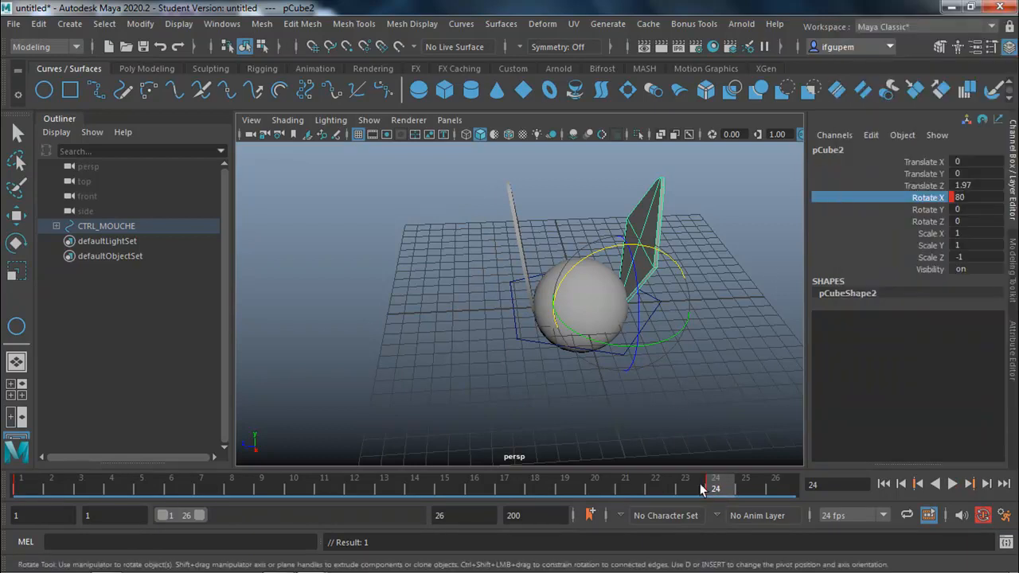
Set pCube2's Rotate X to -80 at frame 12 and play back the flapping of both wings
left_click_drag(699, 495, 354, 493)
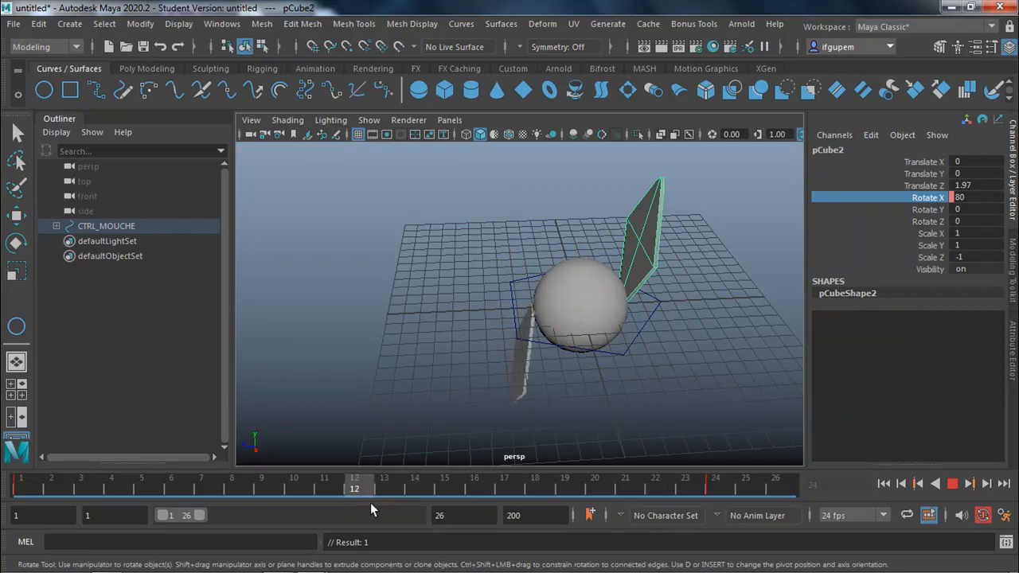
double_click(981, 199)
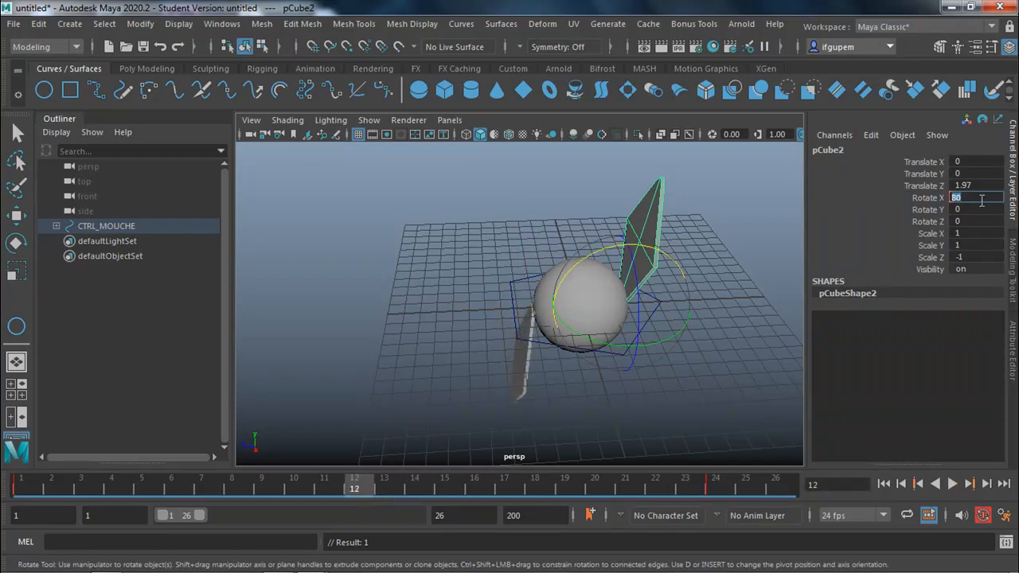
type("-80")
key("Return")
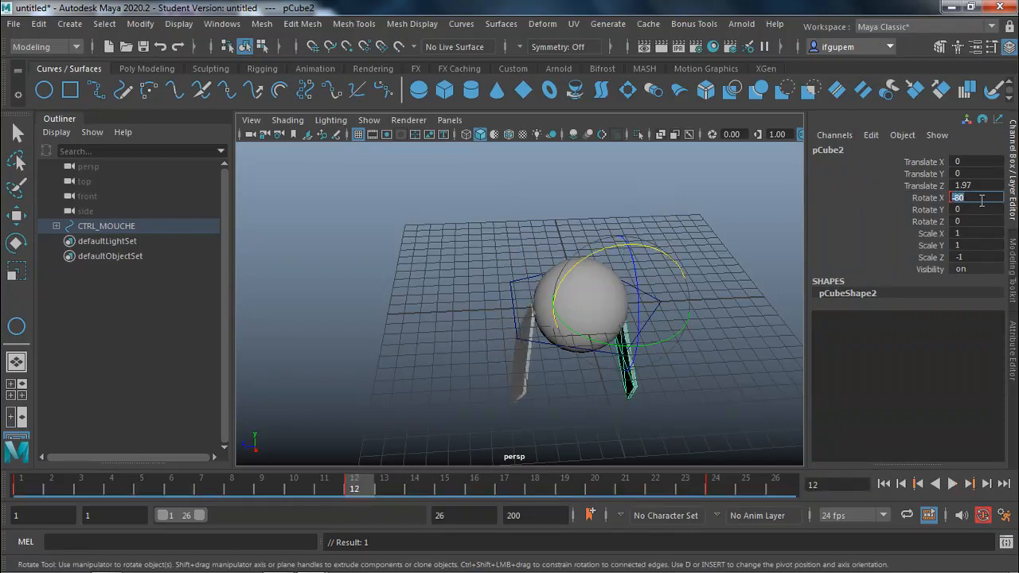
key("alt+v")
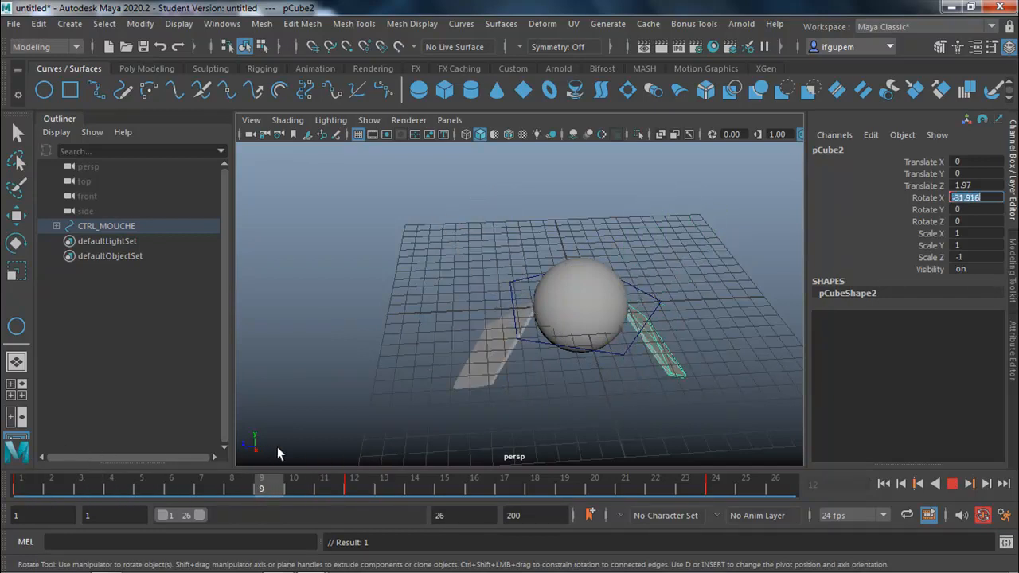
key("alt+v")
Select both wings, pCube1 and pCube2, and open their animation curves in the Graph Editor
left_click_drag(424, 437, 682, 377, "shift")
key("w")
left_click(222, 23)
mouse_move(238, 107)
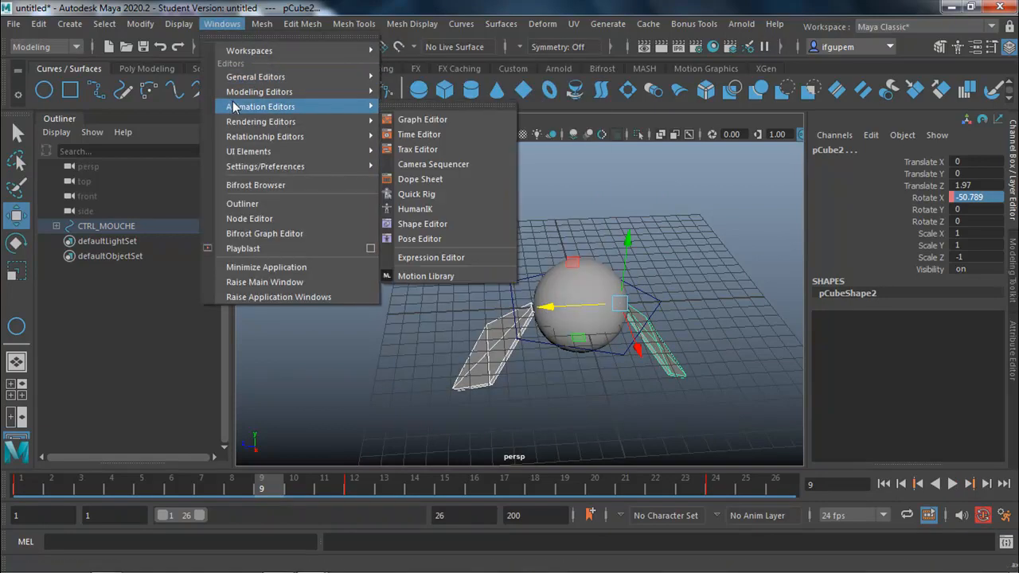
left_click(448, 119)
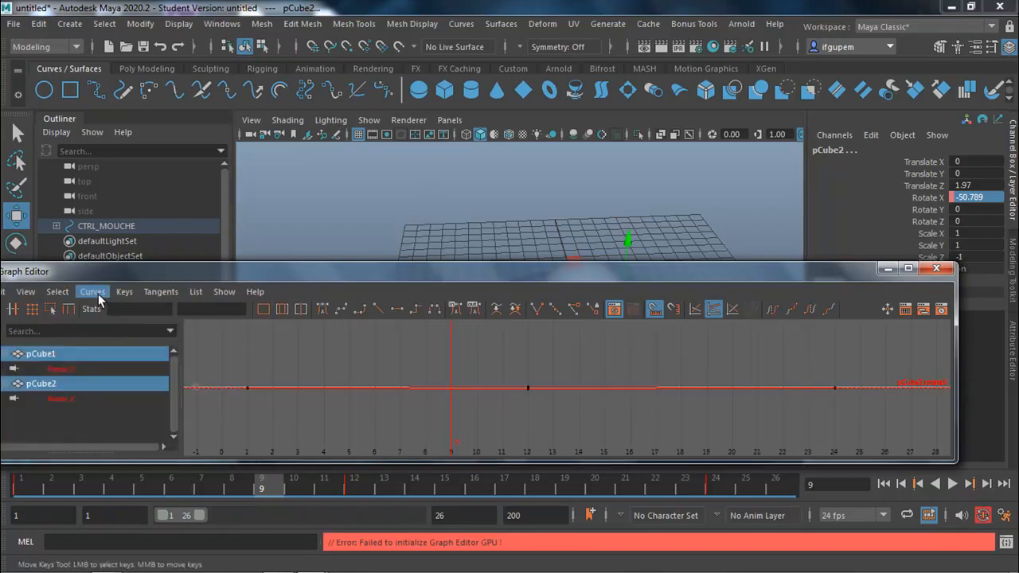
Set the post and pre infinity of both wings' Rotate X curves to Cycle, check the repeating curves, and minimize the Graph Editor
left_click(92, 291)
mouse_move(231, 223)
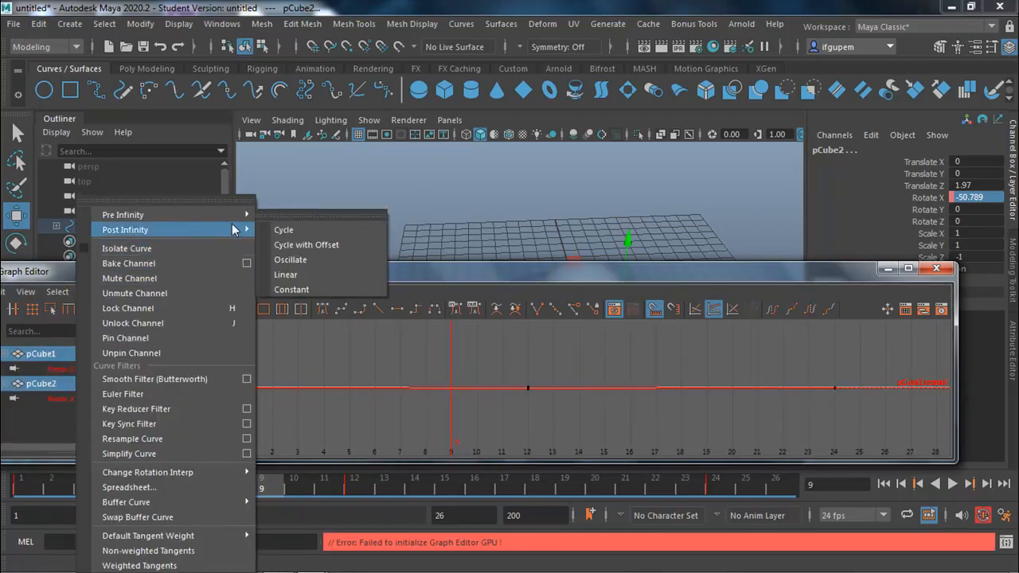
left_click(284, 230)
left_click(102, 293)
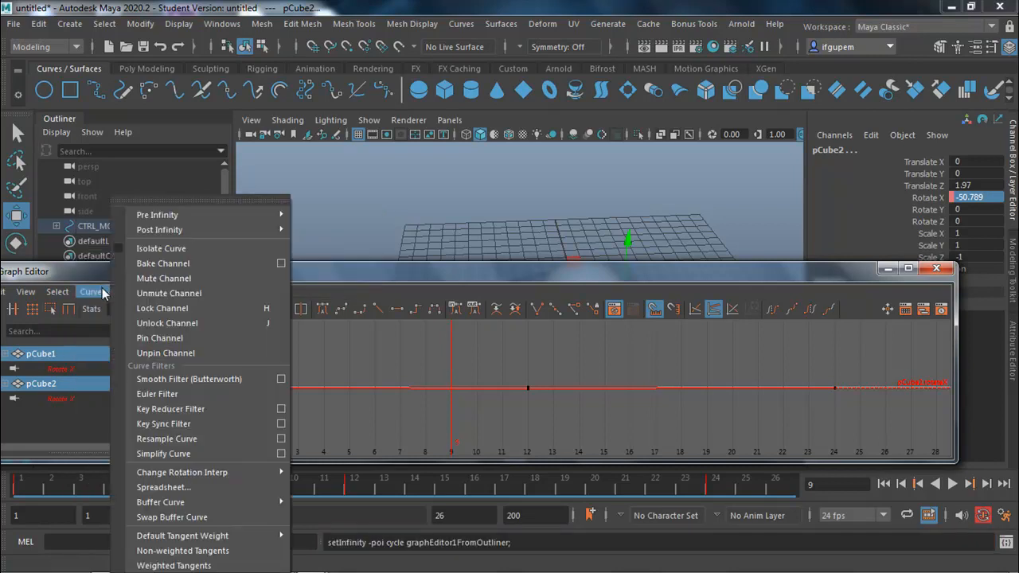
mouse_move(209, 213)
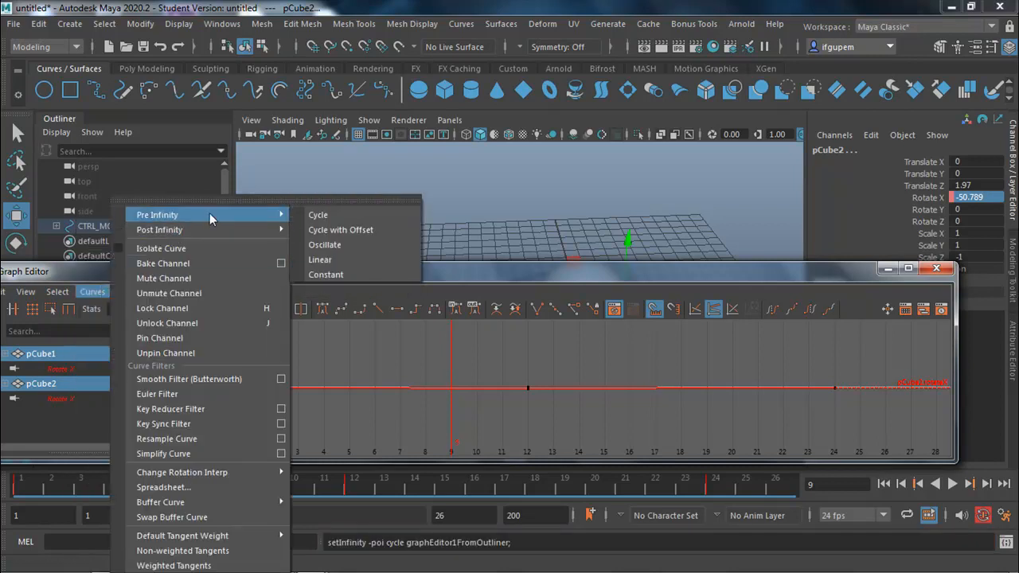
left_click(306, 216)
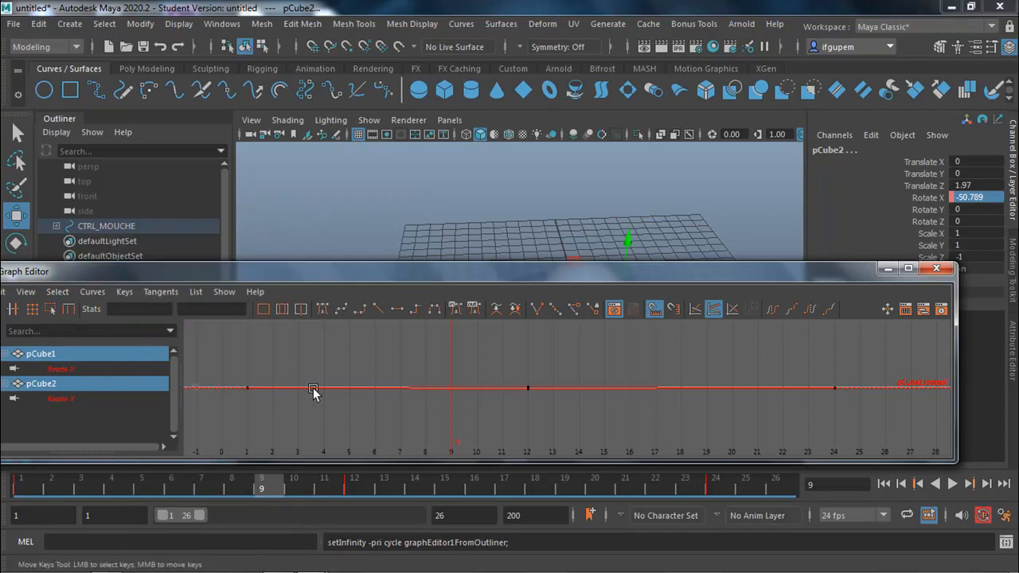
scroll(521, 361, "down", 6)
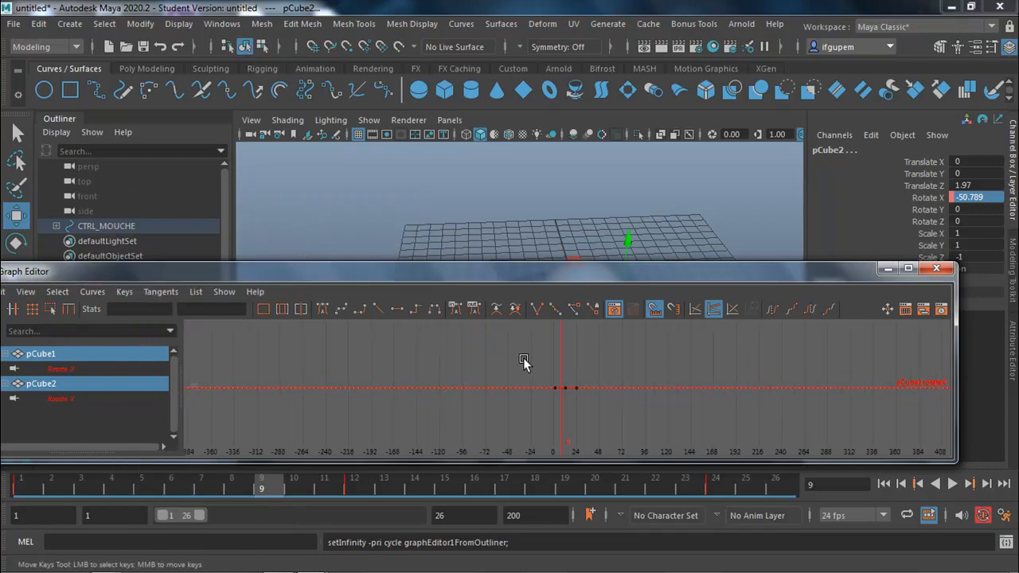
scroll(524, 360, "up", 6)
scroll(525, 363, "down", 4)
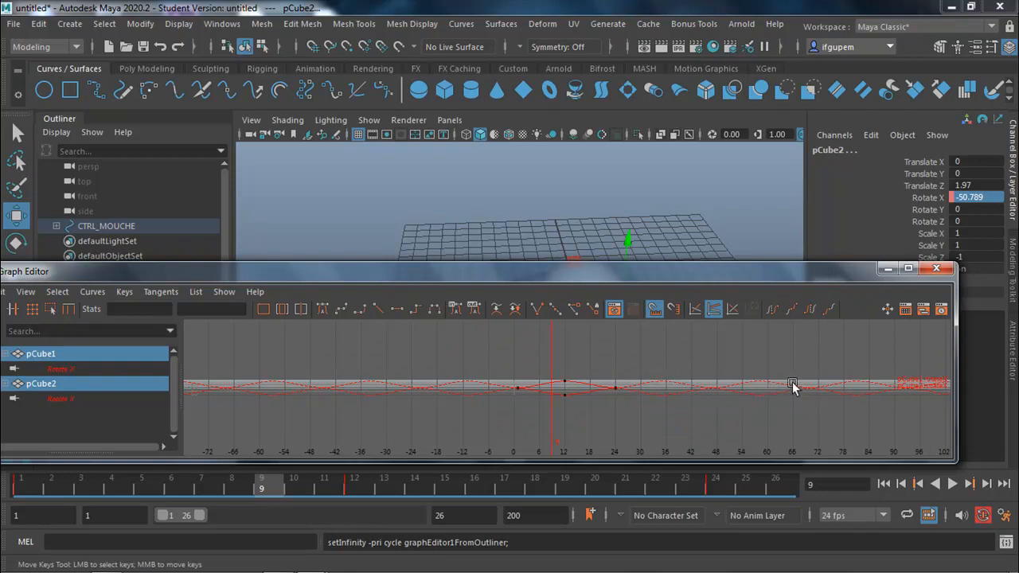
left_click(888, 269)
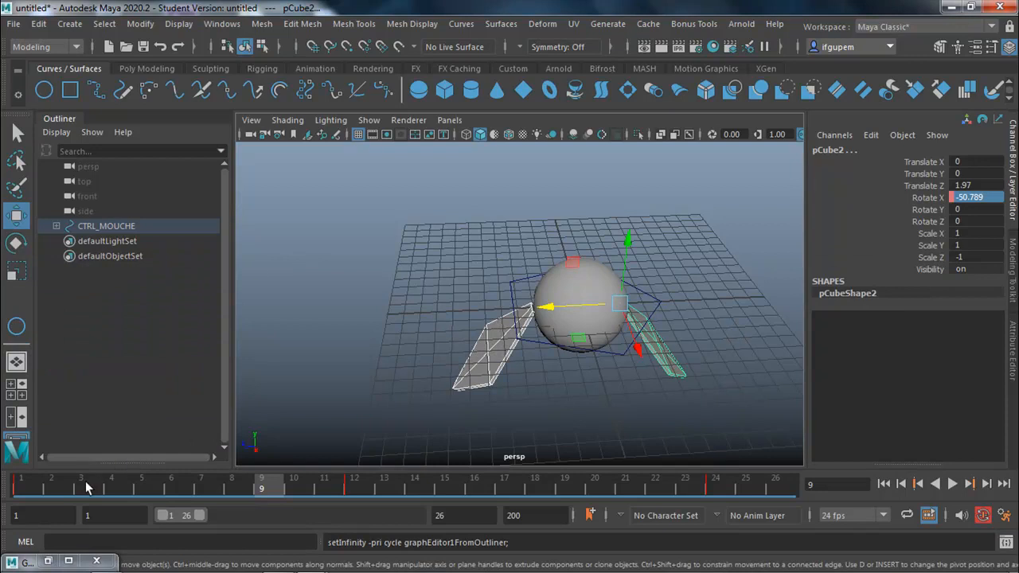
Extend the playback range to end at frame 146 and play back the looping wing flap
key("alt+v")
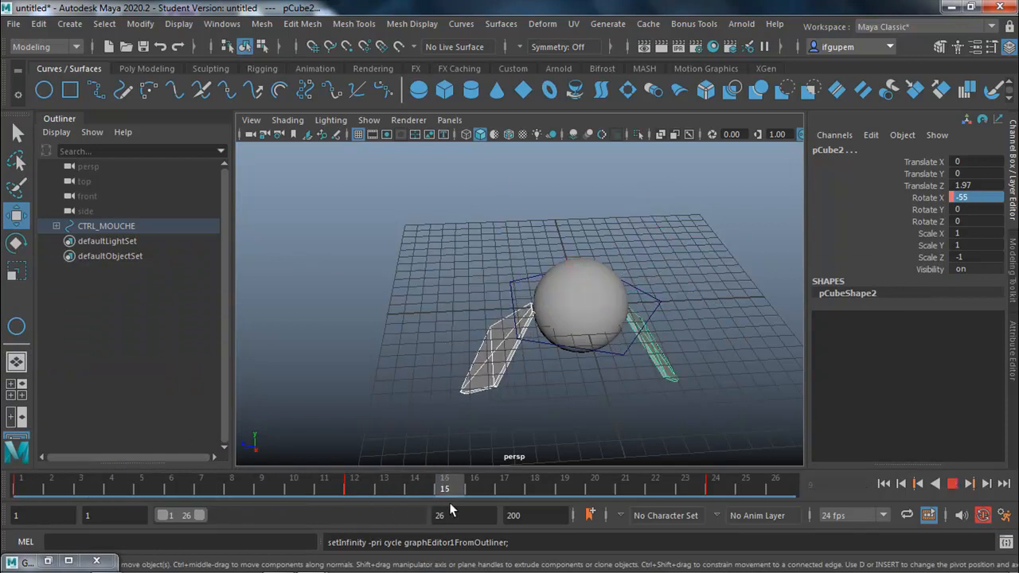
key("alt+v")
left_click_drag(198, 516, 350, 517)
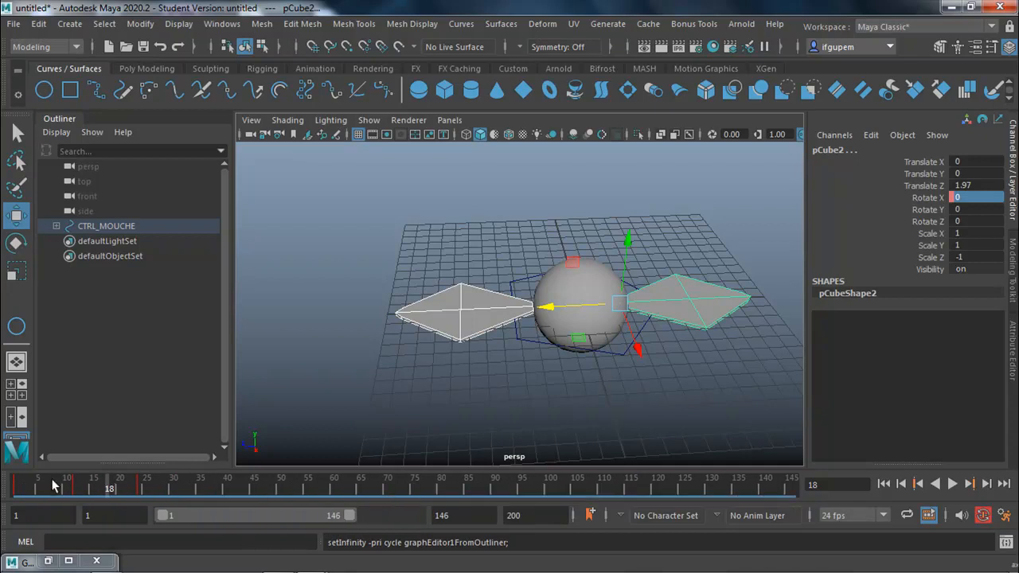
key("alt+v")
key("alt+v")
Select the CTRL_MOUCHE control curve and move the whole fly to about -3.1 in X and 0.54 in Z
scroll(483, 324, "down", 5)
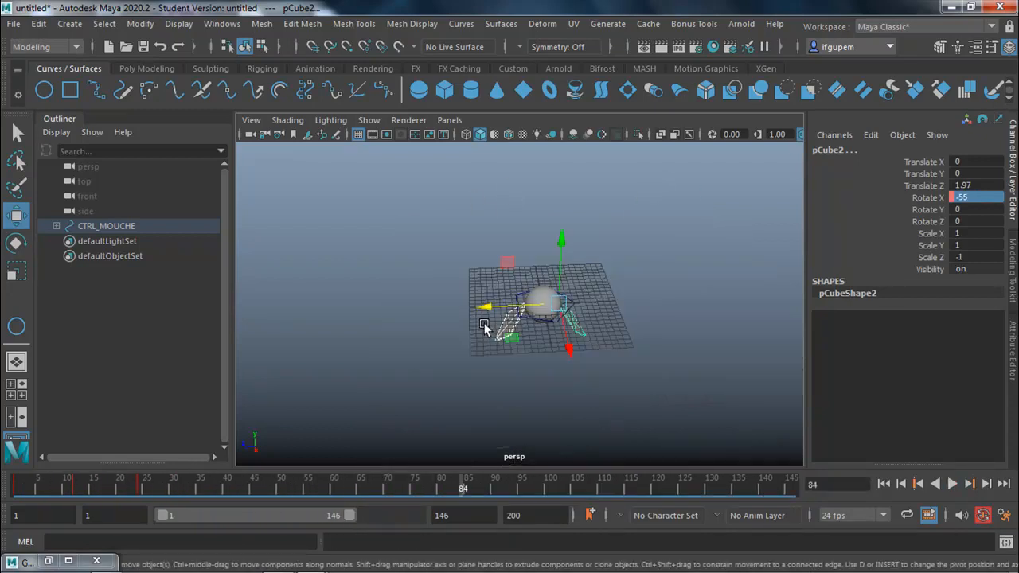
left_click(530, 327)
left_click(538, 317)
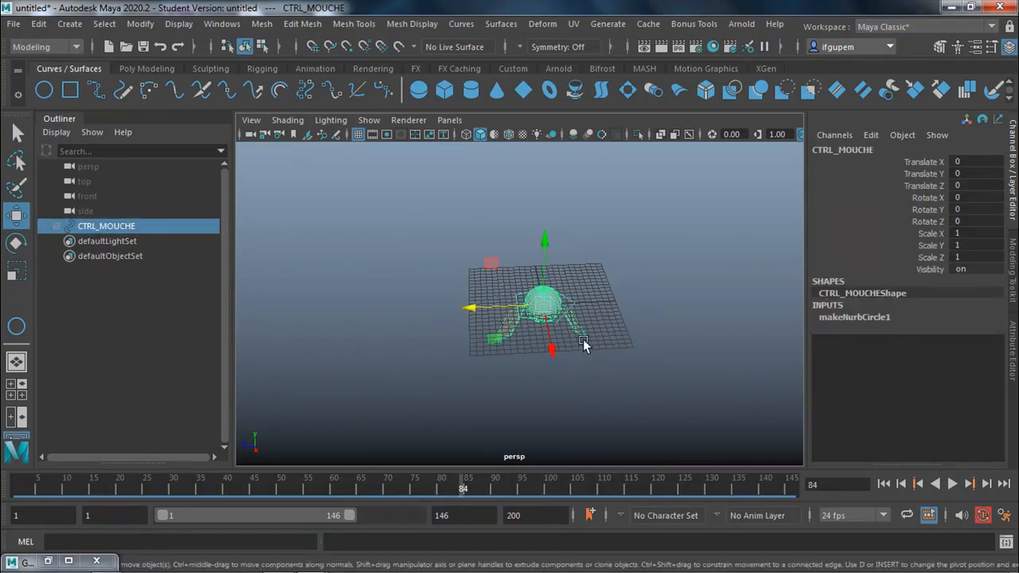
scroll(547, 344, "up", 3)
left_click(535, 346)
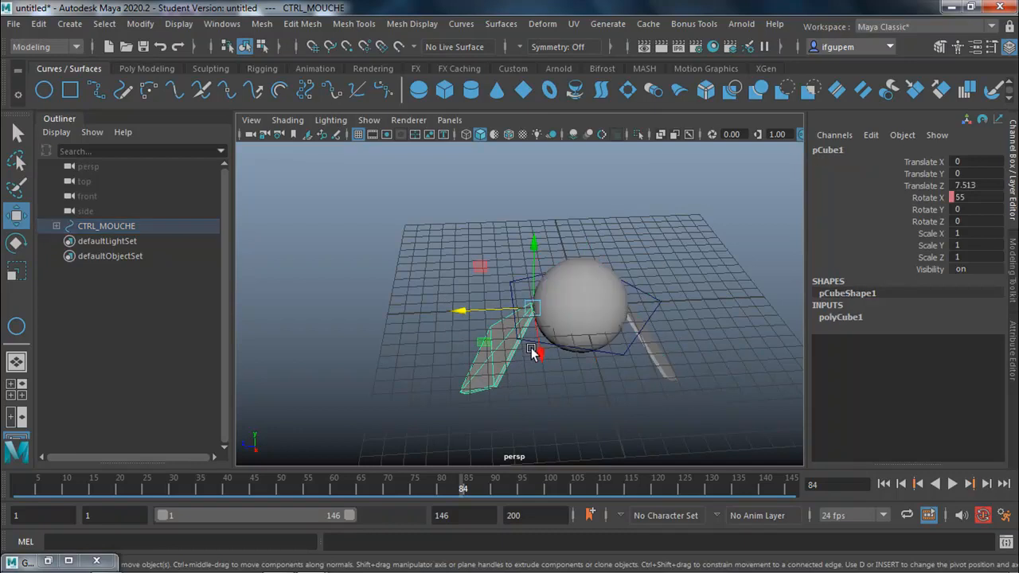
key("Up")
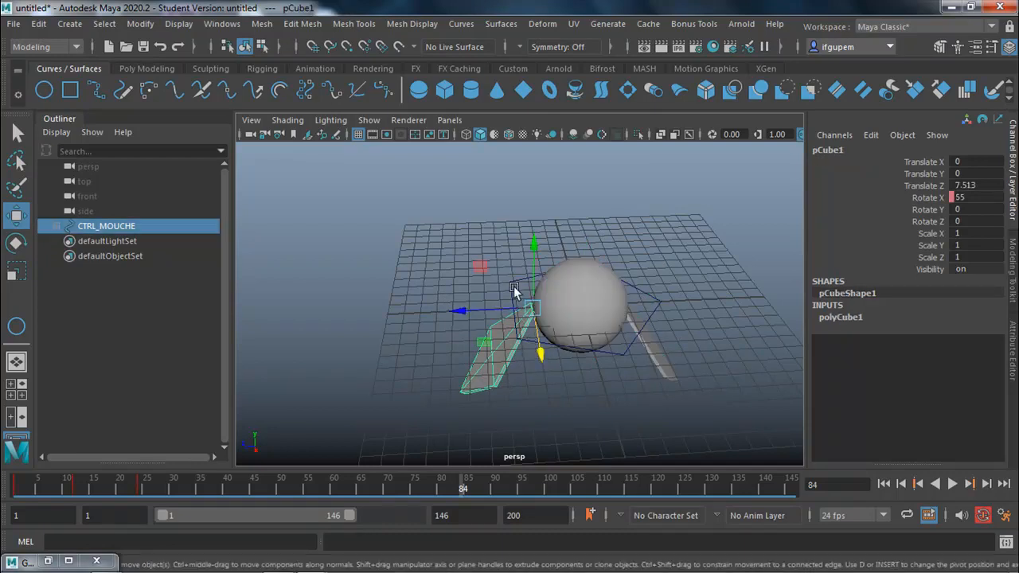
left_click(502, 272)
left_click(514, 291)
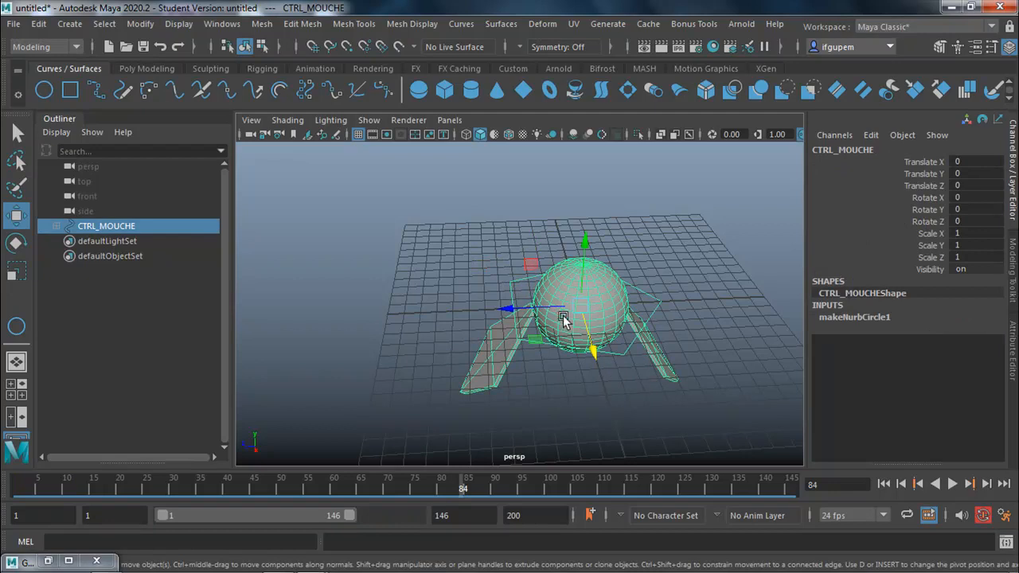
left_click_drag(537, 338, 538, 301)
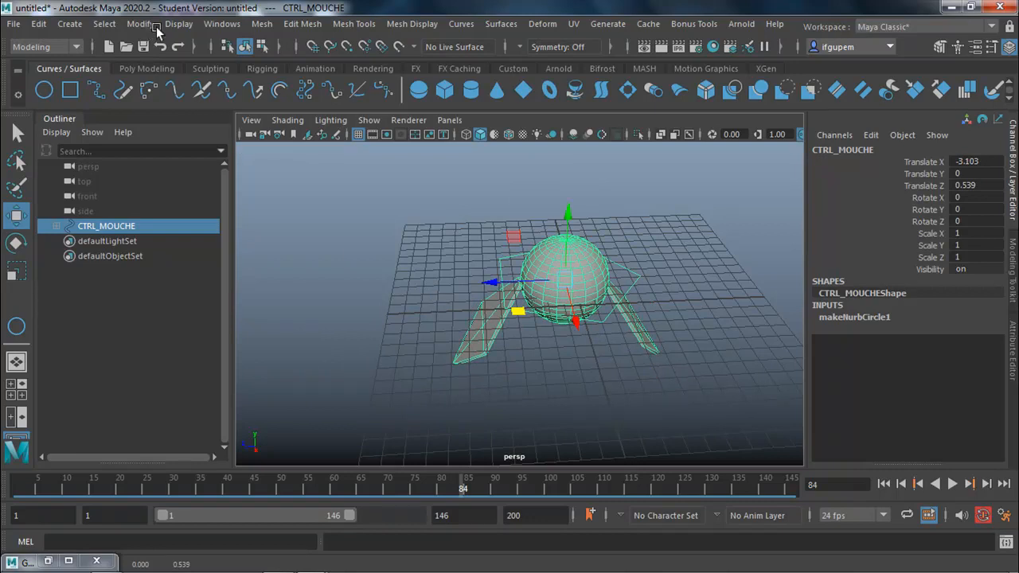
Draw a looping flight path in the top view with the CV Curve Tool, starting beside the fly and ending near its starting point
left_click(309, 188)
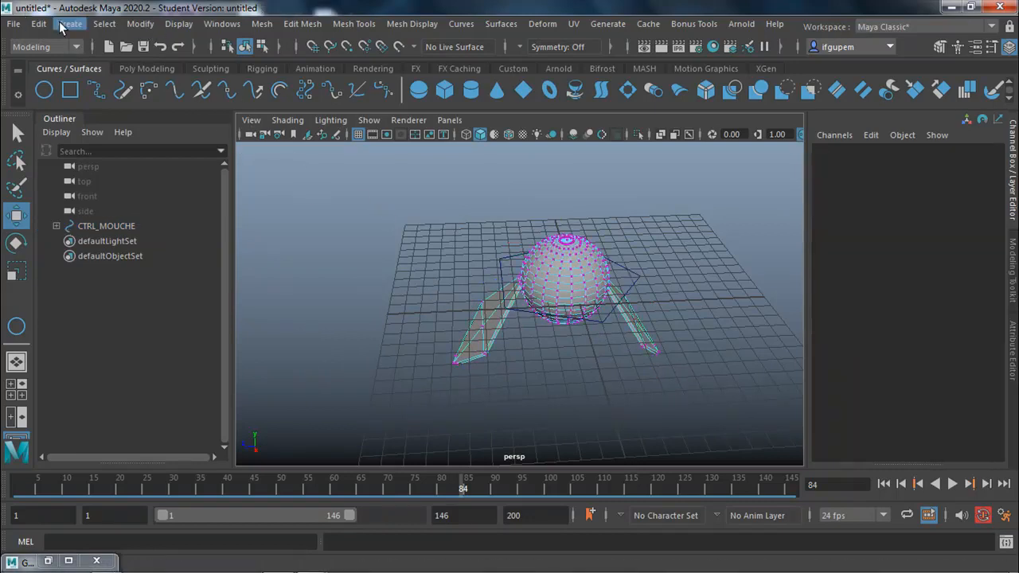
left_click(64, 24)
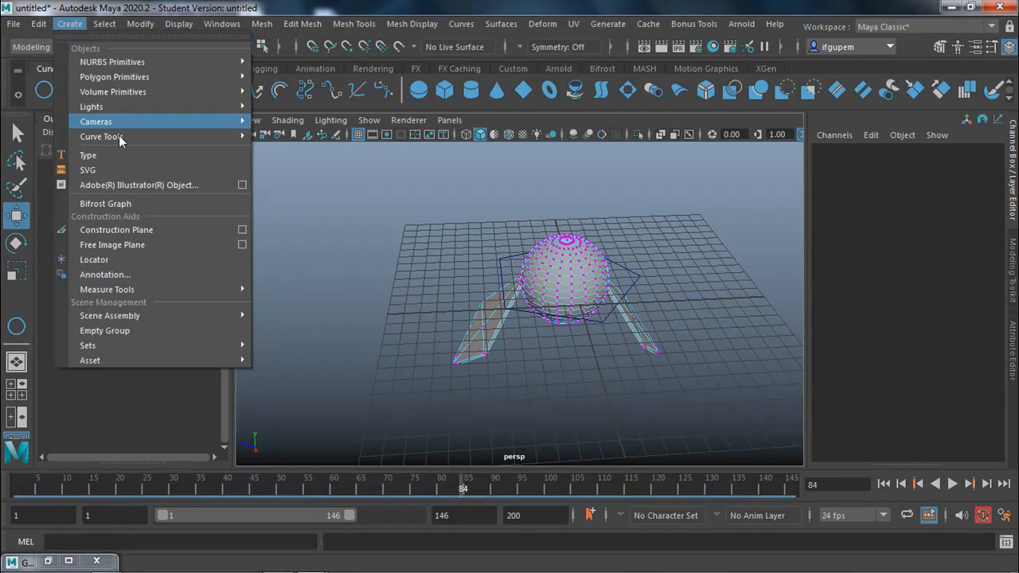
mouse_move(118, 137)
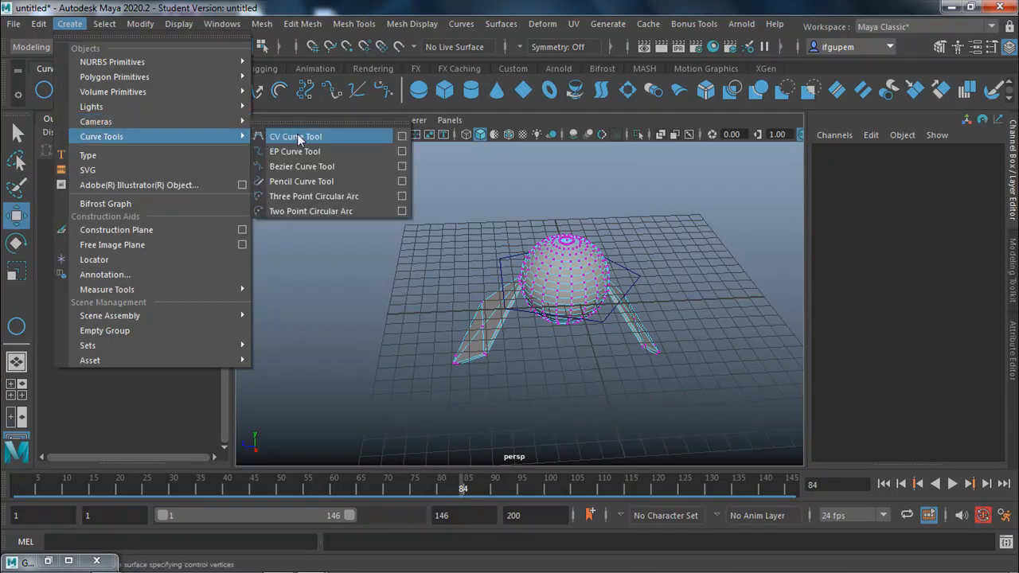
left_click(297, 135)
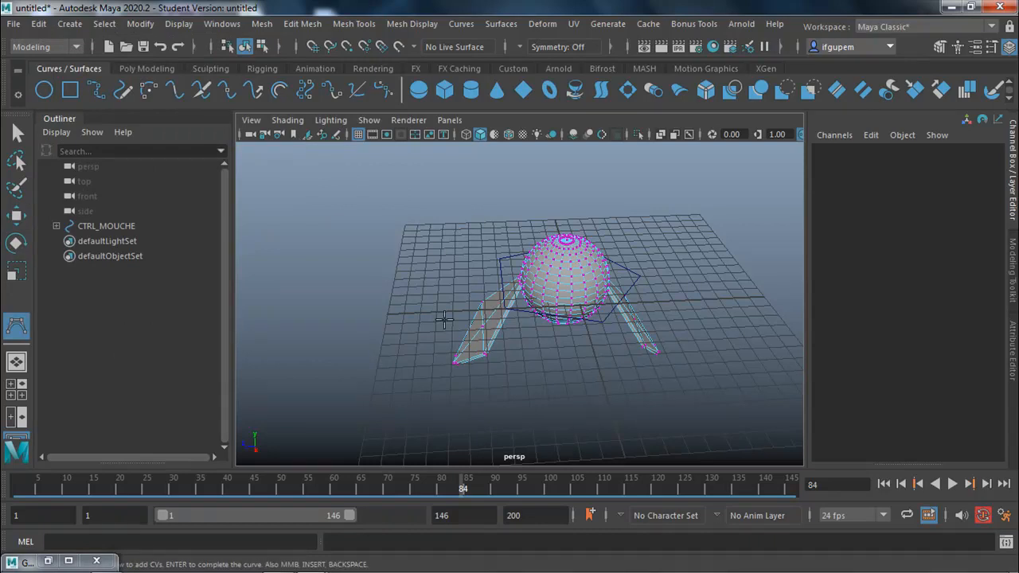
scroll(489, 318, "down", 5)
key("space")
key("space")
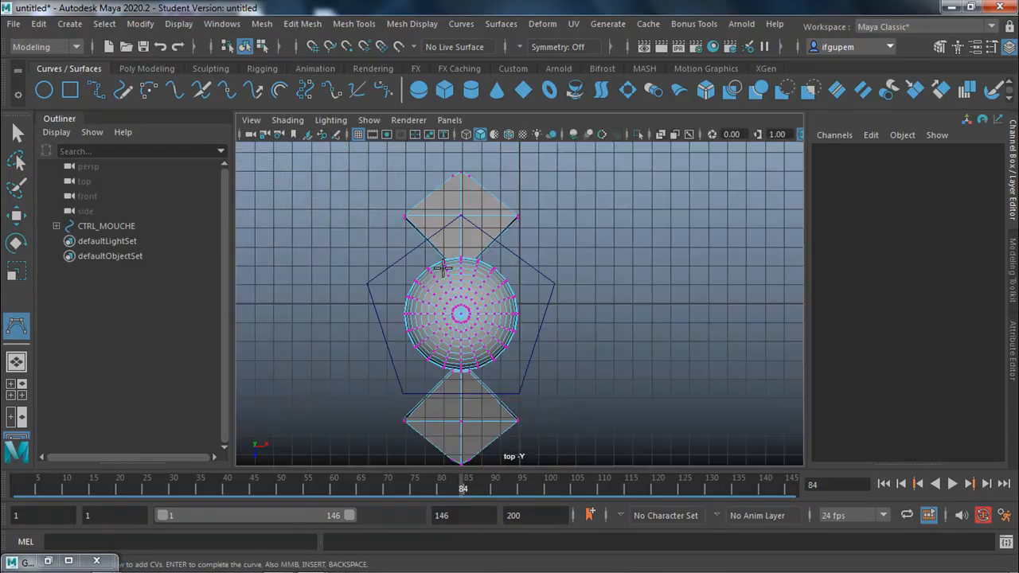
scroll(443, 270, "down", 5)
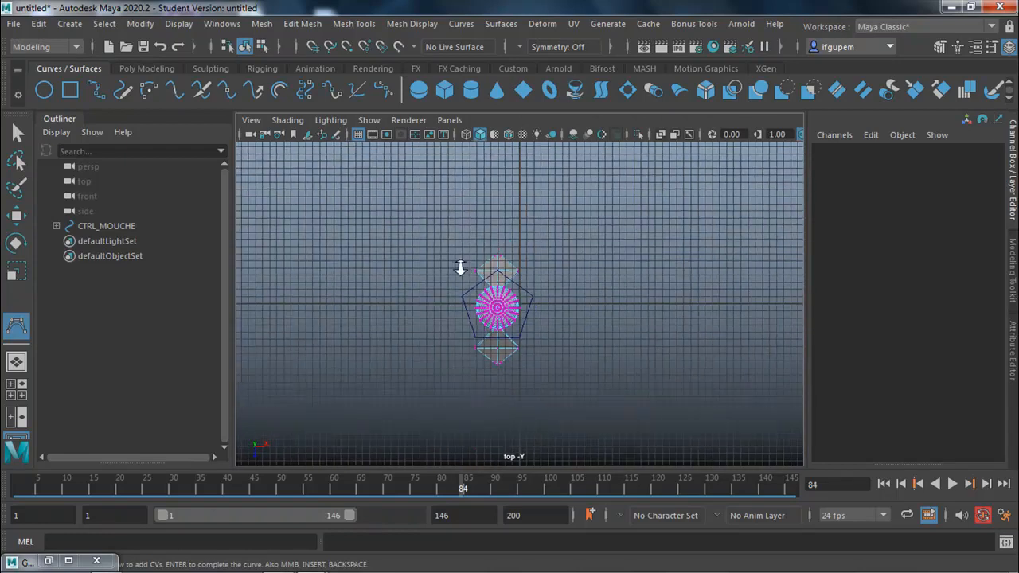
scroll(544, 298, "down", 2)
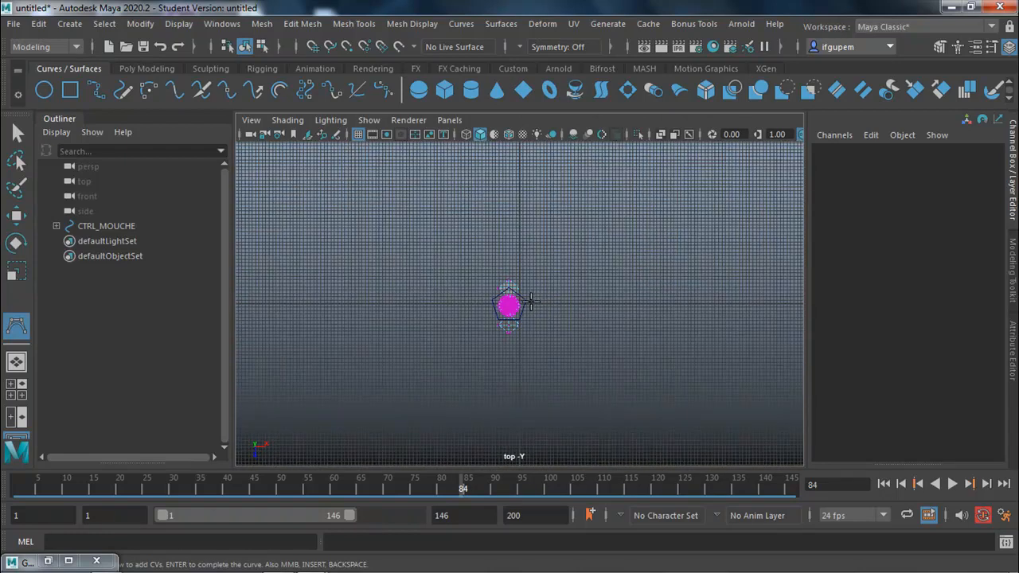
left_click(531, 302)
left_click(596, 248)
left_click(665, 214)
left_click(733, 286)
left_click(699, 385)
left_click(563, 398)
left_click(562, 354)
left_click(639, 288)
left_click(655, 168)
left_click(595, 186)
left_click(541, 200)
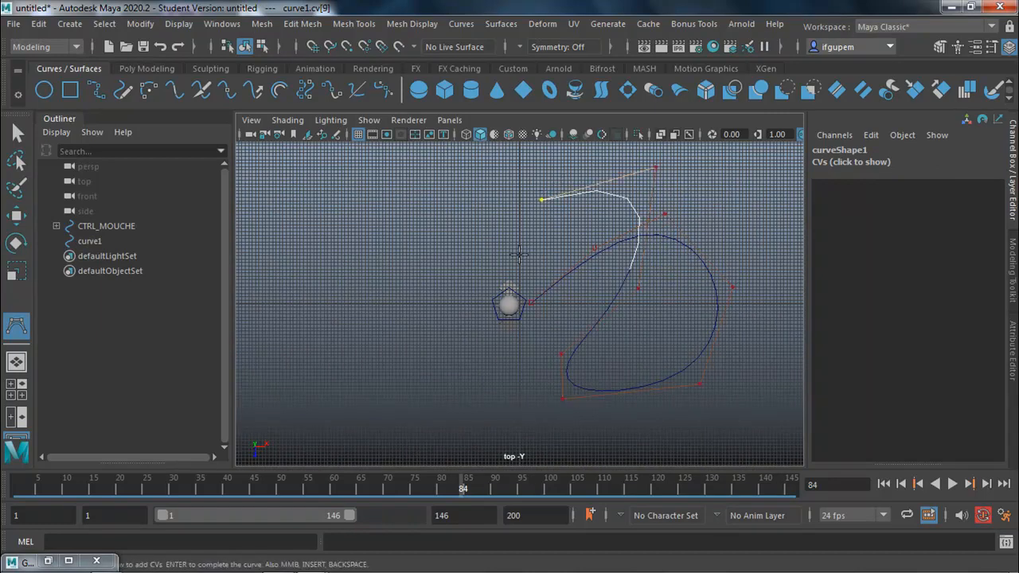
left_click(571, 326)
left_click(521, 365)
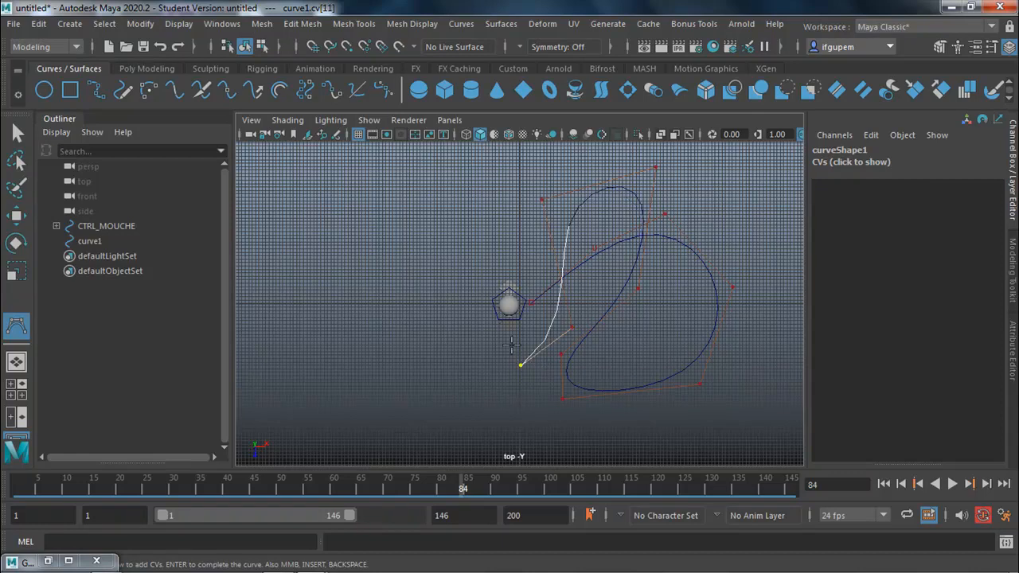
left_click(479, 319)
left_click(522, 301)
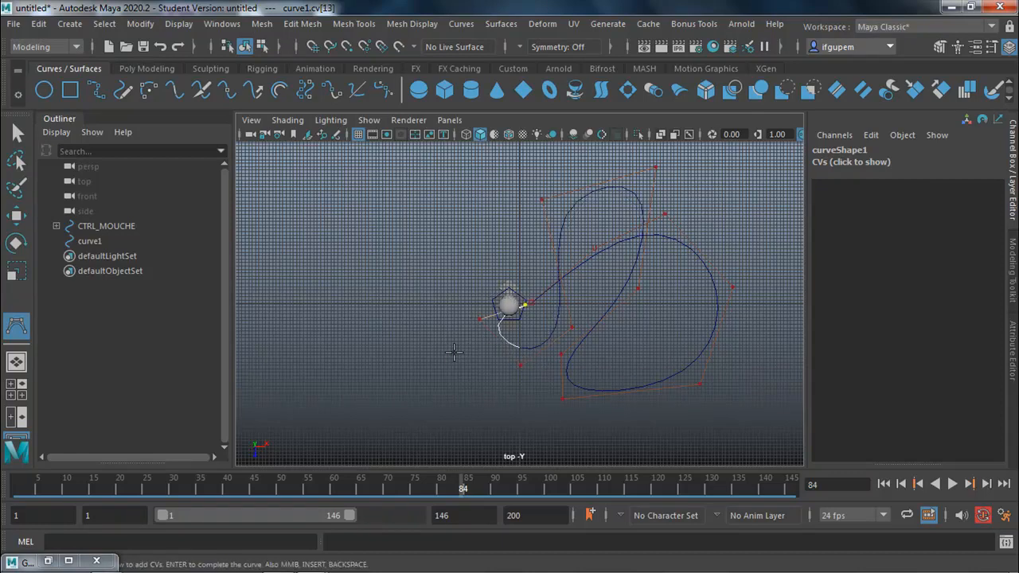
Finish curve1 and, with point snapping on, snap its last control vertex onto its first one to close the path
scroll(509, 319, "up", 10)
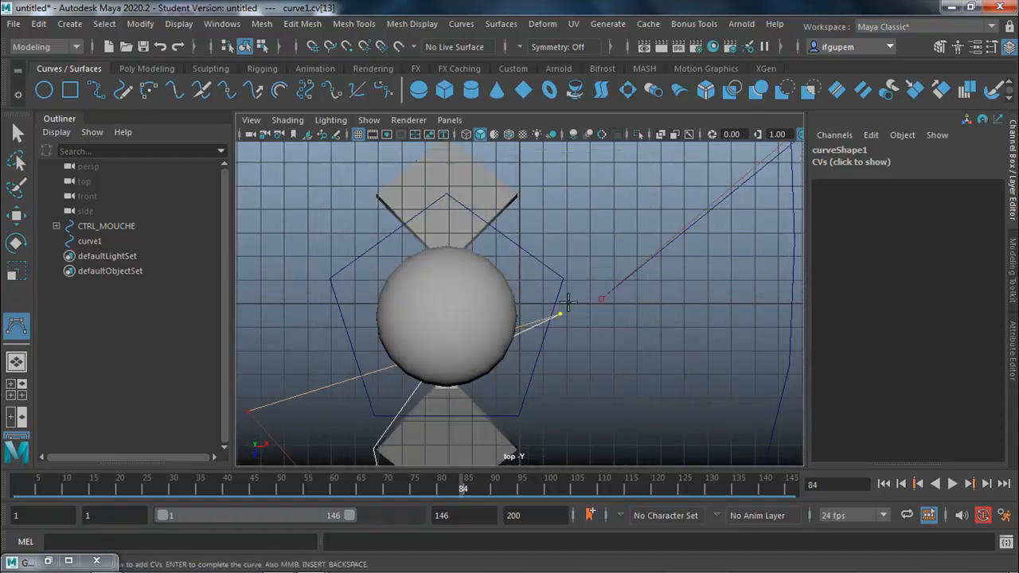
left_click(352, 49)
key("w")
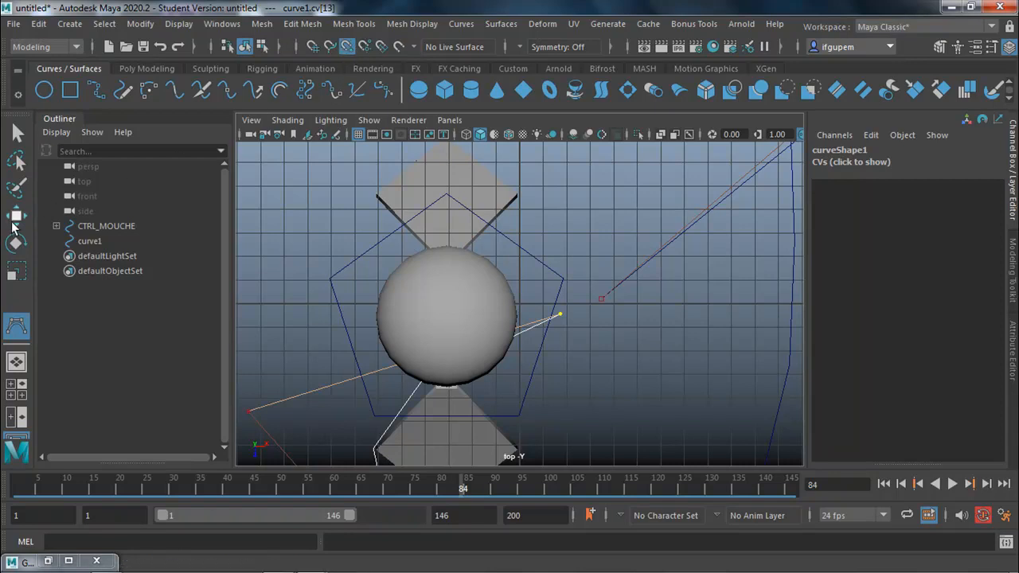
left_click(110, 242)
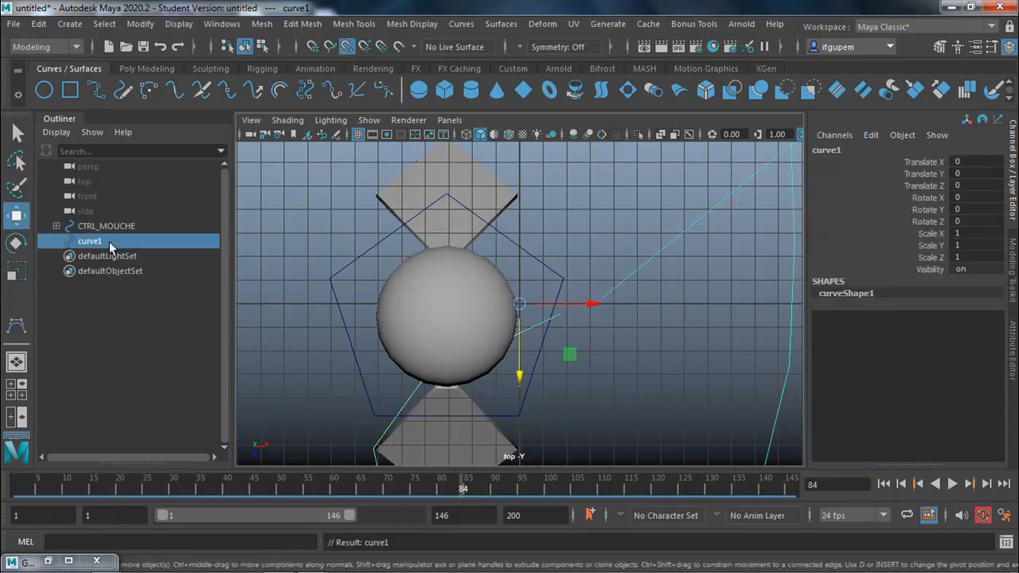
left_click(548, 318)
right_click(548, 319)
right_click_drag(548, 319, 480, 197)
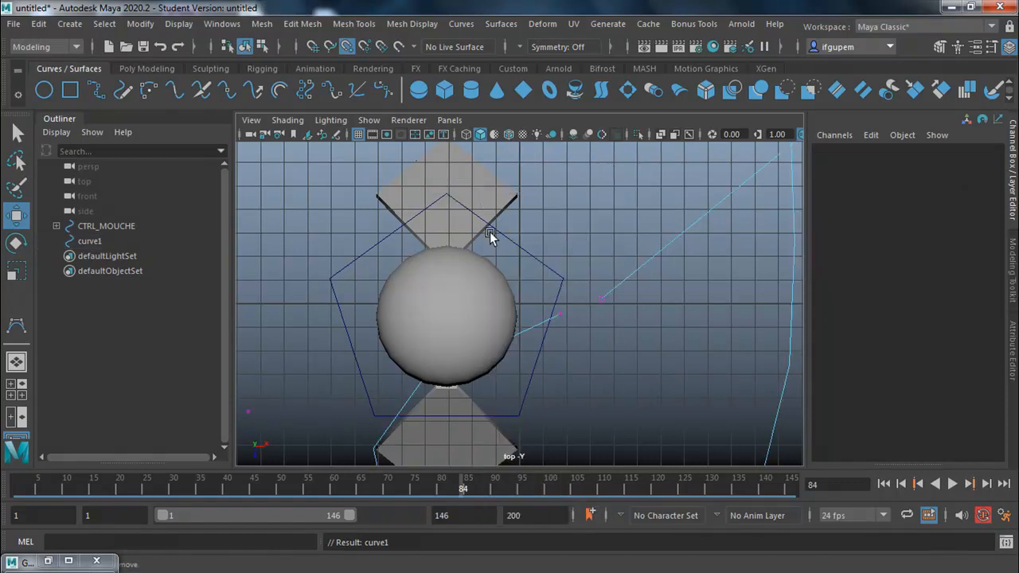
left_click(561, 315)
left_click_drag(563, 317, 602, 297)
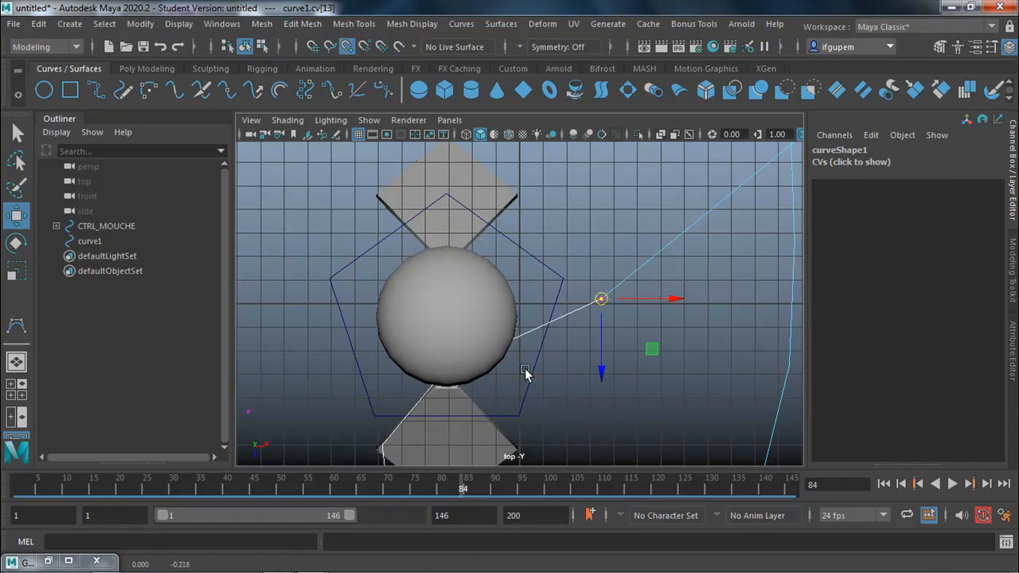
Snap curve1's second-to-last control vertex to the side corner of the nearby wing to reshape the path's end, and clear the selection
scroll(350, 406, "down", 3)
left_click_drag(336, 338, 373, 416)
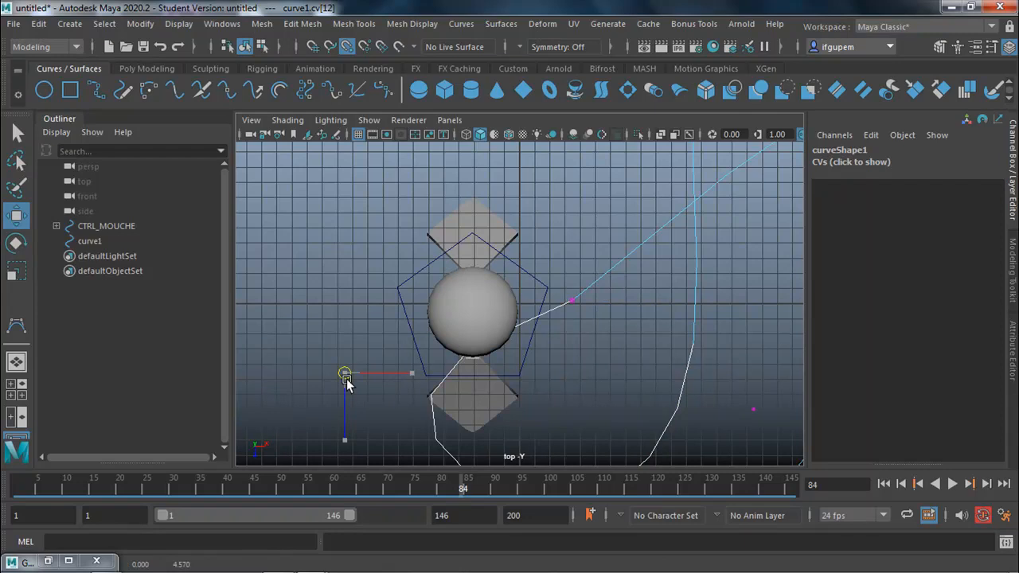
left_click_drag(399, 423, 410, 440)
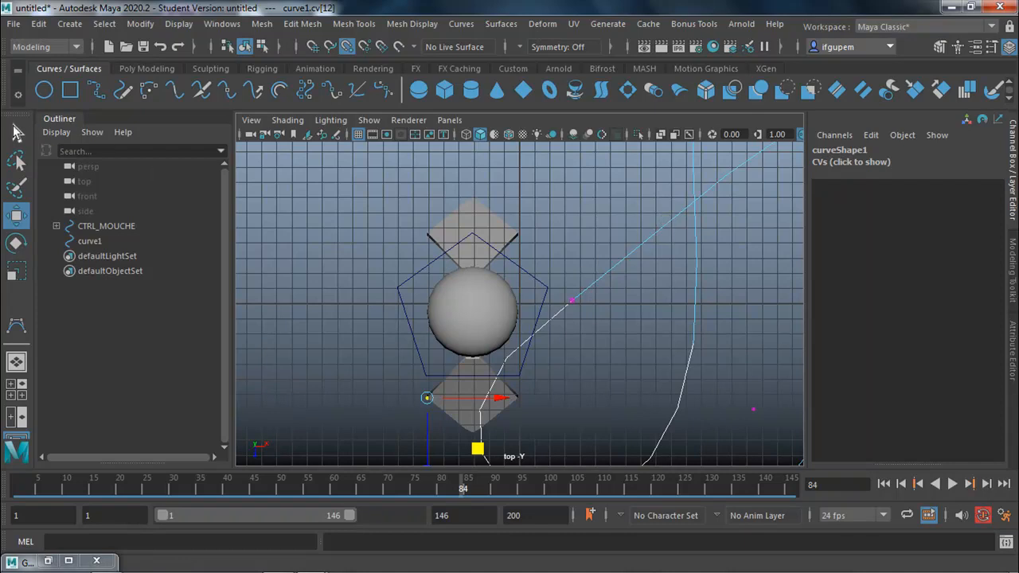
key("q")
left_click(316, 225)
Examine the closed flight path and its height relative to the fly from the top and perspective views
scroll(373, 260, "down", 8)
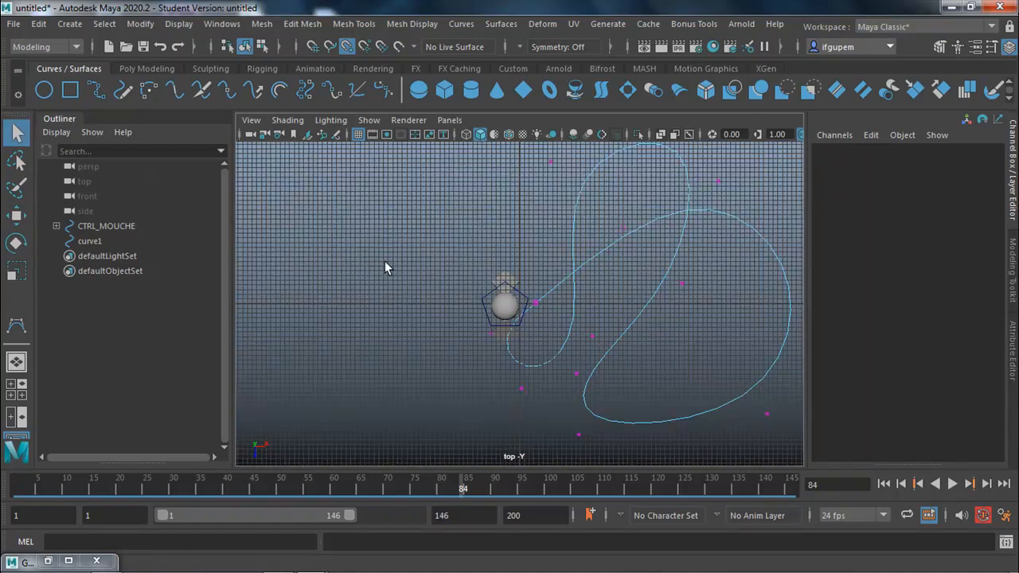
scroll(557, 291, "down", 3)
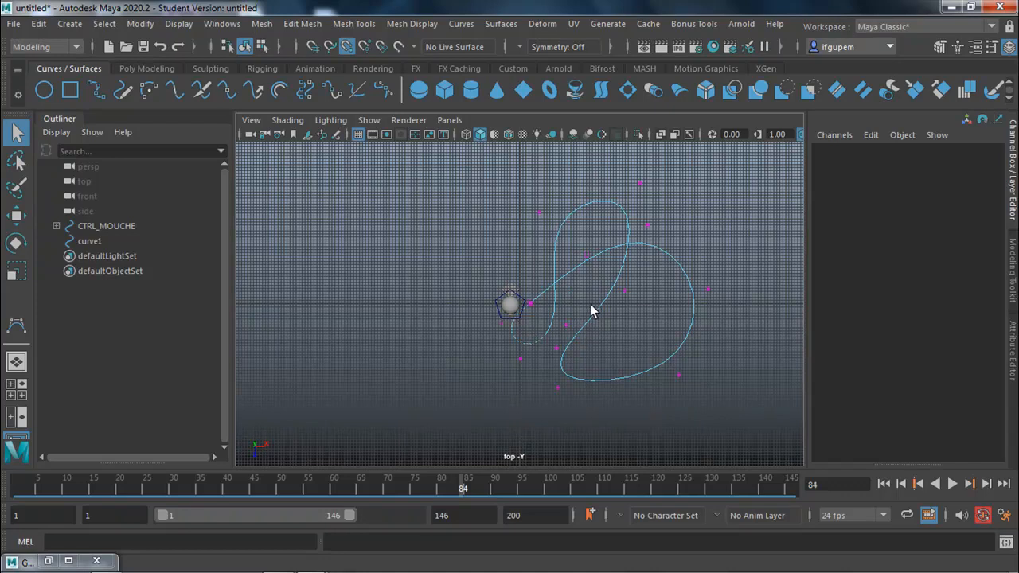
key("space")
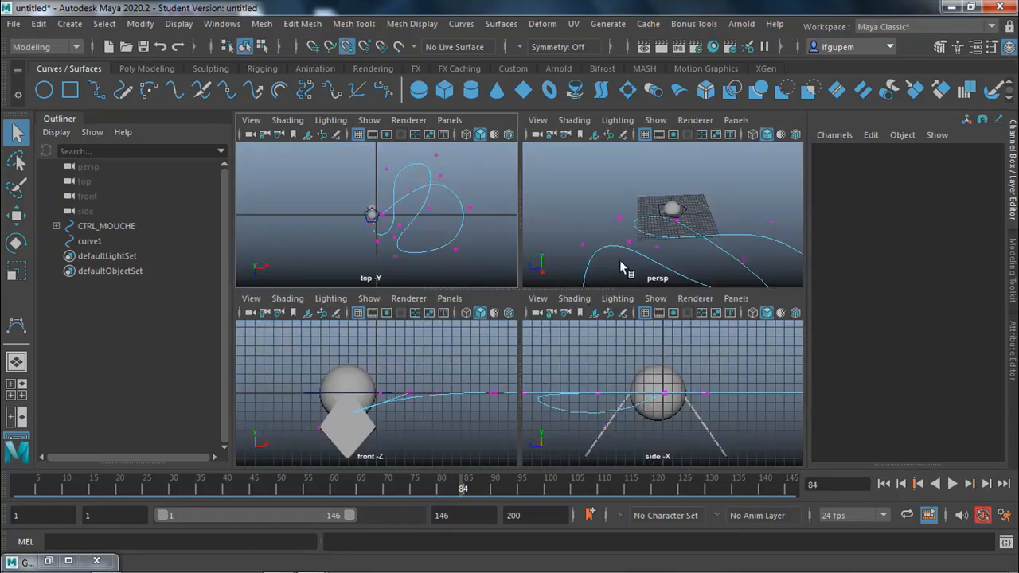
key("space")
scroll(626, 254, "down", 3)
key("space")
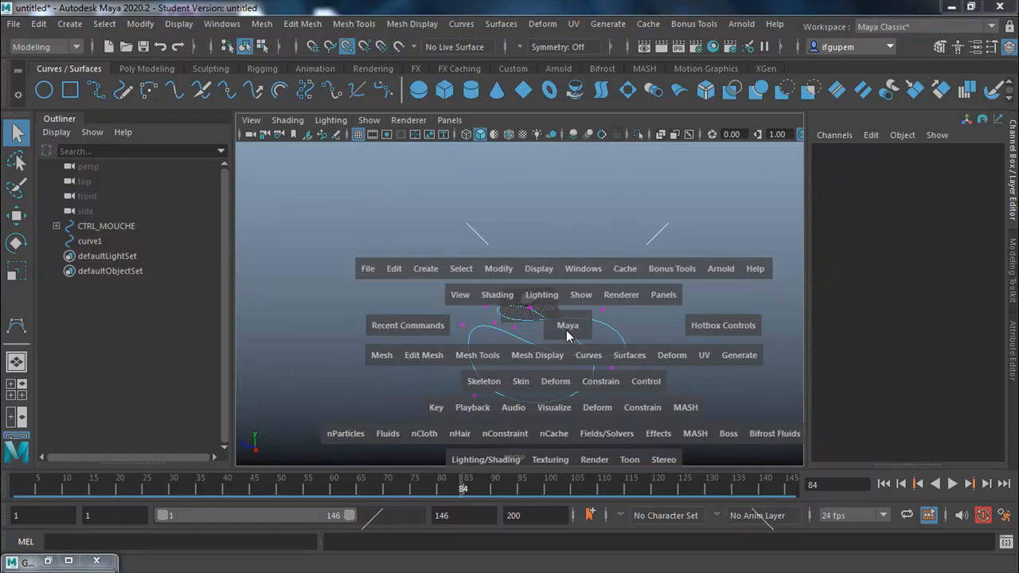
left_click_drag(583, 290, 568, 324)
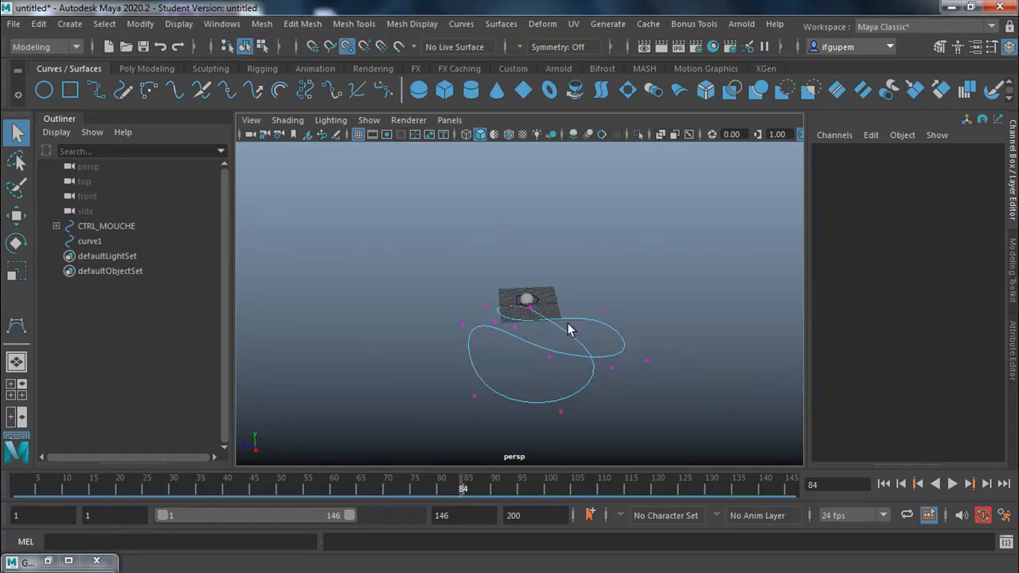
middle_click_drag(536, 371, 483, 368, "alt")
left_click_drag(560, 305, 664, 312, "alt")
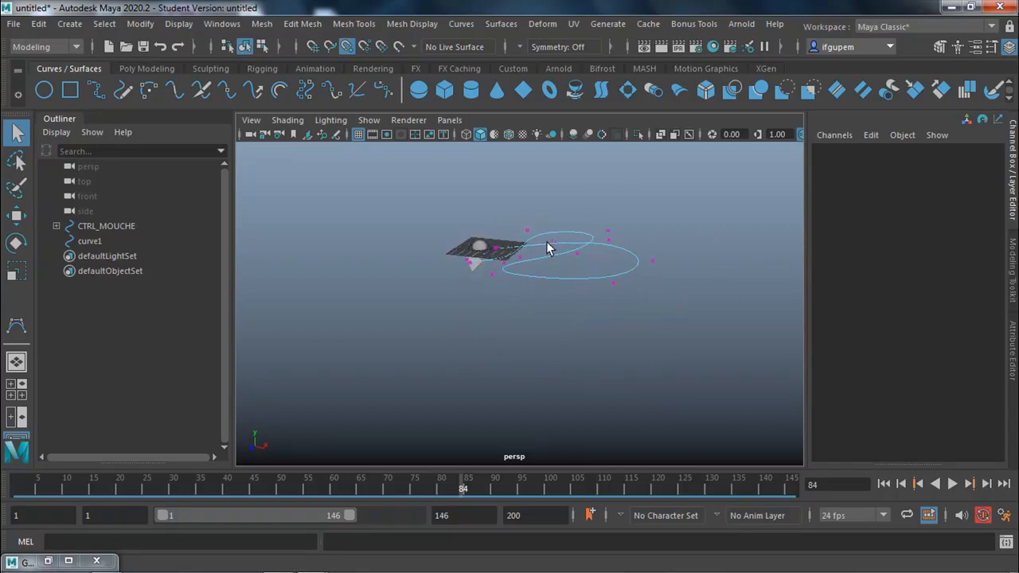
scroll(547, 242, "up", 3)
scroll(548, 245, "down", 3)
scroll(598, 245, "up", 1)
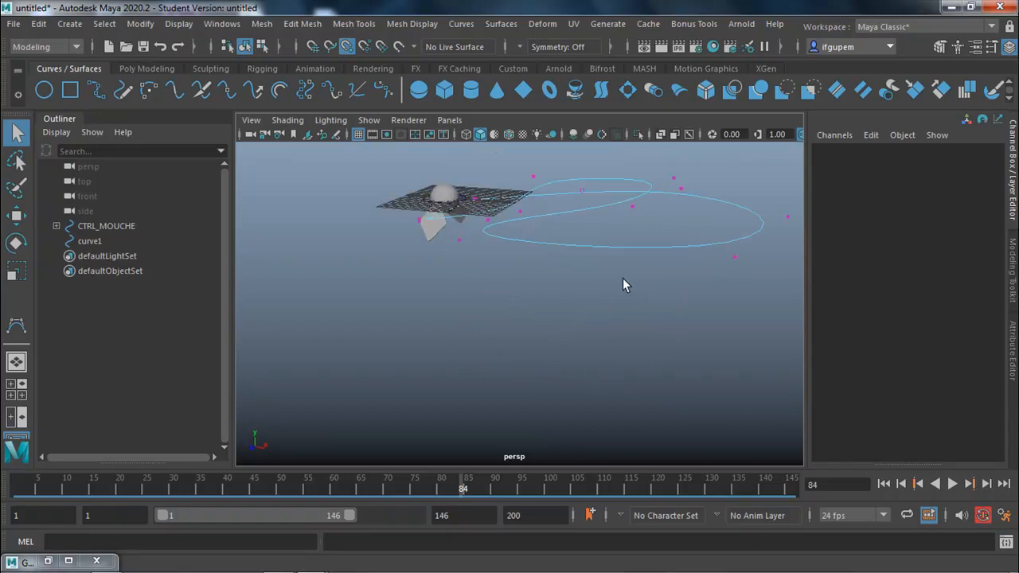
Lower control point cv[4] at the far end of the flight-path curve's large loop
left_click_drag(760, 230, 757, 231)
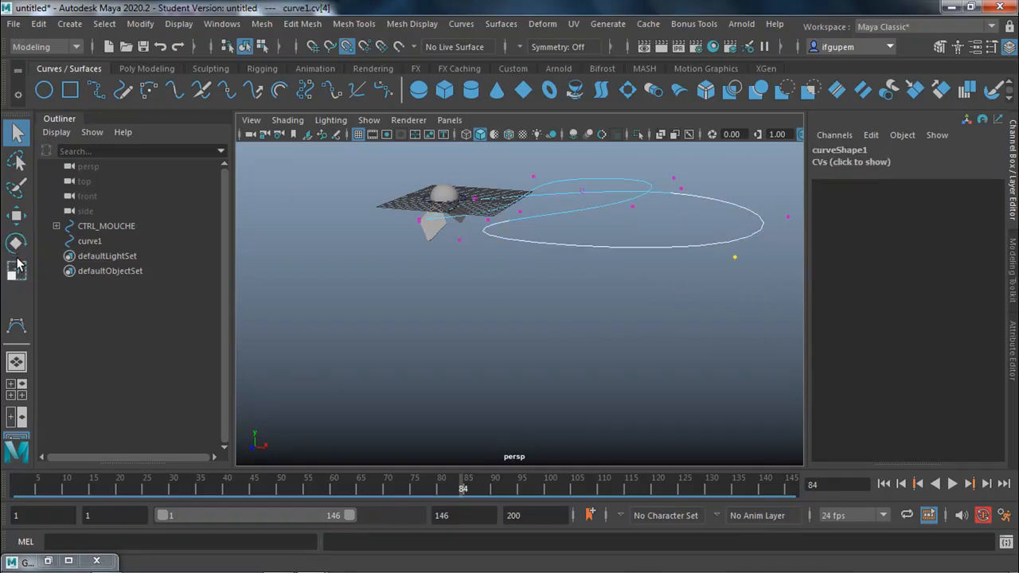
left_click(17, 215)
left_click_drag(746, 225, 734, 254)
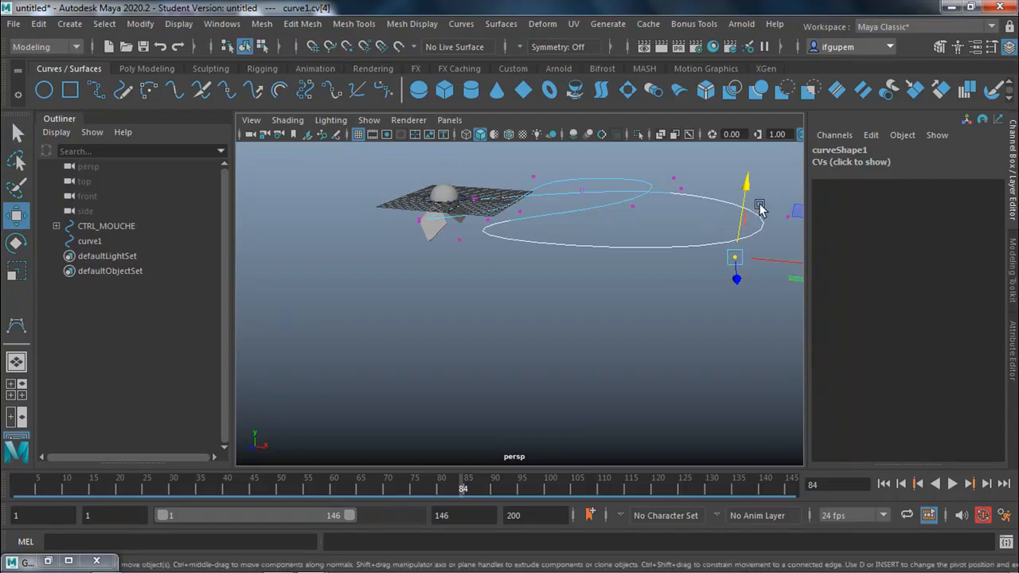
left_click_drag(749, 201, 659, 109)
left_click_drag(576, 269, 509, 206, "alt")
left_click(506, 195)
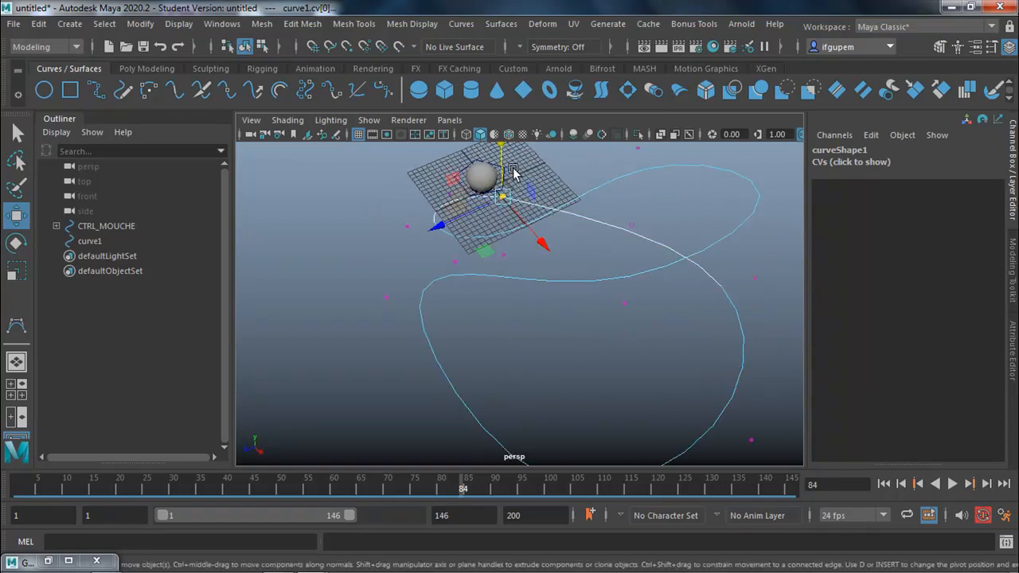
left_click_drag(499, 167, 569, 257)
key("ctrl+z")
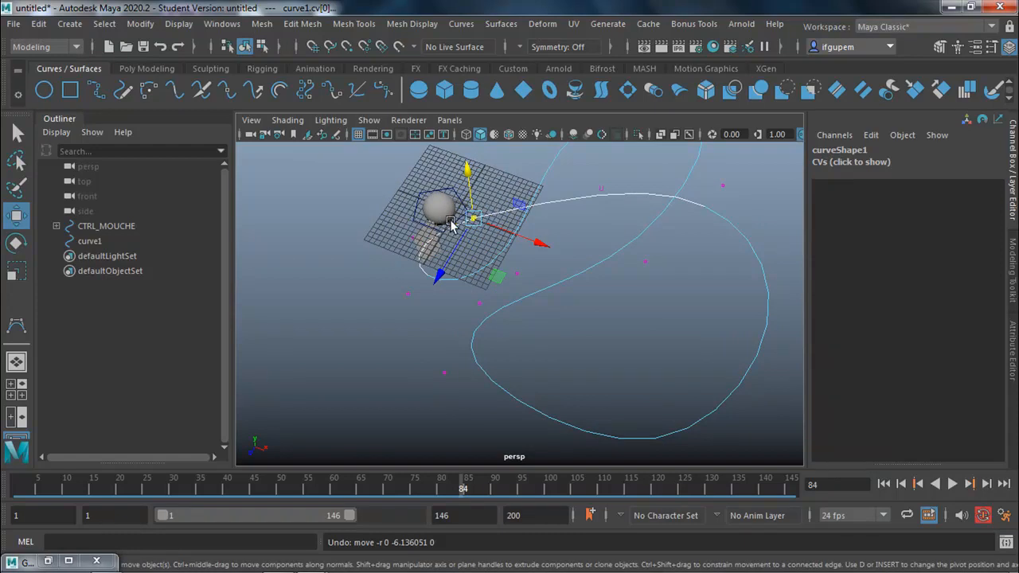
Lower control points cv[6] and cv[2] of the flight-path curve to vary its height
left_click(479, 303)
mouse_move(480, 303)
left_mouse_down("alt")
mouse_move(539, 191)
mouse_move(523, 199)
mouse_move(497, 306)
left_mouse_up("alt")
left_click_drag(496, 307, 305, 327, "alt")
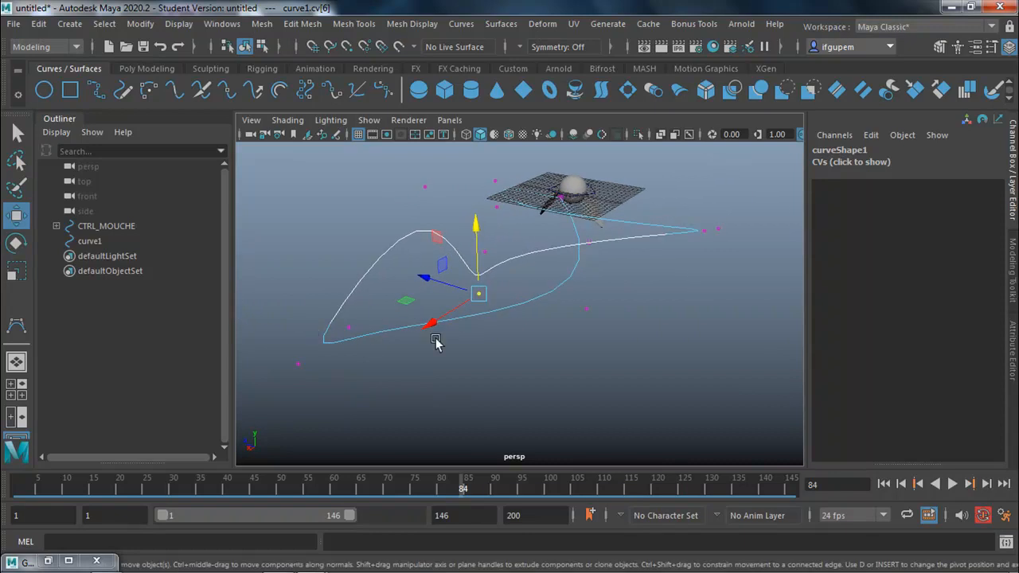
left_click(586, 309)
left_click_drag(584, 284, 726, 324)
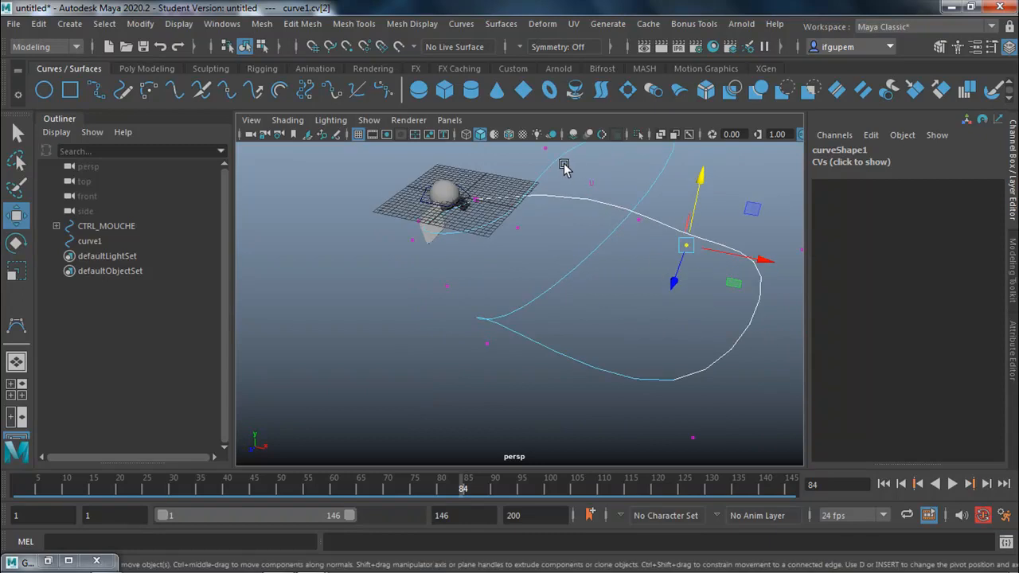
Reposition control points cv[9] and cv[1] to reshape the curve's upper loop and its beginning
left_click_drag(535, 146, 536, 146)
left_click_drag(536, 147, 555, 198, "alt")
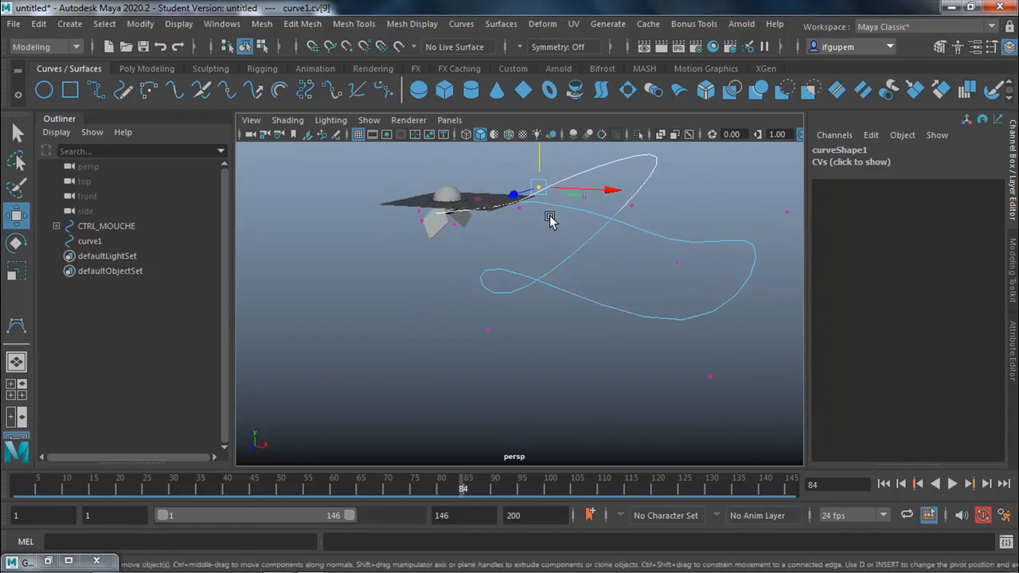
left_click_drag(518, 316, 679, 291, "alt")
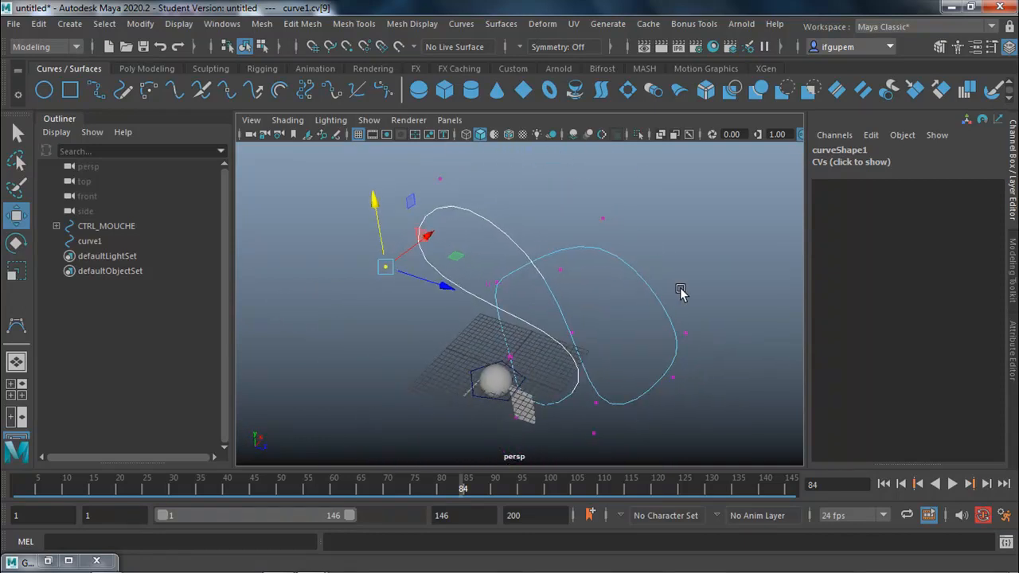
left_click_drag(541, 286, 618, 350)
left_click_drag(463, 279, 555, 256)
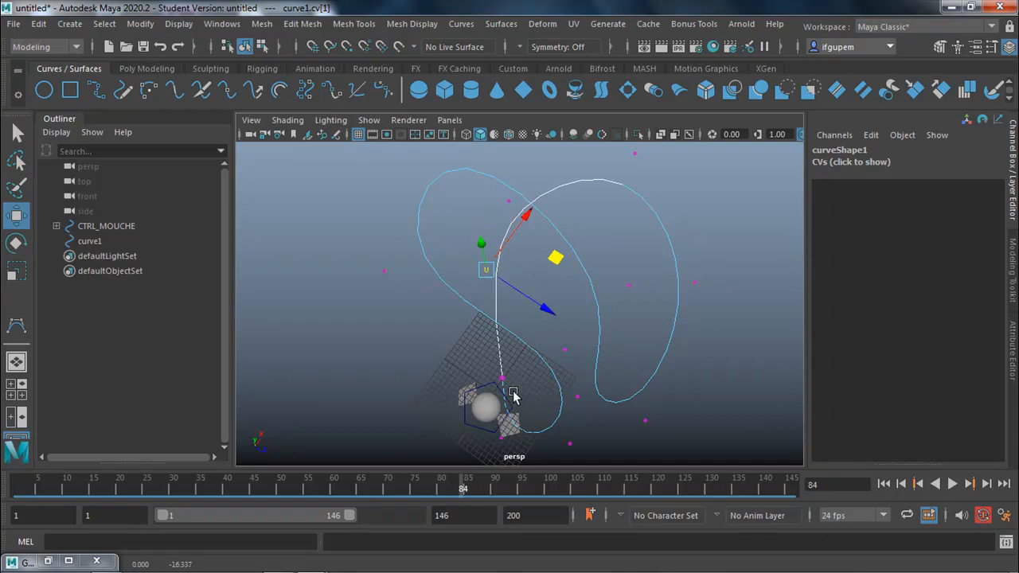
left_click_drag(536, 296, 622, 222, "alt")
left_click_drag(479, 267, 479, 267)
left_click_drag(463, 321, 276, 201, "alt")
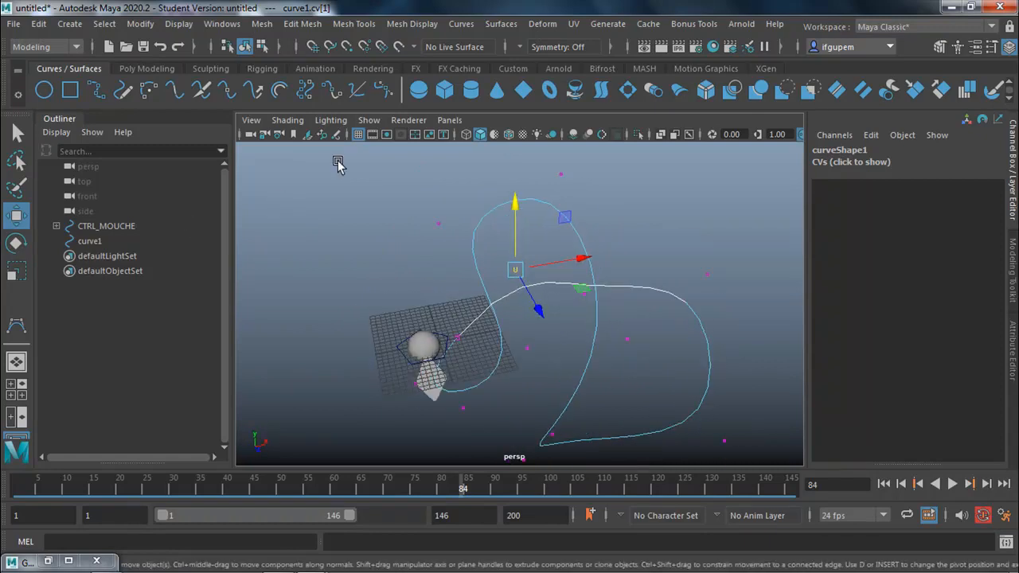
Hide the viewport grid and raise the curve's end control point cv[12] to the height of the fly's control ring
left_click(360, 135)
mouse_move(401, 247)
left_mouse_down("alt")
mouse_move(444, 239)
mouse_move(400, 216)
mouse_move(375, 229)
mouse_move(404, 241)
left_mouse_up("alt")
right_click_drag(541, 246, 706, 199, "alt")
left_click(288, 333)
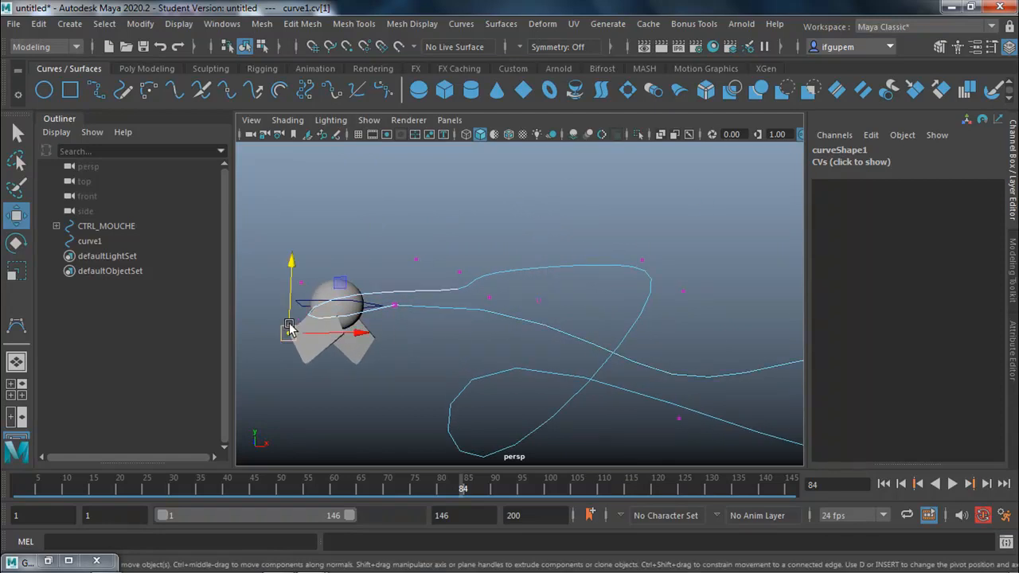
left_click_drag(293, 308, 295, 283)
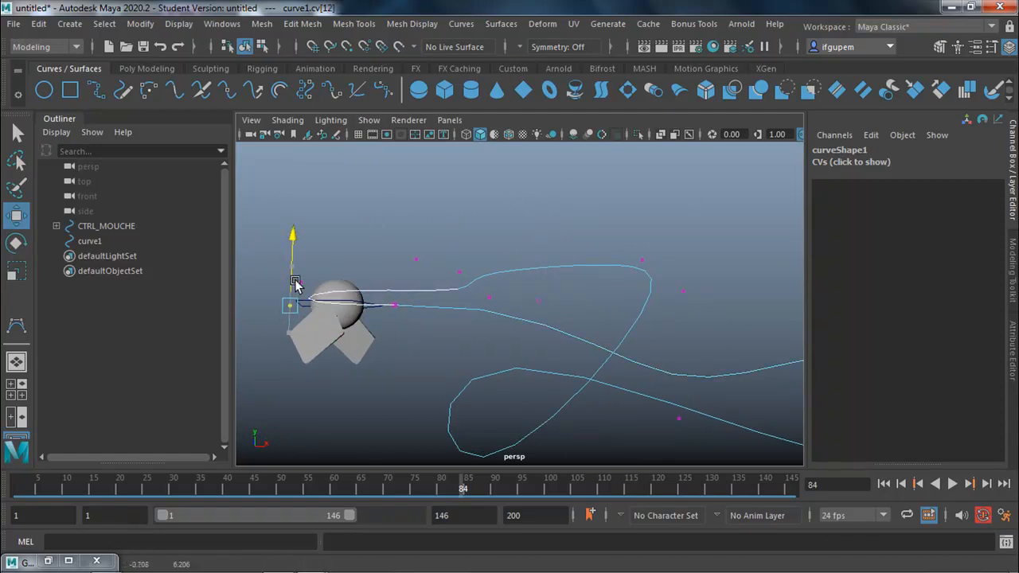
left_click_drag(399, 382, 339, 363, "alt")
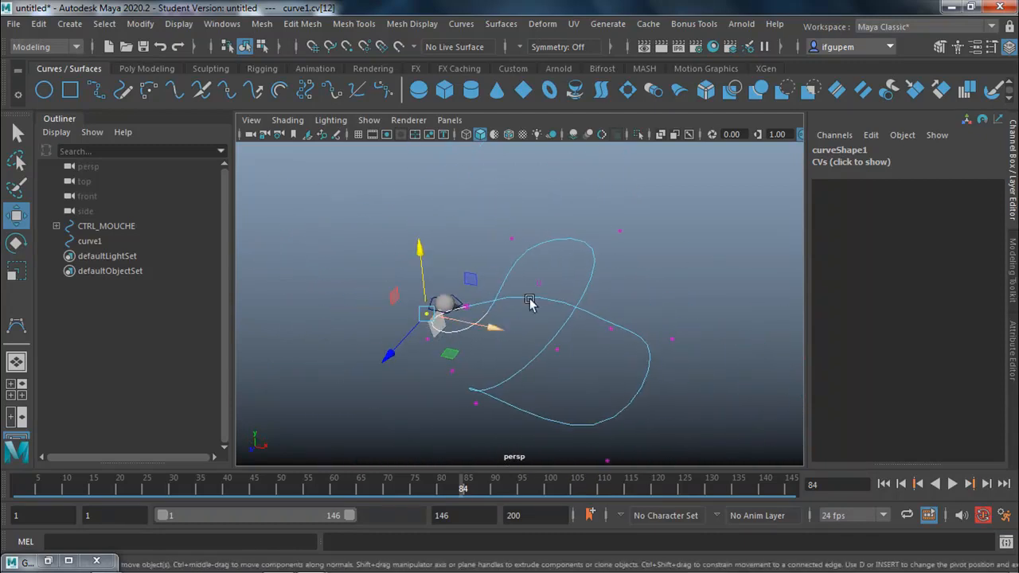
Return the curve from control-vertex editing to Object Mode and clear the selection
right_click(601, 251)
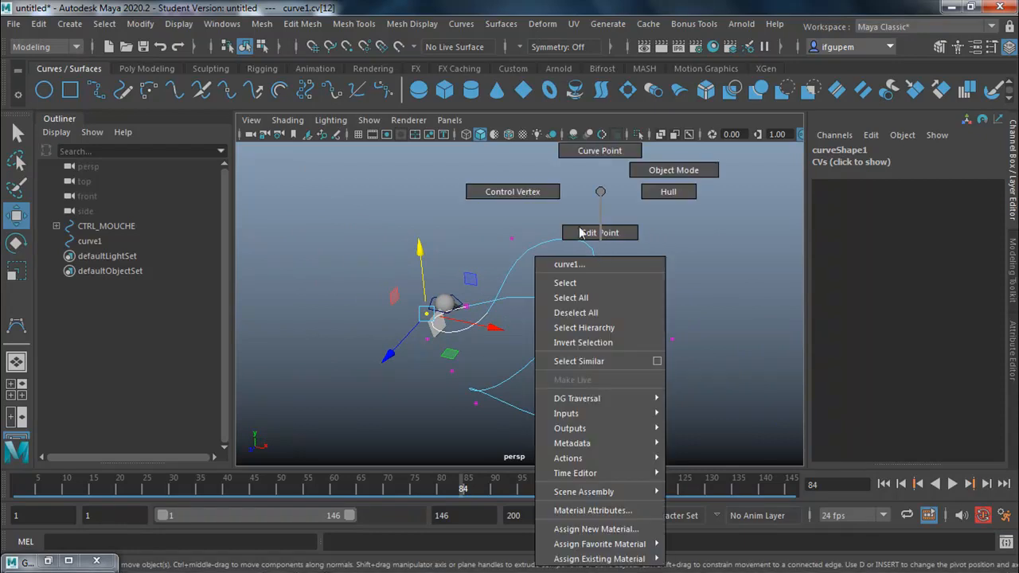
left_click(649, 170)
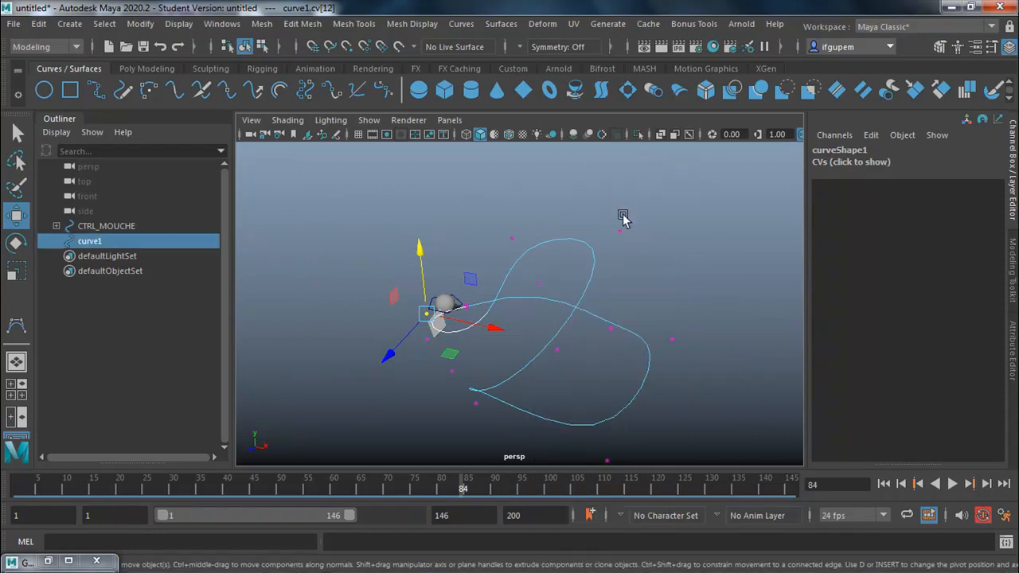
left_click_drag(568, 320, 535, 309, "alt")
left_click_drag(437, 325, 672, 235, "alt")
left_click(391, 378)
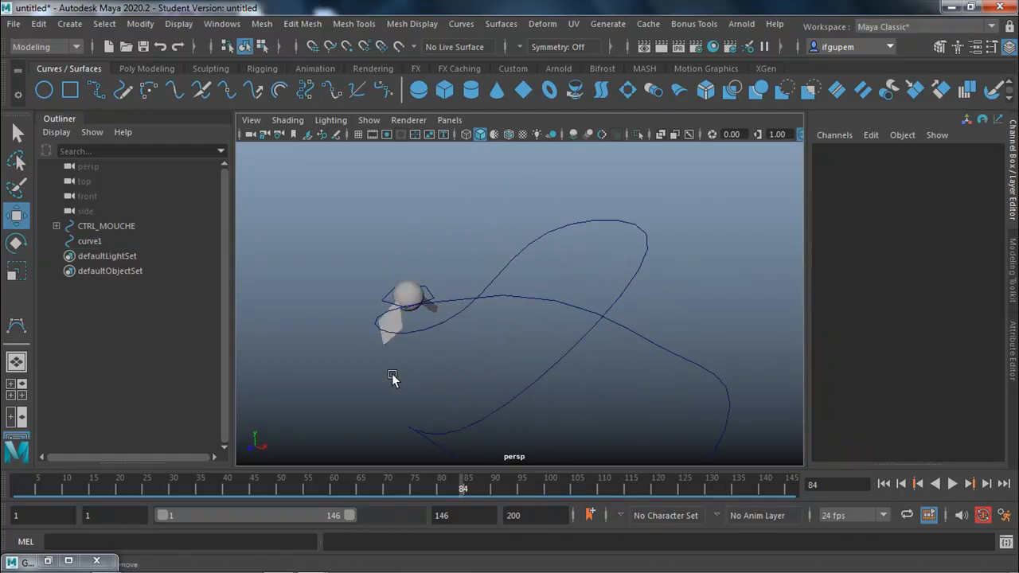
Select the fly's CTRL_MOUCHE control and switch to the Animation toolset
left_click(388, 303)
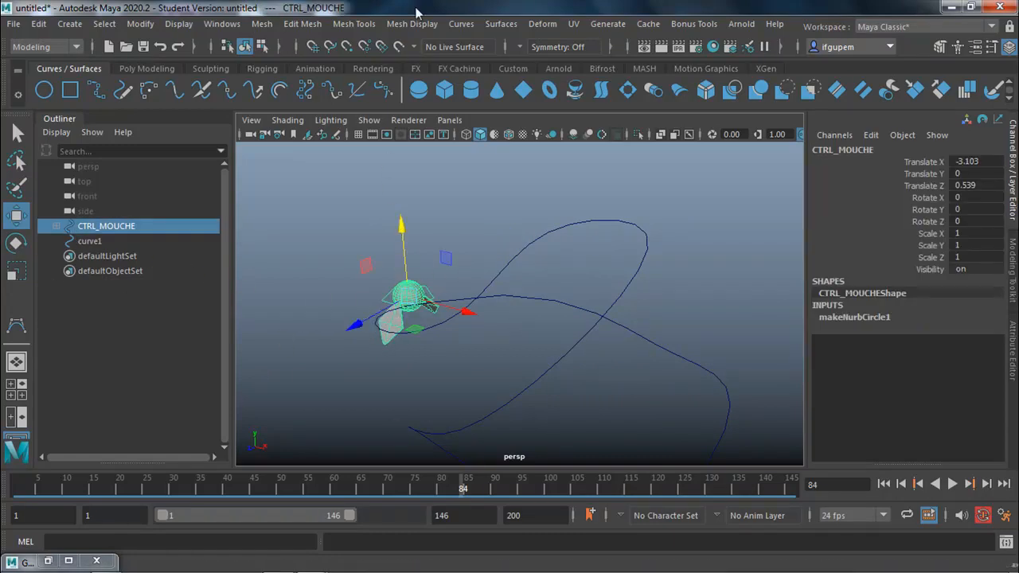
left_click(75, 47)
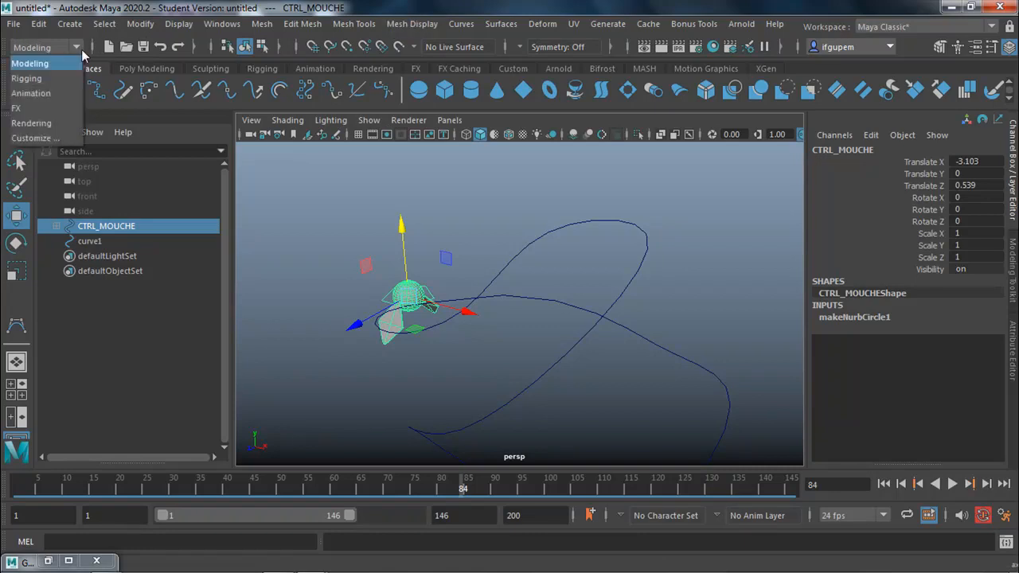
left_click(53, 96)
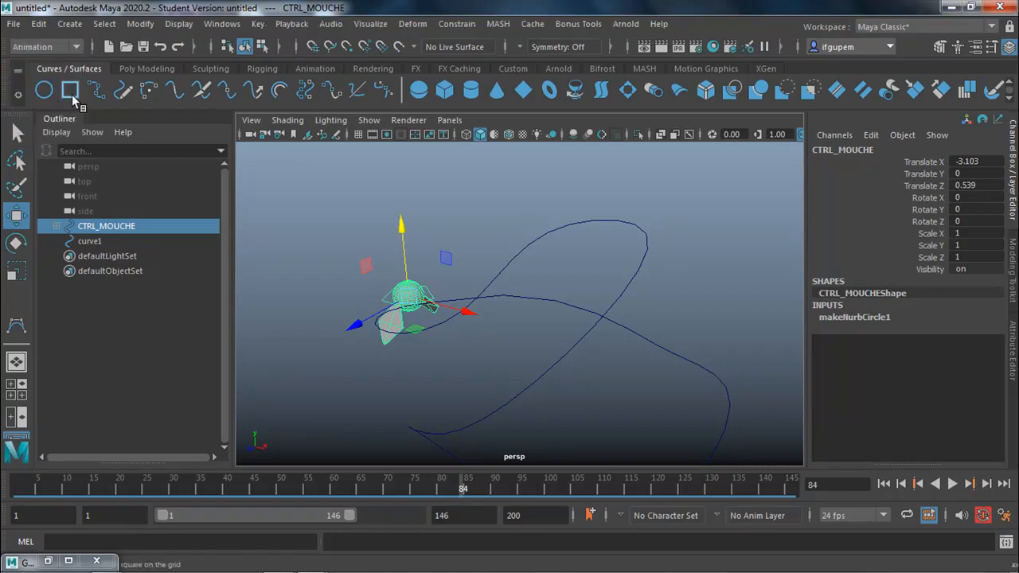
Open the Attach to Motion Path options and reset them to their defaults
left_click(454, 26)
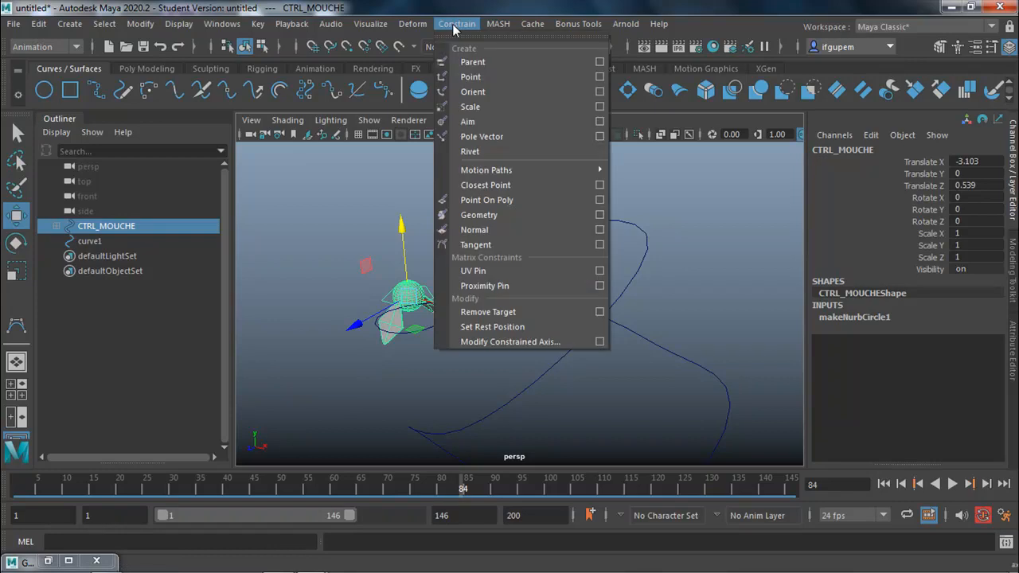
mouse_move(473, 173)
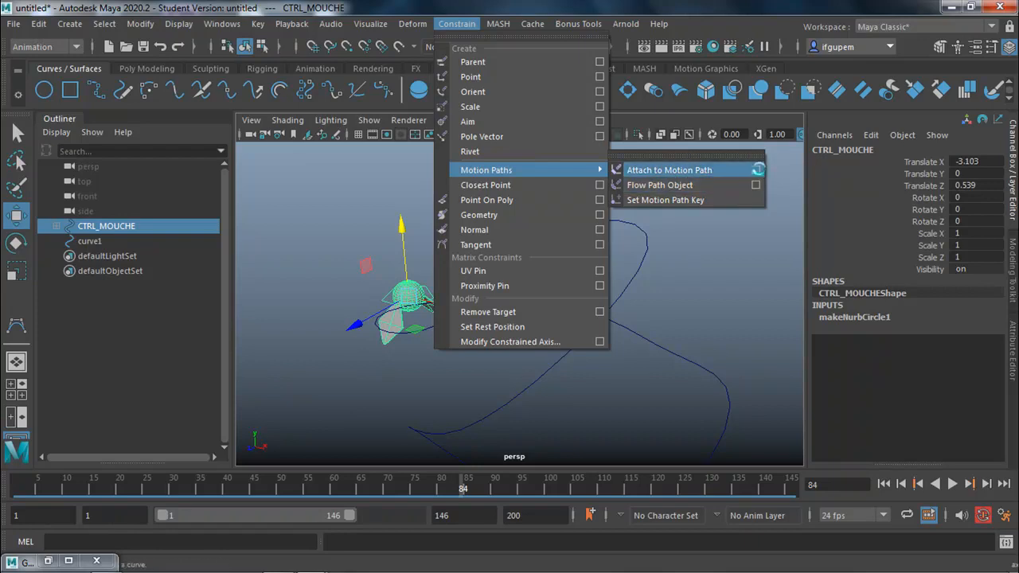
left_click(758, 169)
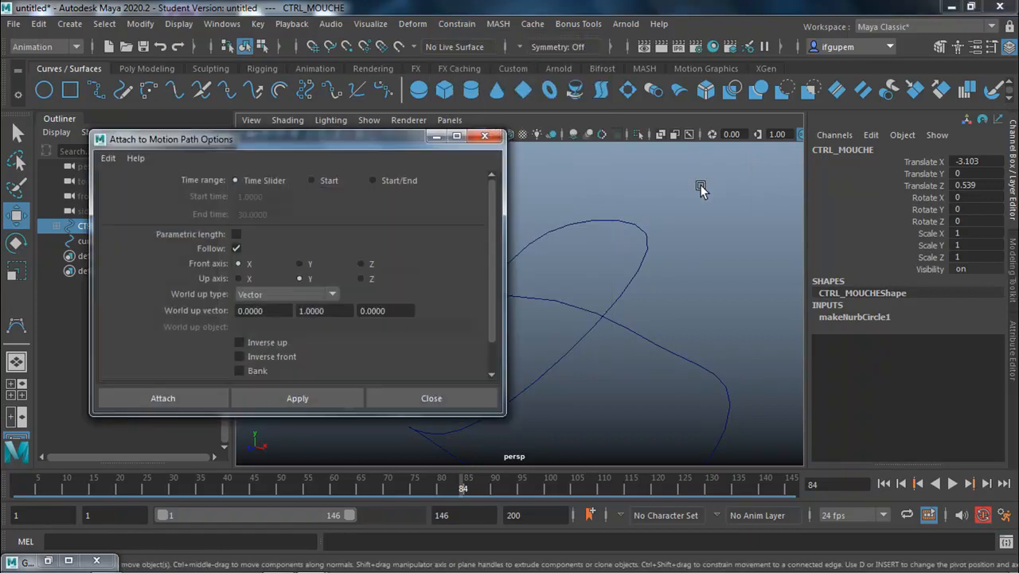
left_click(108, 158)
left_click(116, 189)
Inspect the fly's orientation, then try to apply the motion path attachment with only CTRL_MOUCHE selected
left_click_drag(327, 145, 542, 405)
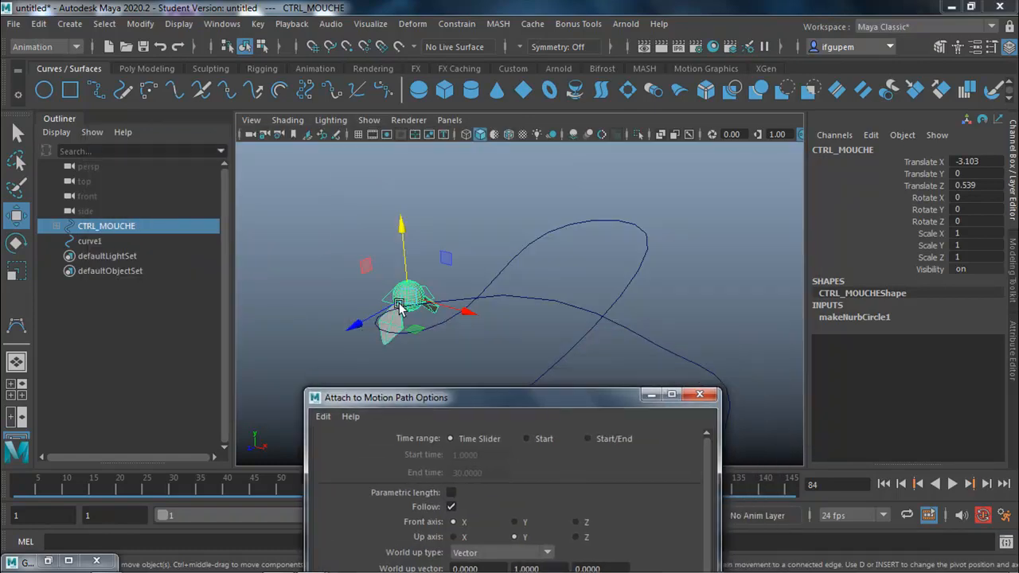
left_click_drag(471, 282, 414, 271, "alt")
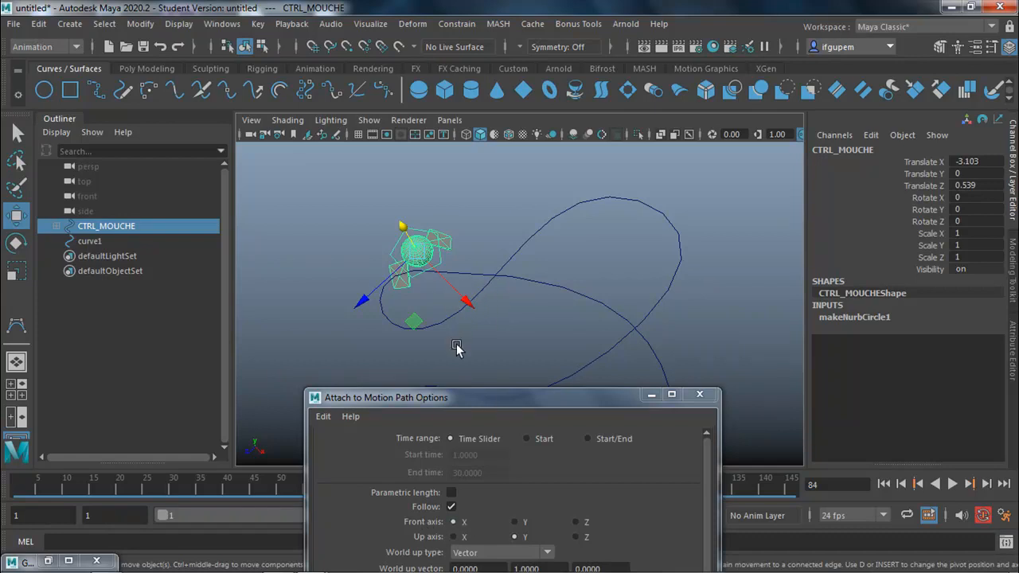
left_click_drag(457, 346, 476, 333, "alt")
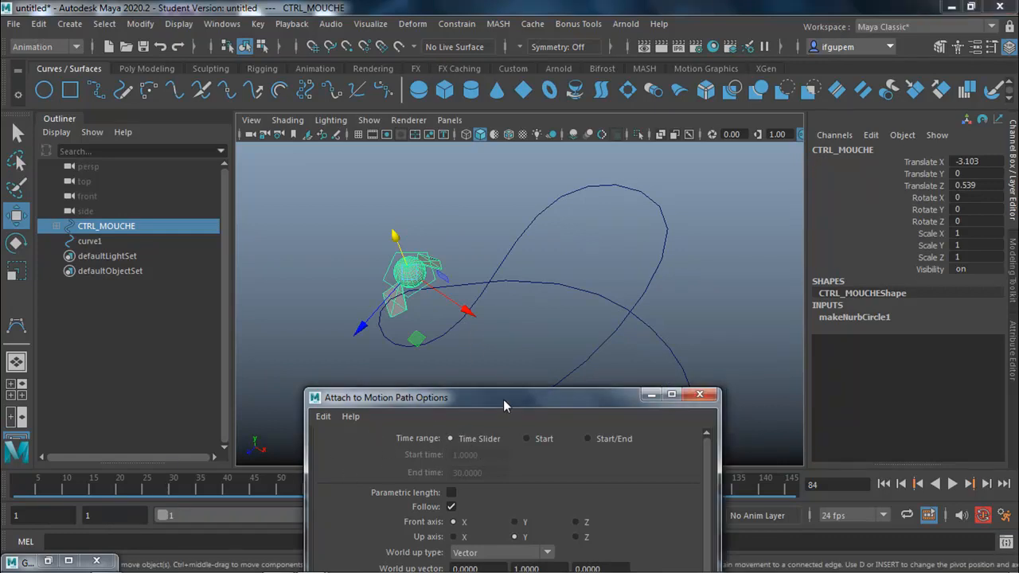
left_click_drag(503, 399, 564, 125)
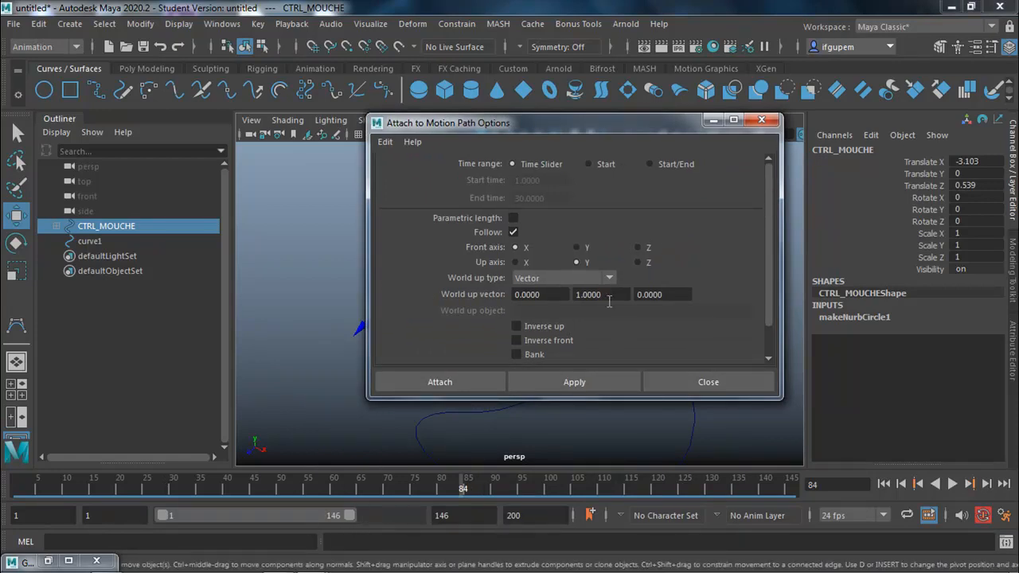
left_click(568, 384)
left_click_drag(582, 118, 707, 177)
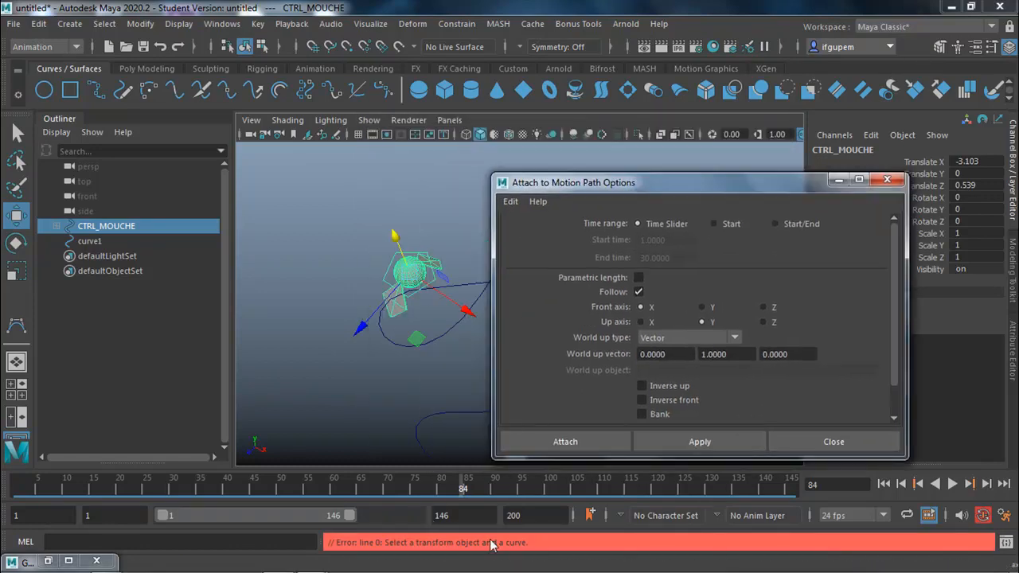
Attach CTRL_MOUCHE to curve1 as its motion path over the time slider range, and close the options
left_click(93, 243, "ctrl")
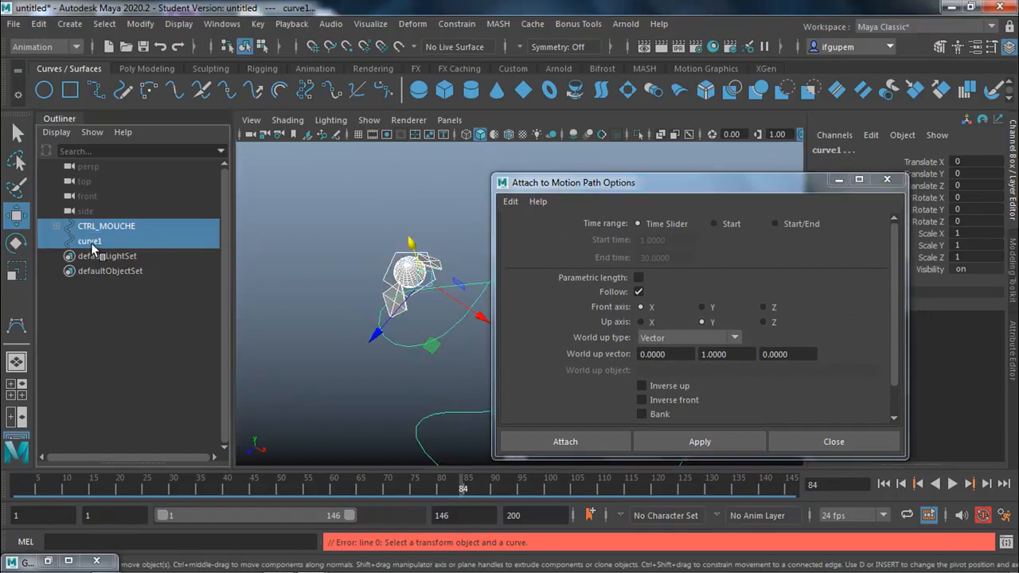
left_click(698, 443)
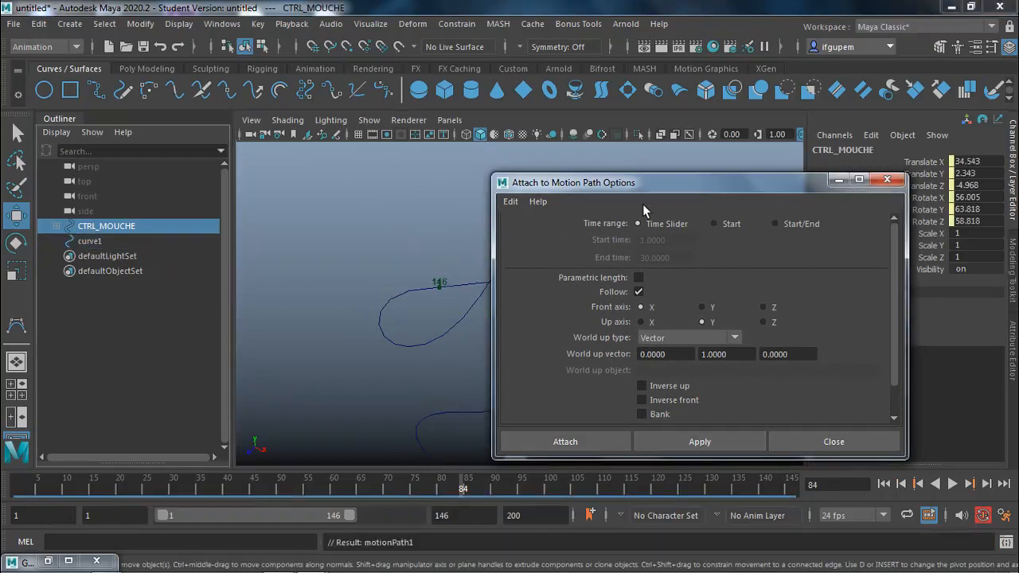
left_click_drag(660, 185, 466, 199)
left_click(693, 195)
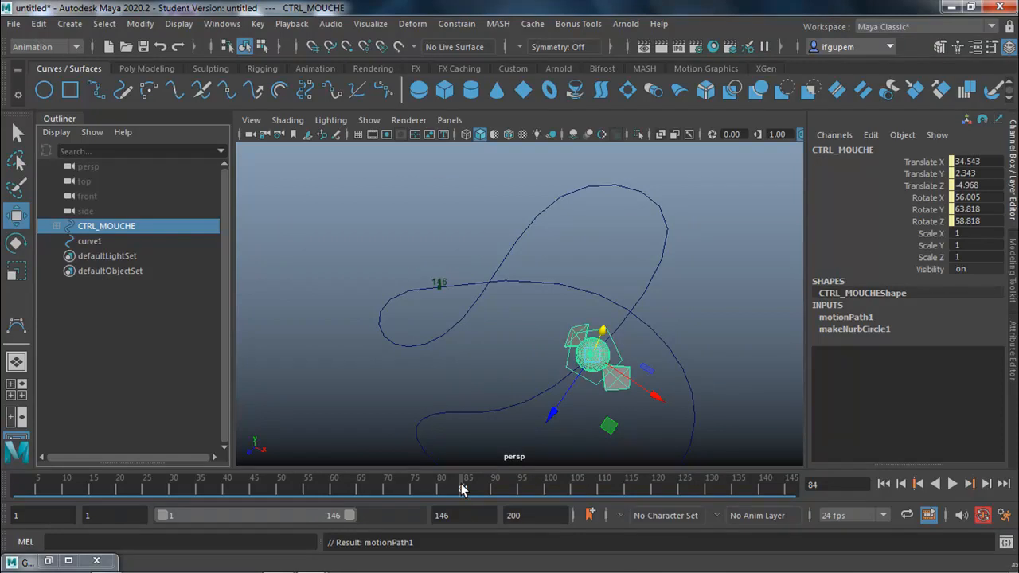
Scrub through the timeline and play the animation to check how the fly travels along the path
key("alt+v")
left_click_drag(115, 478, 695, 364)
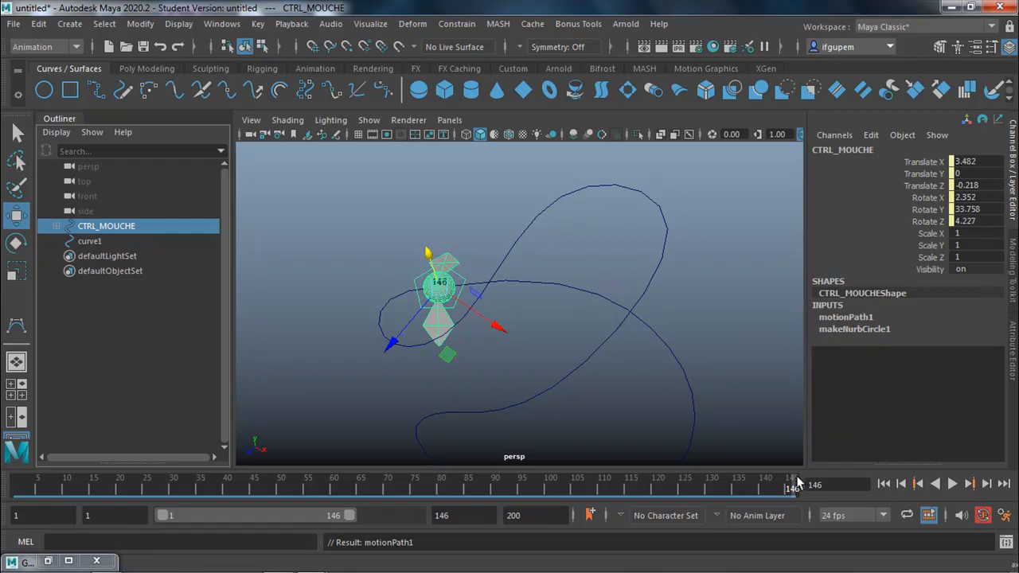
left_click(951, 484)
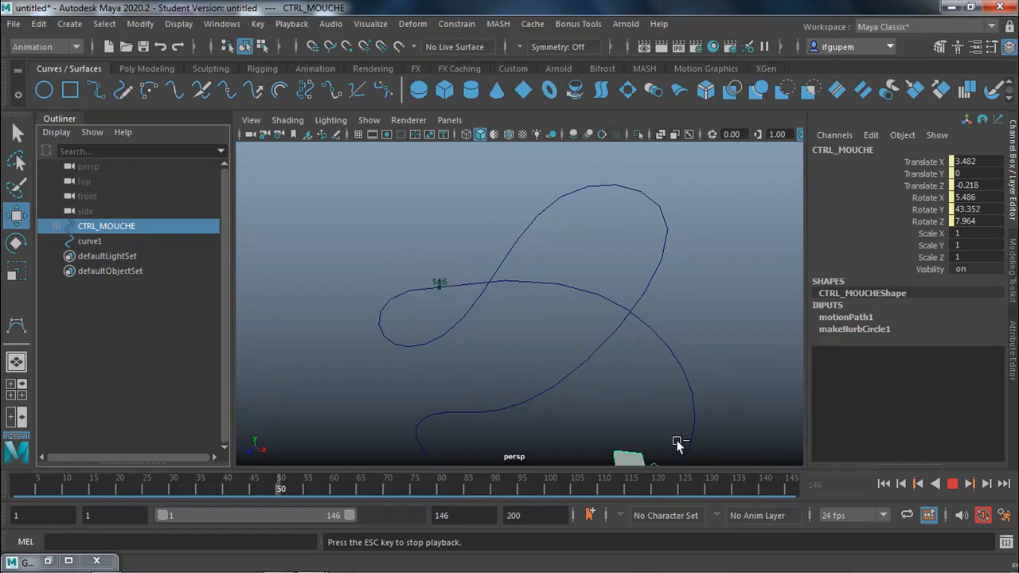
left_click(952, 486)
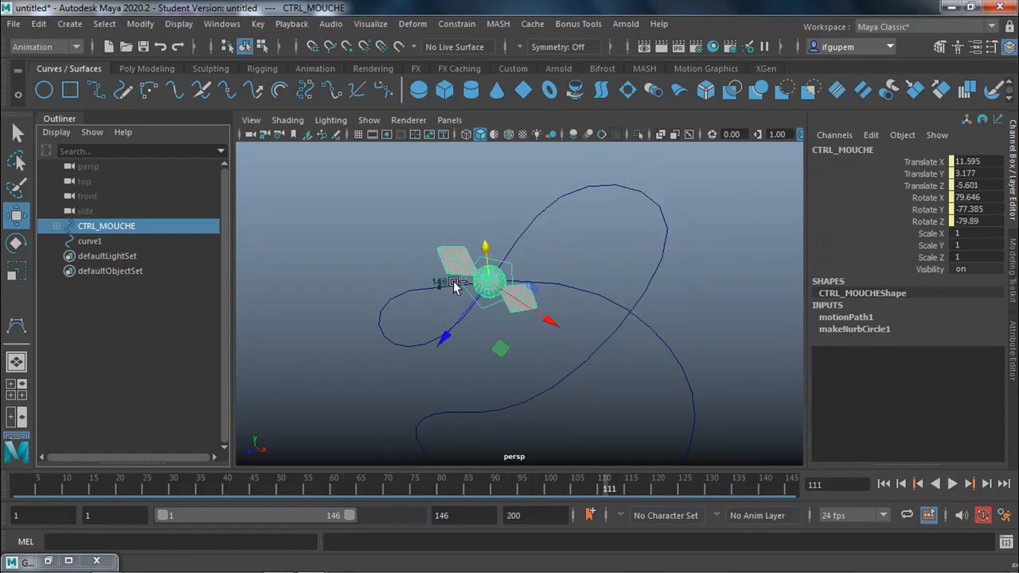
In the Graph Editor, select all keys of CTRL_MOUCHE's motion path U Value curve, give them linear tangents, and close the editor
left_click(416, 301)
left_click(489, 312)
left_click(219, 24)
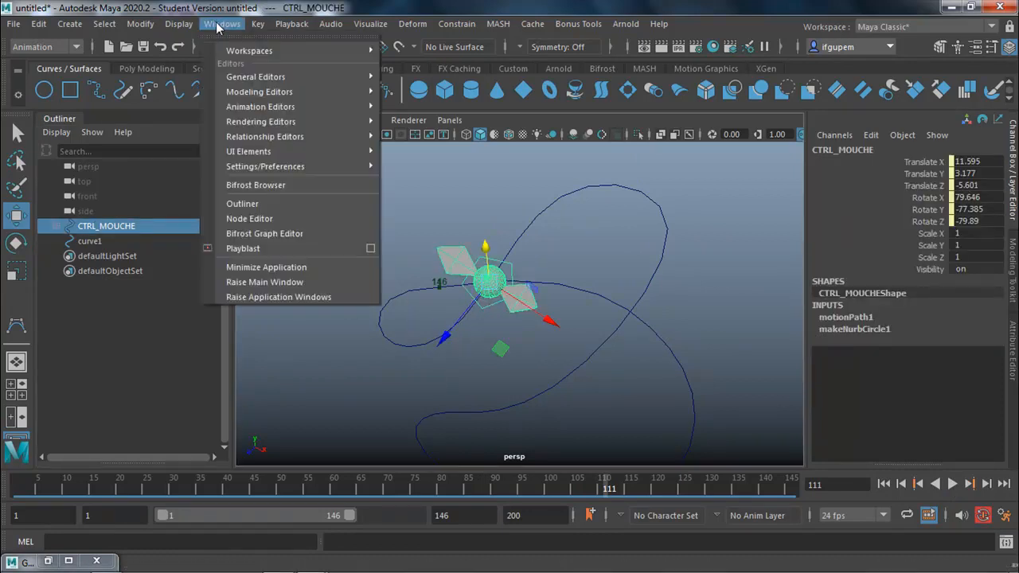
mouse_move(262, 107)
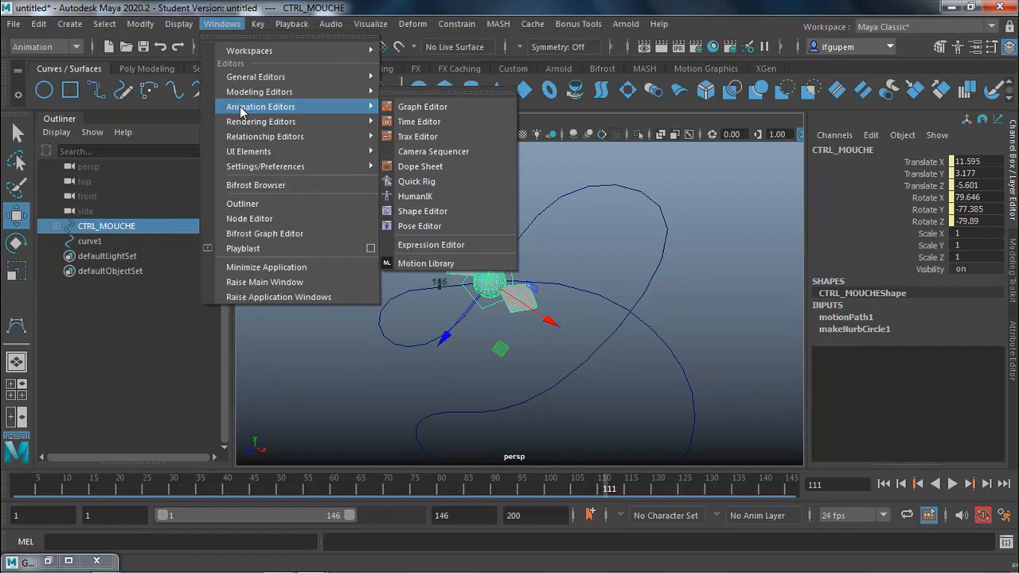
left_click(408, 107)
scroll(421, 408, "down", 3)
scroll(558, 447, "down", 3)
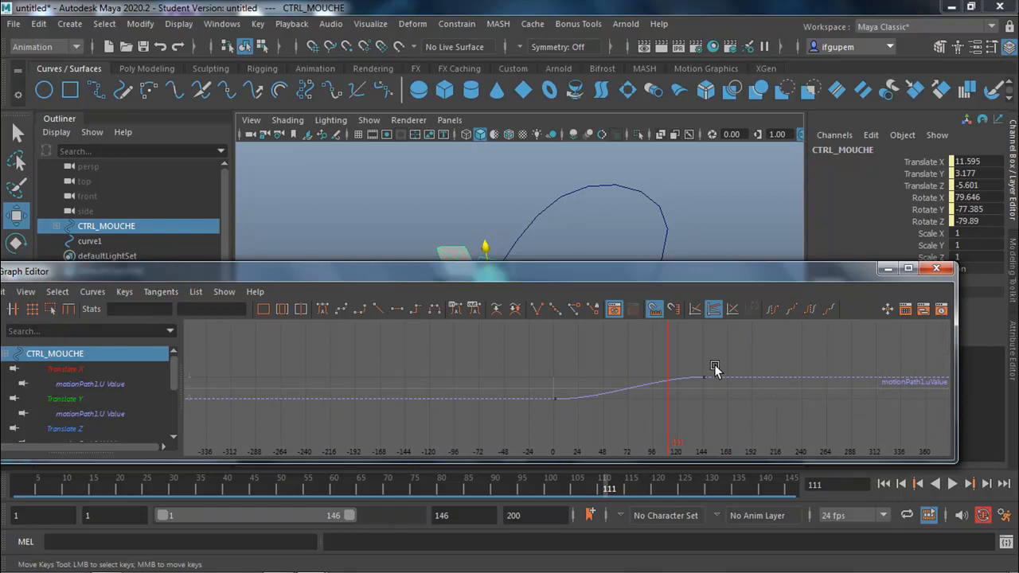
left_click_drag(724, 362, 527, 436)
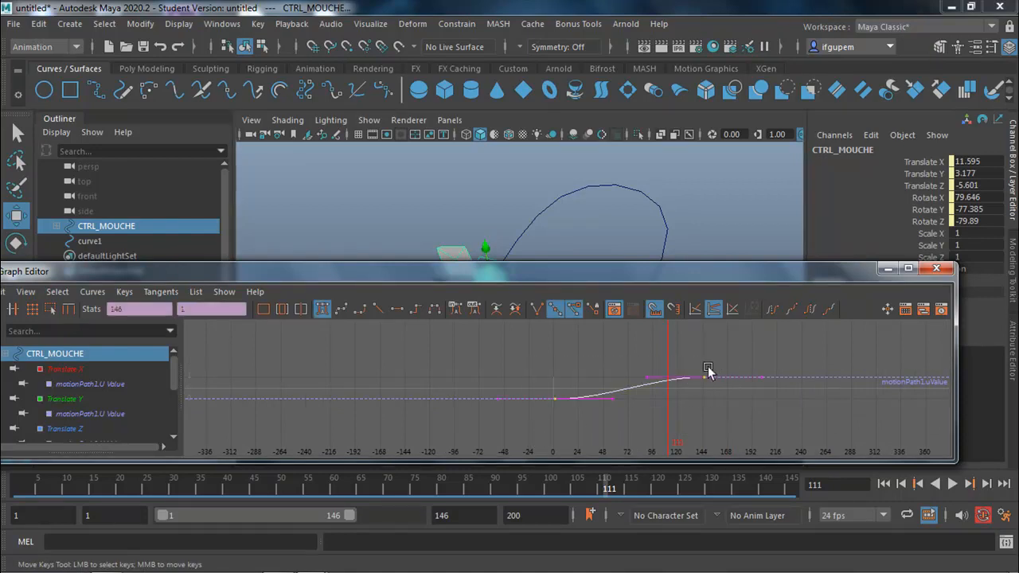
scroll(695, 377, "up", 3)
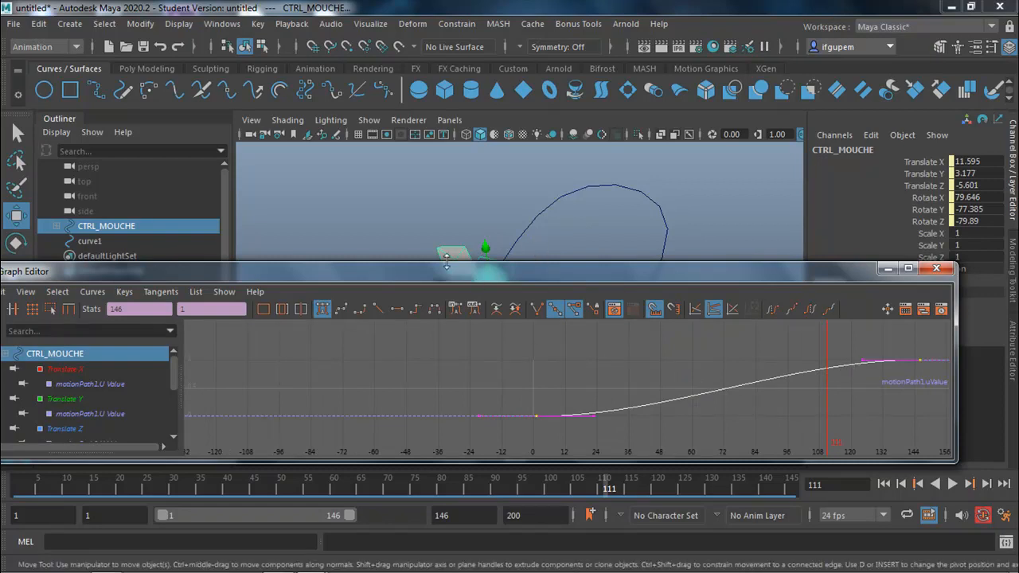
left_click(375, 307)
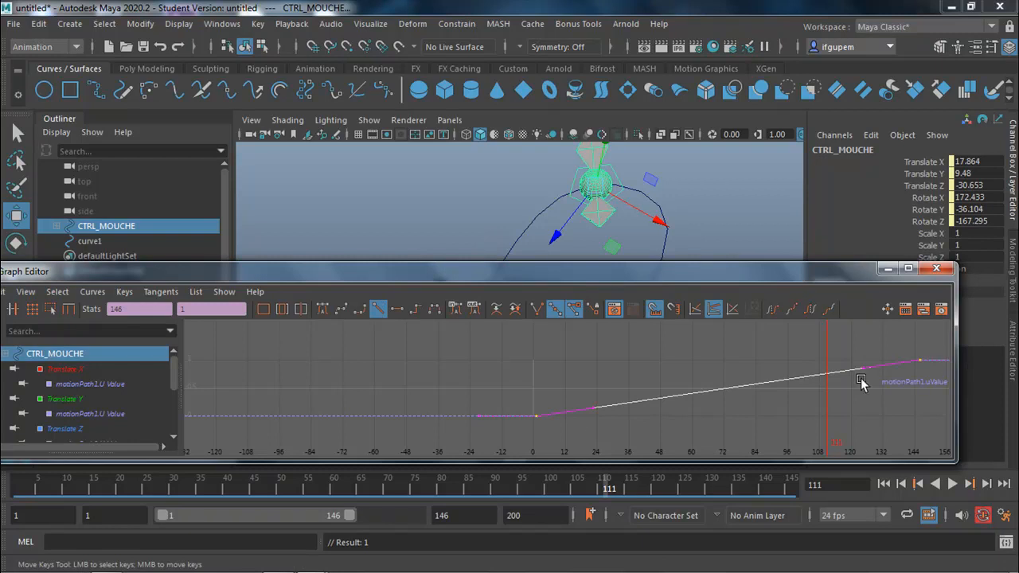
left_click(940, 271)
left_click(727, 244)
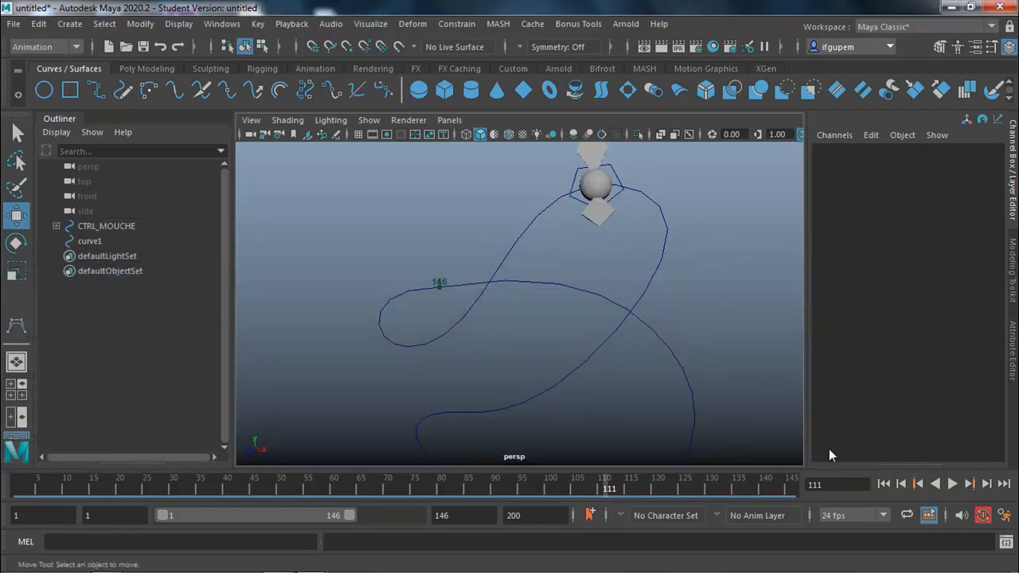
Play the fly animation and hide the NURBS curves in the perspective view to check the motion, then stop playback
left_click(952, 484)
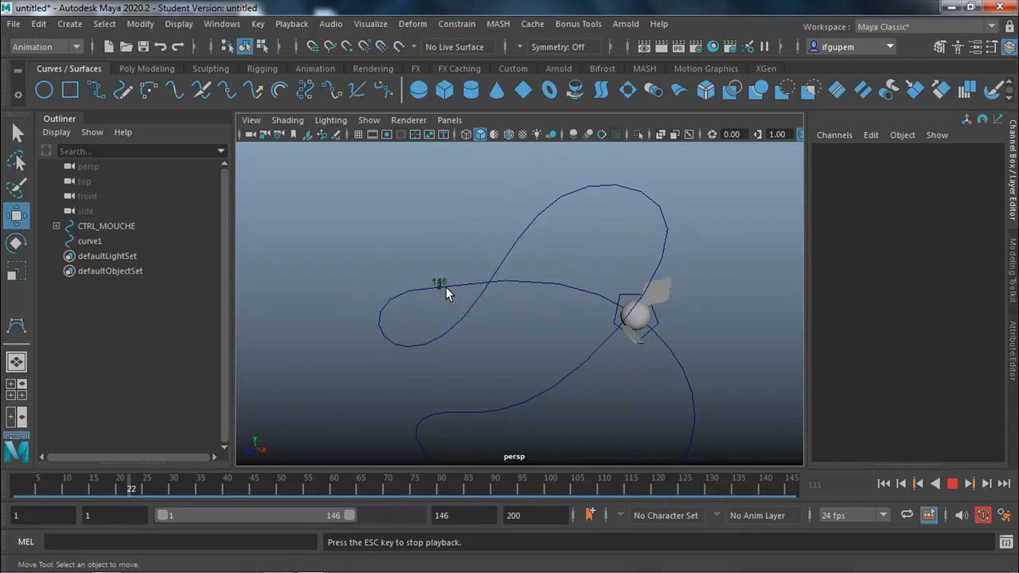
scroll(563, 316, "down", 4)
scroll(563, 315, "down", 2)
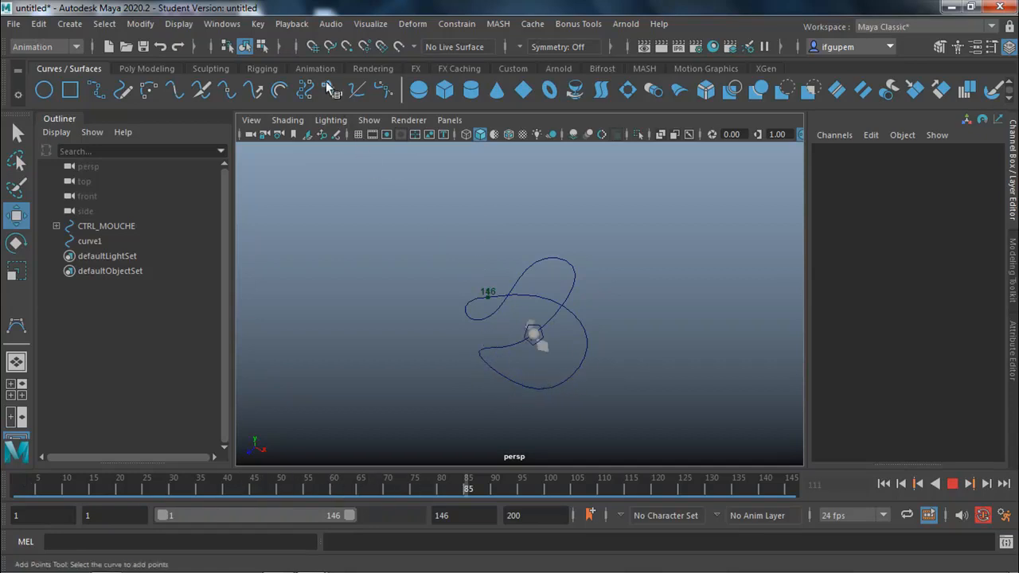
left_click(371, 120)
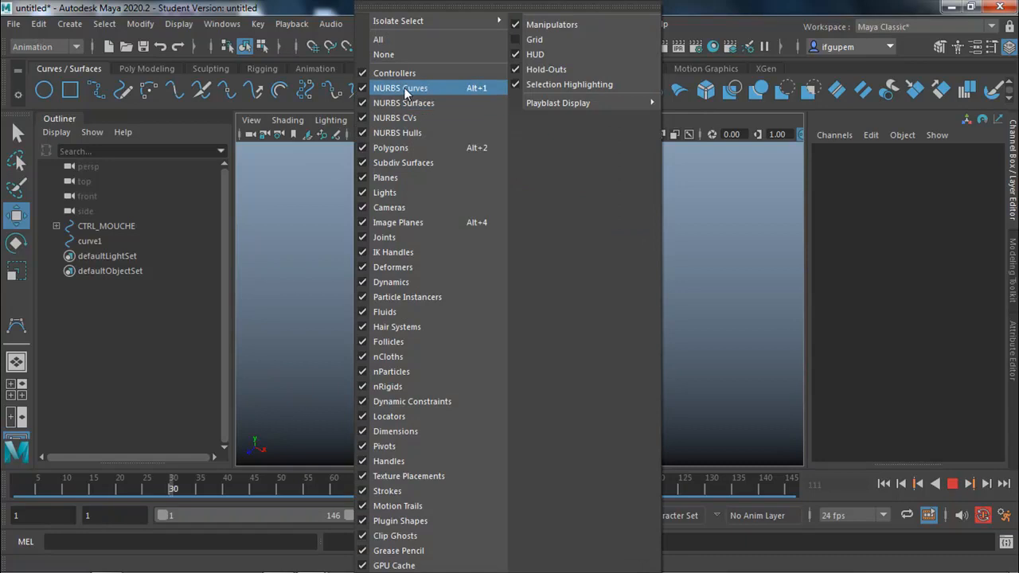
left_click(405, 88)
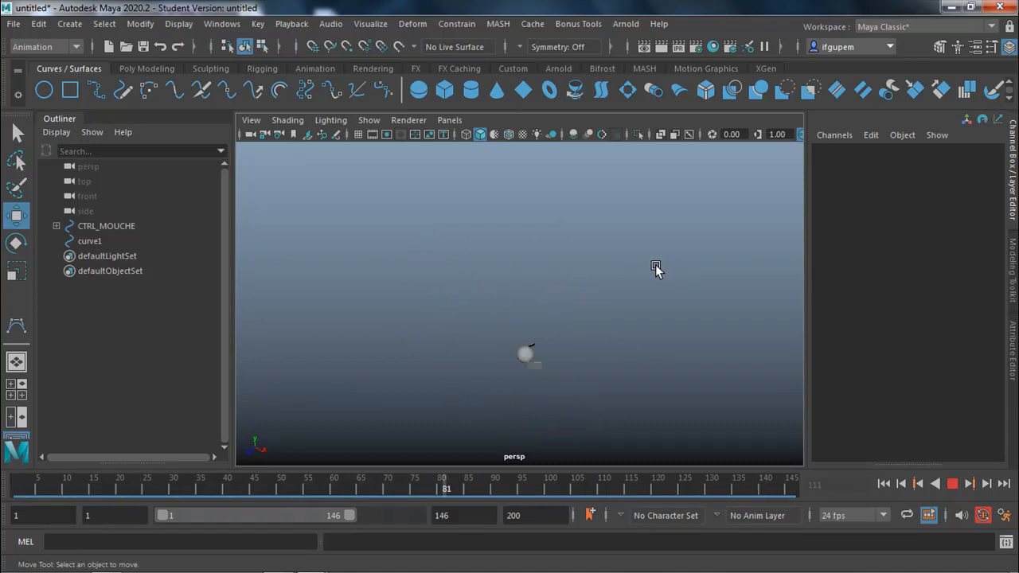
left_click(953, 484)
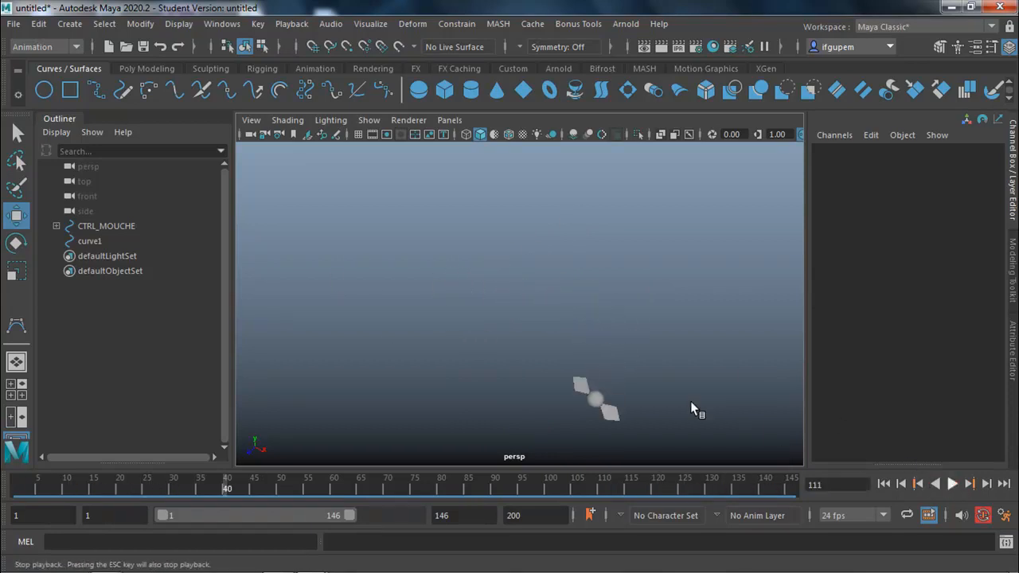
Start a new scene without saving the current one
left_click(14, 24)
left_click(40, 49)
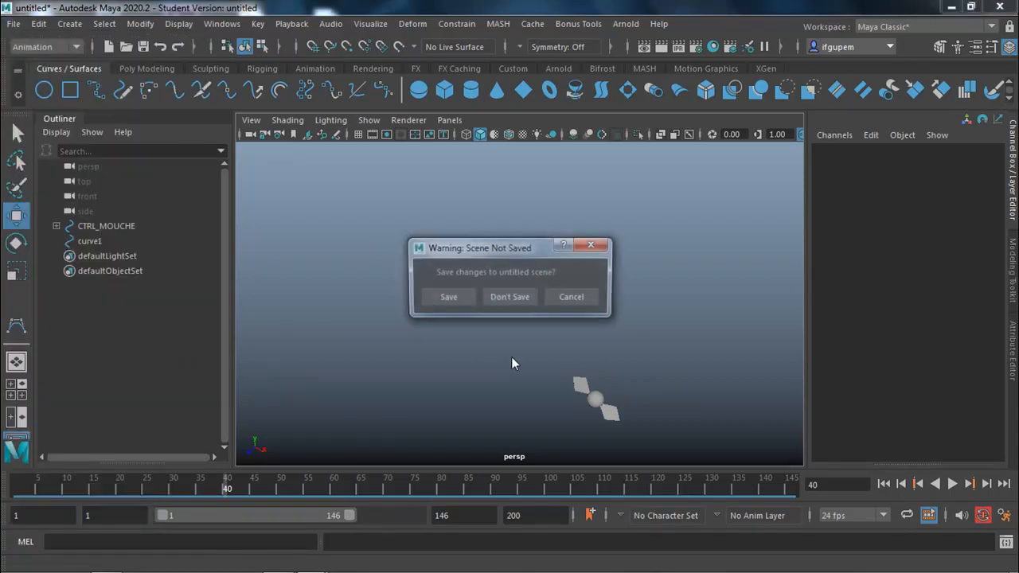
left_click(511, 300)
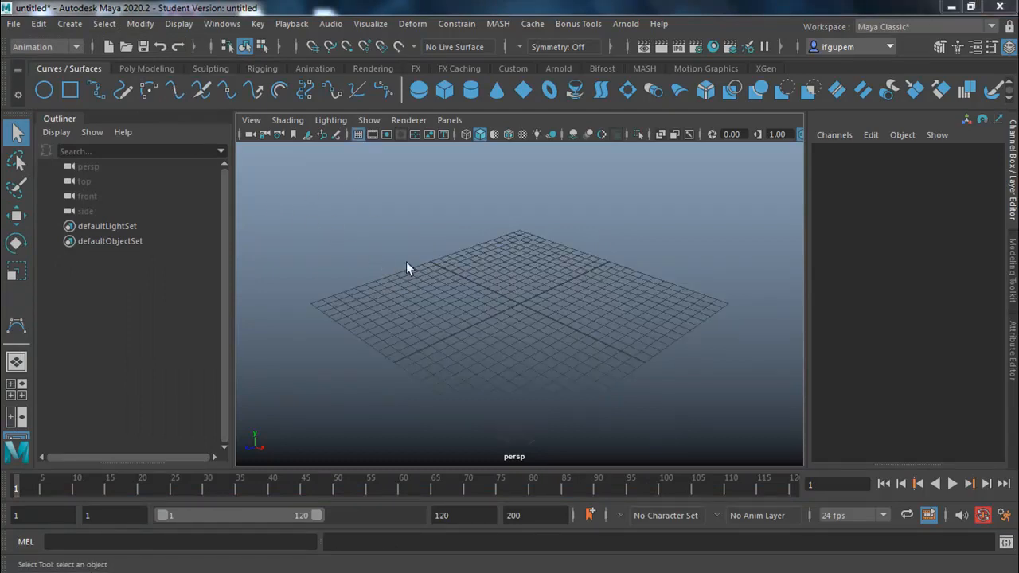
Create a polygon sphere with a radius of about 3.45 near the grid's centre and raise it to about 17.16 in Y
left_click(147, 68)
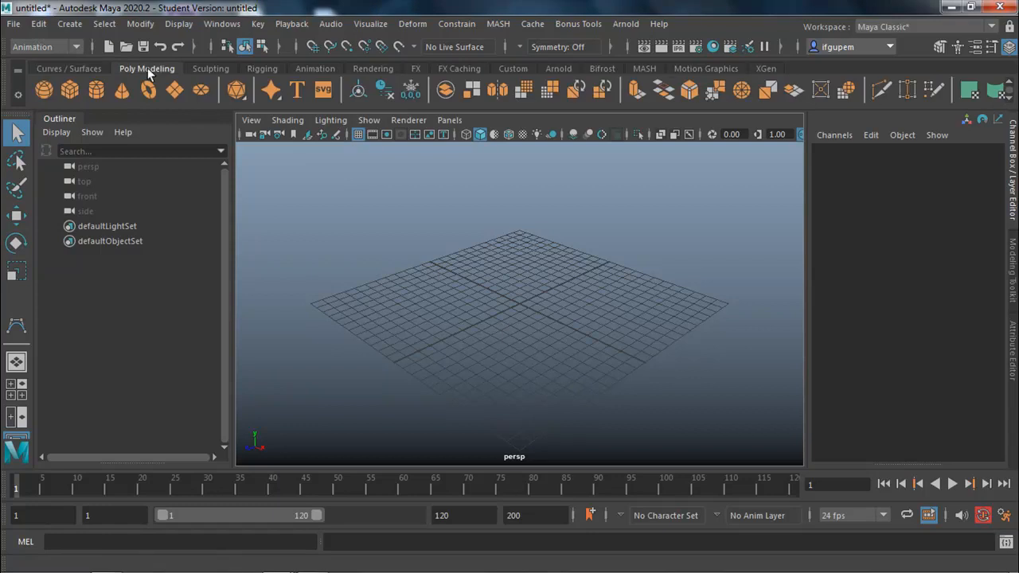
left_click(45, 91)
left_click_drag(519, 305, 535, 332)
right_click_drag(574, 296, 396, 326, "alt")
left_click(16, 217)
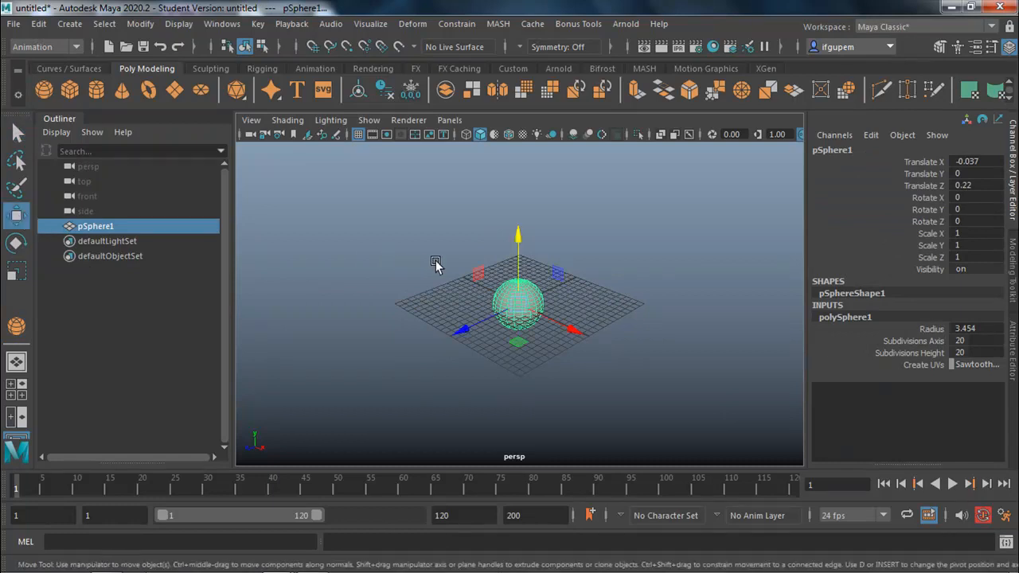
left_click_drag(515, 254, 518, 119)
Frame the sphere in the front view and key only its Translate X and Translate Y at frame 1
key("space")
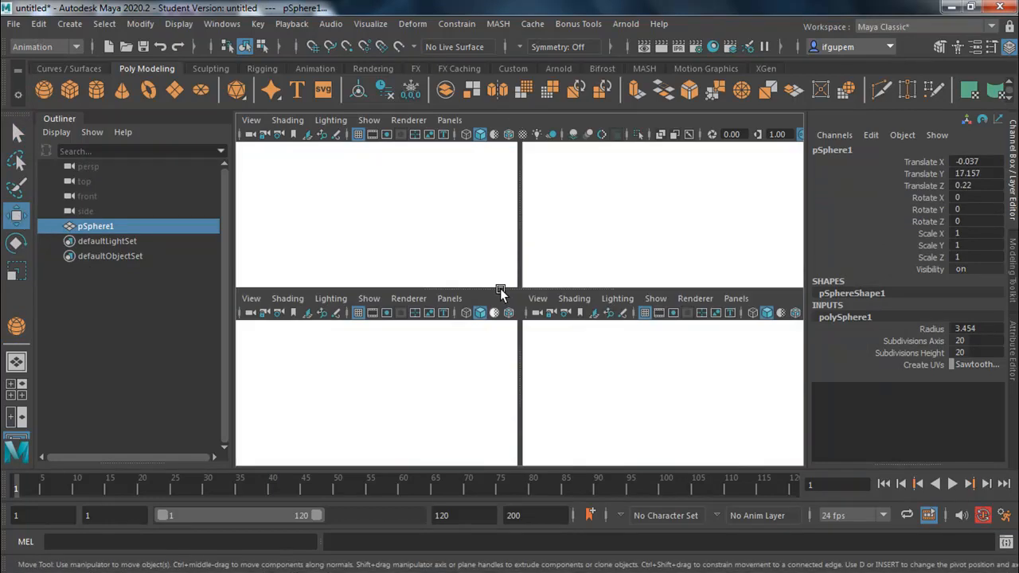
key("space")
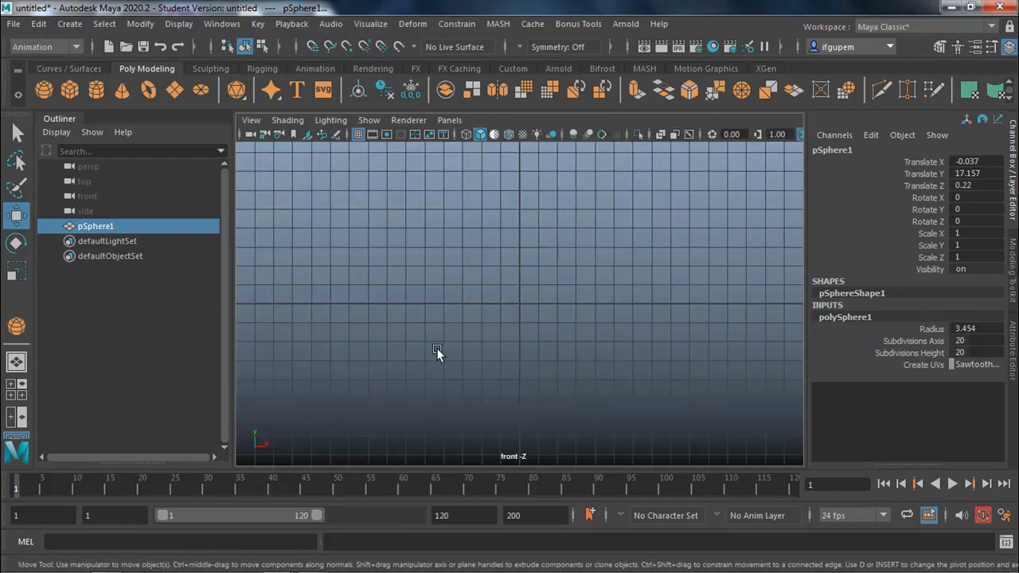
key("f")
scroll(530, 312, "down", 5)
scroll(449, 307, "down", 5)
middle_click_drag(504, 286, 357, 200, "alt")
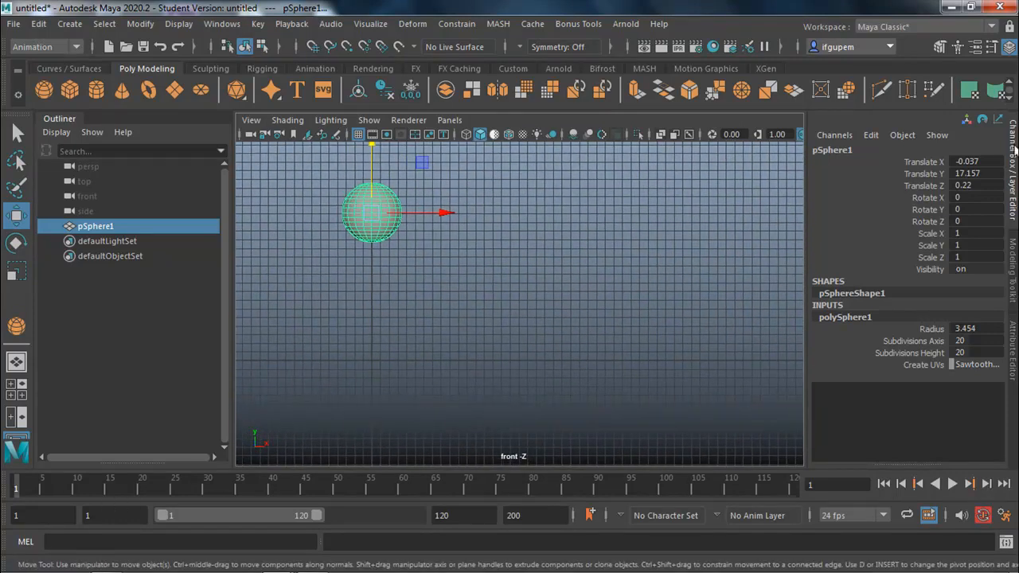
left_click(931, 162)
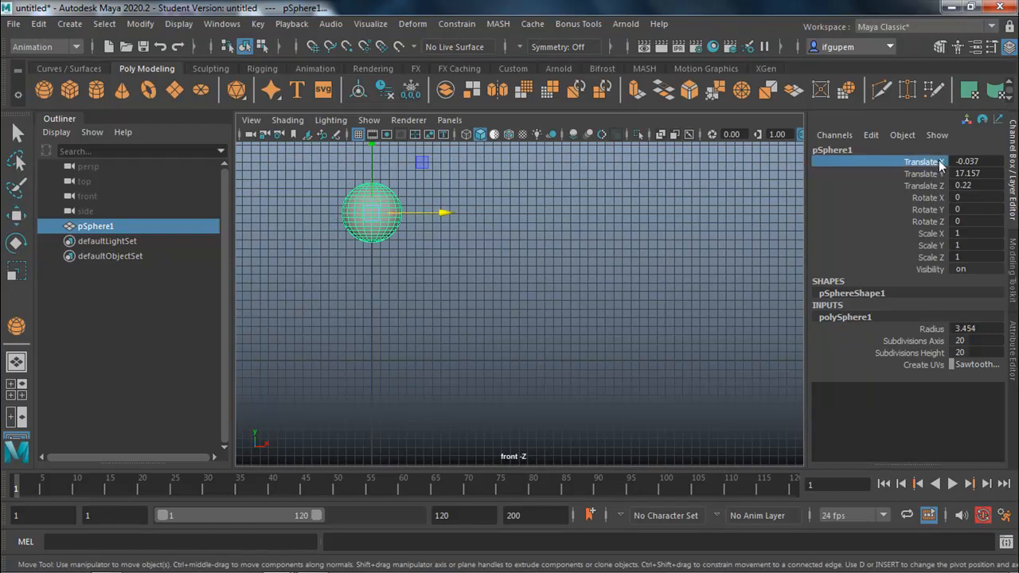
left_click(939, 174, "shift")
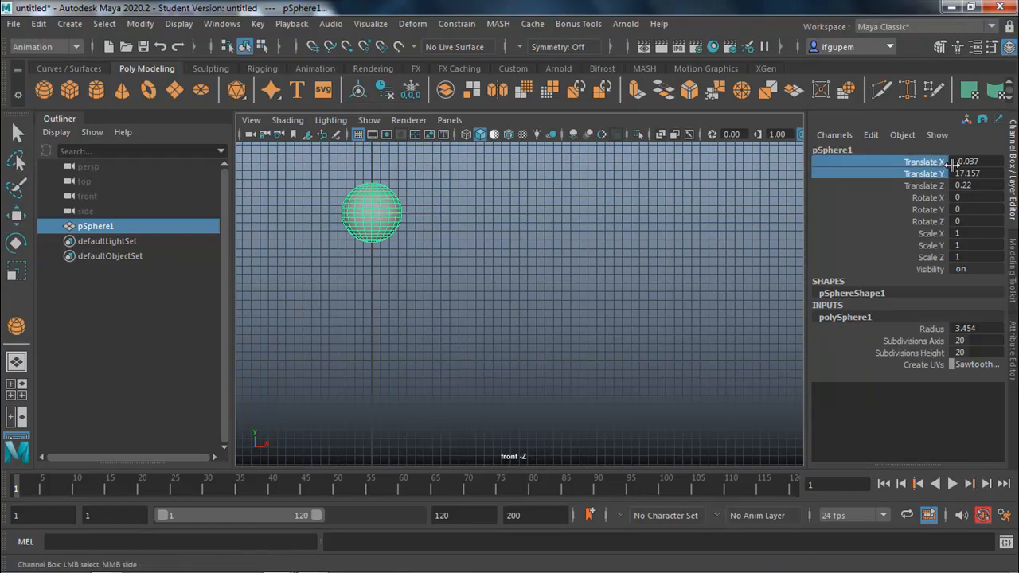
right_click(930, 174)
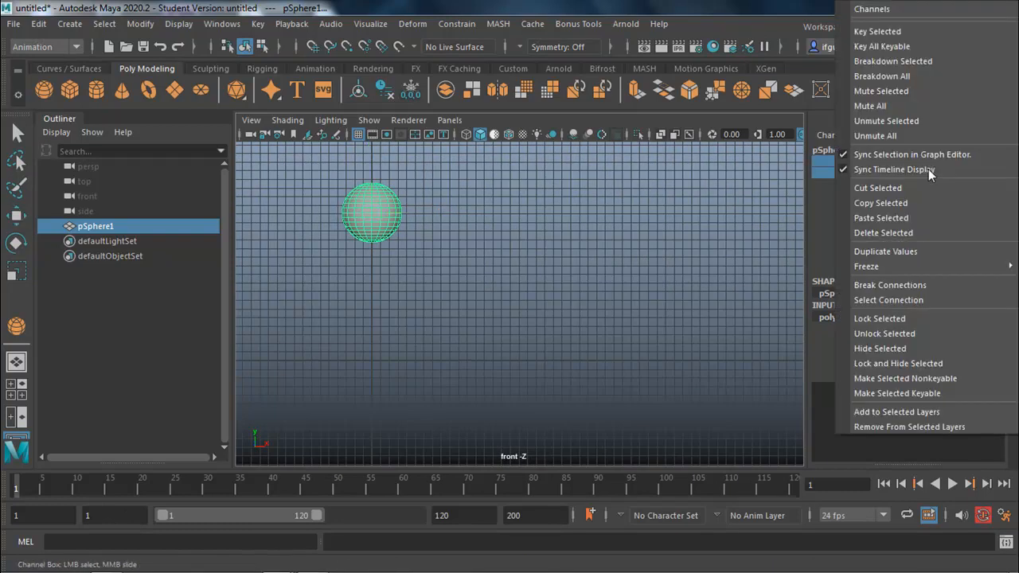
left_click(914, 30)
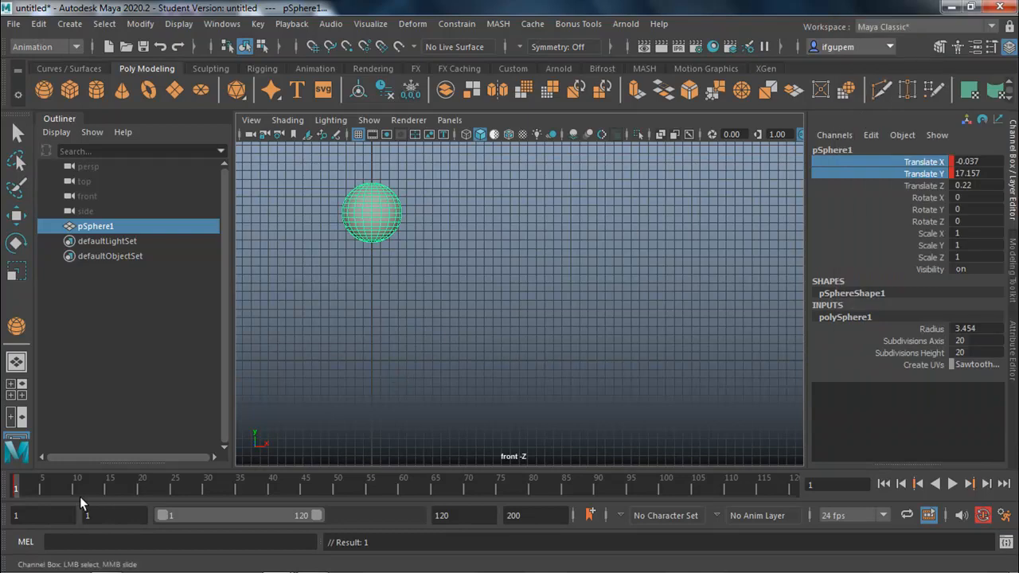
At frame 15, move the sphere down and forward to about X 9.82, Y 3.5
left_click_drag(82, 488, 108, 488)
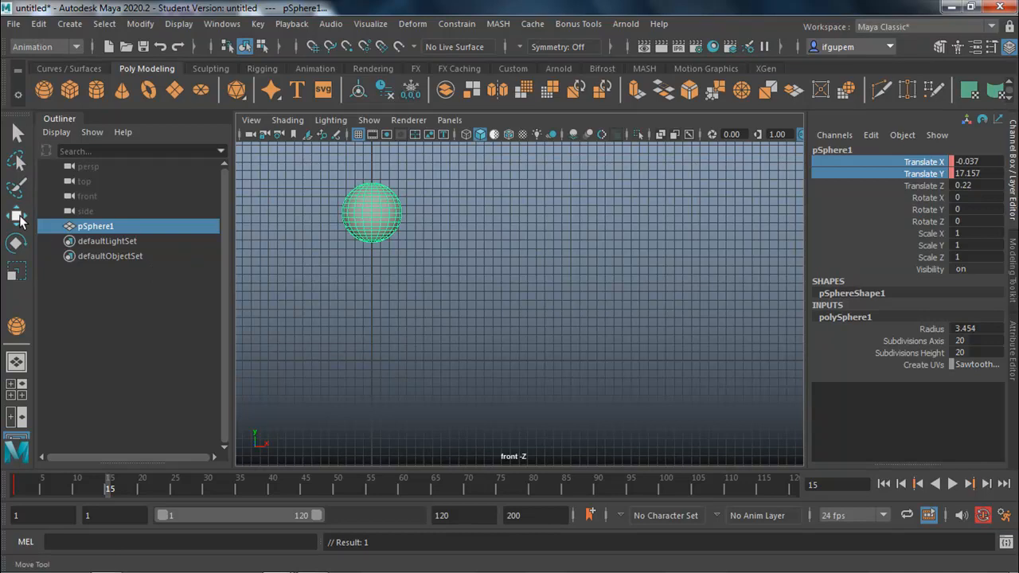
left_click(20, 218)
left_click_drag(420, 163, 507, 284)
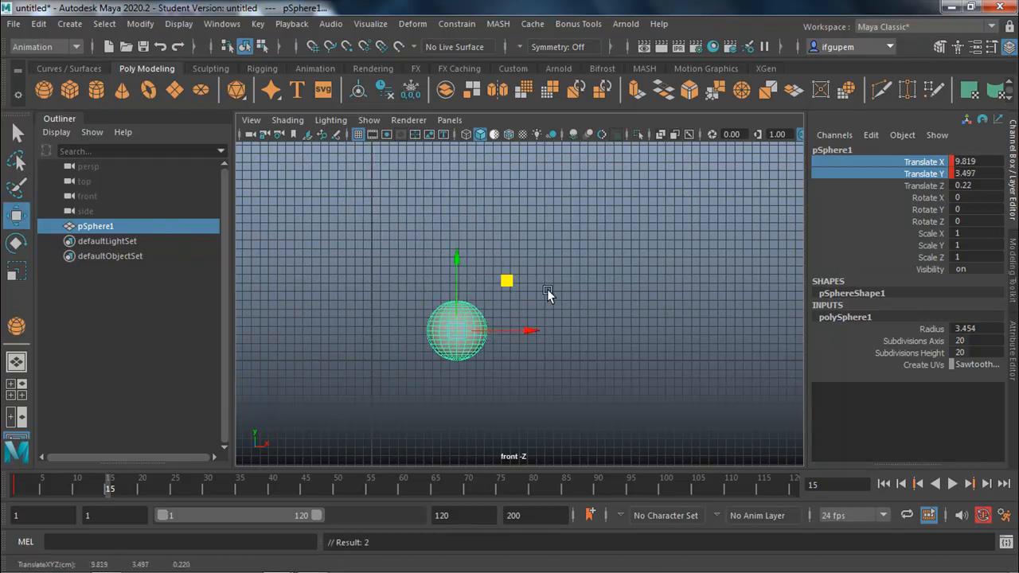
Set the sphere's radius to 3 and its Translate Y to 3 at frame 15
double_click(983, 331)
type("3")
key("Return")
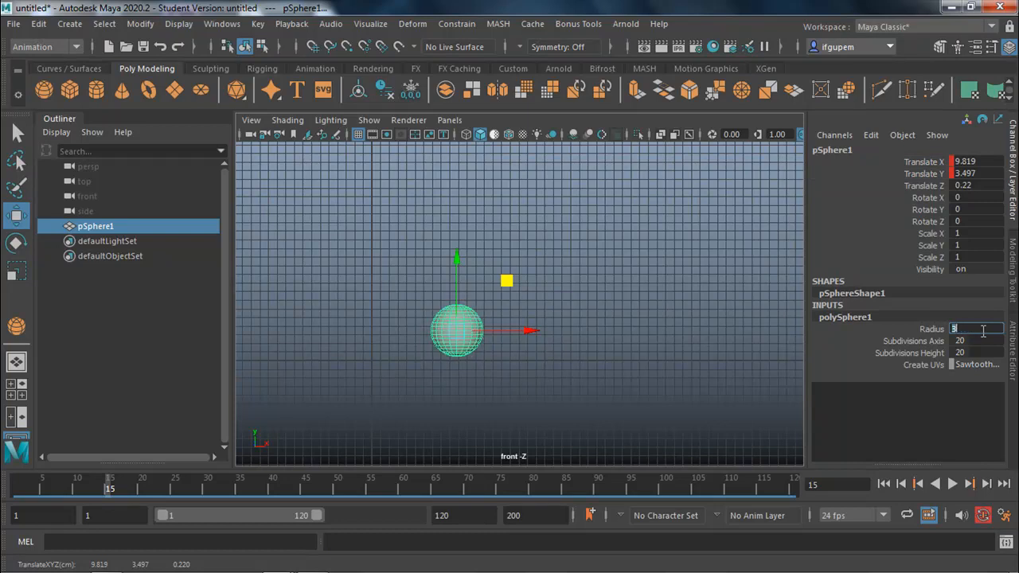
double_click(978, 173)
type("3")
key("Return")
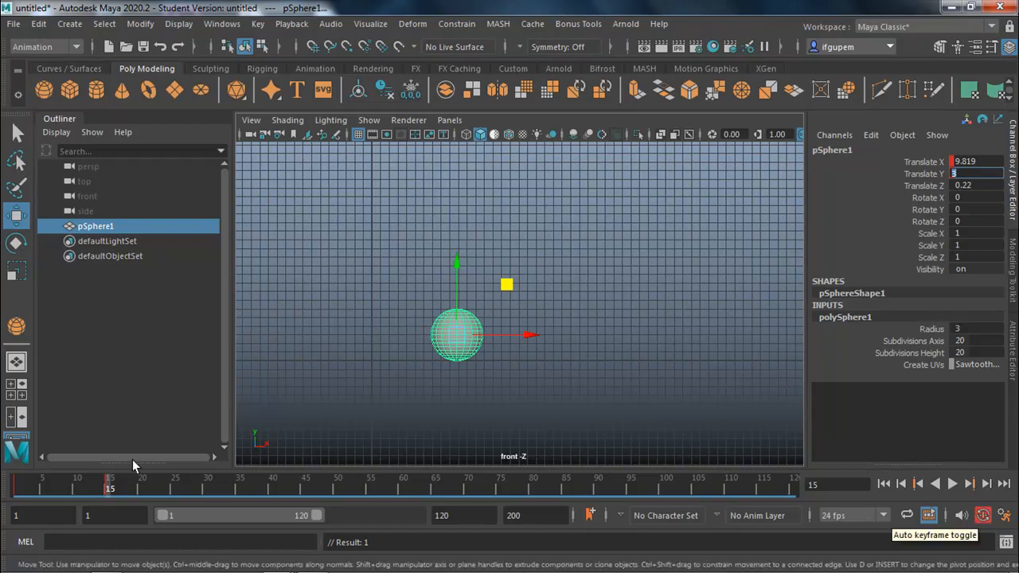
At frame 23, move the sphere up and forward to about X 13.71, Y 8.36 for the top of its bounce
mouse_move(109, 485)
left_mouse_down()
mouse_move(3, 489)
mouse_move(109, 489)
left_mouse_up()
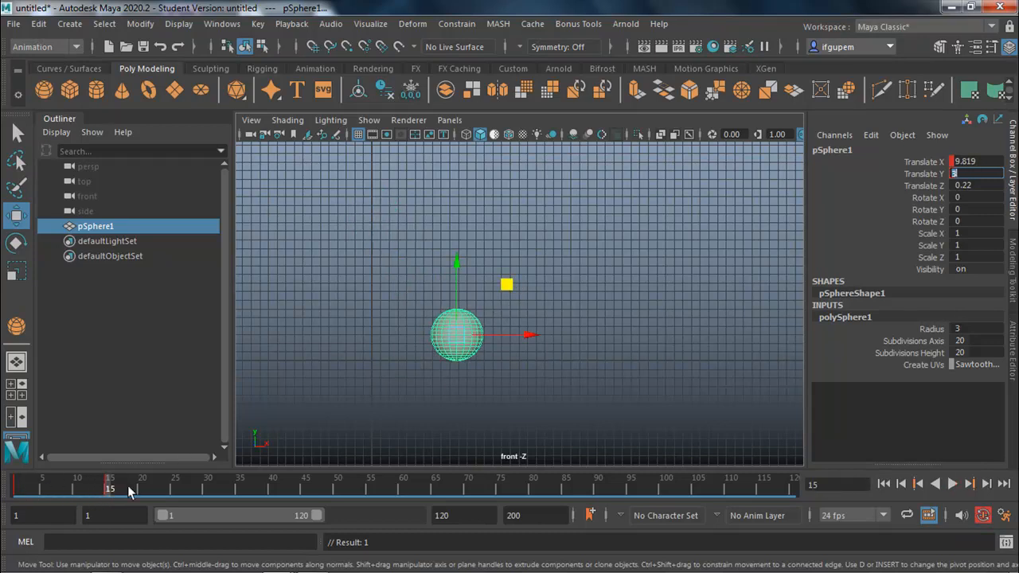
key("alt+v")
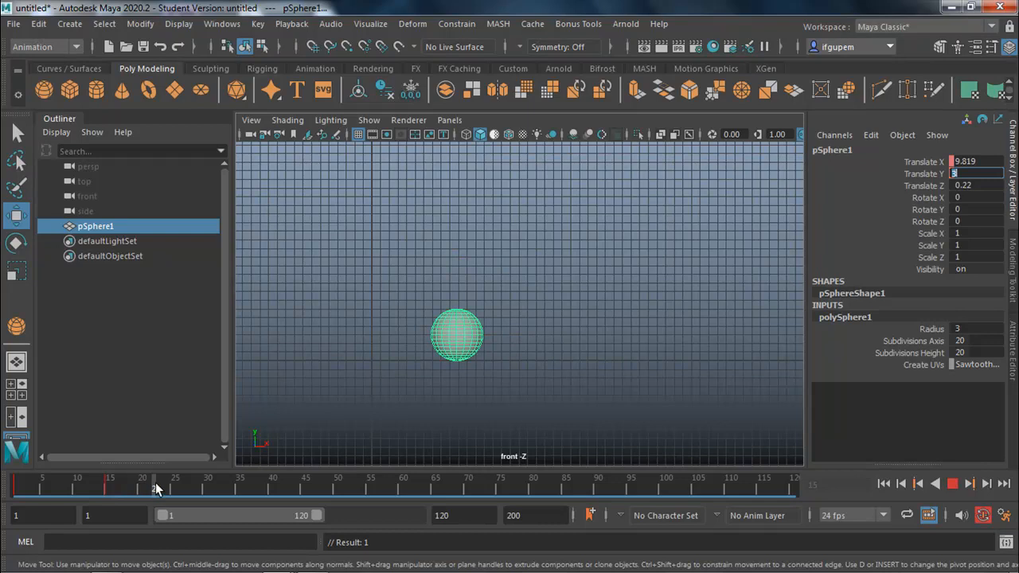
left_click(206, 488)
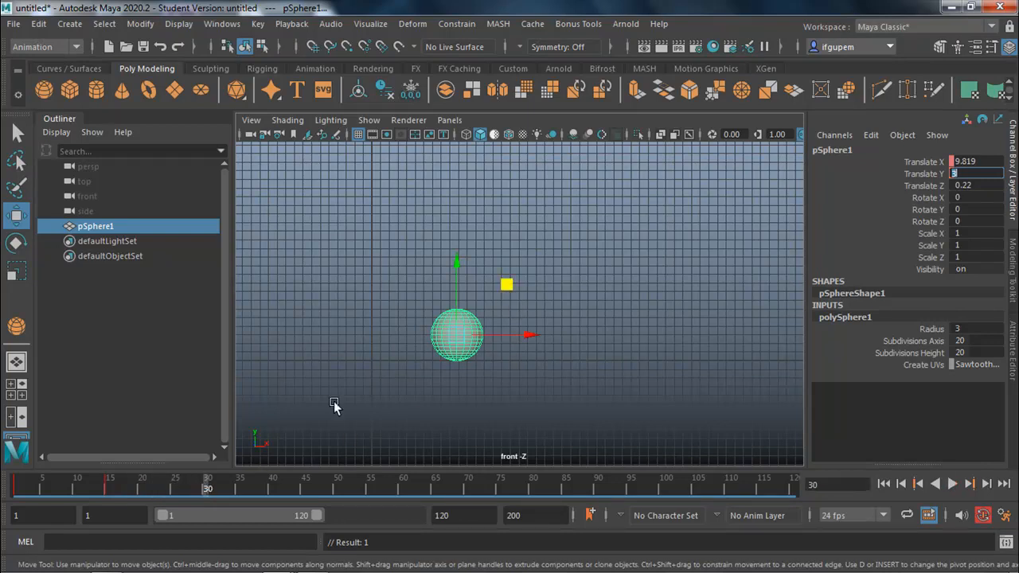
key("alt+v")
left_click(160, 485)
left_click_drag(506, 286, 541, 239)
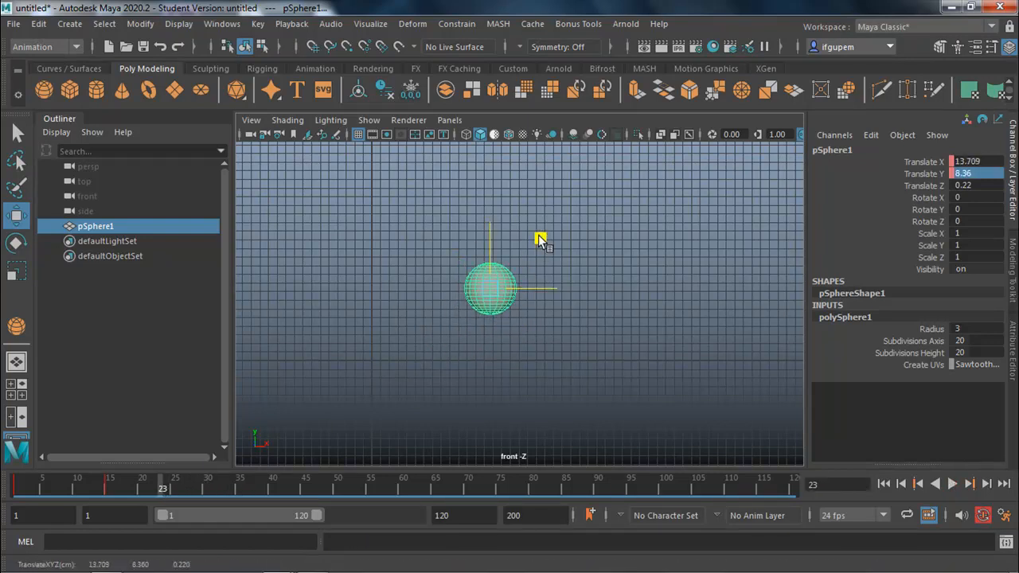
At frame 30, bring the sphere back to the ground at about X 18.2, Y 3
key("alt+v")
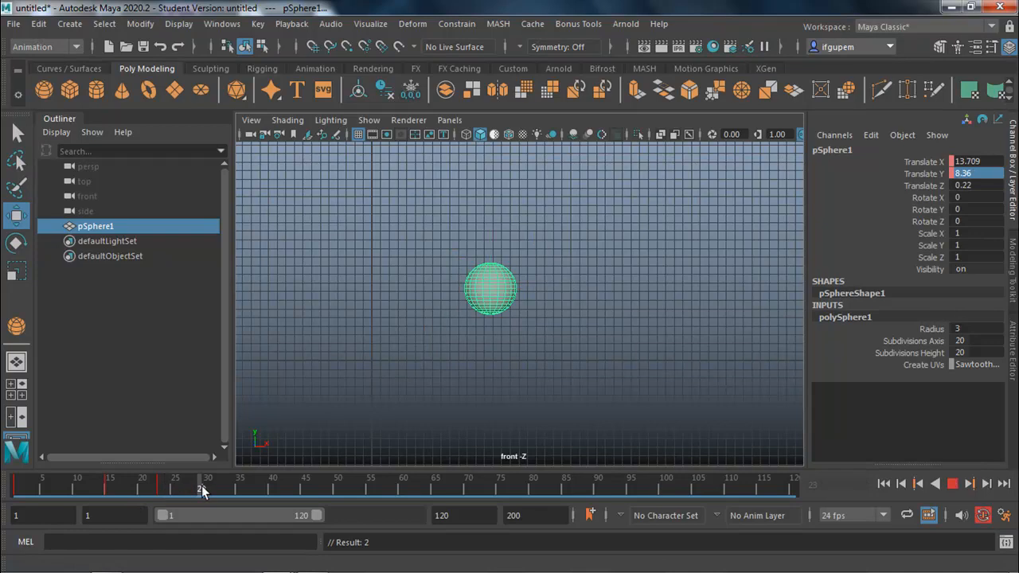
left_click(206, 489)
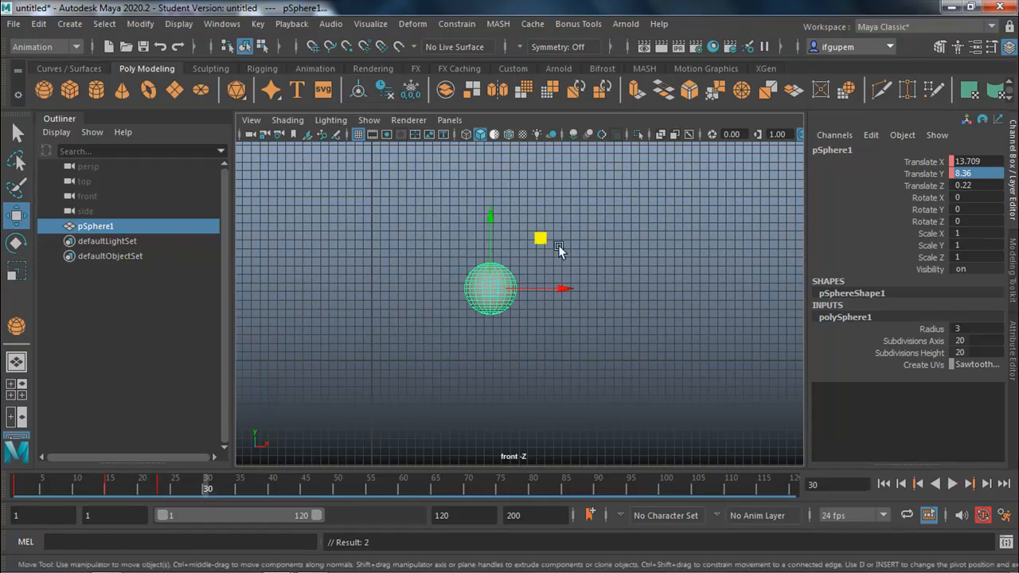
left_click_drag(544, 235, 581, 283)
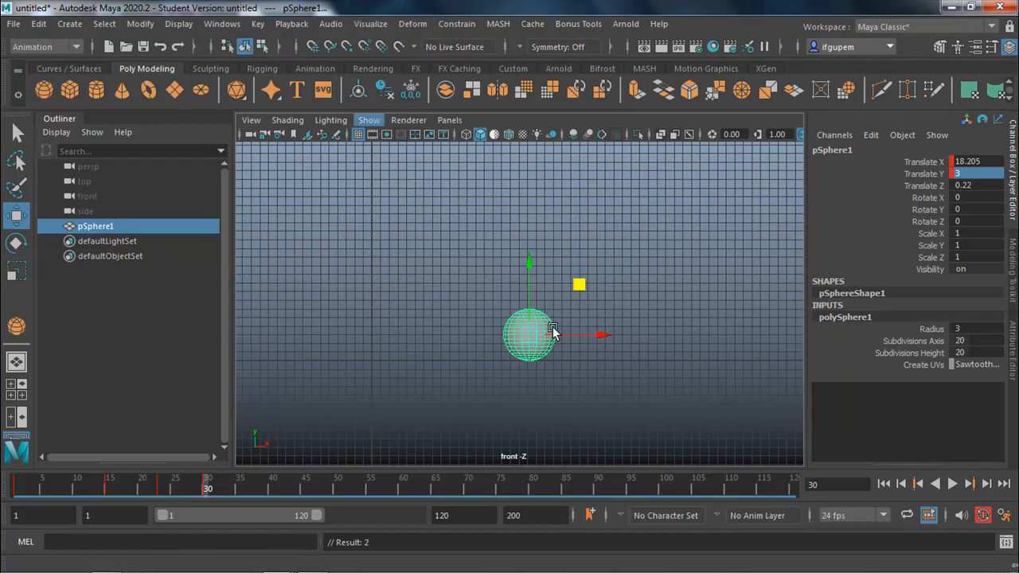
Create an editable motion trail for the sphere with default settings over the time slider range, showing frame numbers
left_click(373, 25)
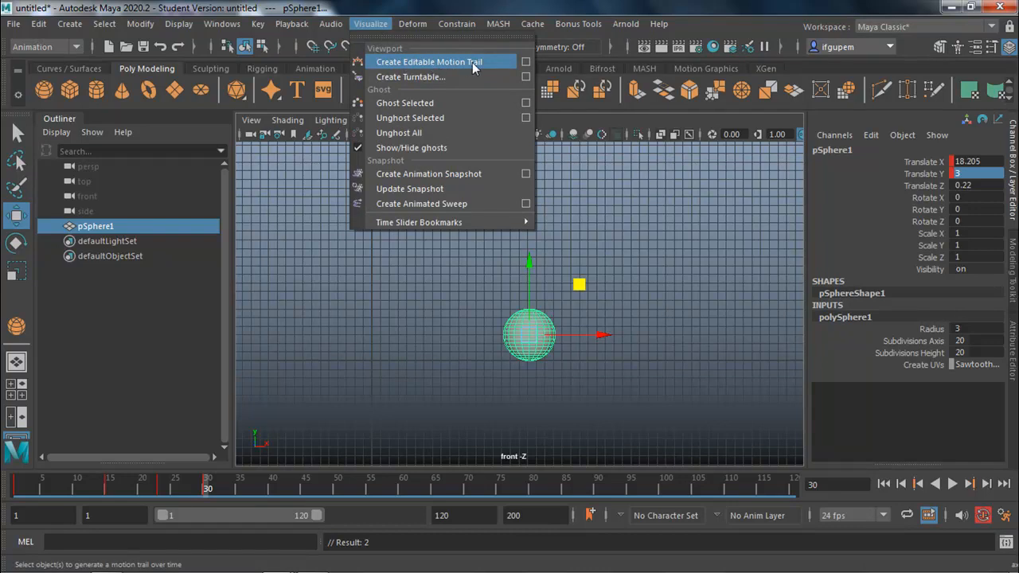
left_click(525, 62)
left_click(325, 216)
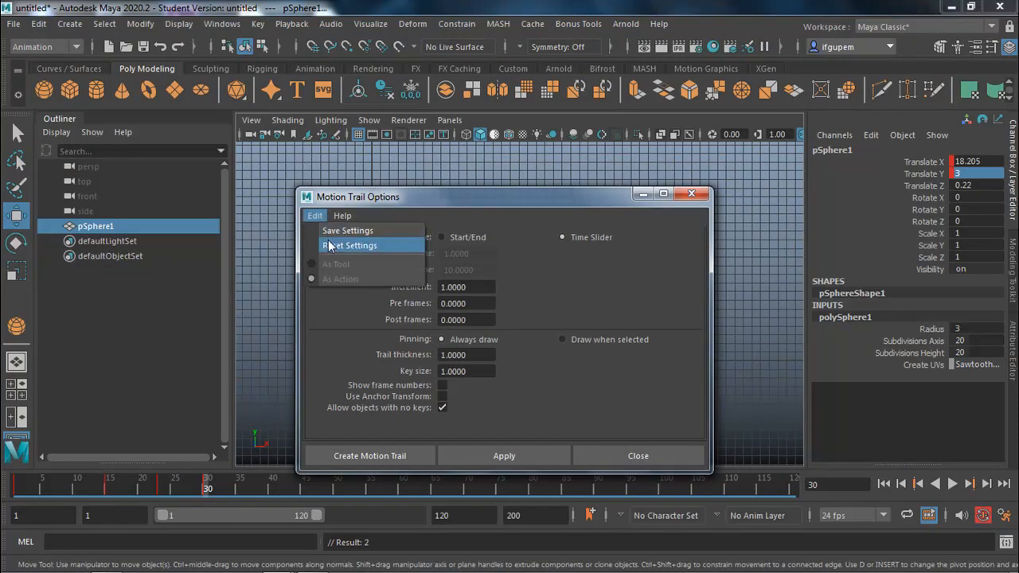
left_click(328, 246)
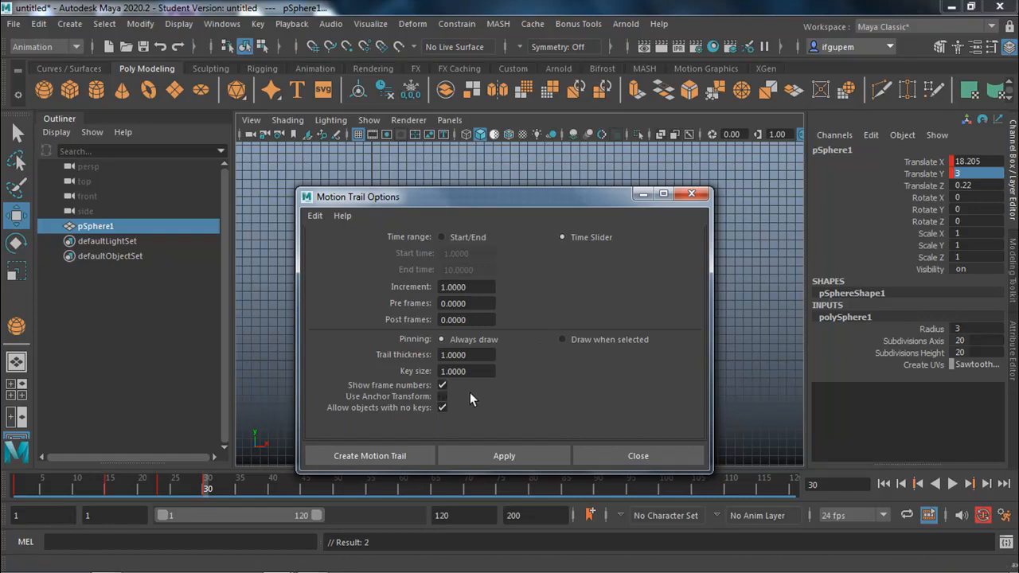
left_click(498, 463)
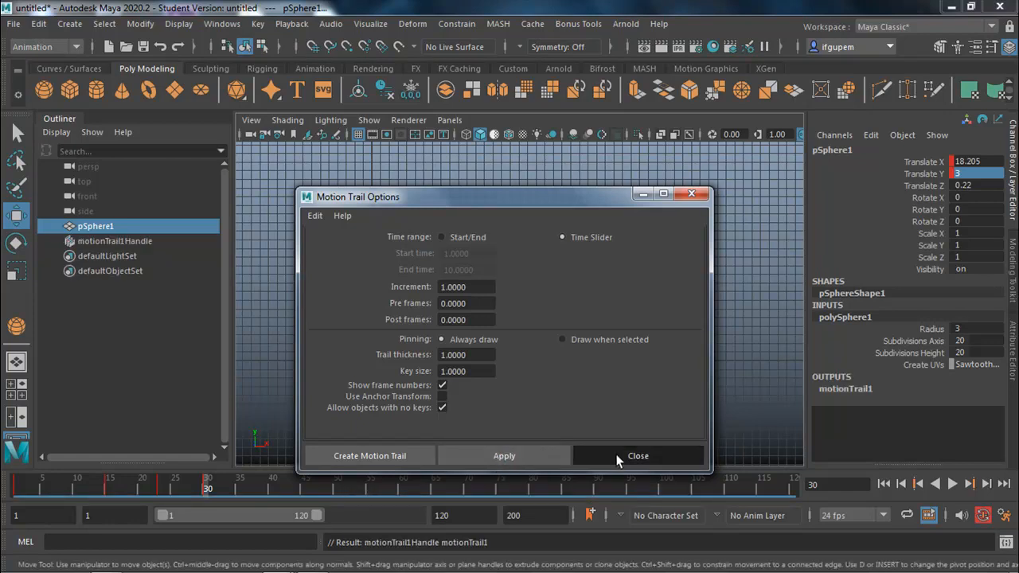
left_click(616, 454)
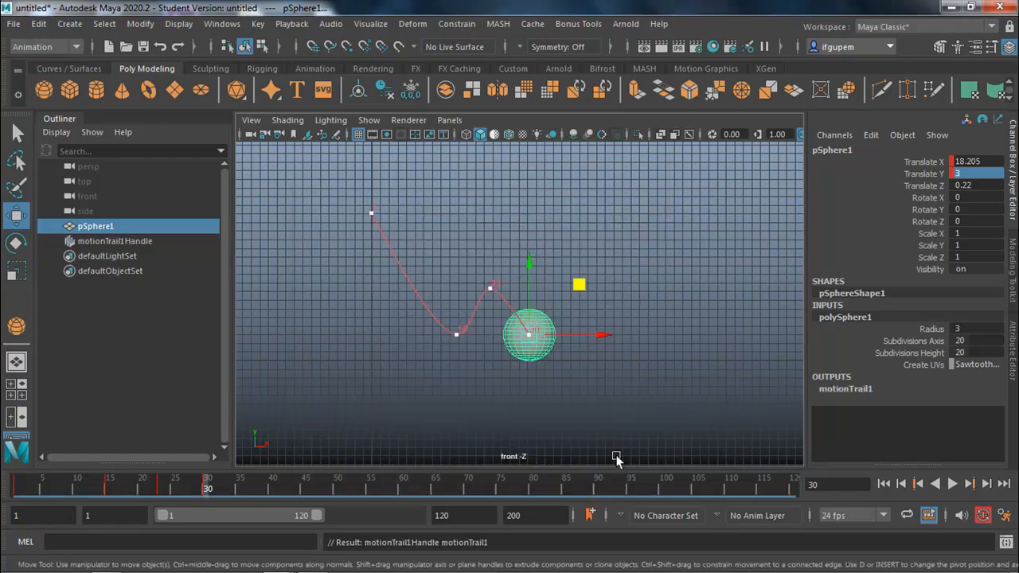
Hide the viewport grid and play the animation to examine how the sphere follows its motion trail
left_click(358, 134)
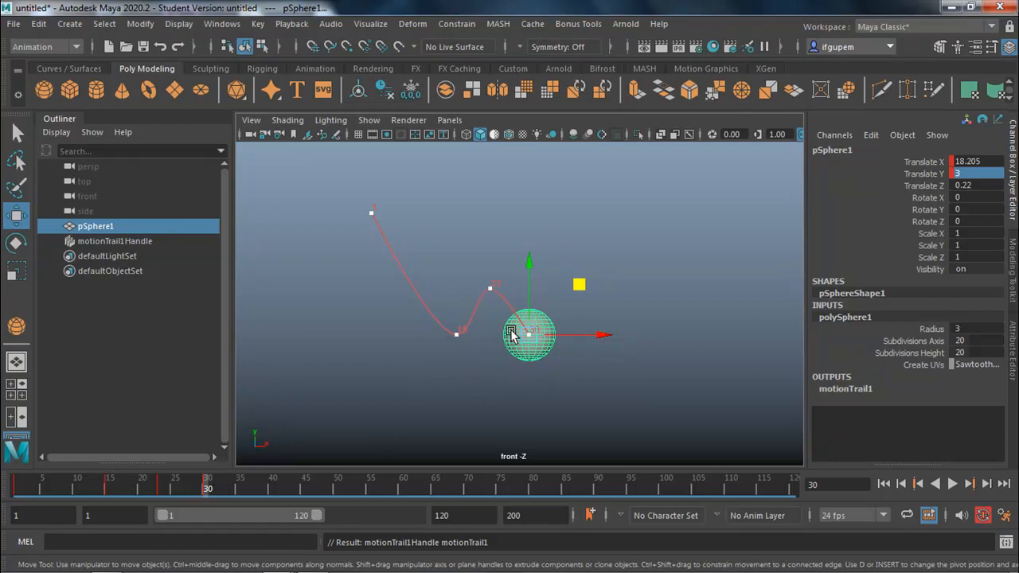
left_click_drag(207, 488, 122, 488)
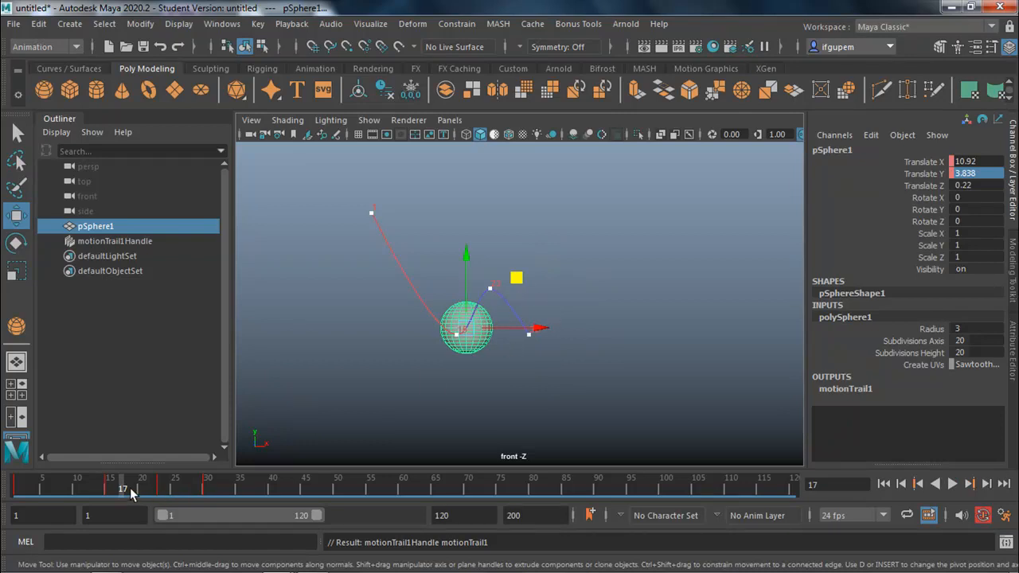
key("alt+v")
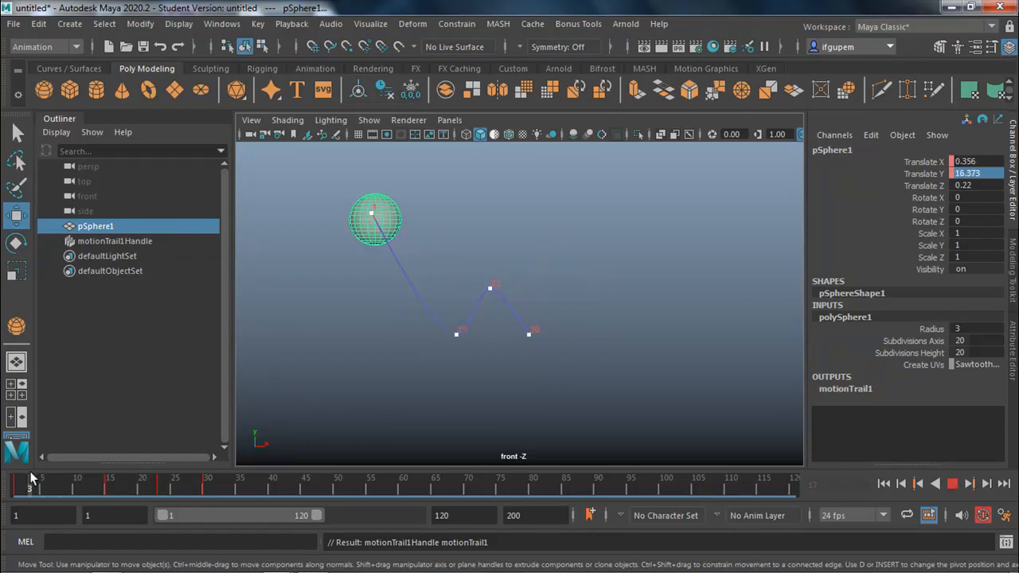
key("alt+v")
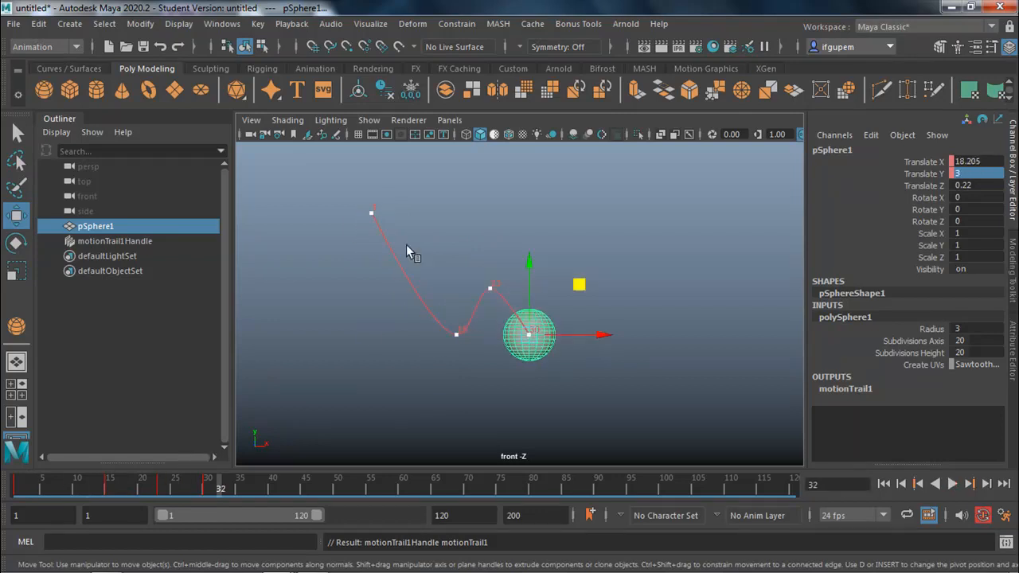
On the motion trail, raise the frame 23 key to about Y 8.99 and move the frame 15 key back to about X 8.52
left_click(489, 287)
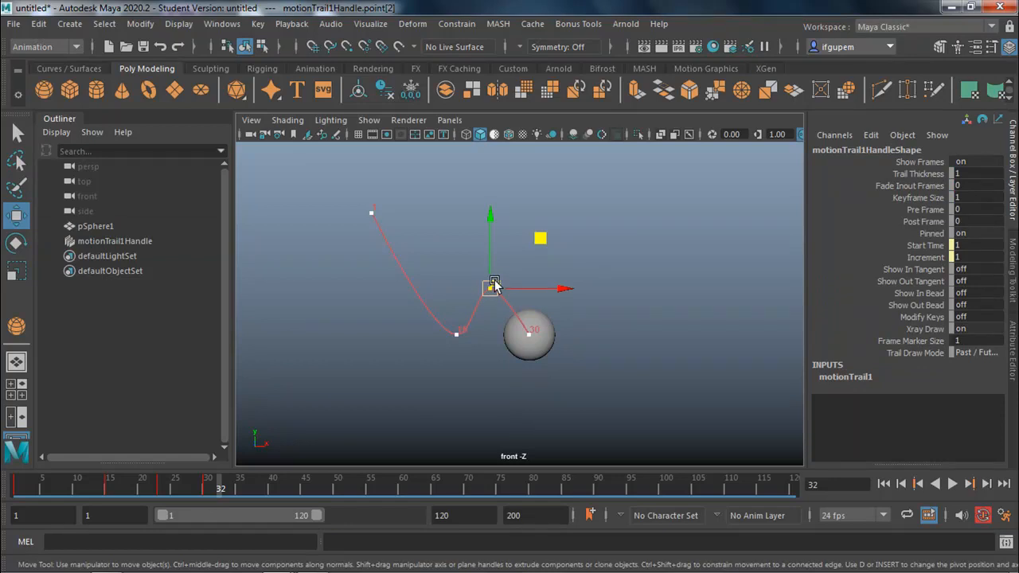
mouse_move(492, 246)
left_mouse_down()
mouse_move(491, 268)
mouse_move(491, 239)
left_mouse_up()
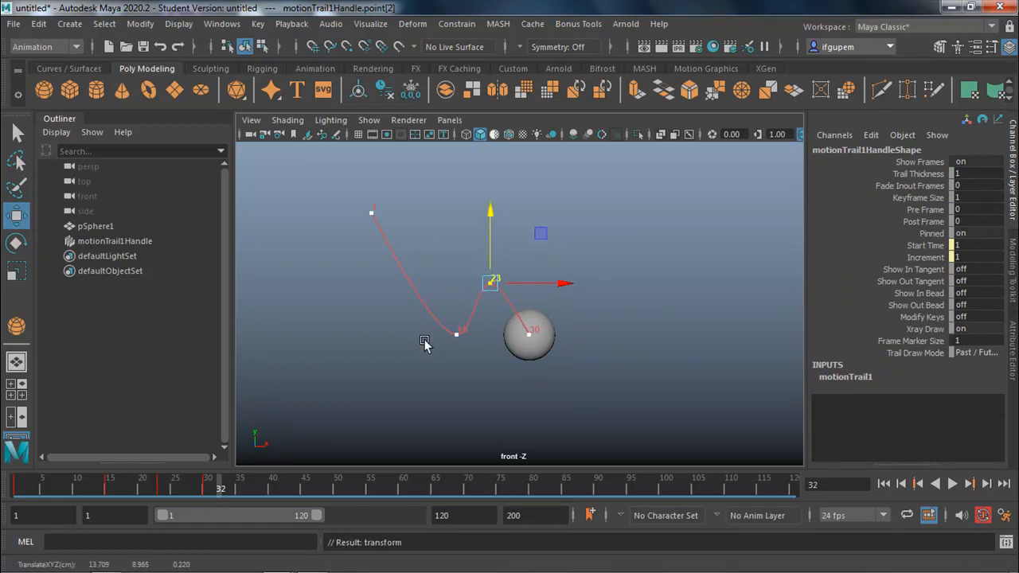
left_click(442, 331)
left_click_drag(460, 334, 481, 336)
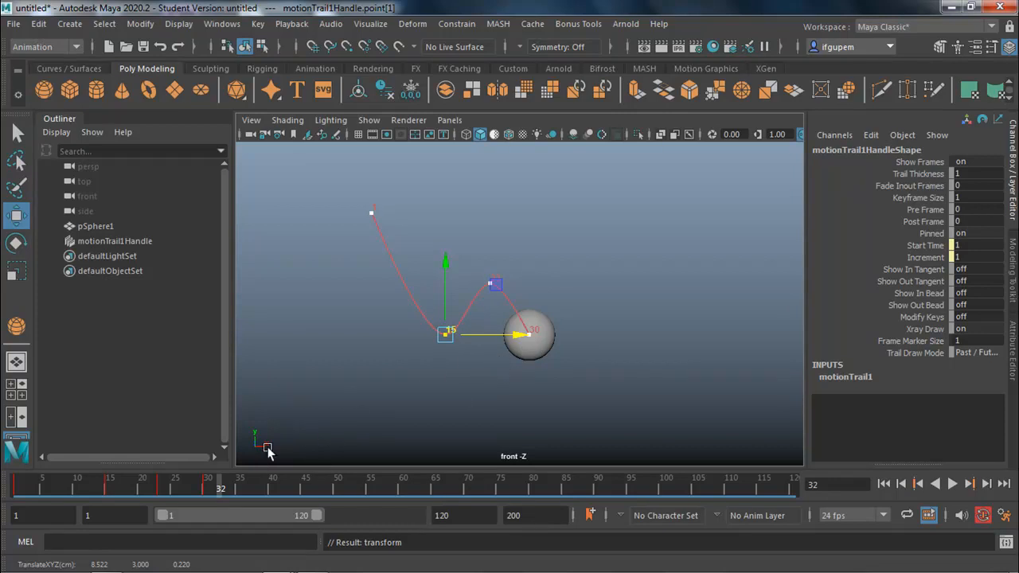
Show the viewport grid again and, at frame 36, move the sphere up and forward for the top of its second bounce
left_click(358, 134)
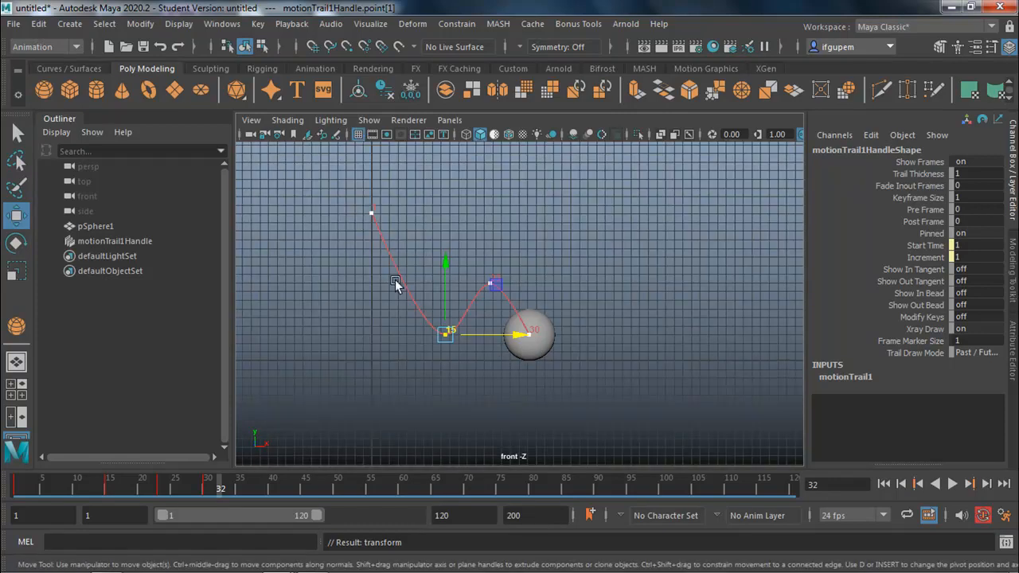
left_click_drag(225, 494, 244, 463)
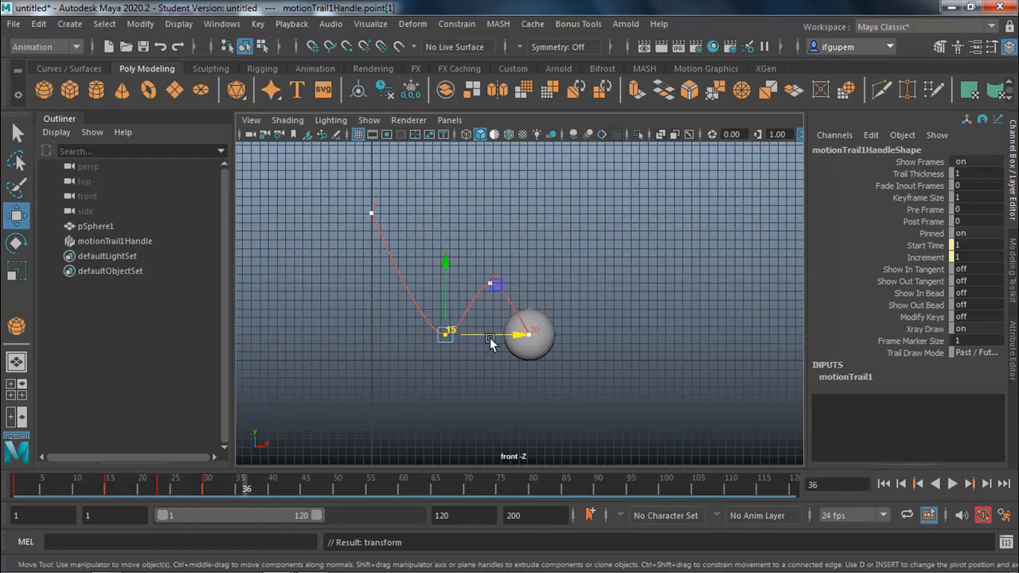
left_click(538, 359)
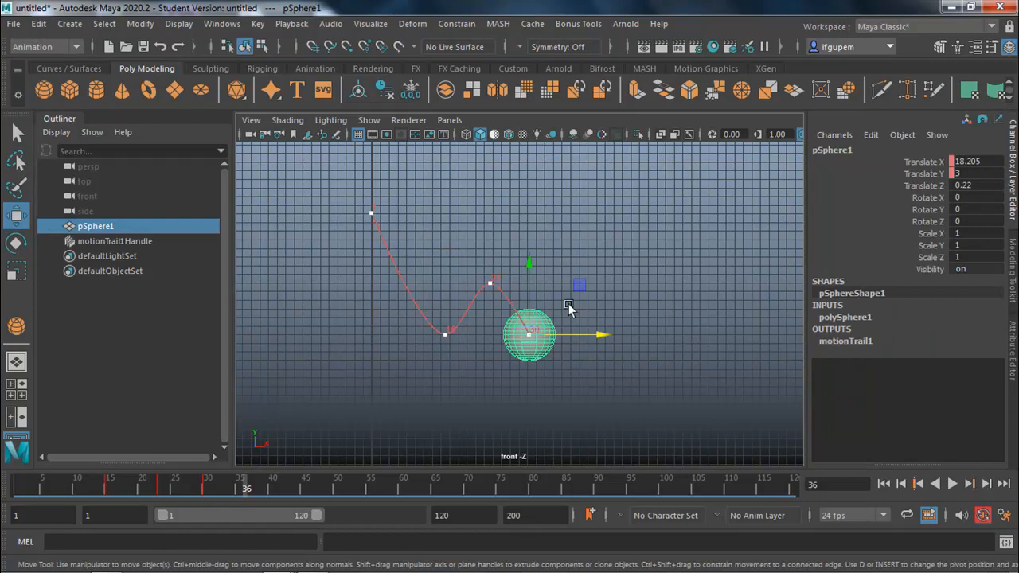
middle_click_drag(575, 285, 620, 253)
left_click_drag(620, 252, 621, 256)
At frame 41, bring the sphere forward and back to the ground at about X 26.16 with Translate Y 3
left_click_drag(257, 489, 278, 488)
middle_click_drag(619, 256, 649, 285)
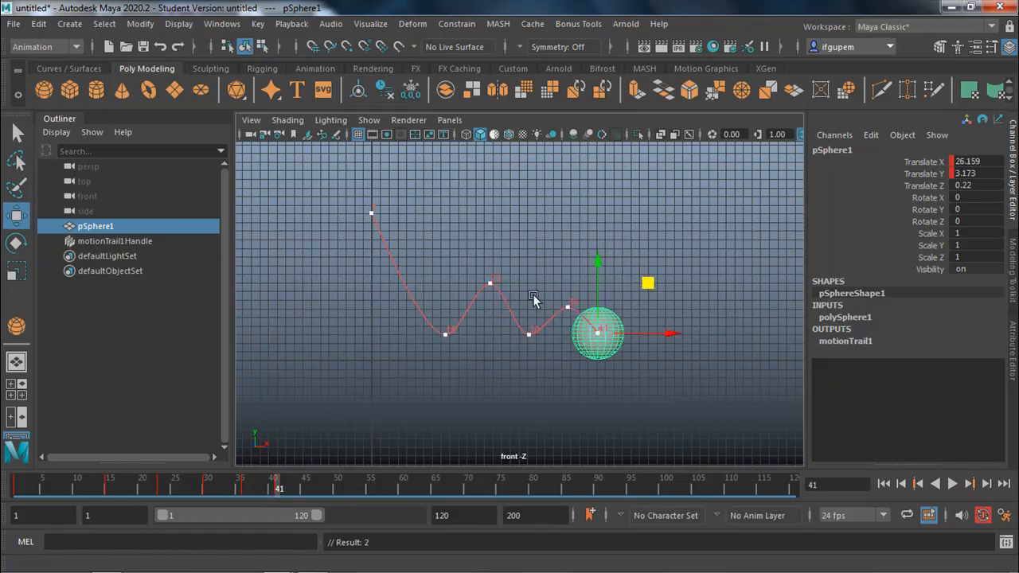
double_click(965, 173)
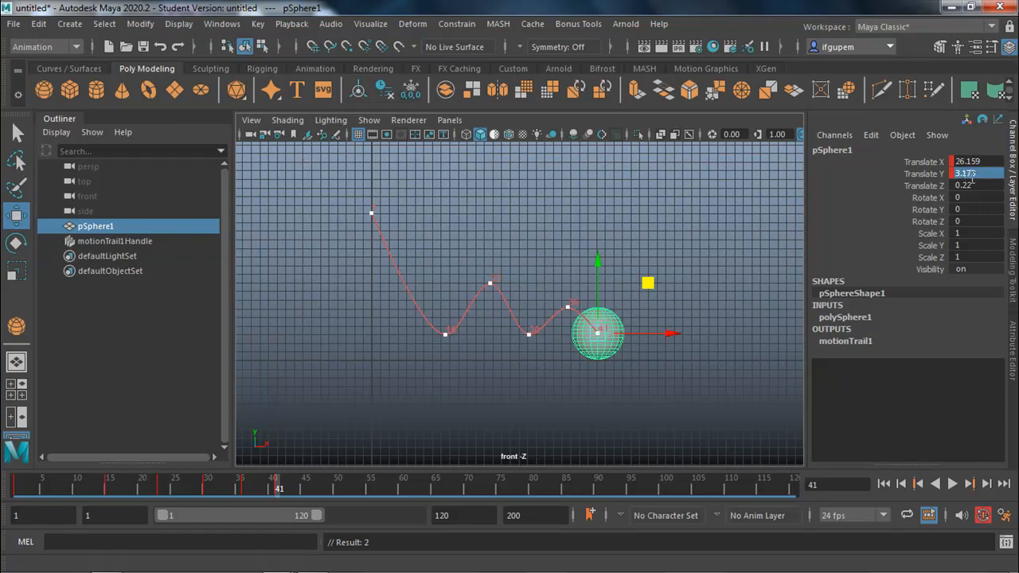
type("3")
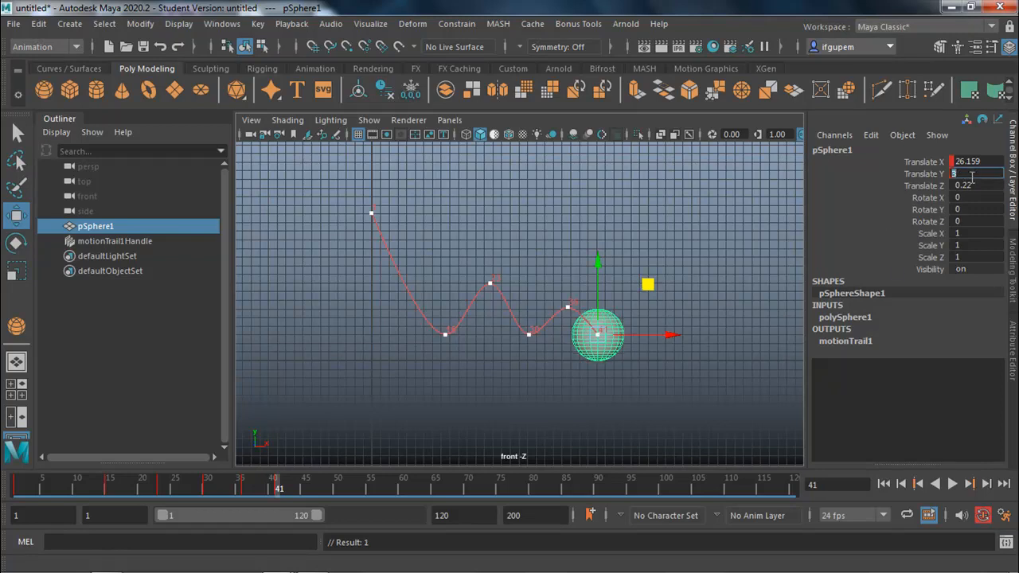
Raise the sphere to about X 30.05, Y 4.64 at frame 45, and land it at about X 32.82, Y 3 at frame 49
left_click(302, 492)
middle_click_drag(643, 284, 681, 272)
left_click_drag(309, 493, 336, 491)
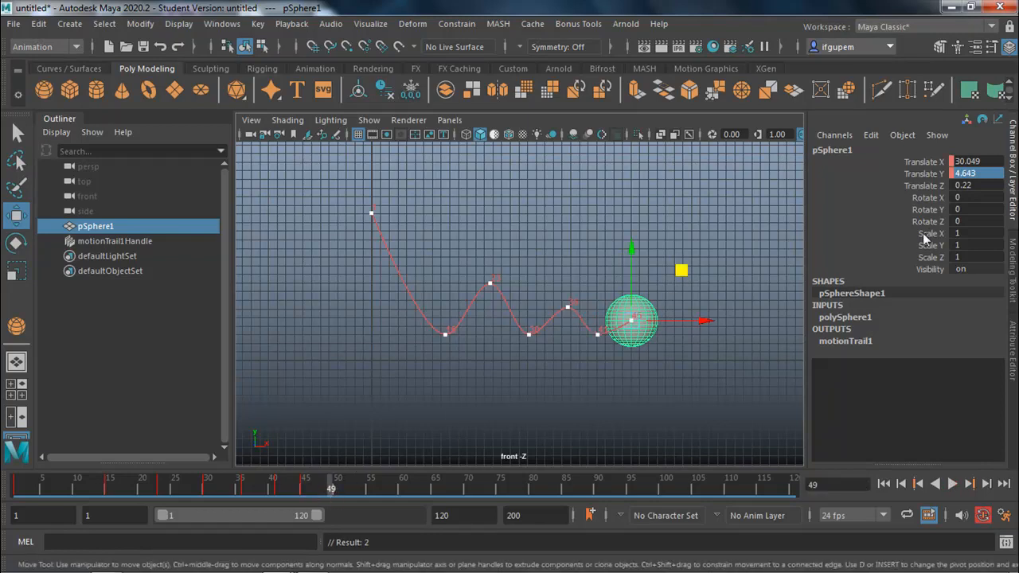
double_click(966, 174)
key("Return")
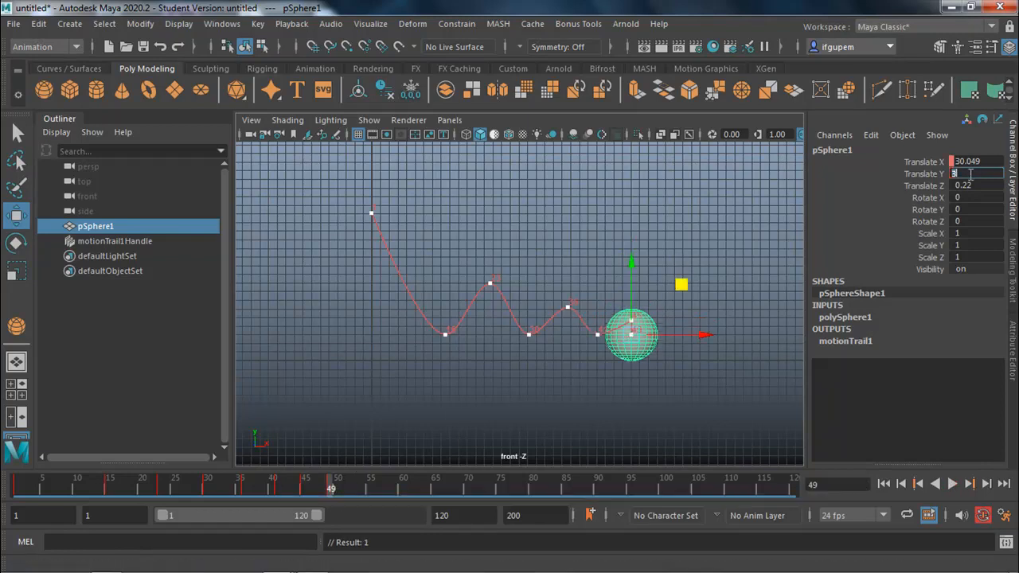
mouse_move(709, 336)
left_mouse_down()
mouse_move(727, 338)
mouse_move(716, 334)
left_mouse_up()
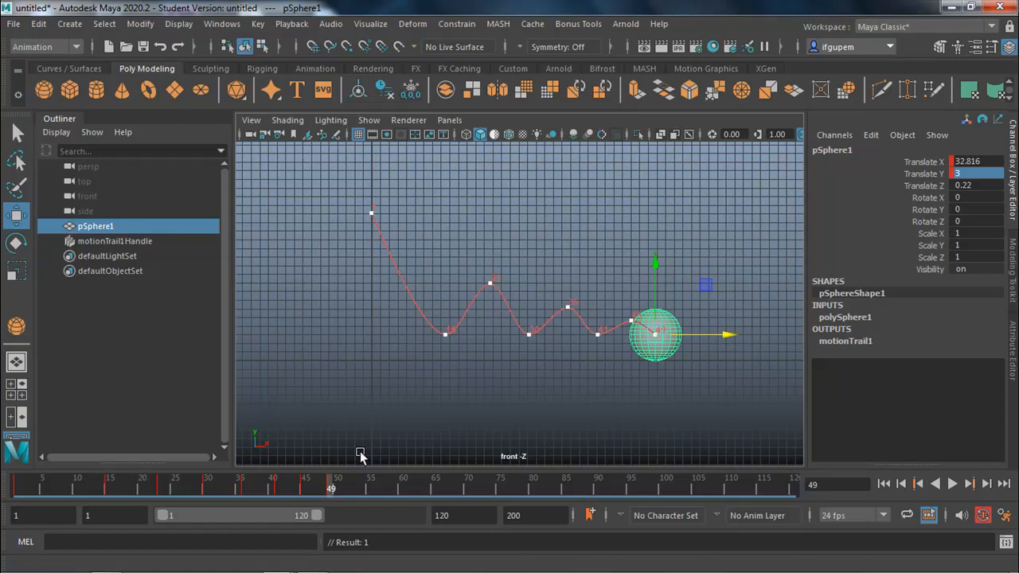
Near frame 90, move the sphere forward along the ground to about X 57 so it rolls out after the last bounce
key("alt+v")
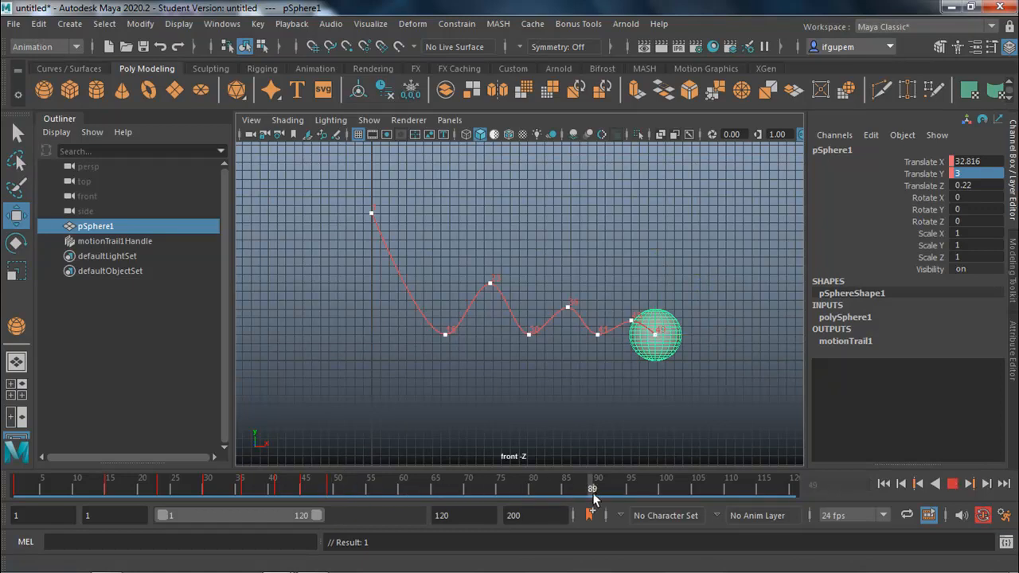
left_click(593, 488)
scroll(698, 364, "down", 2)
left_click_drag(666, 335, 828, 337)
Scrub and play the animation to check the sphere's bounces and its final roll
left_click_drag(597, 488, 572, 413)
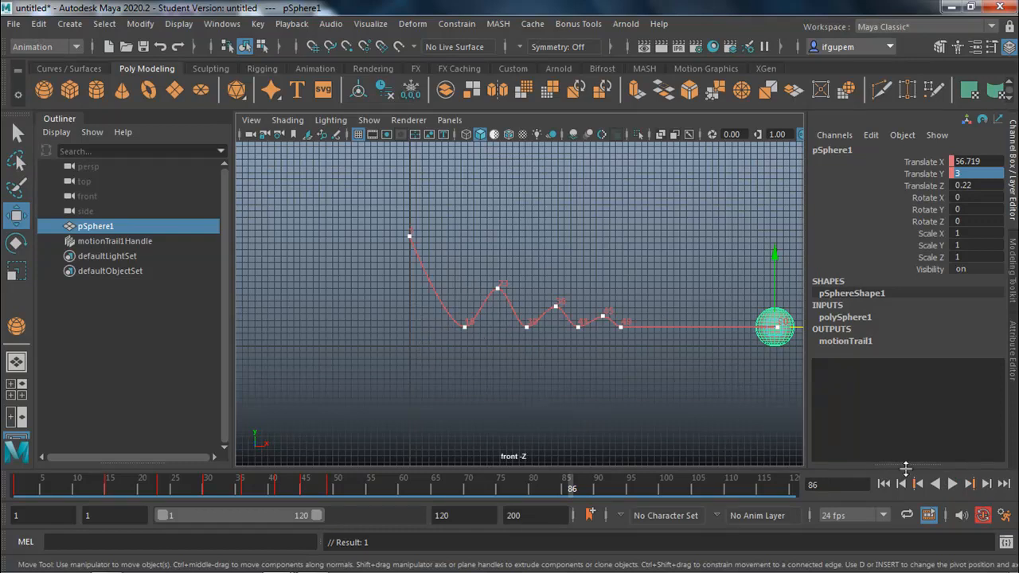
left_click(952, 484)
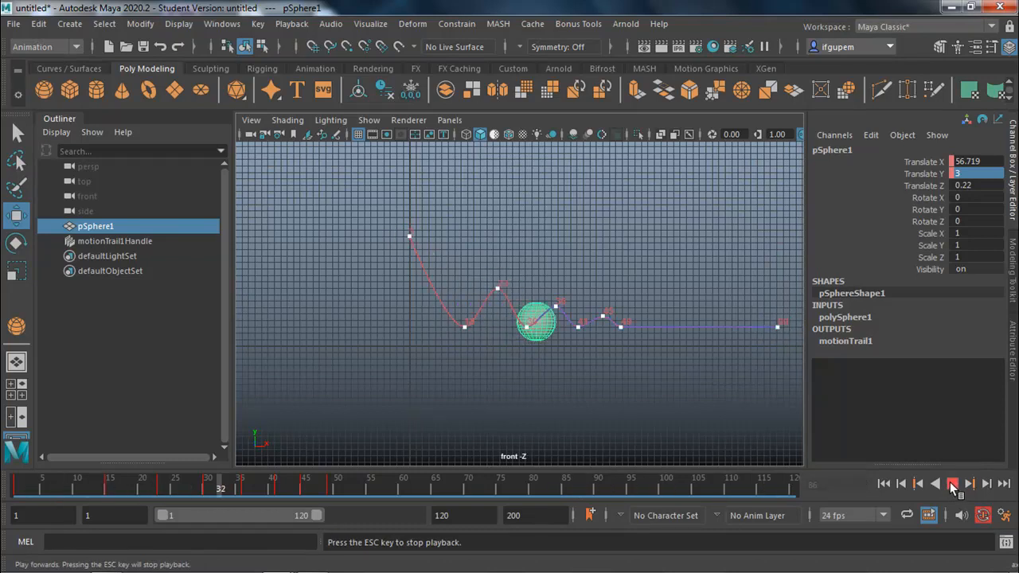
left_click(952, 484)
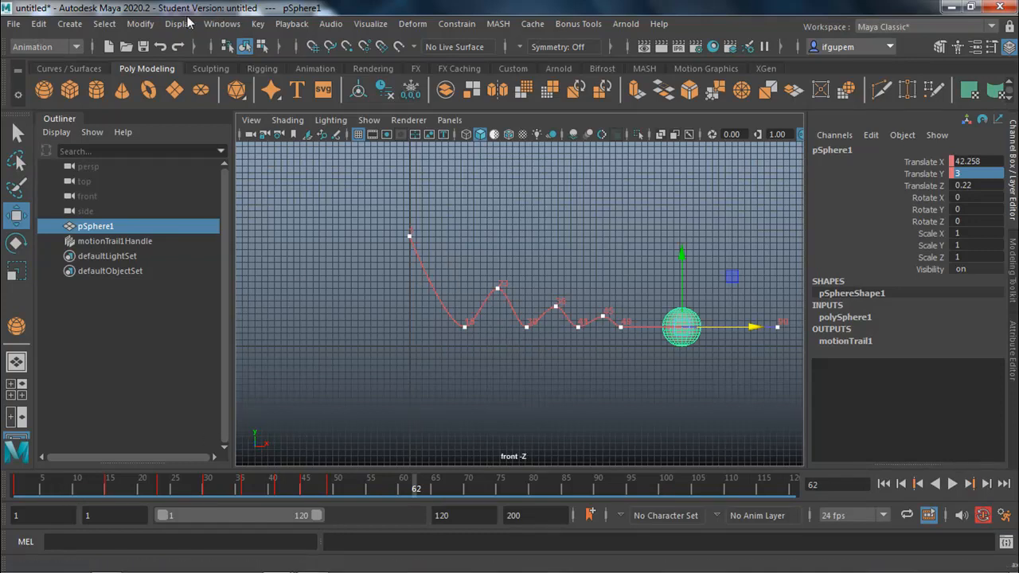
Open the Dope Sheet and expand pSphere1 to its Translate X and Translate Y channels
left_click(222, 23)
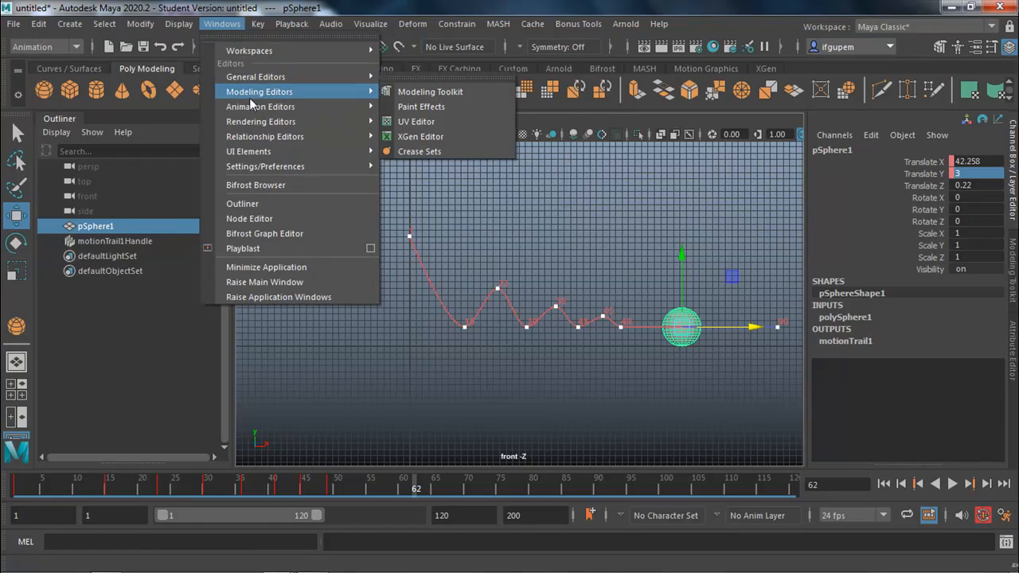
mouse_move(345, 108)
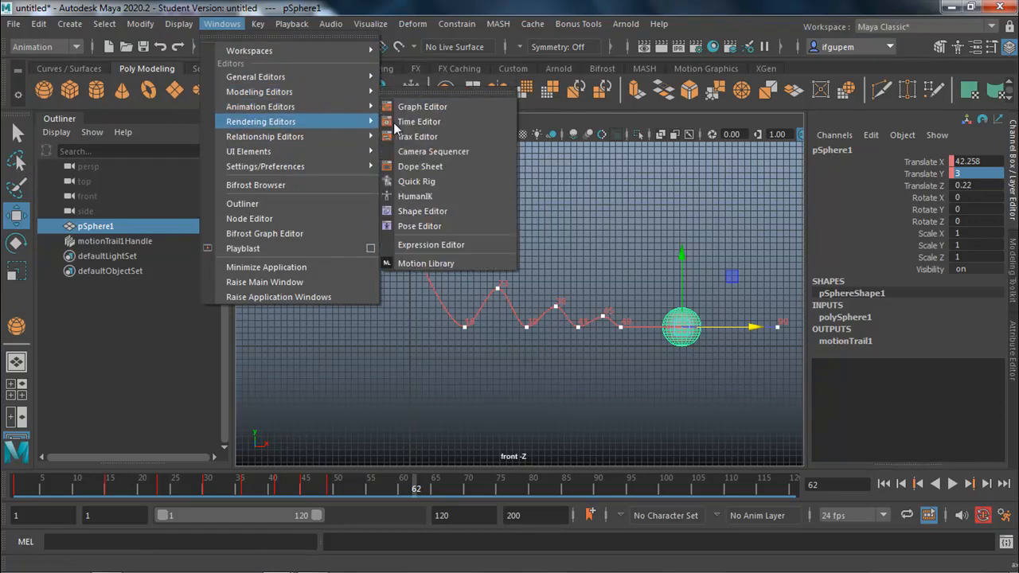
left_click(423, 167)
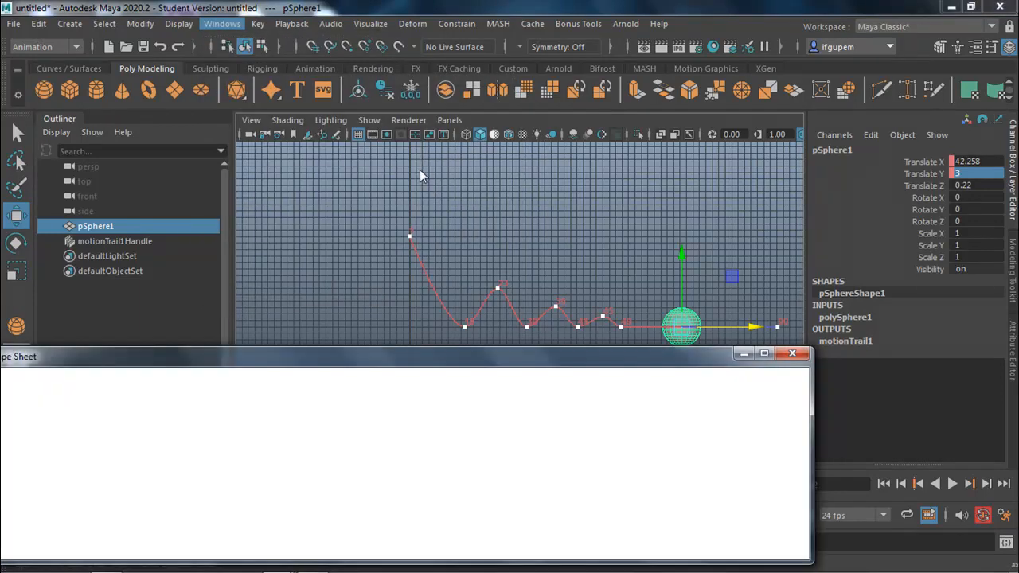
left_click_drag(240, 364, 415, 268)
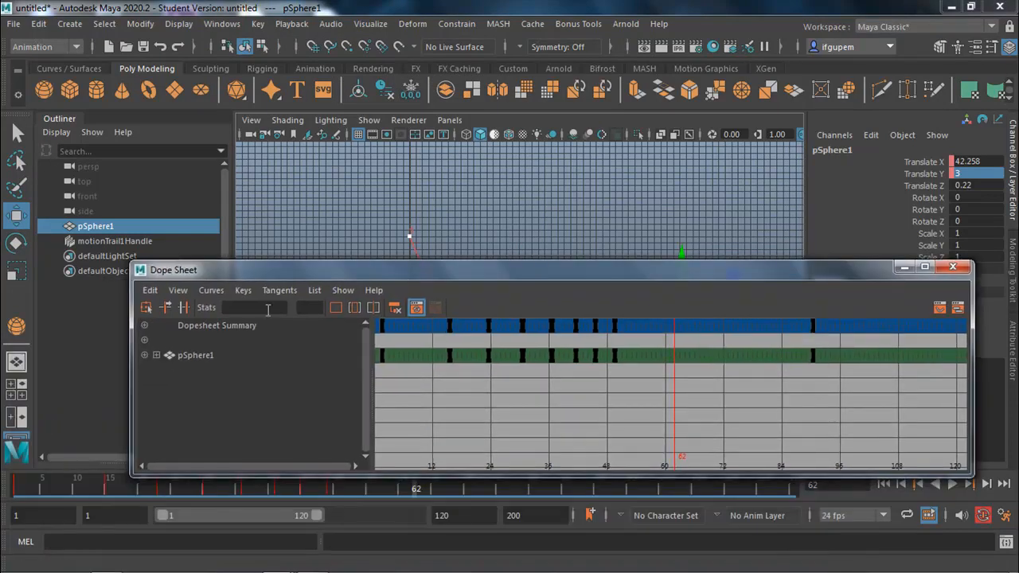
left_click(144, 355)
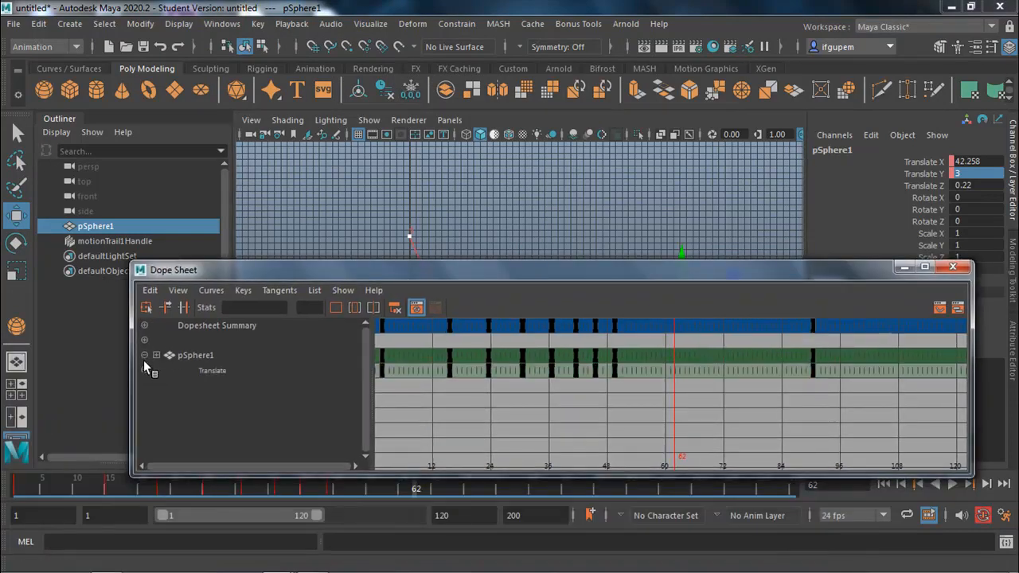
left_click(144, 370)
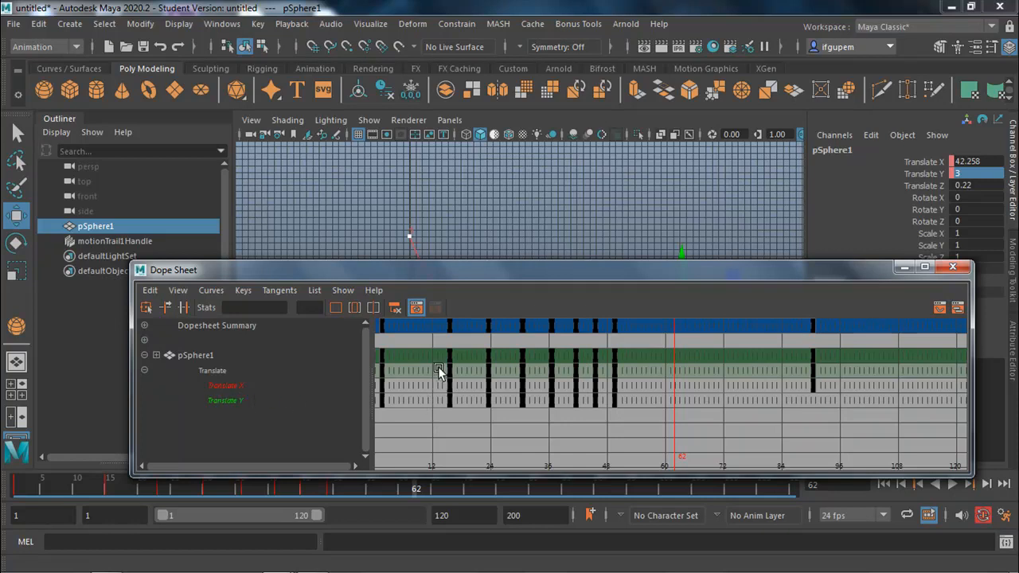
In the Dope Sheet, select all the sphere's keys after frame 1 and shift them 7 frames earlier, putting the frame 49 key on 42
left_click_drag(462, 382, 629, 432)
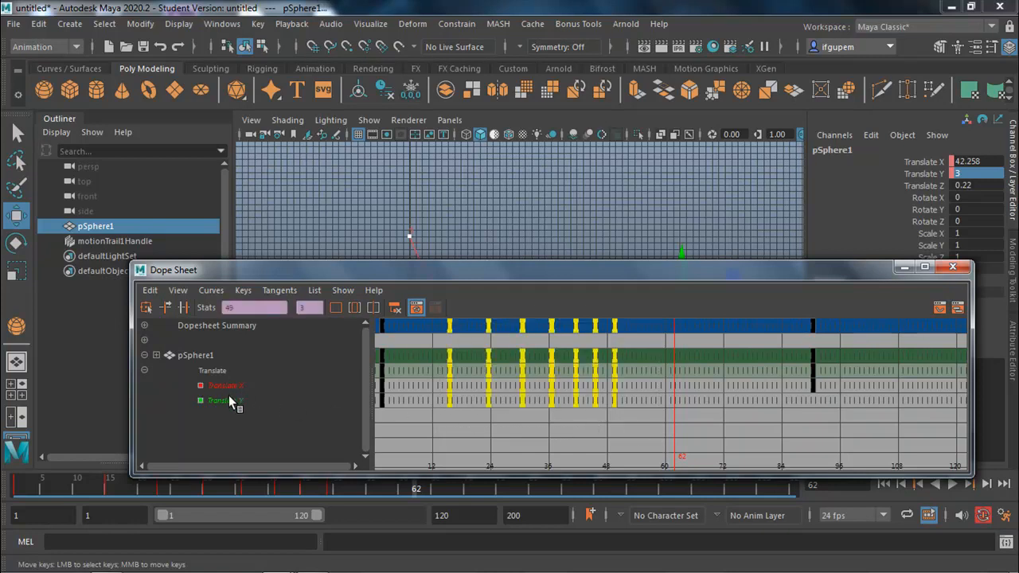
left_click(442, 333)
left_click_drag(443, 332, 645, 450)
left_click_drag(840, 321, 437, 415)
left_click_drag(451, 330, 427, 329)
left_click_drag(476, 261, 472, 351)
left_click_drag(423, 417, 417, 419)
Move the Dope Sheet clear of the motion trail and play the animation to check the retimed bounces
left_click_drag(811, 359, 780, 61)
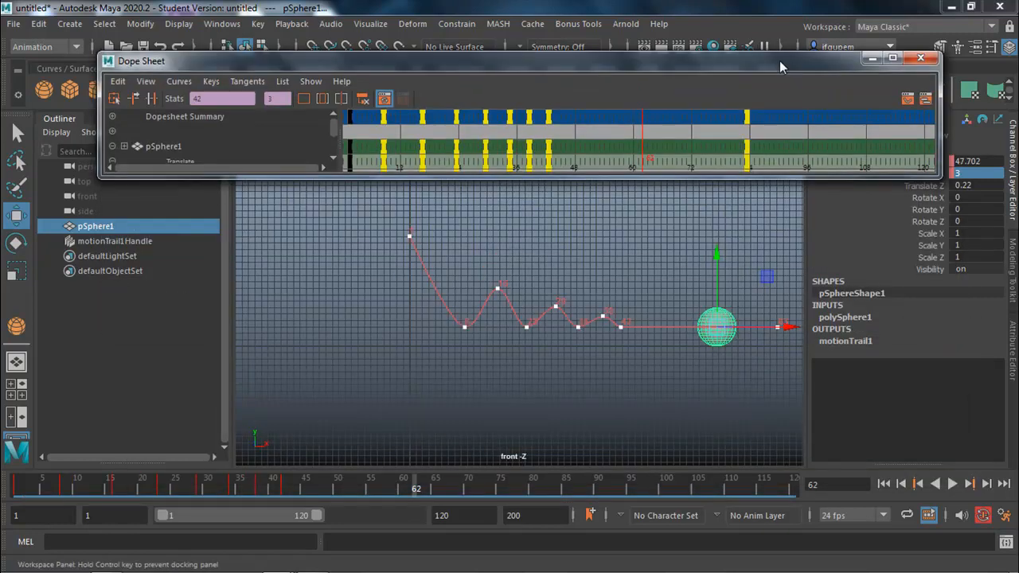
left_click(952, 484)
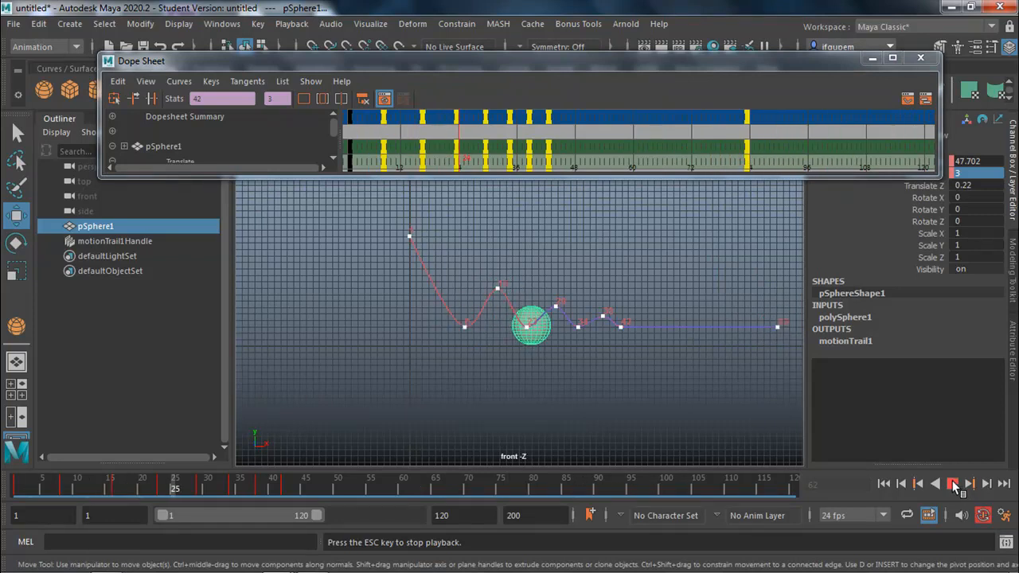
left_click(953, 484)
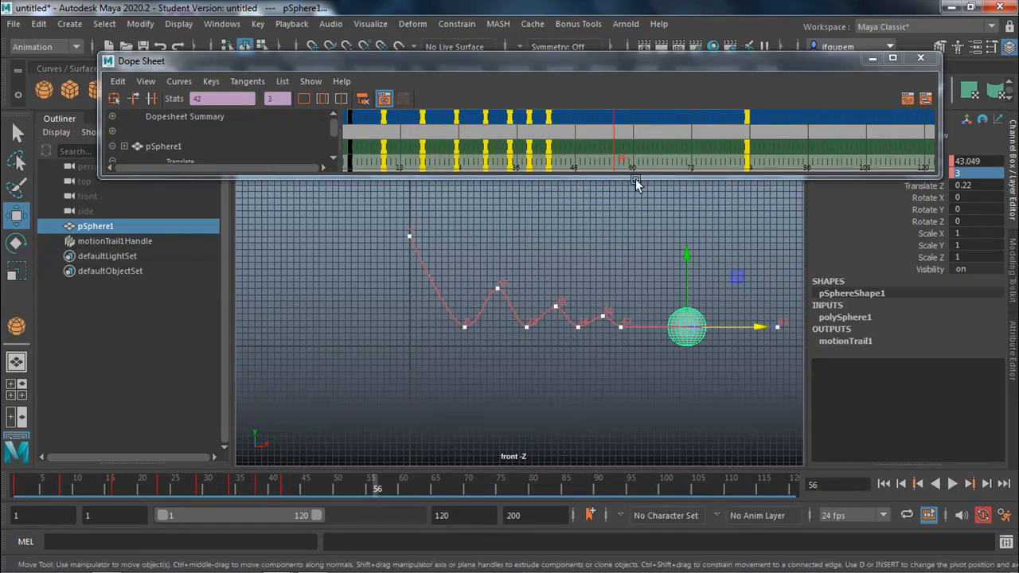
Enlarge the Dope Sheet and scale the sphere's keys at frames 8 to 23 so that they span frames 8 to 20
left_click_drag(507, 176, 507, 243)
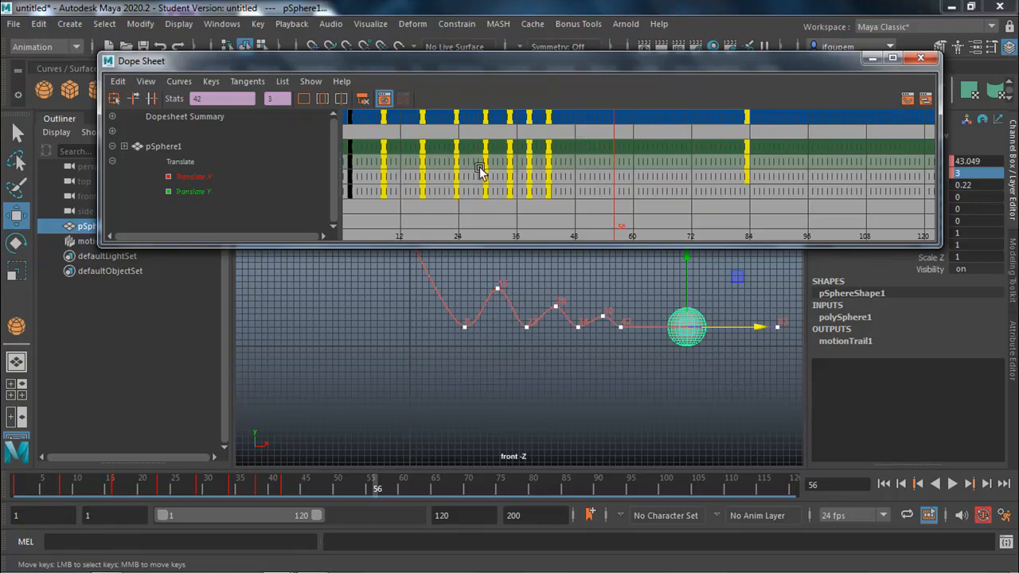
left_click_drag(368, 220, 476, 108)
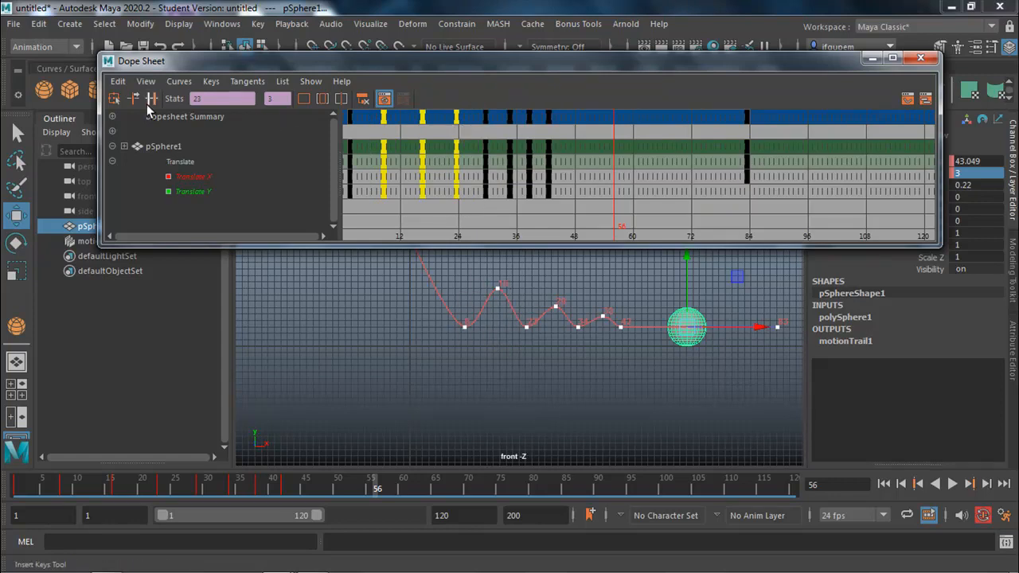
left_click(114, 98)
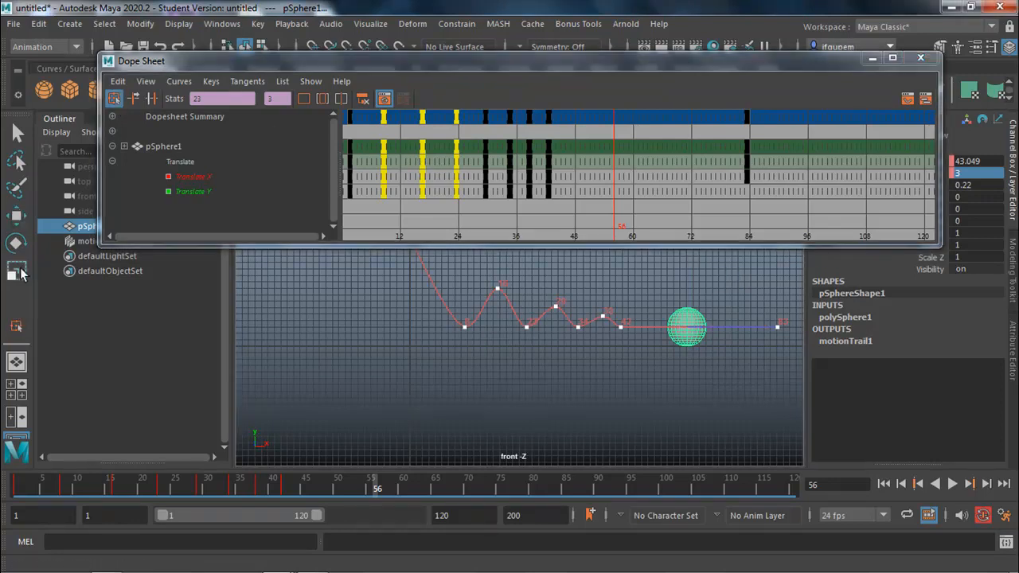
key("r")
left_click(409, 121)
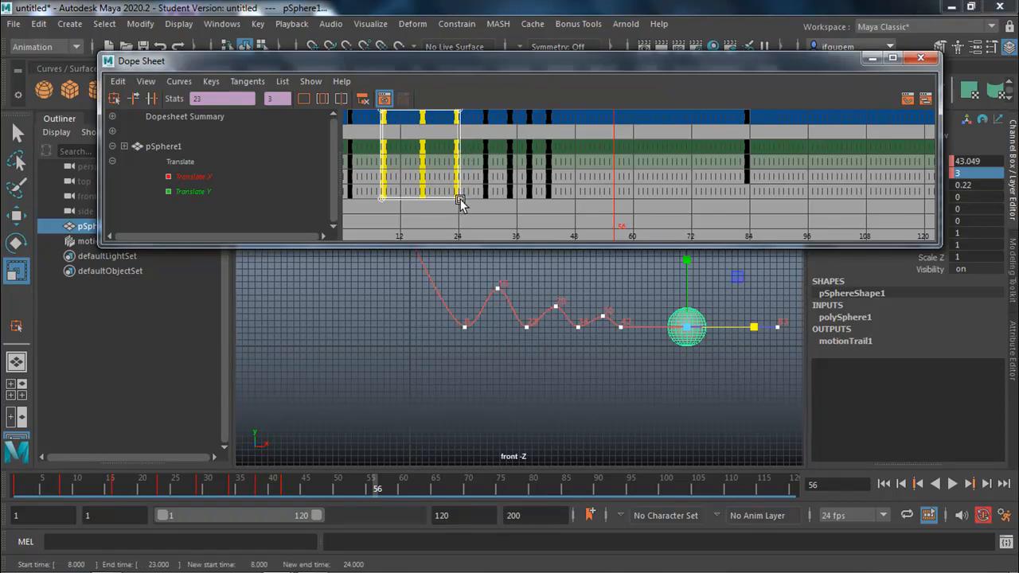
left_click_drag(460, 201, 758, 101)
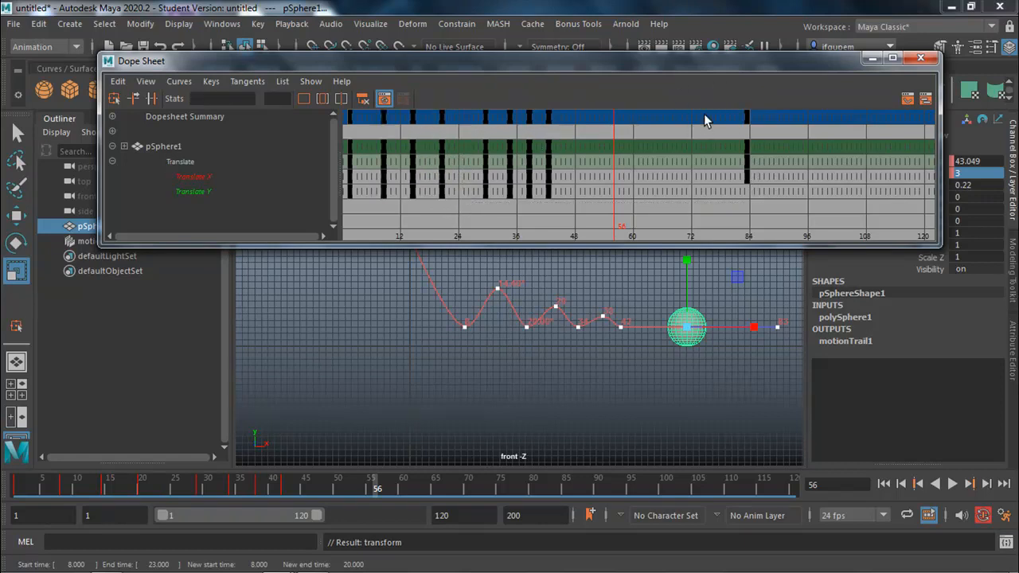
Shift the sphere's keys from frame 29 onward 4 frames earlier, putting the last bounce contact on frame 38
left_click_drag(478, 128, 722, 227)
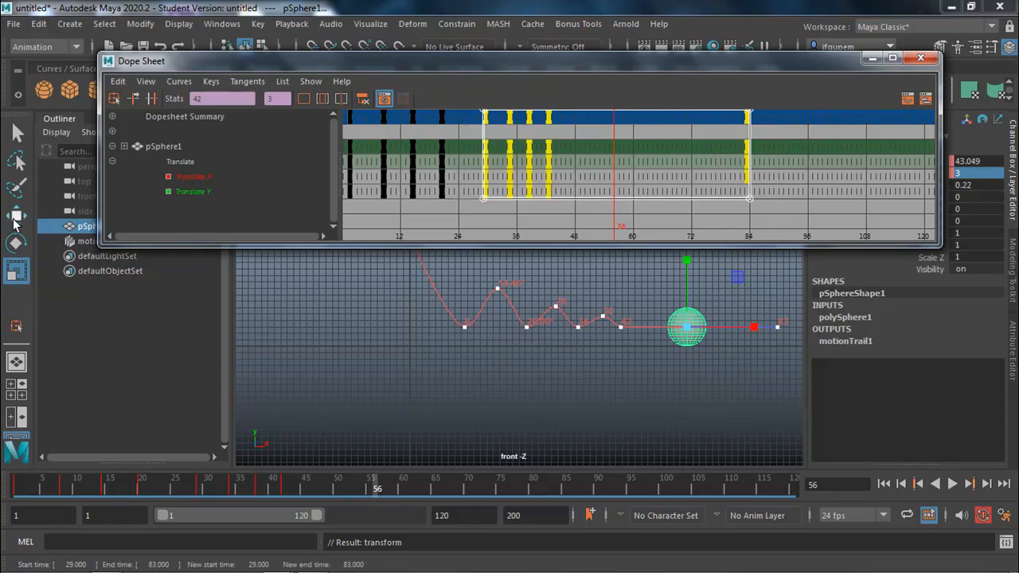
left_click(750, 195)
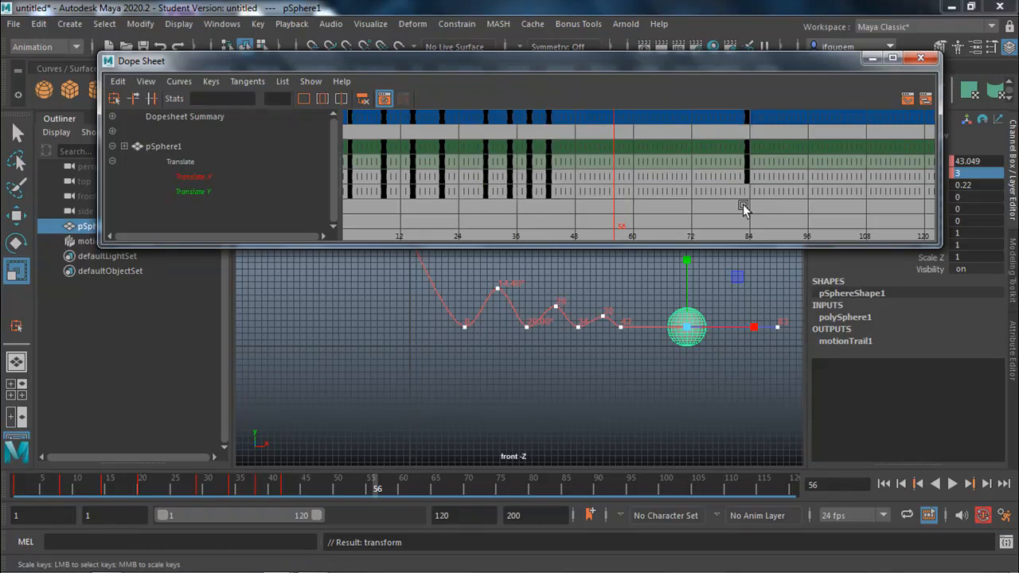
scroll(711, 215, "down", 5)
scroll(712, 221, "up", 6)
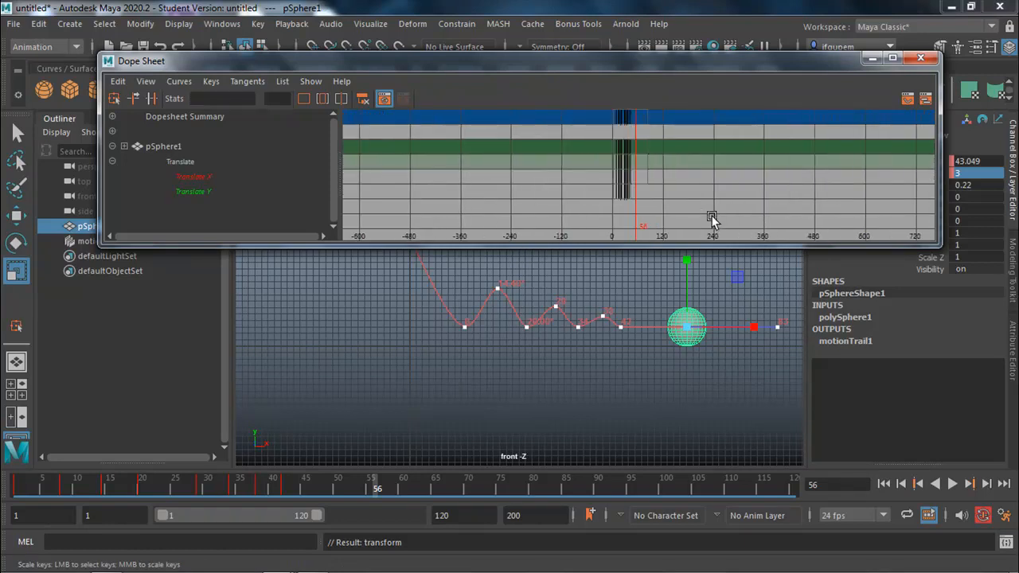
scroll(697, 199, "up", 2)
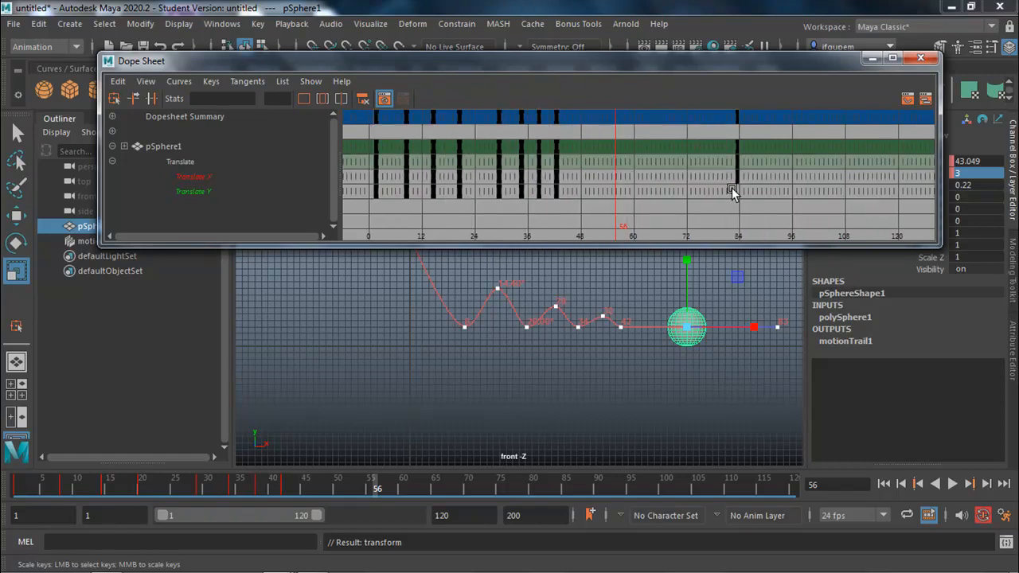
scroll(731, 188, "down", 3)
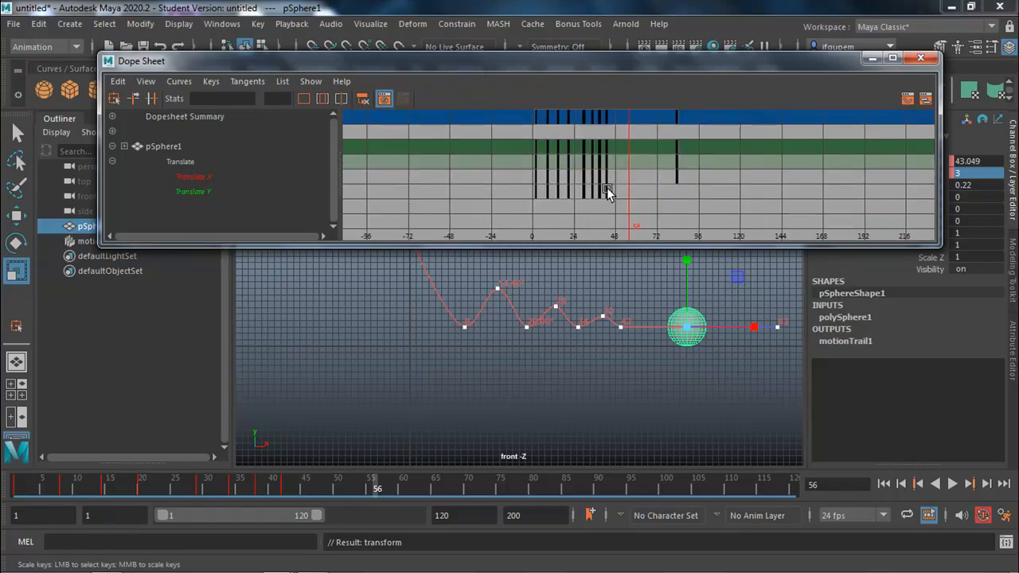
scroll(606, 187, "up", 1)
scroll(606, 187, "up", 2)
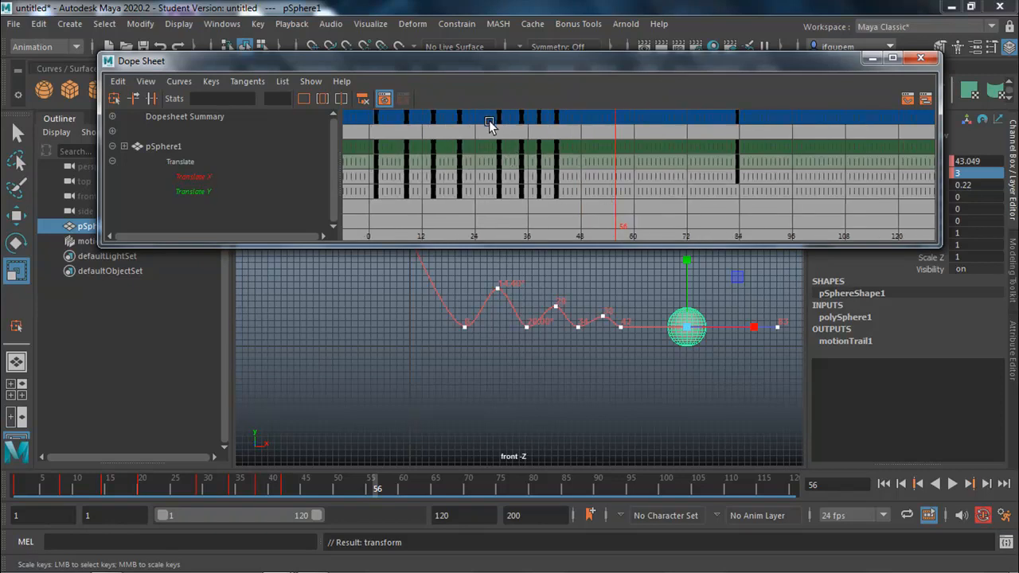
left_click_drag(486, 117, 818, 140)
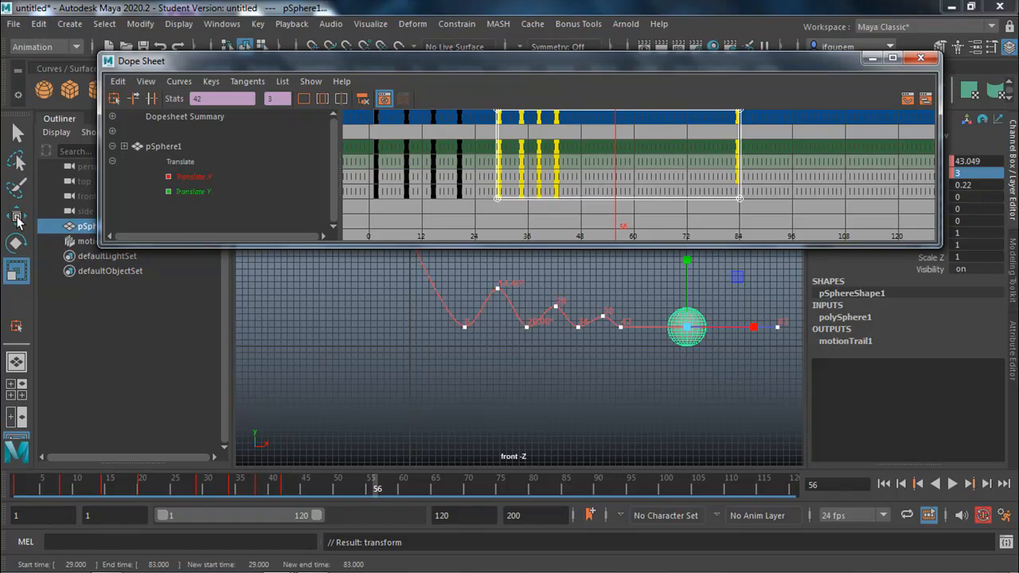
key("w")
left_click_drag(556, 160, 544, 160)
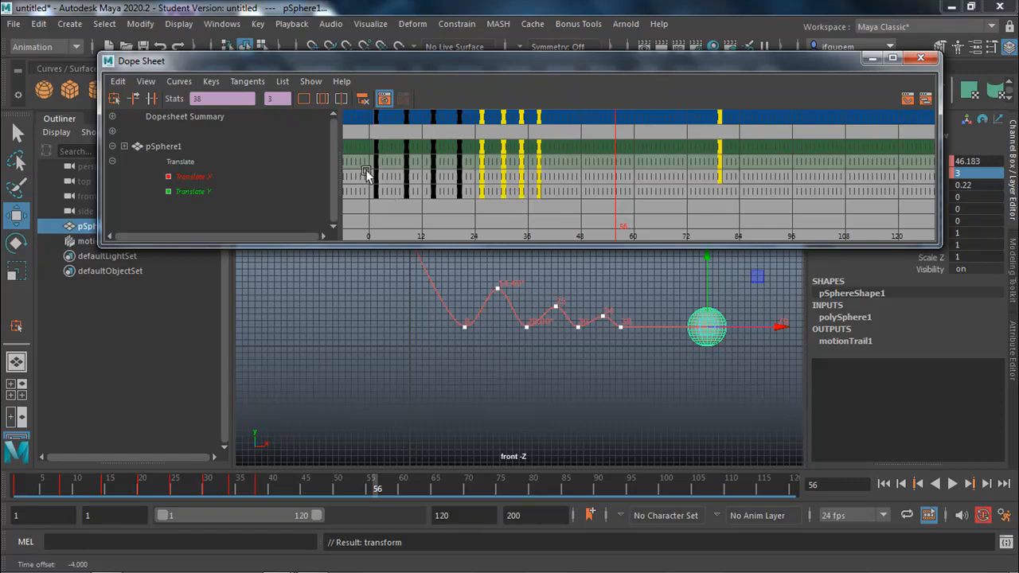
Play and scrub the animation to check the retimed bounces and the final roll
left_click(953, 484)
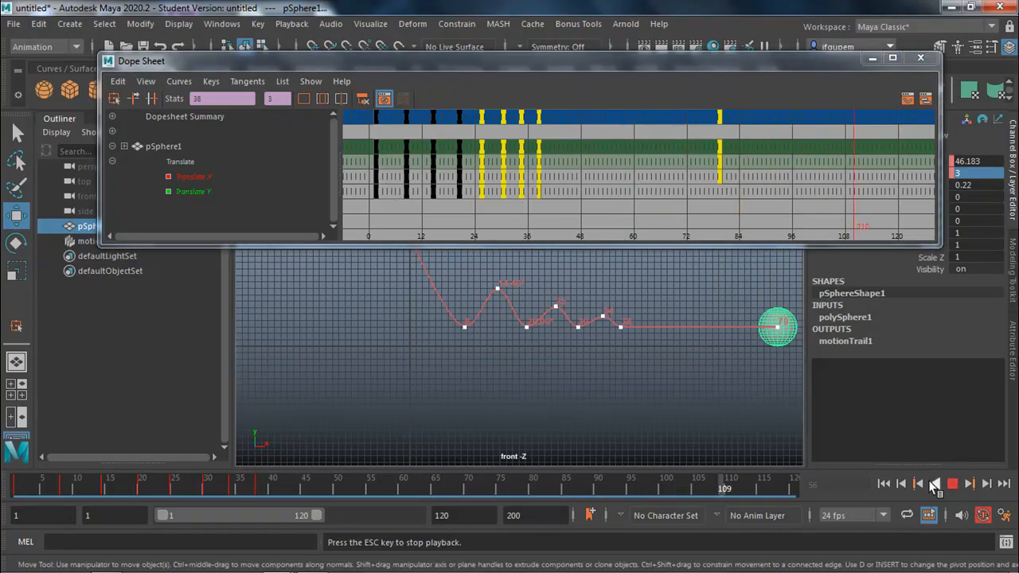
left_click(748, 199)
left_click(951, 484)
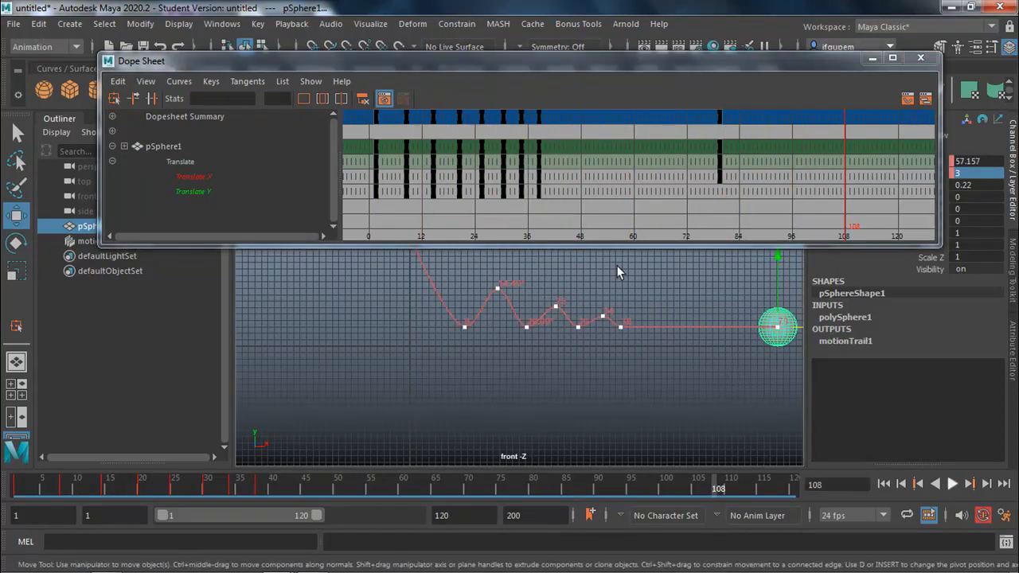
left_click(86, 488)
key("alt+v")
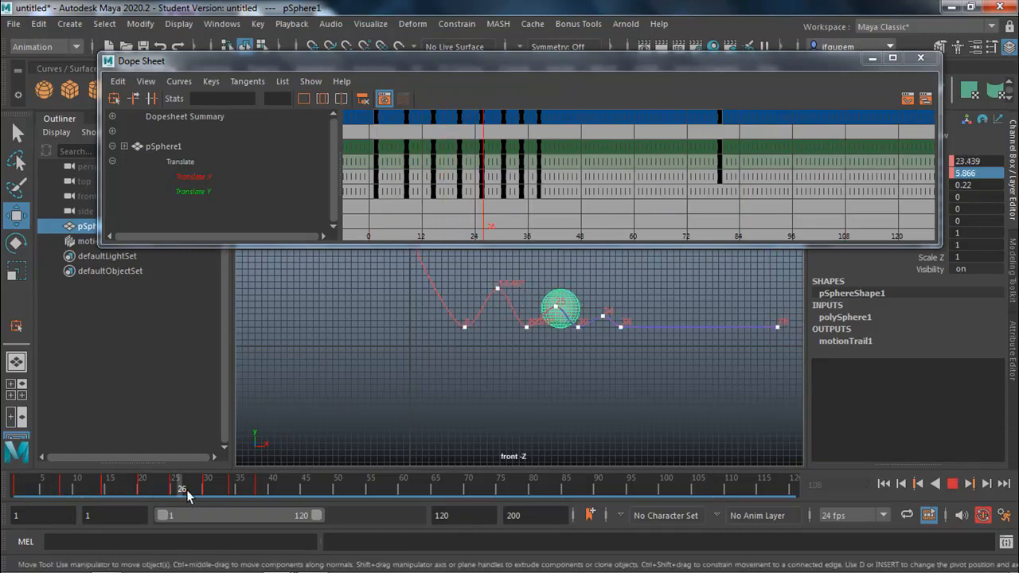
key("alt+v")
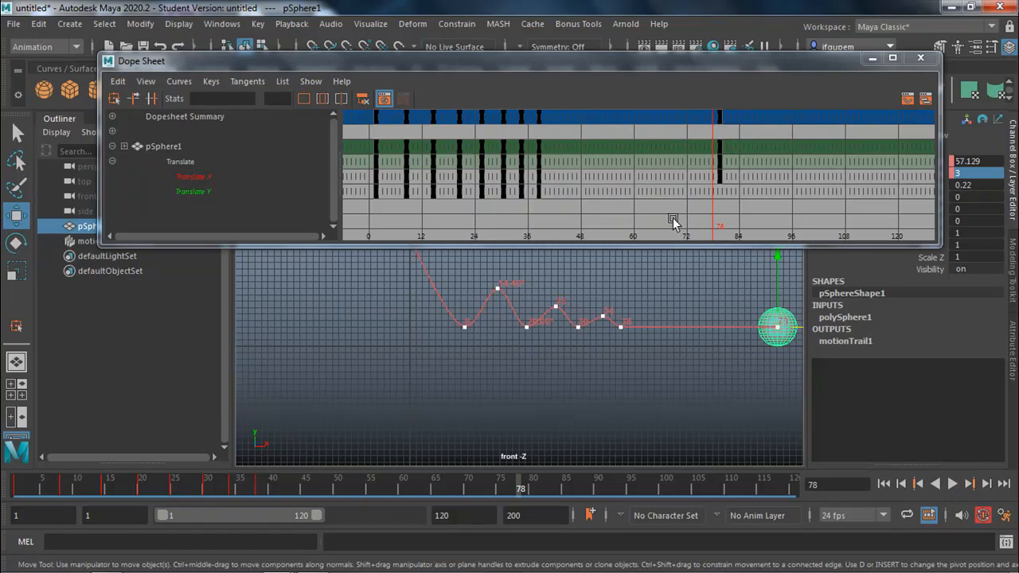
left_click(351, 487)
key("alt+v")
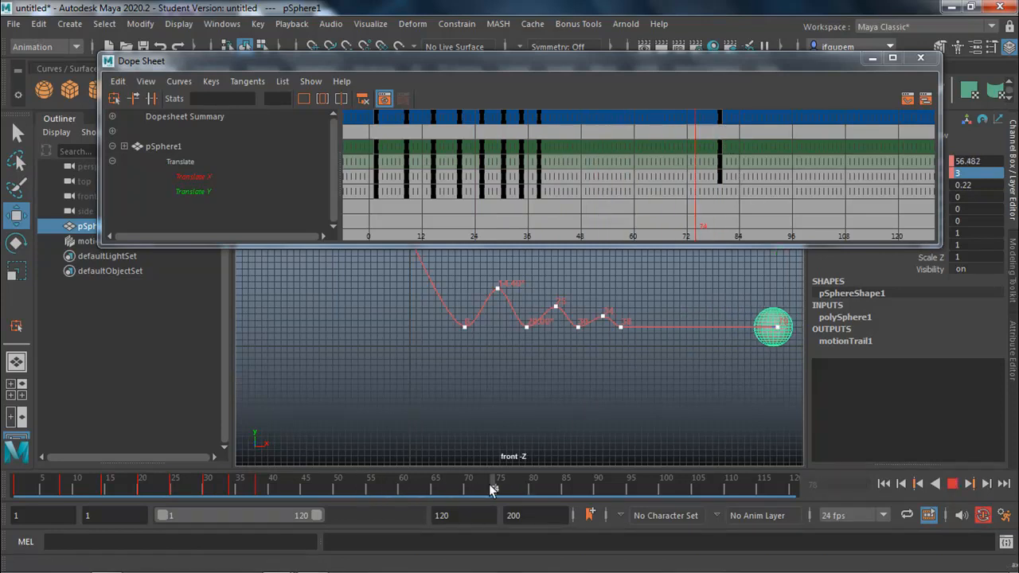
mouse_move(542, 484)
left_mouse_down()
mouse_move(576, 484)
mouse_move(477, 477)
mouse_move(552, 472)
mouse_move(582, 482)
mouse_move(262, 482)
mouse_move(377, 482)
left_mouse_up()
left_click_drag(441, 447, 605, 417)
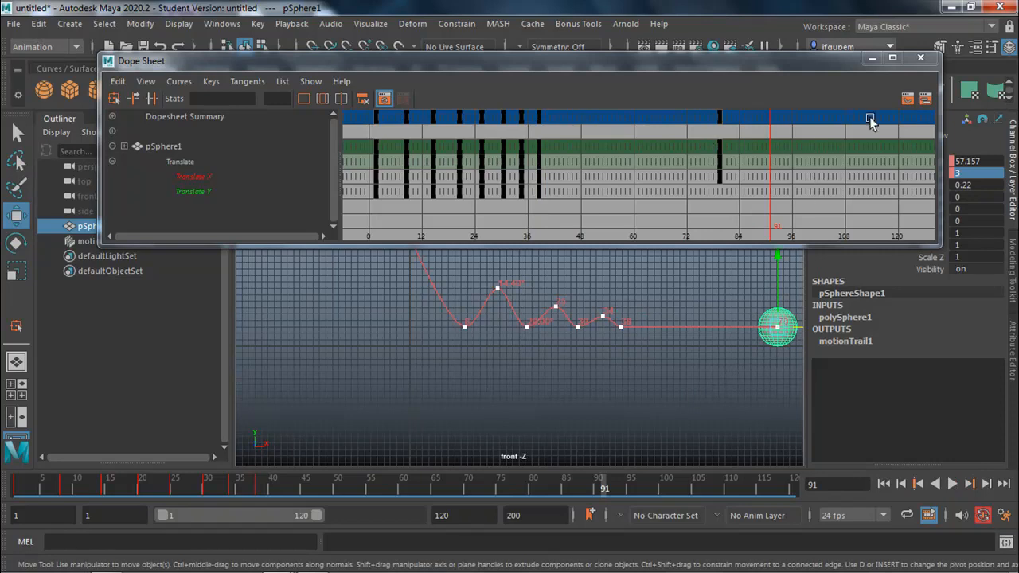
Close the Dope Sheet and open the Graph Editor for pSphere1
left_click(921, 60)
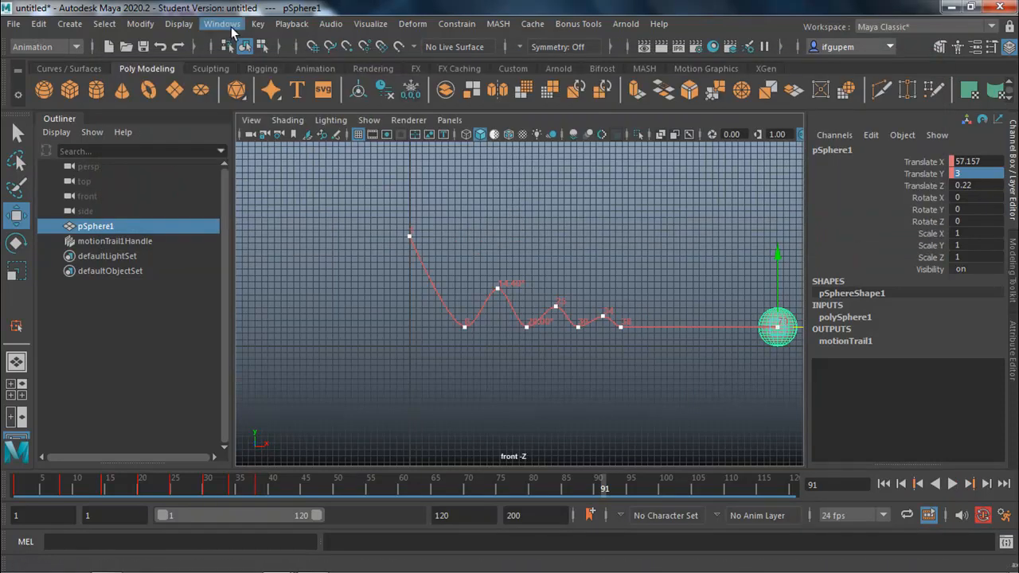
left_click(230, 25)
mouse_move(319, 107)
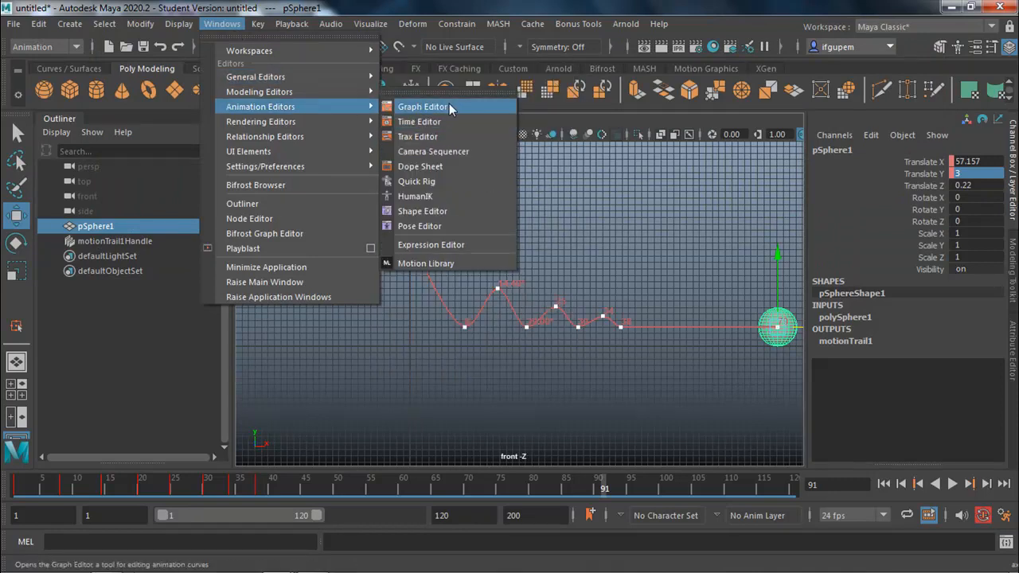
left_click(422, 107)
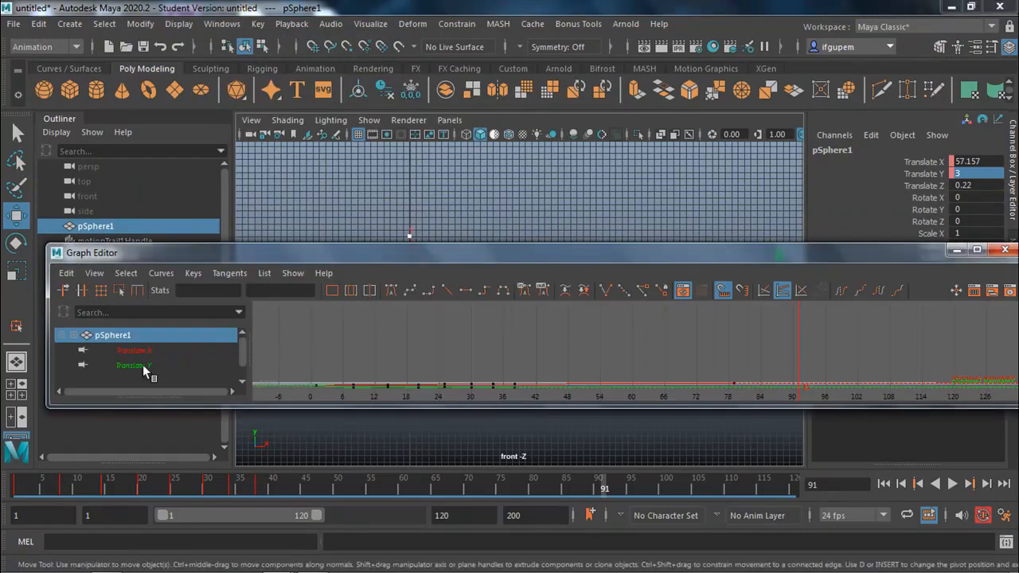
Isolate the Translate Y curve in an enlarged Graph Editor and delete its three bounce-peak keys
left_click(139, 363)
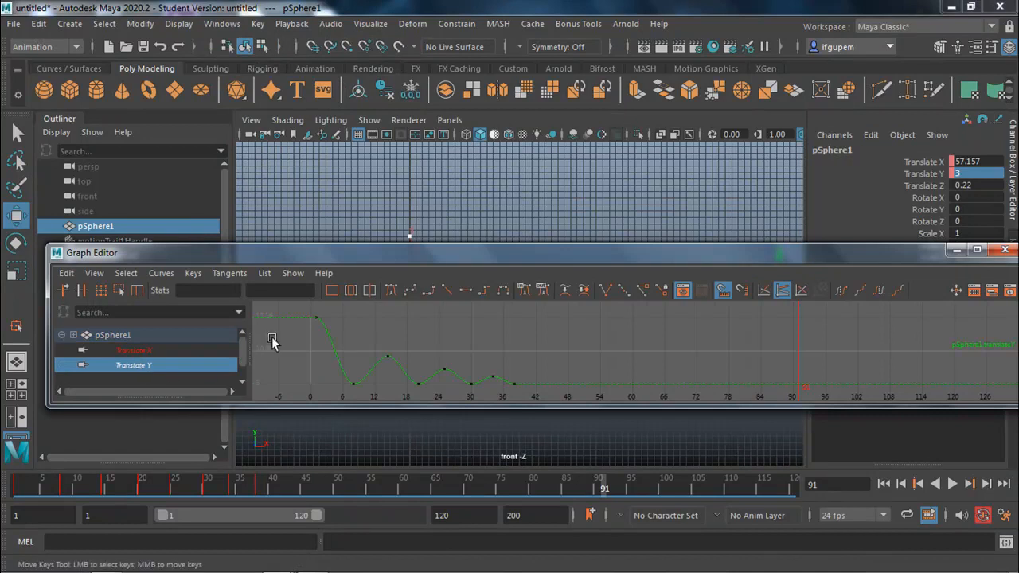
left_click_drag(409, 409, 410, 452)
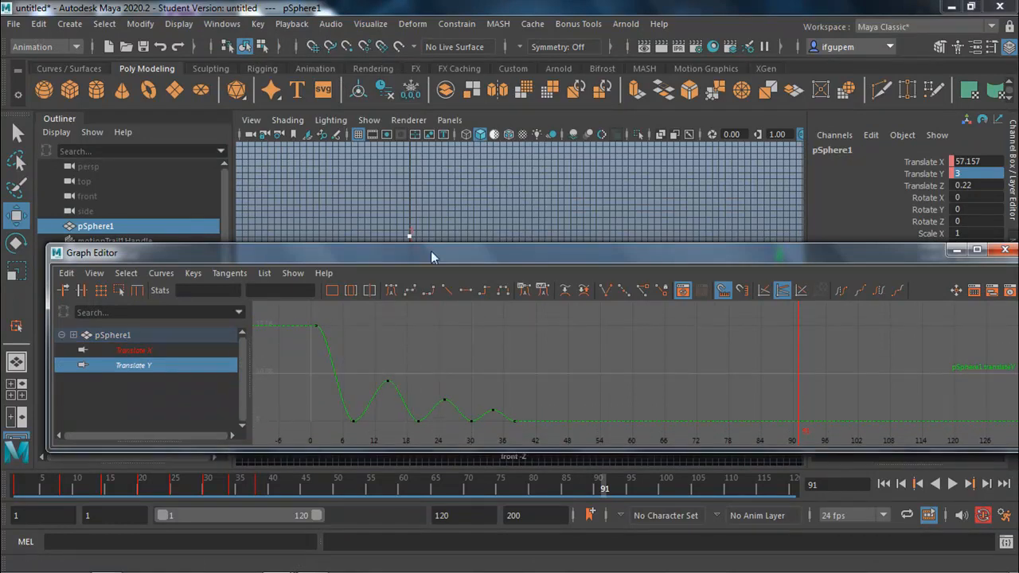
left_click_drag(430, 252, 442, 146)
left_click_drag(386, 277, 533, 335)
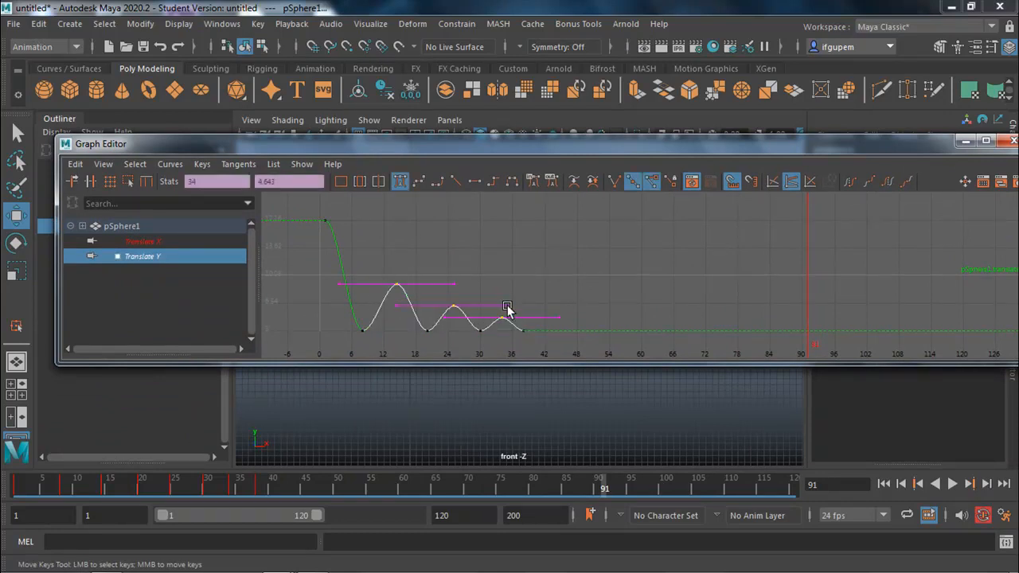
key("Delete")
Break the tangents of all remaining Translate Y keys and convert them to weighted tangents
left_click_drag(319, 206, 558, 355)
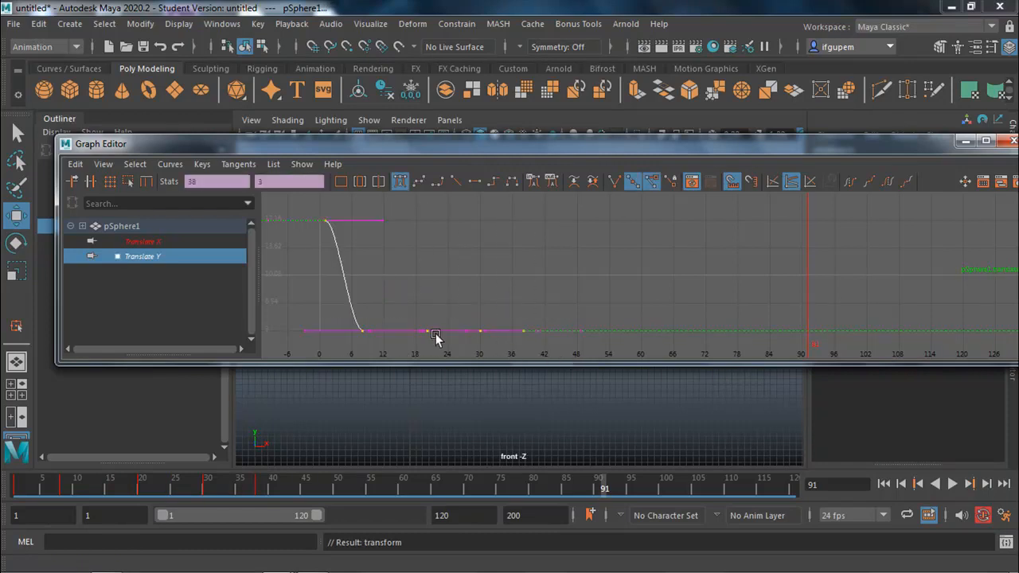
right_click(363, 337)
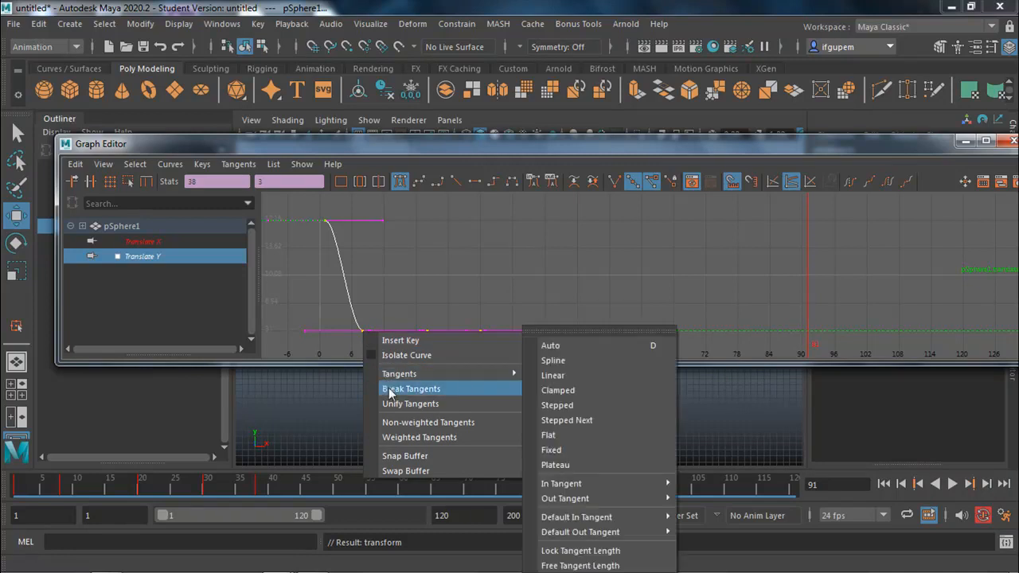
left_click(410, 388)
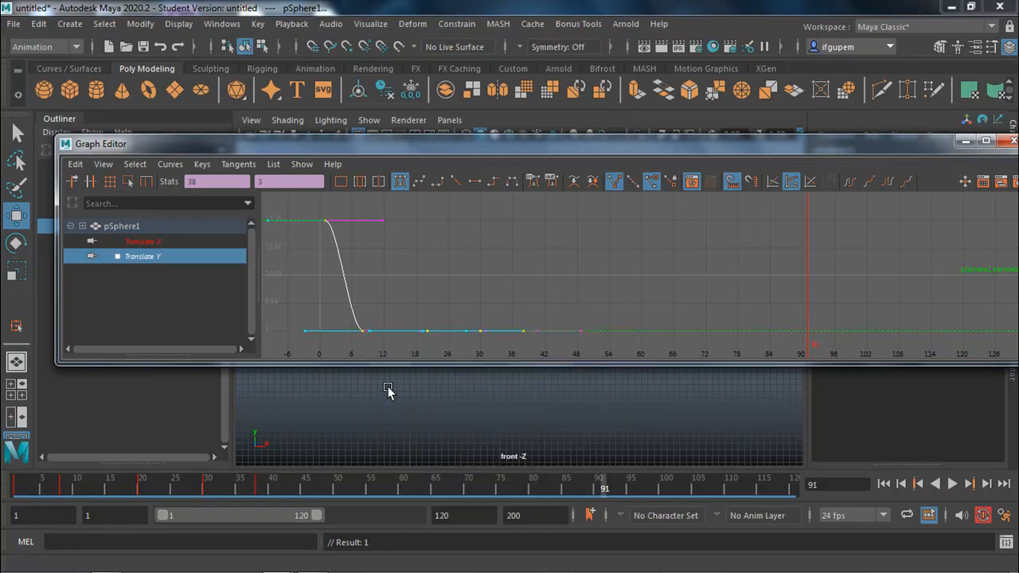
right_click(367, 338)
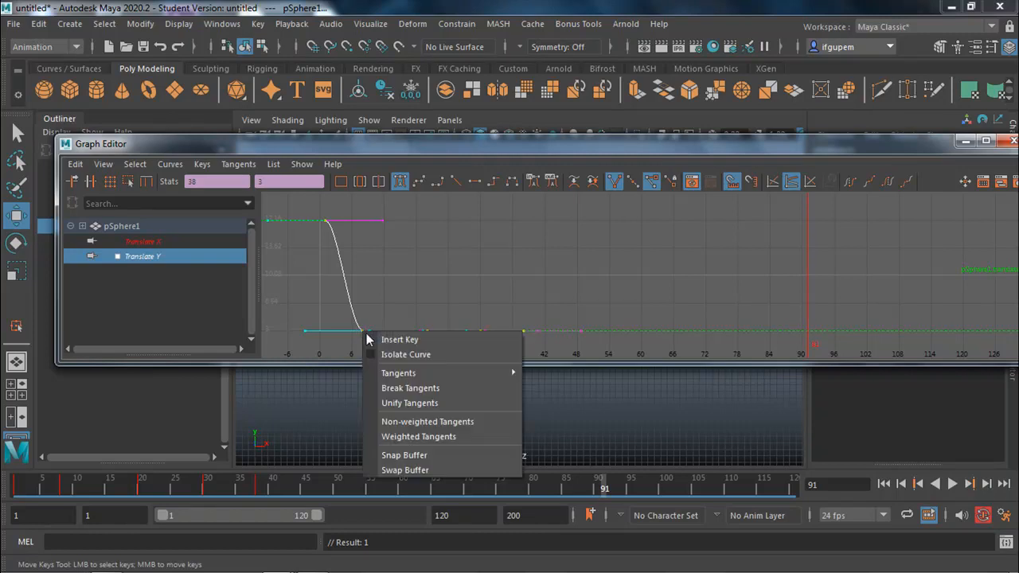
left_click(400, 439)
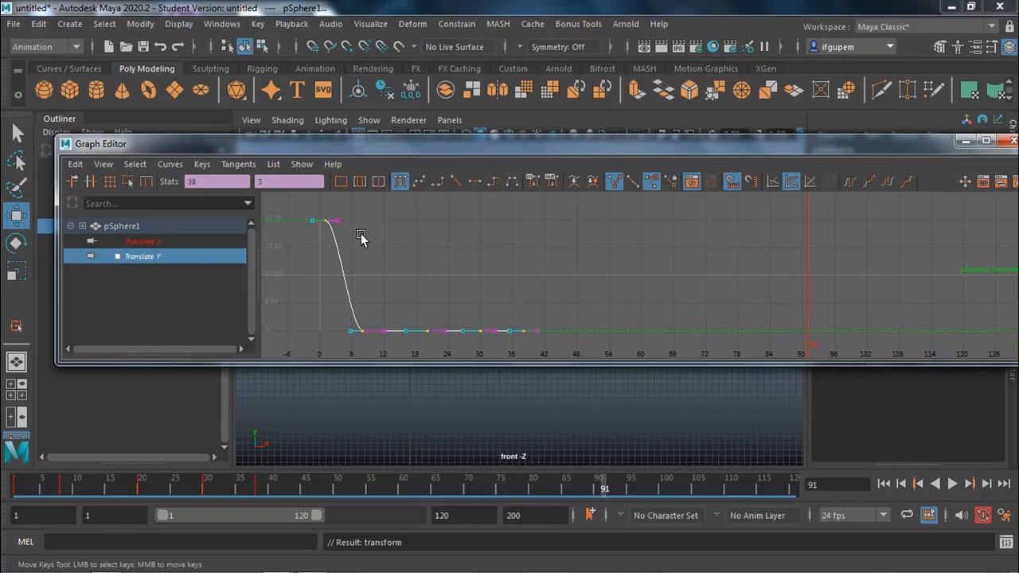
Steepen the incoming tangent of the frame 8 Translate Y key so the first fall accelerates into the ground
left_click(334, 220)
left_click(401, 266)
key("a")
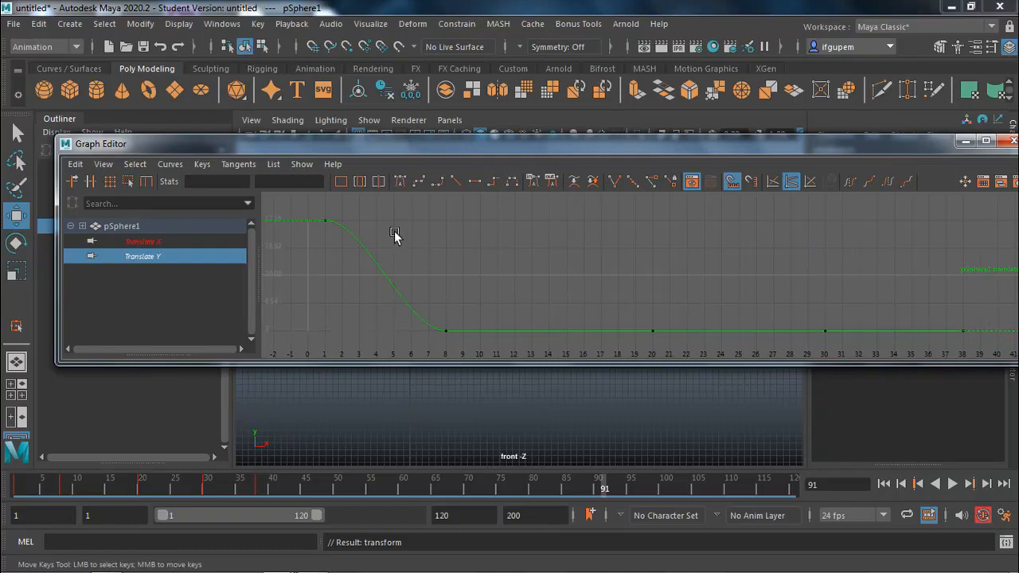
left_click_drag(366, 205, 302, 242)
left_click_drag(410, 344, 473, 304)
left_click(400, 331)
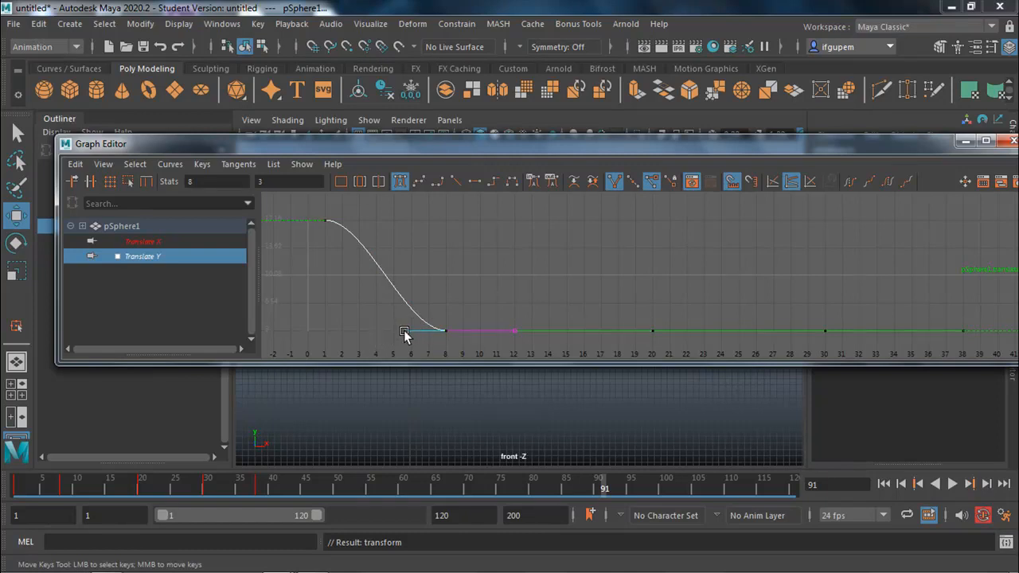
middle_click_drag(419, 293, 429, 271)
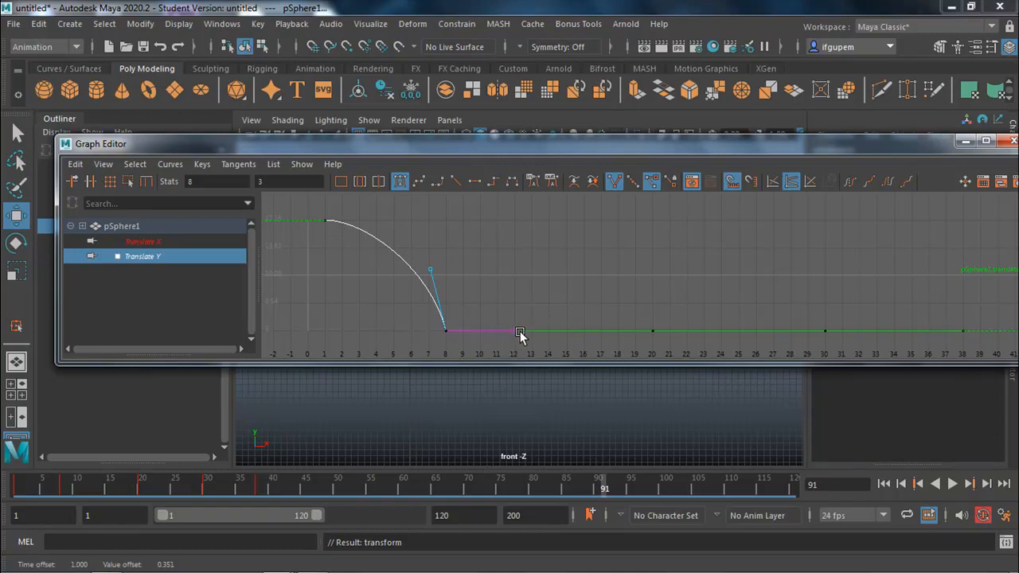
Raise the outgoing tangent at frame 8 and the incoming tangent at frame 20 to form a rounded first bounce arc
middle_click_drag(528, 319, 487, 222)
left_click_drag(617, 348, 617, 348)
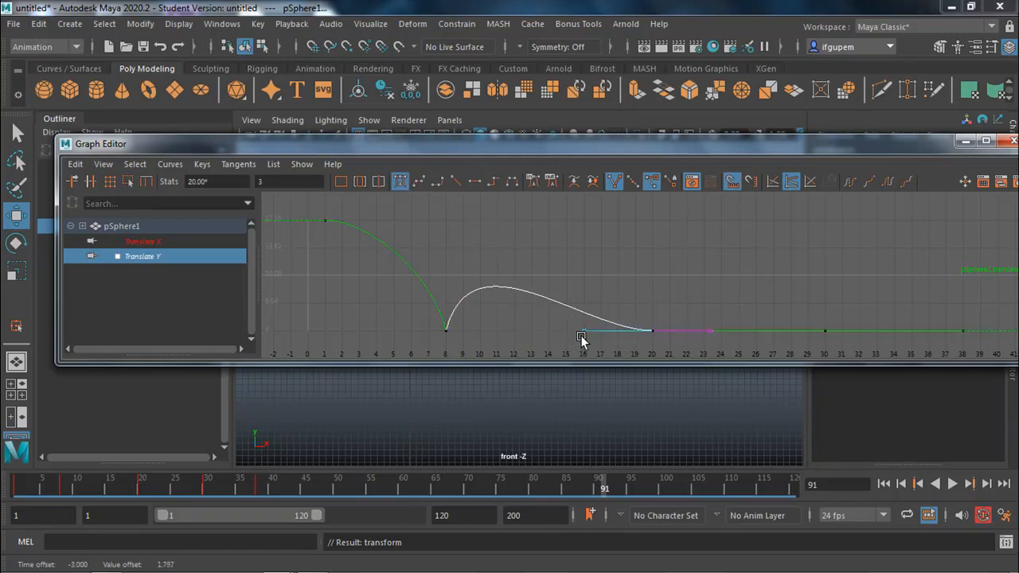
left_click_drag(584, 331, 622, 249)
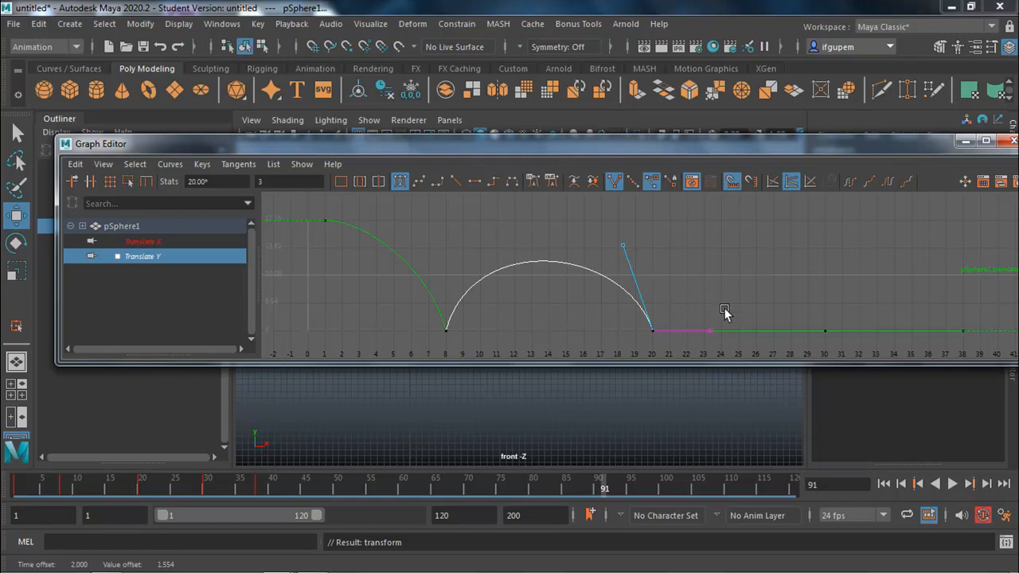
Raise the outgoing tangent at frame 20 and the incoming tangent at frame 30 to form a lower second bounce arc
left_click(704, 336)
left_click_drag(708, 329, 703, 266)
left_click_drag(833, 308, 775, 308)
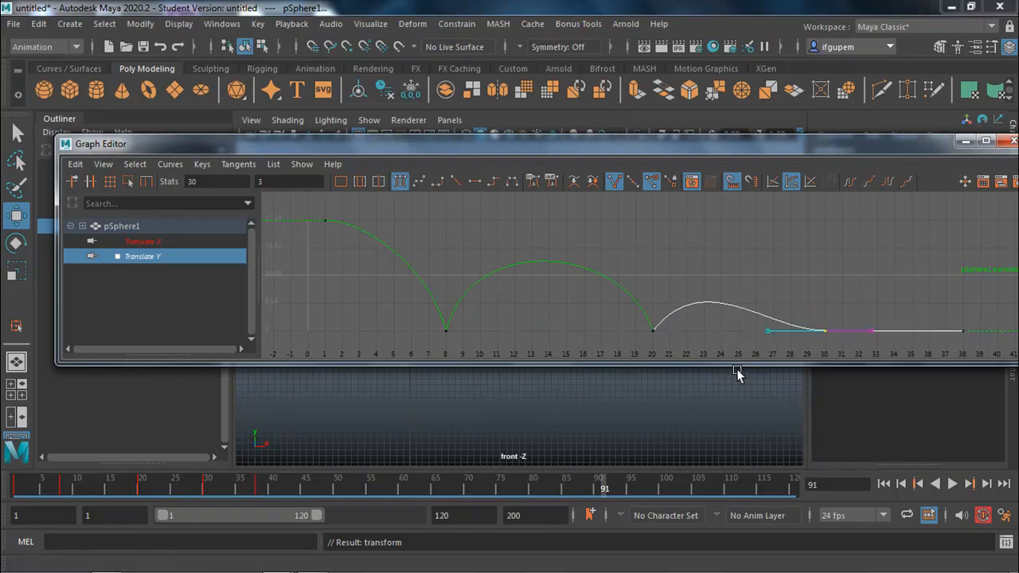
left_click_drag(765, 334, 782, 295)
Raise the outgoing tangent at frame 30 for a small third bounce and steepen that key's incoming tangent
left_click(871, 335)
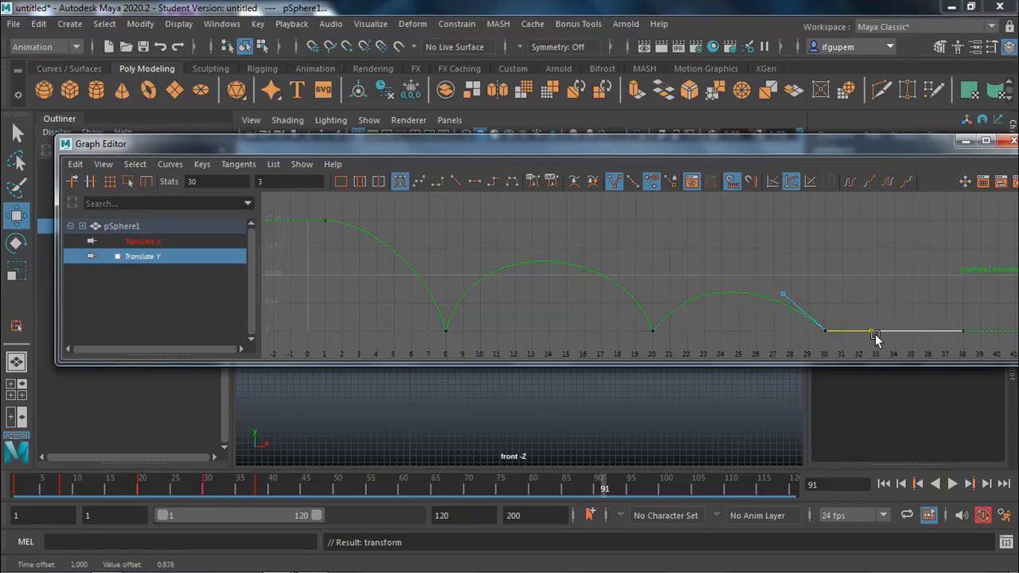
left_click_drag(875, 338, 875, 289)
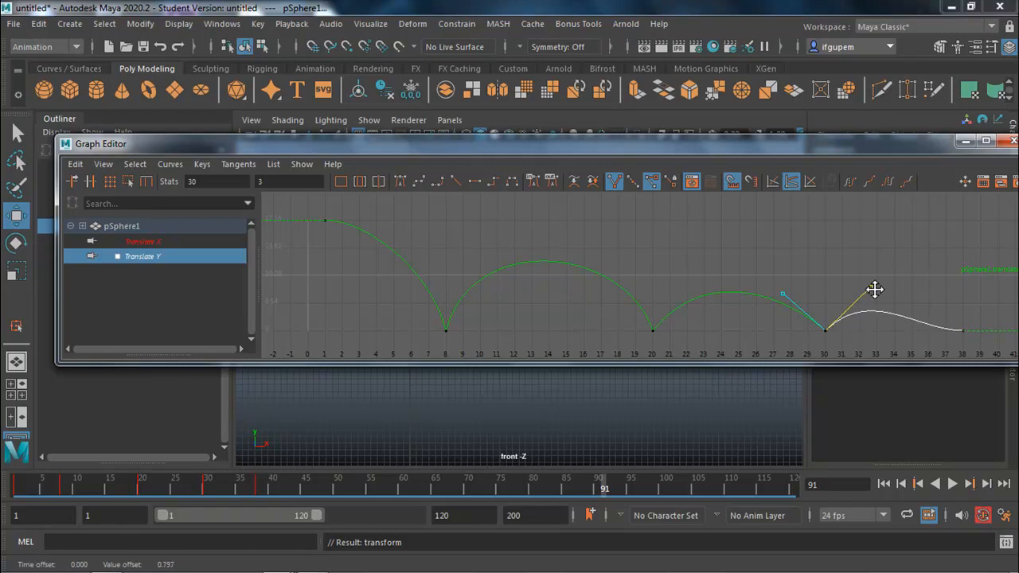
left_click(784, 293)
left_click_drag(783, 298, 783, 282)
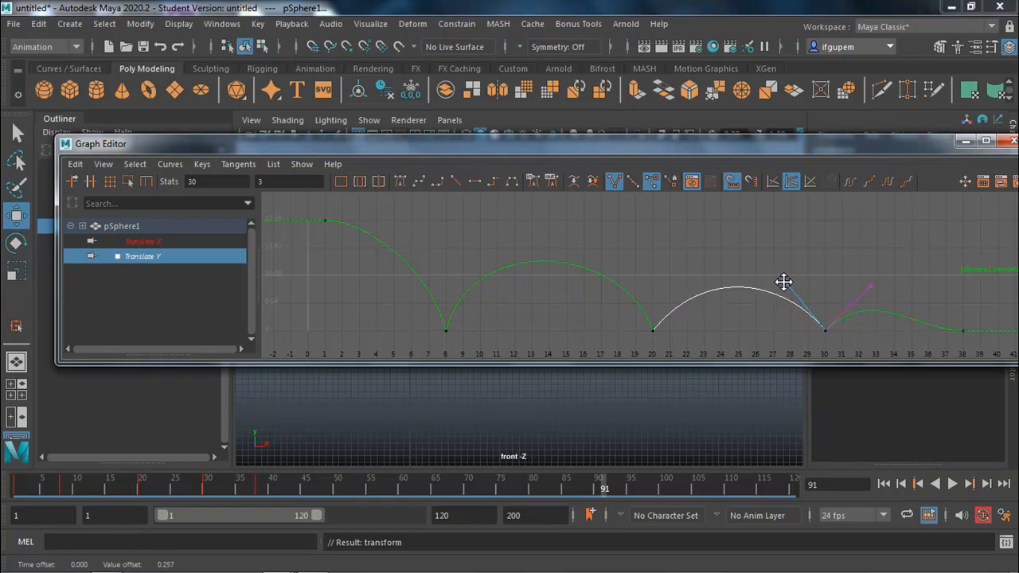
left_click(654, 331)
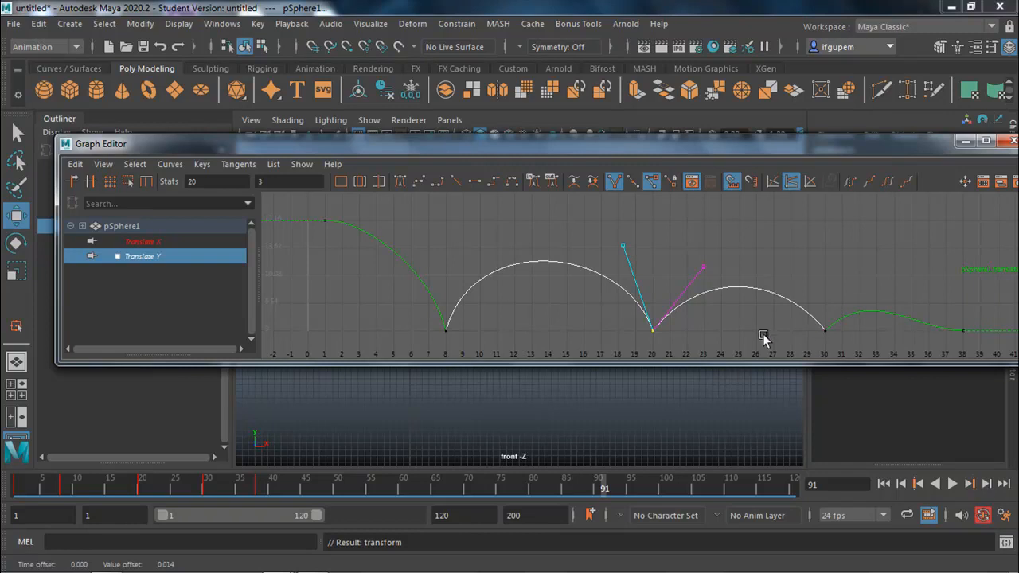
Close the Graph Editor and play the animation to review the reshaped bounces
left_click(1013, 141)
left_click(677, 398)
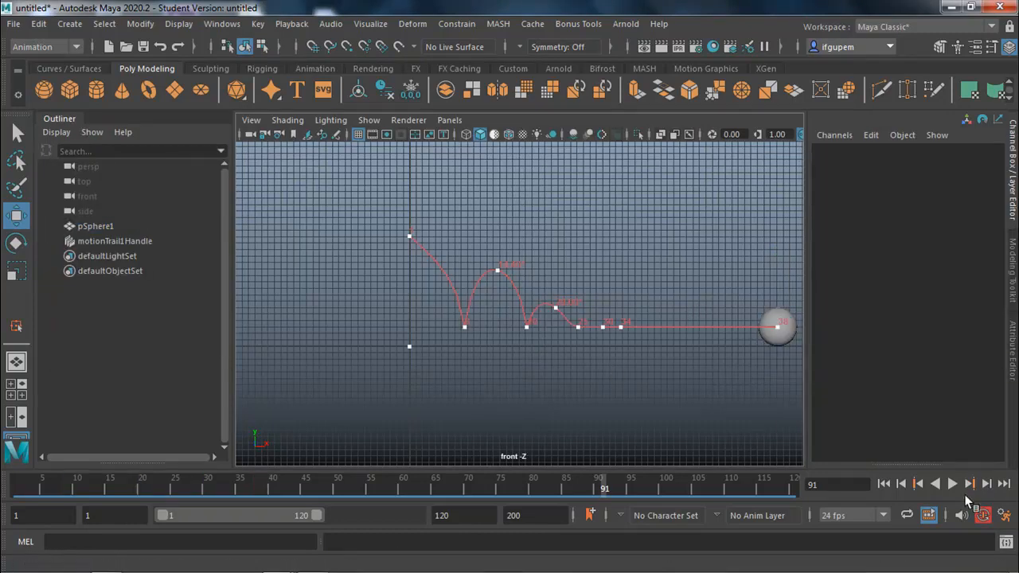
left_click(954, 484)
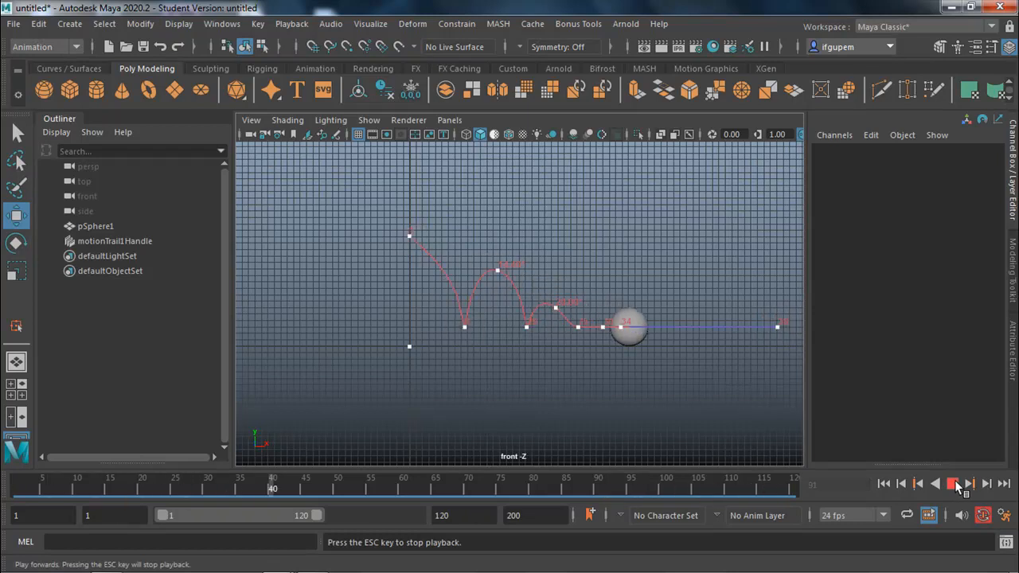
left_click(954, 484)
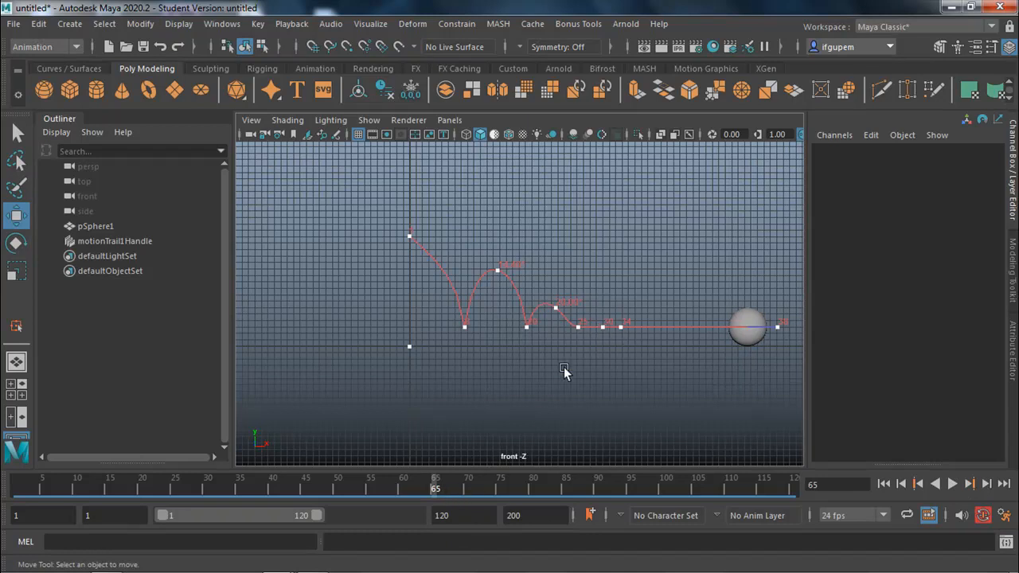
Examine the motion trail up close around its frame 20 to 34 keys and select the frame 30 point
left_click(603, 350)
key("f")
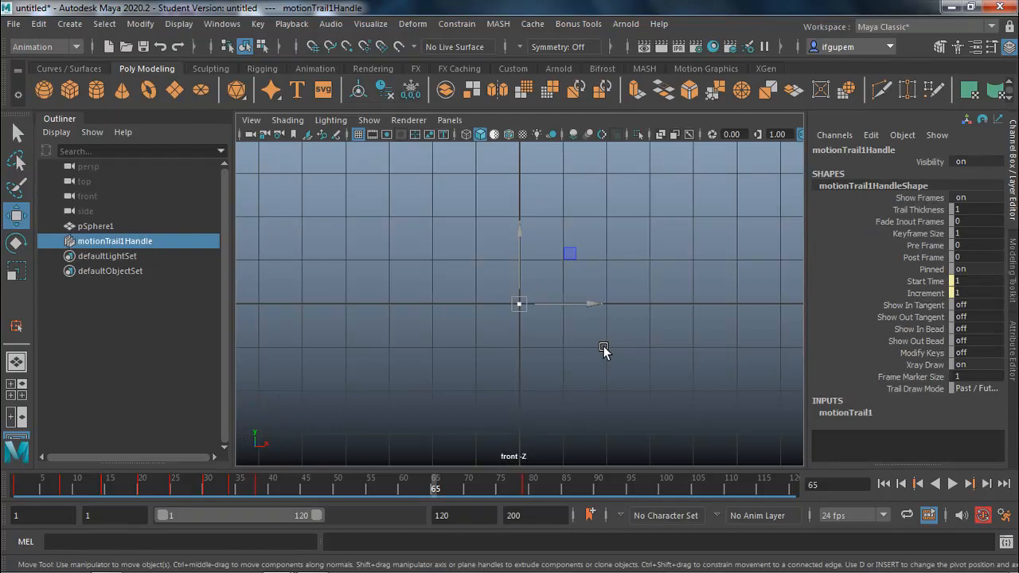
scroll(603, 351, "down", 4)
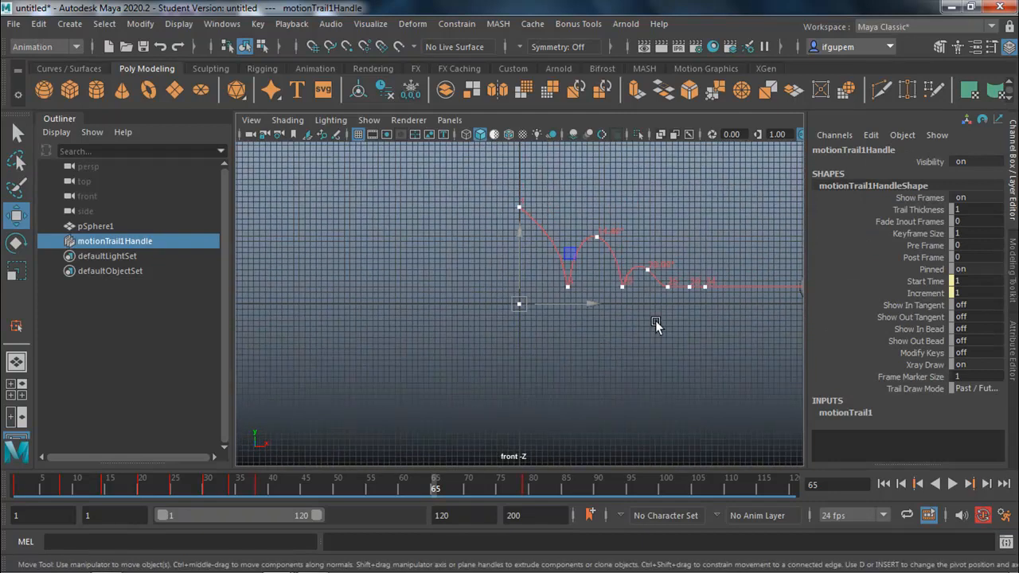
left_click(550, 332)
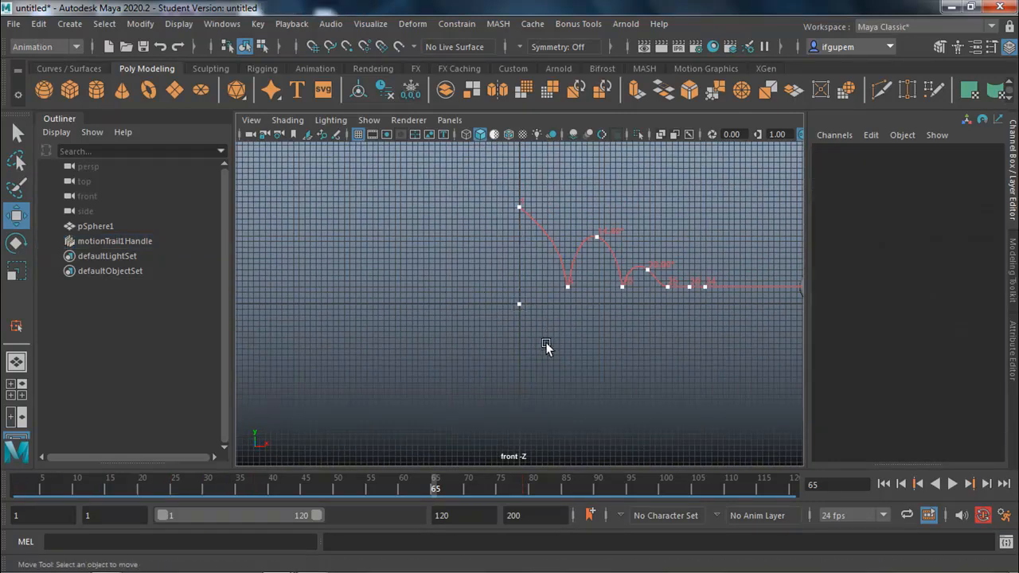
middle_click_drag(658, 311, 427, 363, "alt")
scroll(426, 358, "up", 5)
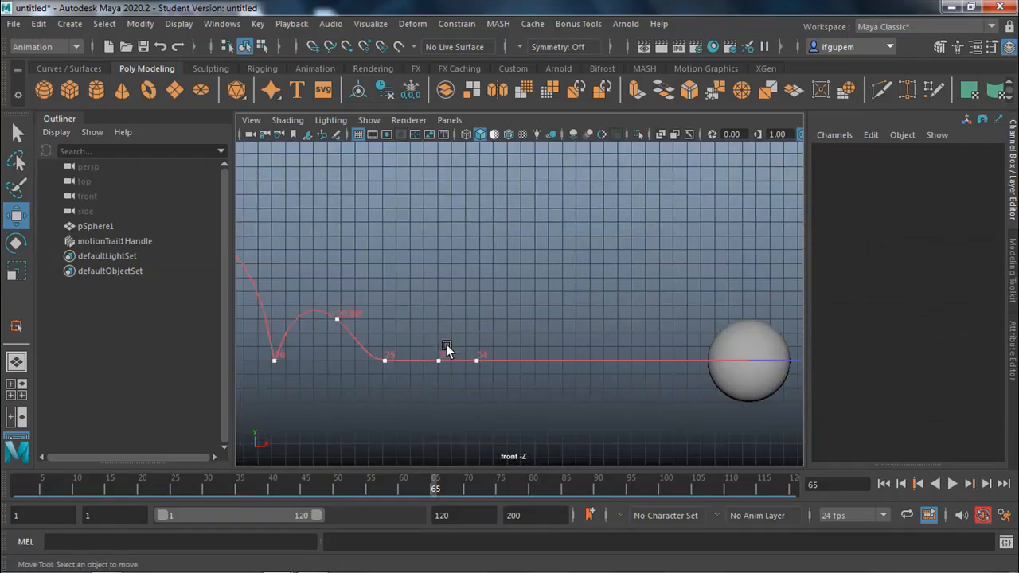
left_click_drag(449, 342, 423, 387)
scroll(423, 368, "down", 2)
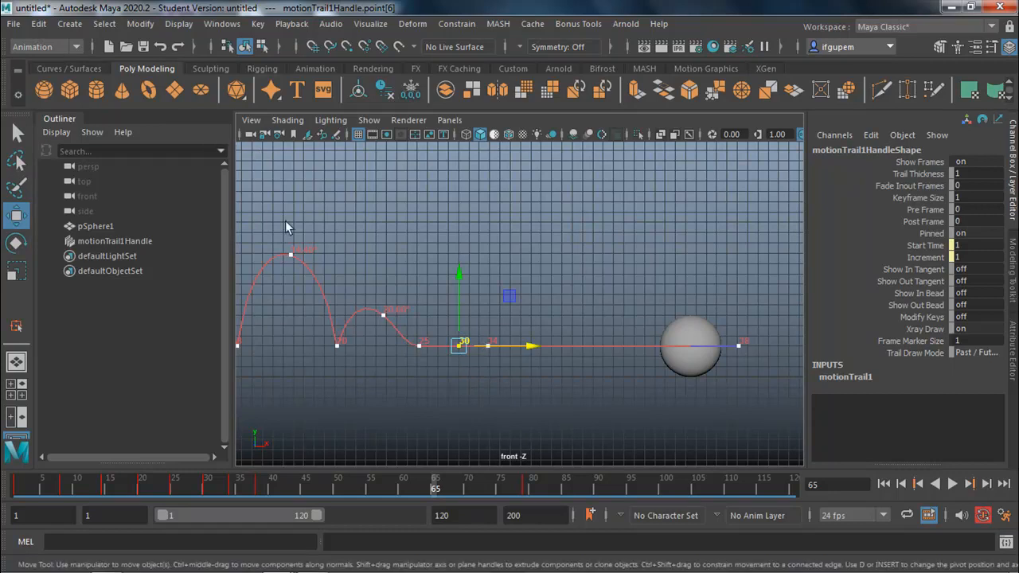
Reopen the Graph Editor, isolate the sphere's Translate X curve and delete its intermediate keys from frame 8 to frame 38
left_click(221, 24)
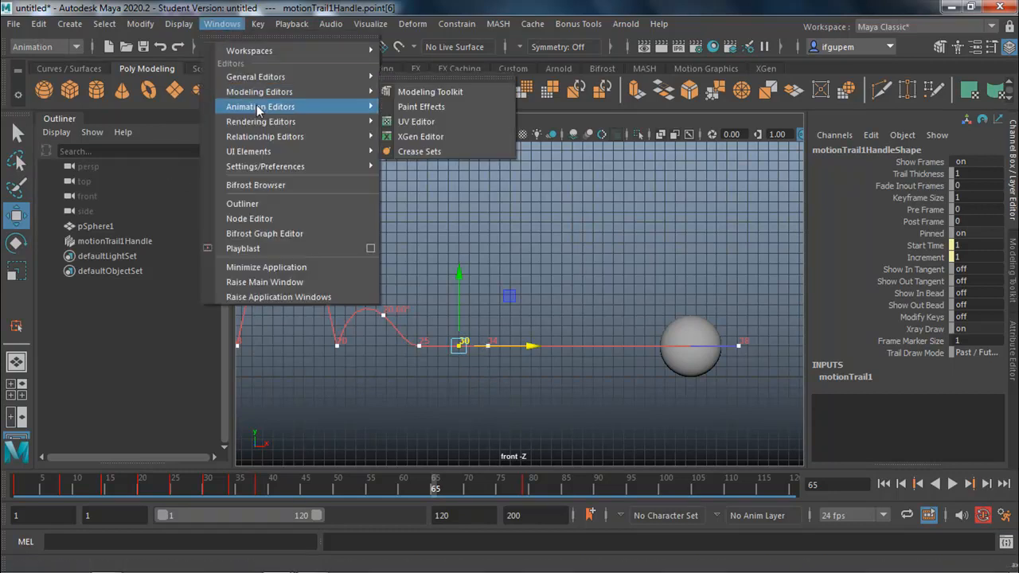
mouse_move(343, 110)
left_click(417, 108)
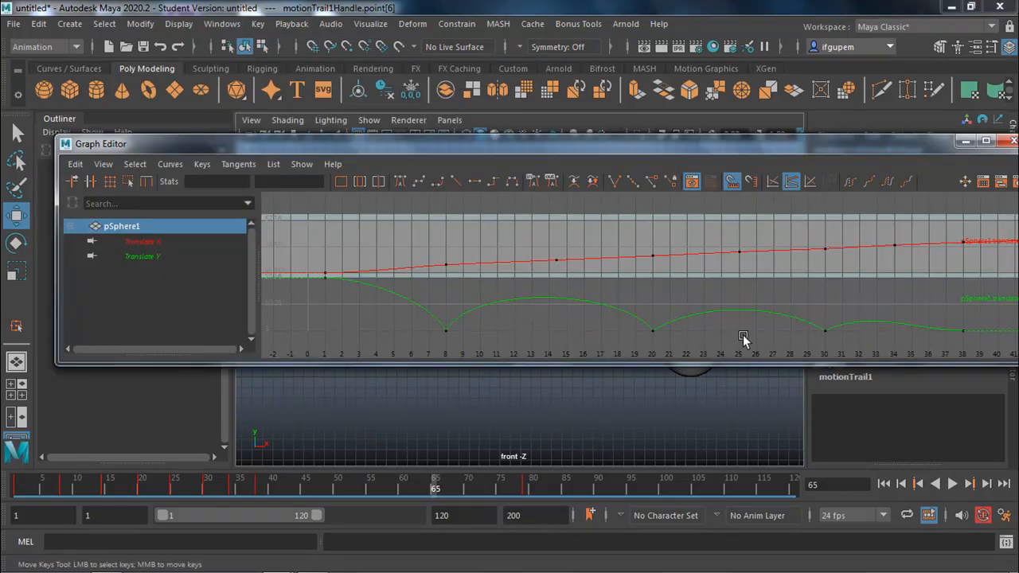
left_click(828, 332)
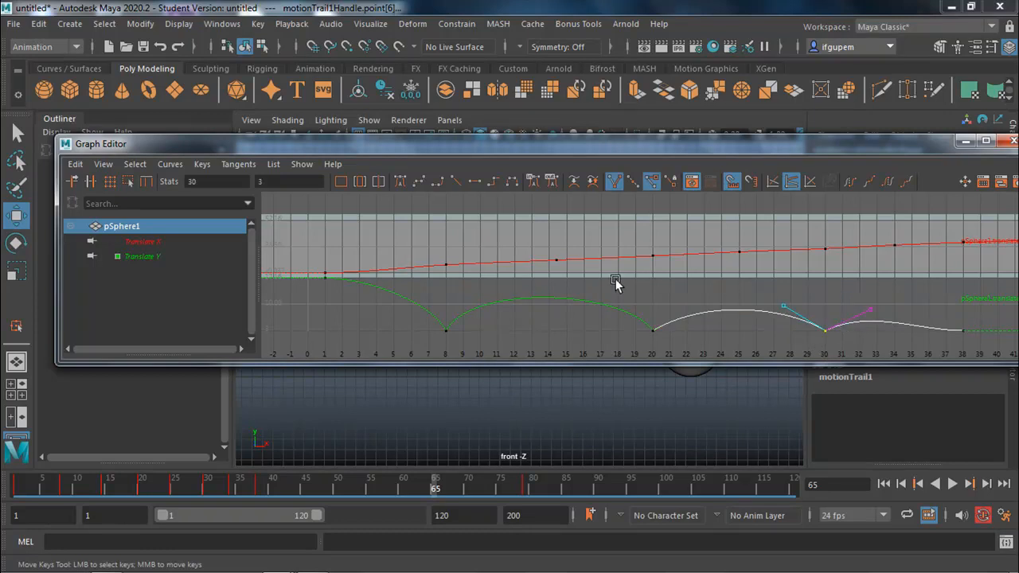
scroll(616, 283, "down", 2)
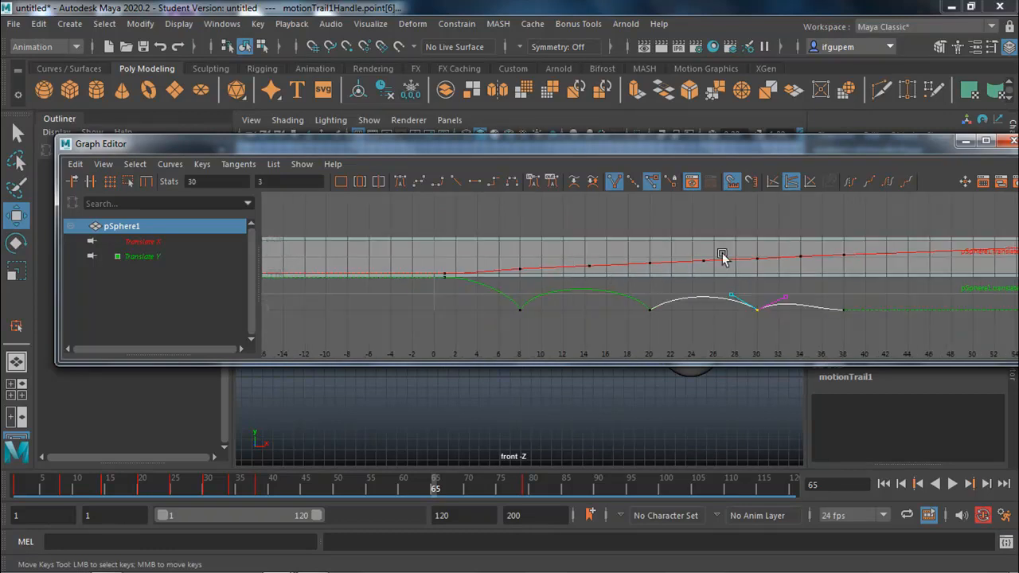
left_click(139, 239)
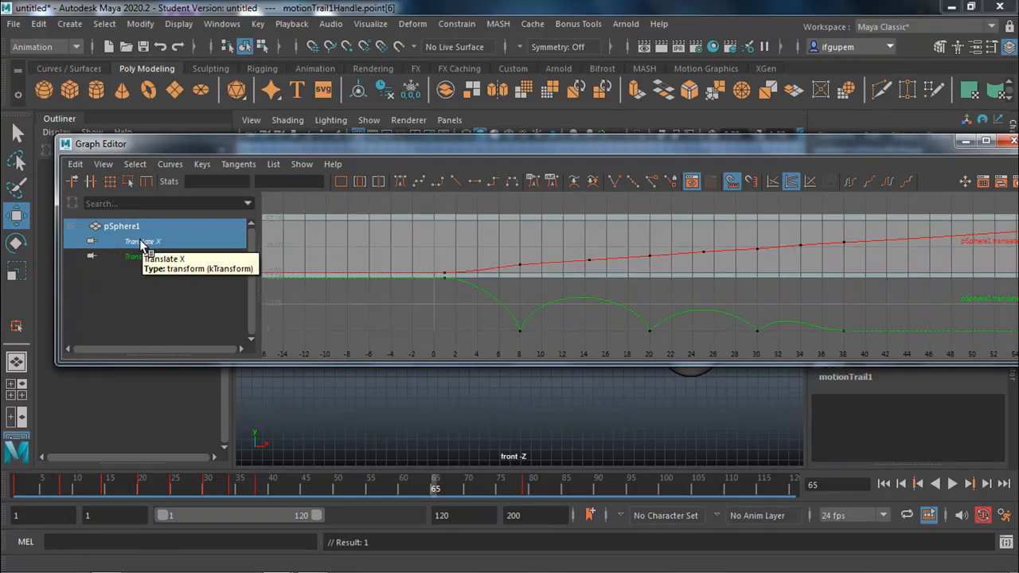
left_click(139, 240)
scroll(616, 290, "down", 4)
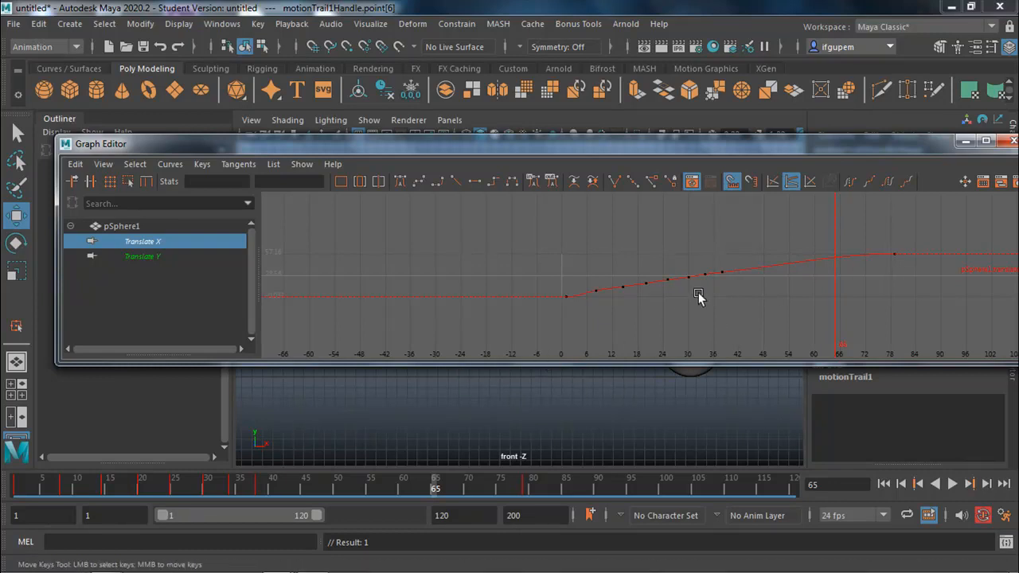
left_click_drag(763, 230, 589, 326)
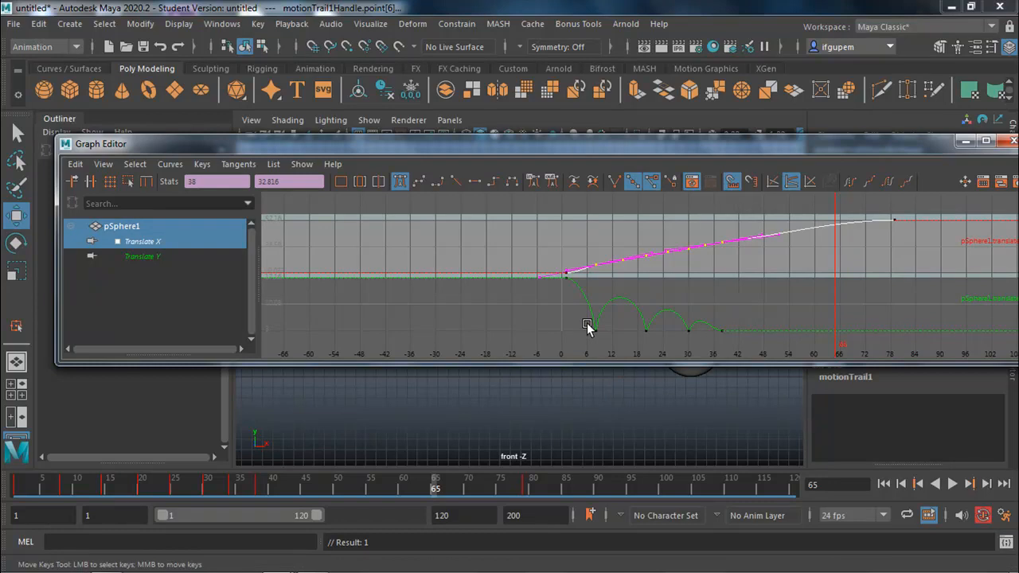
key("Delete")
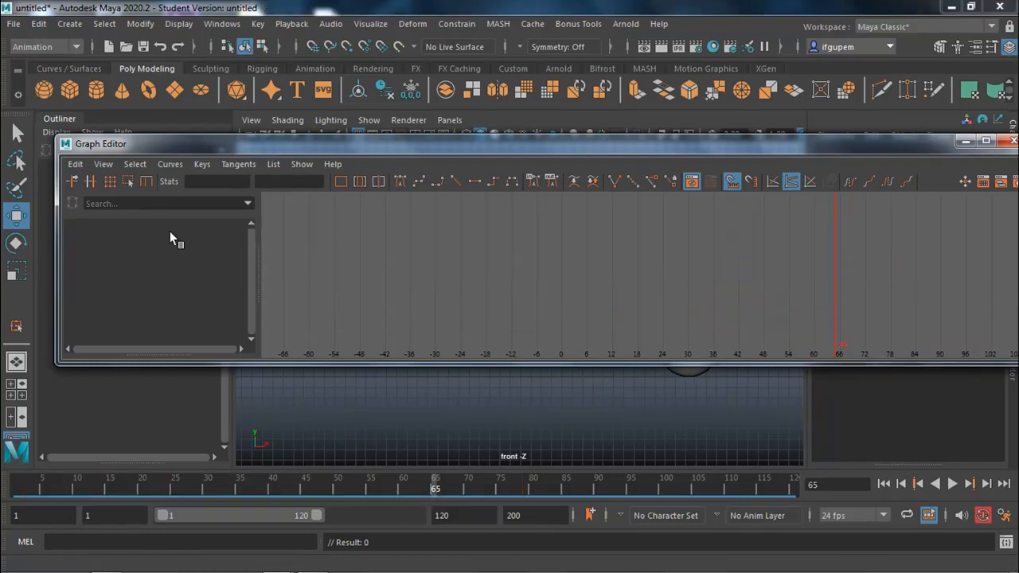
Reselect pSphere1 and isolate its Translate X curve, framed to fit the Graph Editor
left_click_drag(263, 149, 214, 392)
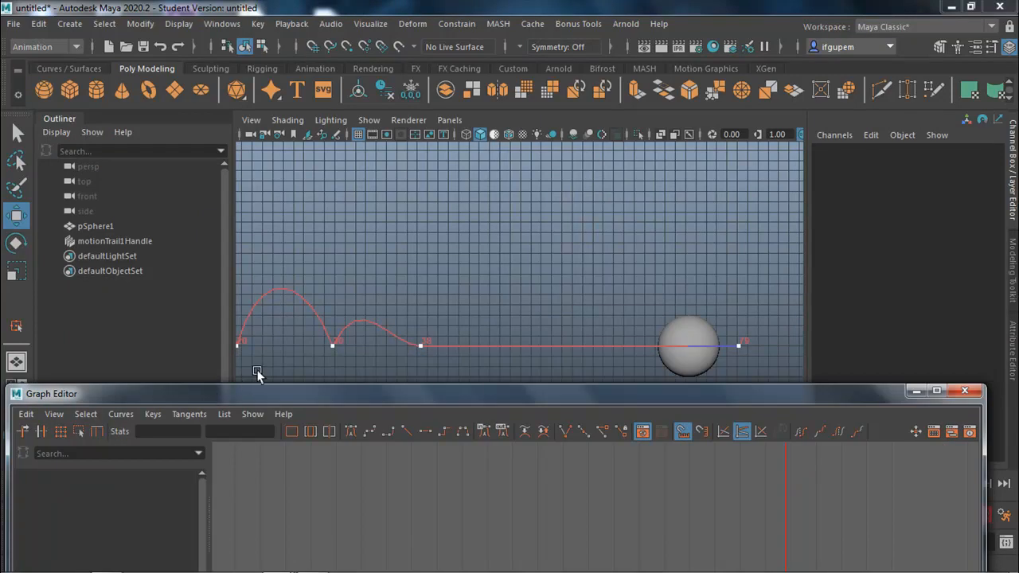
left_click(106, 220)
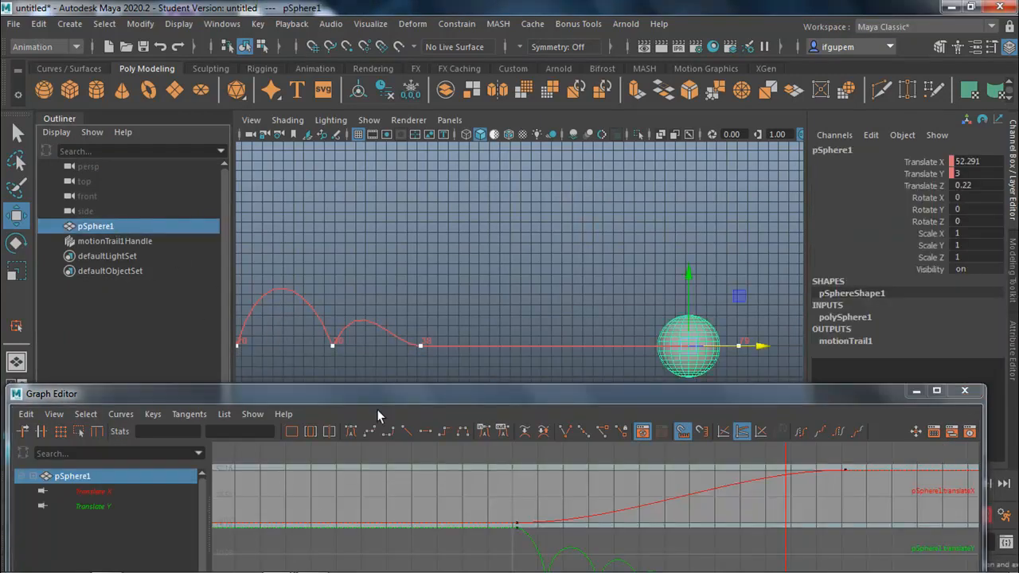
left_click_drag(567, 393, 562, 159)
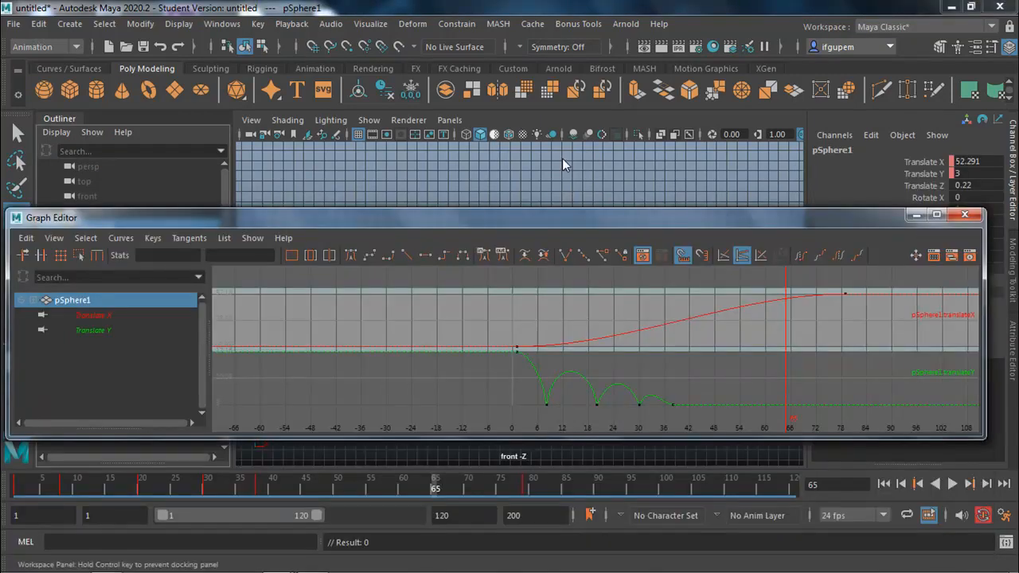
left_click(94, 256)
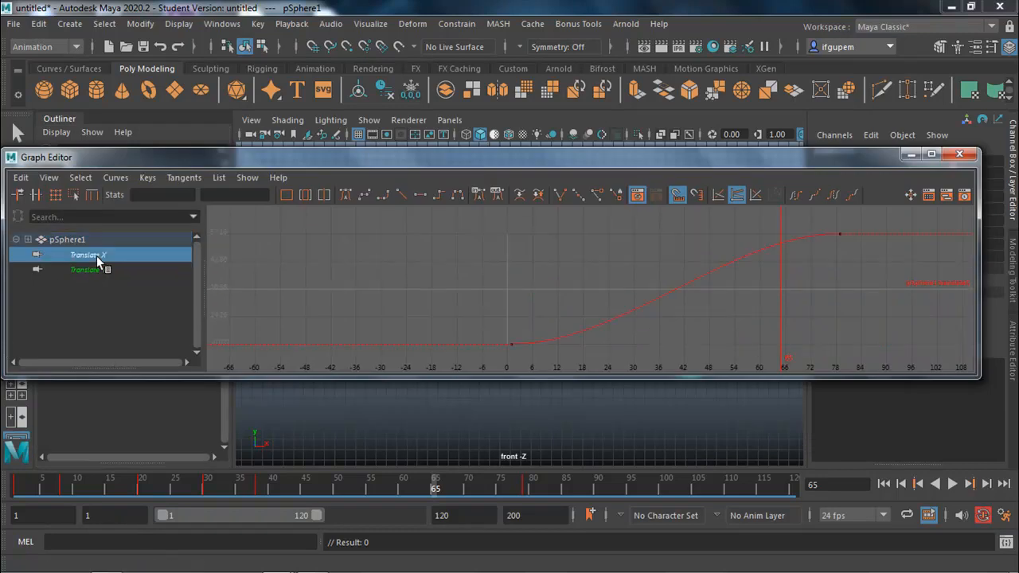
key("f")
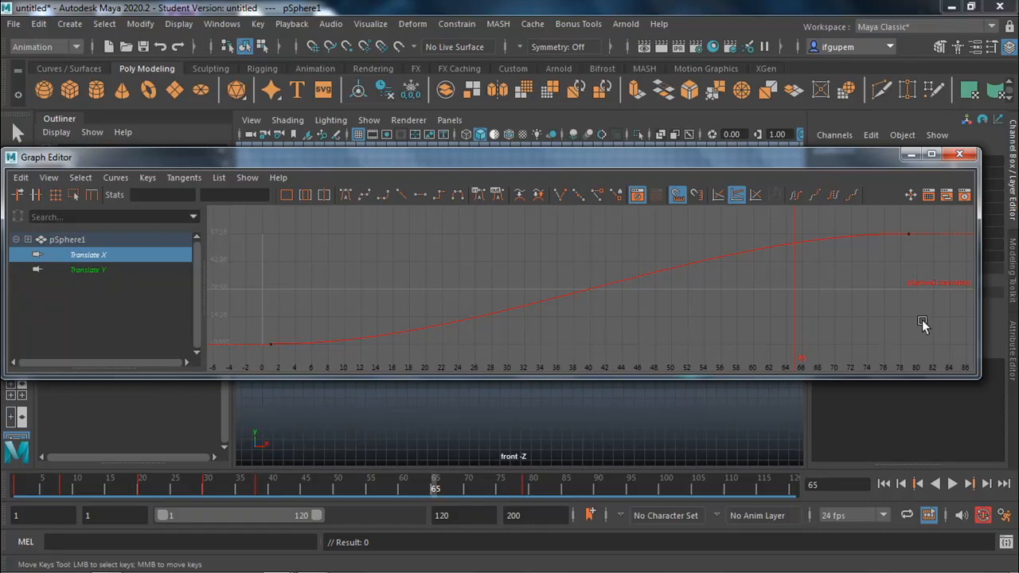
Give the frame 79 Translate X key weighted tangents and lengthen its incoming tangent horizontally back to about frame 28
left_click_drag(942, 260, 892, 228)
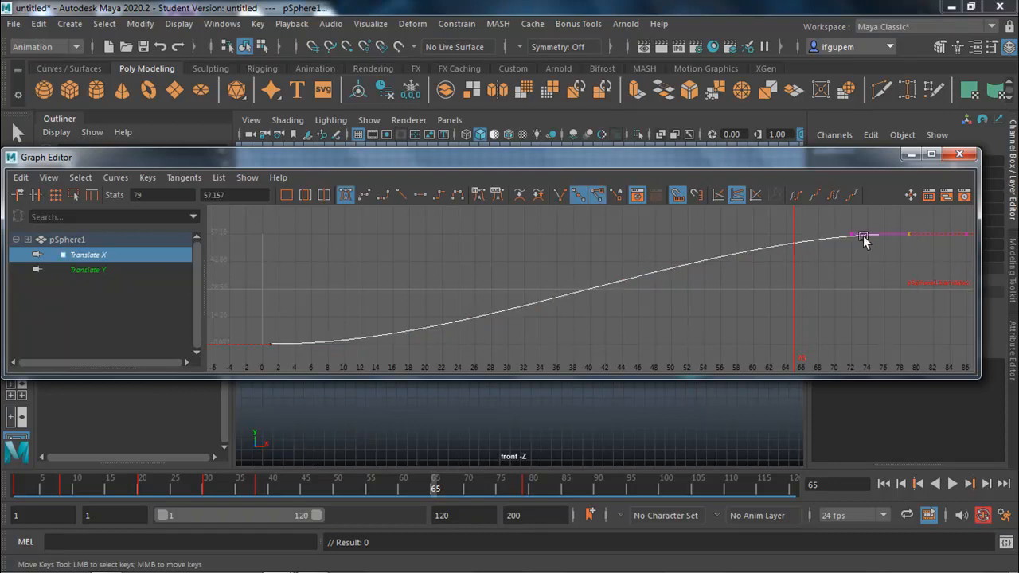
right_click(914, 235)
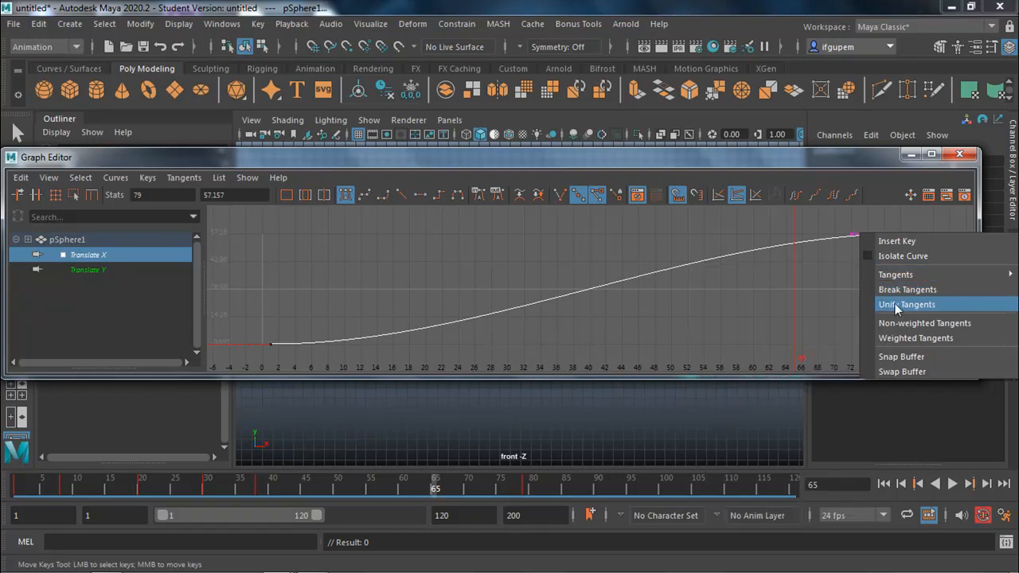
left_click(891, 338)
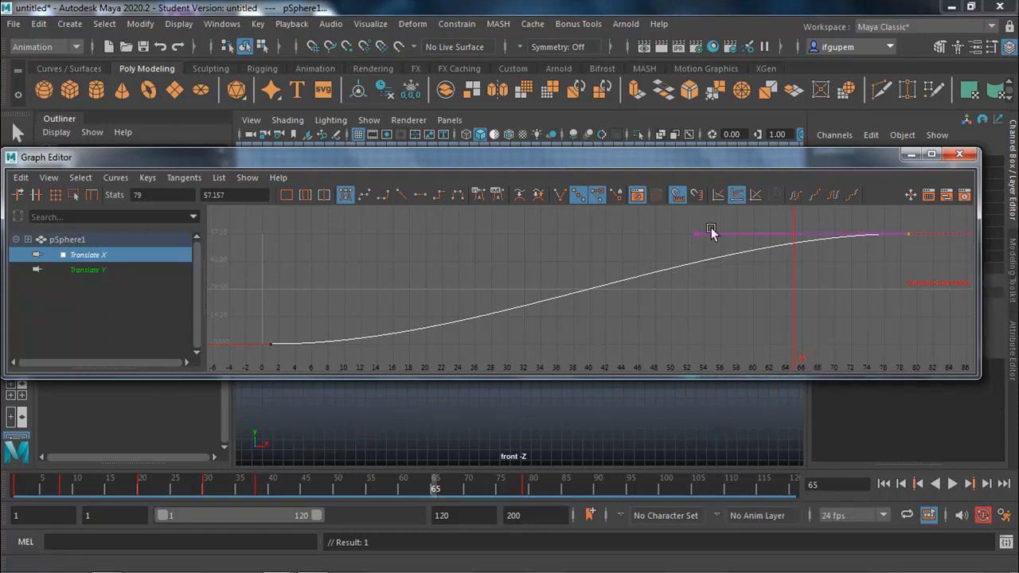
left_click_drag(691, 237, 489, 233)
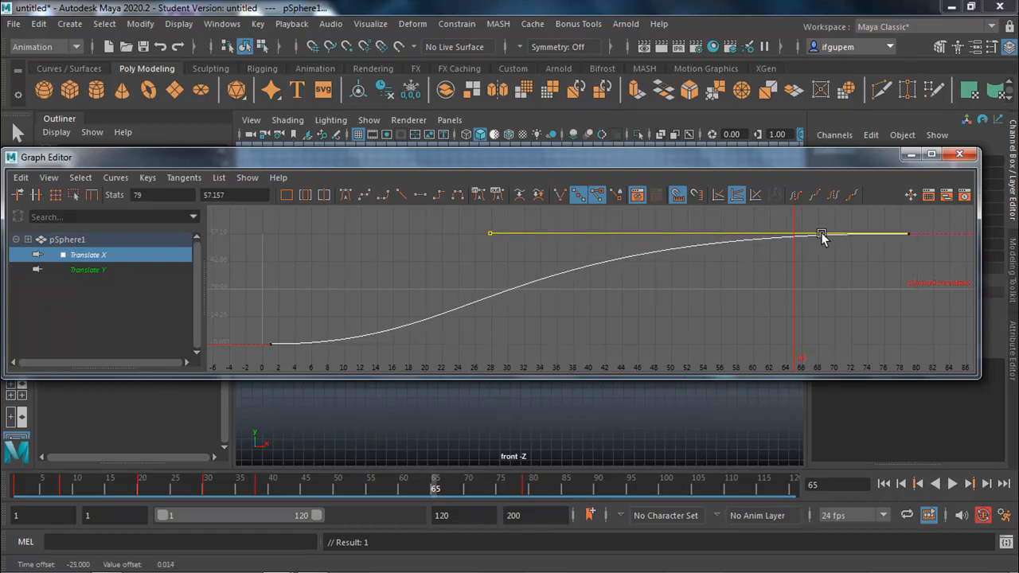
Break and weight the frame 1 Translate X tangents, raise the outgoing handle to about frame 9 for a fast start, and close the Graph Editor
left_click_drag(248, 329, 273, 355)
right_click(269, 346)
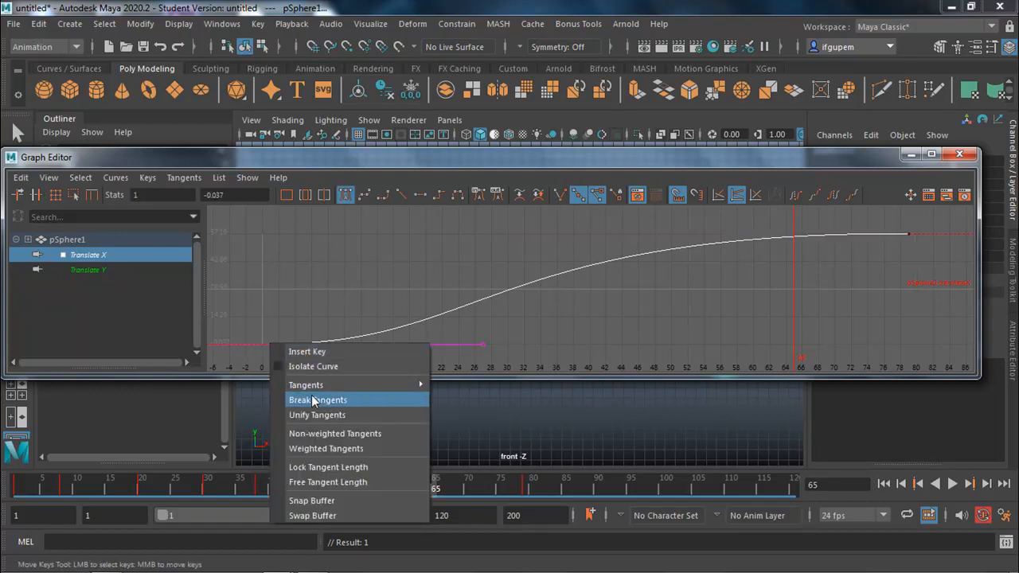
left_click(310, 399)
right_click(272, 345)
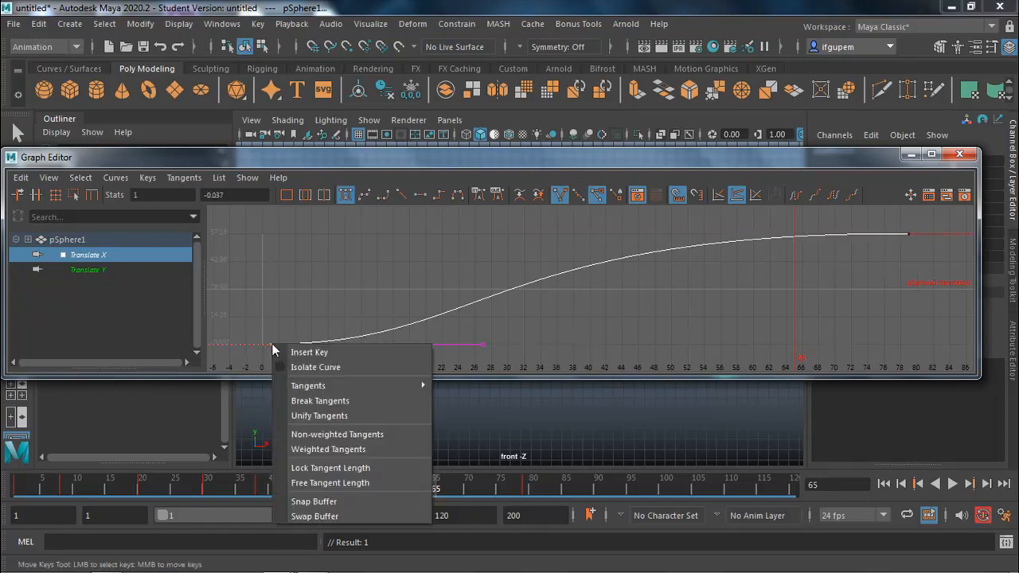
left_click(319, 451)
left_click_drag(451, 359, 452, 358)
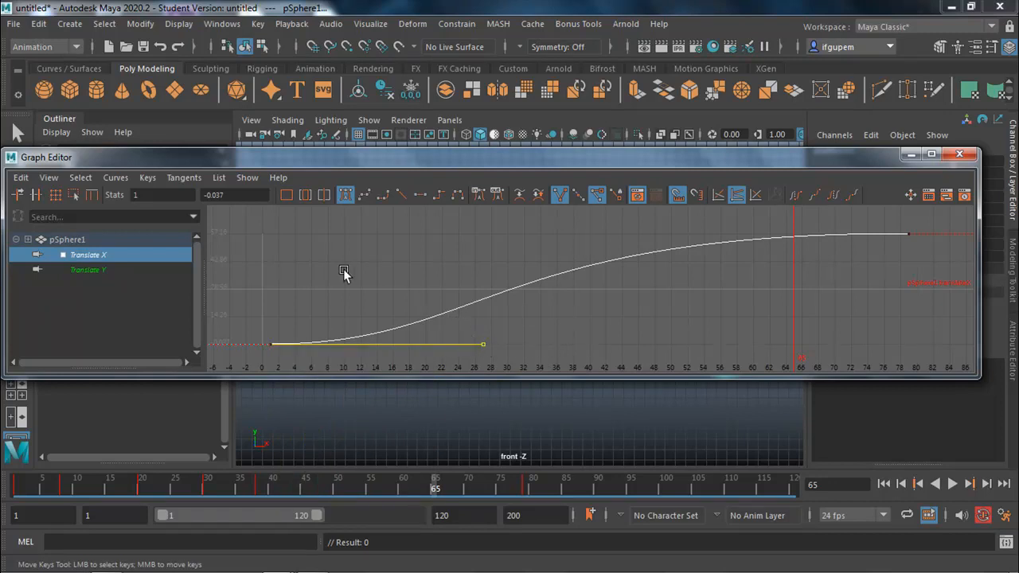
middle_click_drag(324, 262, 337, 315)
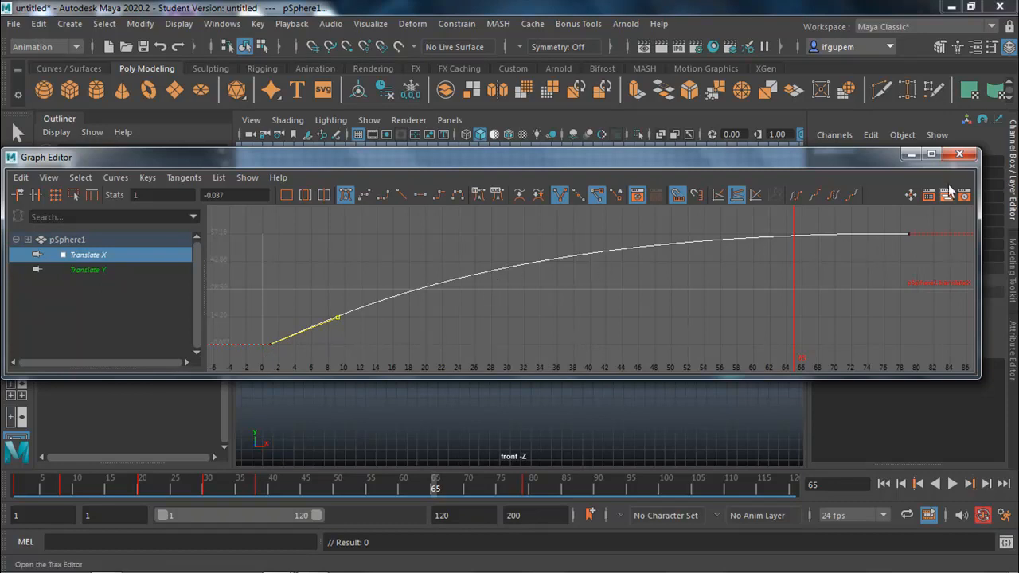
left_click(959, 153)
left_click(539, 297)
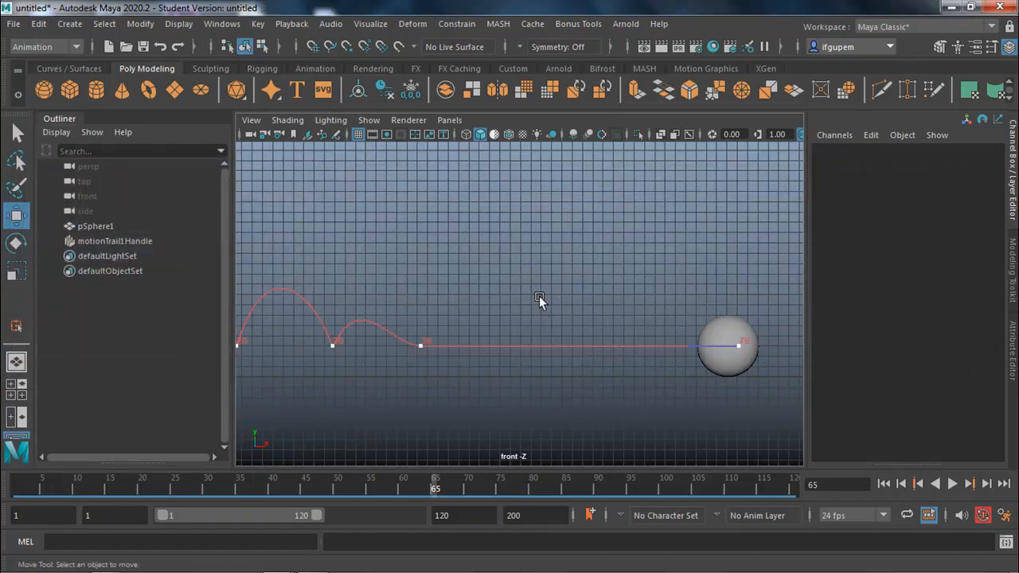
Switch from the front view to the perspective view and play back the sphere's animation along its motion trail
scroll(538, 296, "down", 2)
key("space")
key("space")
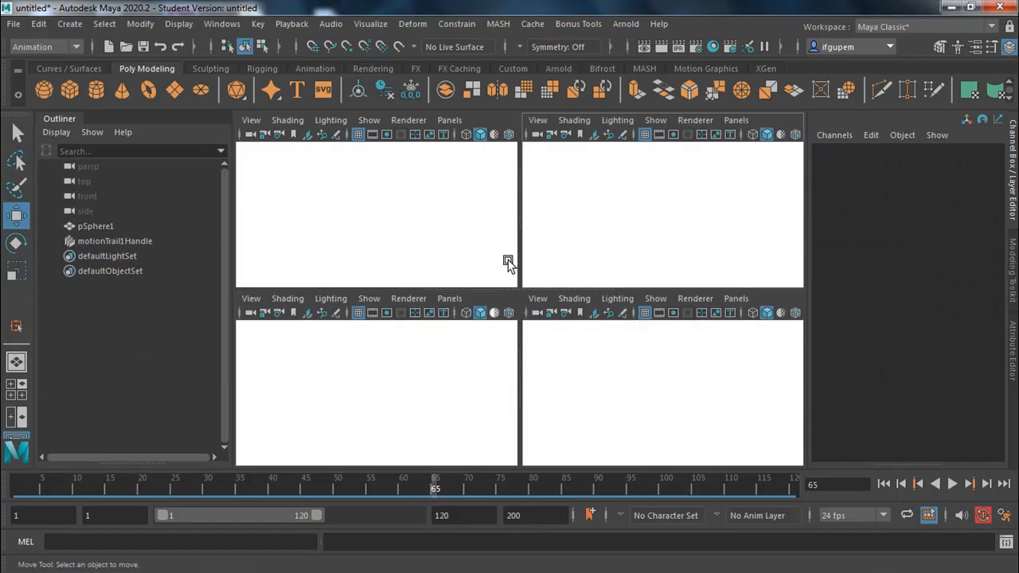
left_click_drag(358, 355, 428, 341, "alt")
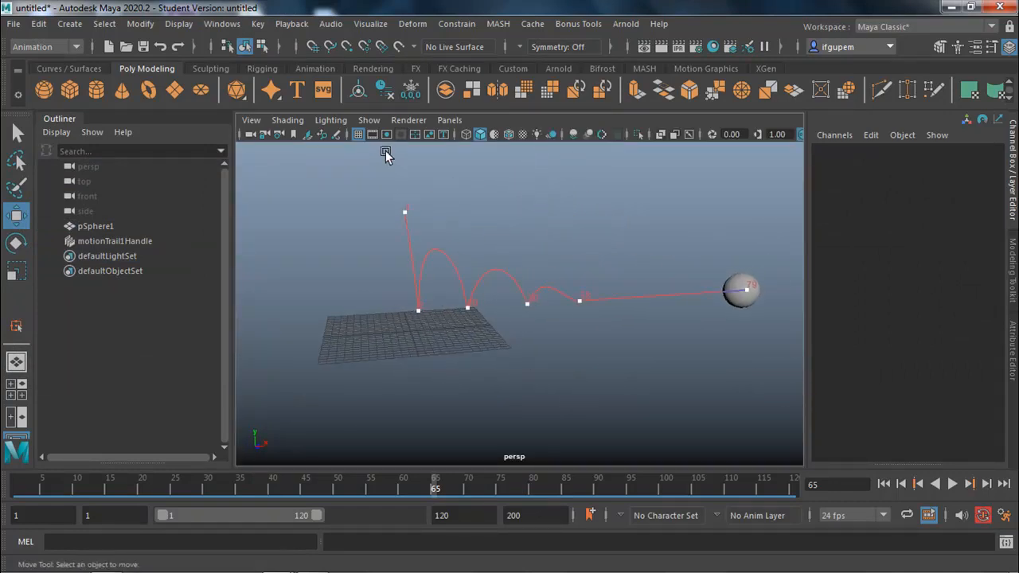
middle_click_drag(374, 286, 394, 336, "alt")
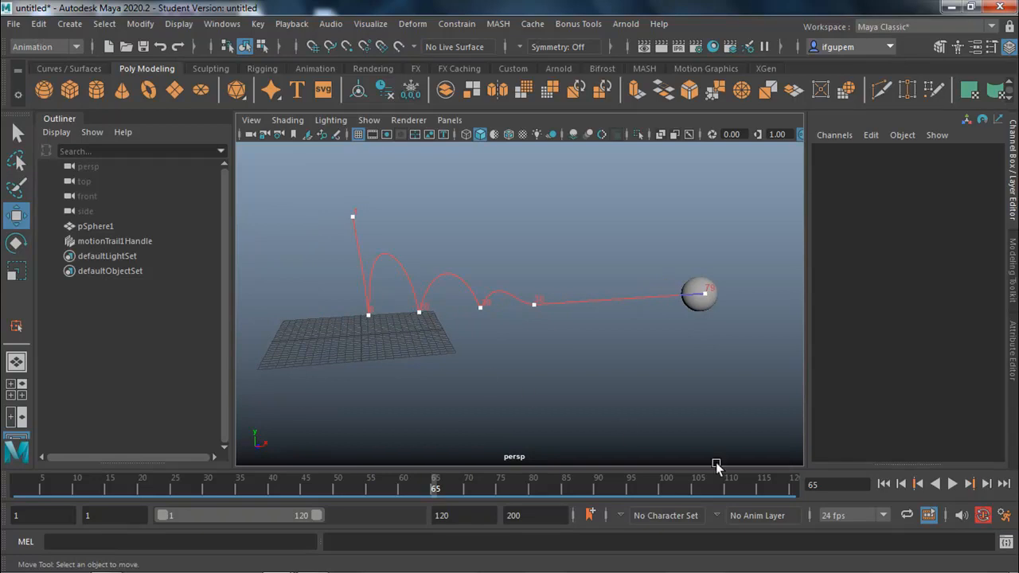
left_click(952, 484)
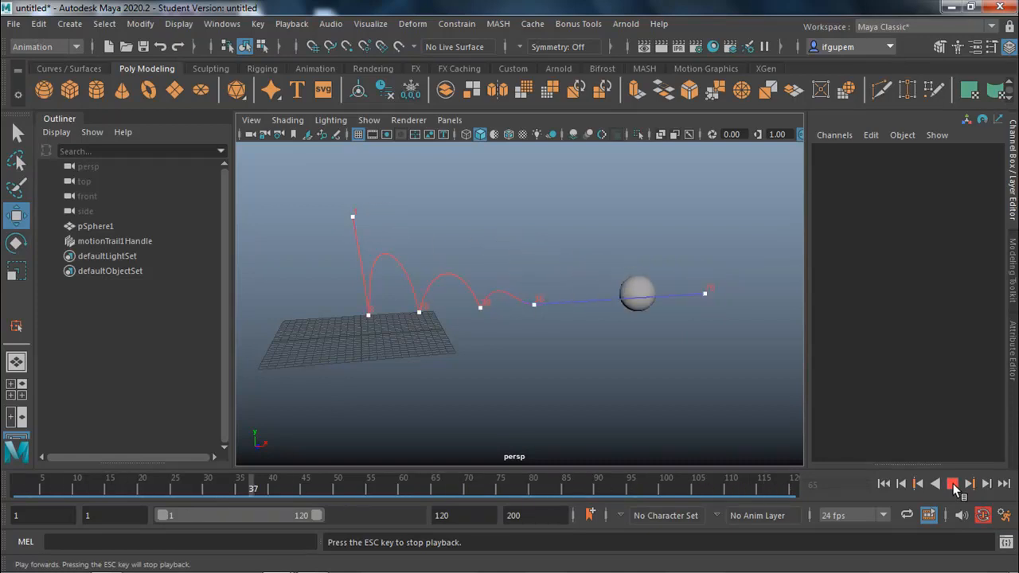
left_click(953, 485)
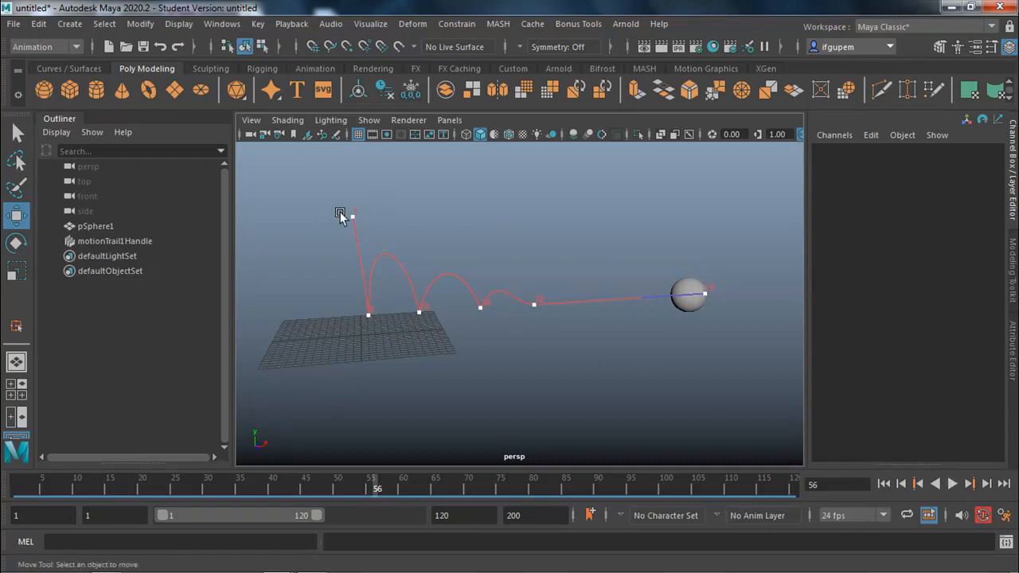
Delete the existing motion trail handle and play back the sphere's animation without it
left_click(222, 24)
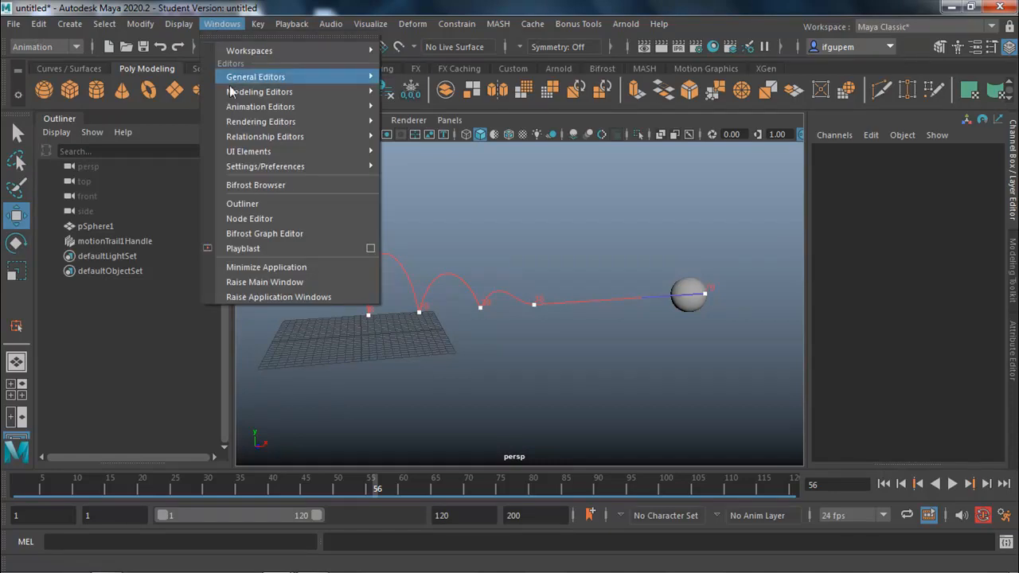
mouse_move(239, 110)
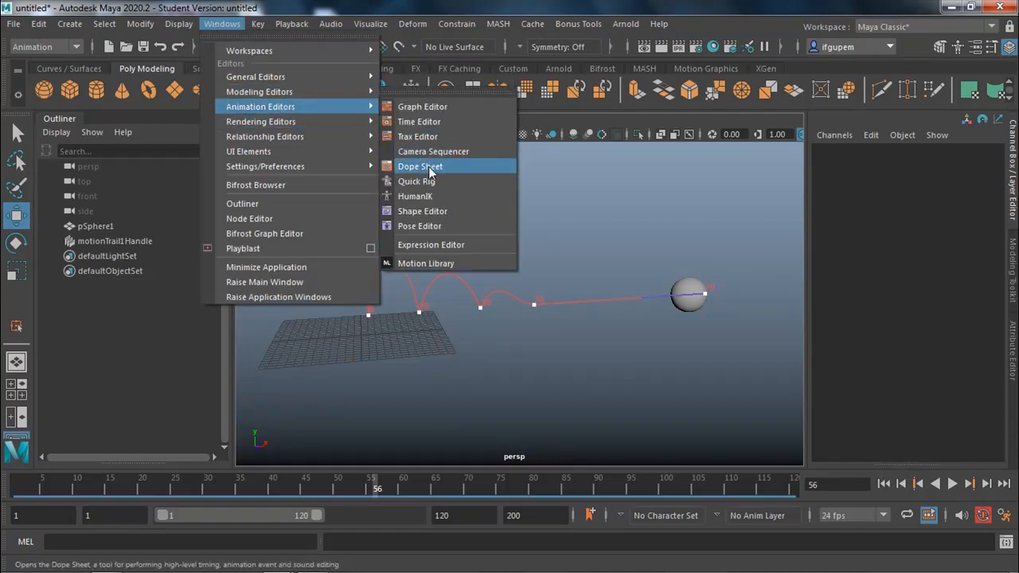
left_click(120, 243)
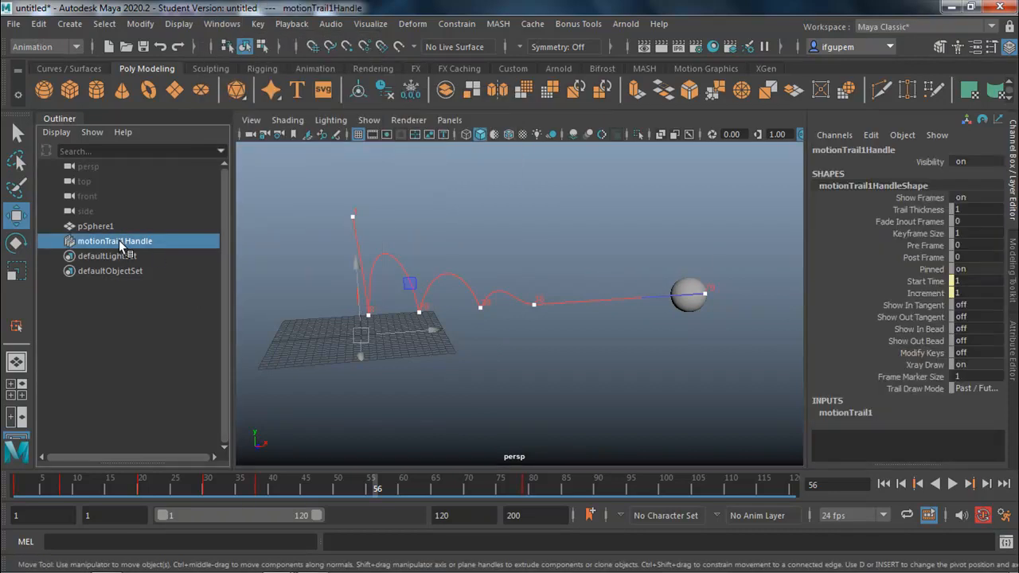
key("Delete")
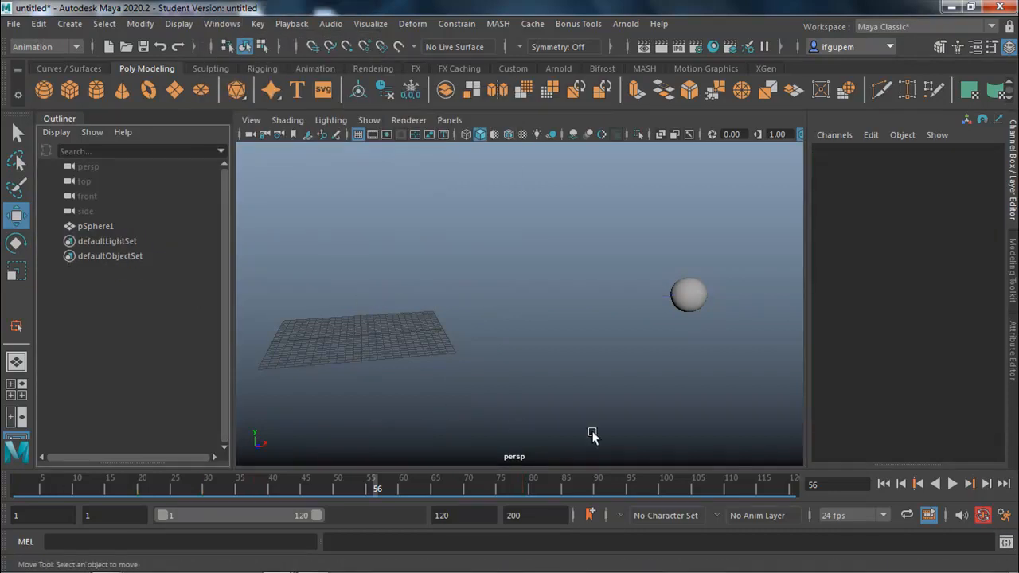
left_click(951, 484)
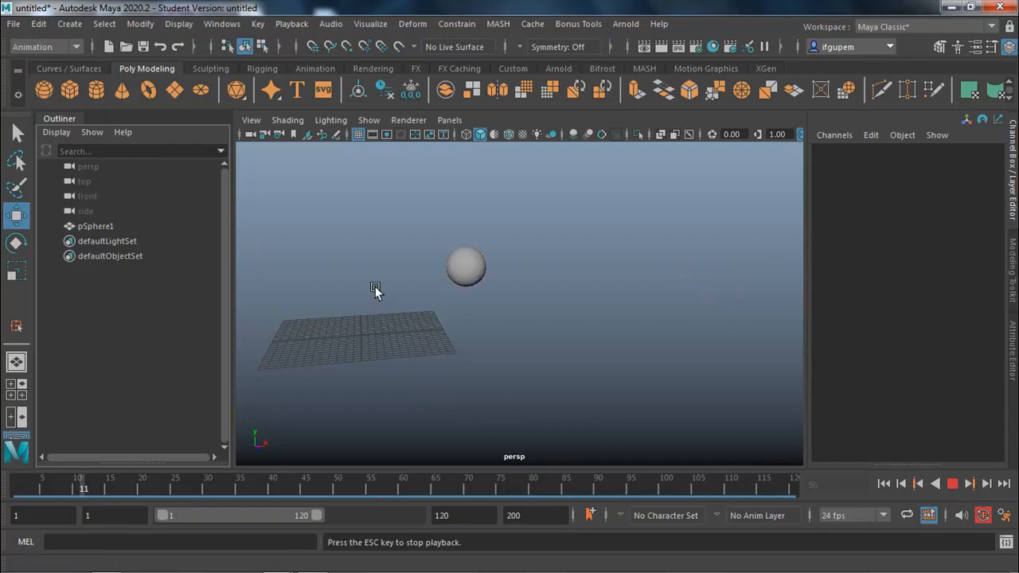
left_click(952, 484)
Select pSphere1 and create a new editable motion trail for it
left_click(701, 293)
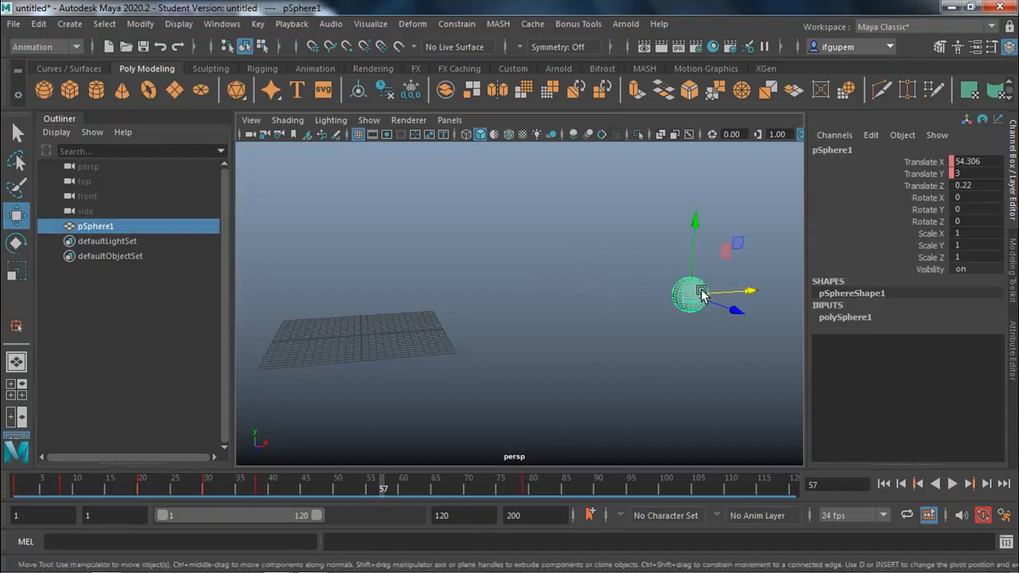
left_click(363, 24)
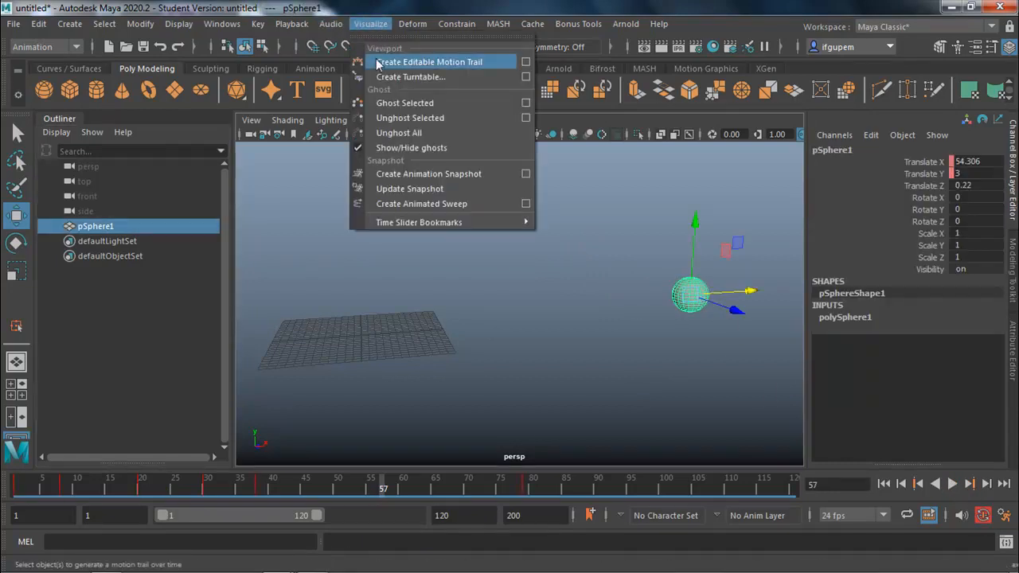
left_click(428, 61)
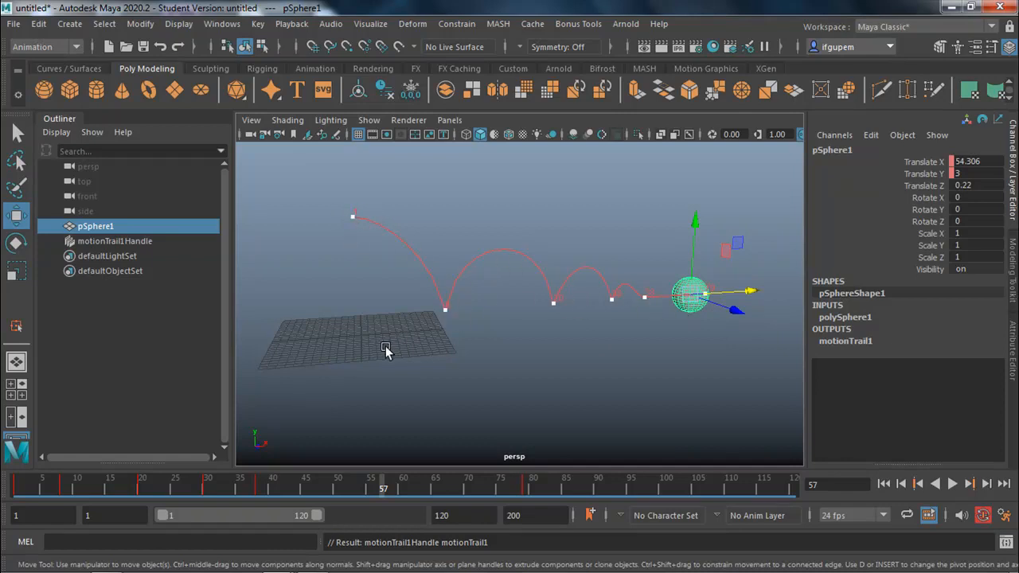
Play the animation backward and forward to check the sphere's travel along the new motion trail
left_click(936, 483)
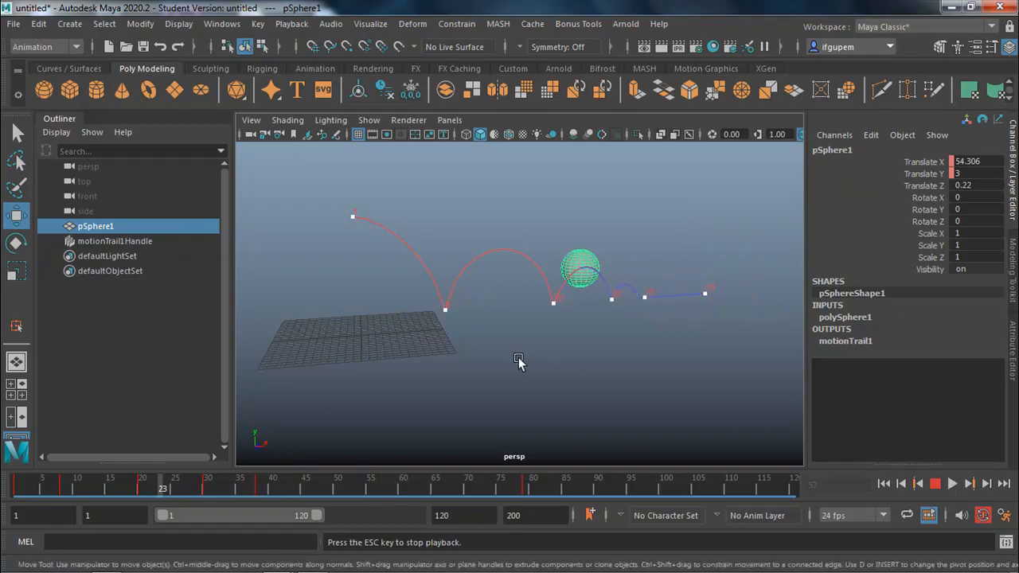
left_click(934, 484)
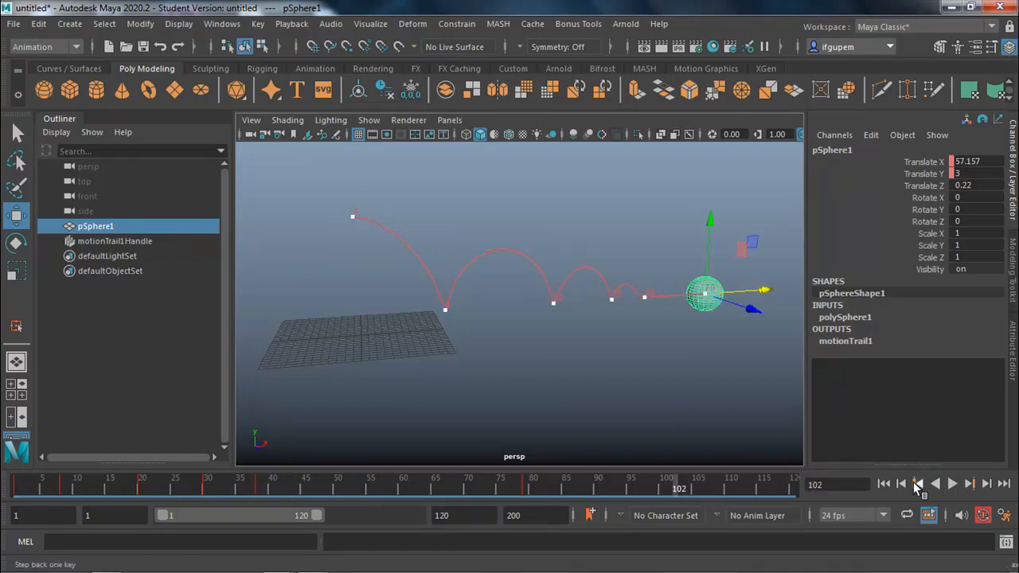
left_click(953, 484)
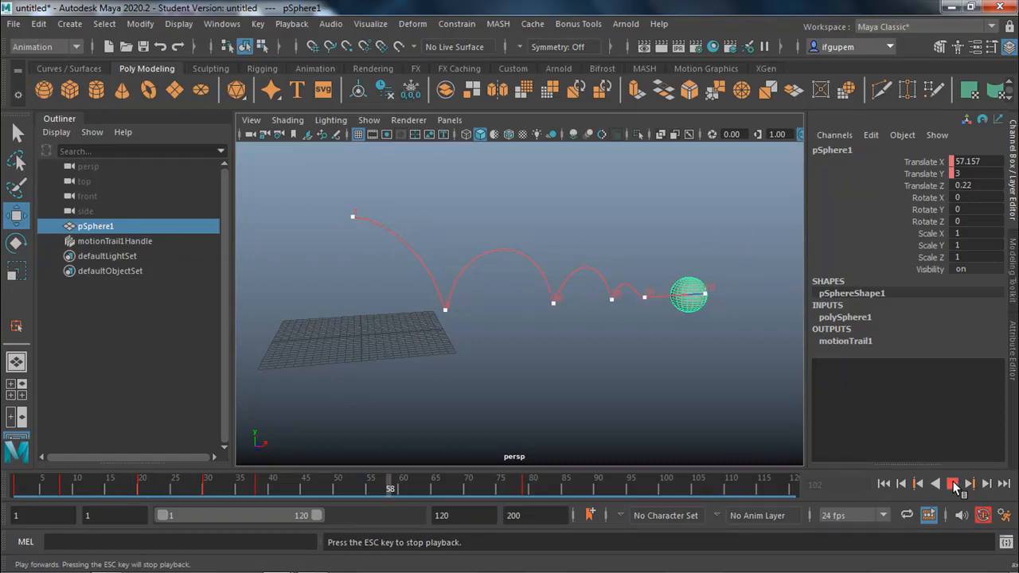
left_click(953, 483)
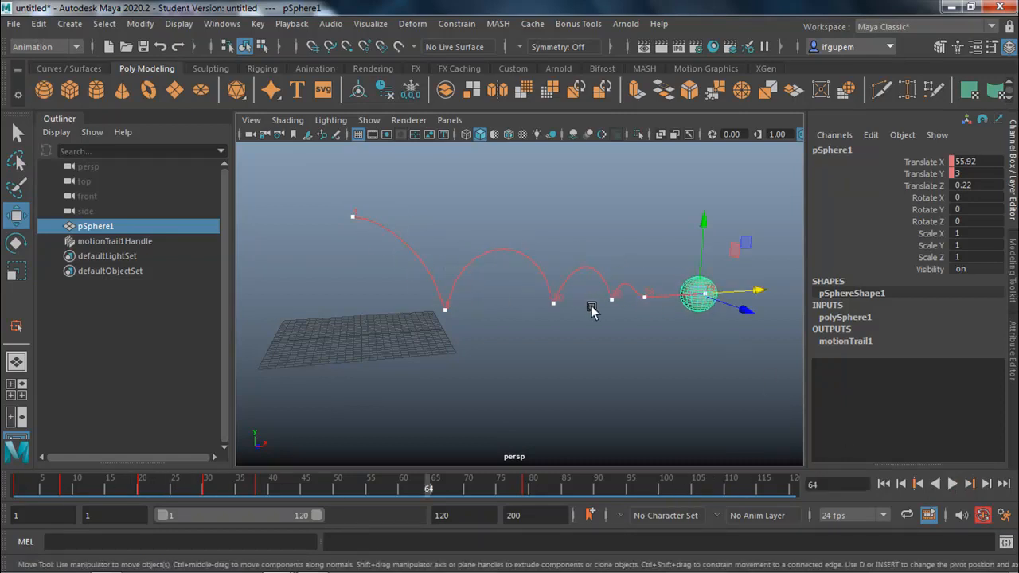
Open the Dope Sheet, select the sphere's keys from frame 20 onward and shift them 4 frames earlier, starting at frame 16
left_click(222, 23)
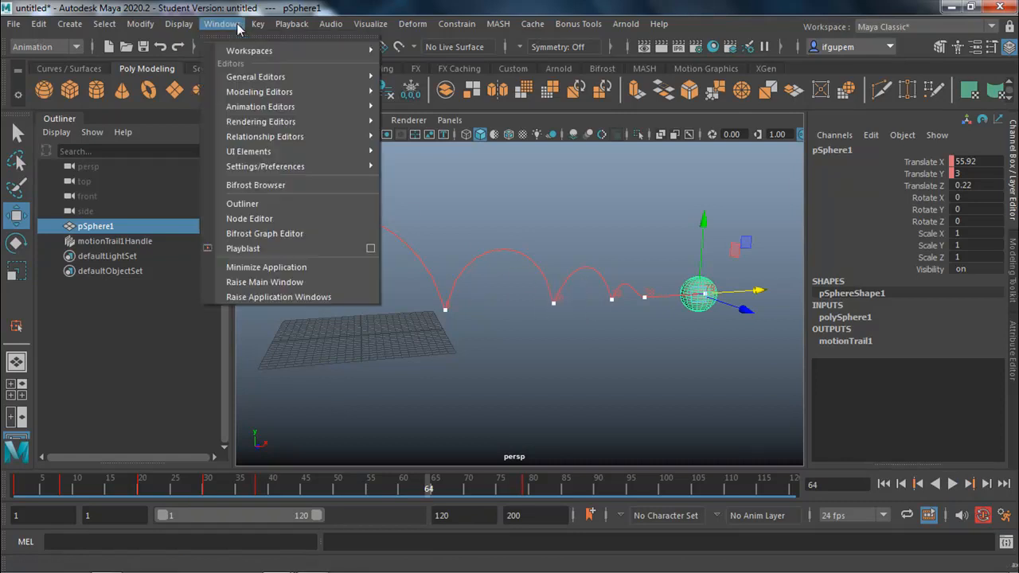
mouse_move(255, 96)
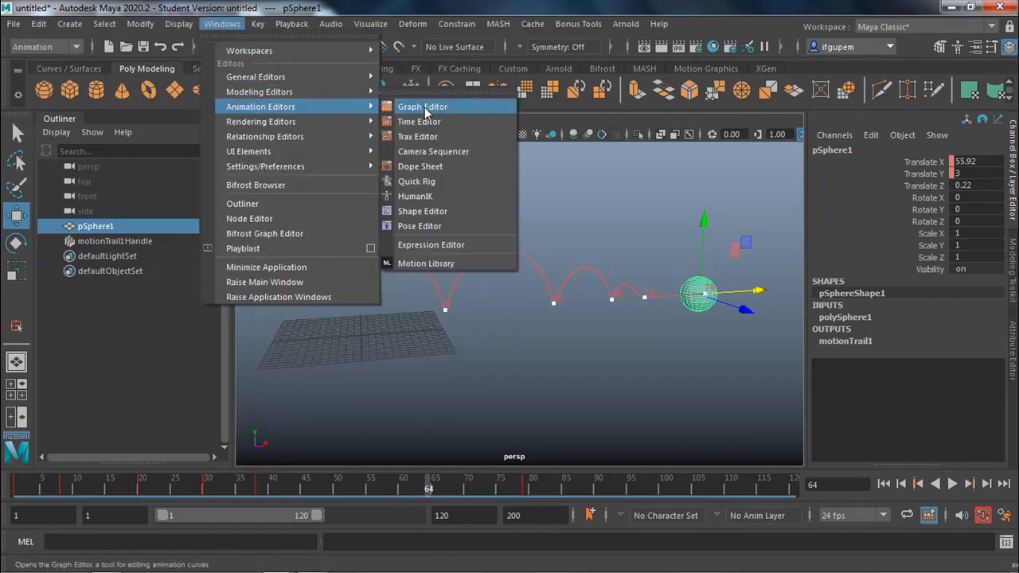
left_click(418, 166)
scroll(386, 168, "down", 2)
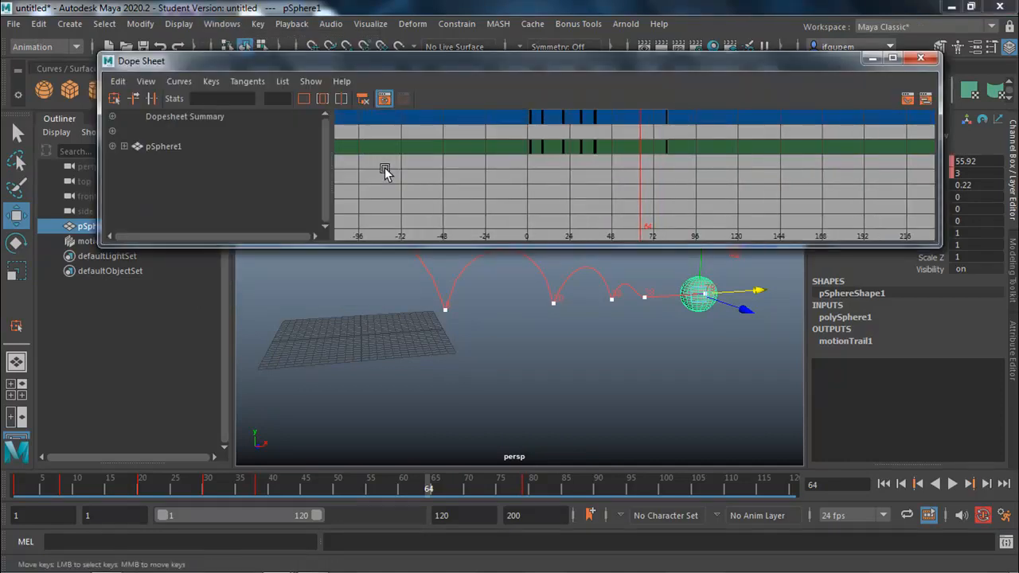
scroll(470, 167, "up", 1)
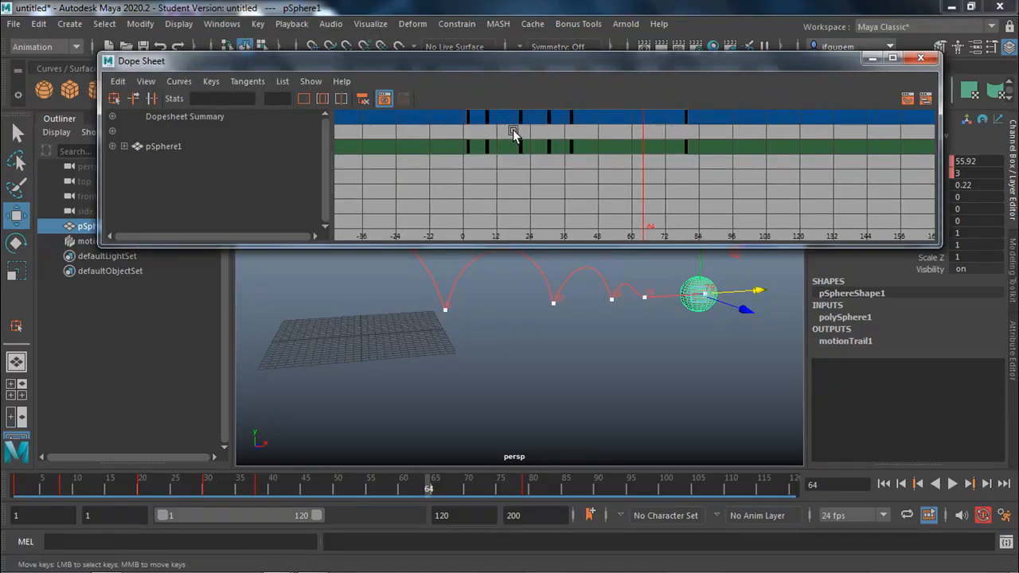
left_click_drag(514, 113, 766, 198)
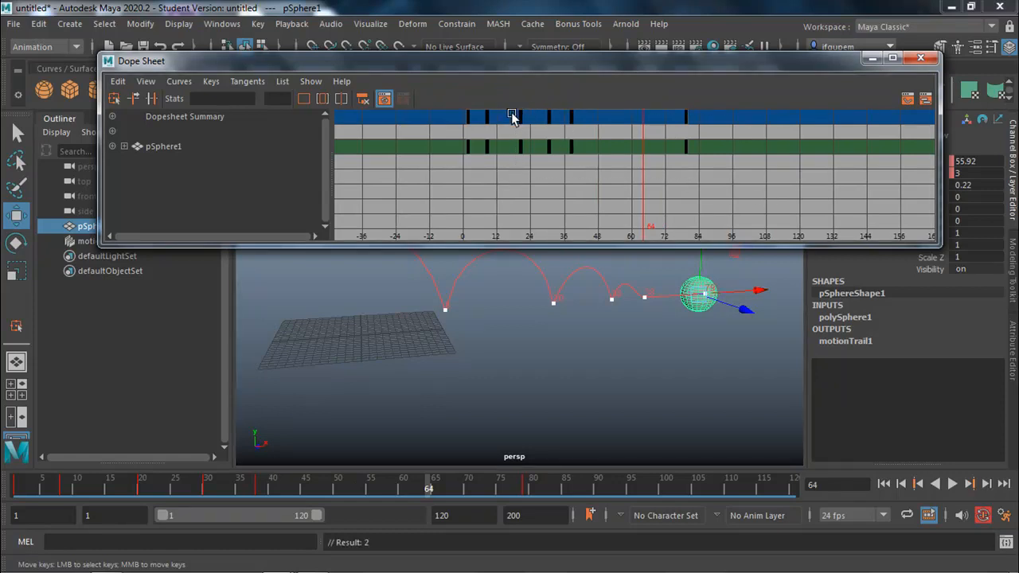
left_click_drag(512, 116, 732, 129)
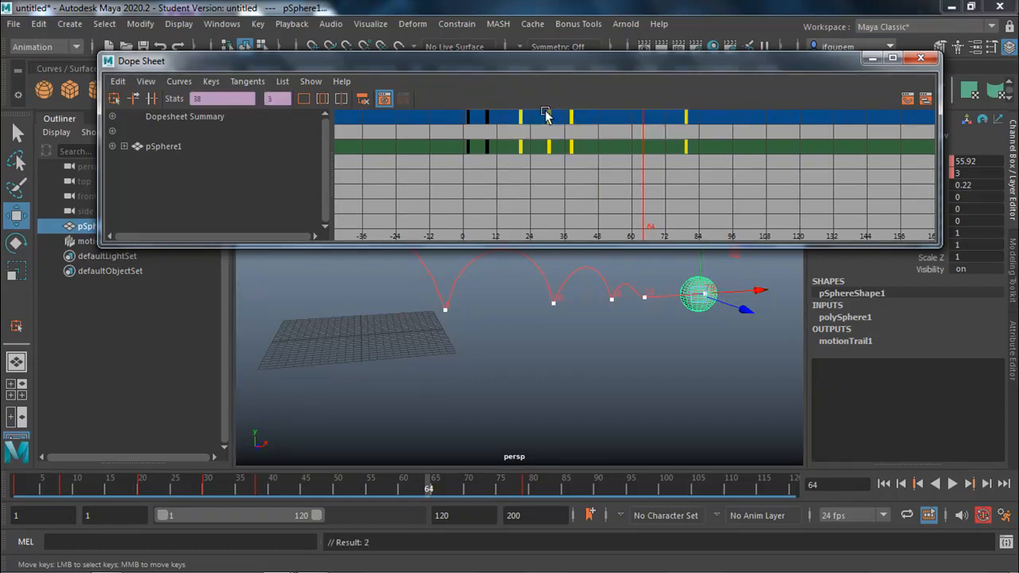
middle_click_drag(518, 118, 506, 126)
Shift the sphere's last three keys 2 frames earlier so they fall on frames 24, 32 and 73, and close the Dope Sheet
left_click_drag(722, 185, 532, 110)
middle_click_drag(536, 114, 531, 122)
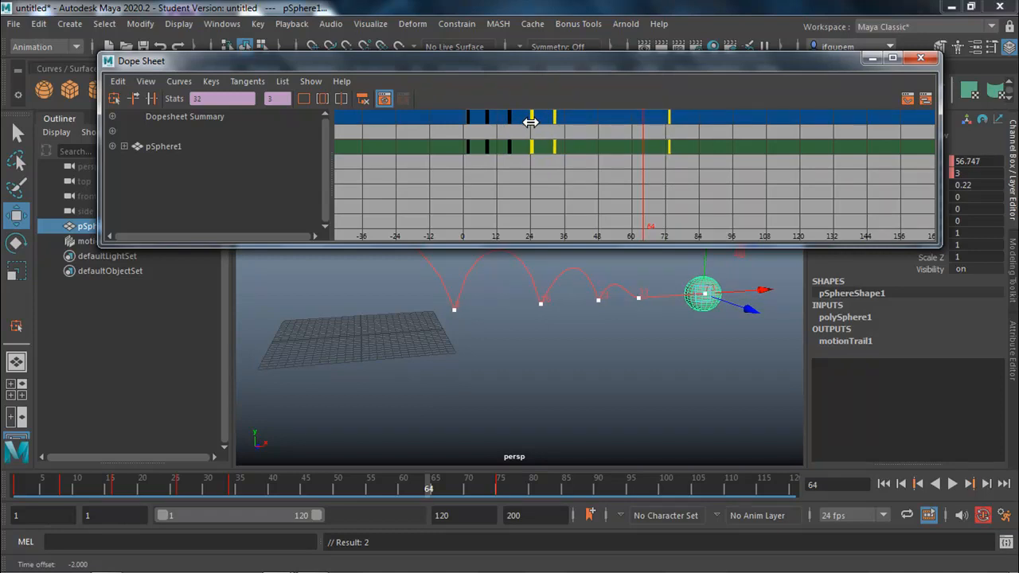
left_click(921, 57)
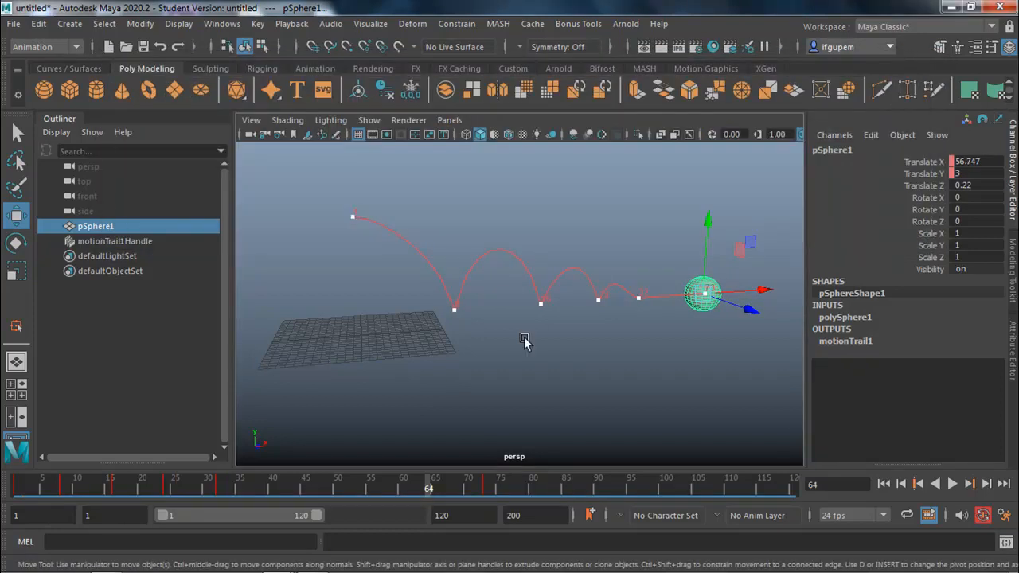
Deselect the sphere and play back the retimed bounce in the perspective view
left_click(525, 344)
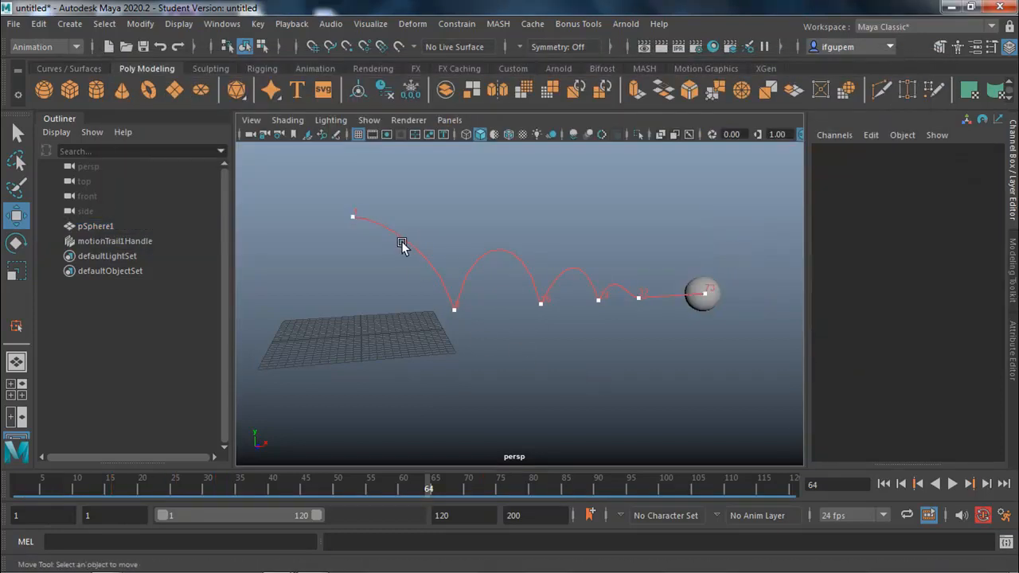
left_click(953, 484)
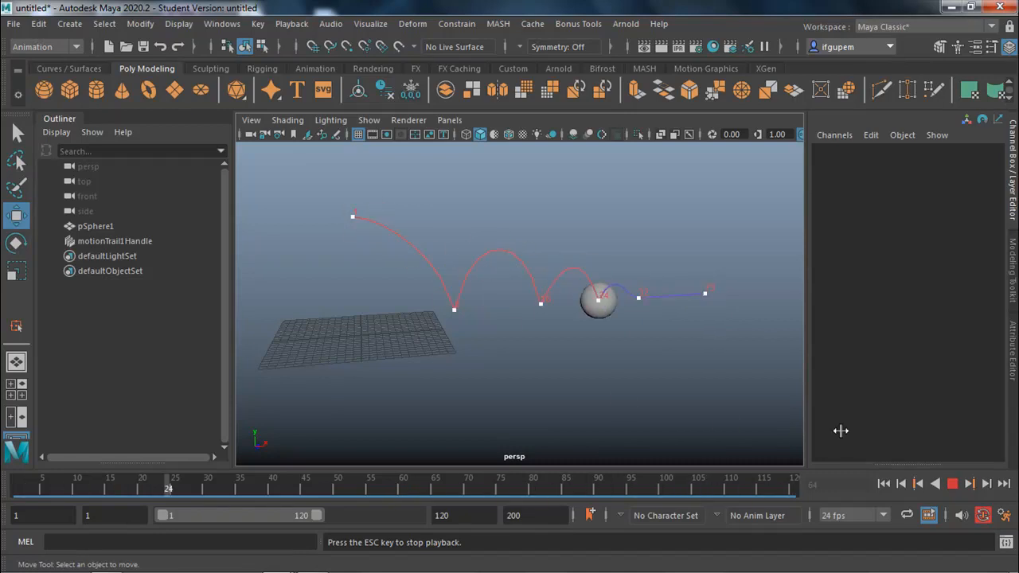
key("Escape")
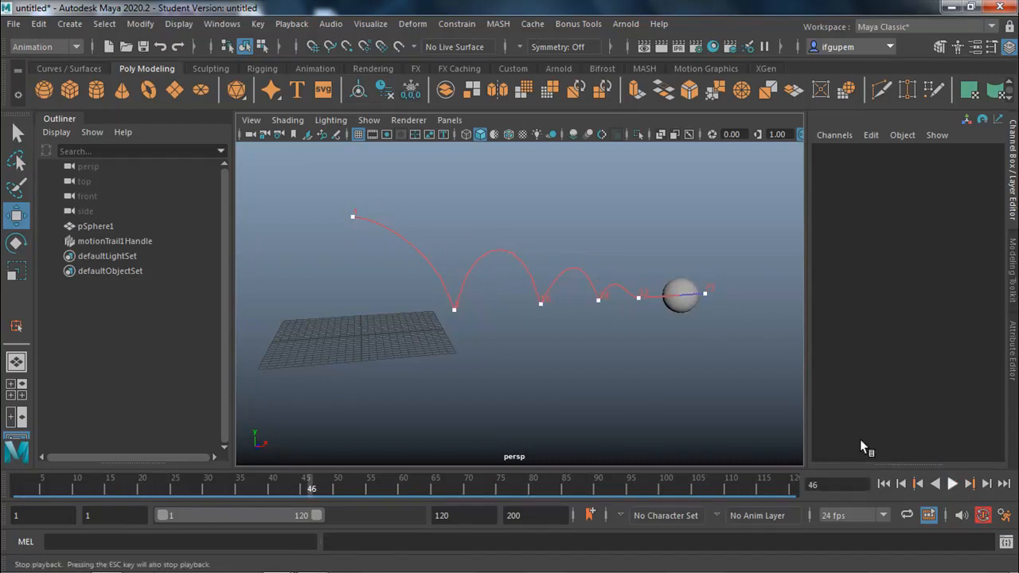
Start a new scene without saving the changes to the bouncing sphere scene
left_click(22, 26)
left_click(32, 49)
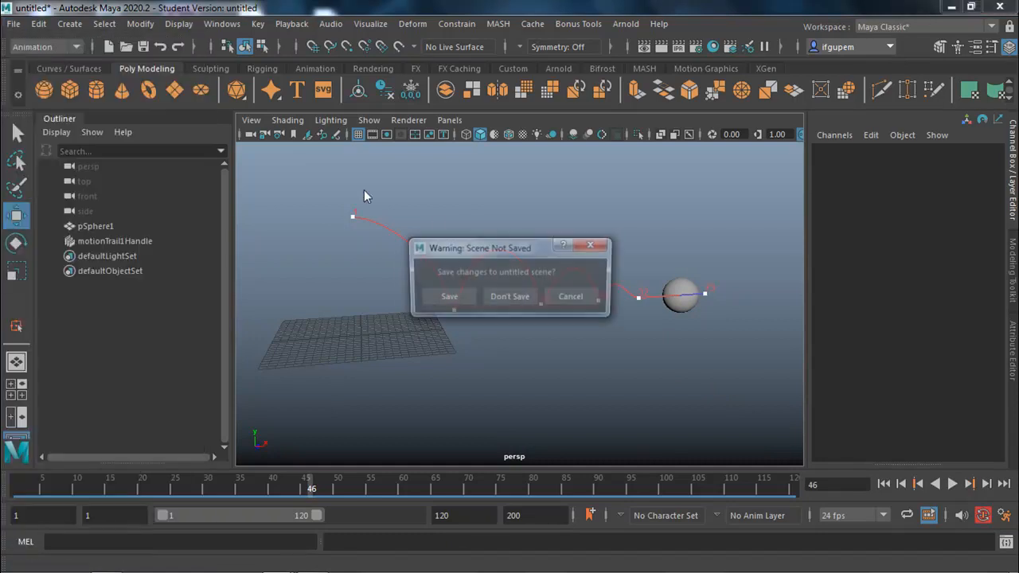
left_click(492, 297)
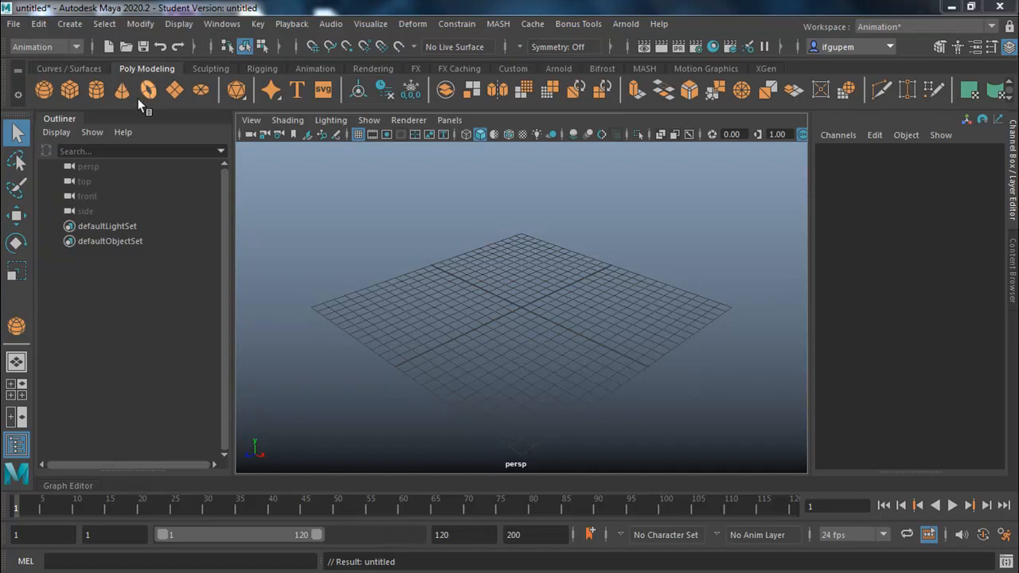
Create a polygon cube on the grid and set its width, height and depth to 5
left_click(70, 90)
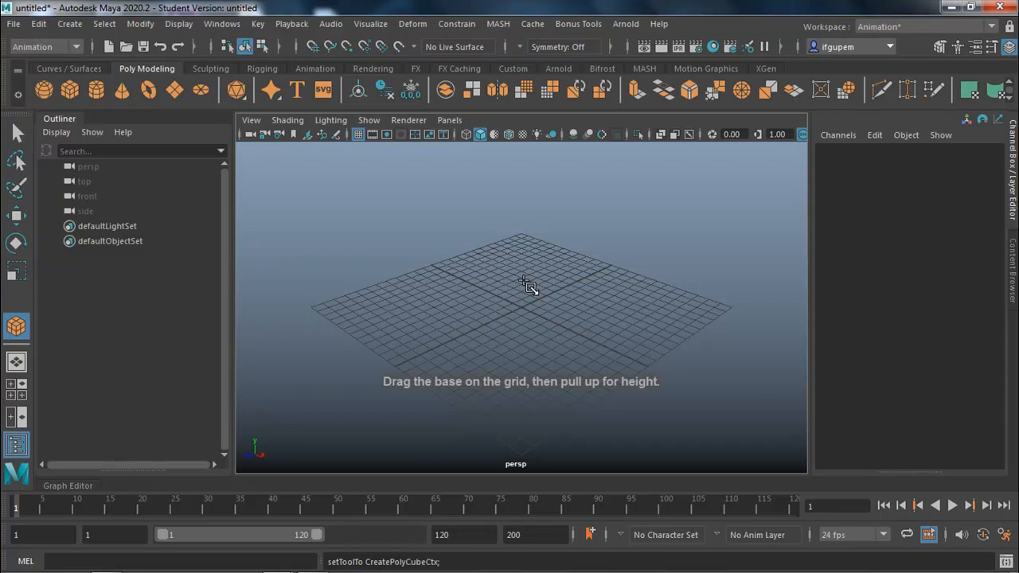
left_click_drag(533, 298, 521, 264)
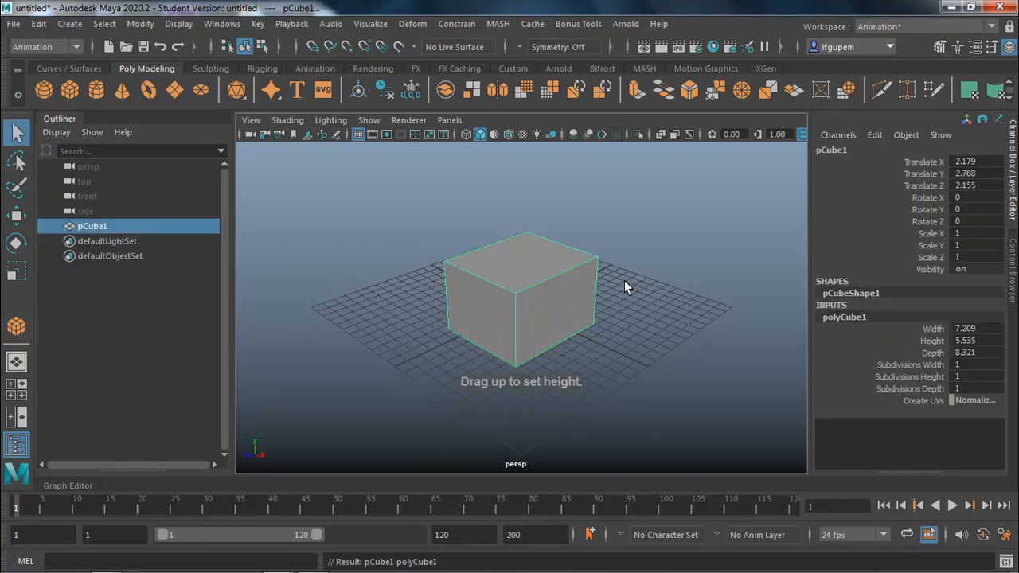
left_click_drag(976, 328, 986, 351)
type("5")
key("Return")
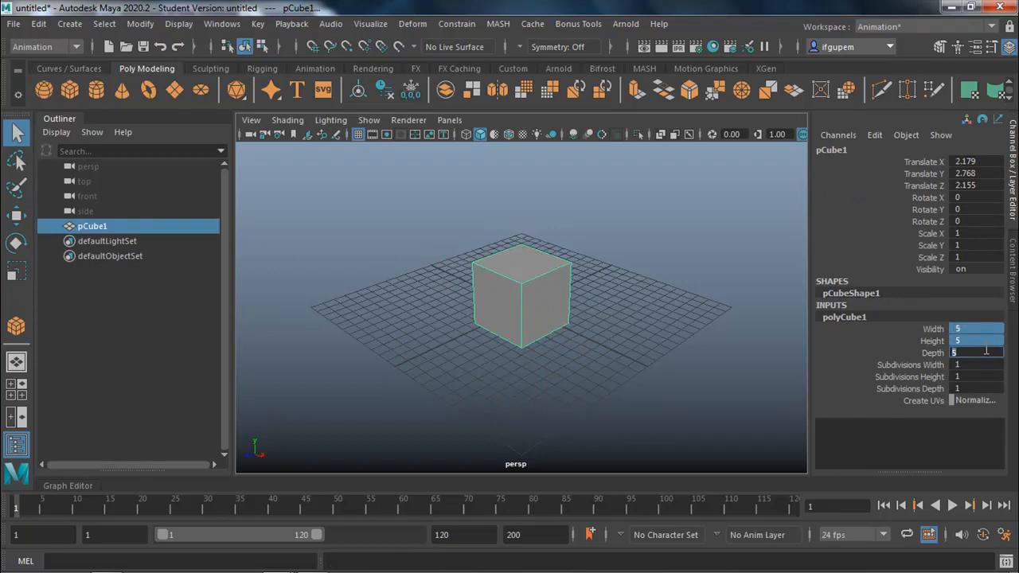
Centre the cube on the grid with Translate X and Z at 0 and Translate Y at 2.5
left_click_drag(974, 162, 984, 183)
key("Return")
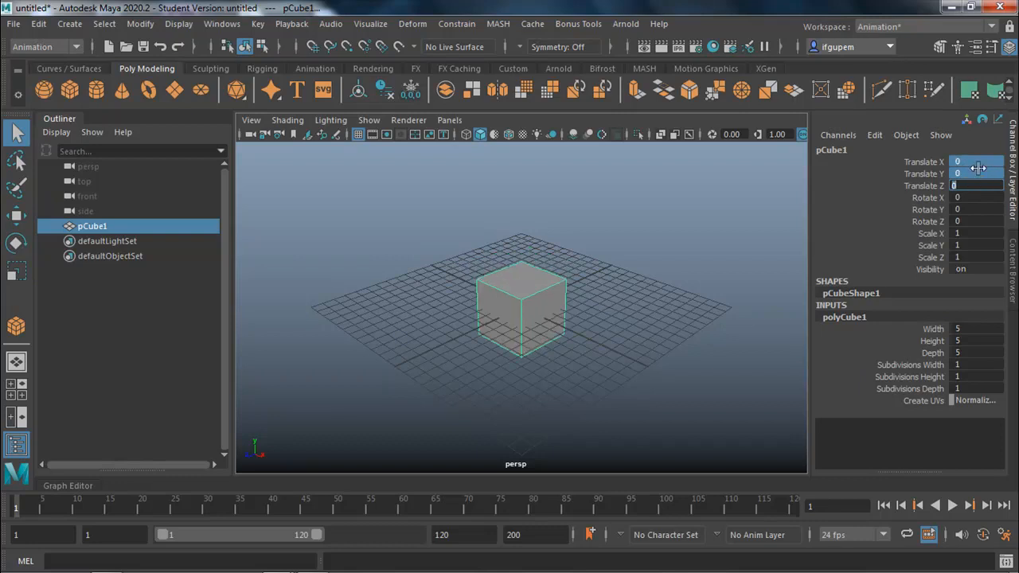
left_click(980, 169)
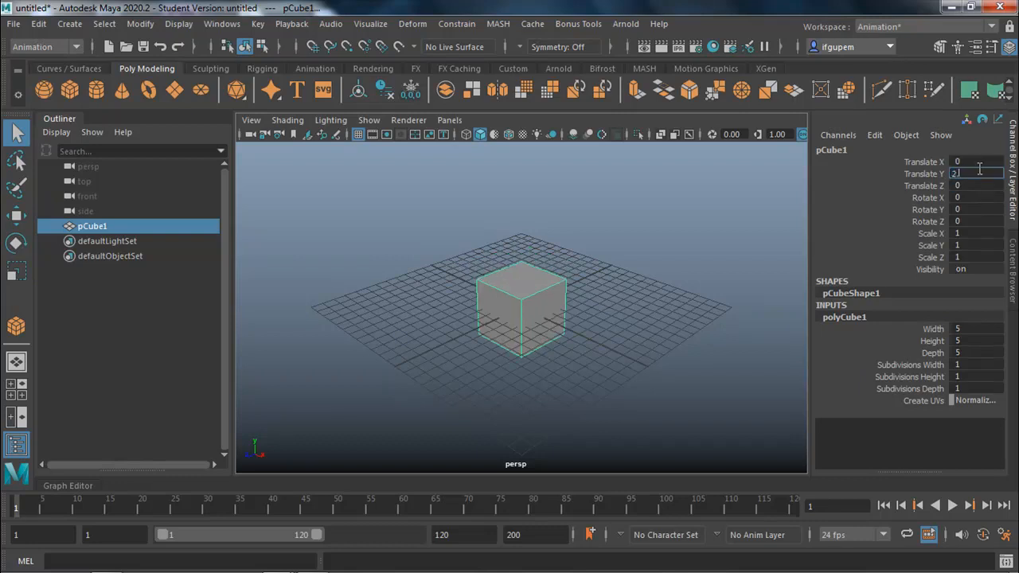
key("Return")
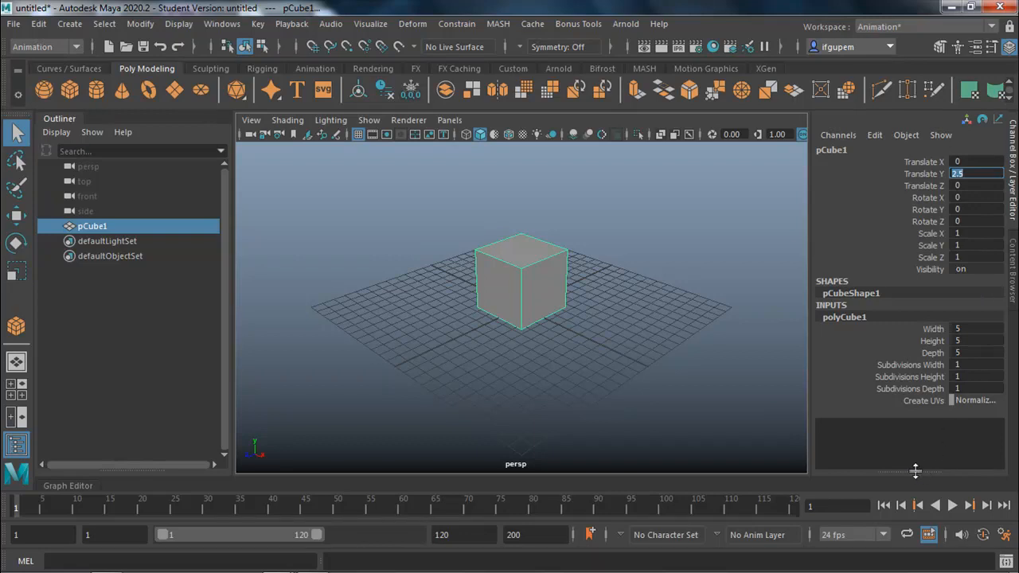
Enlarge the layer editor and show the animation layers
left_click_drag(913, 432, 921, 309)
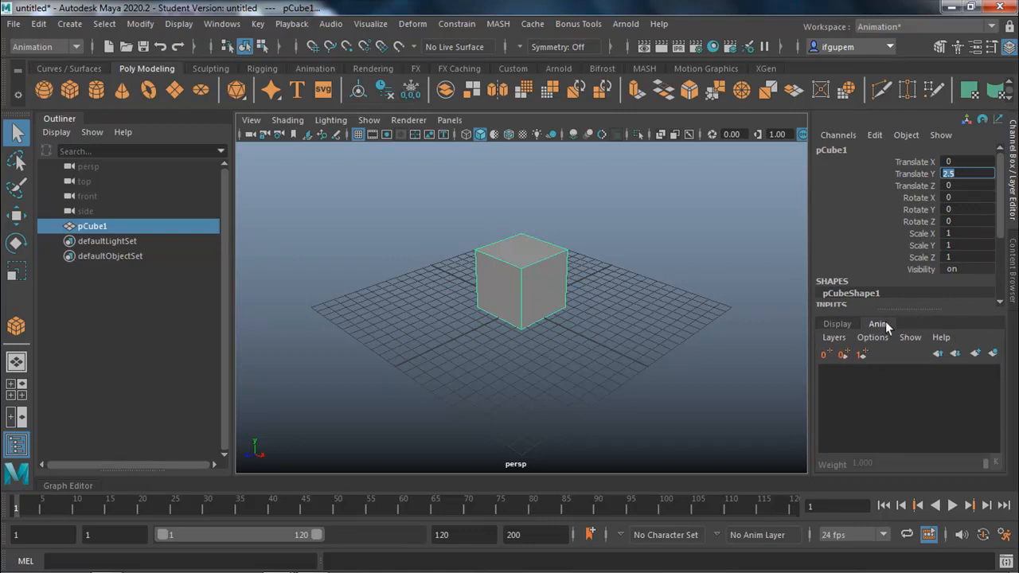
left_click(841, 326)
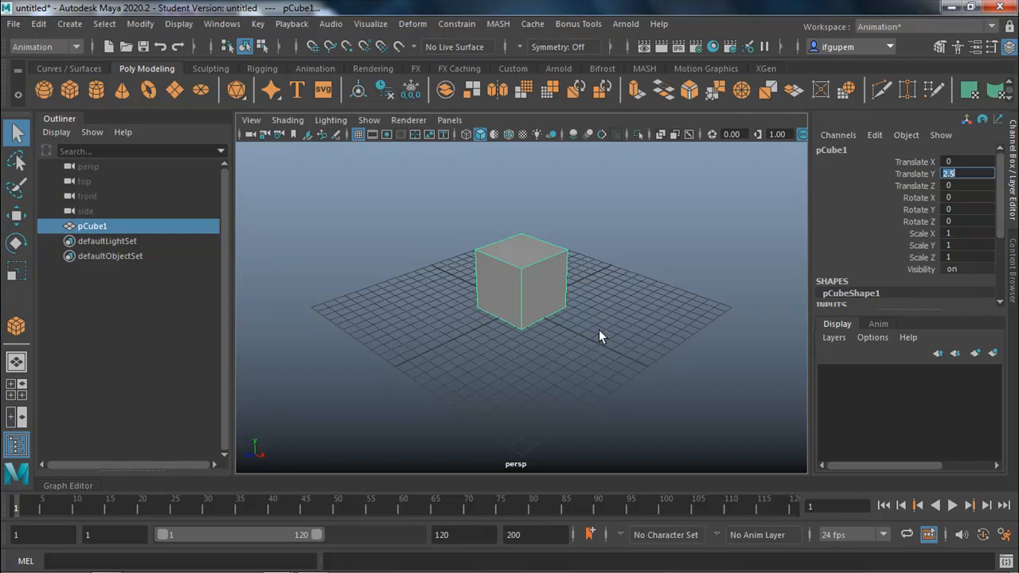
left_click(884, 327)
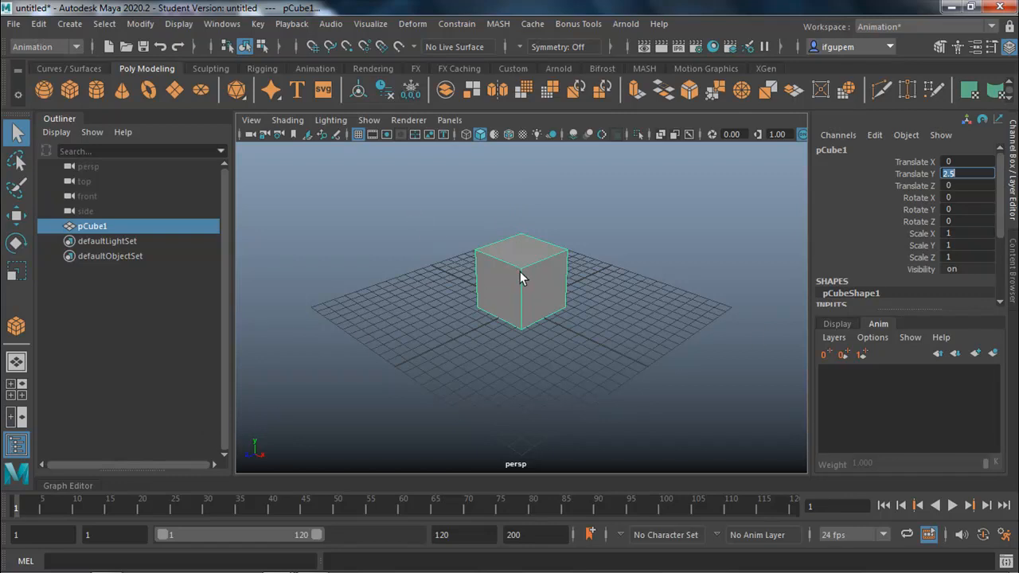
Create an empty animation layer and name it UP
left_click(840, 343)
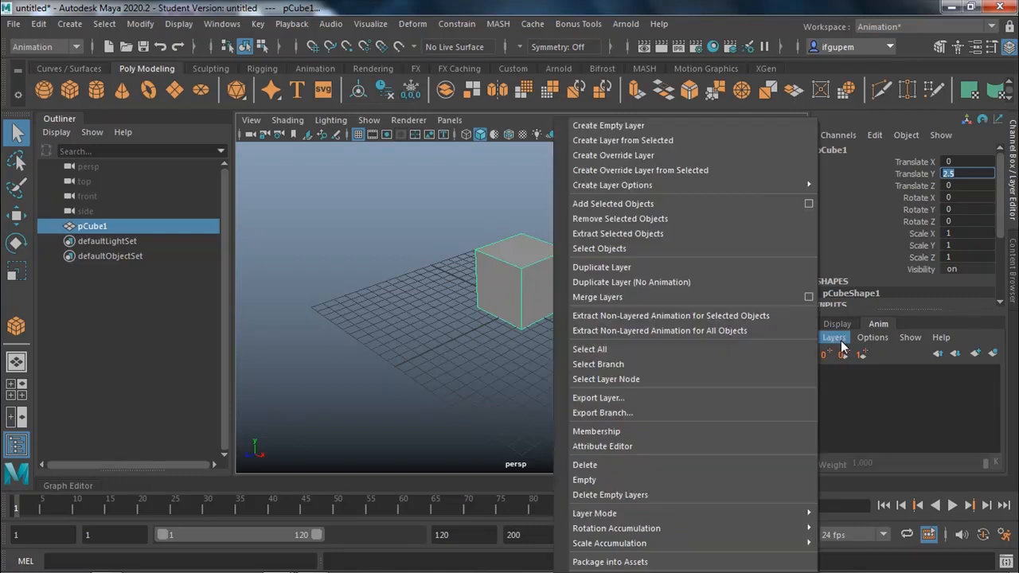
left_click(695, 130)
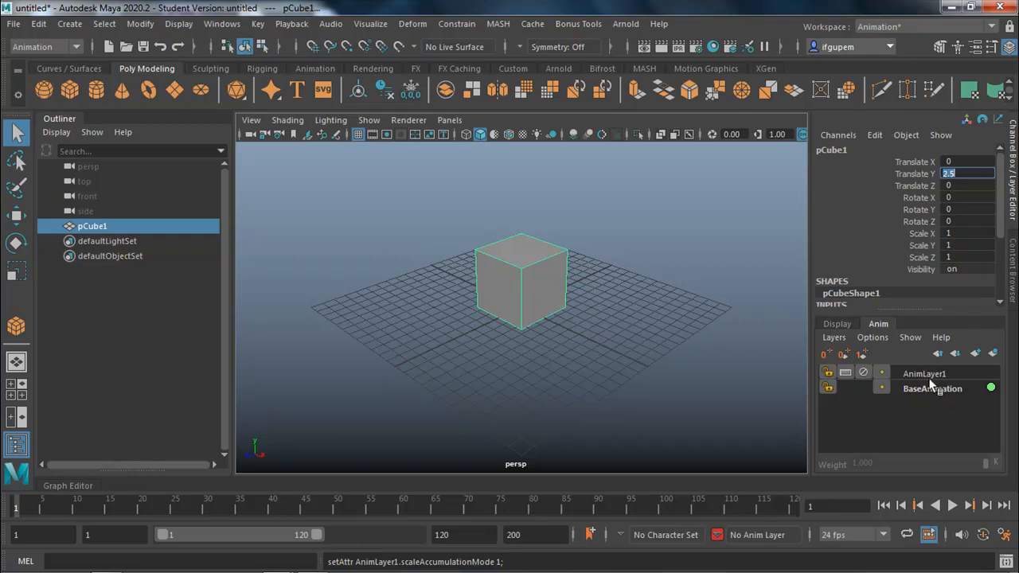
left_click(930, 375)
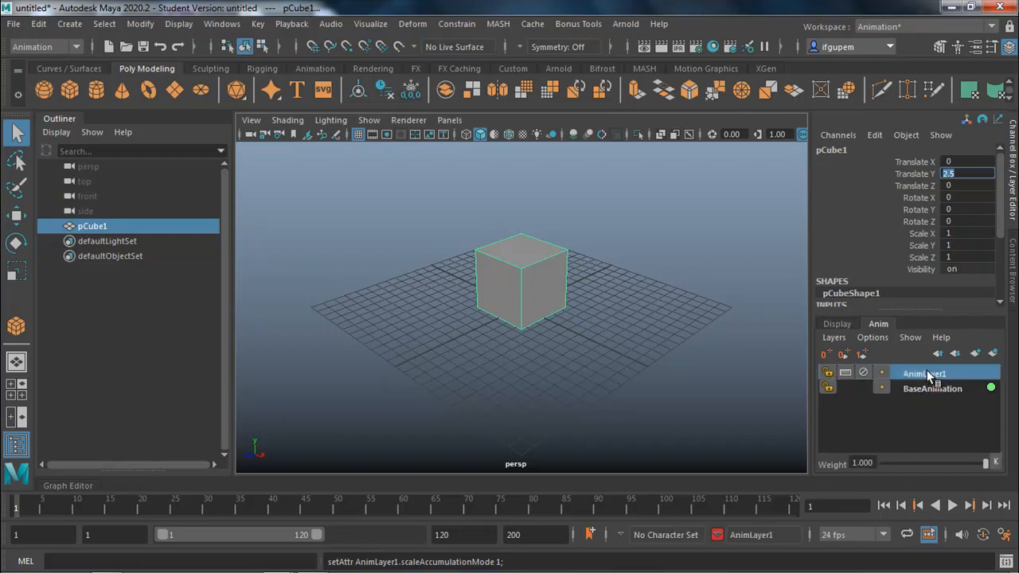
double_click(926, 374)
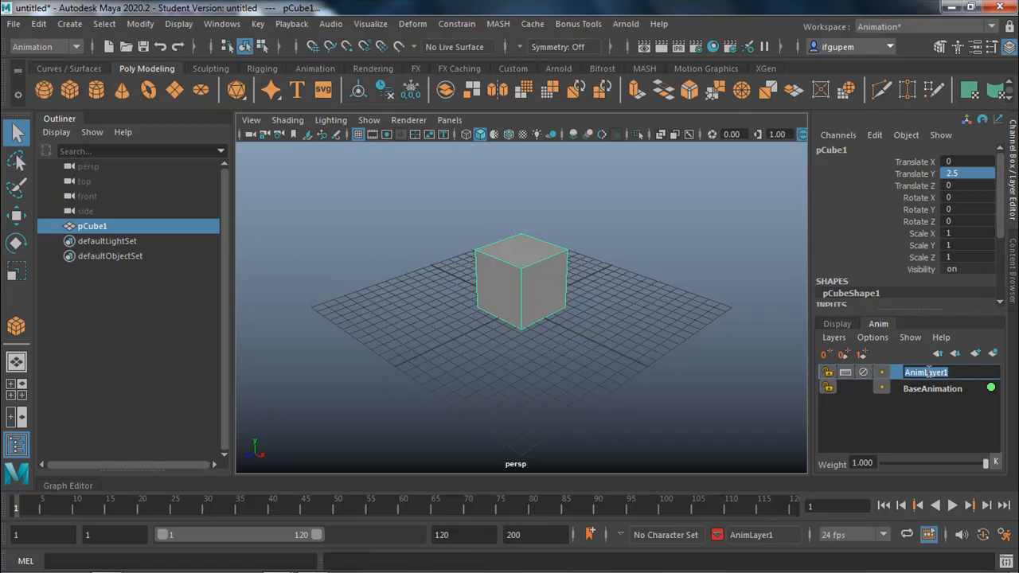
type("UP")
key("Return")
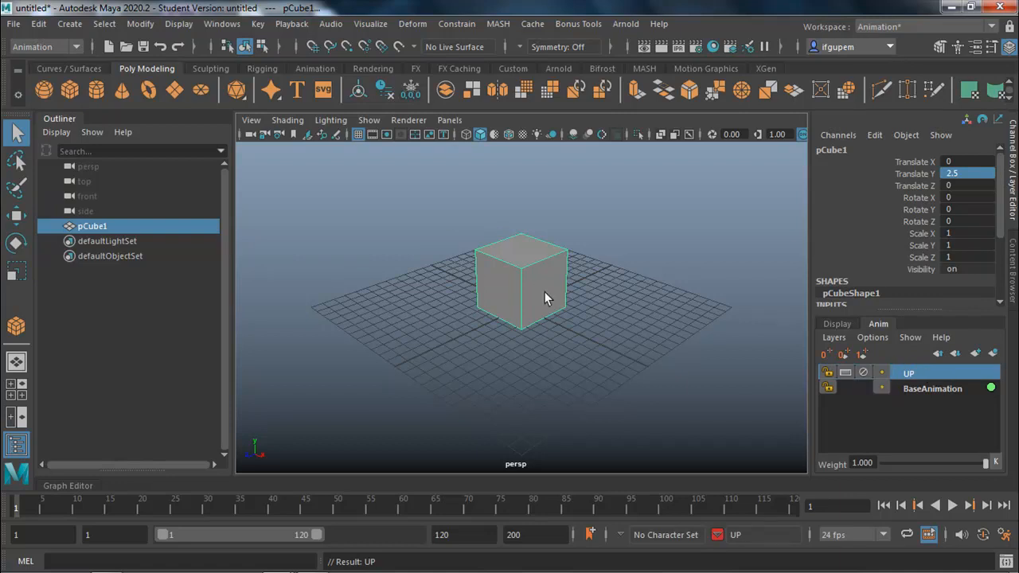
Try to rename the UP animation layer as "UP and DOWN"
double_click(923, 373)
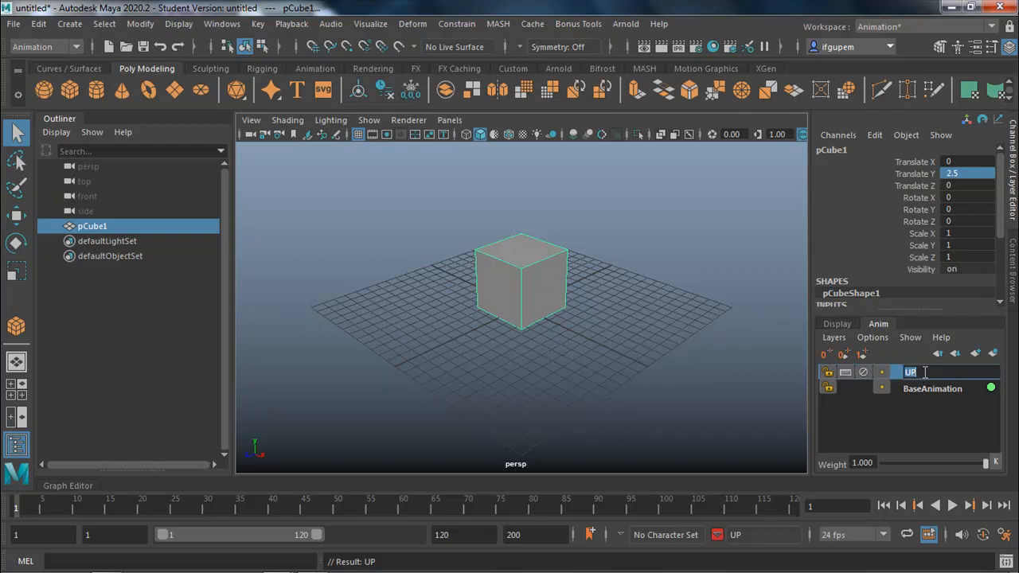
type("and")
key("BackSpace")
key("BackSpace")
key("BackSpace")
type("UP and DOWN")
key("Return")
double_click(936, 372)
left_click(940, 372)
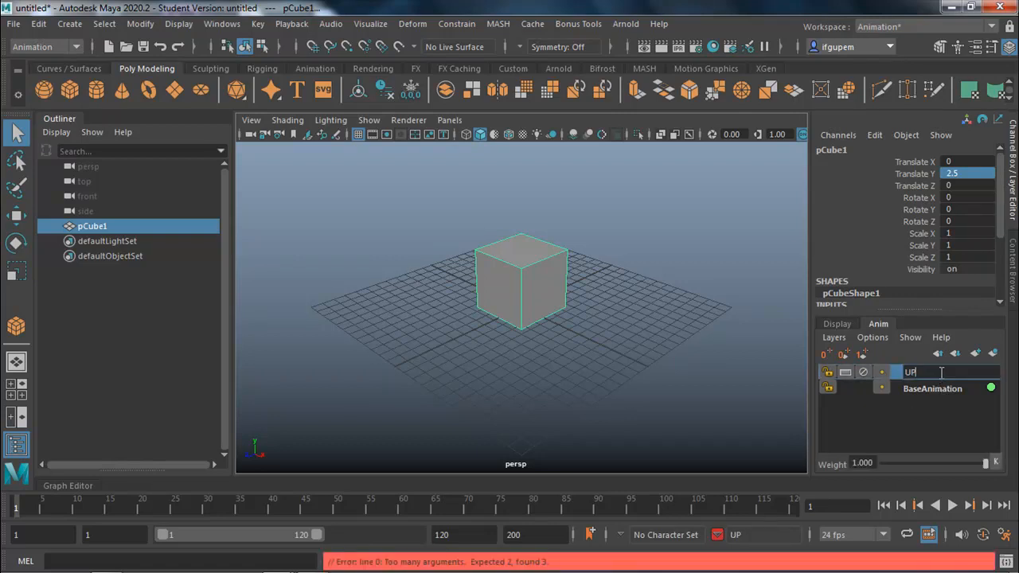
type("and DOWN")
key("Return")
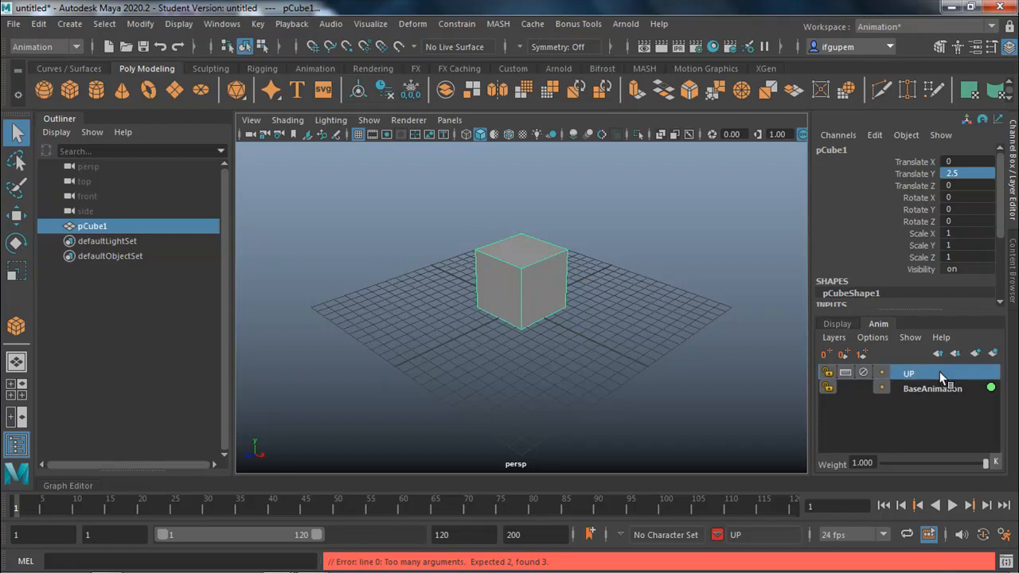
double_click(941, 375)
left_click(940, 372)
type("and D")
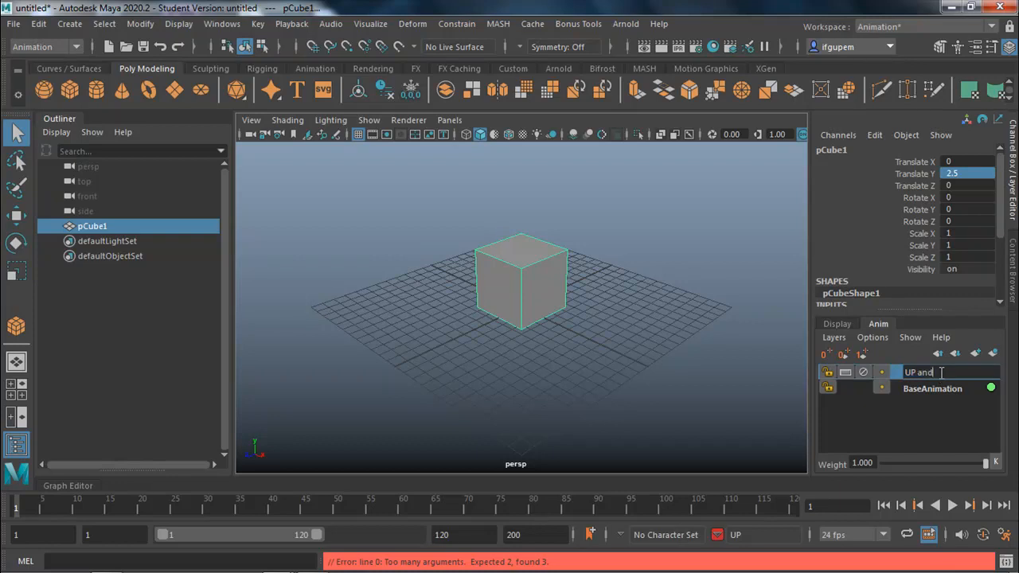
type("OWN")
key("ctrl+a")
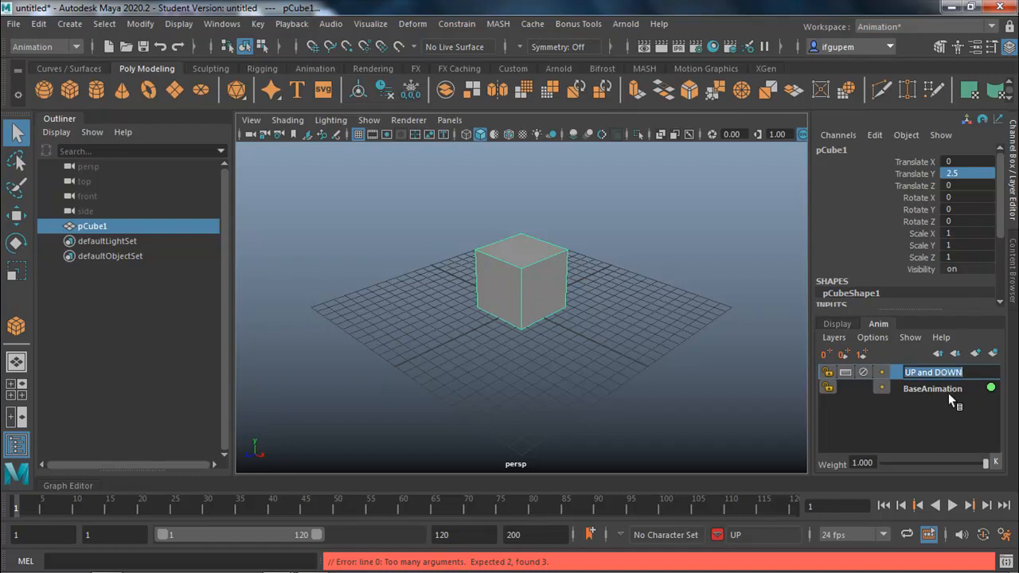
left_click(660, 351)
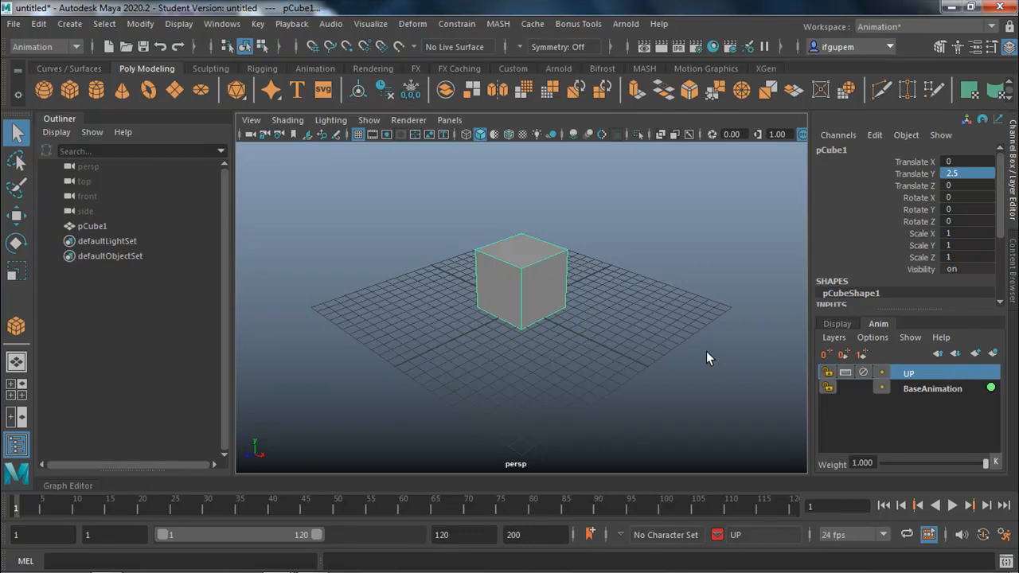
double_click(933, 371)
left_click(905, 419)
Add the selected cube to the UP animation layer
left_click(548, 301)
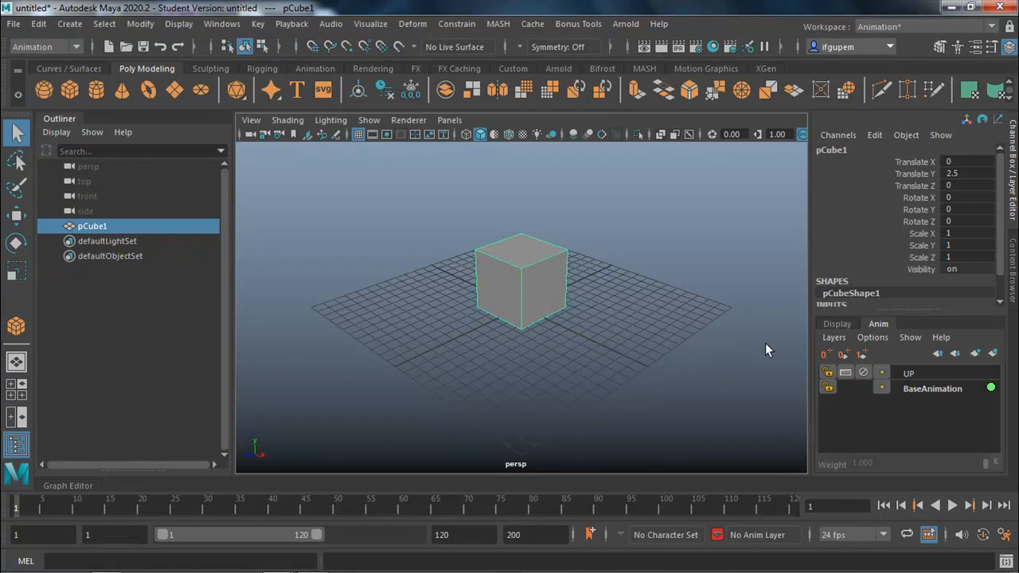
left_click(929, 371)
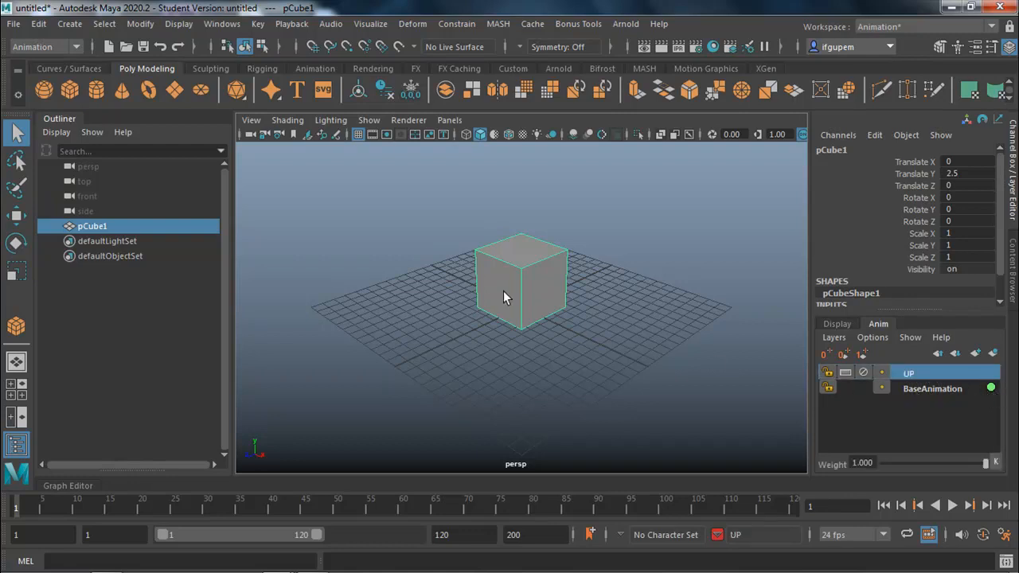
right_click(921, 374)
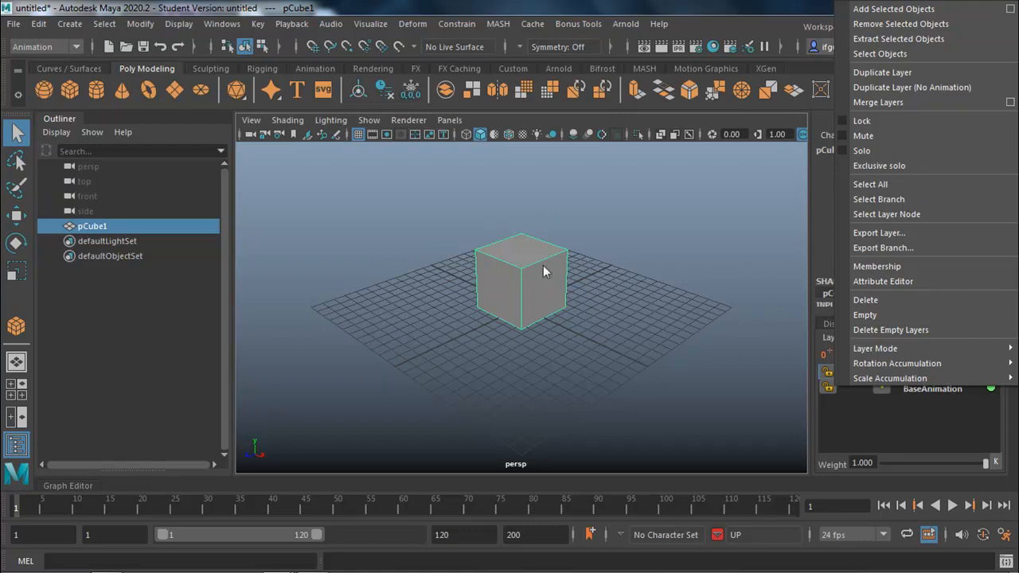
left_click(902, 10)
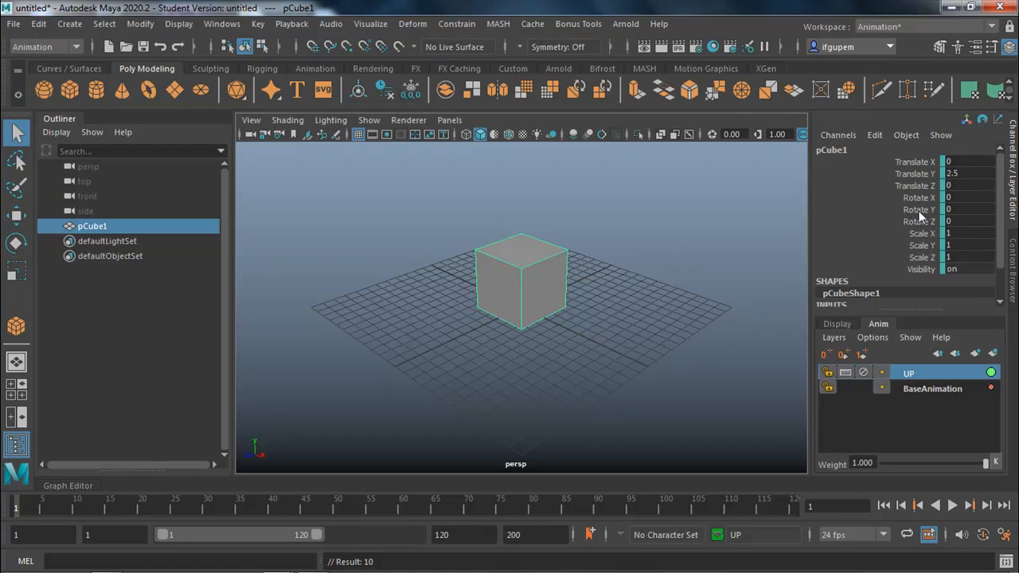
Key the cube's Translate Y on frame 1 and turn on automatic keyframing
right_click(924, 176)
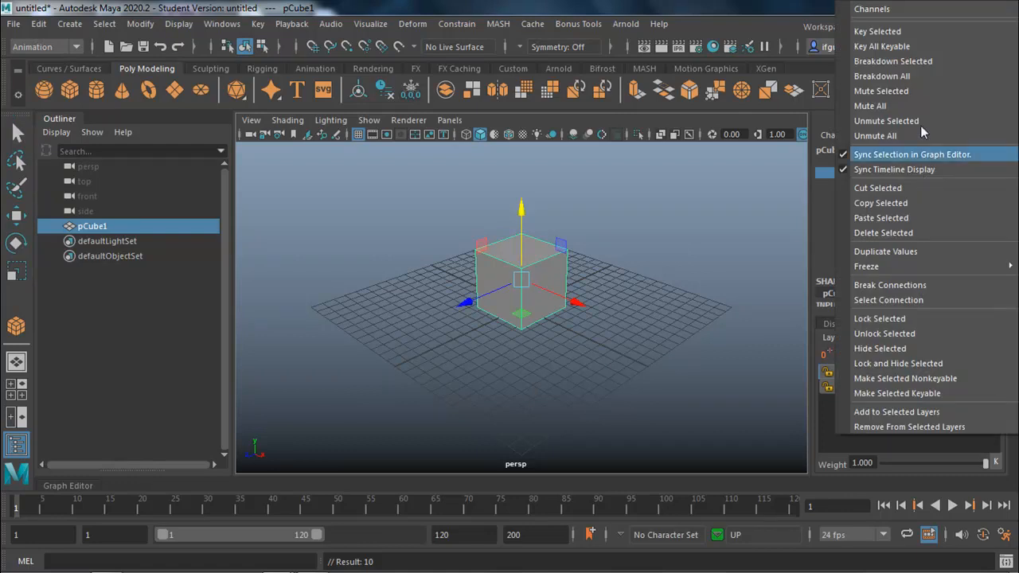
left_click(914, 37)
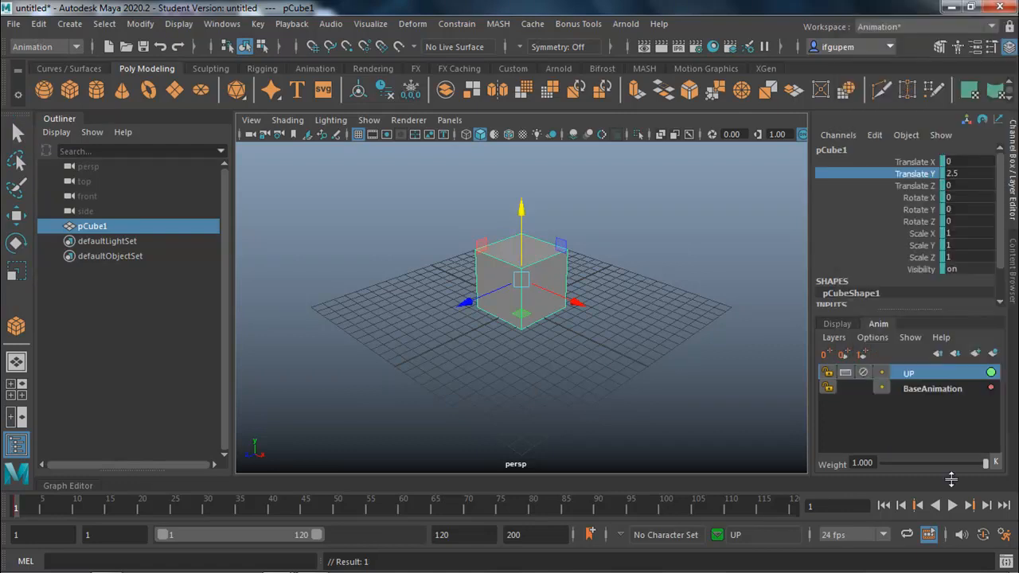
left_click(983, 535)
Key the cube's Translate Y at the same height on frame 24
left_click_drag(151, 507, 172, 510)
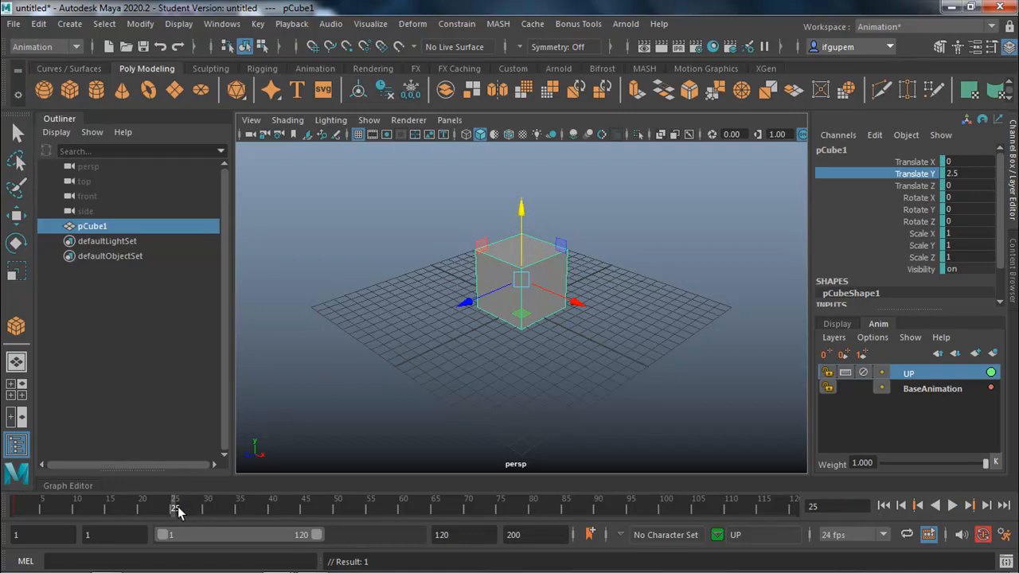
left_click_drag(175, 510, 168, 509)
right_click(910, 180)
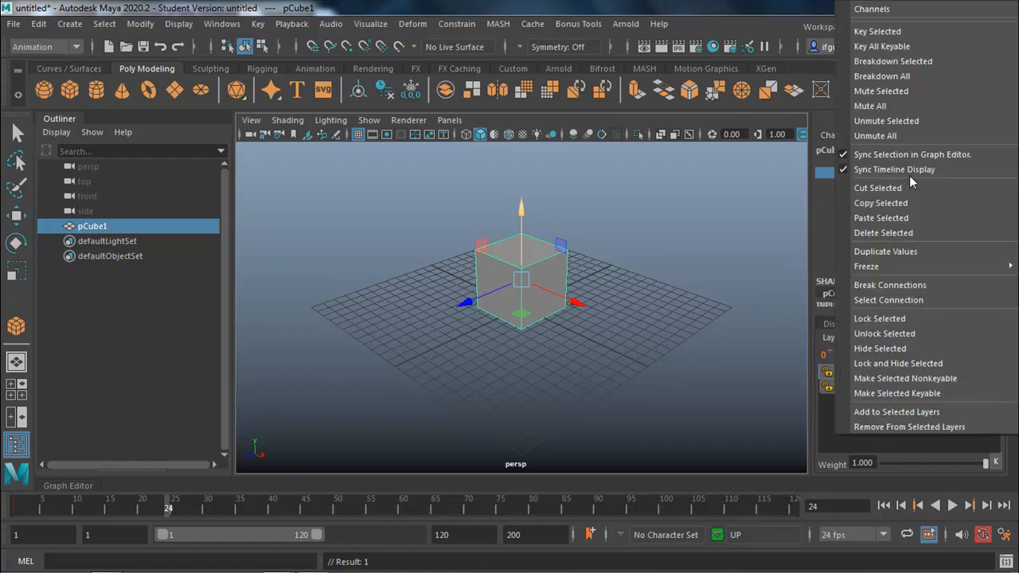
left_click(913, 37)
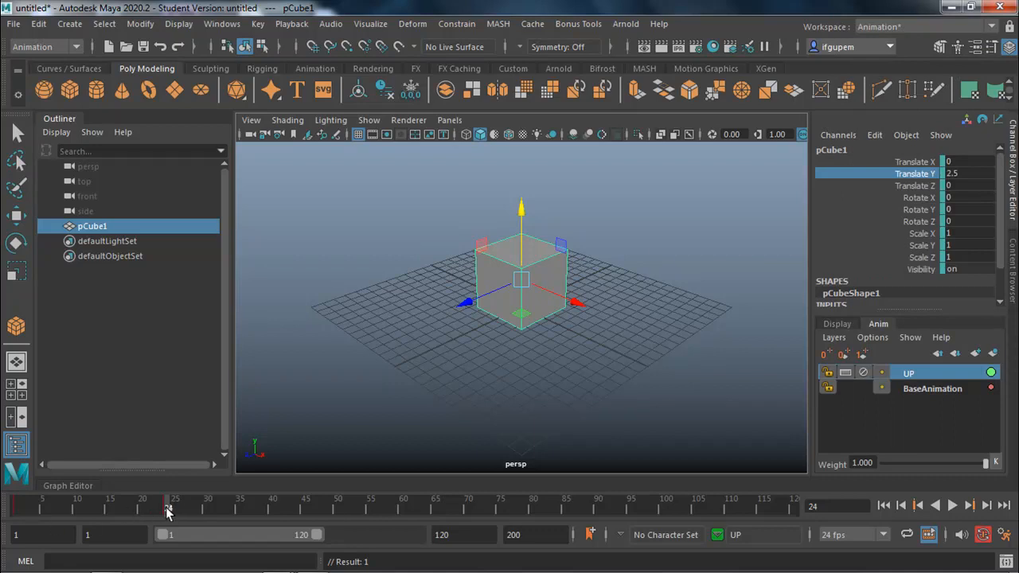
Raise the cube to Translate Y 12 on frame 12 and scrub back to frame 6 to check the motion
left_click_drag(161, 512, 90, 516)
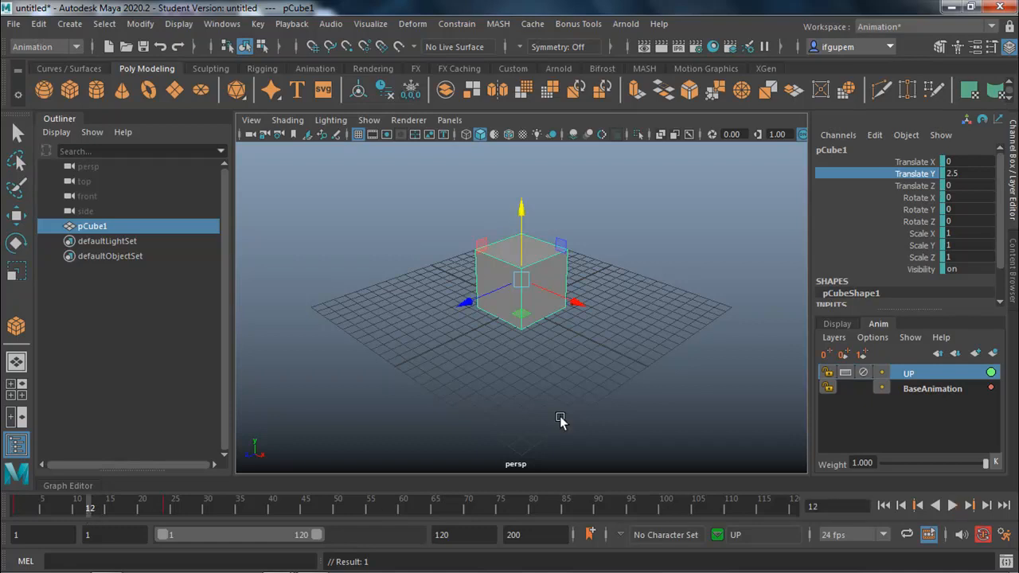
left_click_drag(525, 245, 530, 85)
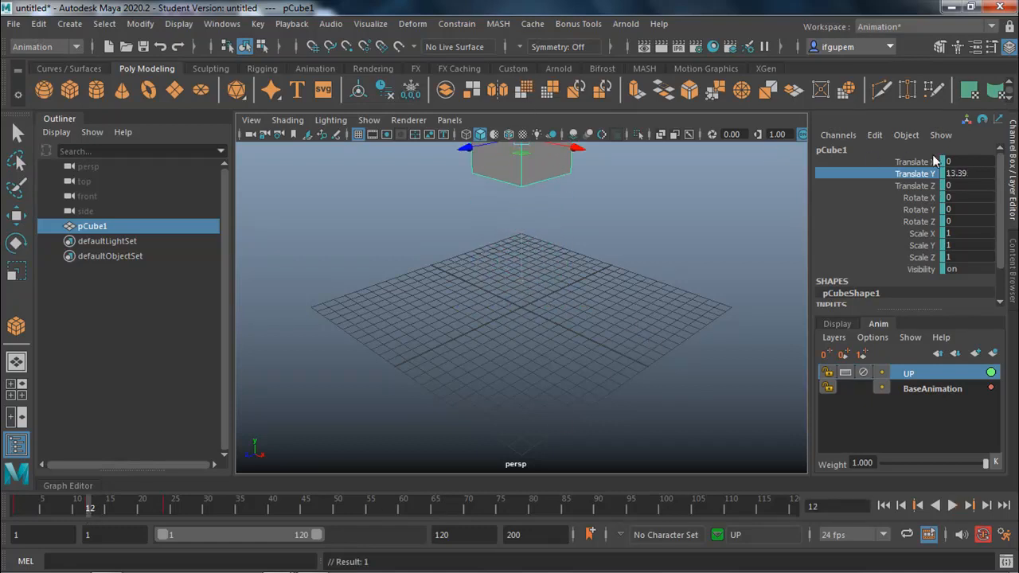
left_click(961, 172)
type("12")
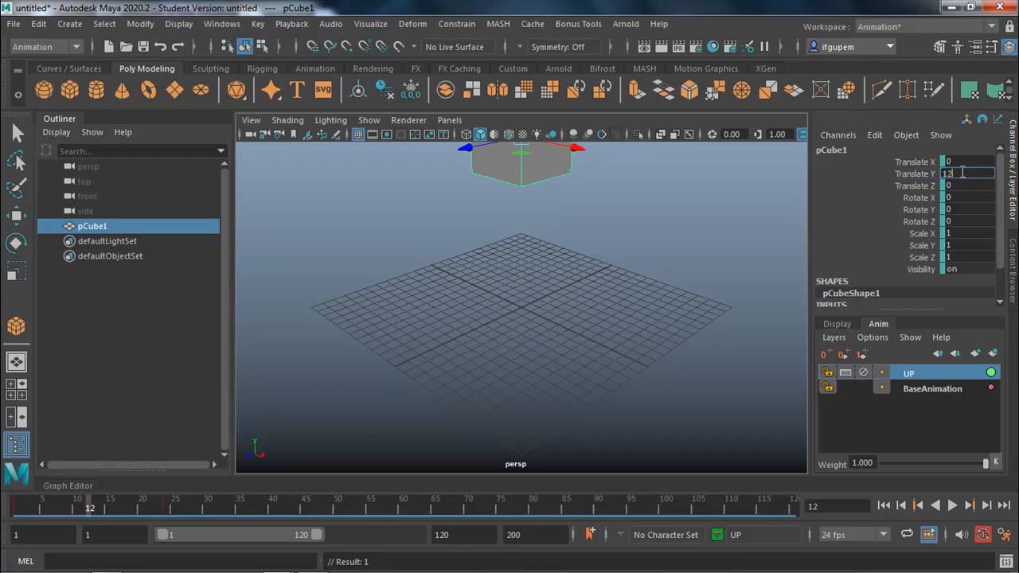
key("Return")
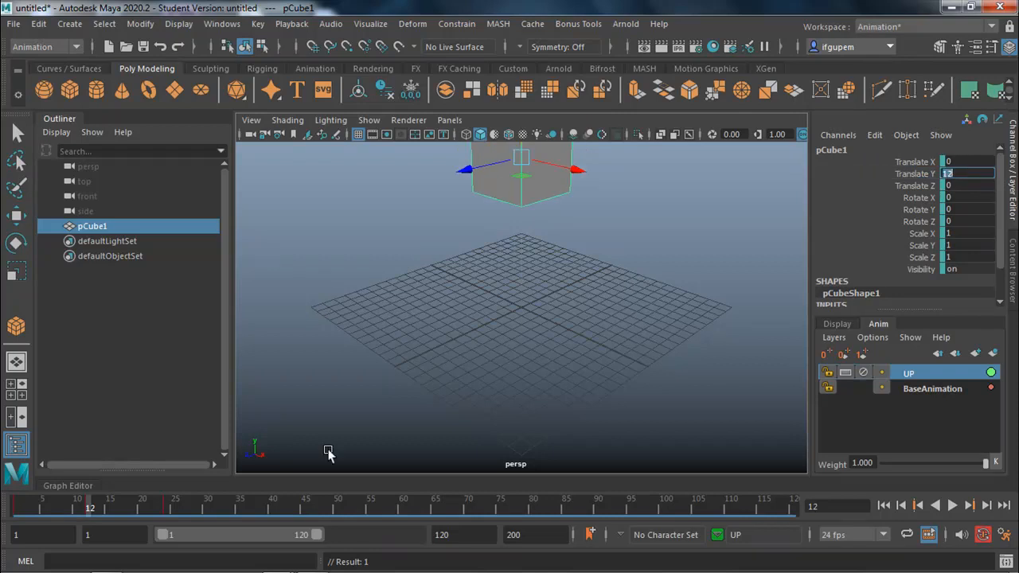
left_click_drag(91, 510, 49, 493)
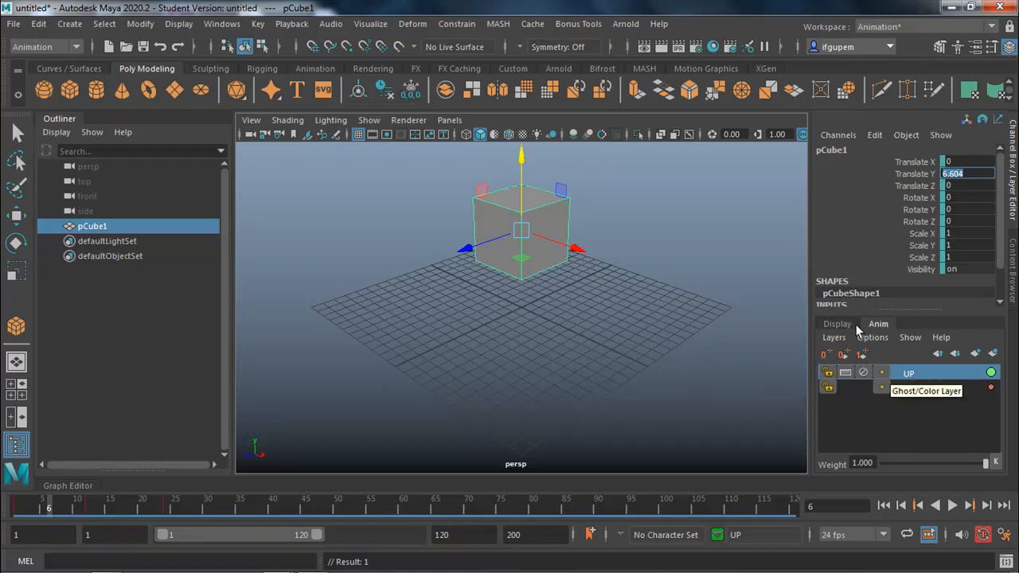
Create another empty animation layer, name it ROTATE, and switch to the Select tool
left_click(833, 338)
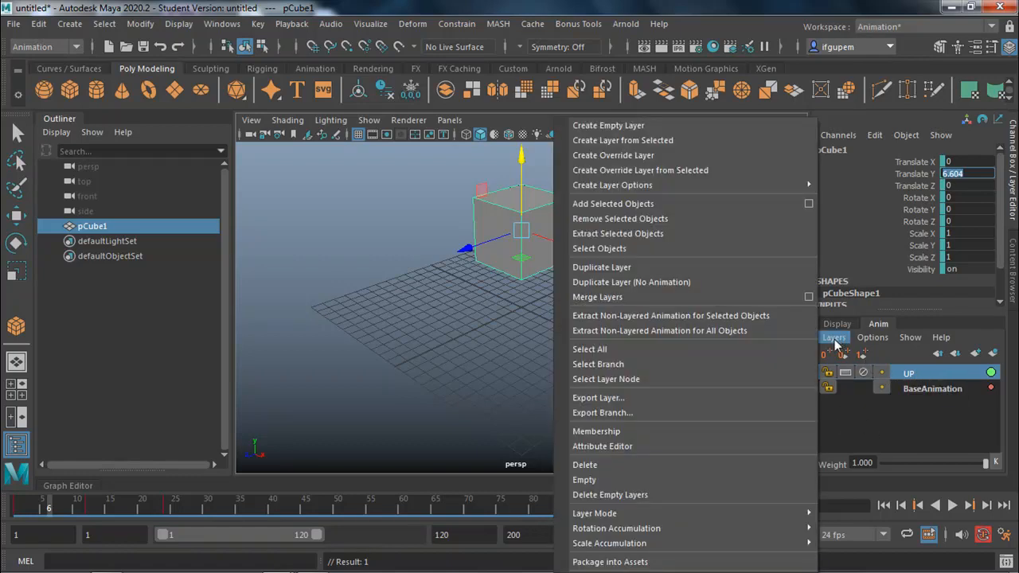
left_click(678, 126)
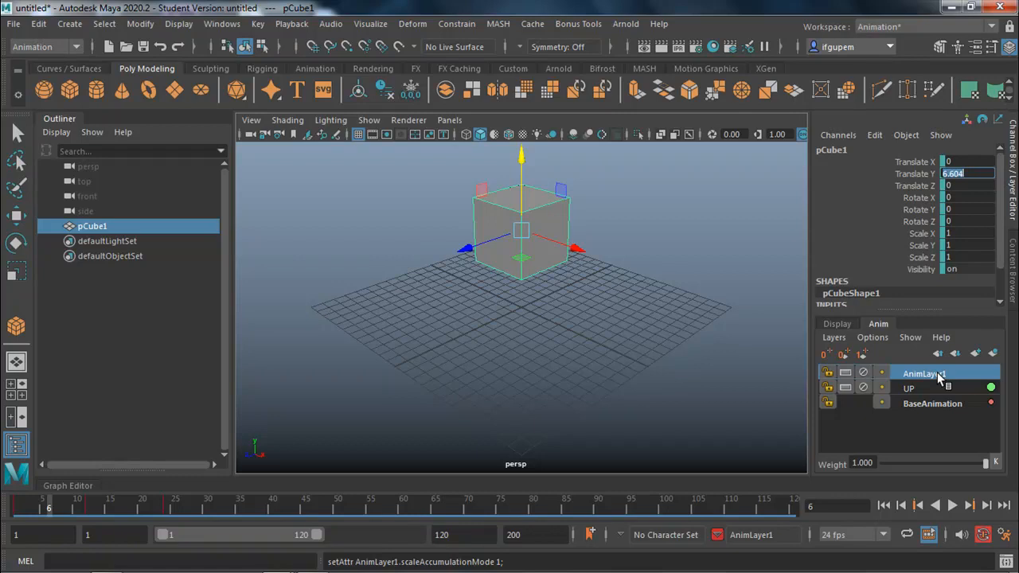
double_click(939, 375)
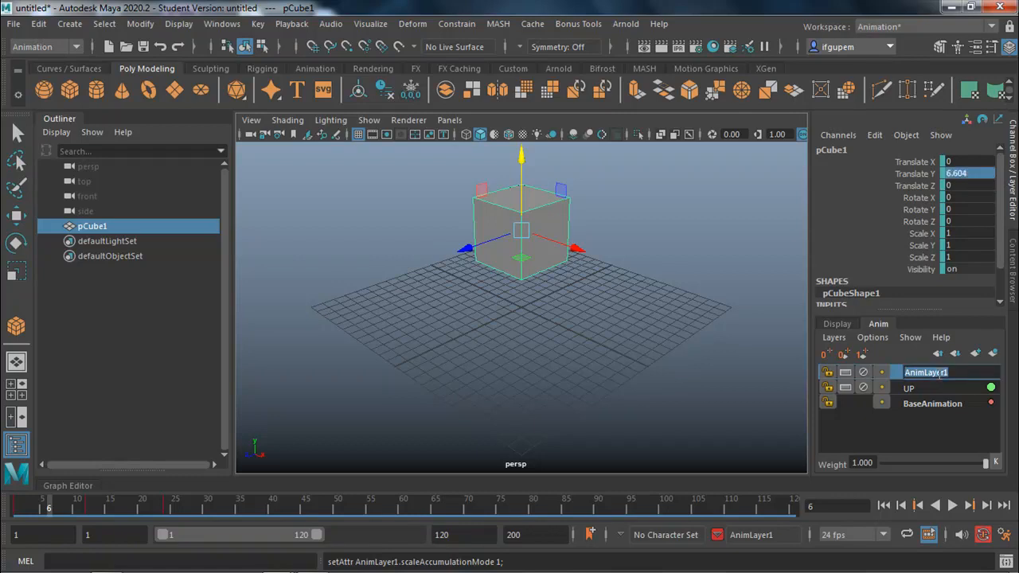
type("ROA")
key("BackSpace")
key("BackSpace")
type("TATE")
key("Return")
key("q")
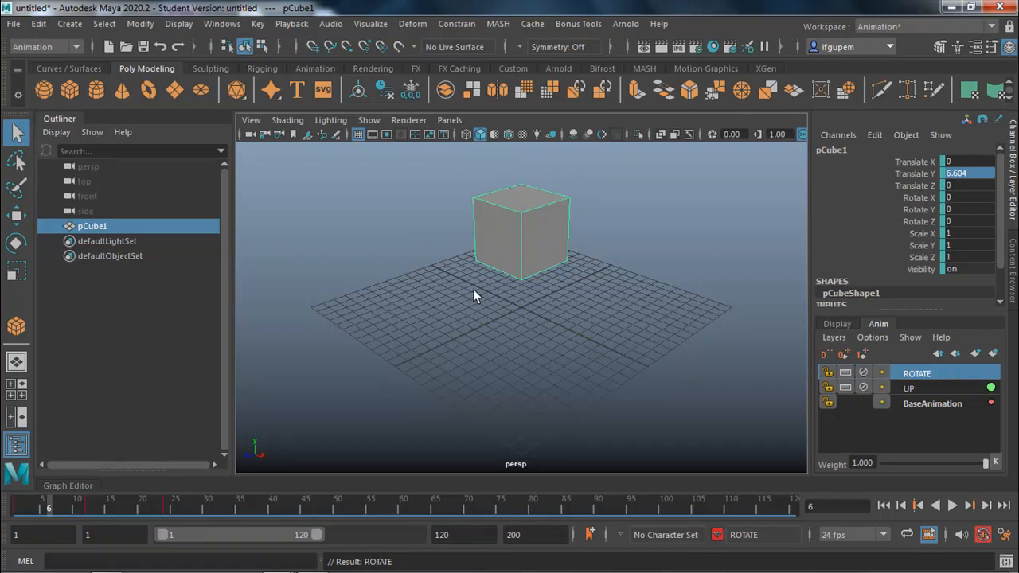
Add the cube to the ROTATE animation layer and key its Rotate Z on frame 1
left_click_drag(36, 505, 5, 516)
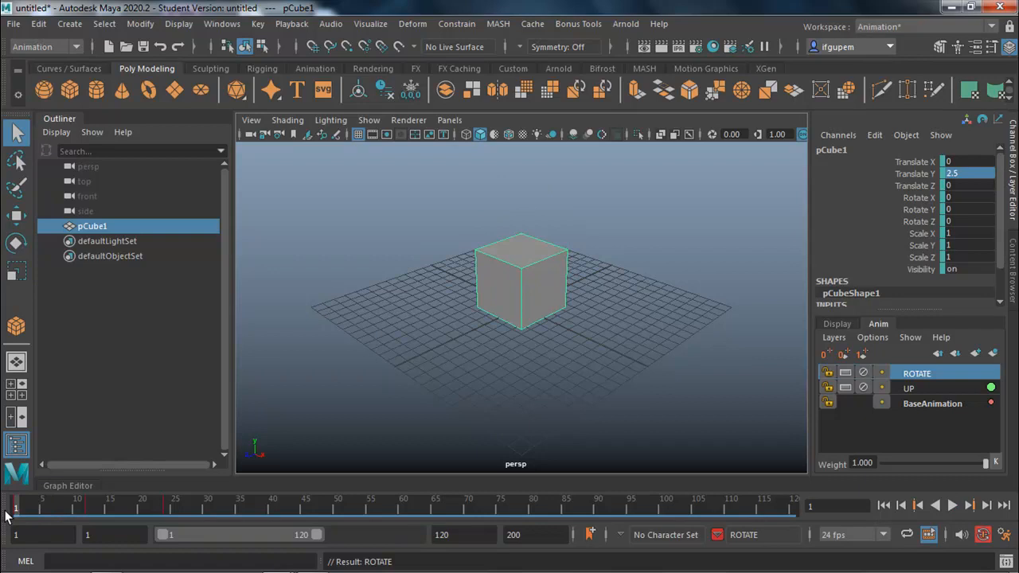
left_click(926, 218)
right_click(926, 218)
left_click(596, 260)
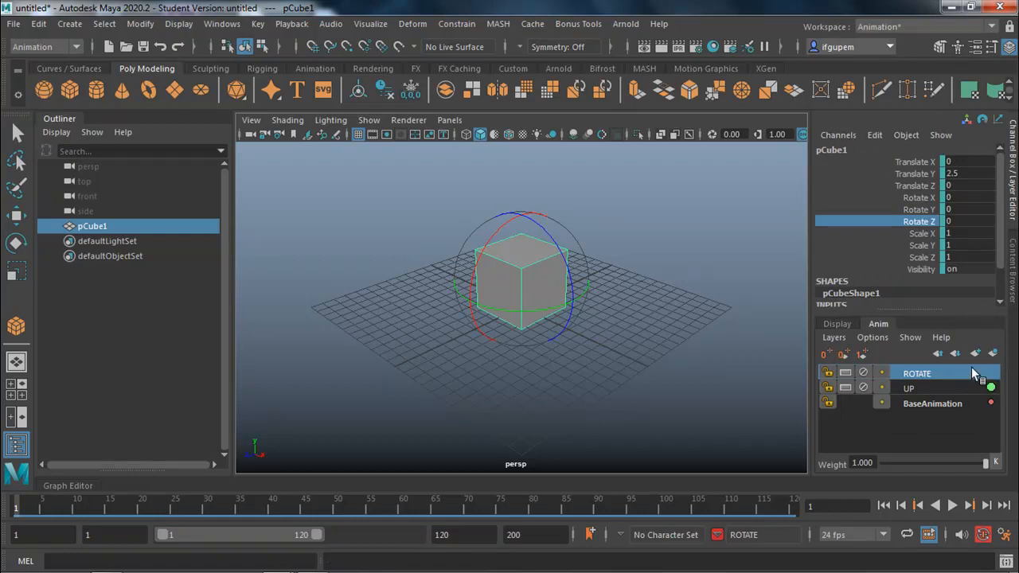
right_click(933, 366)
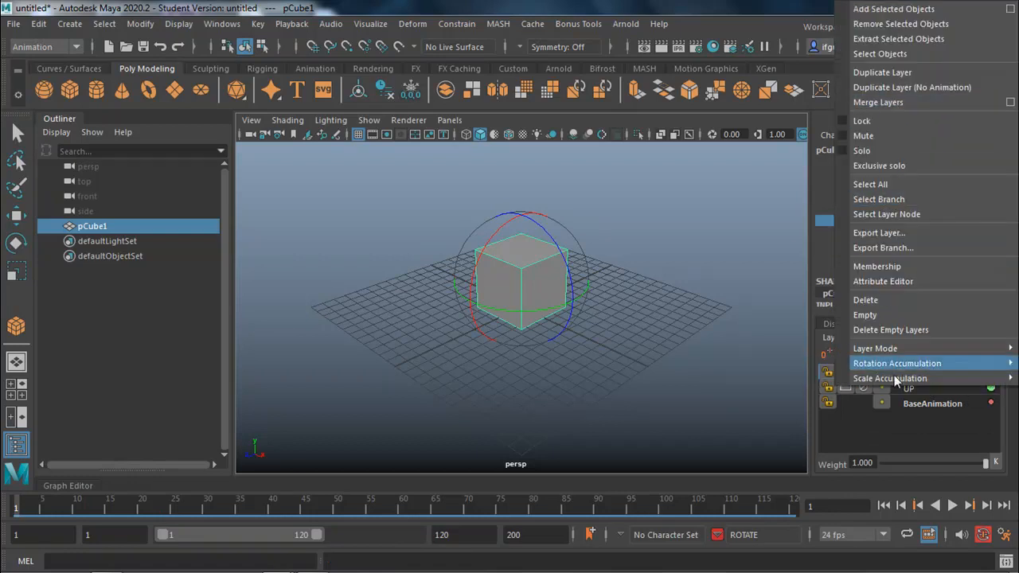
left_click(901, 12)
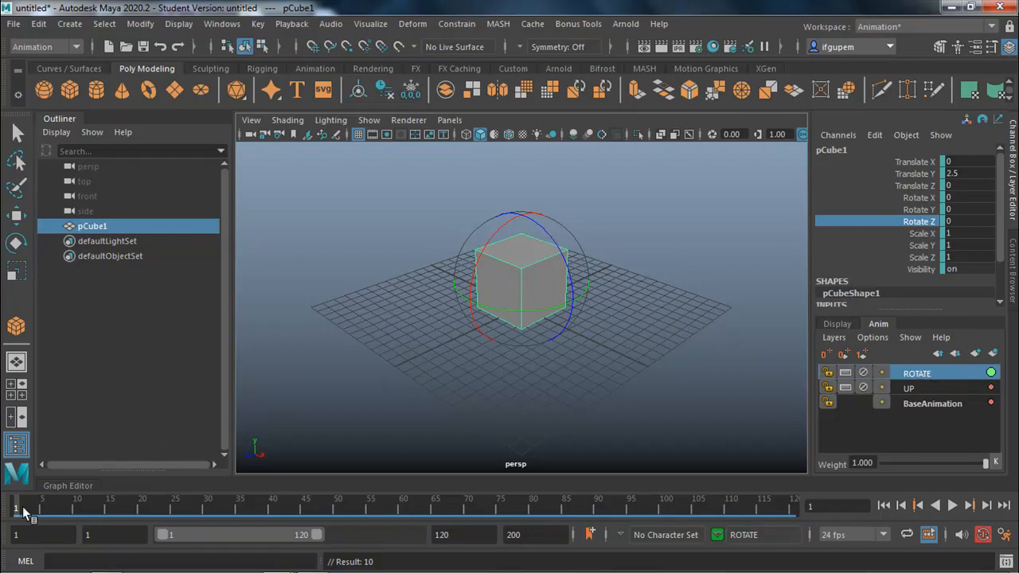
right_click(915, 225)
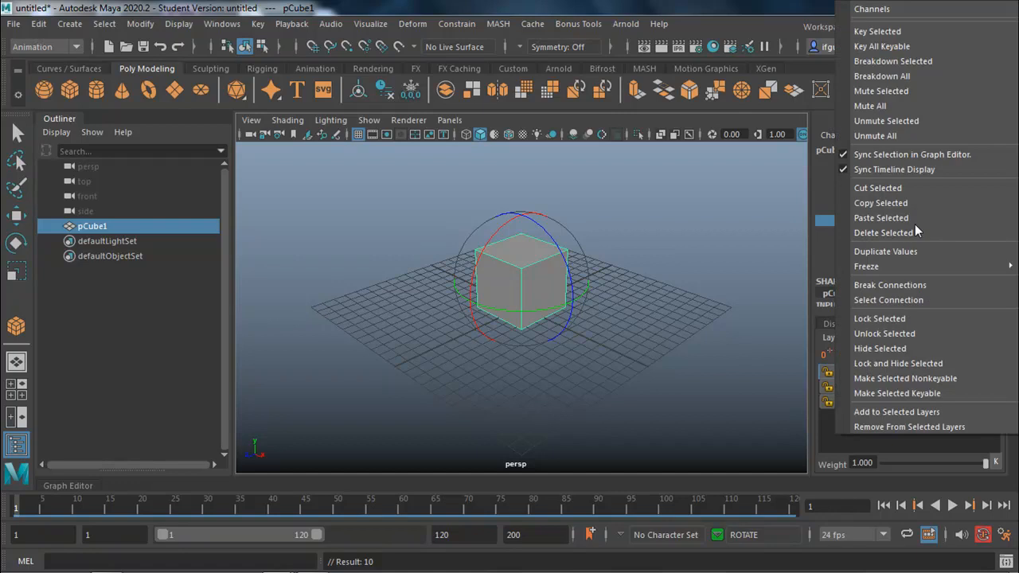
left_click(894, 35)
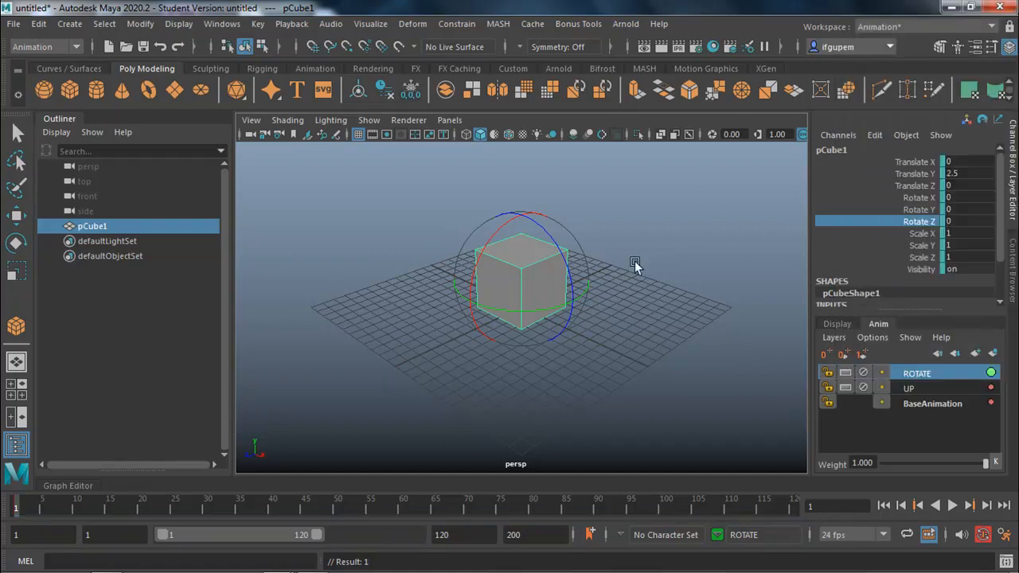
Set the cube's Rotate Z to -360 on frame 24 and deselect the cube
left_click(203, 513)
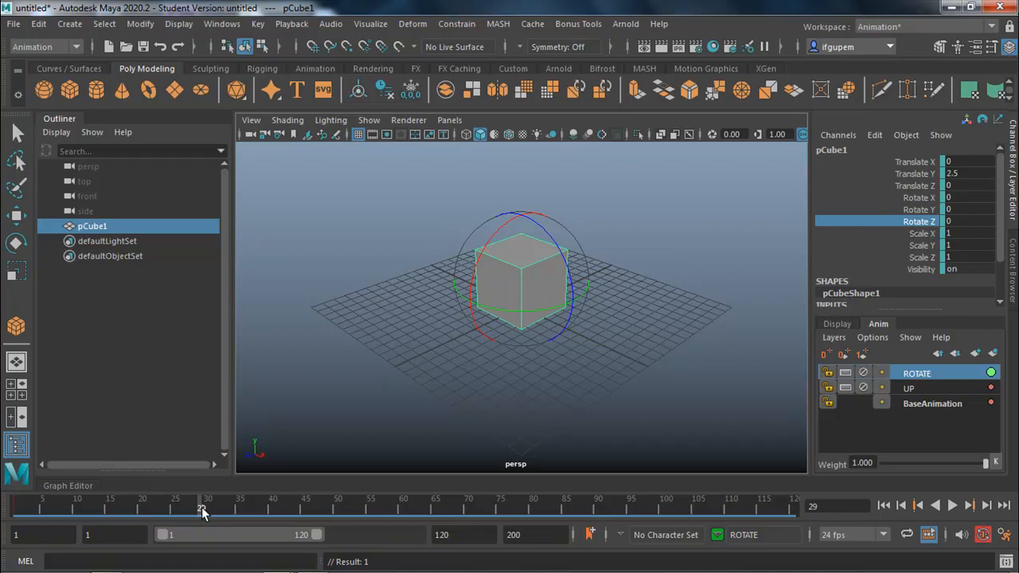
key("alt+v")
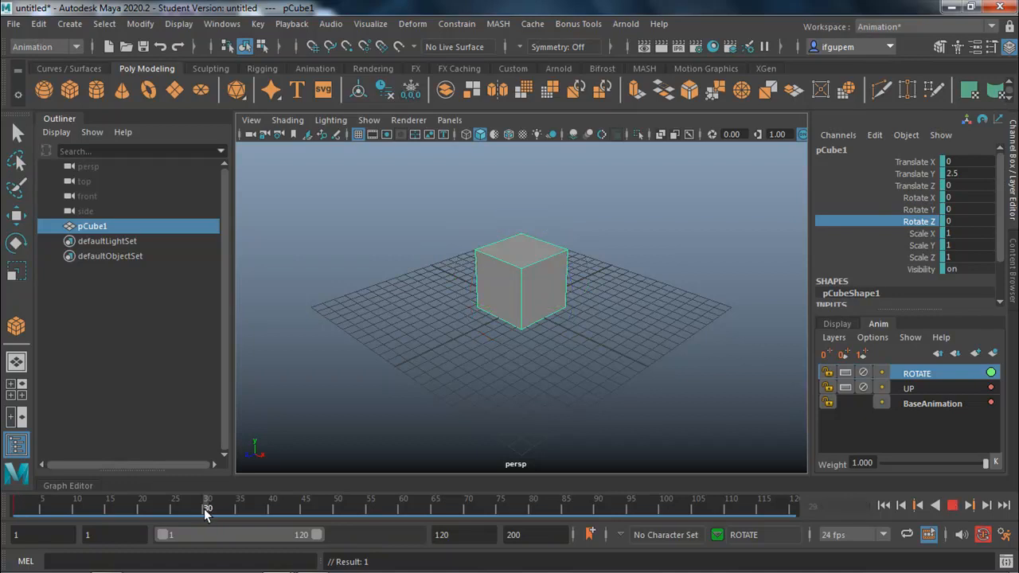
left_click_drag(200, 514, 168, 515)
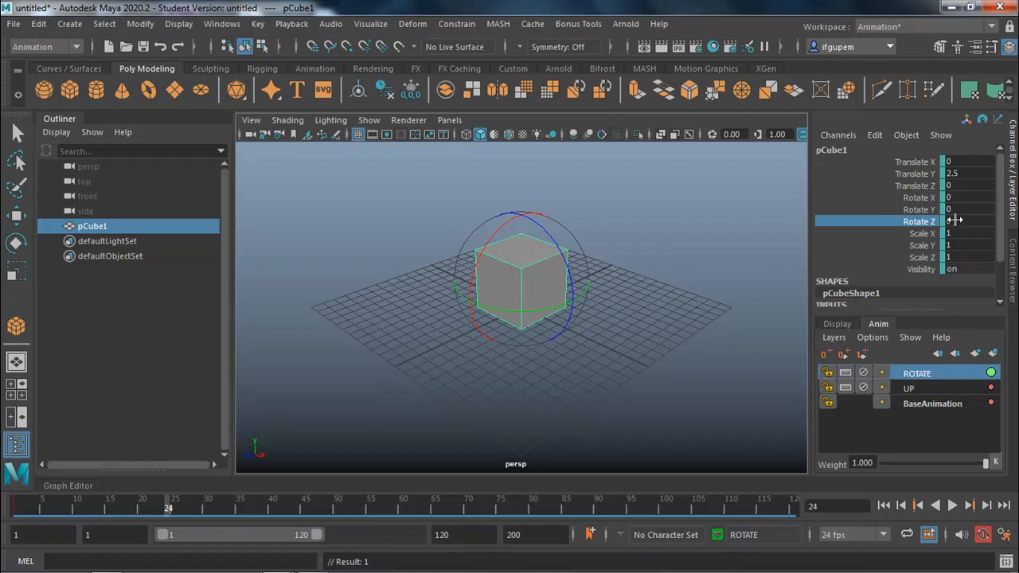
left_click_drag(559, 245, 589, 557)
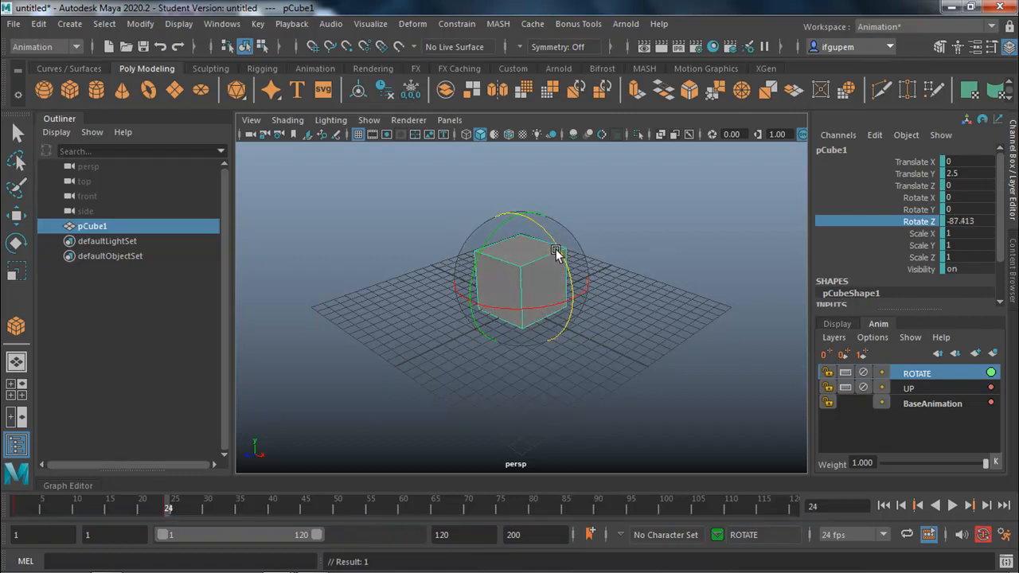
left_click_drag(556, 243, 567, 434)
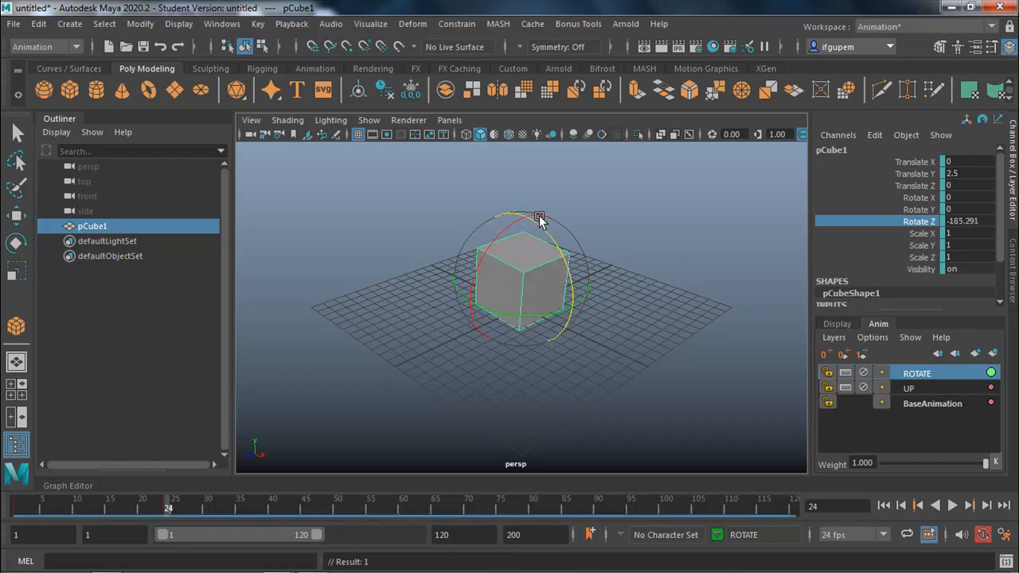
left_click_drag(565, 295, 740, 273)
double_click(953, 219)
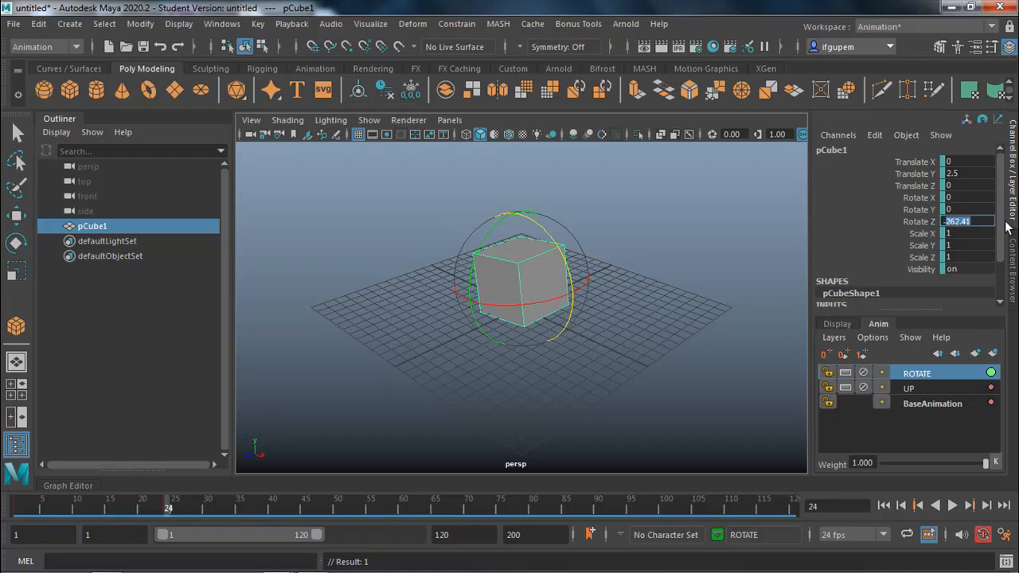
key("Return")
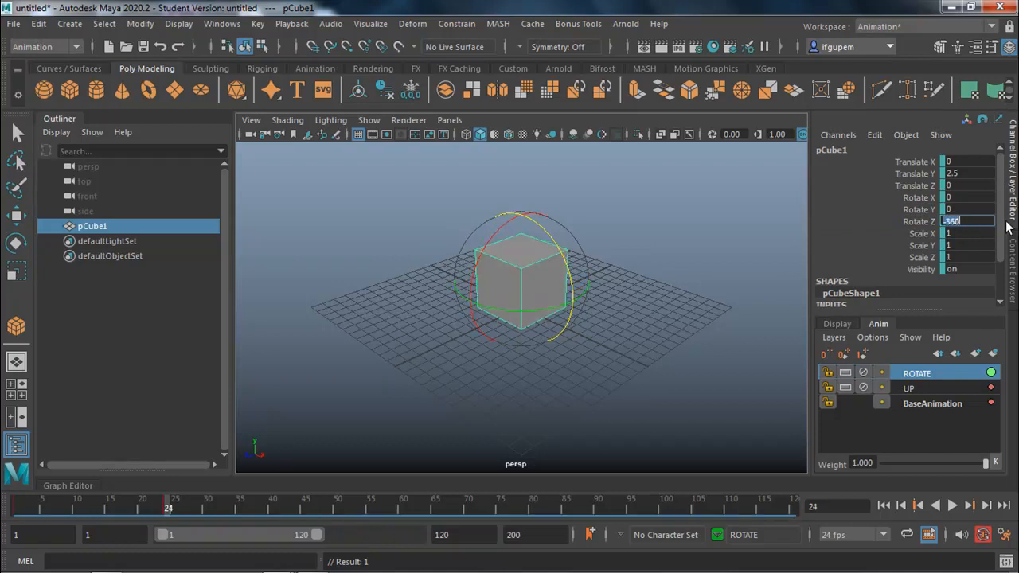
left_click(720, 413)
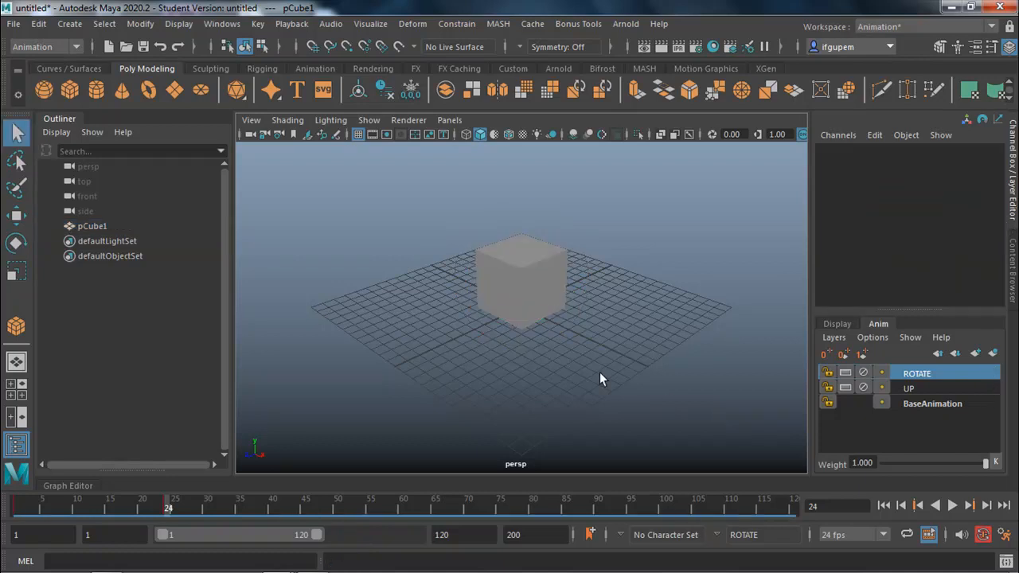
Return to frame 1, open the Graph Editor and select the cube to load its animation curves
mouse_move(166, 507)
left_mouse_down()
mouse_move(16, 532)
mouse_move(187, 523)
mouse_move(13, 516)
mouse_move(193, 515)
mouse_move(13, 513)
left_mouse_up()
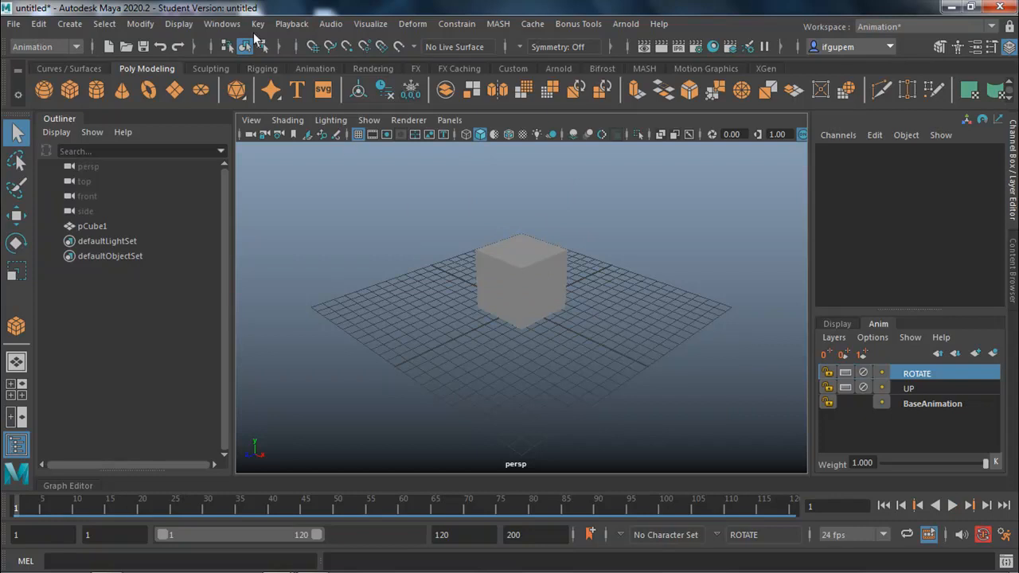
left_click(222, 24)
mouse_move(266, 106)
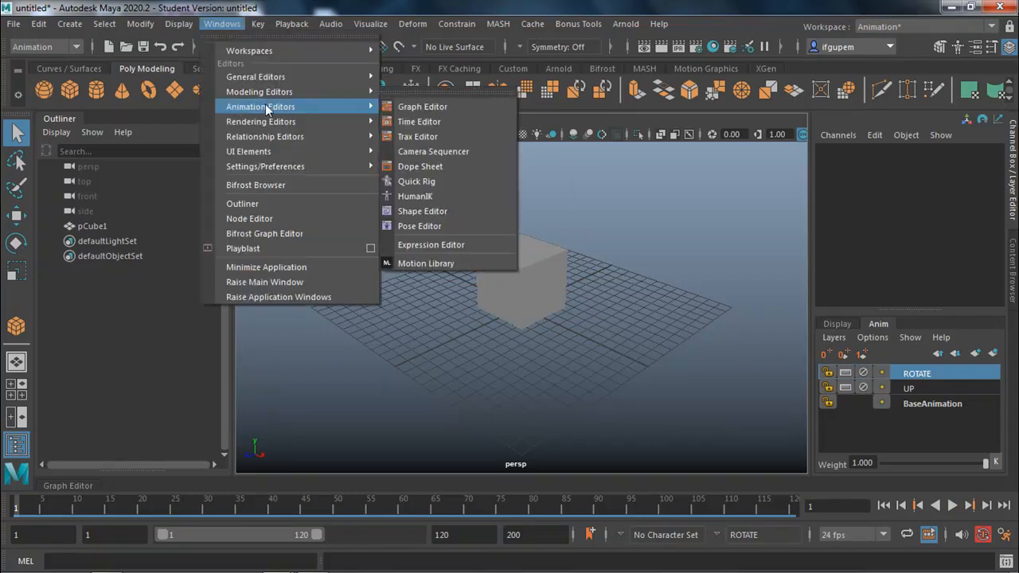
left_click(443, 106)
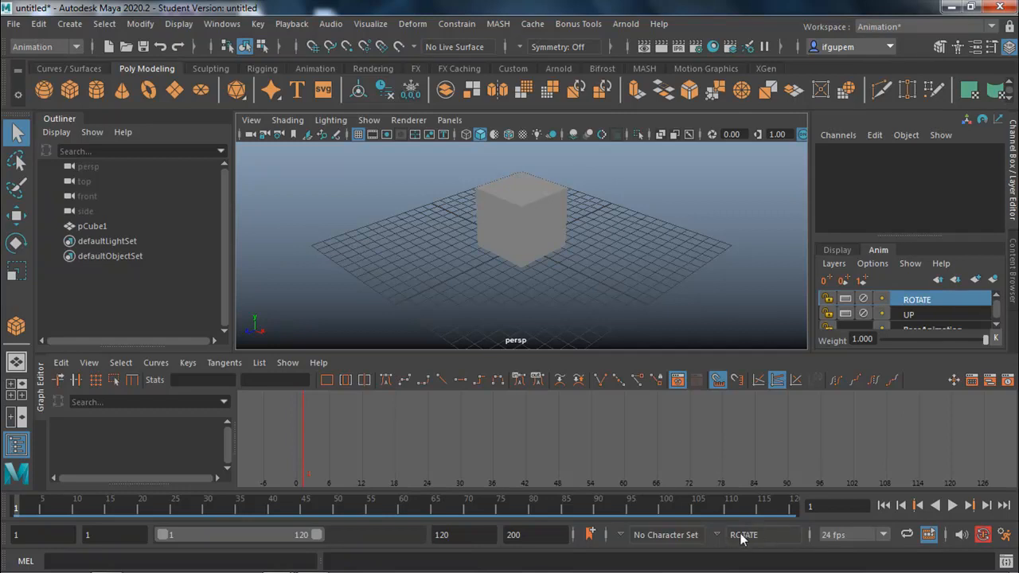
left_click(516, 226)
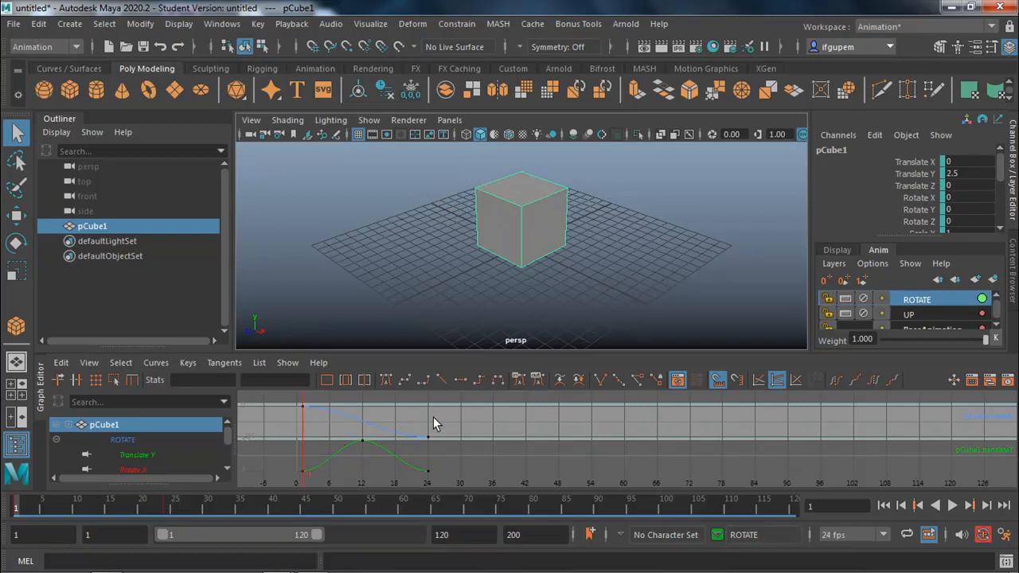
Set the Post Infinity of the ROTATE layer's rotation curve to Cycle
left_click(124, 440)
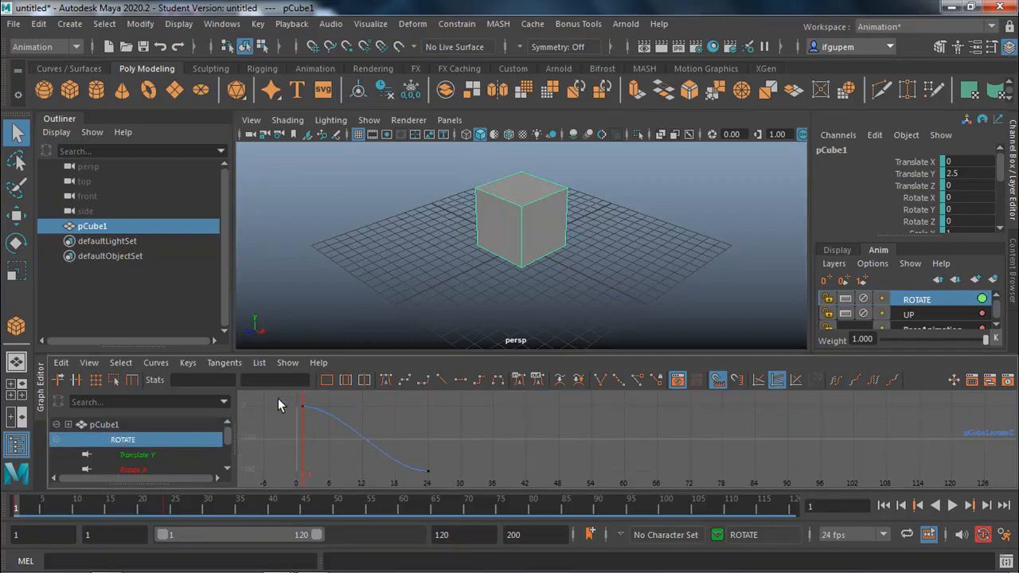
left_click_drag(276, 398, 452, 483)
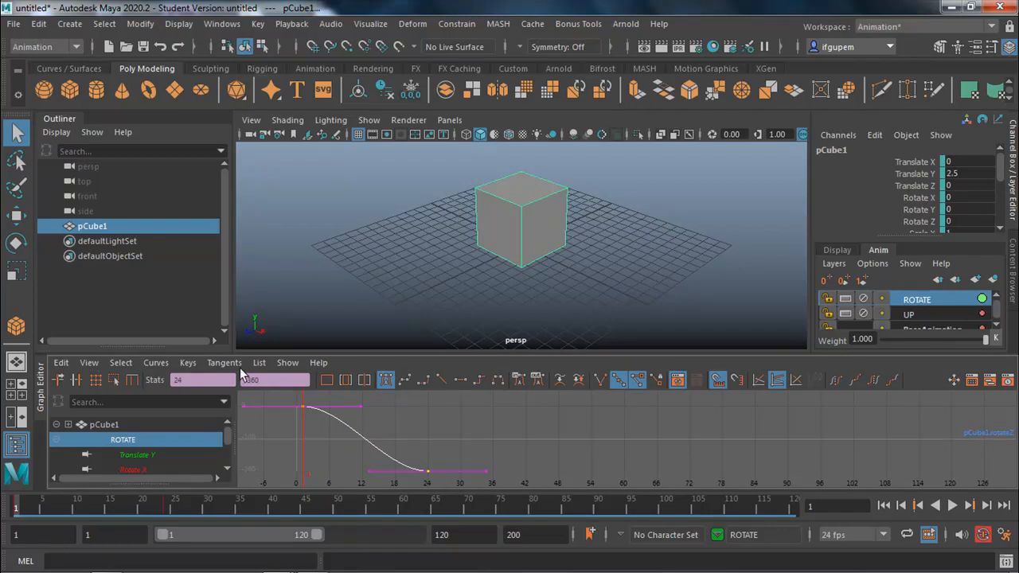
left_click(156, 362)
mouse_move(261, 228)
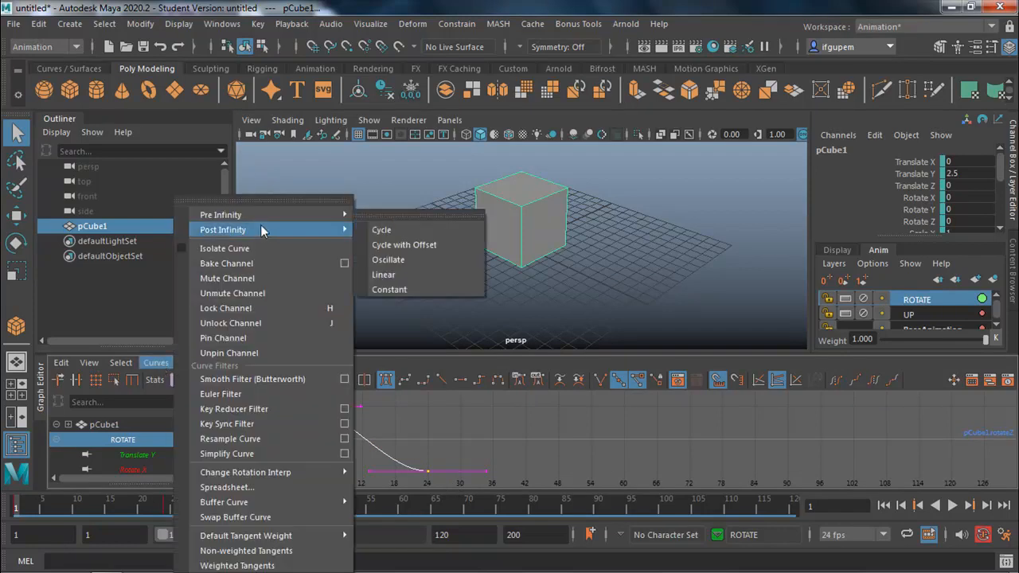
left_click(407, 232)
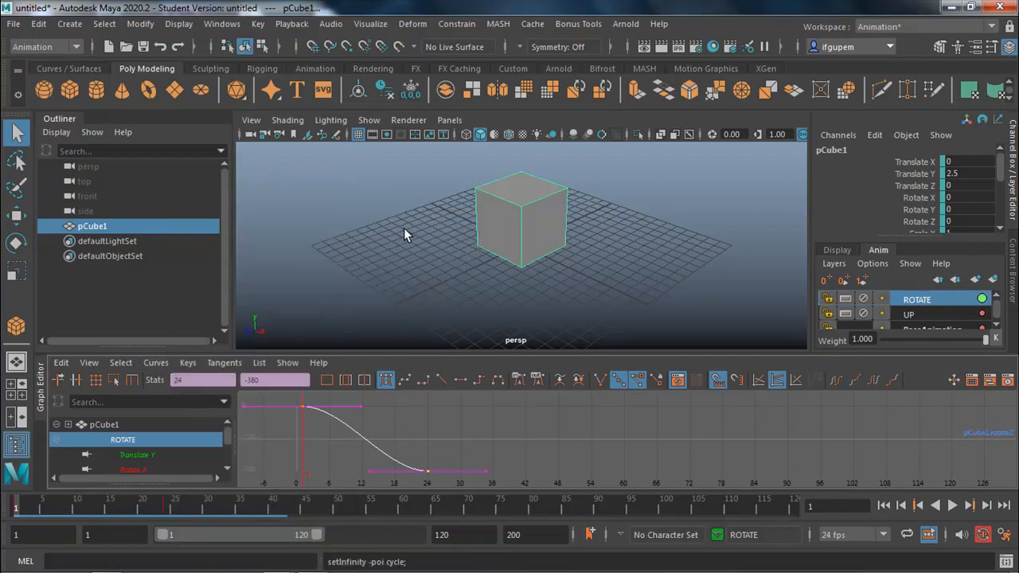
Turn on the Infinity display for curves in the Graph Editor
left_click(156, 362)
mouse_move(308, 213)
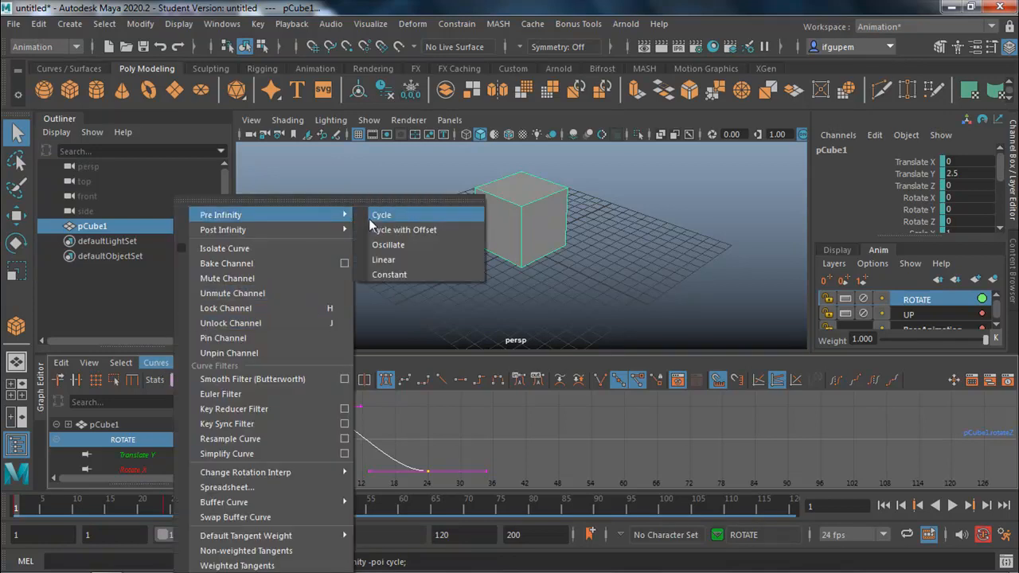
left_click(88, 363)
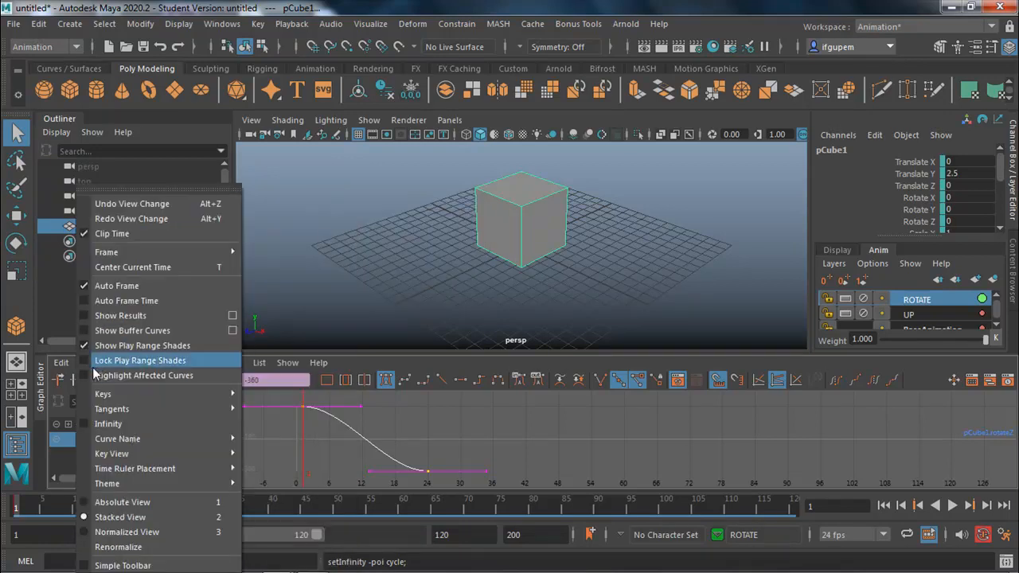
mouse_move(63, 363)
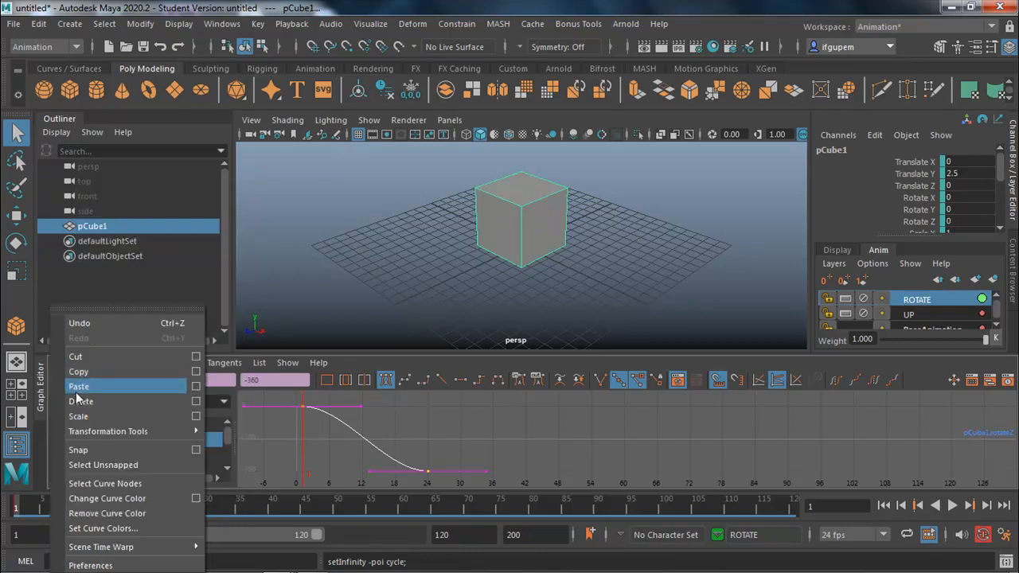
mouse_move(93, 368)
mouse_move(121, 431)
left_click(120, 424)
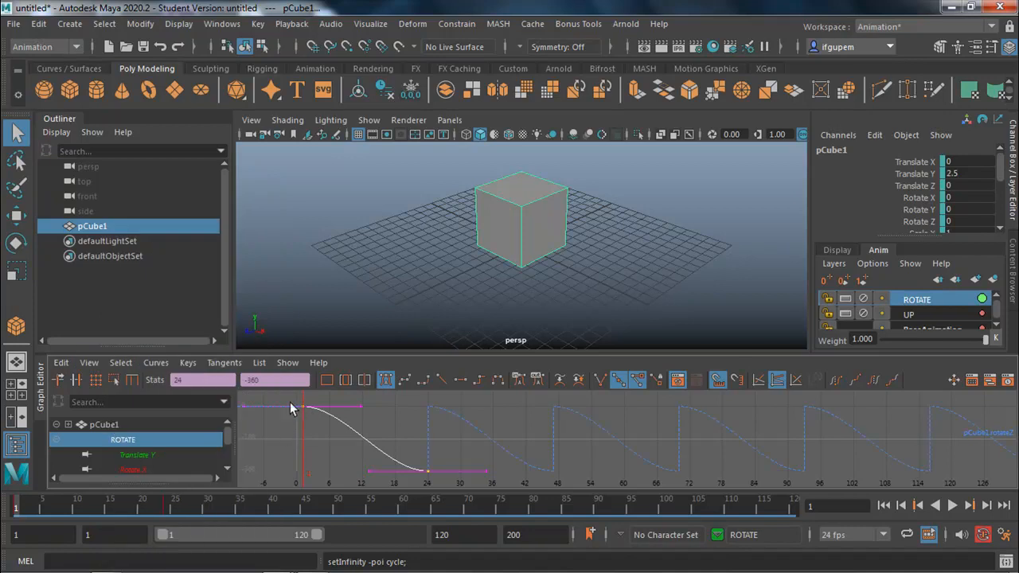
Set the rotation curve's Pre Infinity to Cycle and apply auto tangents to its keys
left_click(157, 365)
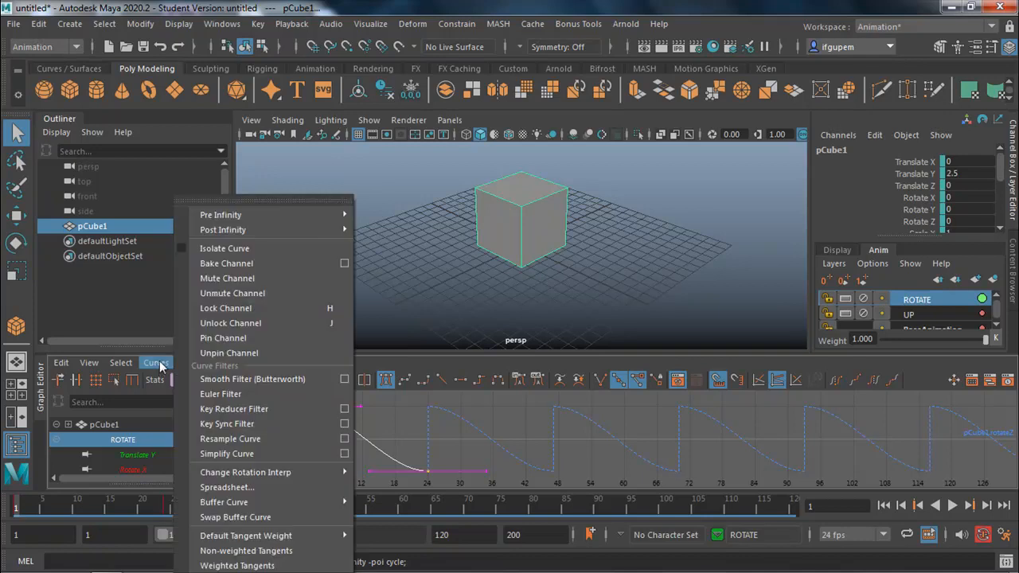
mouse_move(264, 226)
mouse_move(325, 215)
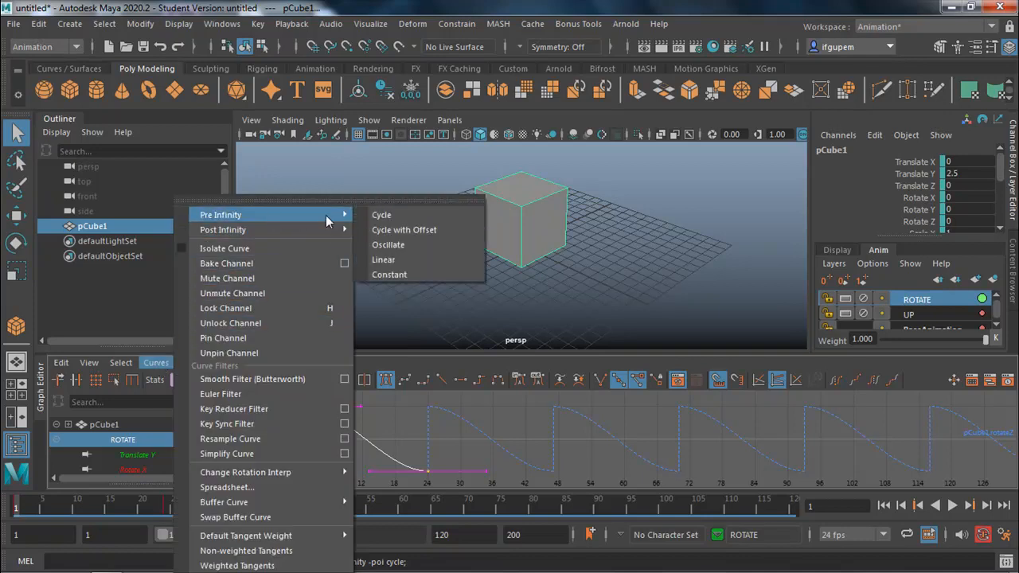
left_click(381, 217)
left_click(386, 380)
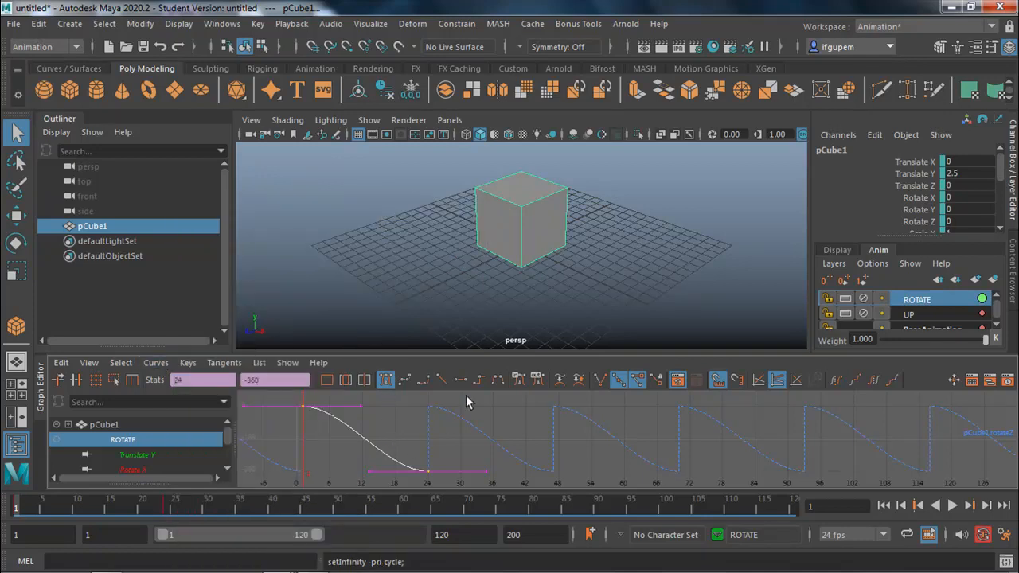
Deselect the cube and play the animation to check the cycling rotation, stopping playback partway
left_click(499, 310)
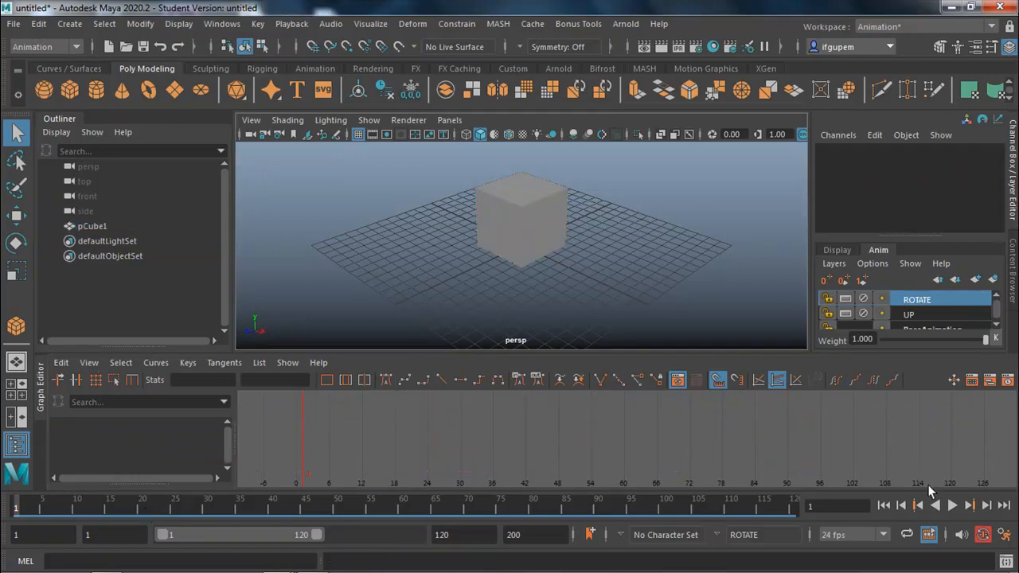
left_click(953, 507)
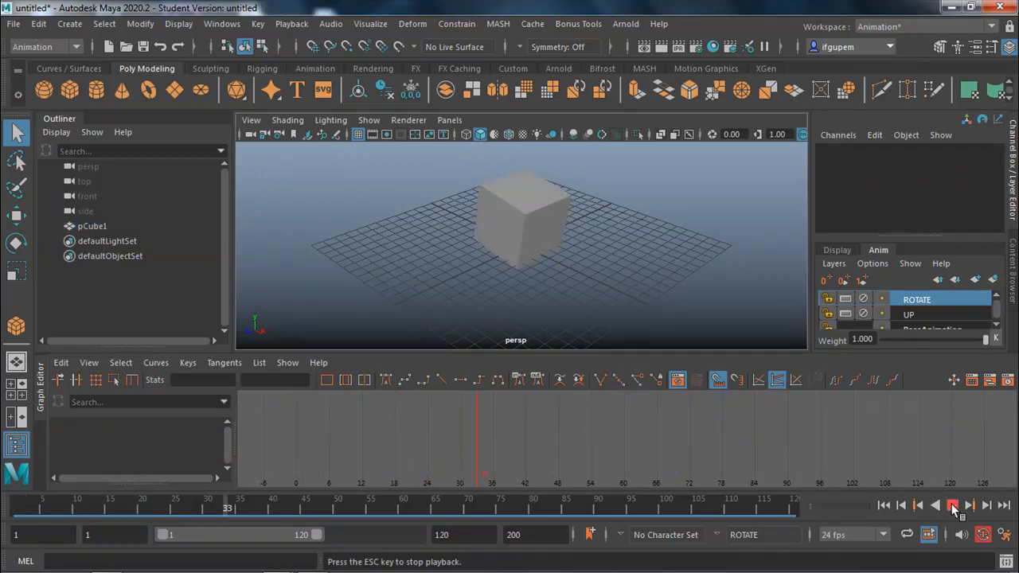
left_click(953, 507)
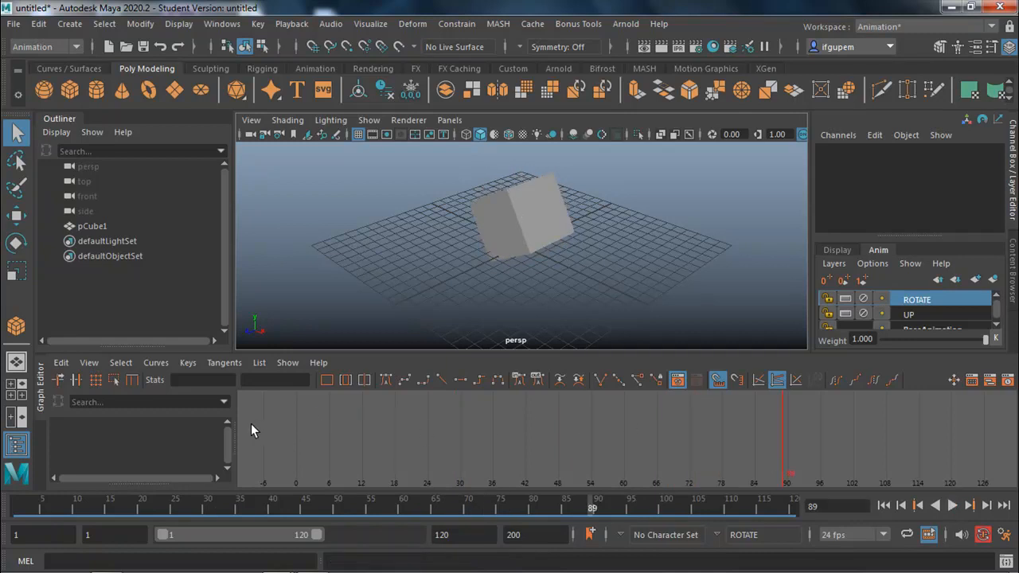
Select all keys on the ROTATE layer's rotation curve and give them linear tangents
left_click(523, 223)
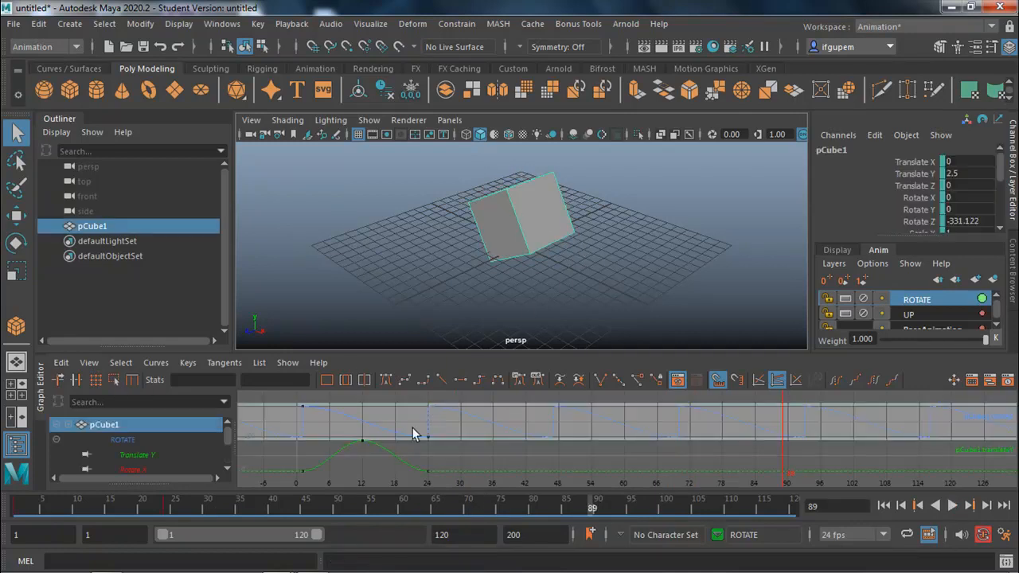
left_click(127, 441)
left_click_drag(462, 471, 479, 477)
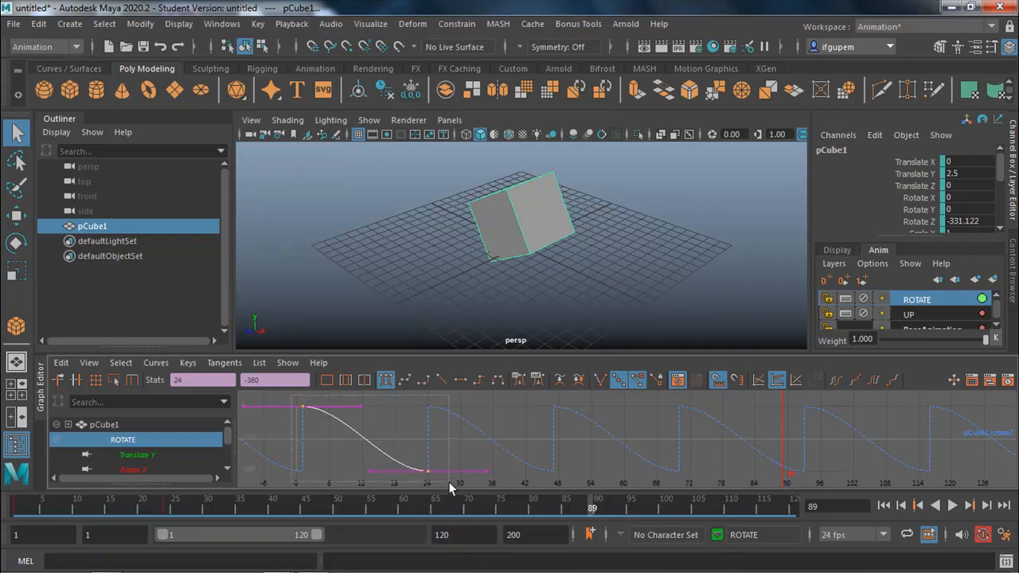
left_click(439, 379)
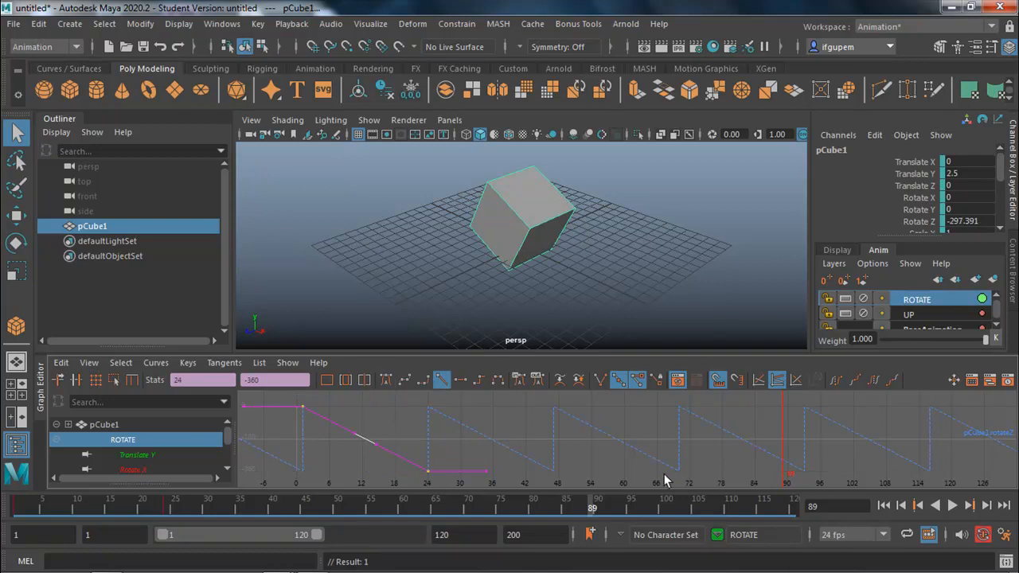
Play the animation to check the linear cycling rotation, stopping playback partway
left_click(952, 505)
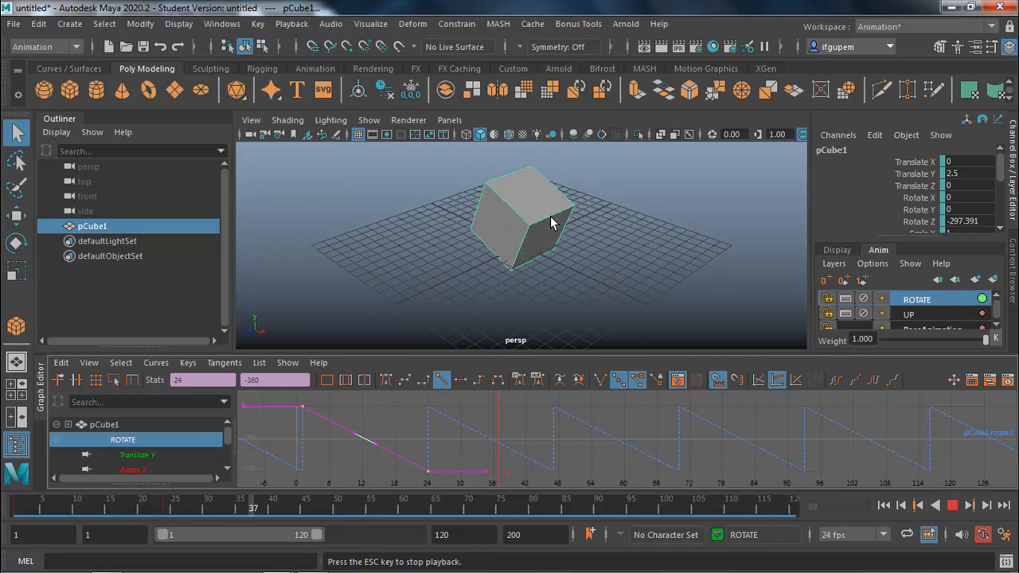
key("Escape")
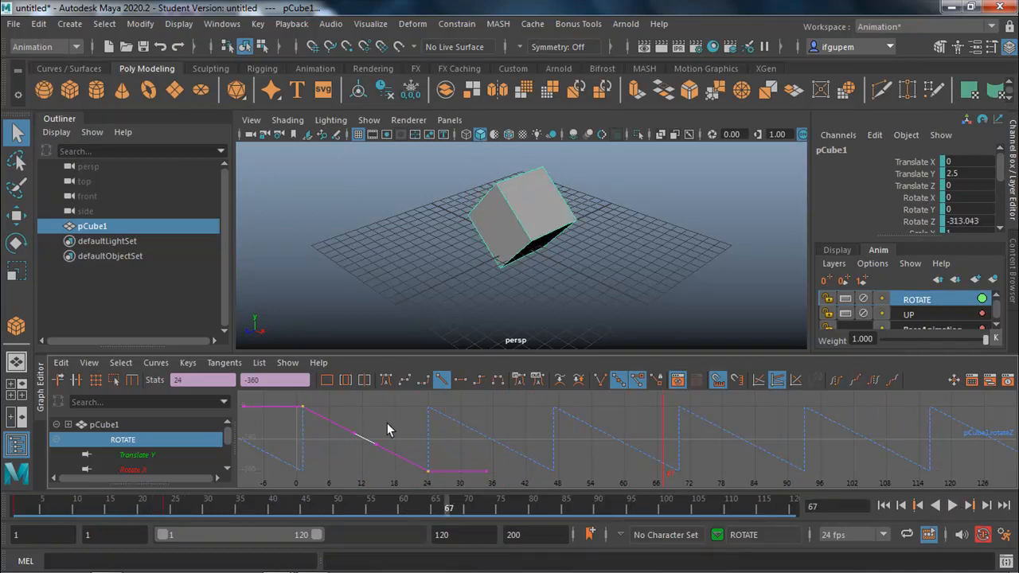
Make UP the active animation layer and set its translation curve's Post Infinity and Pre Infinity to Cycle
left_click(732, 538)
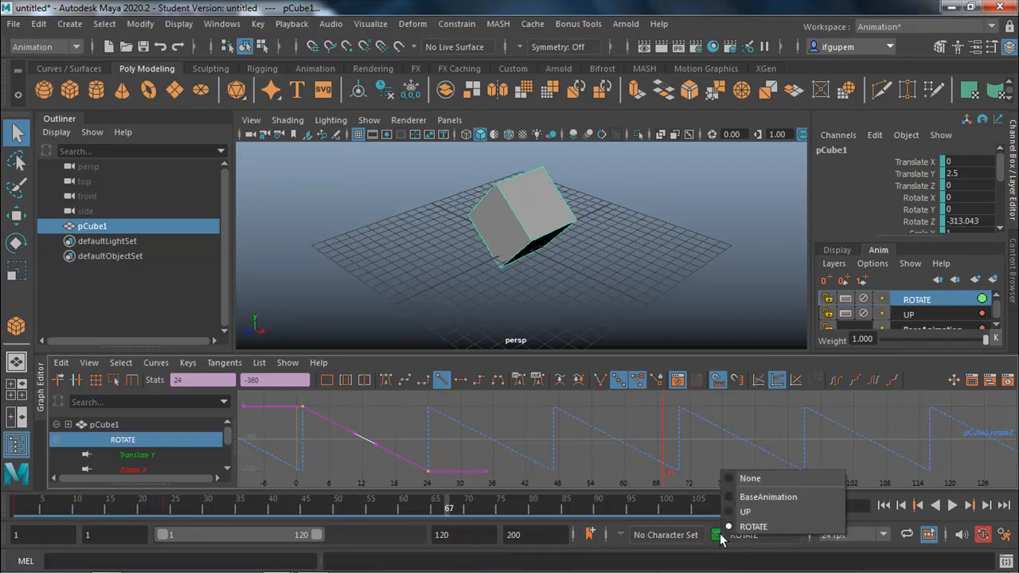
left_click(736, 515)
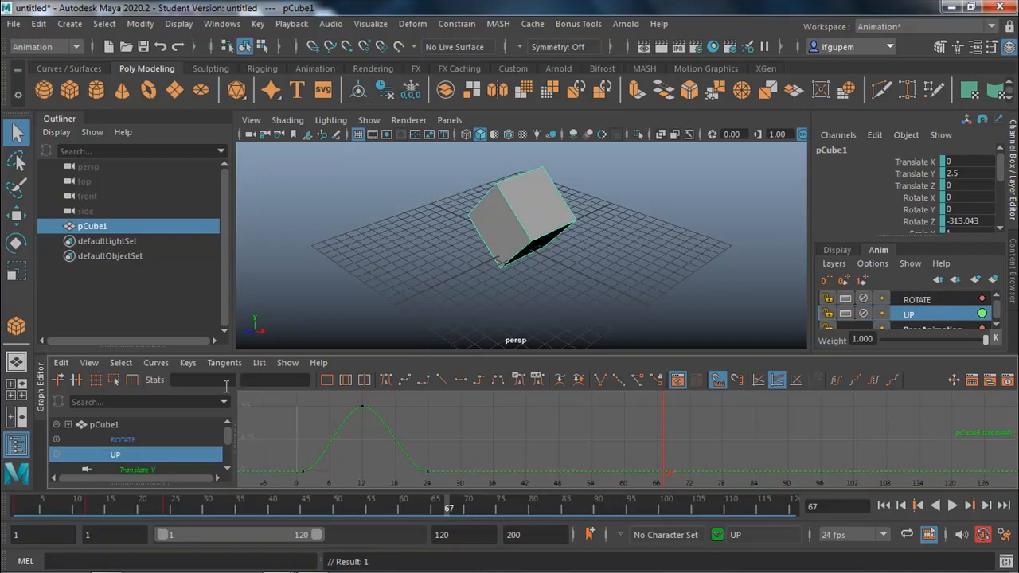
left_click(156, 362)
mouse_move(272, 230)
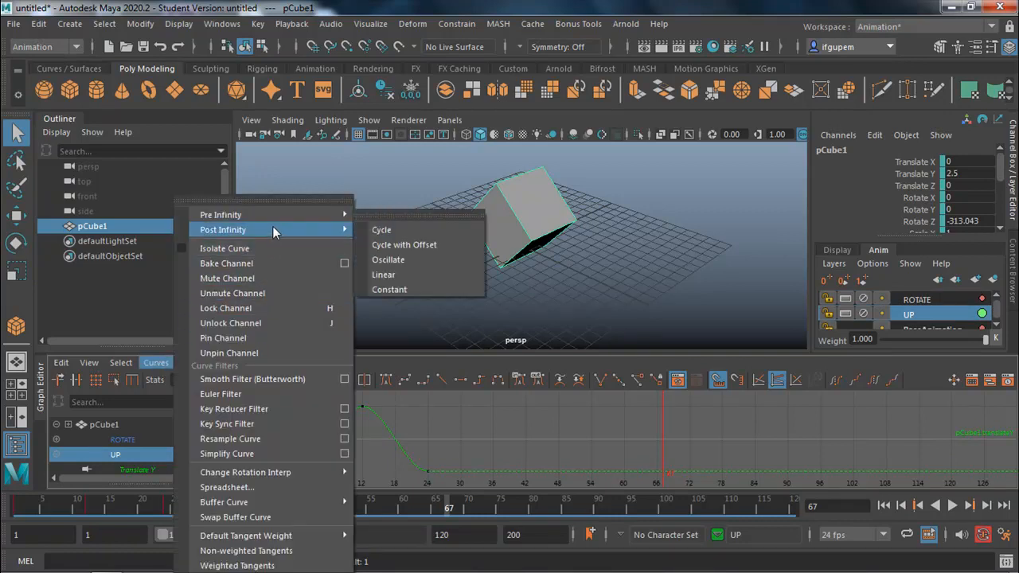
left_click(383, 230)
left_click(156, 363)
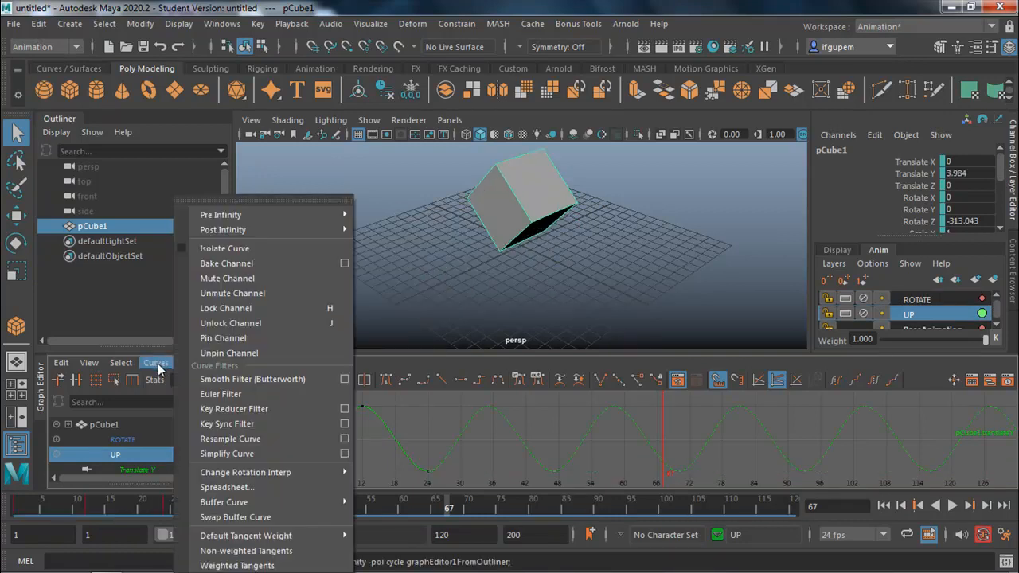
mouse_move(264, 215)
left_click(380, 215)
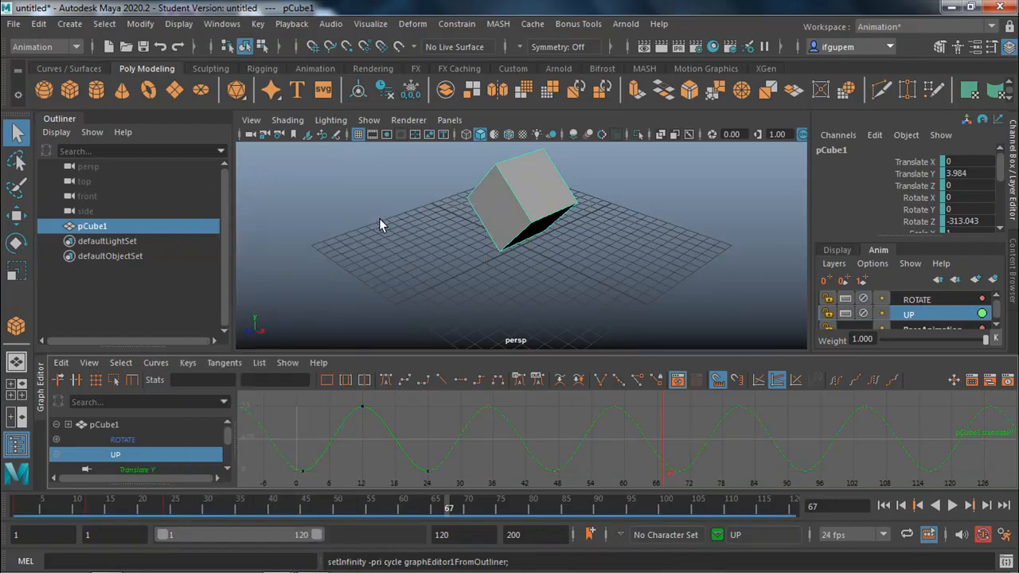
Play the combined layer animation and collapse the Graph Editor to enlarge the perspective view
left_click(952, 505)
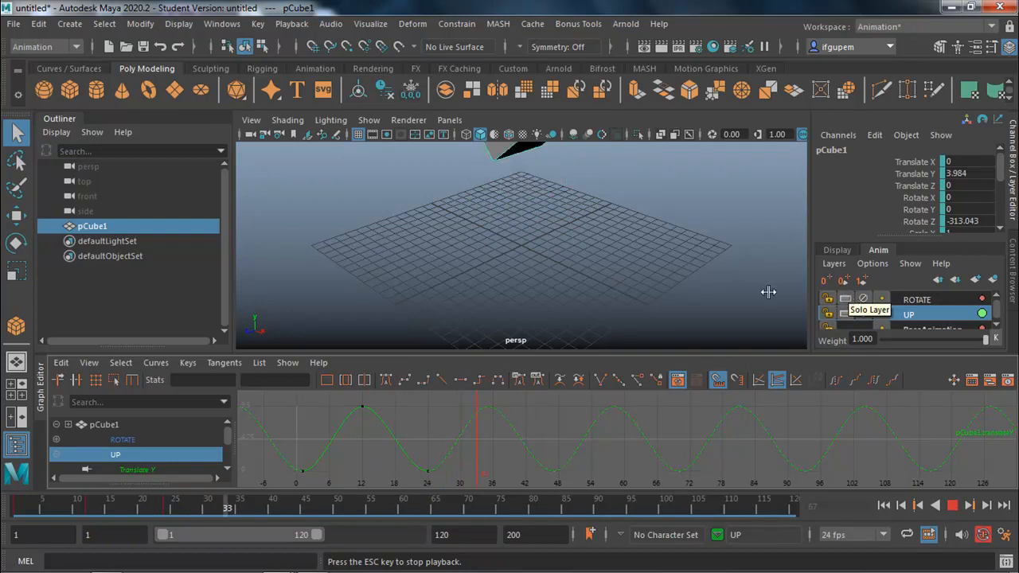
scroll(512, 231, "down", 2)
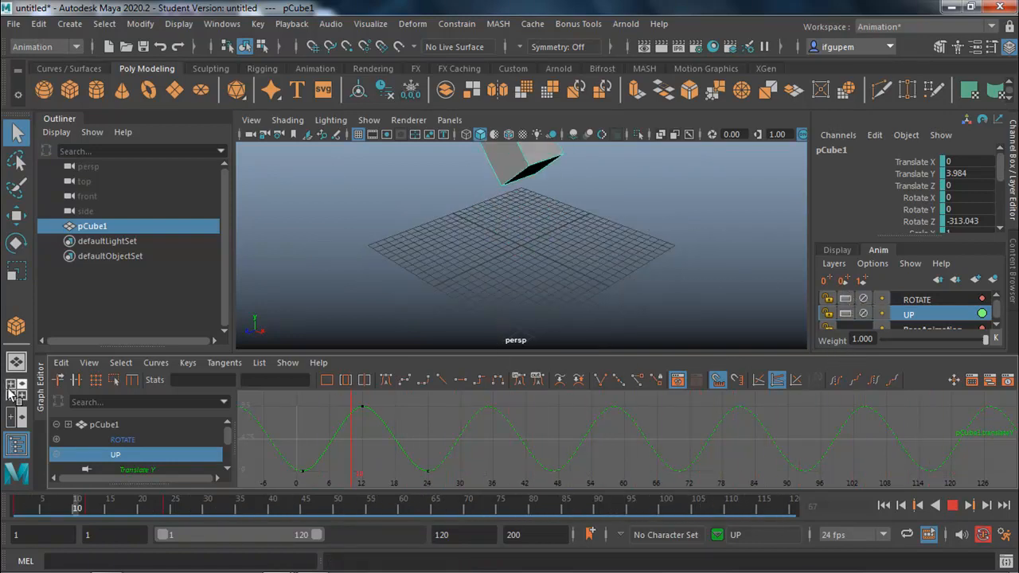
left_click(38, 391)
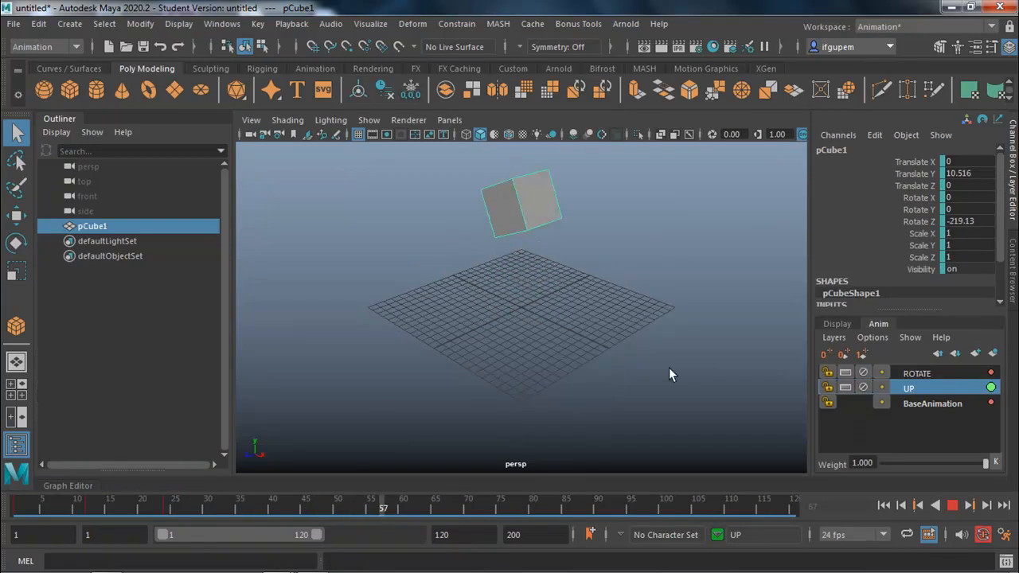
Mute the UP layer and the ROTATE layer in turn during playback to compare their motion, leaving both unmuted
left_click(865, 387)
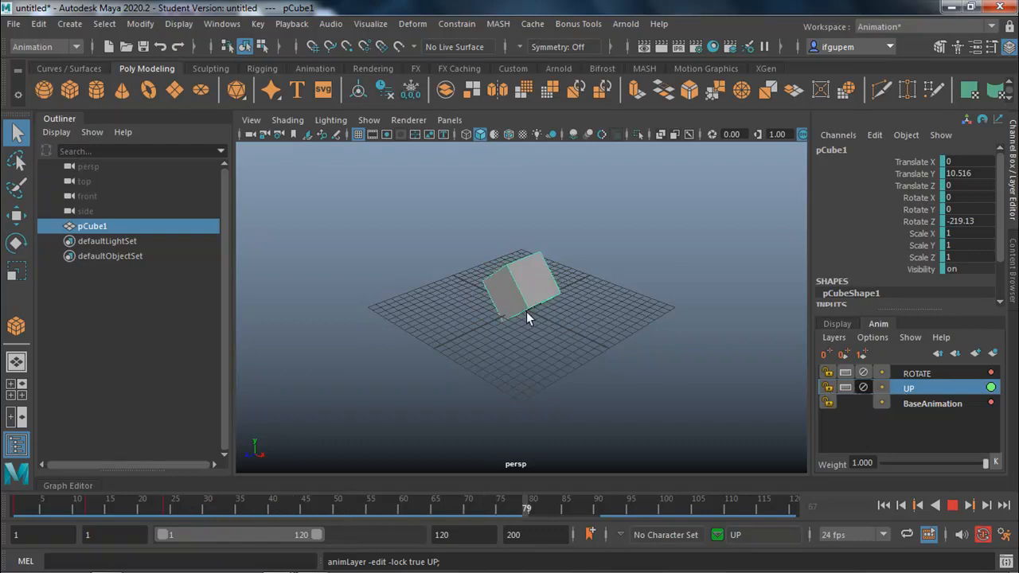
left_click(862, 371)
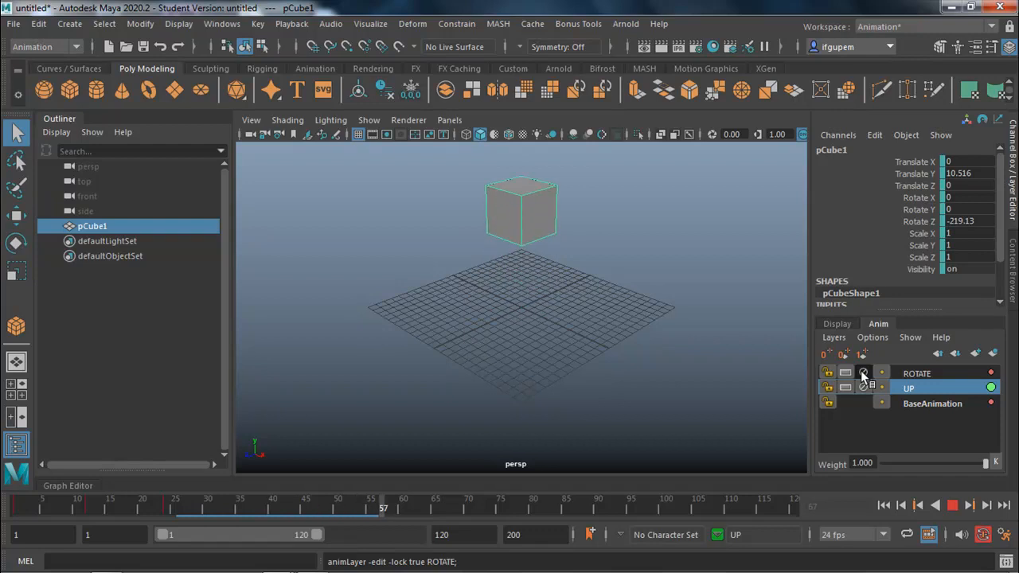
left_click(862, 372)
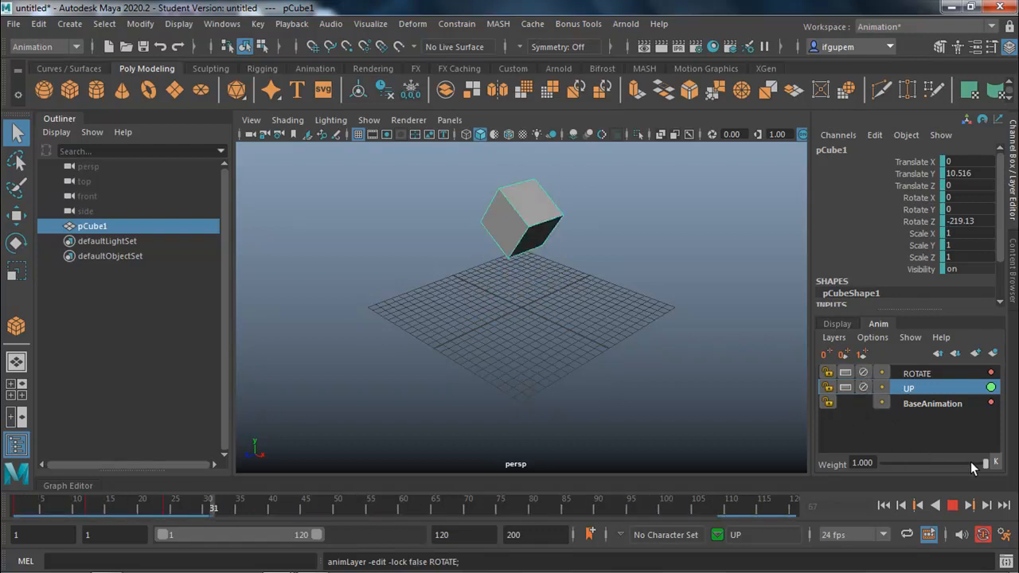
Lower the UP layer's weight to about 0.370, raise it to about 0.874, and key it at frame 1 with playback stopped
left_click_drag(972, 462, 920, 468)
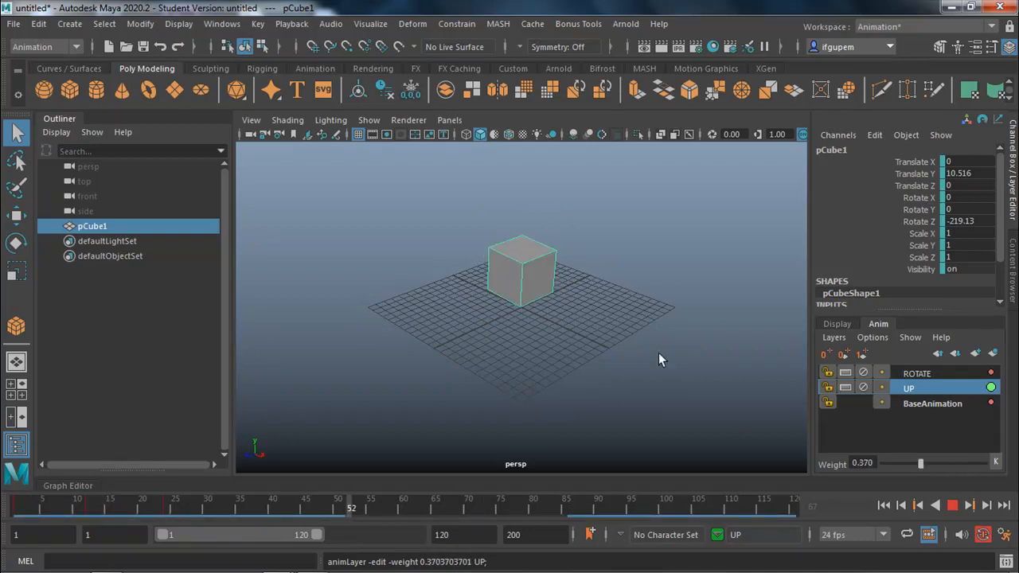
left_click_drag(920, 463, 972, 464)
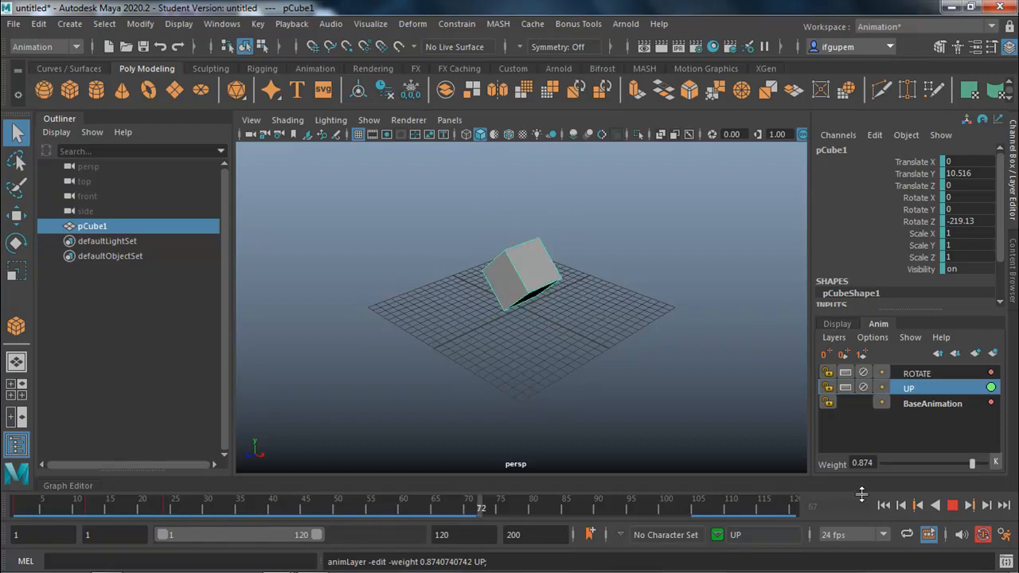
left_click(933, 506)
left_click_drag(528, 503, 11, 513)
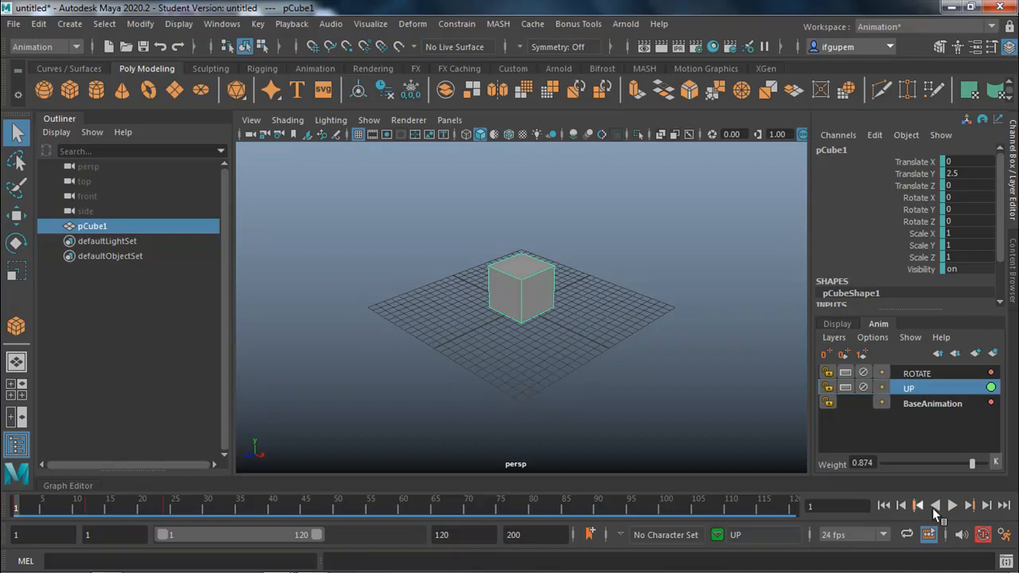
left_click(998, 464)
Set the UP layer's weight to about 0.104 at frame 45 and review the change by playing and scrubbing
left_click_drag(132, 510, 166, 510)
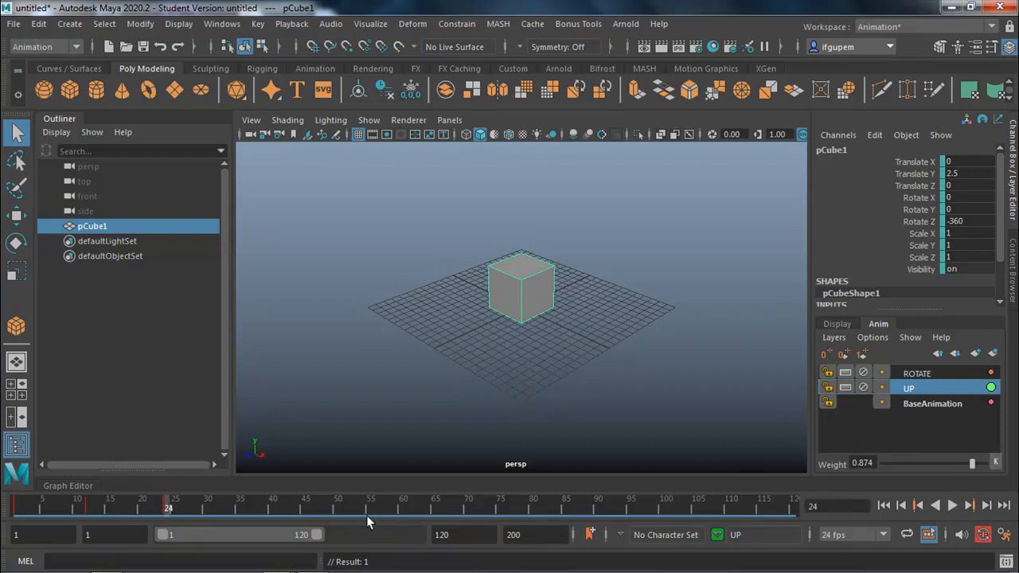
left_click_drag(169, 507, 302, 511)
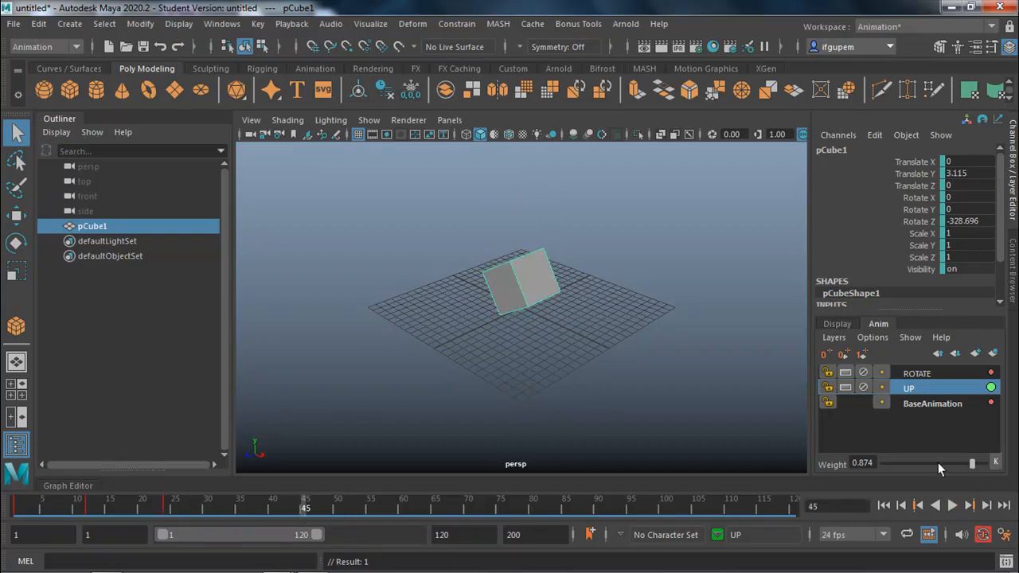
left_click_drag(910, 459, 893, 462)
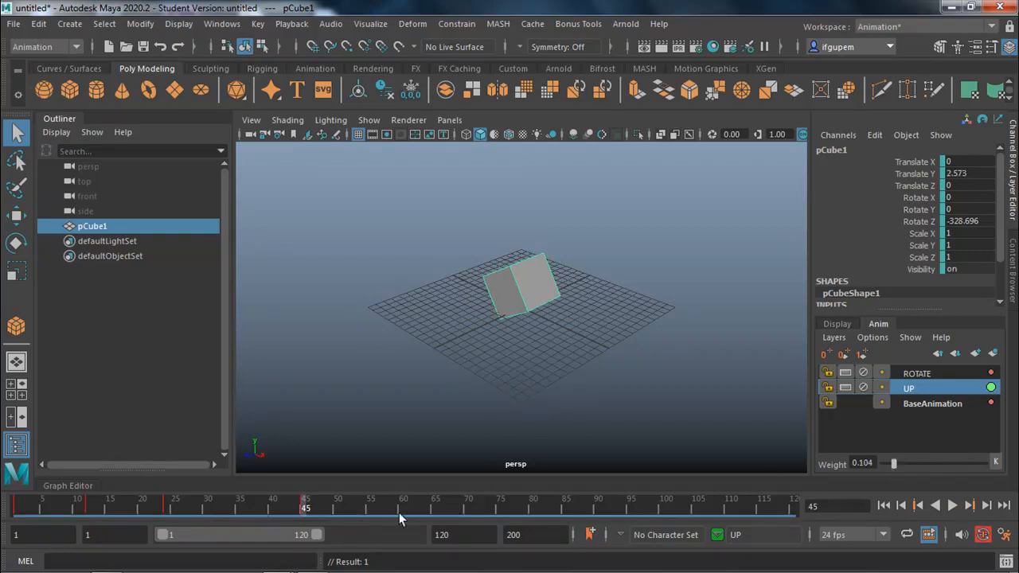
key("alt+v")
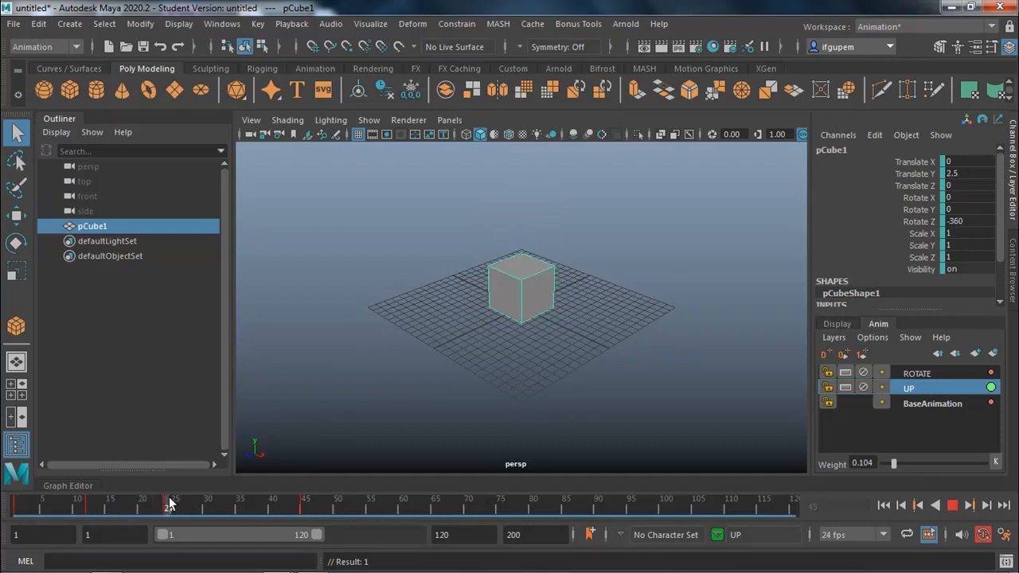
left_click_drag(219, 495, 316, 504)
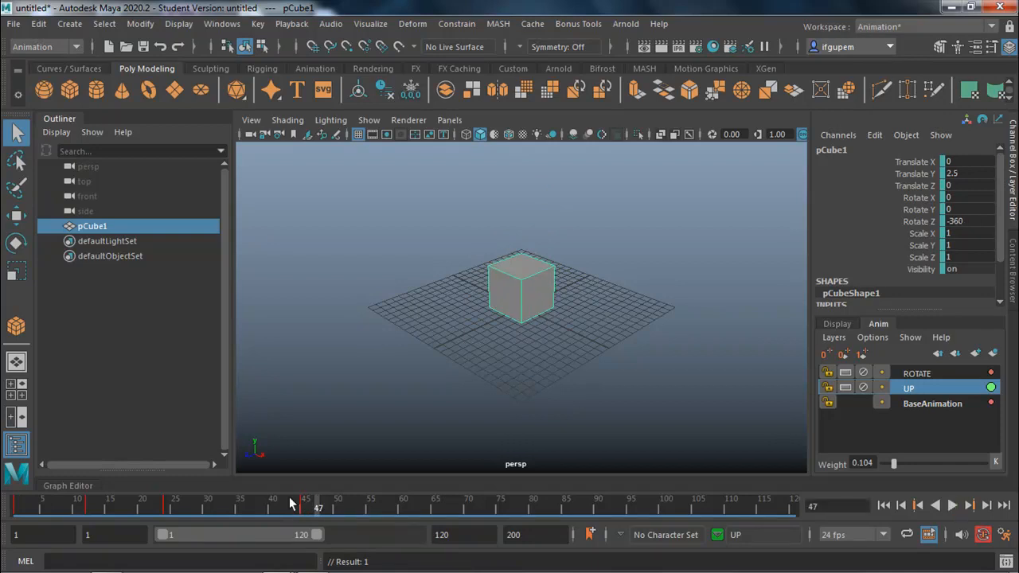
Delete the UP layer's weight key at frame 45 on the timeline
left_click(291, 504, "shift")
right_click(301, 509)
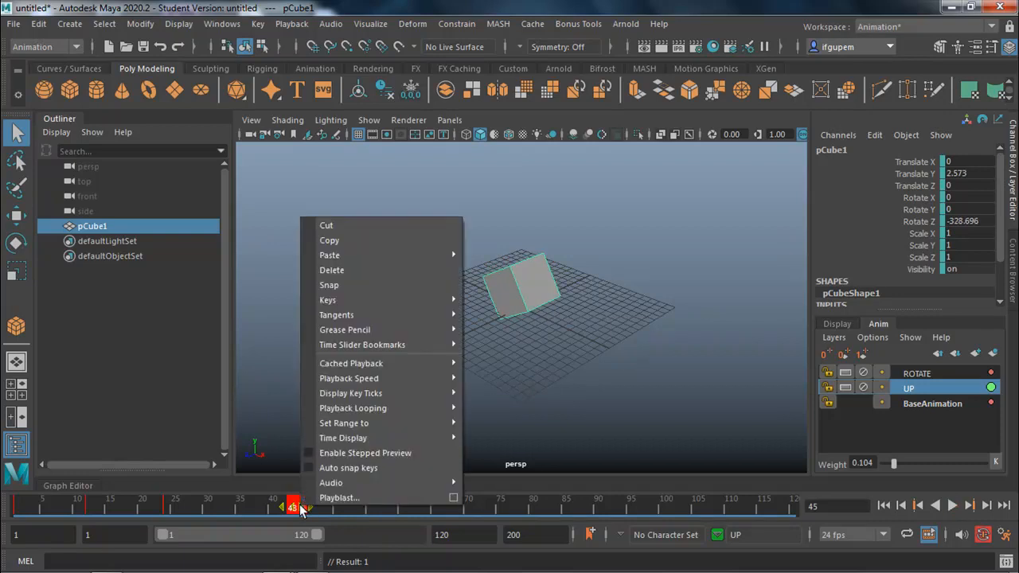
left_click(381, 271)
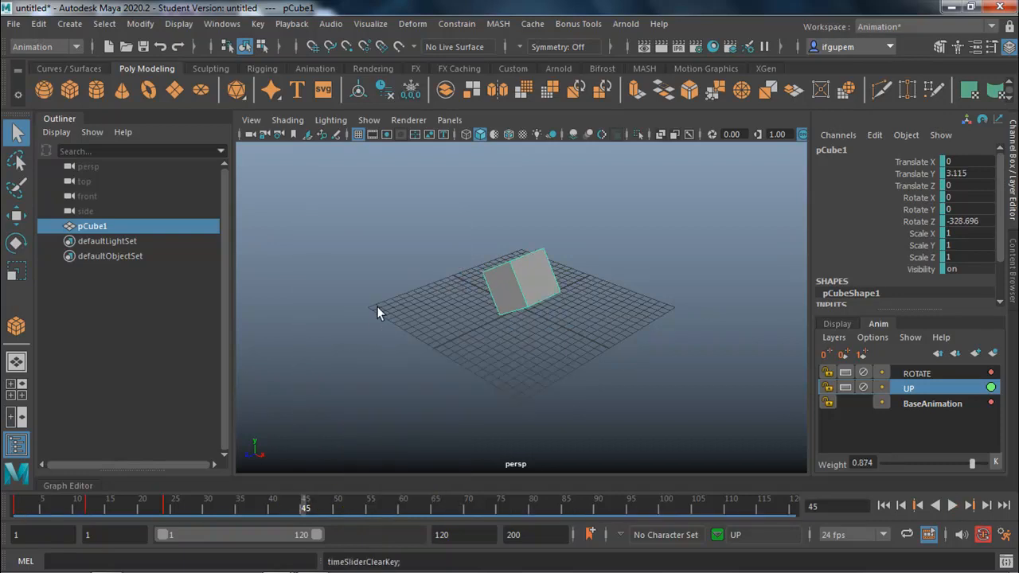
Key the UP layer's weight at frame 47, switch to the ROTATE layer, and key its weight on the same frame
mouse_move(305, 503)
left_mouse_down()
mouse_move(273, 510)
mouse_move(316, 504)
left_mouse_up()
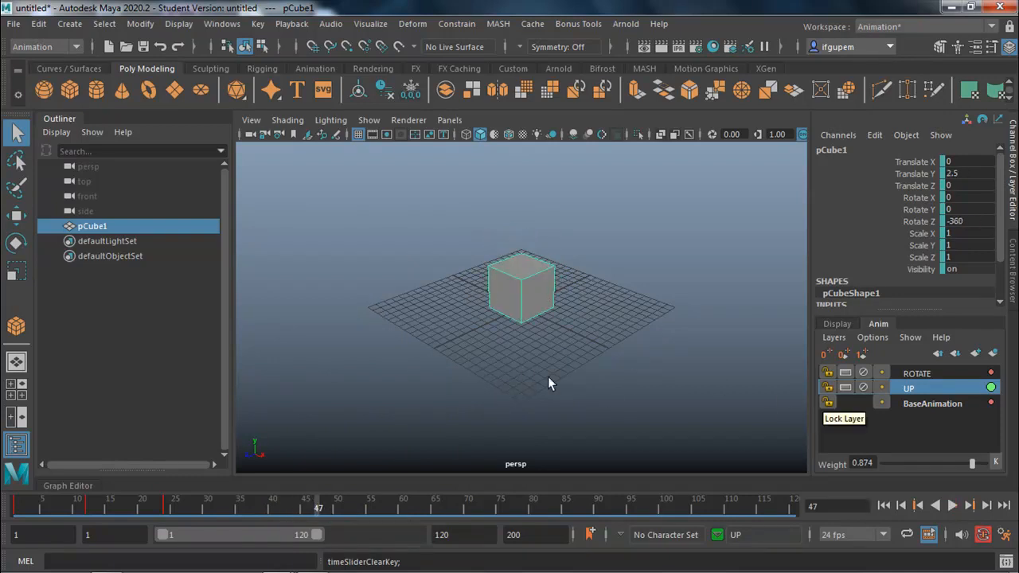
left_click(995, 463)
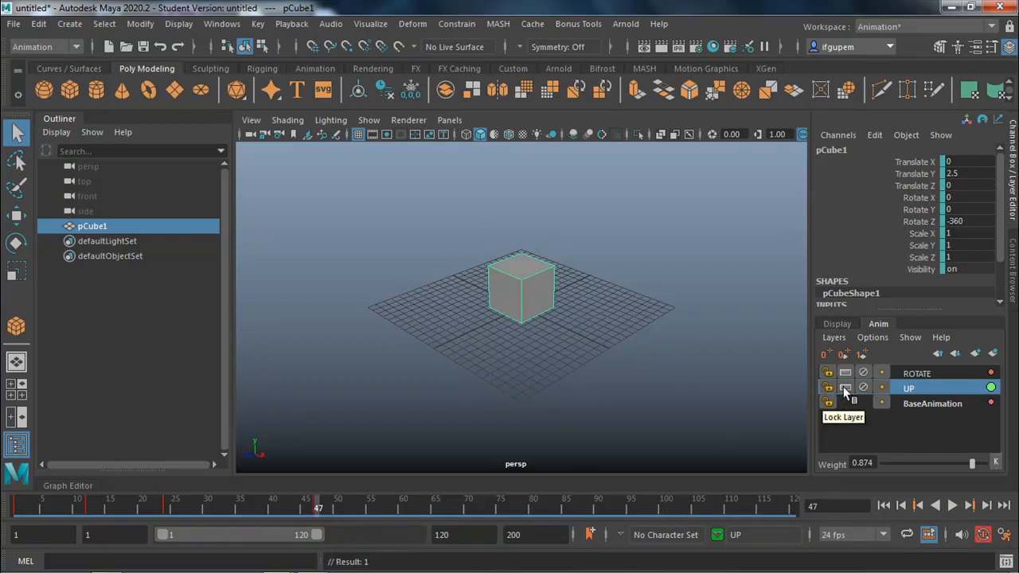
left_click(731, 535)
left_click(753, 528)
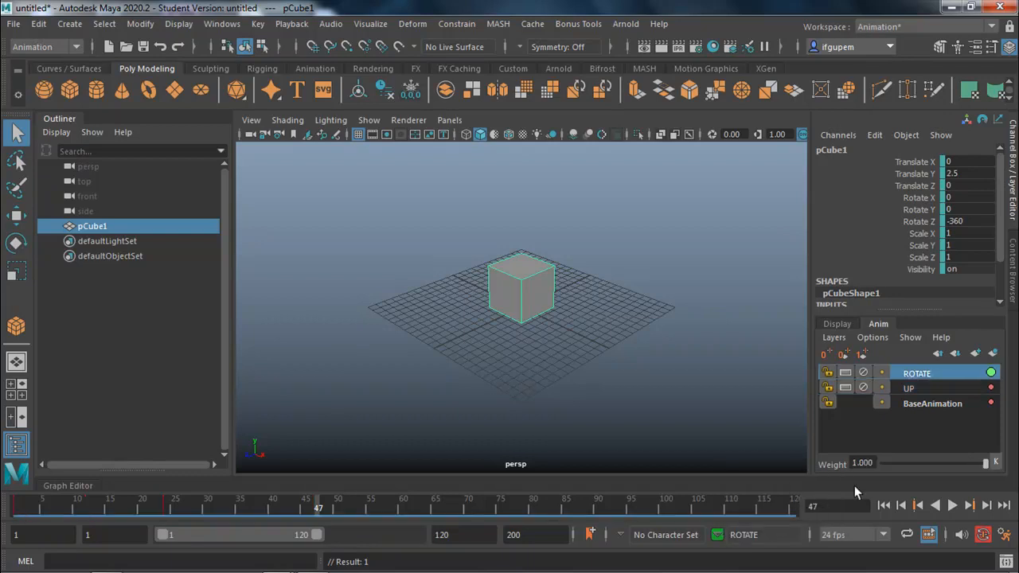
left_click(996, 463)
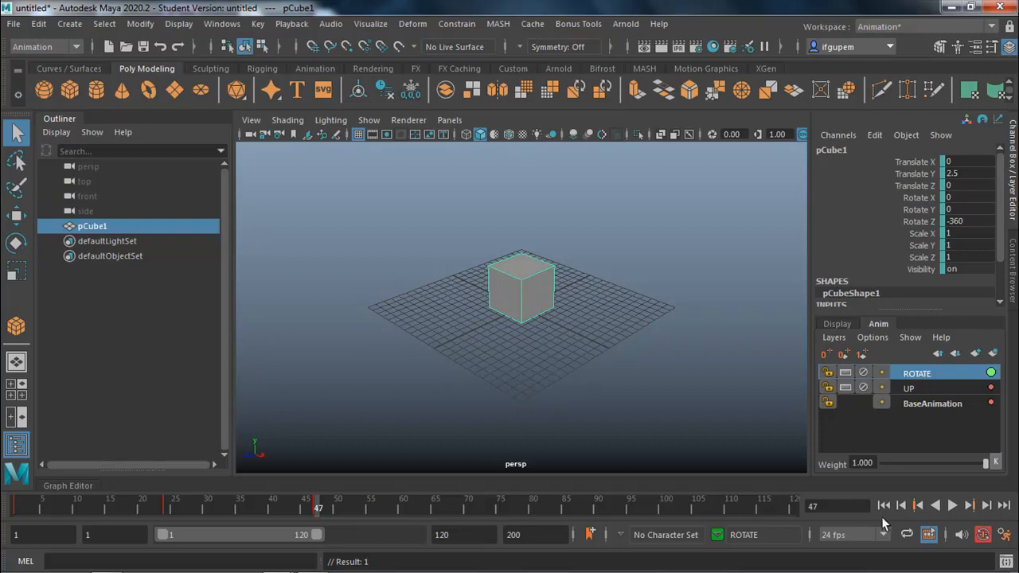
Key the ROTATE layer's weight at 1.000 on frame 24 and set it to 0.000 on frame 47
left_click(918, 508)
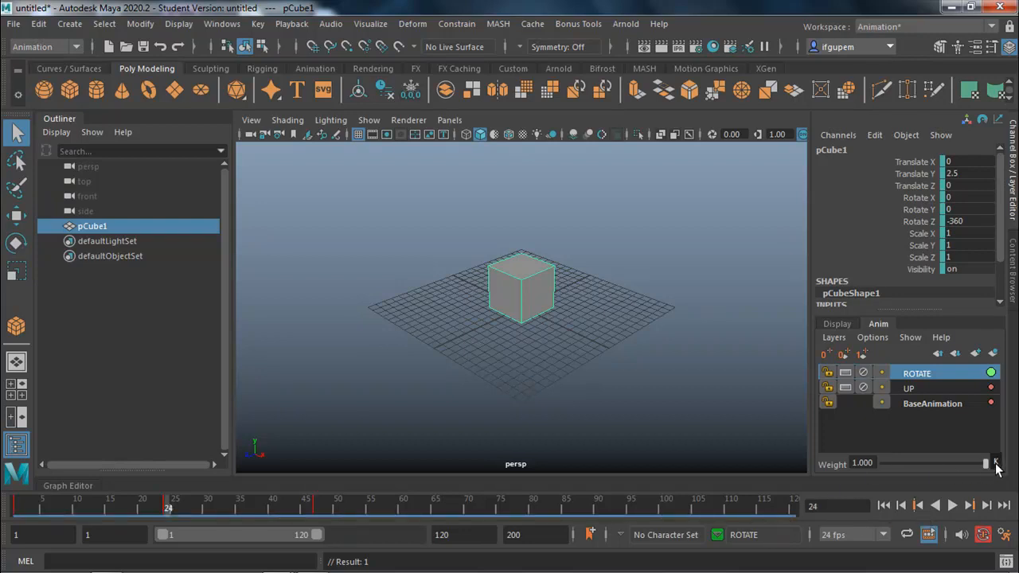
left_click(313, 506)
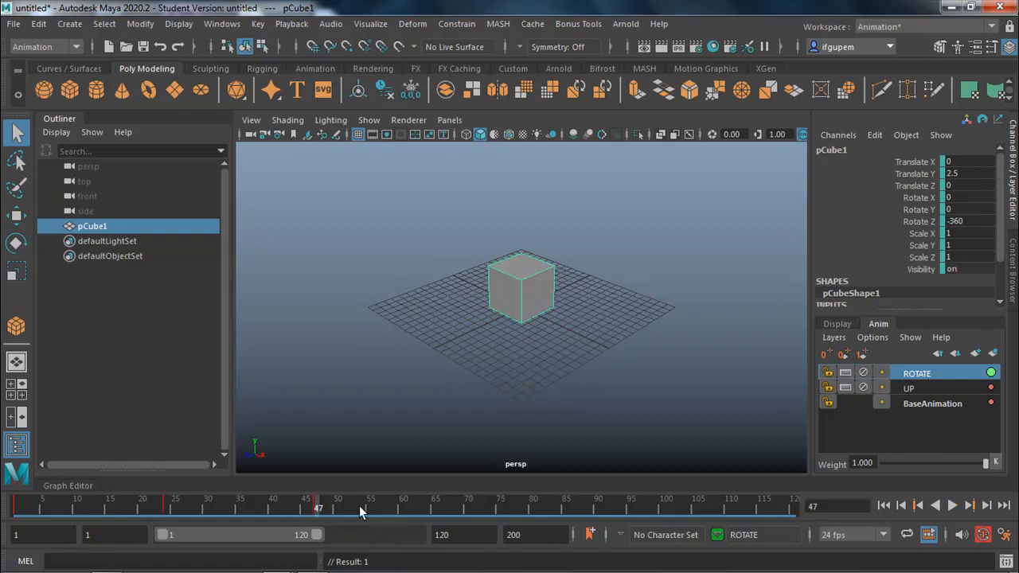
left_click(919, 506)
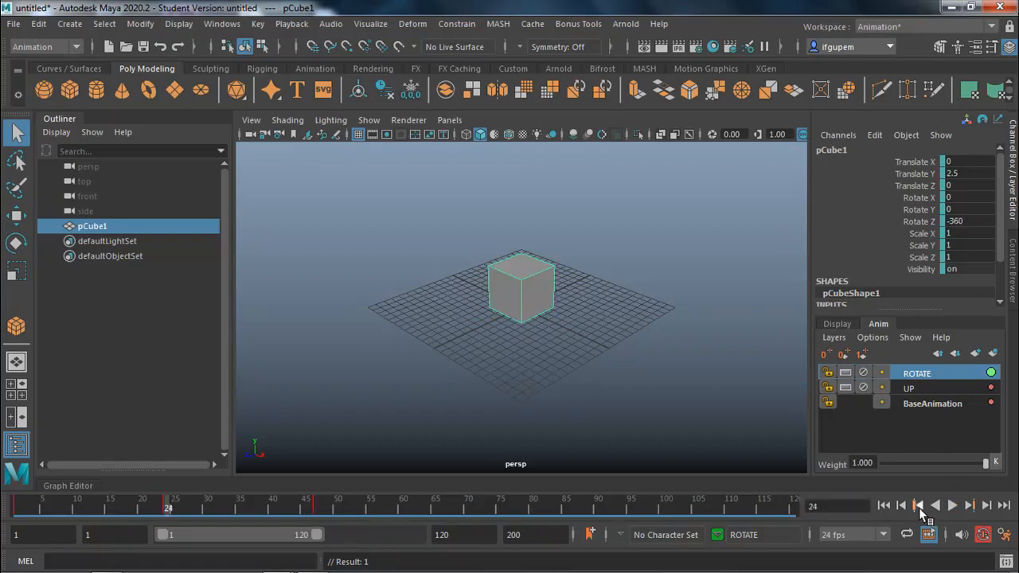
left_click(970, 505)
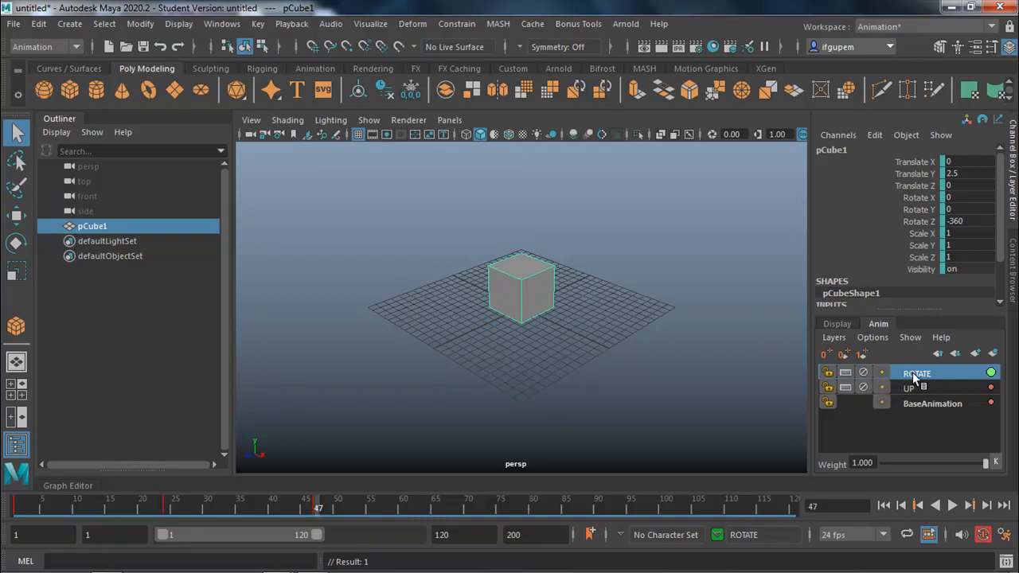
left_click_drag(937, 460, 858, 470)
Scrub and play through the animation to check the effect of the ROTATE layer's weight keys, stopping playback at frame 11
key("alt+v")
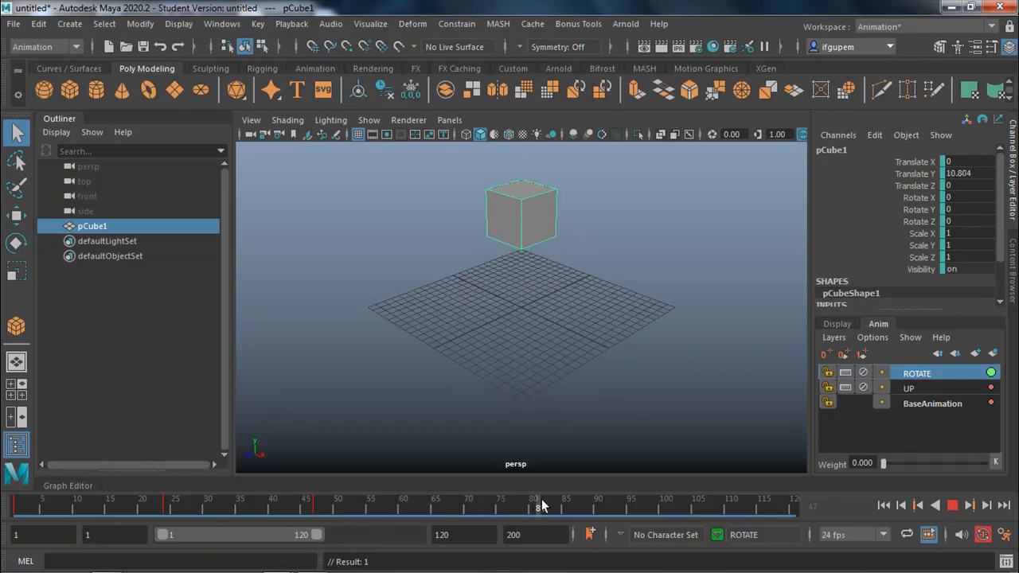
left_click_drag(589, 500, 686, 485)
left_click(918, 506)
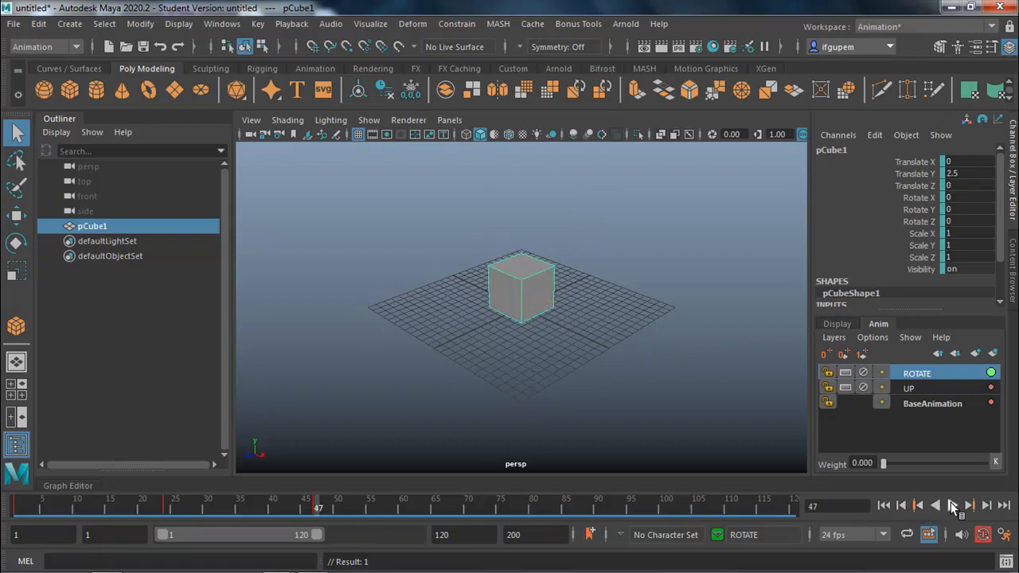
left_click(953, 507)
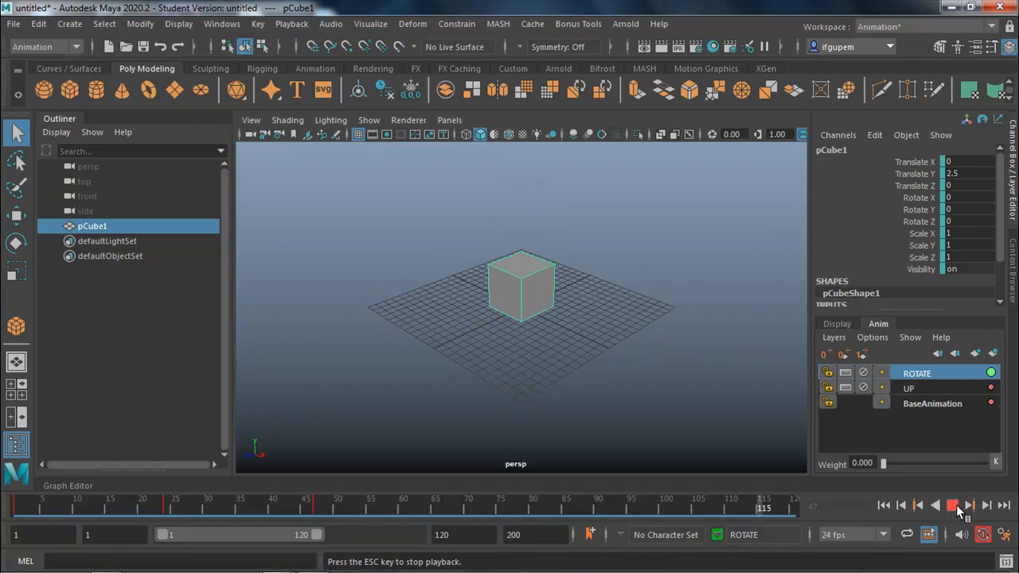
left_click(953, 507)
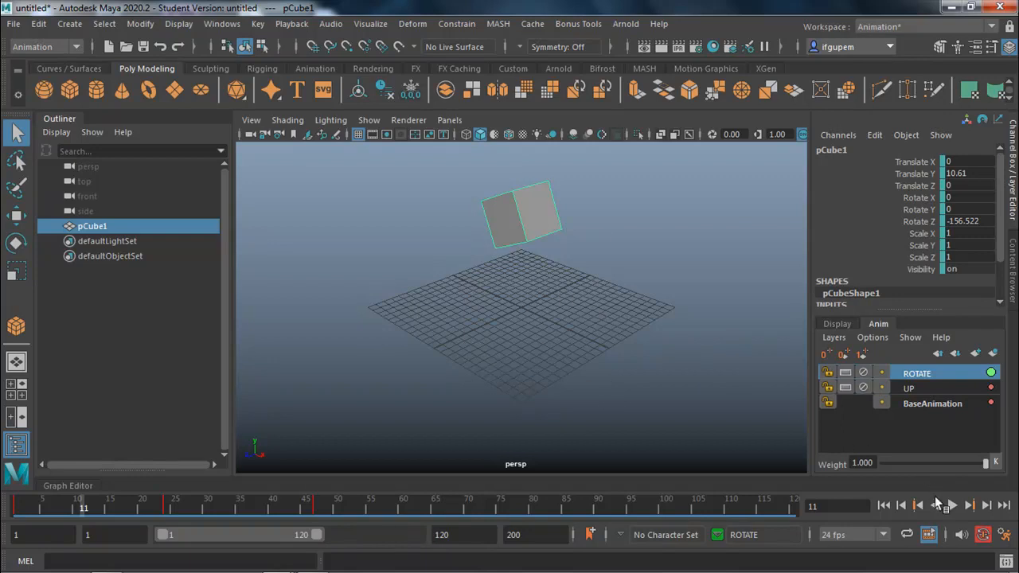
Start a new empty scene without saving the current one
left_click(15, 27)
left_click(39, 50)
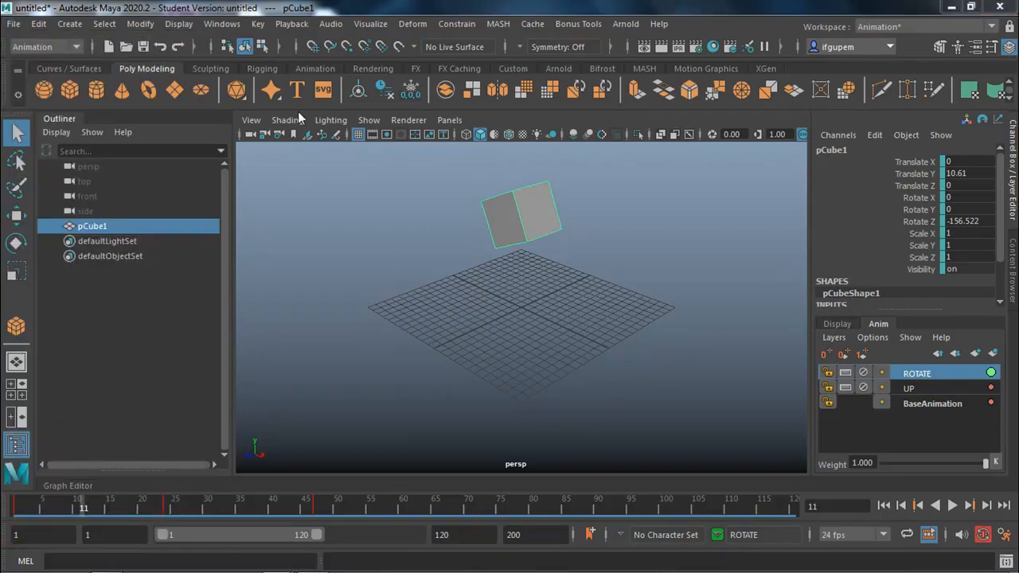
left_click(509, 298)
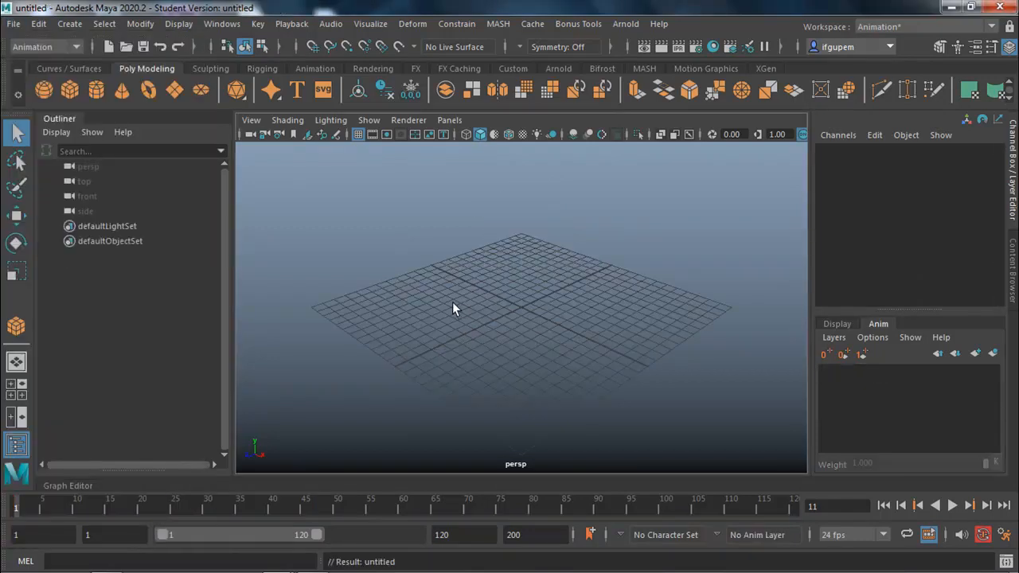